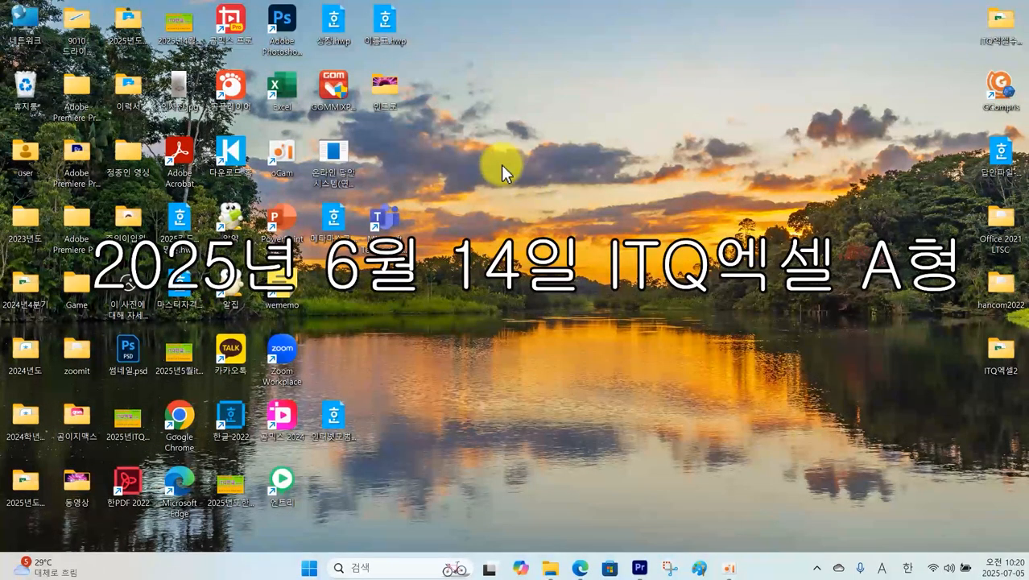
Step: Register the examinee number in the ITQ exam client for the 2016 version
{"action": "double_click", "coordinate": [340, 156]}
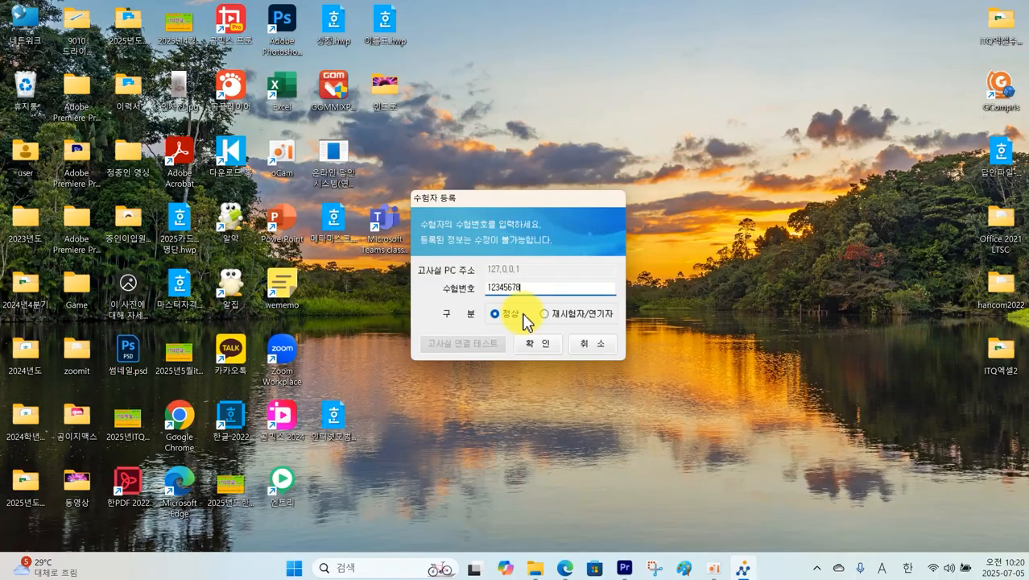
{"action": "left_click", "coordinate": [532, 346]}
{"action": "left_click", "coordinate": [502, 339]}
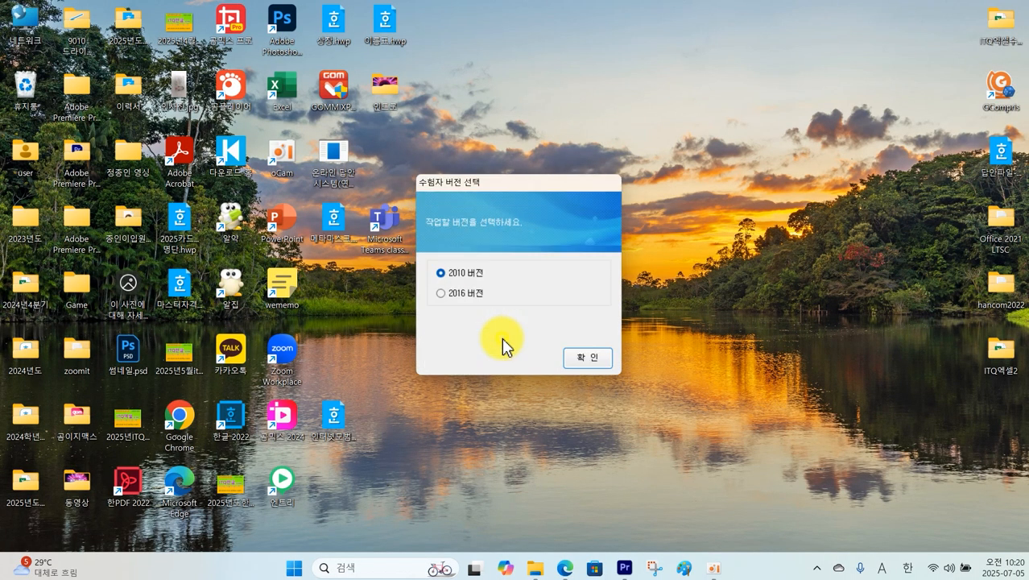
{"action": "left_click", "coordinate": [476, 294]}
{"action": "left_click", "coordinate": [584, 359]}
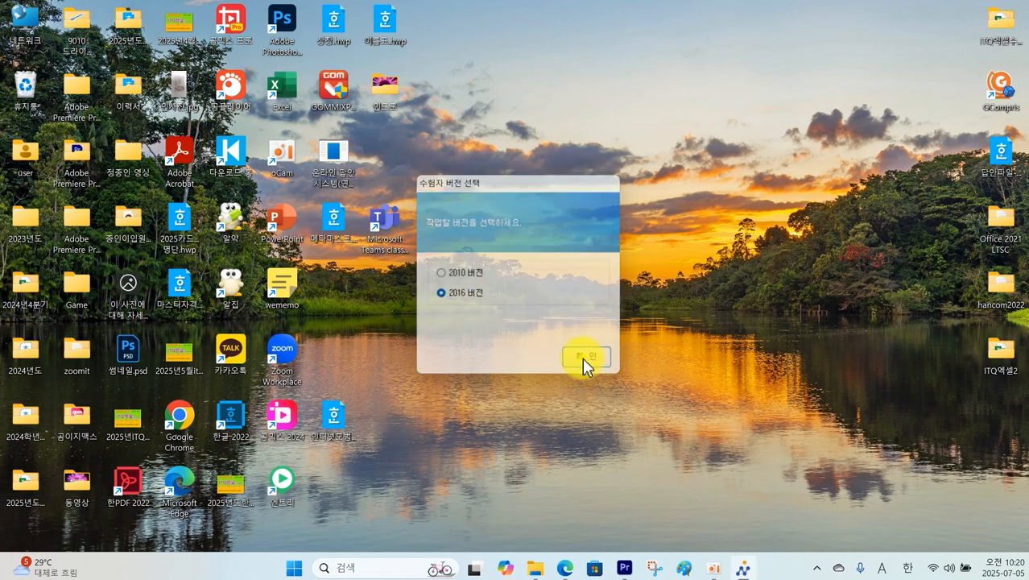
{"action": "left_click", "coordinate": [550, 365]}
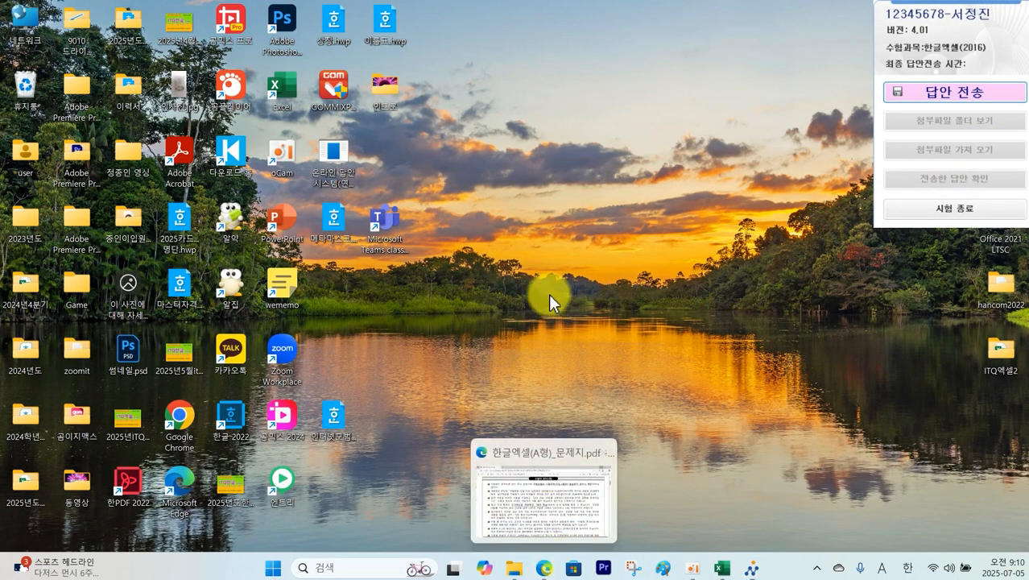
Step: Bring up the exam PDF and highlight the subject, file-naming, folder-path and periodic-save notes
{"action": "left_click", "coordinate": [546, 569]}
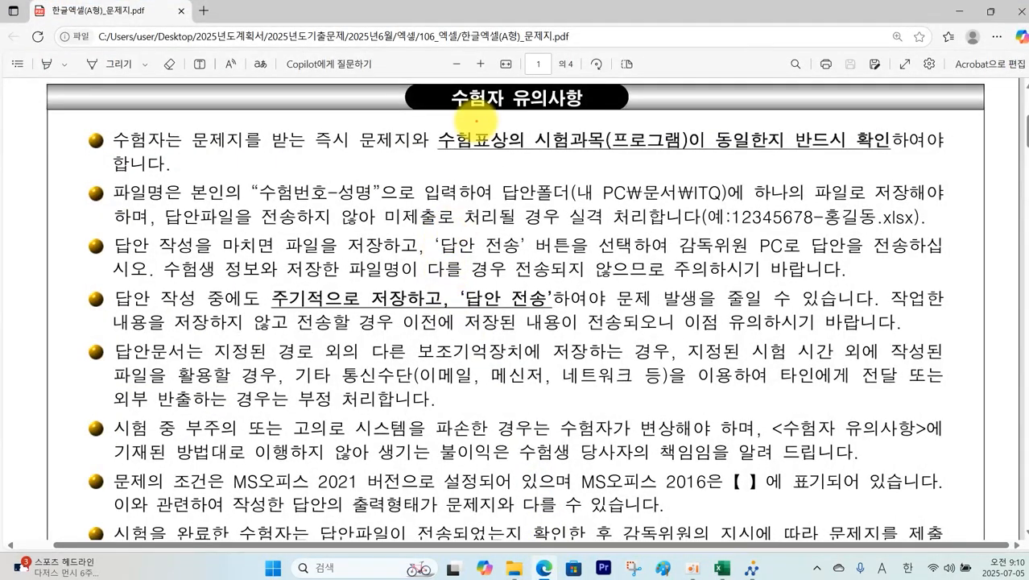
{"action": "mouse_move", "coordinate": [442, 119]}
{"action": "left_mouse_down"}
{"action": "mouse_move", "coordinate": [655, 160]}
{"action": "mouse_move", "coordinate": [891, 159]}
{"action": "left_mouse_up"}
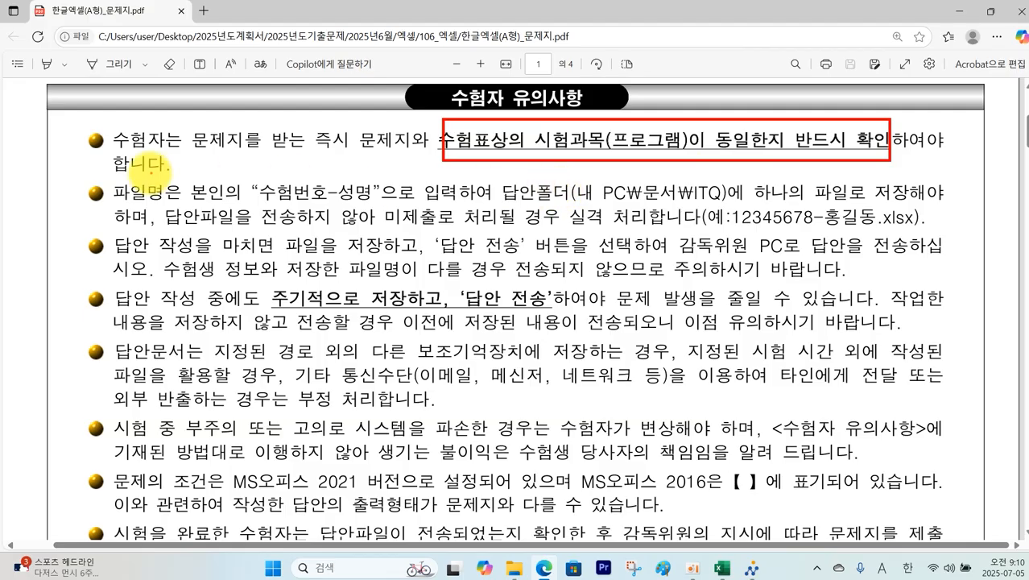
{"action": "mouse_move", "coordinate": [259, 175]}
{"action": "left_mouse_down"}
{"action": "mouse_move", "coordinate": [266, 200]}
{"action": "mouse_move", "coordinate": [382, 208]}
{"action": "left_mouse_up"}
{"action": "mouse_move", "coordinate": [563, 176]}
{"action": "left_mouse_down"}
{"action": "mouse_move", "coordinate": [656, 216]}
{"action": "mouse_move", "coordinate": [739, 201]}
{"action": "left_mouse_up"}
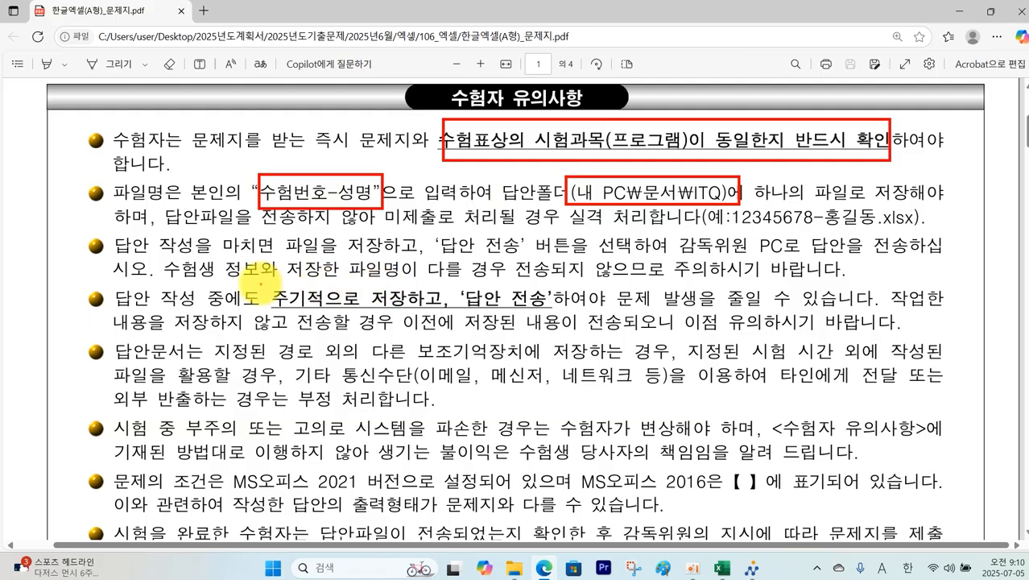
{"action": "left_click_drag", "start_coordinate": [259, 285], "coordinate": [570, 309]}
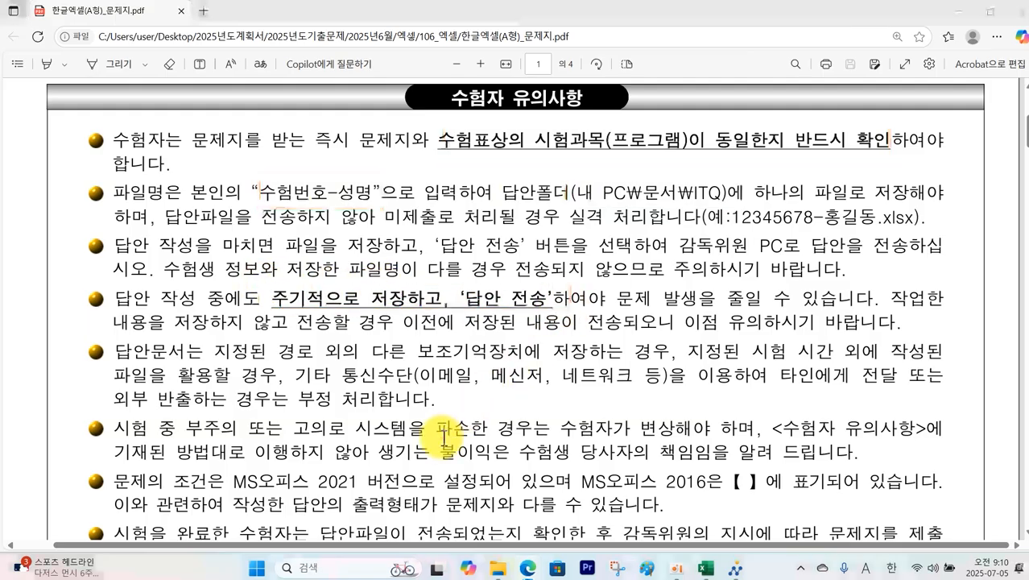
Step: Further down, highlight the column A width rule and the four required sheet names
{"action": "scroll", "coordinate": [436, 427], "scroll_direction": "down", "scroll_amount": 5}
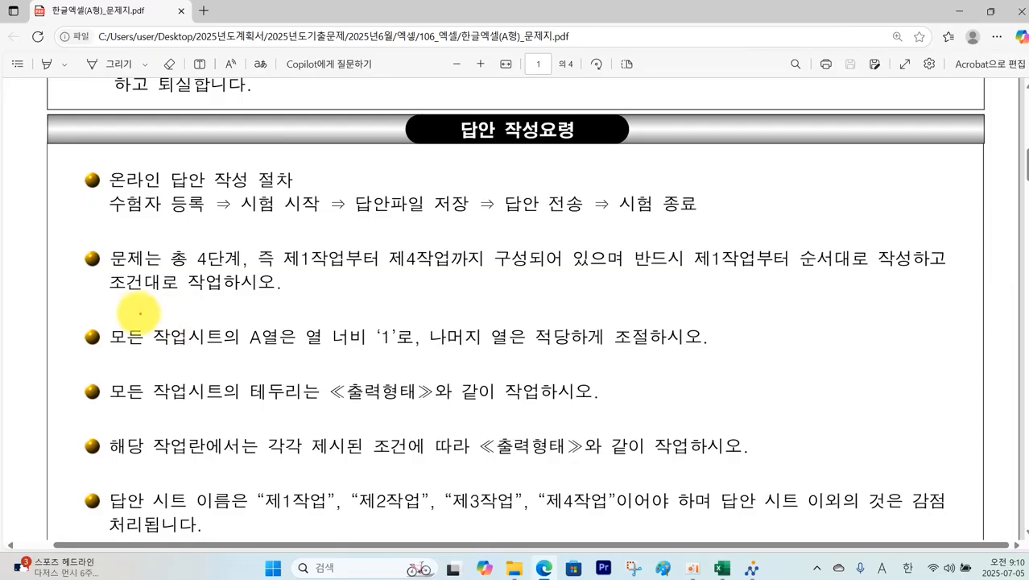
{"action": "mouse_move", "coordinate": [115, 317]}
{"action": "left_mouse_down"}
{"action": "mouse_move", "coordinate": [274, 356]}
{"action": "mouse_move", "coordinate": [707, 359]}
{"action": "left_mouse_up"}
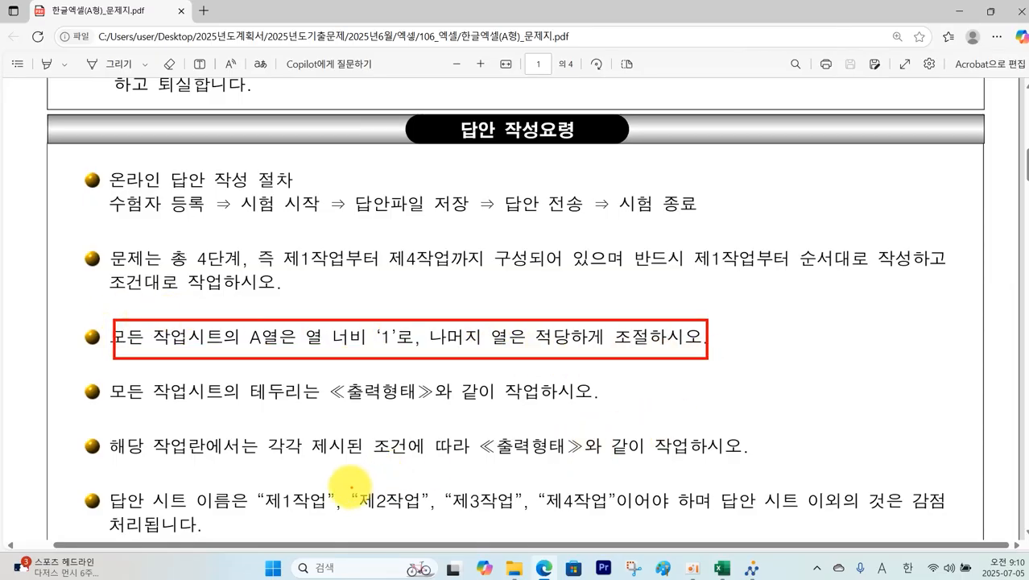
{"action": "mouse_move", "coordinate": [266, 485]}
{"action": "left_mouse_down"}
{"action": "mouse_move", "coordinate": [346, 513]}
{"action": "mouse_move", "coordinate": [617, 515]}
{"action": "left_mouse_up"}
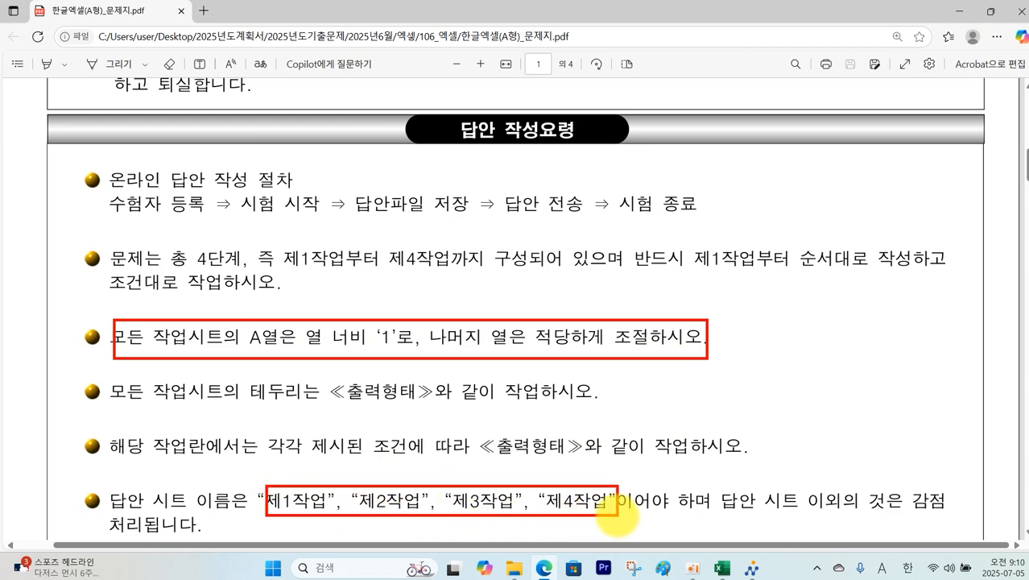
{"action": "scroll", "coordinate": [619, 518], "scroll_direction": "down", "scroll_amount": 6}
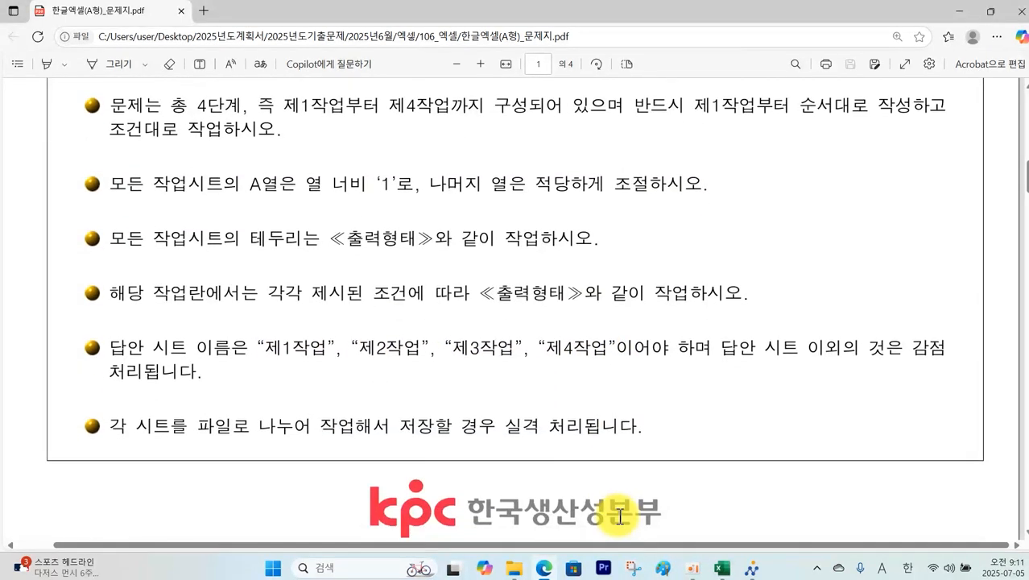
Step: Highlight page 2's 굴림 11pt font and alignment conditions, clear the marks, and switch to Excel
{"action": "scroll", "coordinate": [621, 518], "scroll_direction": "down", "scroll_amount": 5}
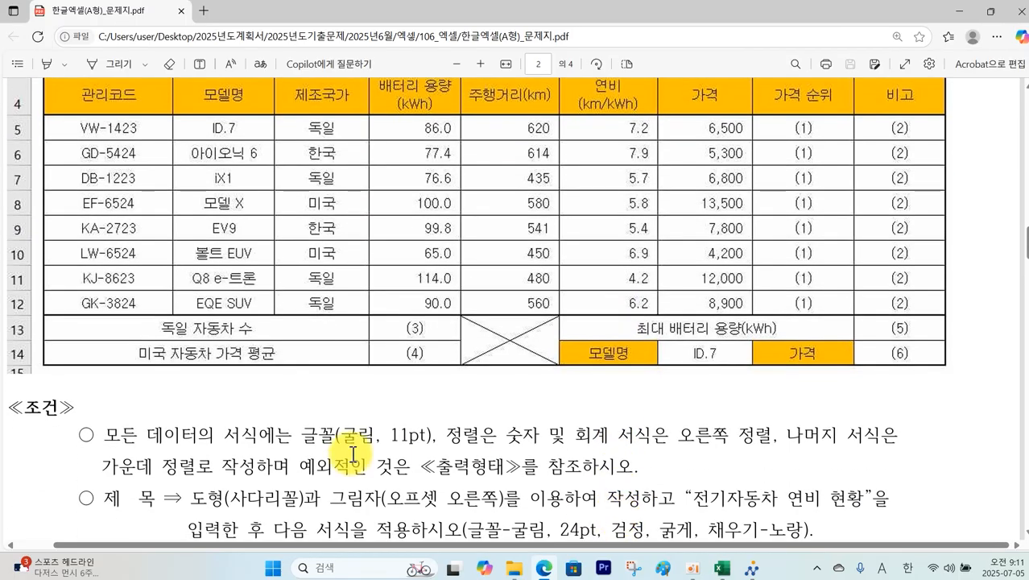
{"action": "mouse_move", "coordinate": [304, 416]}
{"action": "left_mouse_down"}
{"action": "mouse_move", "coordinate": [339, 450]}
{"action": "mouse_move", "coordinate": [428, 449]}
{"action": "left_mouse_up"}
{"action": "mouse_move", "coordinate": [445, 411]}
{"action": "left_mouse_down"}
{"action": "mouse_move", "coordinate": [471, 446]}
{"action": "mouse_move", "coordinate": [451, 439]}
{"action": "mouse_move", "coordinate": [570, 450]}
{"action": "mouse_move", "coordinate": [682, 449]}
{"action": "mouse_move", "coordinate": [727, 409]}
{"action": "mouse_move", "coordinate": [770, 417]}
{"action": "left_mouse_up"}
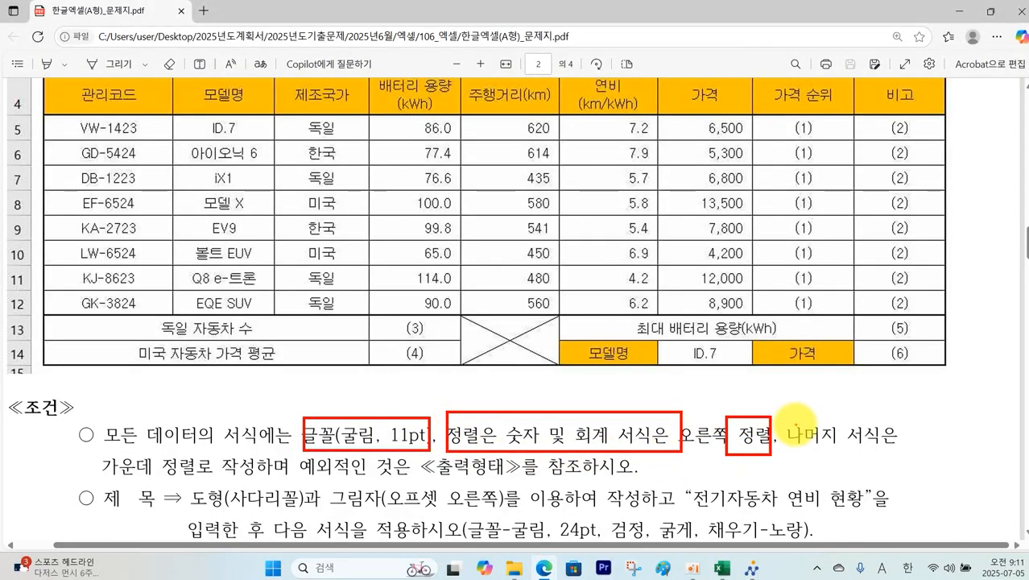
{"action": "left_click_drag", "start_coordinate": [103, 472], "coordinate": [191, 451]}
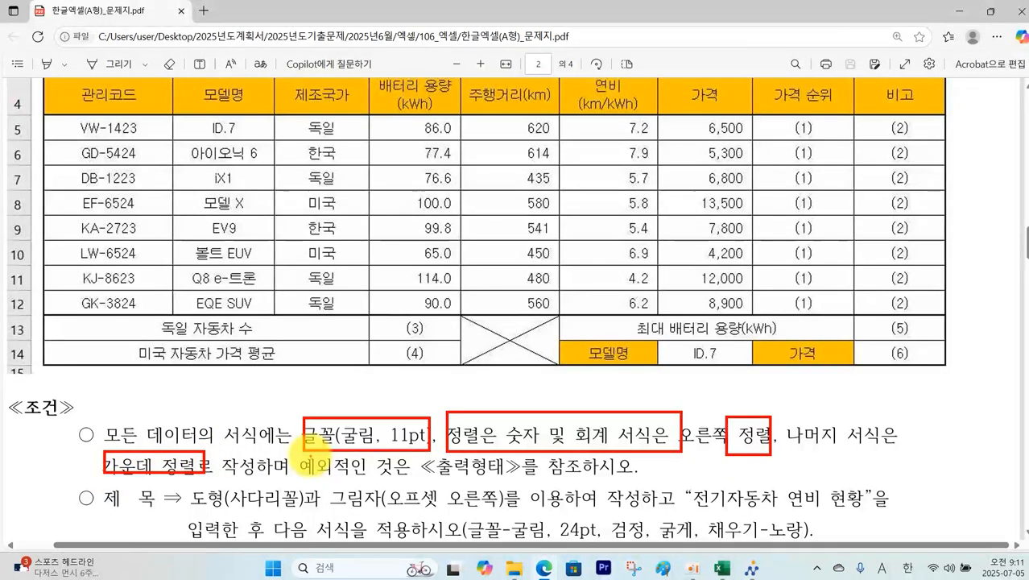
{"action": "key", "text": "Escape"}
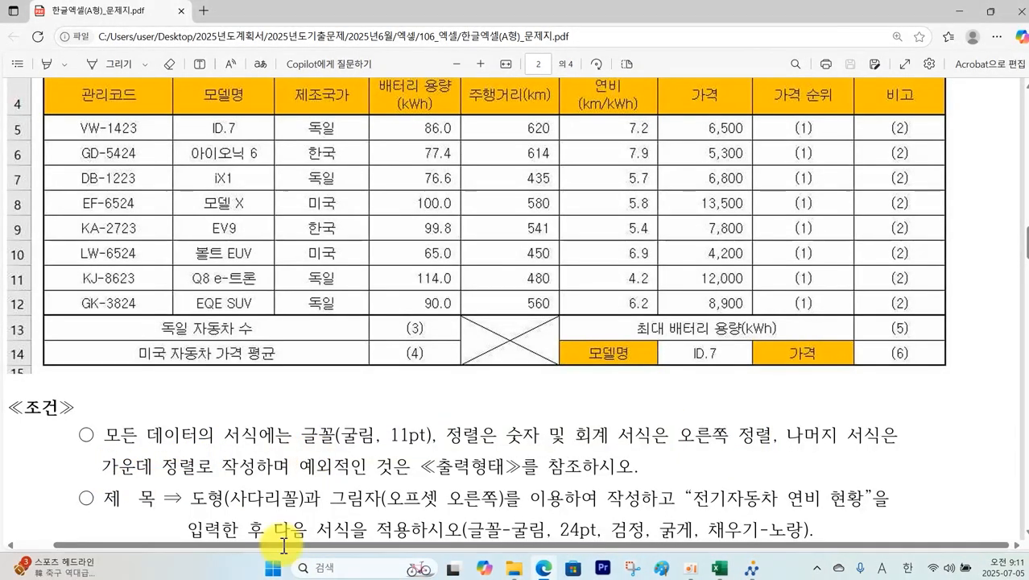
{"action": "left_click", "coordinate": [729, 576]}
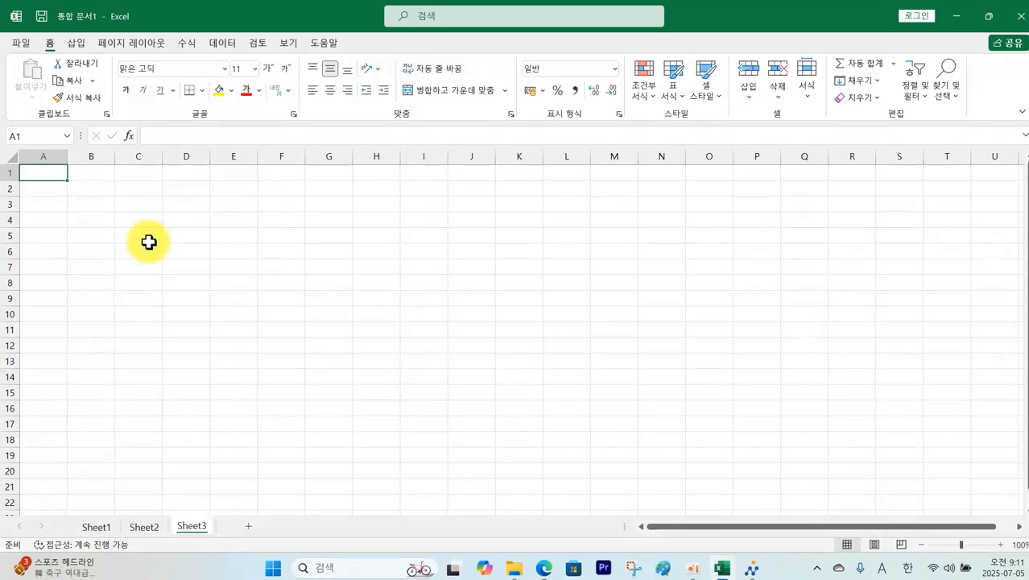
Step: Set column A of Sheet1 to a width of 1
{"action": "left_click", "coordinate": [85, 533]}
{"action": "left_click", "coordinate": [50, 158]}
{"action": "right_click", "coordinate": [52, 162]}
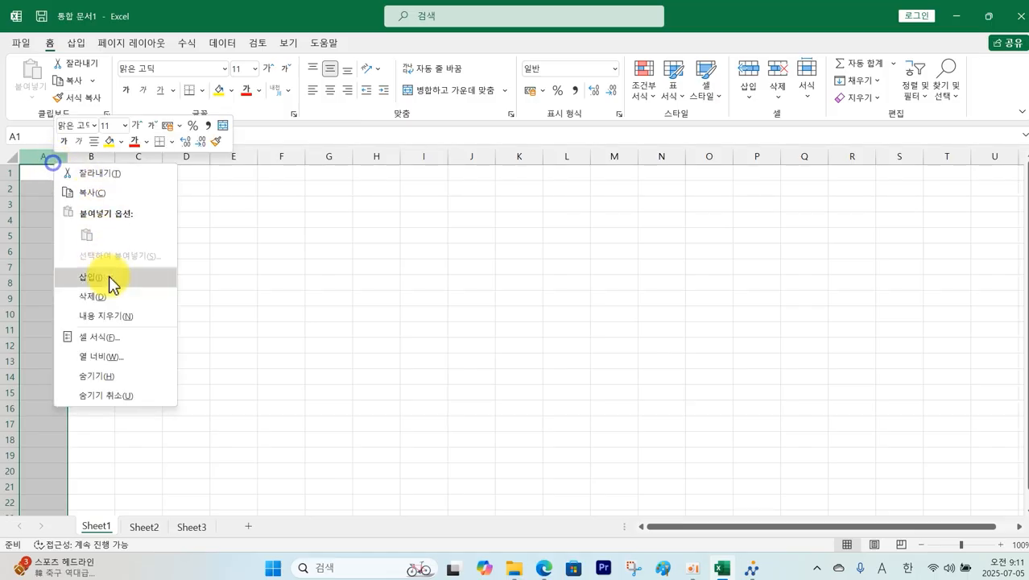
{"action": "left_click", "coordinate": [112, 357]}
{"action": "key", "text": "Return"}
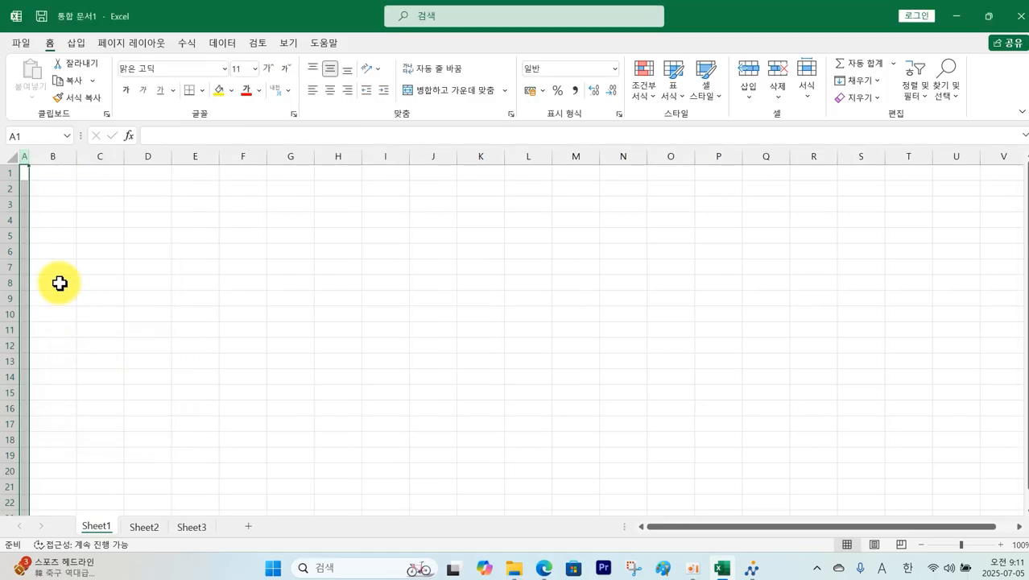
Step: Apply the 굴림 font to the entire Sheet1
{"action": "left_click", "coordinate": [7, 160]}
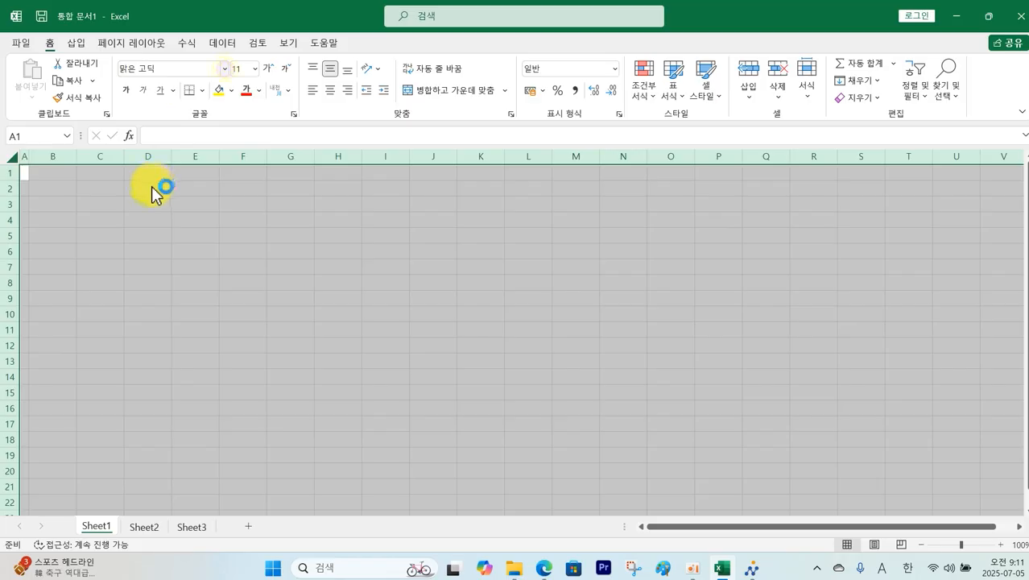
{"action": "left_click", "coordinate": [225, 69]}
{"action": "left_click", "coordinate": [191, 132]}
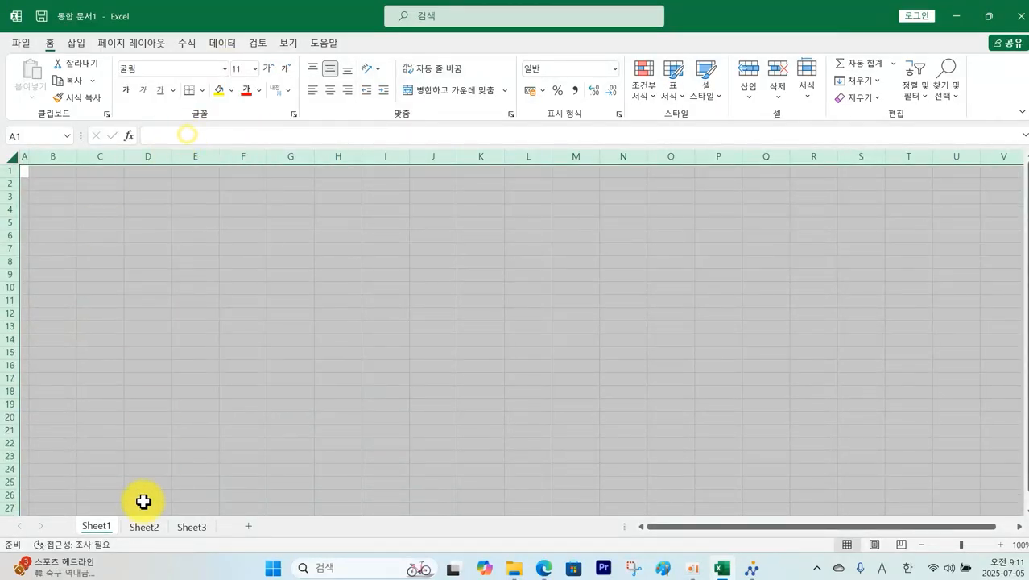
Step: Rename Sheet1 to 제1작업
{"action": "right_click", "coordinate": [93, 528]}
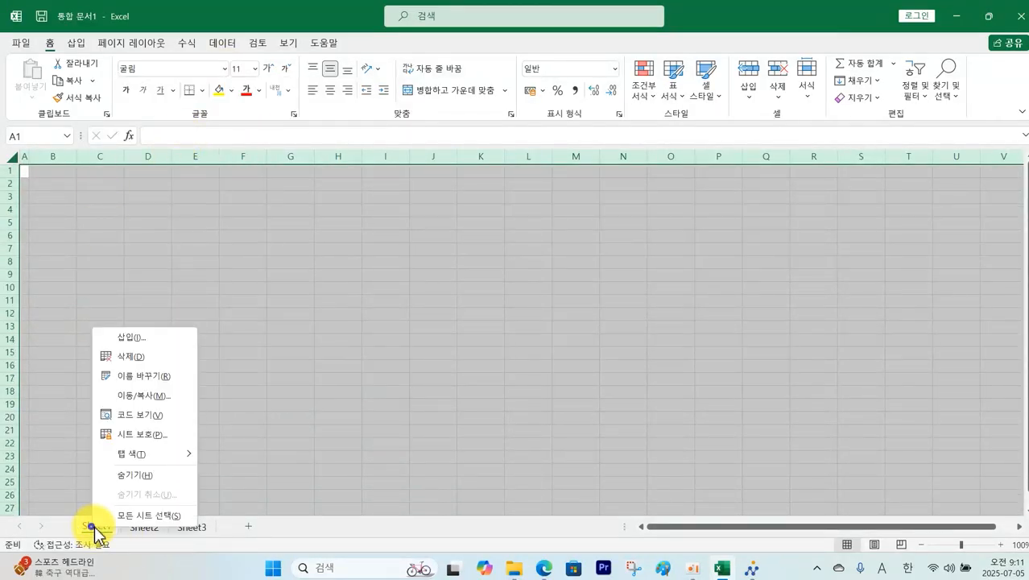
{"action": "left_click", "coordinate": [168, 377]}
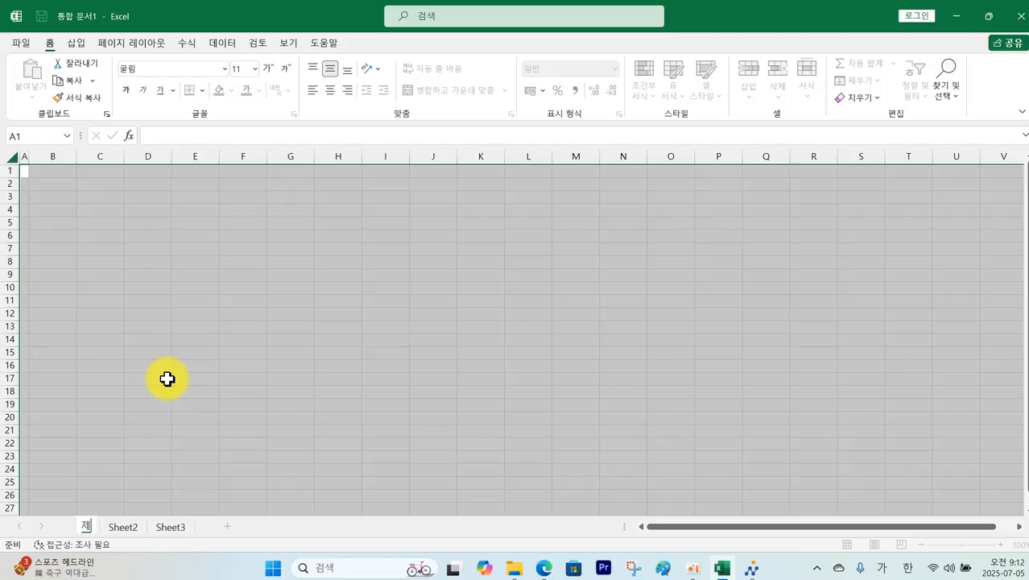
{"action": "type", "text": "제1작업"}
{"action": "key", "text": "Return"}
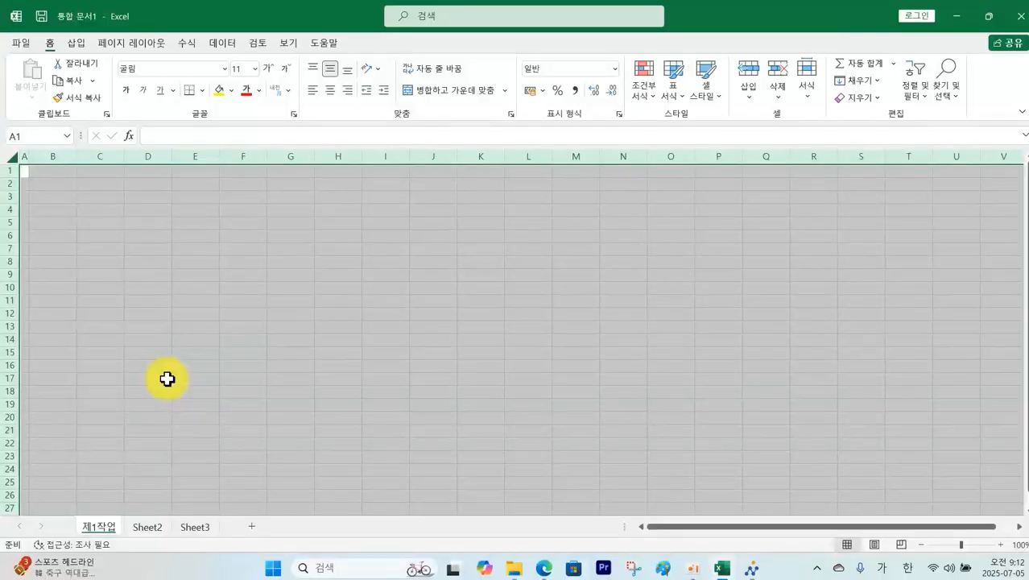
Step: Rename Sheet2 to 제2작업
{"action": "right_click", "coordinate": [150, 534]}
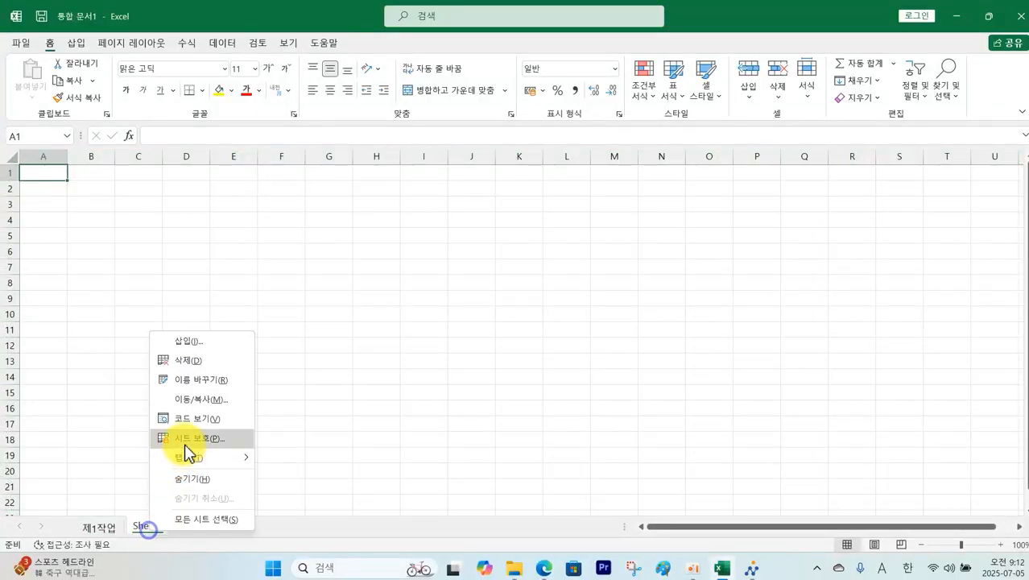
{"action": "left_click", "coordinate": [213, 386]}
{"action": "type", "text": "제2작업"}
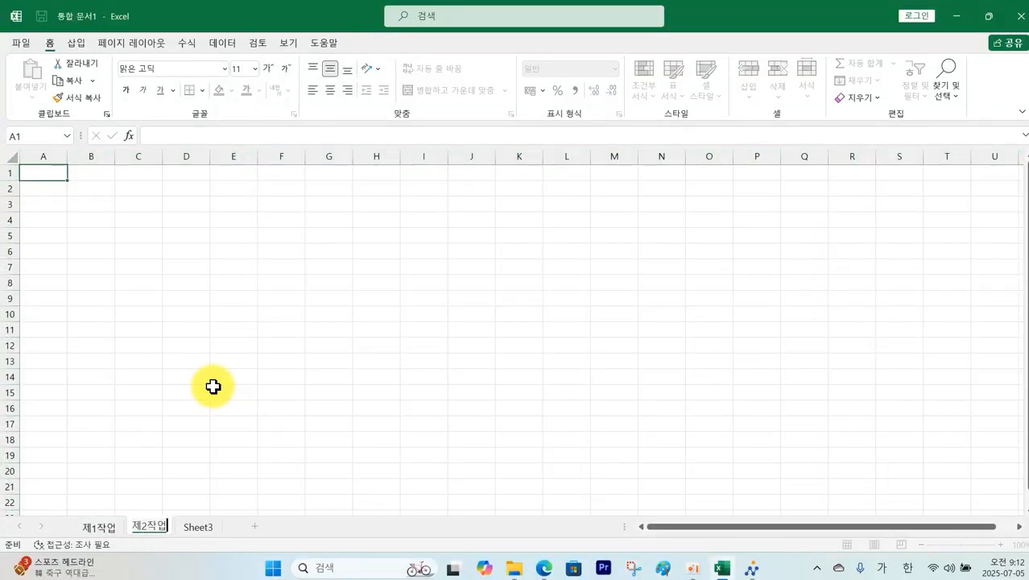
{"action": "key", "text": "Return"}
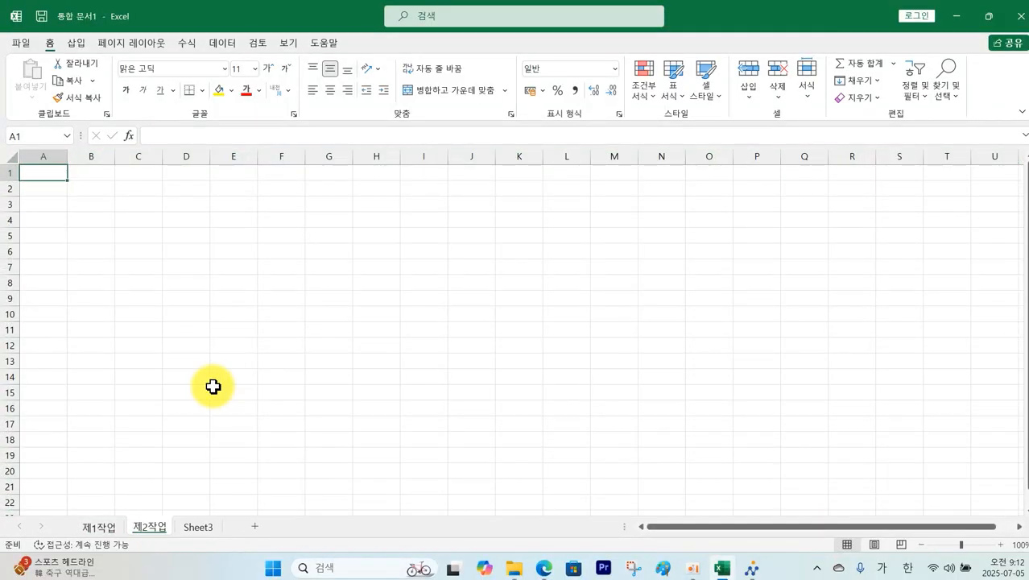
Step: On 제2작업, set column A width to 1 and apply 굴림 to the whole sheet
{"action": "right_click", "coordinate": [48, 158]}
{"action": "left_click", "coordinate": [98, 351]}
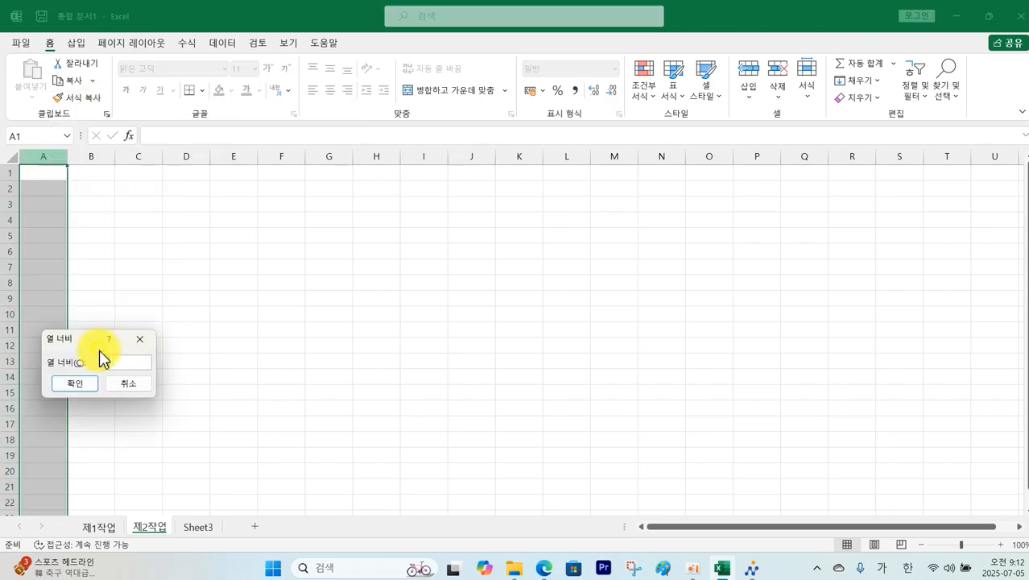
{"action": "type", "text": "1"}
{"action": "key", "text": "Return"}
{"action": "left_click", "coordinate": [11, 155]}
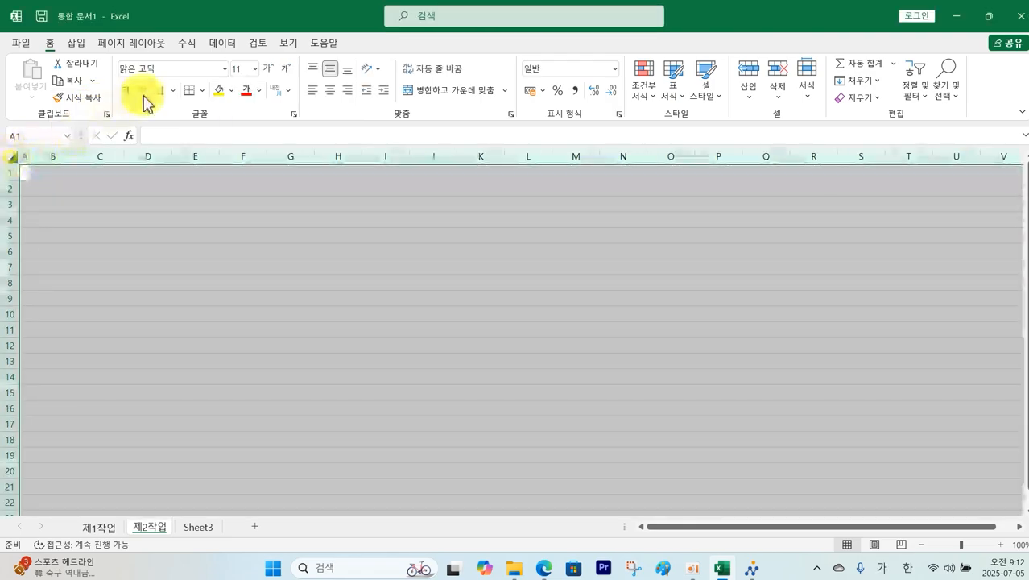
{"action": "left_click", "coordinate": [228, 70]}
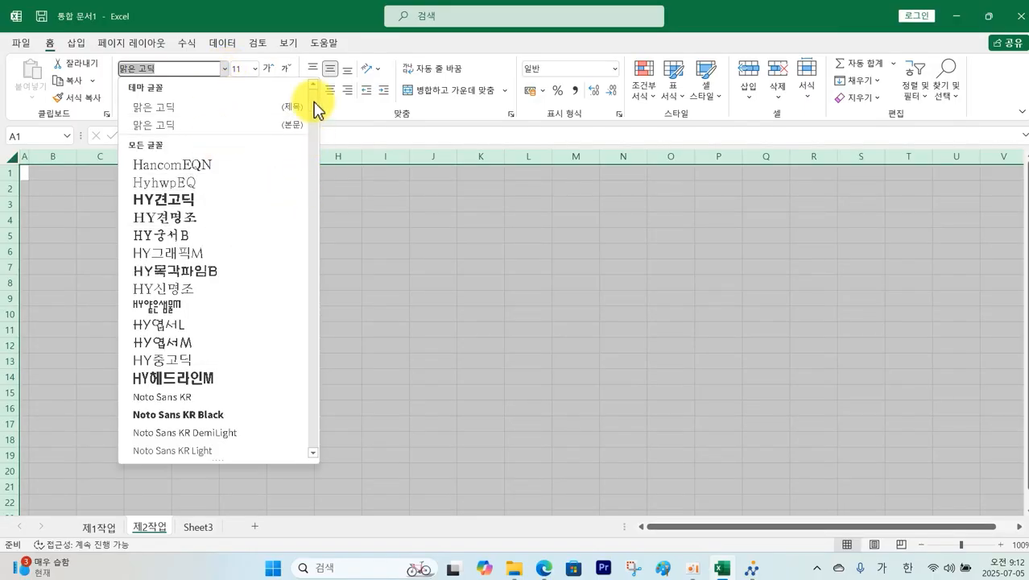
{"action": "left_click_drag", "start_coordinate": [314, 109], "coordinate": [317, 135]}
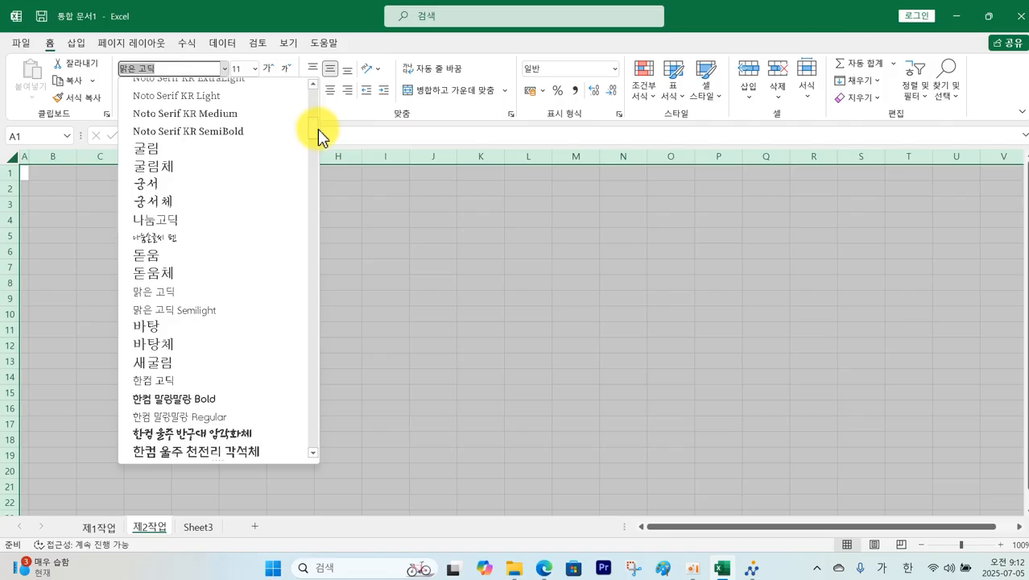
{"action": "left_click", "coordinate": [209, 150]}
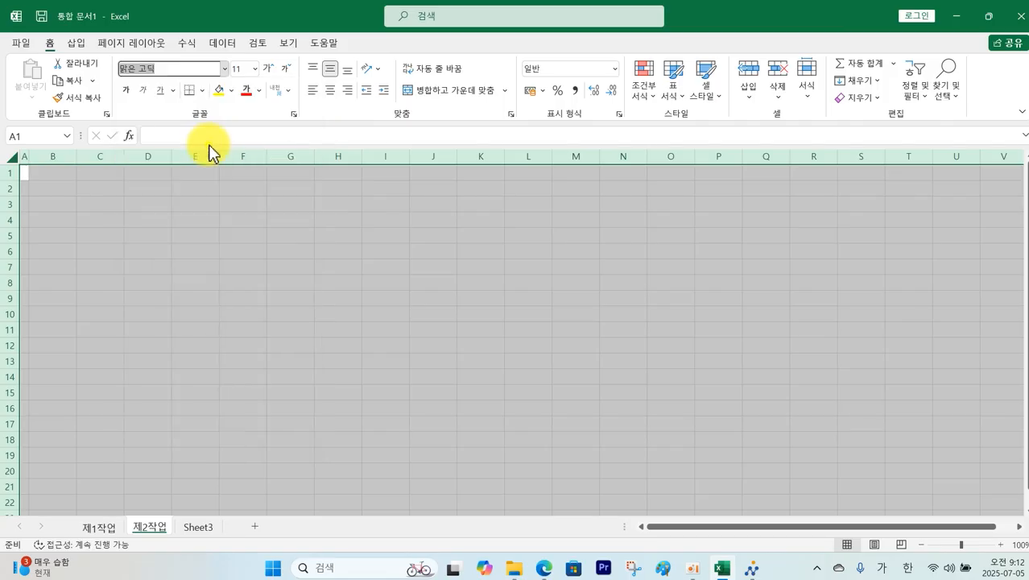
Step: Rename Sheet3 to 제3작업
{"action": "right_click", "coordinate": [200, 528]}
{"action": "left_click", "coordinate": [263, 372]}
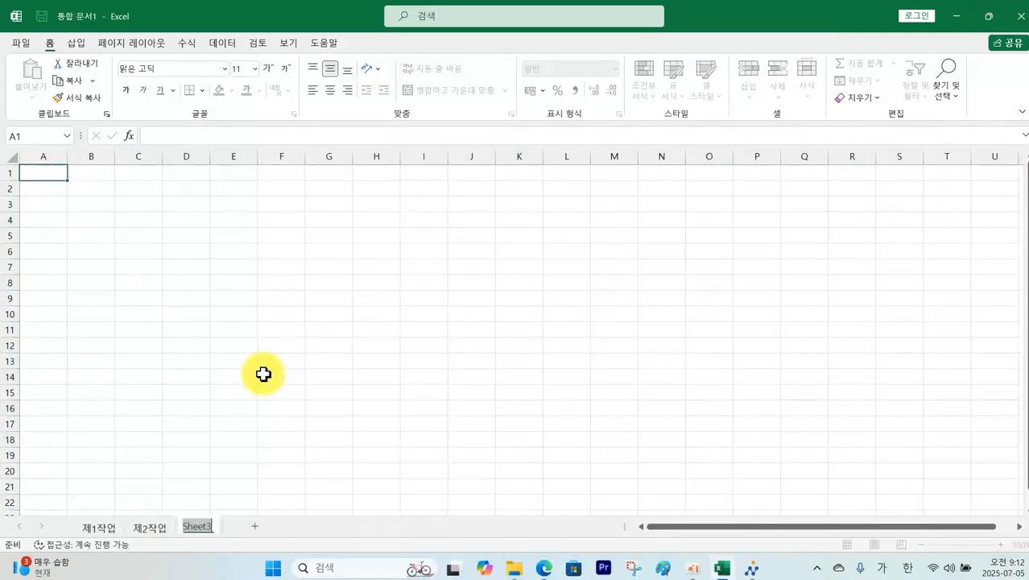
{"action": "type", "text": "제3작"}
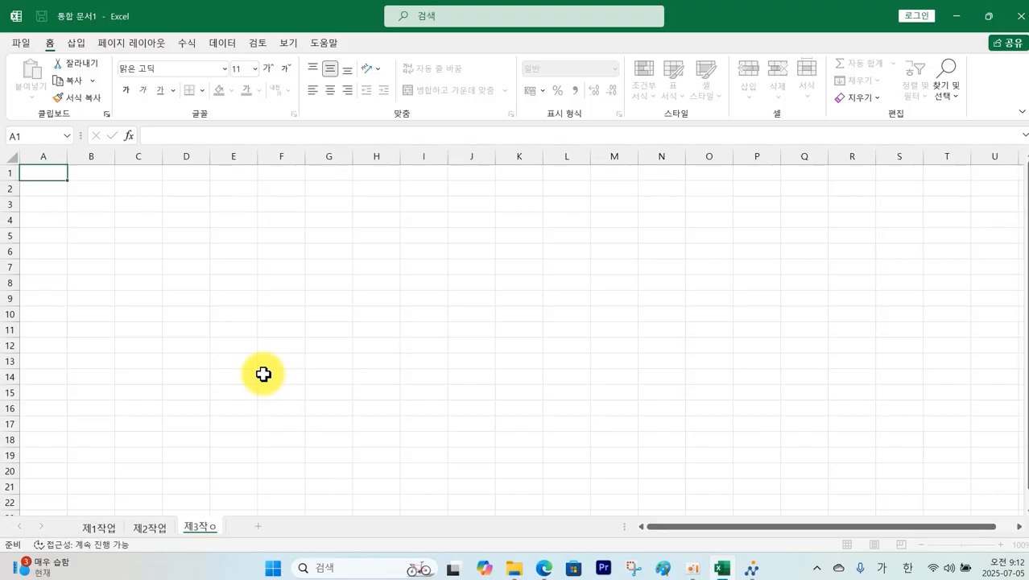
{"action": "type", "text": "업"}
{"action": "key", "text": "Return"}
Step: On 제3작업, set column A width to 1 and apply 굴림 to the whole sheet
{"action": "right_click", "coordinate": [50, 157]}
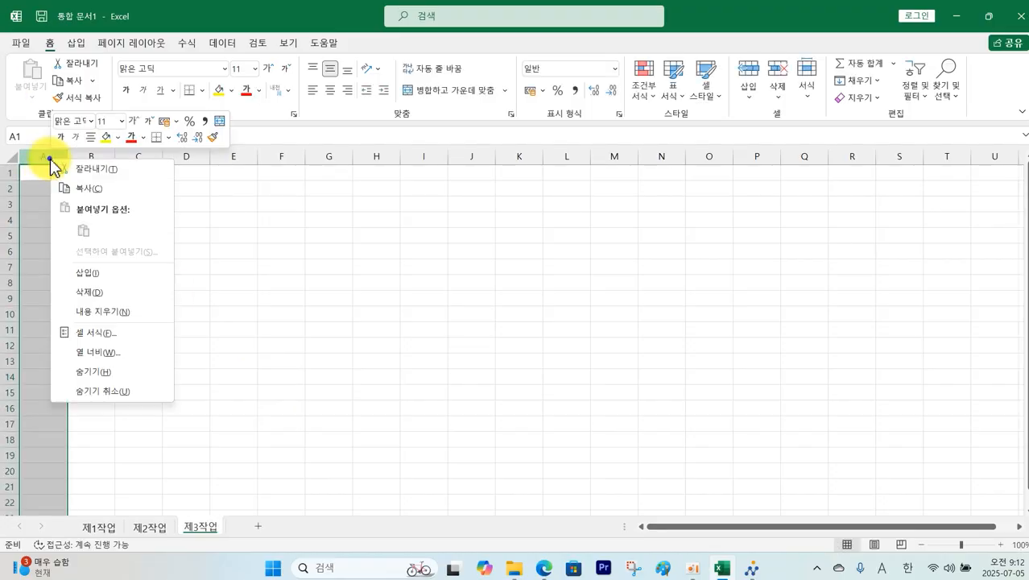
{"action": "left_click", "coordinate": [85, 353]}
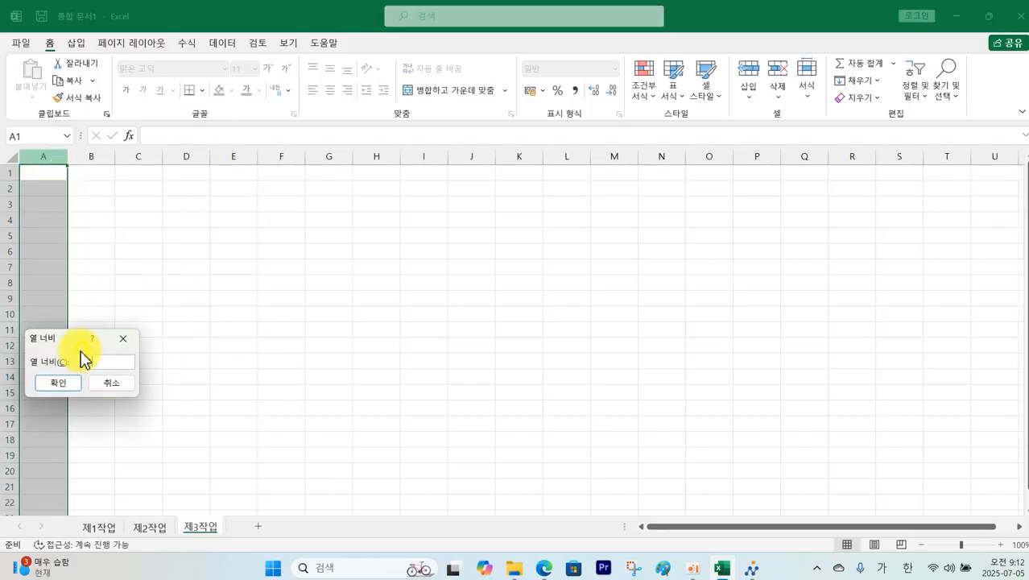
{"action": "type", "text": "1"}
{"action": "key", "text": "Return"}
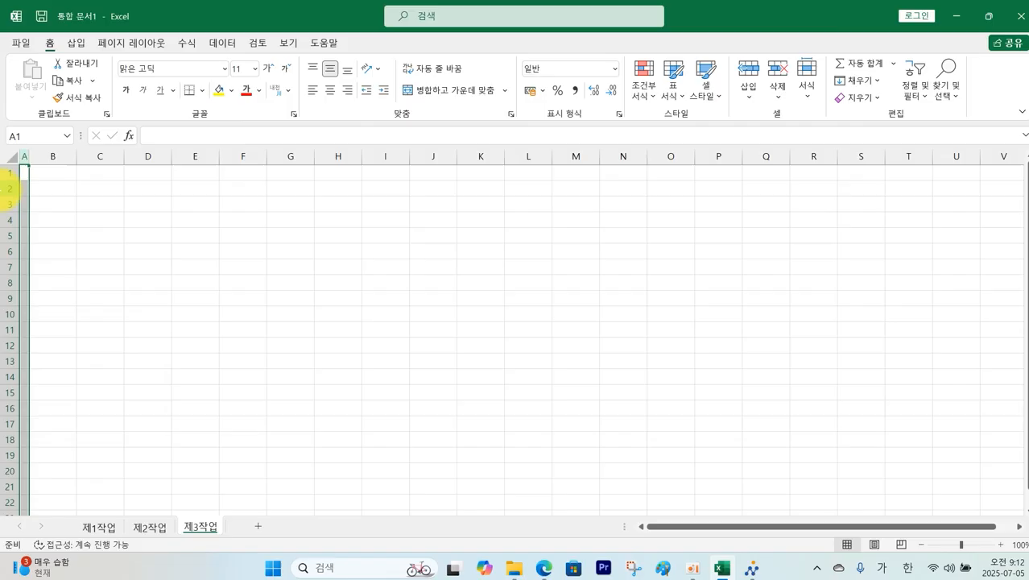
{"action": "left_click", "coordinate": [4, 161]}
{"action": "left_click", "coordinate": [223, 68]}
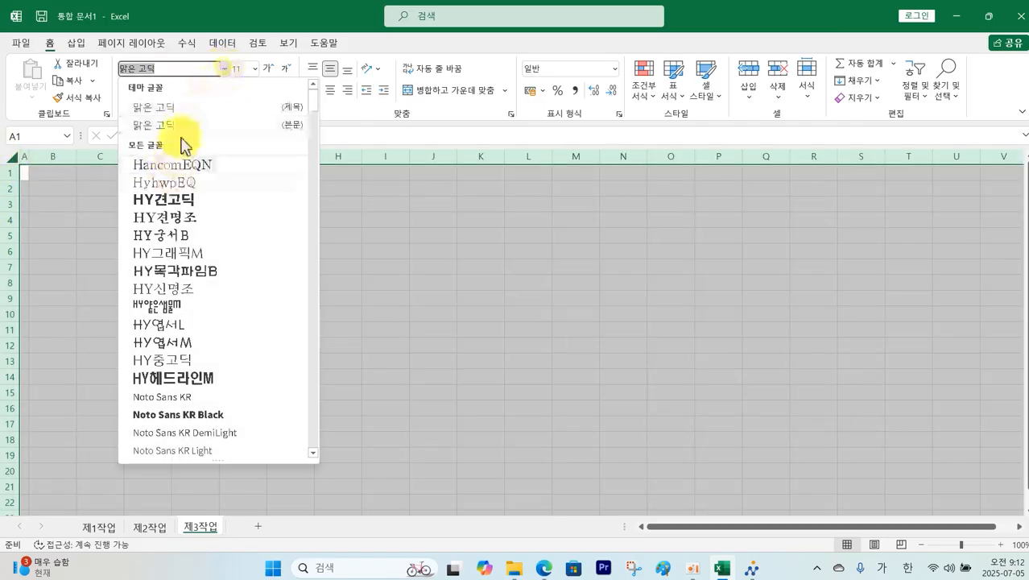
{"action": "left_click_drag", "start_coordinate": [315, 115], "coordinate": [315, 138]}
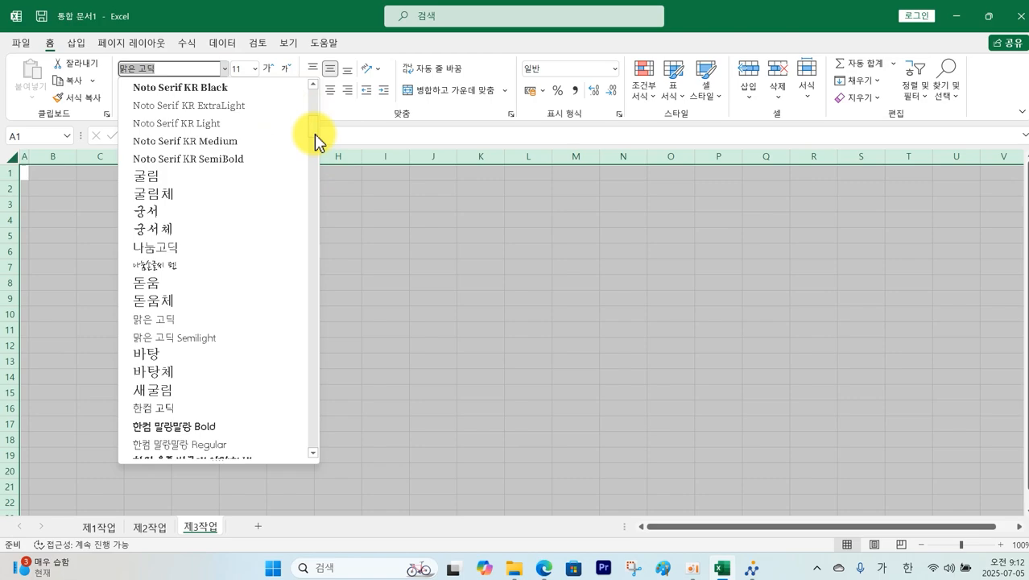
{"action": "left_click", "coordinate": [211, 176]}
{"action": "left_click", "coordinate": [291, 301]}
Step: Return to 제1작업 and check the table layout to reproduce in the exam PDF
{"action": "left_click", "coordinate": [99, 529]}
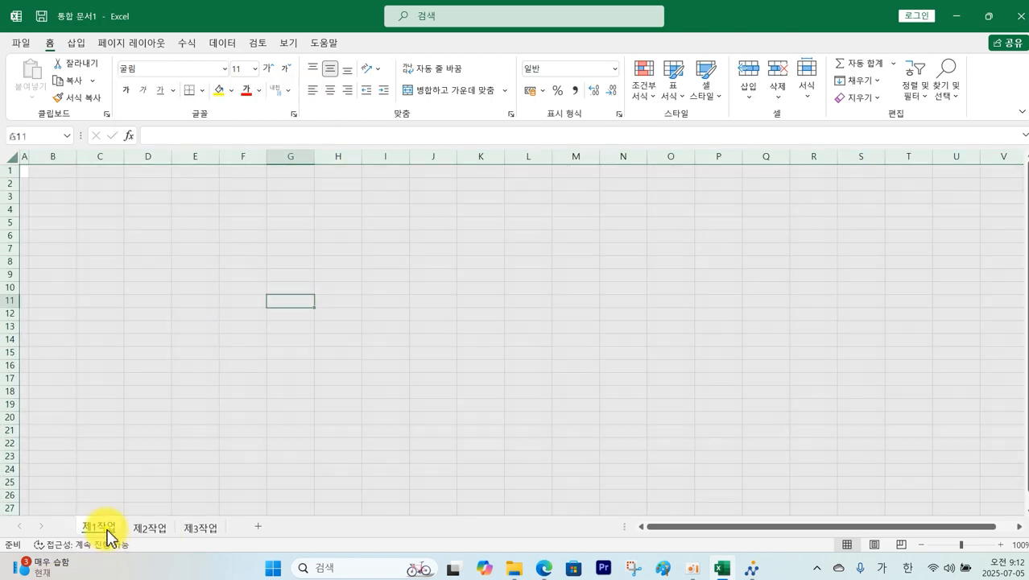
{"action": "left_click", "coordinate": [385, 377]}
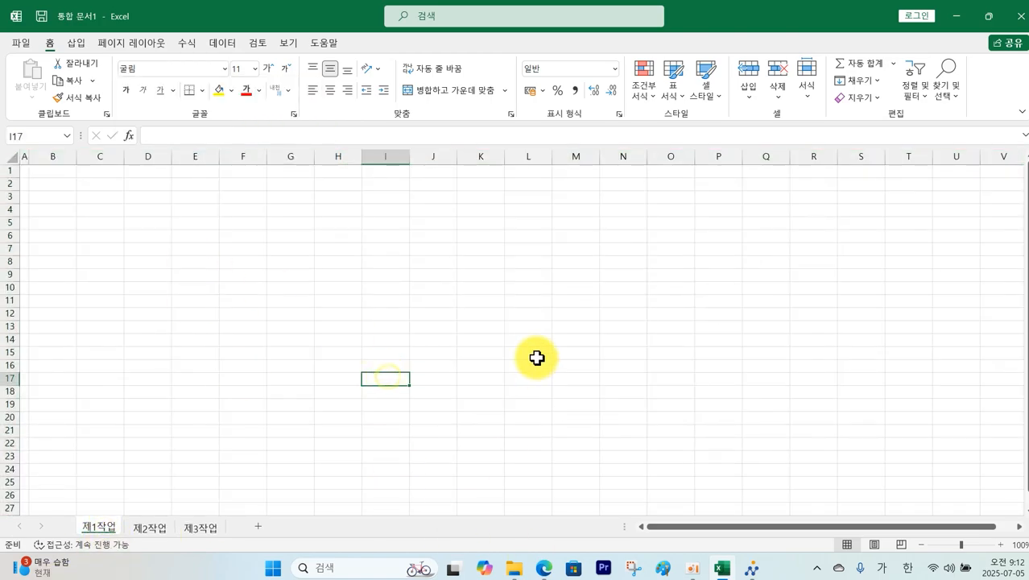
{"action": "left_click", "coordinate": [544, 569]}
{"action": "mouse_move", "coordinate": [32, 208]}
{"action": "left_mouse_down"}
{"action": "mouse_move", "coordinate": [797, 424]}
{"action": "mouse_move", "coordinate": [944, 505]}
{"action": "left_mouse_up"}
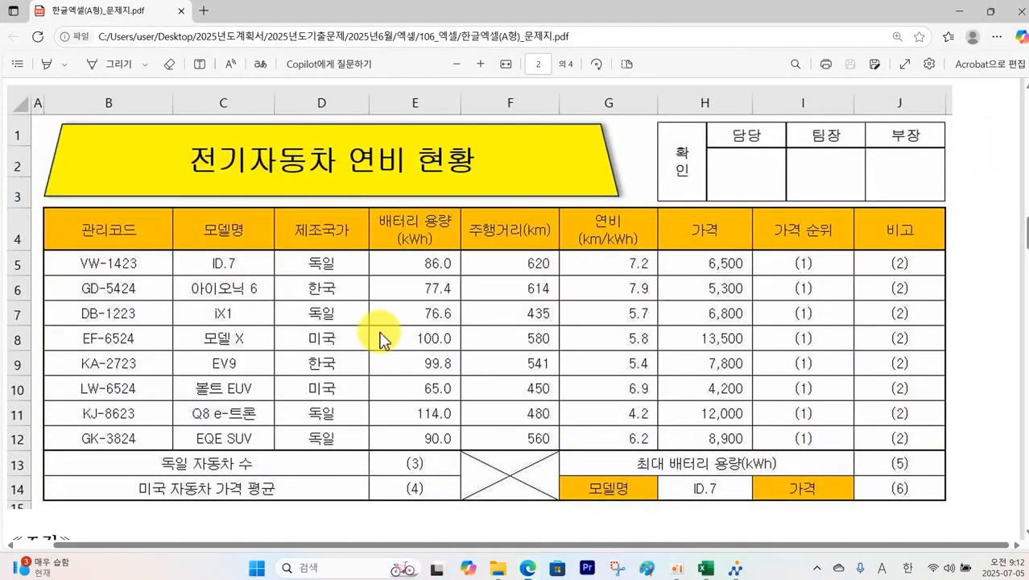
{"action": "left_click", "coordinate": [722, 568]}
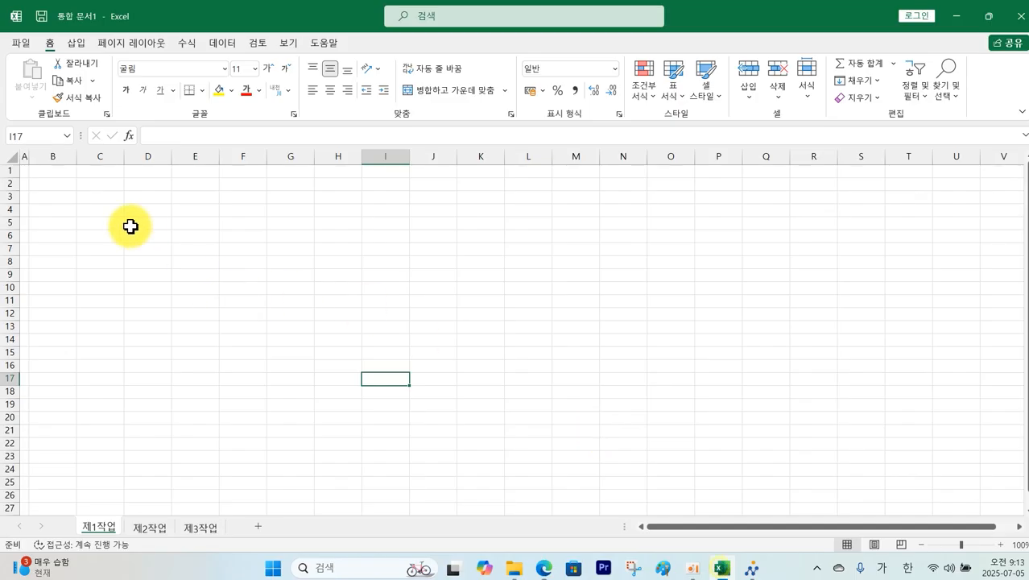
Step: Give B4:J14 all thin borders with a thick outline, and thick-outline B5:J12
{"action": "scroll", "coordinate": [54, 209], "scroll_direction": "up", "scroll_amount": 4, "text": "ctrl"}
{"action": "left_click_drag", "start_coordinate": [82, 241], "coordinate": [654, 451]}
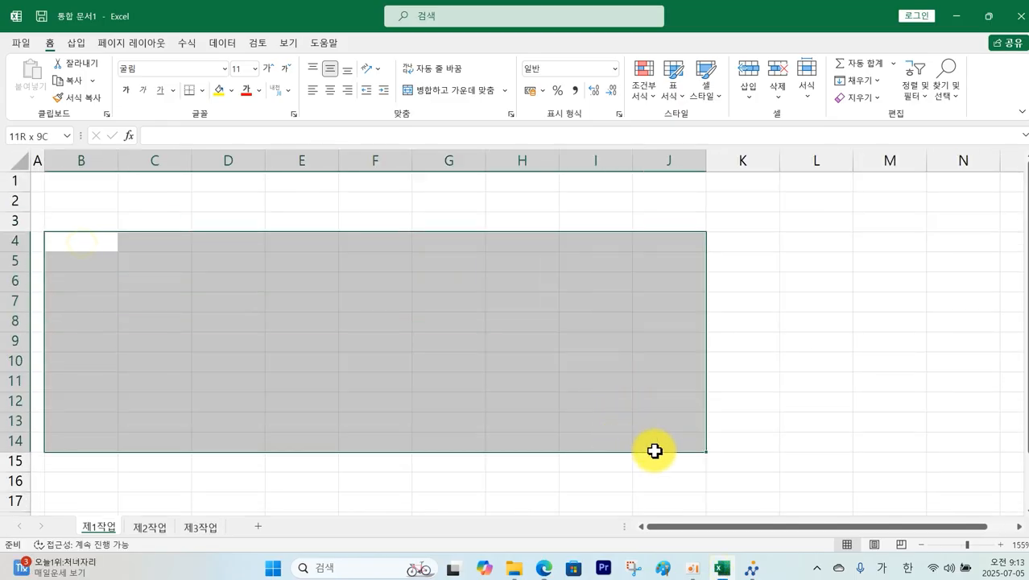
{"action": "left_click", "coordinate": [200, 91]}
{"action": "left_click", "coordinate": [242, 225]}
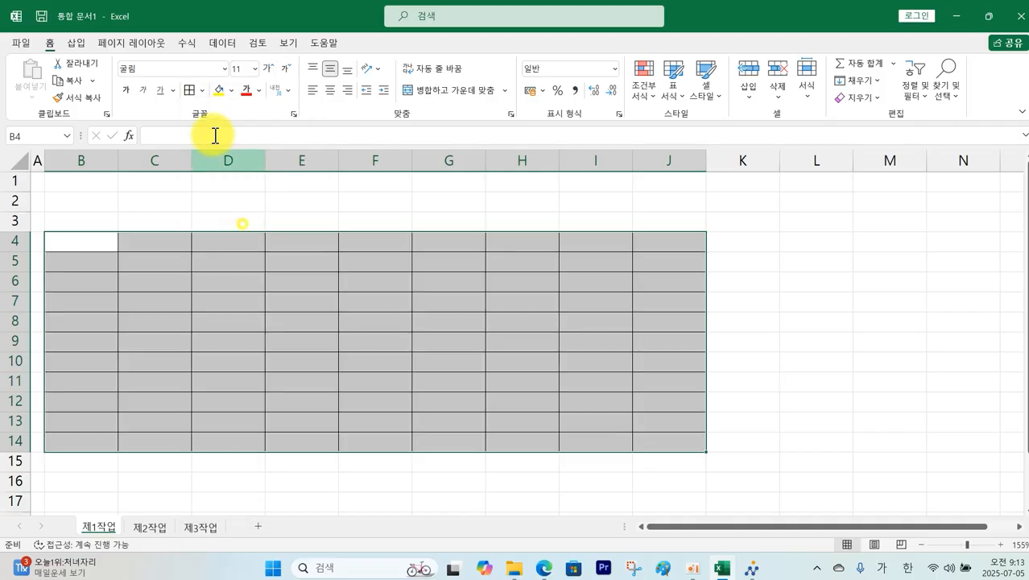
{"action": "left_click", "coordinate": [201, 90]}
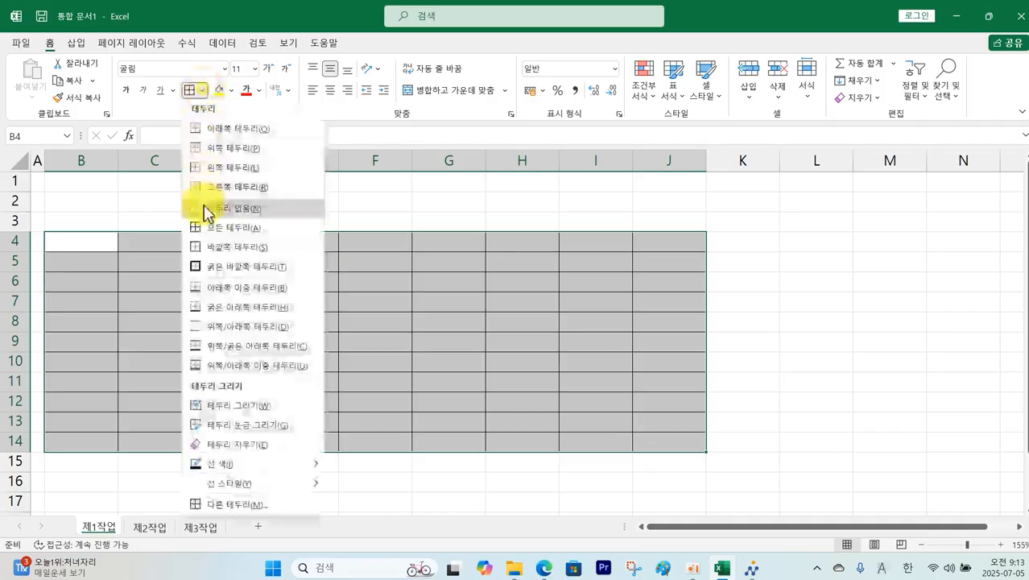
{"action": "left_click", "coordinate": [228, 276]}
{"action": "left_click_drag", "start_coordinate": [83, 261], "coordinate": [652, 407]}
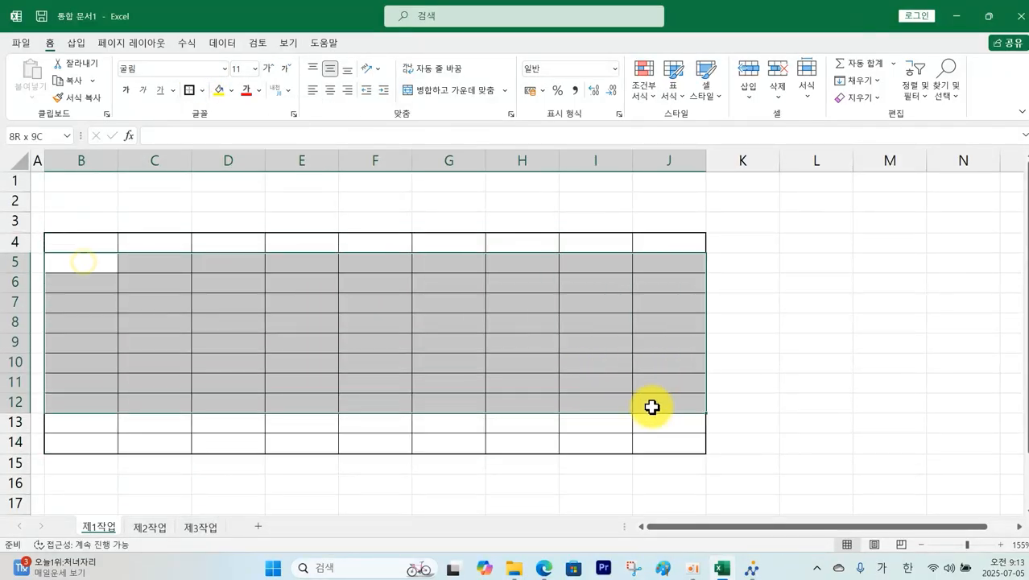
{"action": "left_click", "coordinate": [190, 90]}
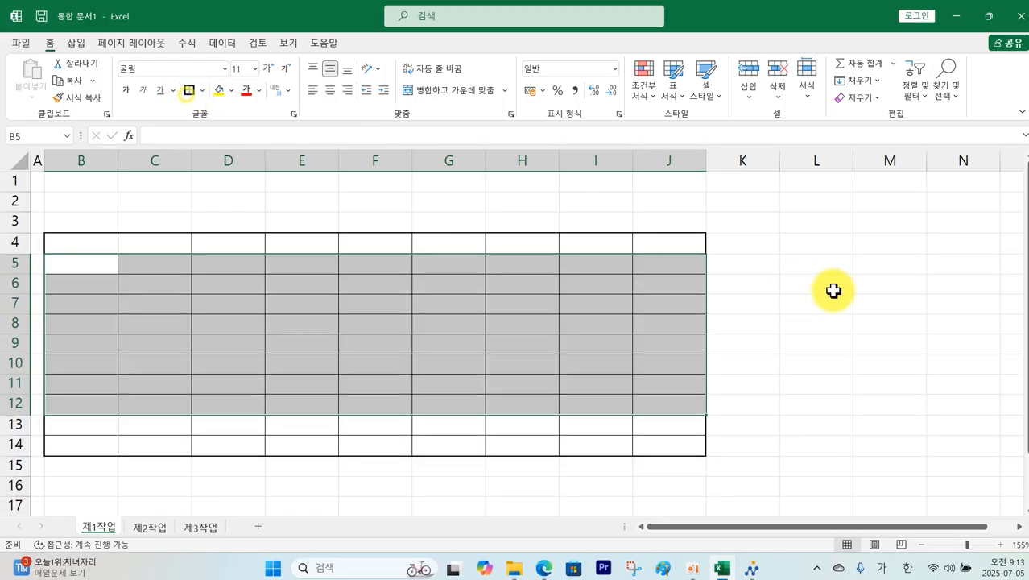
{"action": "left_click", "coordinate": [832, 289]}
Step: Merge and center B13:D13, B14:D14, F13:F14 and G13:I13
{"action": "left_click_drag", "start_coordinate": [103, 426], "coordinate": [241, 427]}
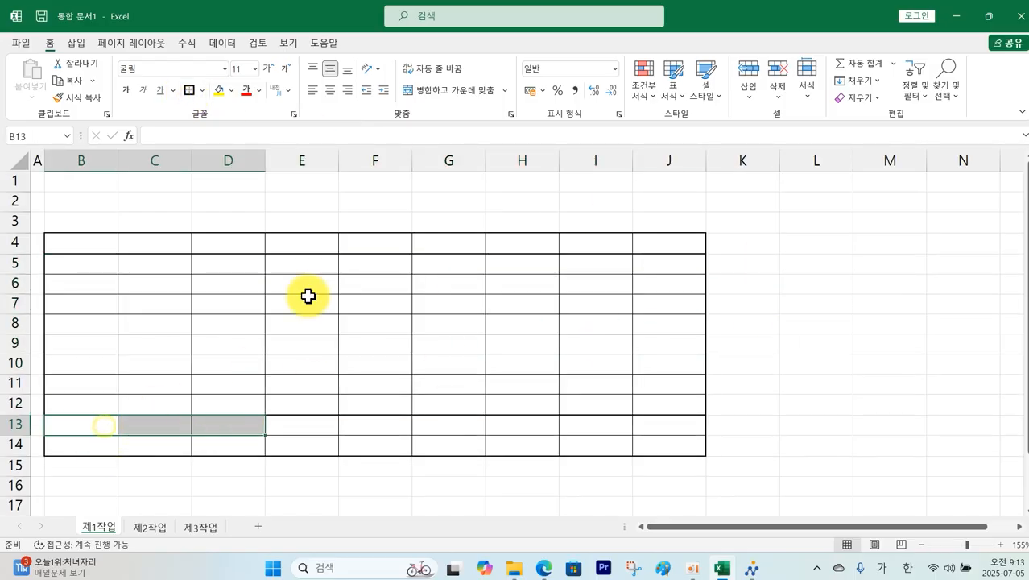
{"action": "left_click", "coordinate": [445, 100]}
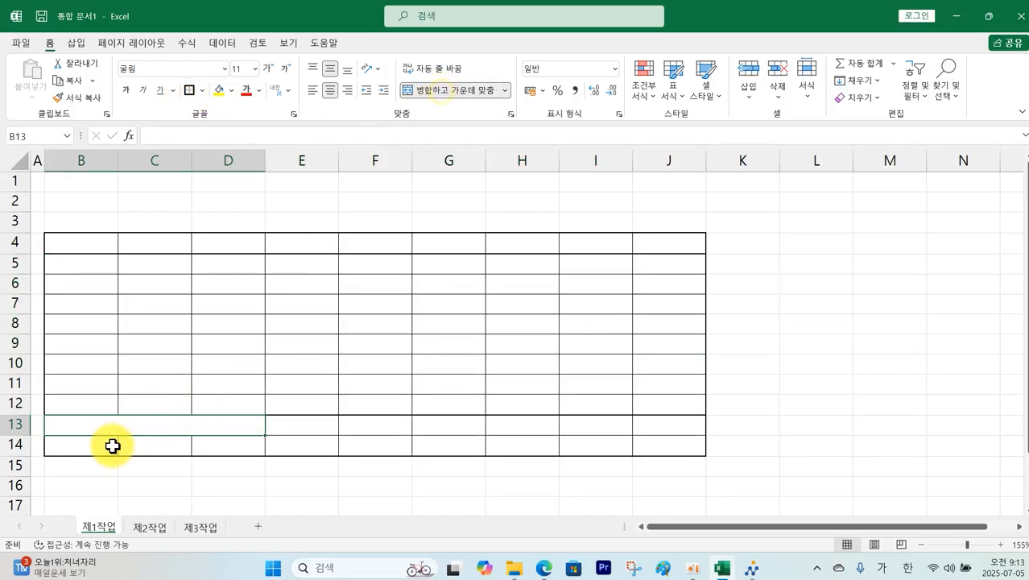
{"action": "left_click_drag", "start_coordinate": [110, 445], "coordinate": [227, 454]}
{"action": "left_click", "coordinate": [161, 482]}
{"action": "left_click_drag", "start_coordinate": [106, 445], "coordinate": [226, 439]}
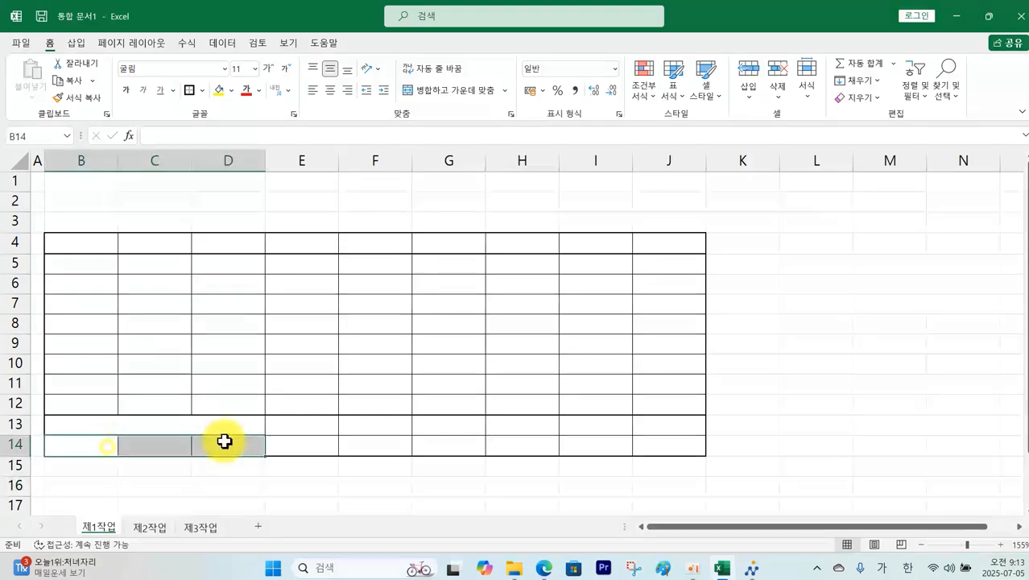
{"action": "left_click", "coordinate": [444, 95]}
{"action": "left_click_drag", "start_coordinate": [395, 432], "coordinate": [382, 441]}
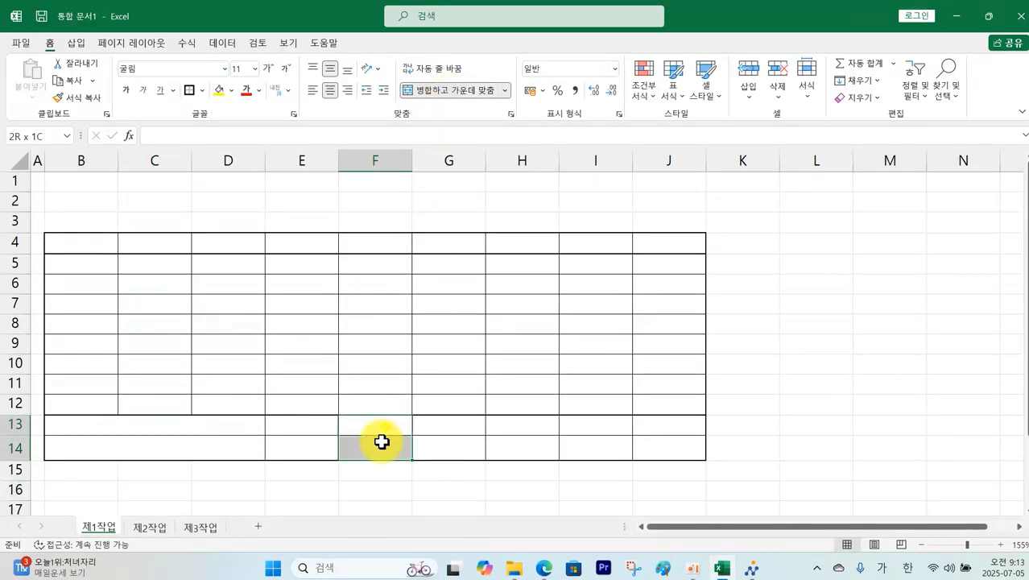
{"action": "left_click", "coordinate": [439, 90]}
{"action": "left_click", "coordinate": [467, 426]}
{"action": "left_click_drag", "start_coordinate": [467, 427], "coordinate": [563, 432]}
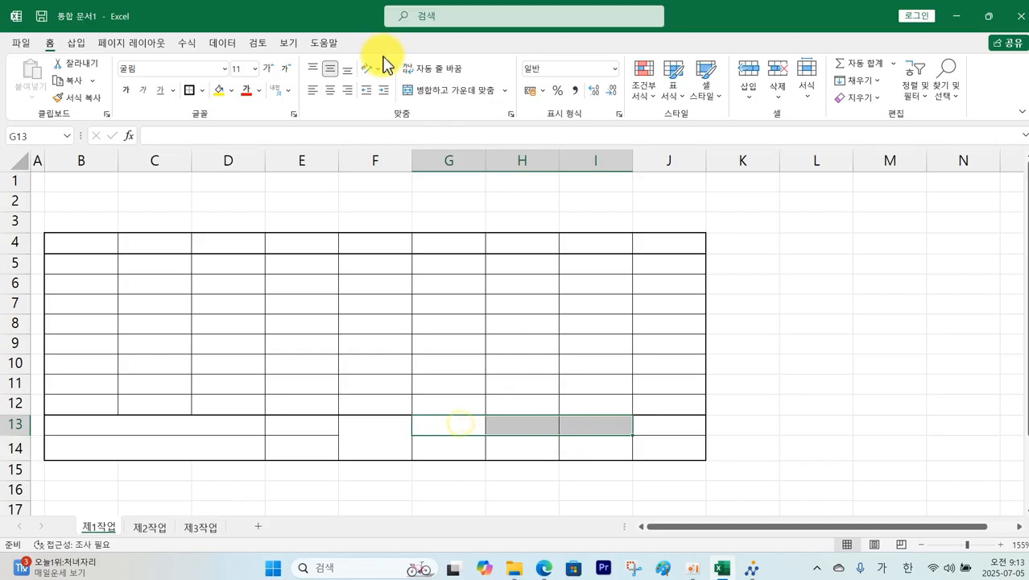
{"action": "left_click", "coordinate": [436, 92]}
{"action": "left_click", "coordinate": [76, 245]}
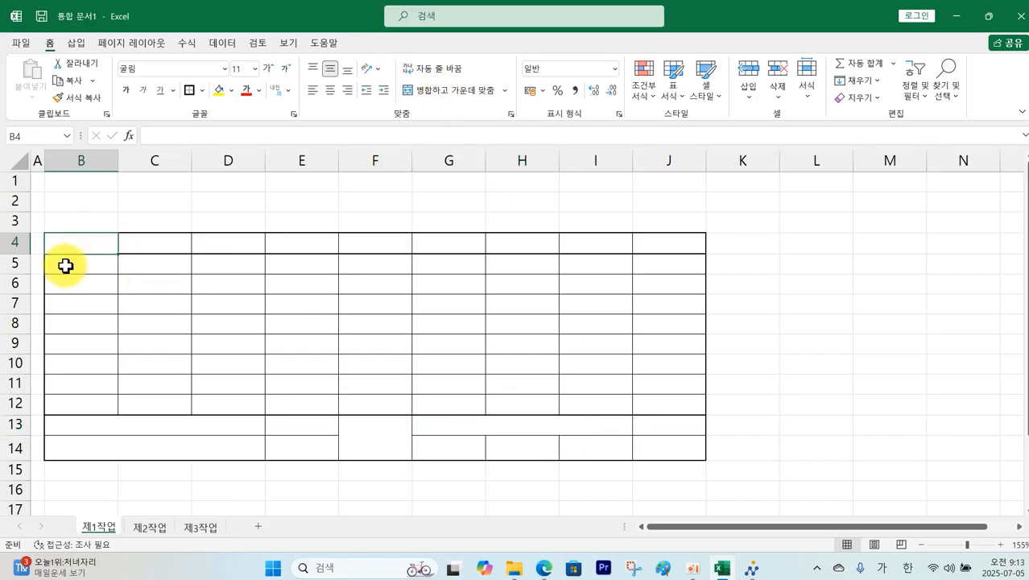
Step: Enter headers 관리코드, 모델명, 제조국가 and two-line 배터리용량 (kwh) in B4:E4, widening column E
{"action": "type", "text": "관리코드"}
{"action": "key", "text": "Tab"}
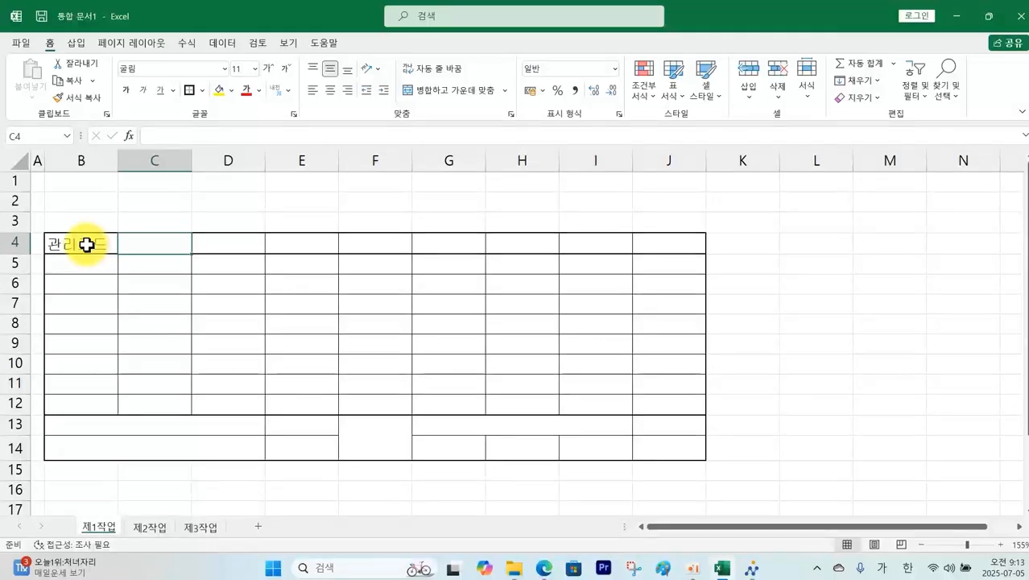
{"action": "type", "text": "머"}
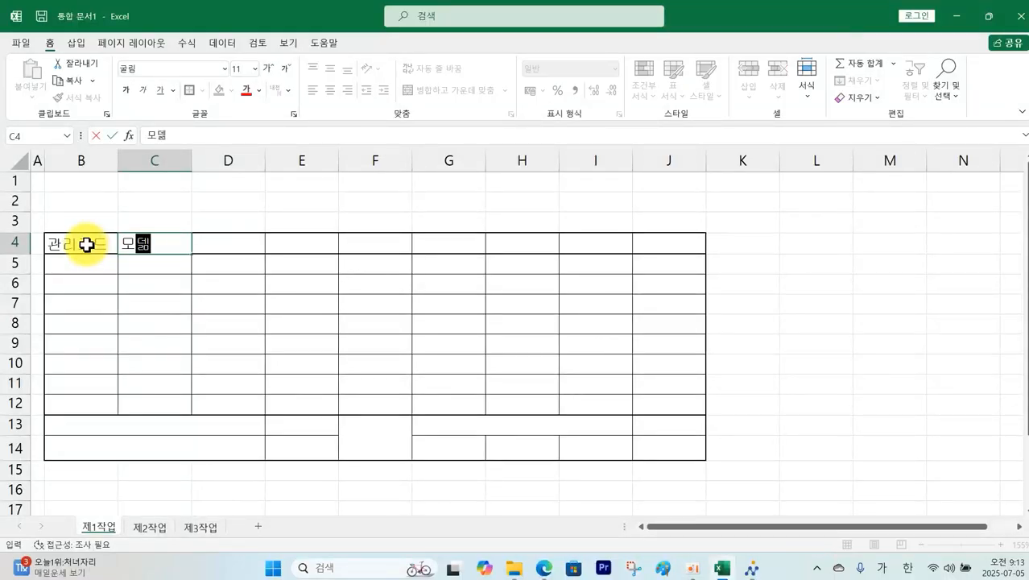
{"action": "key", "text": "Tab"}
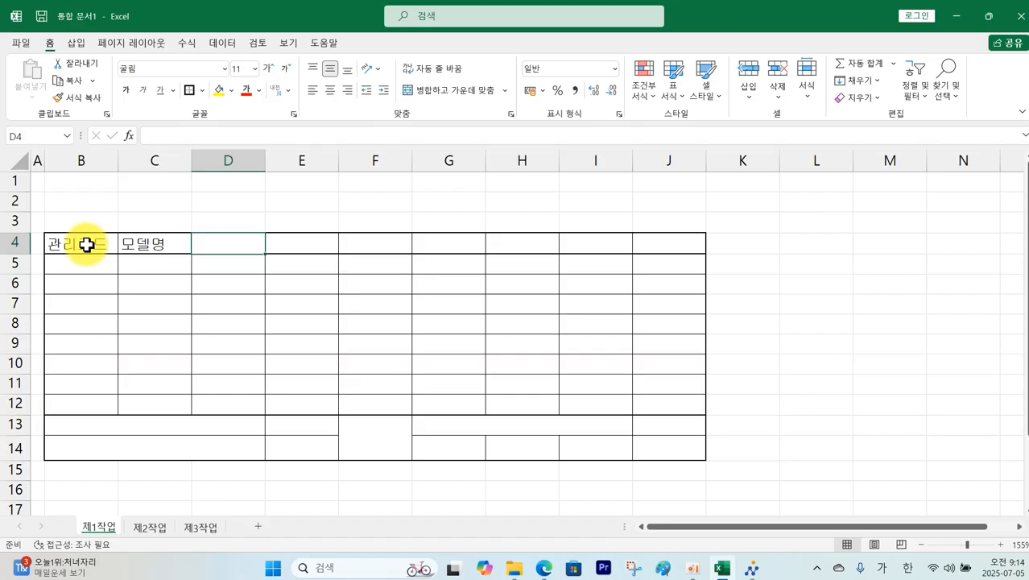
{"action": "type", "text": "ㅈ"}
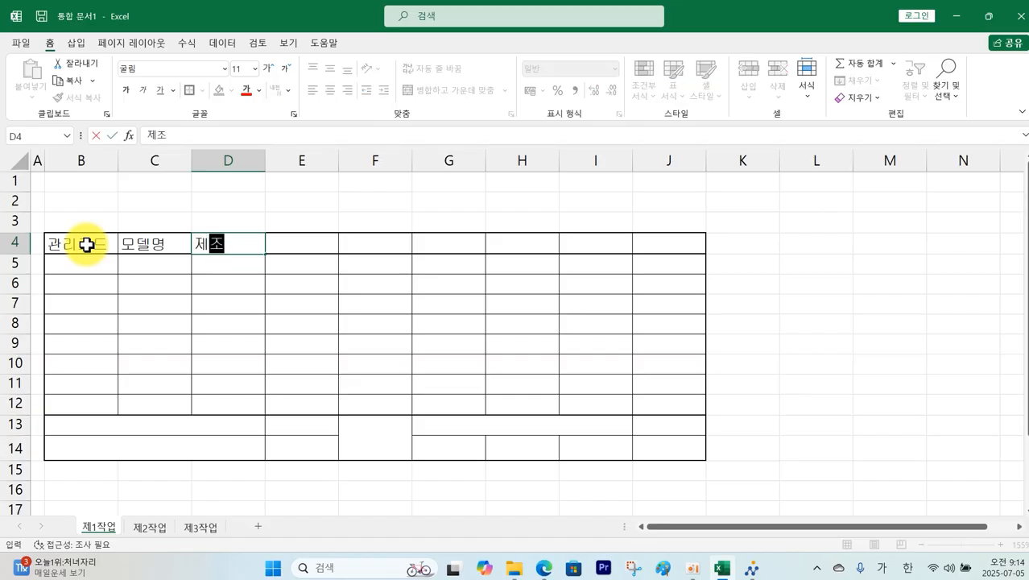
{"action": "type", "text": "조국가"}
{"action": "key", "text": "Tab"}
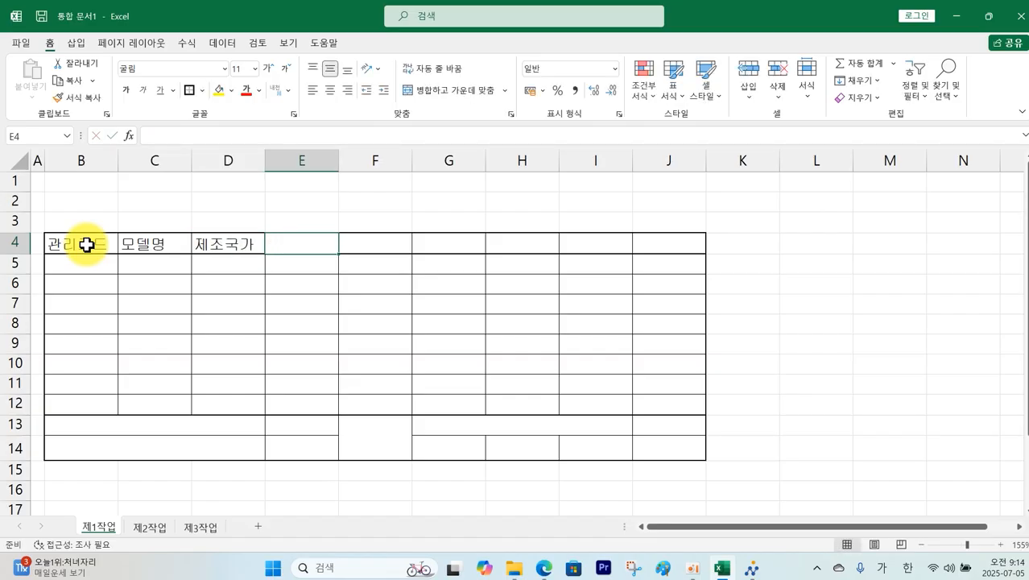
{"action": "type", "text": "ㅂ"}
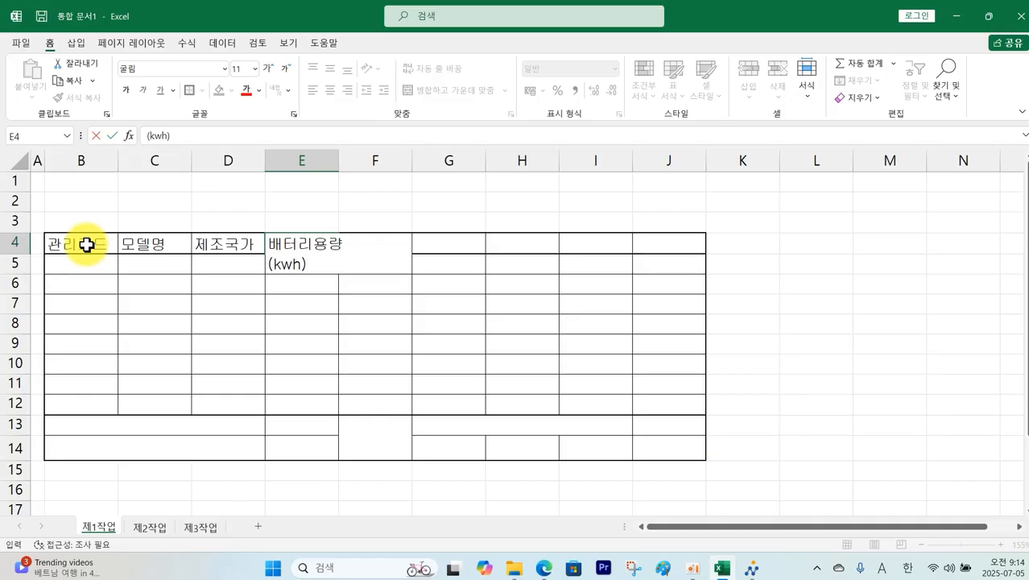
{"action": "key", "text": "Return"}
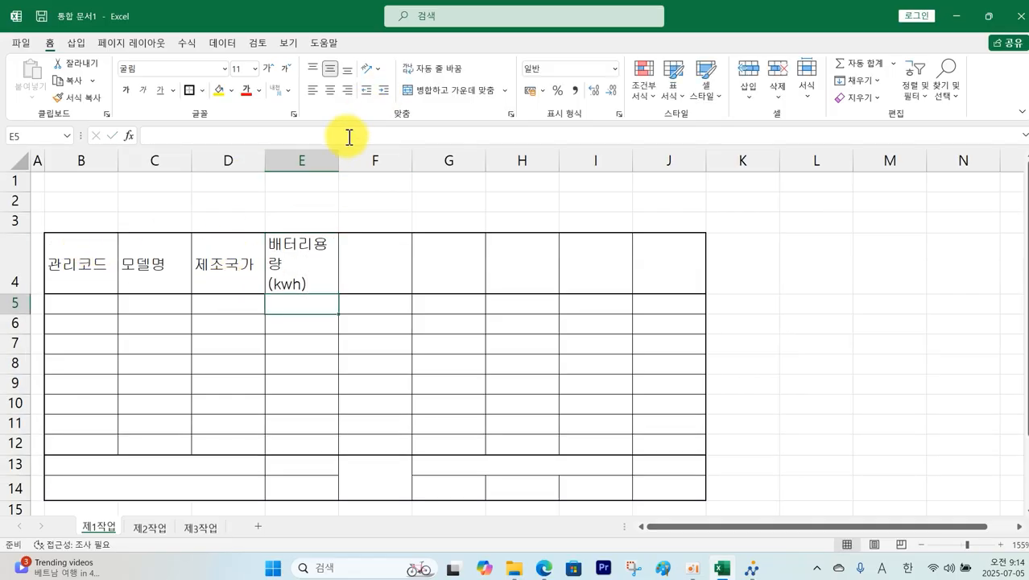
{"action": "left_click_drag", "start_coordinate": [337, 157], "coordinate": [352, 158]}
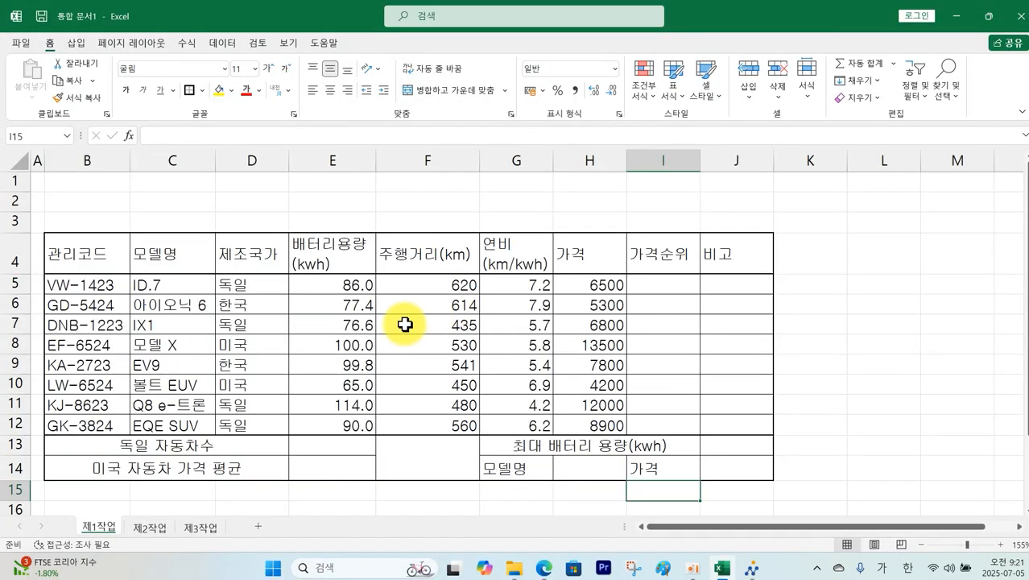
Step: Save the workbook in Documents\ITQ under the examinee number-and-name file name
{"action": "left_click", "coordinate": [21, 42]}
{"action": "left_click", "coordinate": [61, 215]}
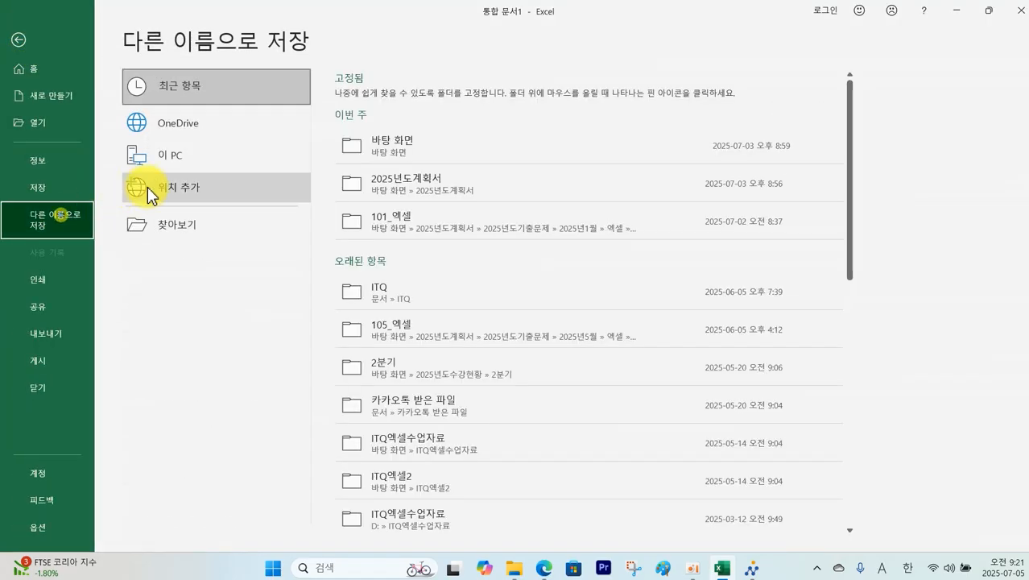
{"action": "left_click", "coordinate": [188, 217]}
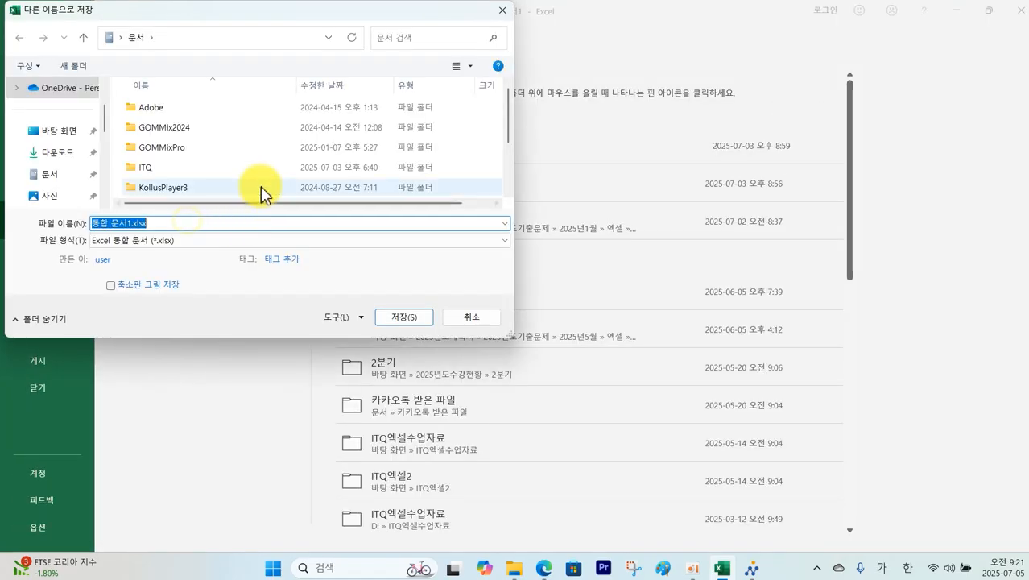
{"action": "left_click", "coordinate": [57, 173]}
{"action": "double_click", "coordinate": [162, 173]}
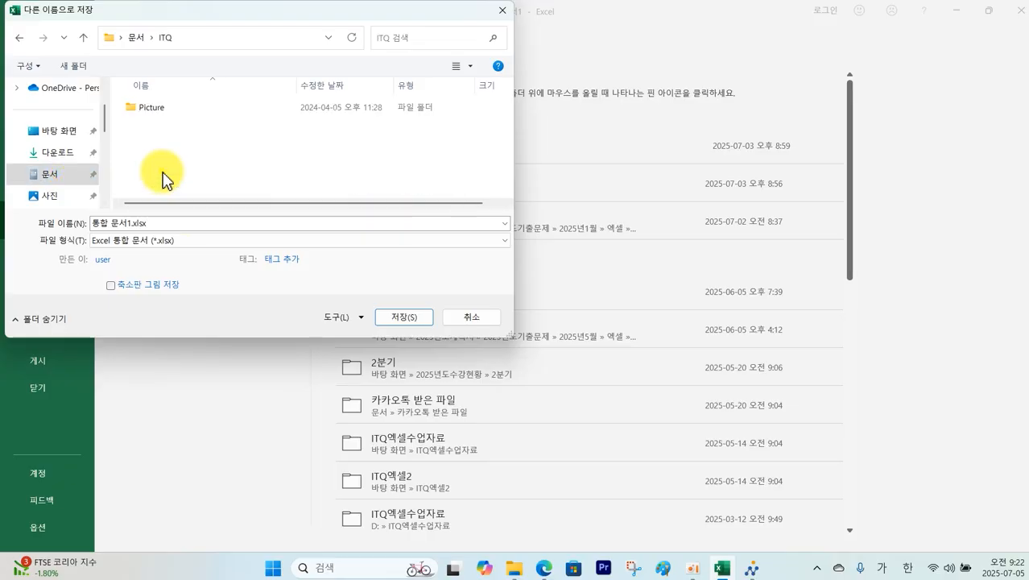
{"action": "left_click", "coordinate": [170, 223]}
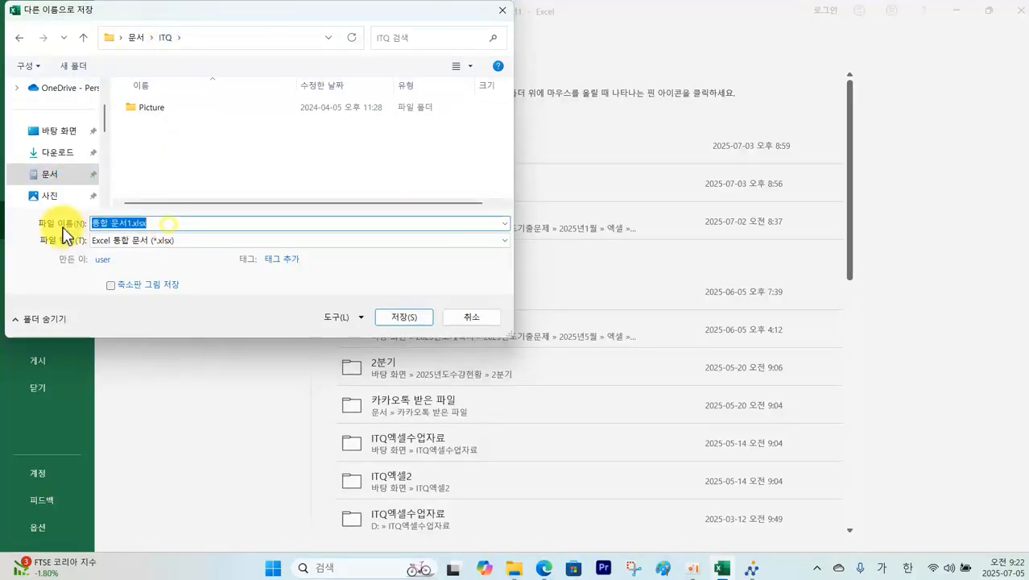
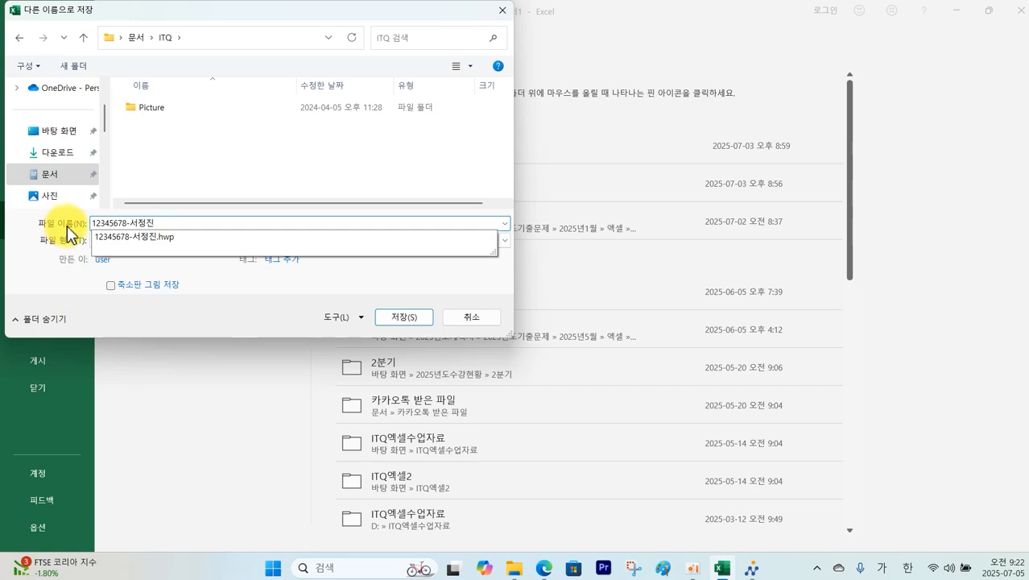
{"action": "left_click", "coordinate": [399, 316]}
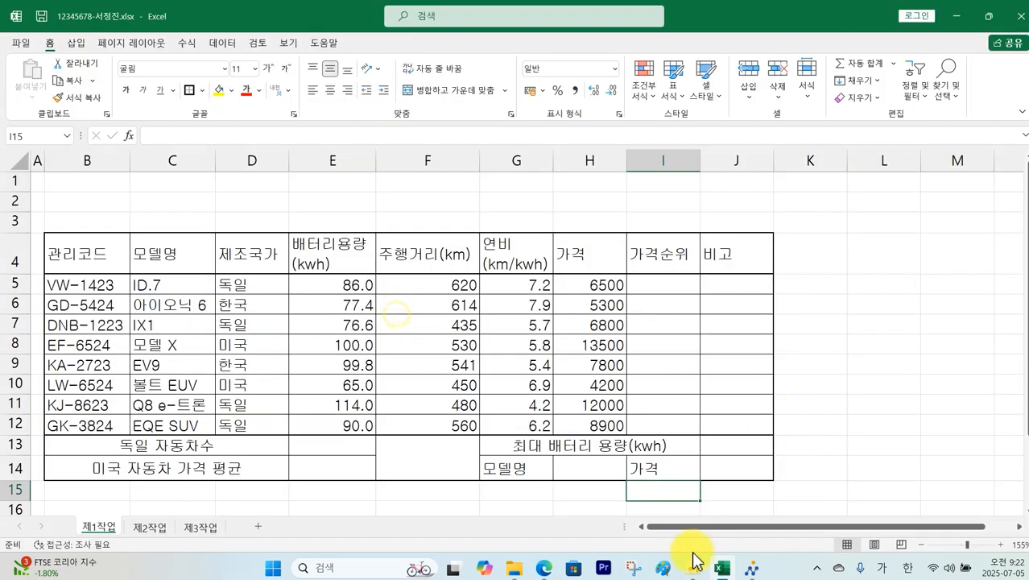
Step: Send the saved answer file through the exam client's submission panel
{"action": "left_click", "coordinate": [752, 573]}
{"action": "left_click", "coordinate": [929, 106]}
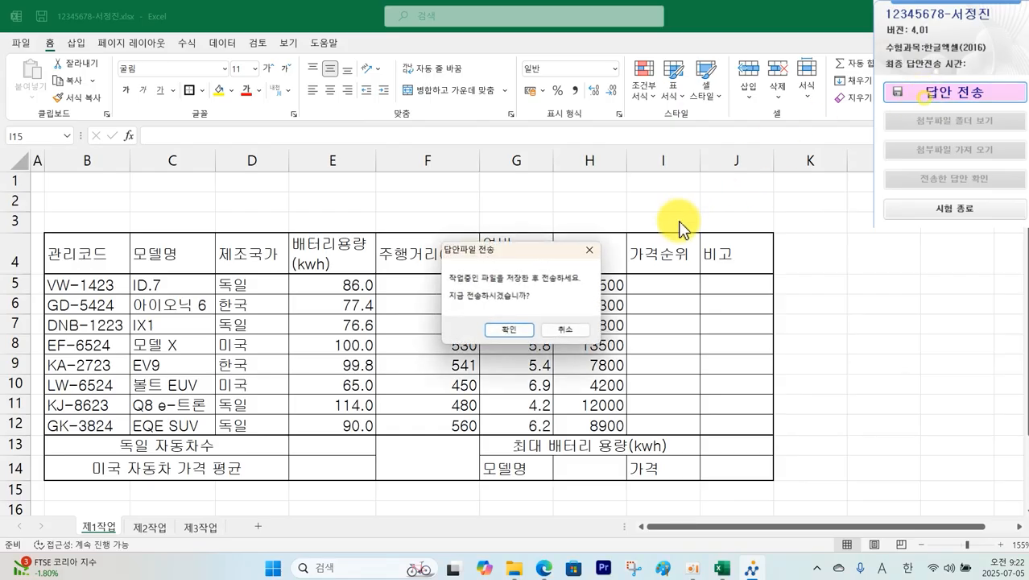
{"action": "left_click", "coordinate": [525, 330]}
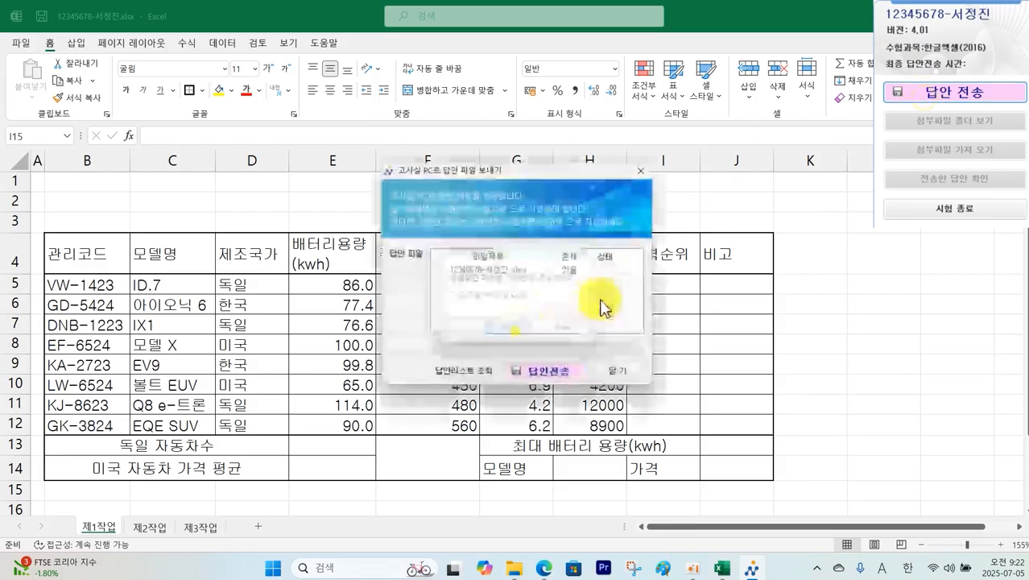
{"action": "left_click", "coordinate": [561, 379]}
{"action": "left_click", "coordinate": [561, 323]}
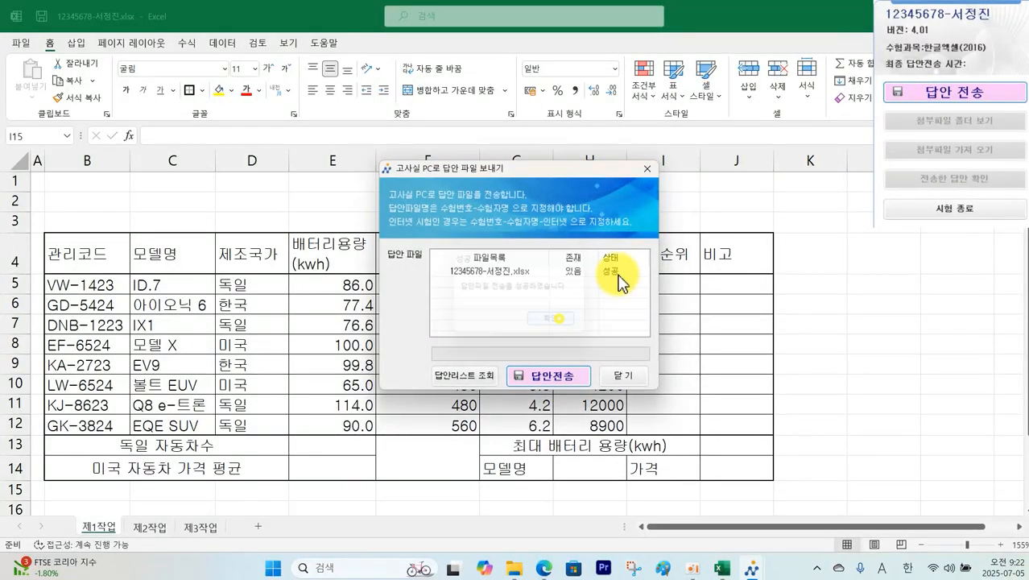
{"action": "left_click", "coordinate": [623, 378]}
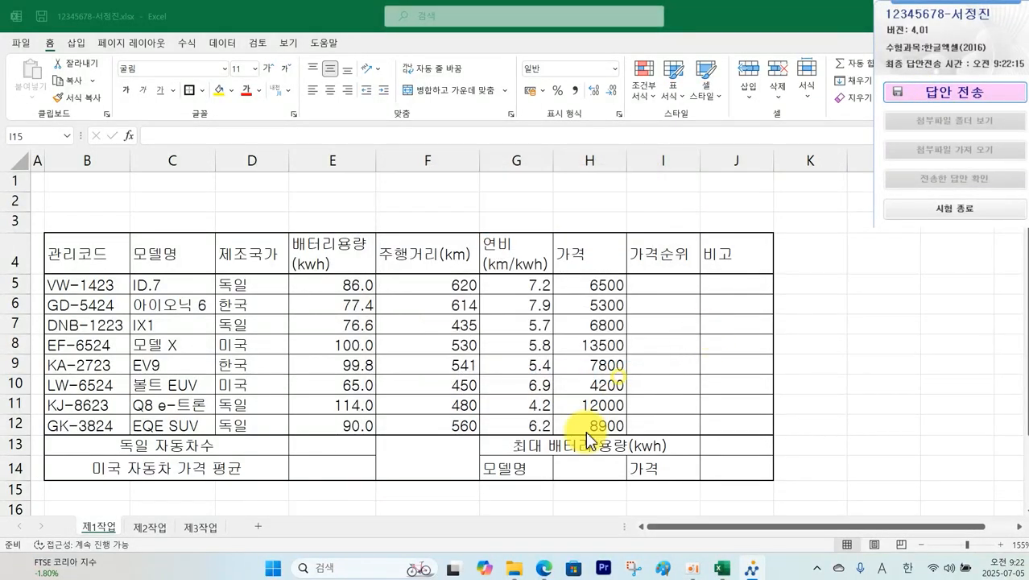
{"action": "left_click", "coordinate": [547, 569]}
Step: Scroll the PDF to the 조건 section, then back in Excel select B4:J14
{"action": "scroll", "coordinate": [479, 273], "scroll_direction": "down", "scroll_amount": 4}
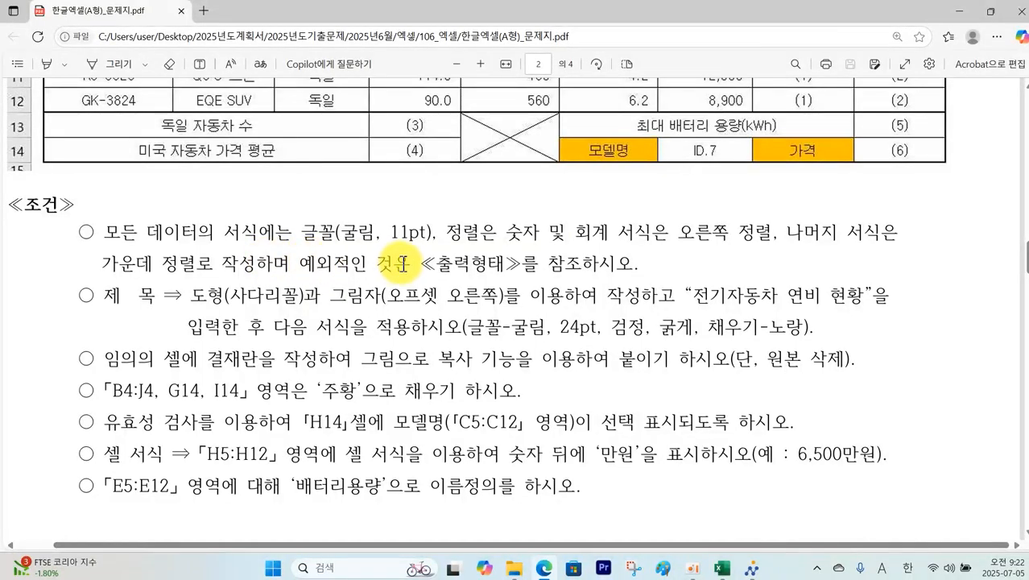
{"action": "left_click", "coordinate": [722, 567]}
{"action": "mouse_move", "coordinate": [96, 252]}
{"action": "left_mouse_down"}
{"action": "mouse_move", "coordinate": [592, 395]}
{"action": "mouse_move", "coordinate": [692, 457]}
{"action": "mouse_move", "coordinate": [698, 428]}
{"action": "left_mouse_up"}
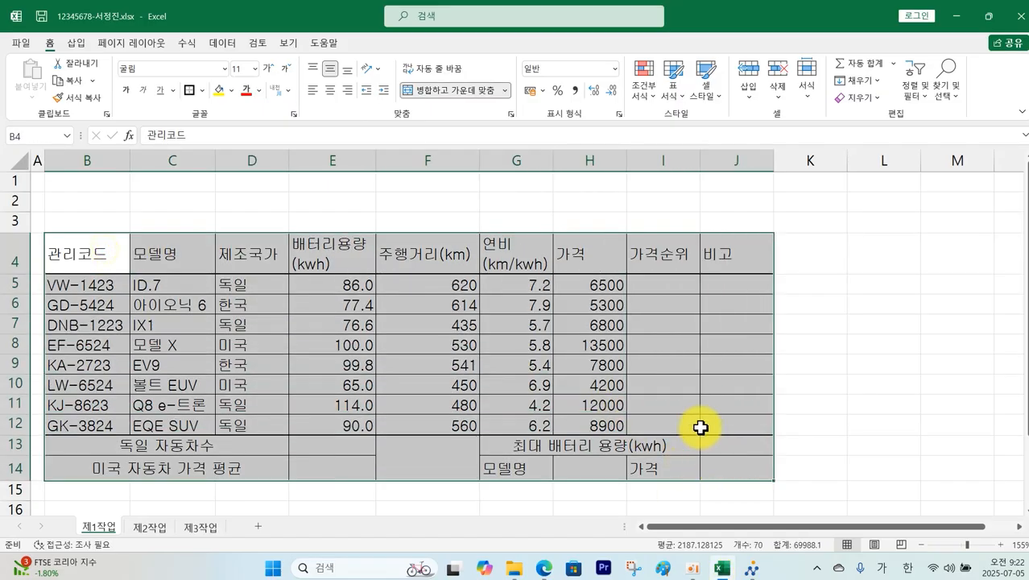
Step: Center the whole table and right-align the battery capacity and efficiency values in E and G
{"action": "left_click", "coordinate": [330, 93]}
{"action": "left_click", "coordinate": [458, 202]}
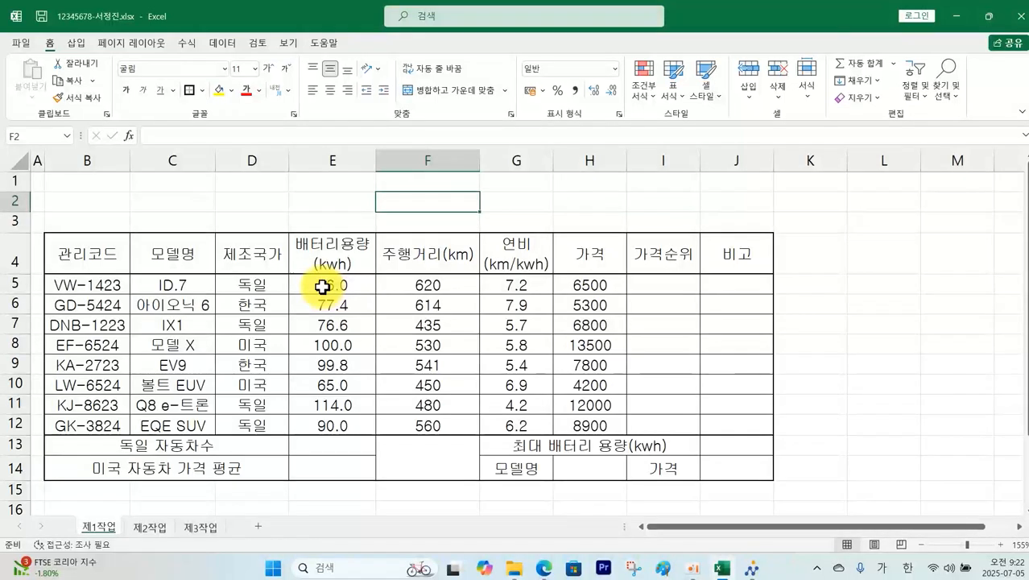
{"action": "left_click_drag", "start_coordinate": [331, 291], "coordinate": [334, 422]}
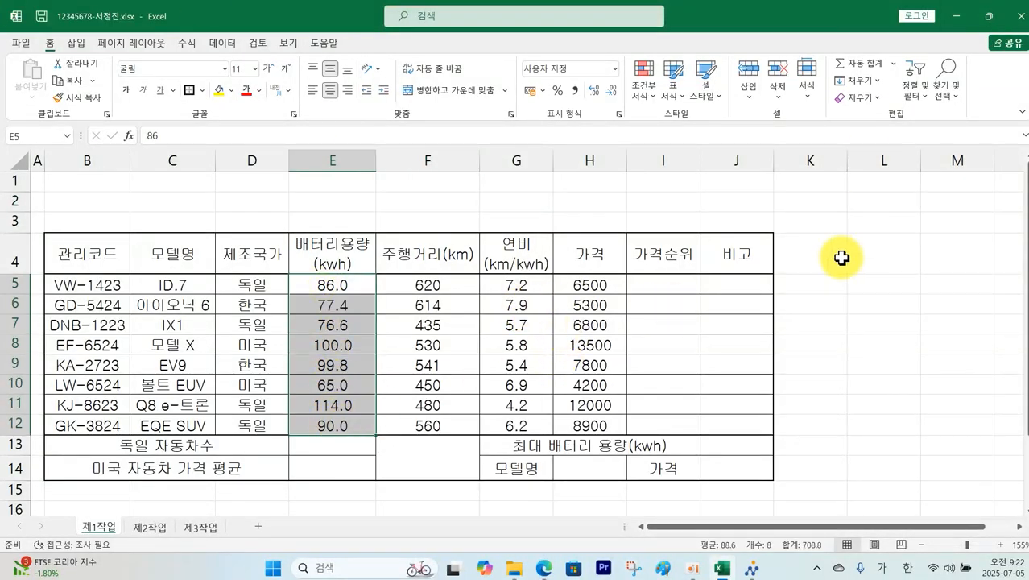
{"action": "left_click_drag", "start_coordinate": [519, 285], "coordinate": [524, 421]}
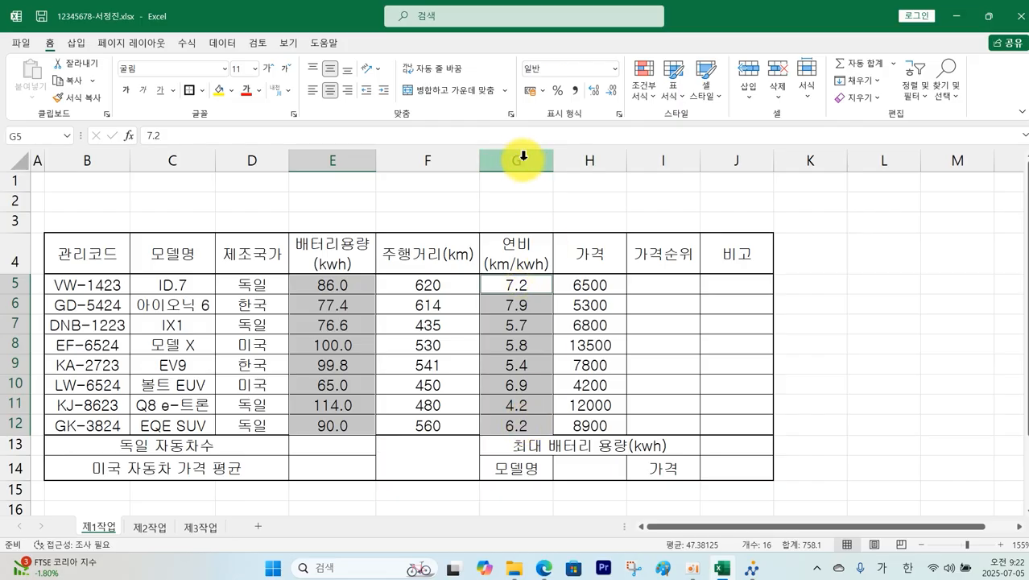
{"action": "left_click", "coordinate": [348, 90]}
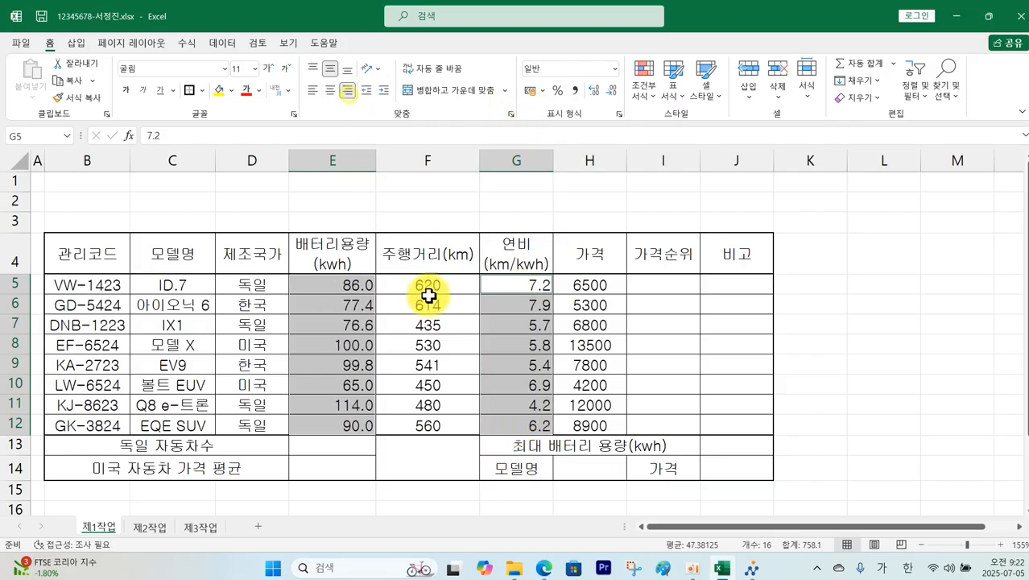
Step: Apply comma style to the driving range and price values in columns F and H
{"action": "left_click_drag", "start_coordinate": [427, 288], "coordinate": [435, 420]}
{"action": "left_click_drag", "start_coordinate": [609, 285], "coordinate": [589, 410]}
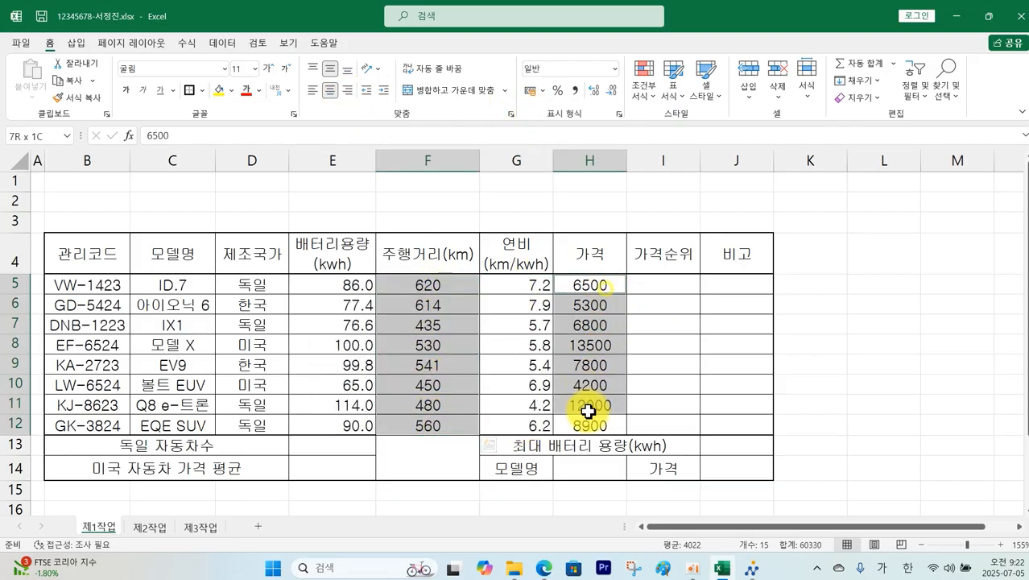
{"action": "left_click", "coordinate": [575, 92]}
{"action": "left_click", "coordinate": [875, 323]}
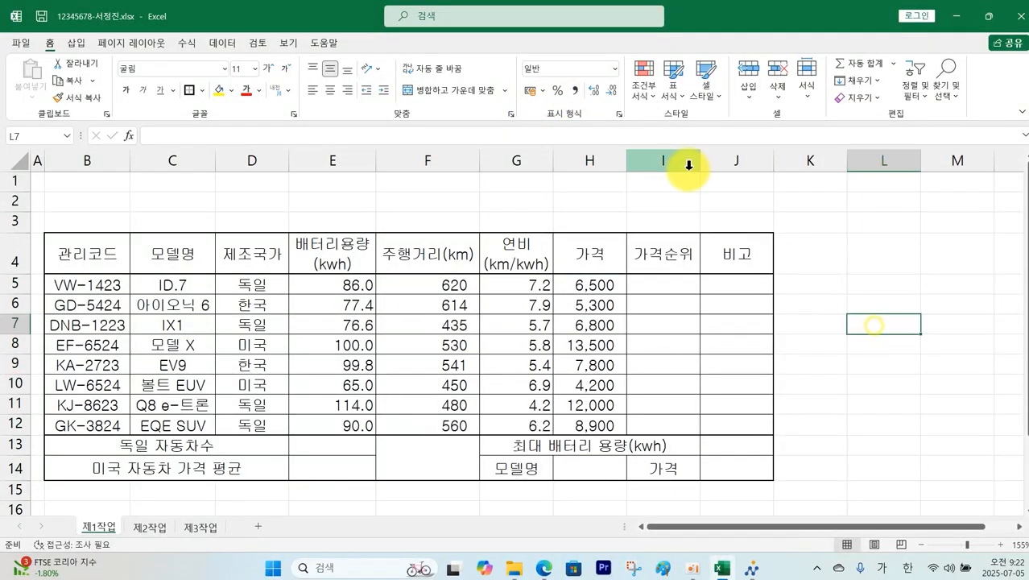
{"action": "key", "text": "alt+Tab"}
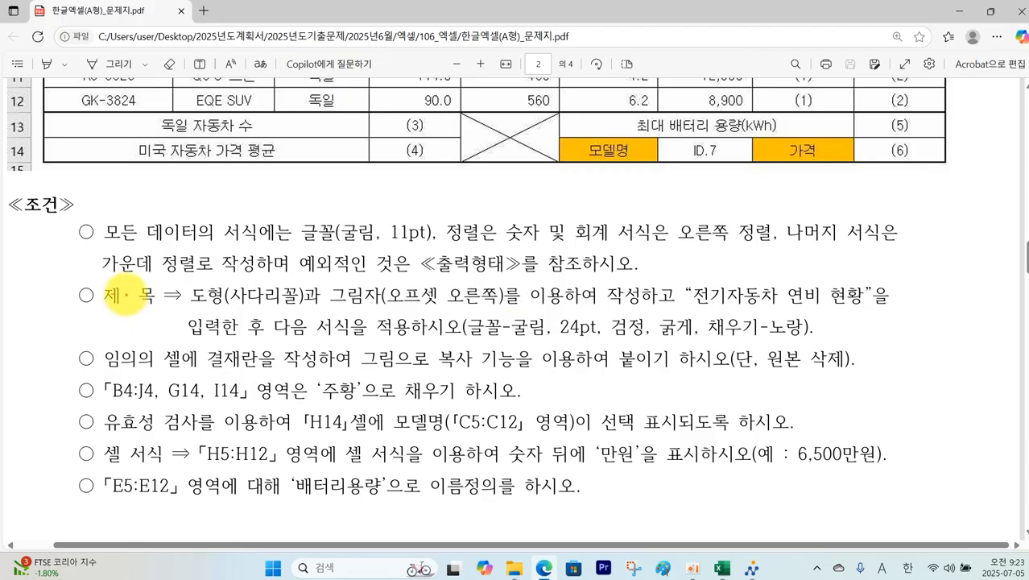
Step: Mark the 제 목 condition and its font and fill requirements in the exam PDF, then return to Excel
{"action": "mouse_move", "coordinate": [98, 278]}
{"action": "left_mouse_down"}
{"action": "mouse_move", "coordinate": [133, 314]}
{"action": "mouse_move", "coordinate": [887, 310]}
{"action": "left_mouse_up"}
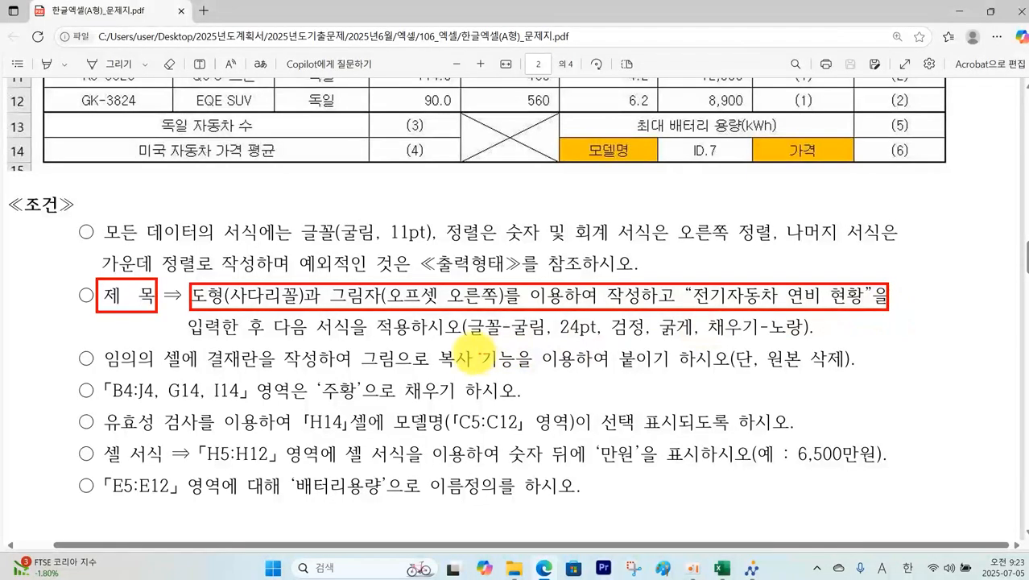
{"action": "mouse_move", "coordinate": [462, 314]}
{"action": "left_mouse_down"}
{"action": "mouse_move", "coordinate": [564, 346]}
{"action": "mouse_move", "coordinate": [810, 348]}
{"action": "left_mouse_up"}
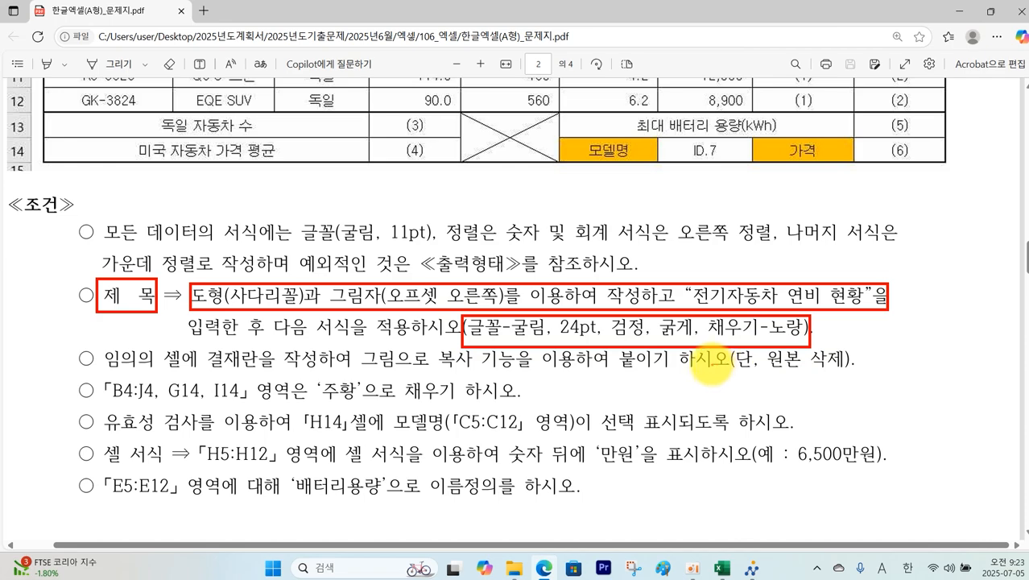
{"action": "key", "text": "Escape"}
{"action": "scroll", "coordinate": [664, 374], "scroll_direction": "up", "scroll_amount": 1}
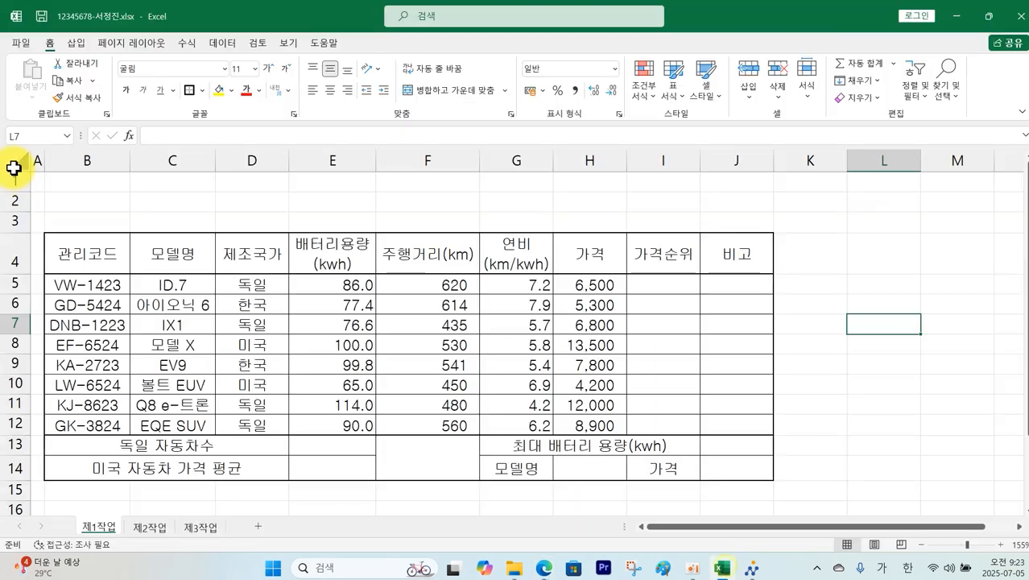
Step: Give rows 1 to 3 a row height of 22
{"action": "left_click_drag", "start_coordinate": [6, 181], "coordinate": [14, 212]}
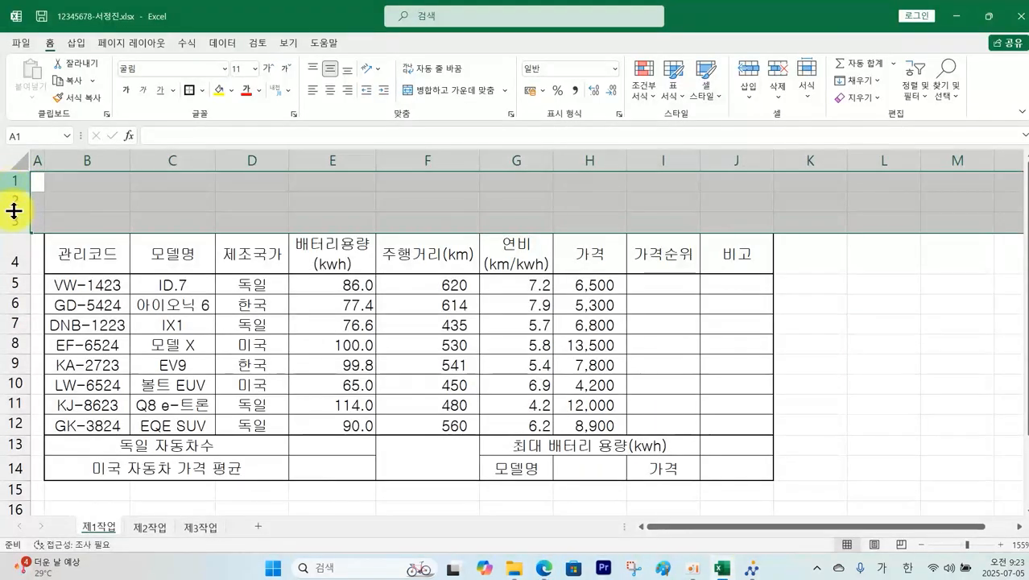
{"action": "right_click", "coordinate": [13, 211]}
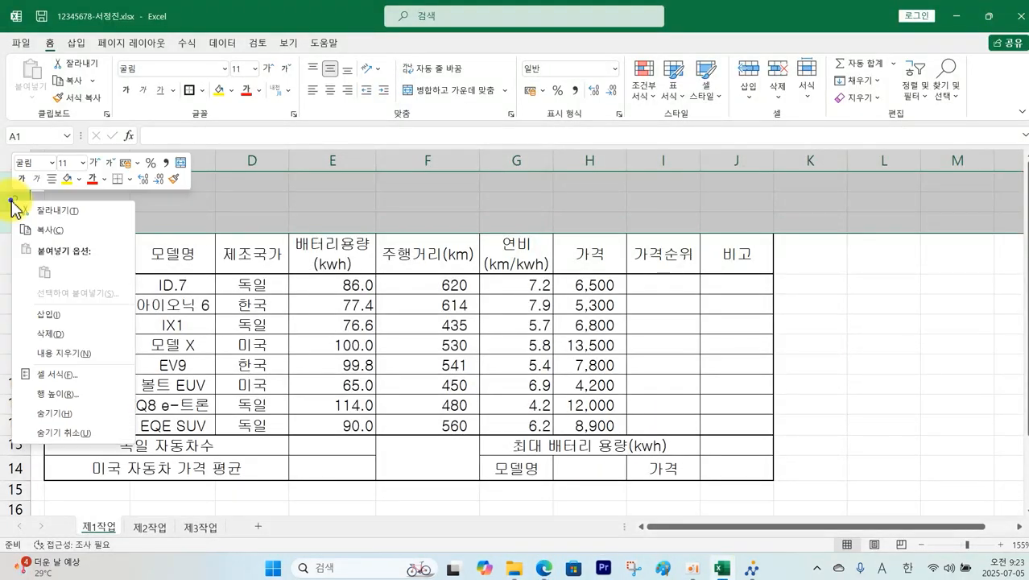
{"action": "left_click", "coordinate": [64, 395]}
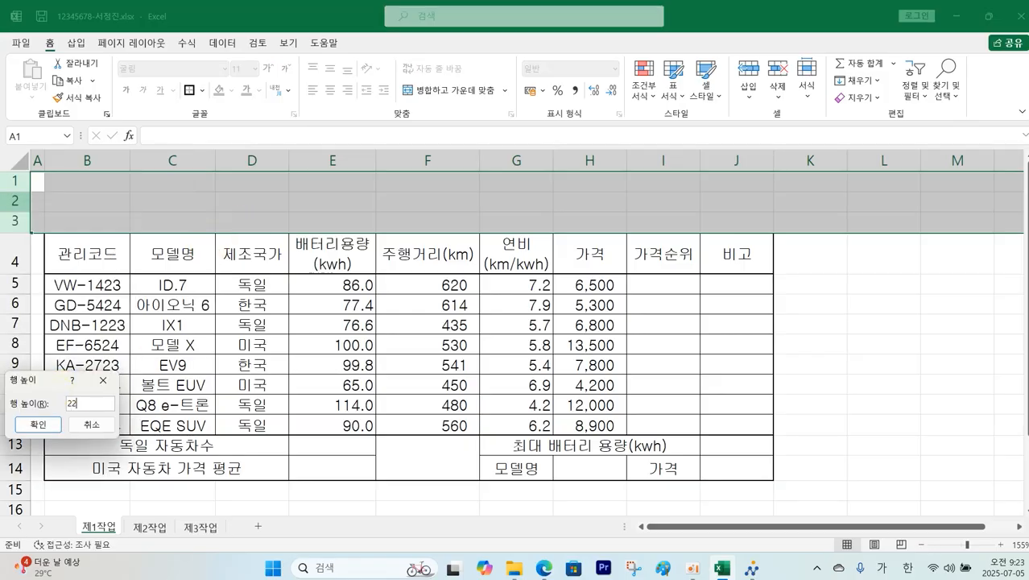
{"action": "key", "text": "Return"}
{"action": "left_click", "coordinate": [857, 370]}
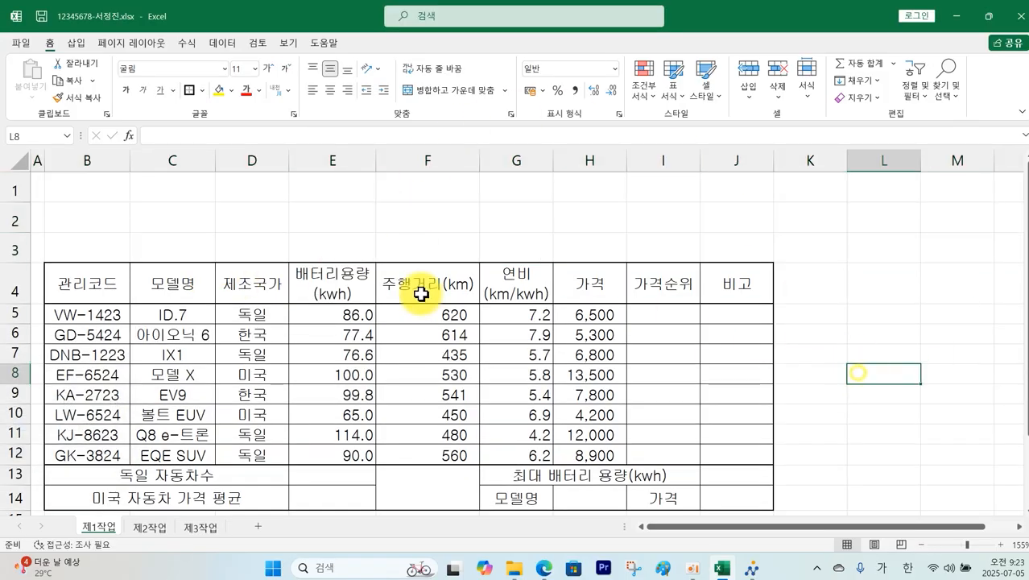
Step: Look over the exam sheet PDF again, then come back to the workbook
{"action": "left_click", "coordinate": [547, 569]}
{"action": "scroll", "coordinate": [567, 381], "scroll_direction": "up", "scroll_amount": 10}
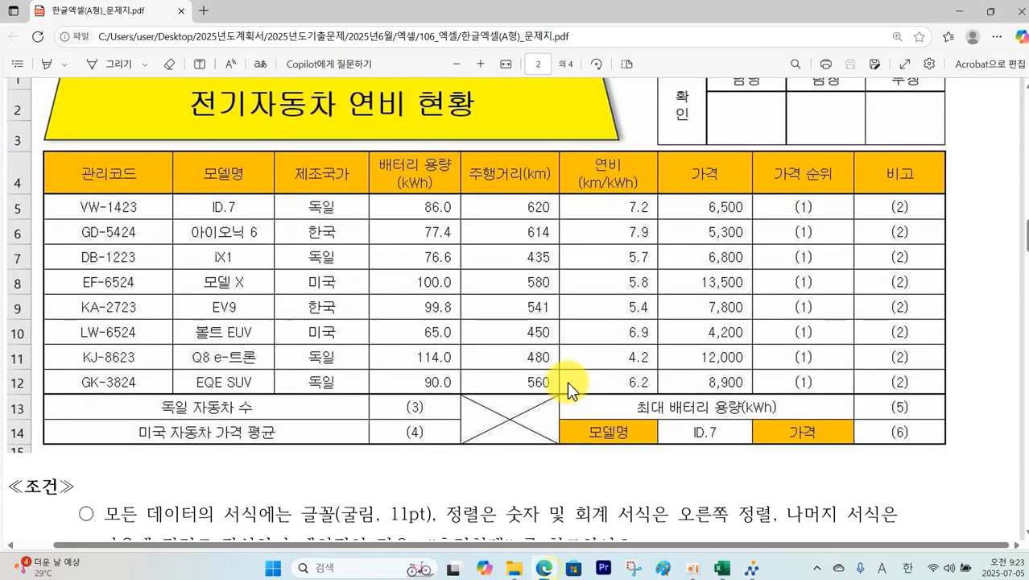
{"action": "left_click", "coordinate": [722, 568]}
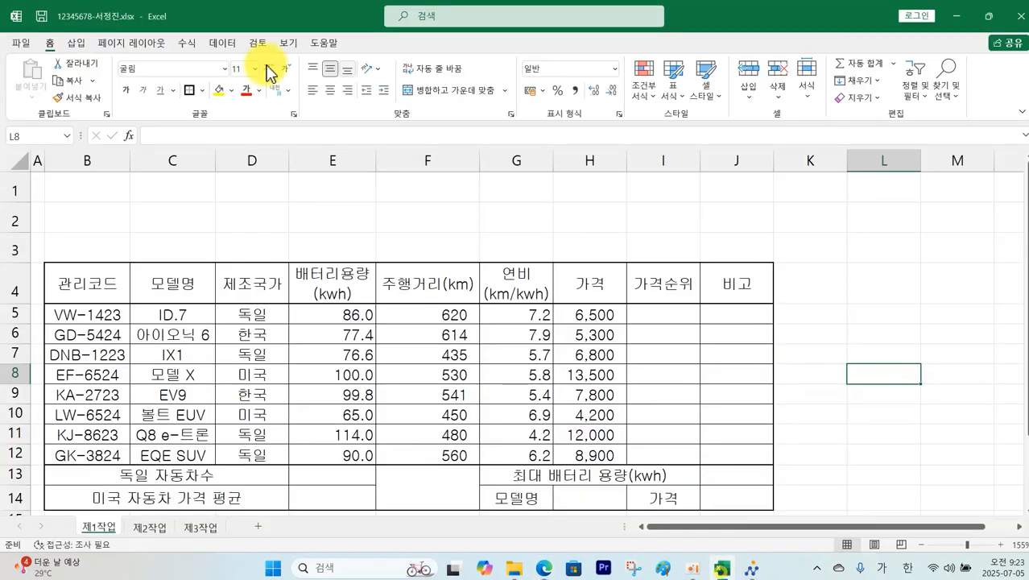
Step: Draw a trapezoid shape across rows 1 to 3 above the table
{"action": "left_click", "coordinate": [75, 43]}
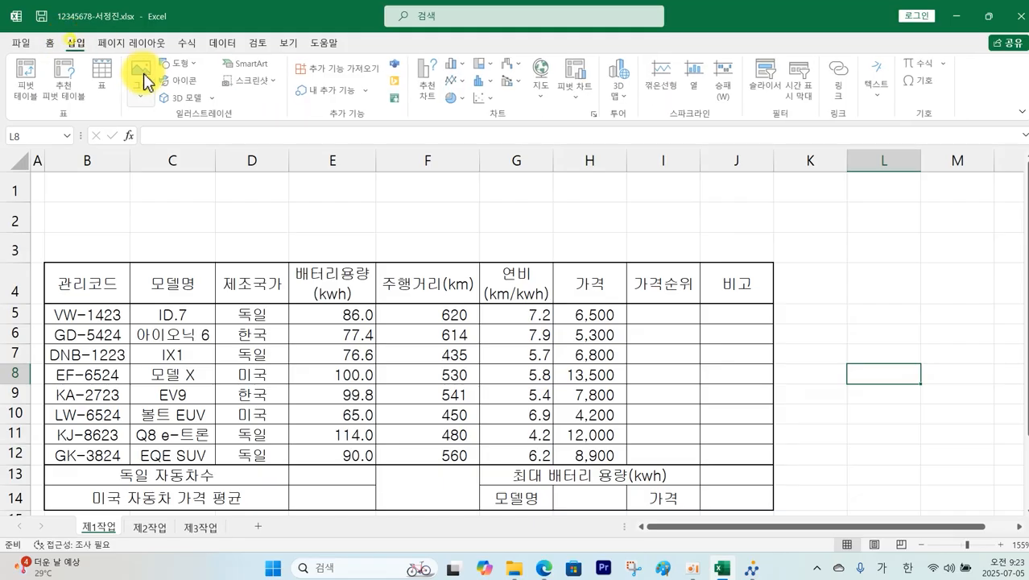
{"action": "left_click", "coordinate": [197, 69]}
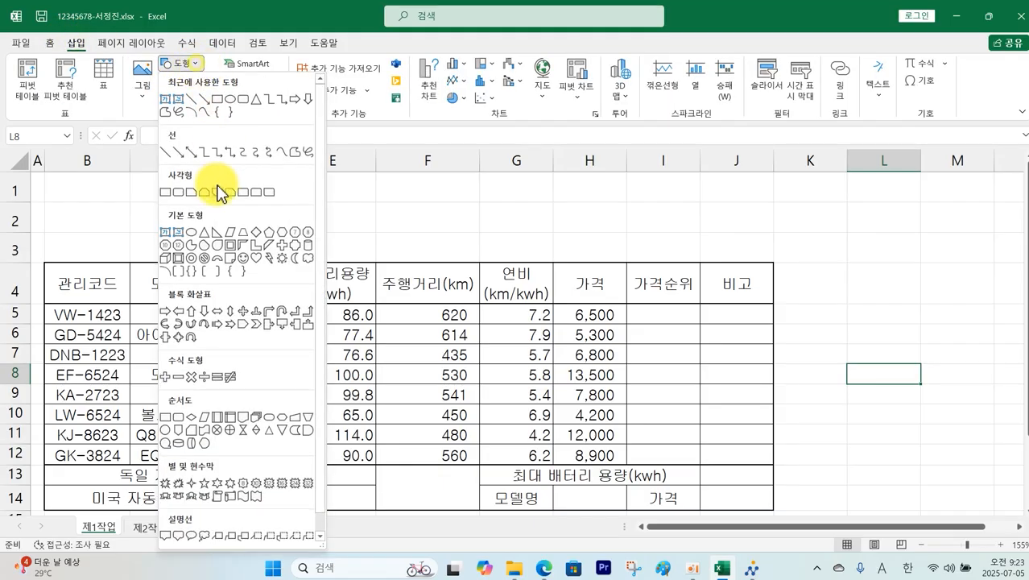
{"action": "left_click", "coordinate": [244, 235]}
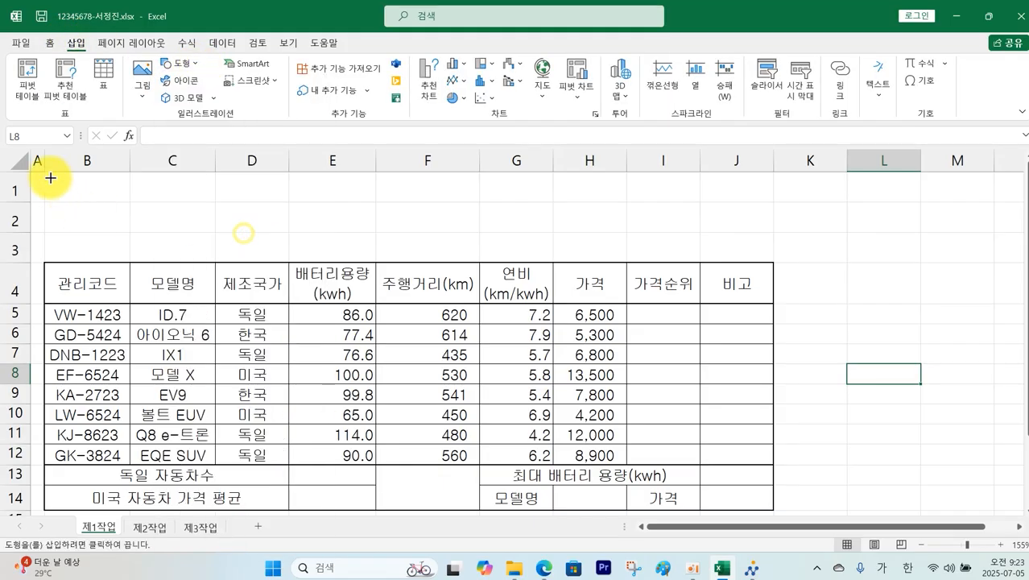
{"action": "left_click_drag", "start_coordinate": [50, 177], "coordinate": [544, 247]}
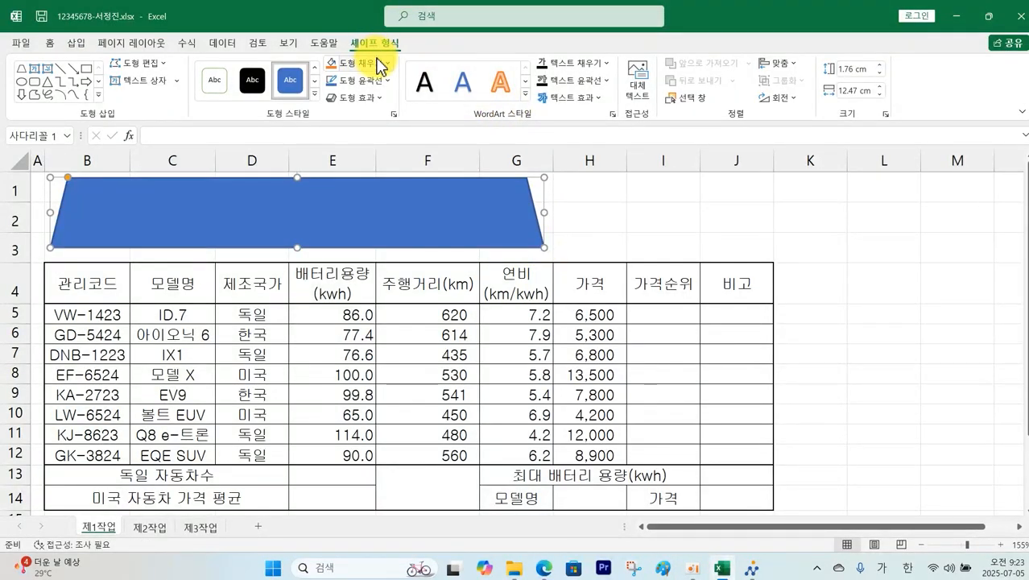
Step: Fill the trapezoid yellow and give it an offset-right shadow
{"action": "left_click", "coordinate": [375, 73]}
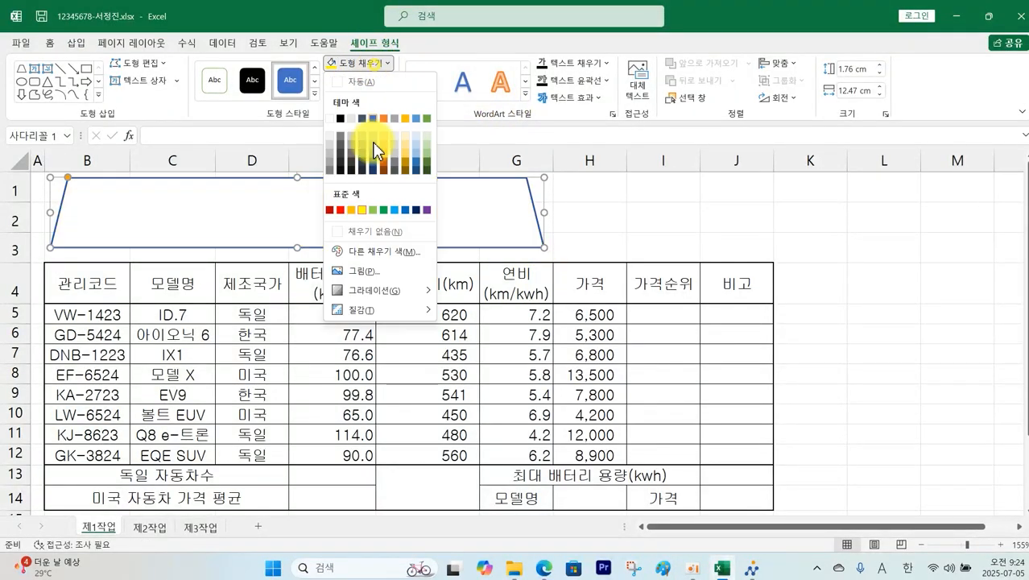
{"action": "left_click", "coordinate": [364, 203]}
{"action": "left_click", "coordinate": [372, 98]}
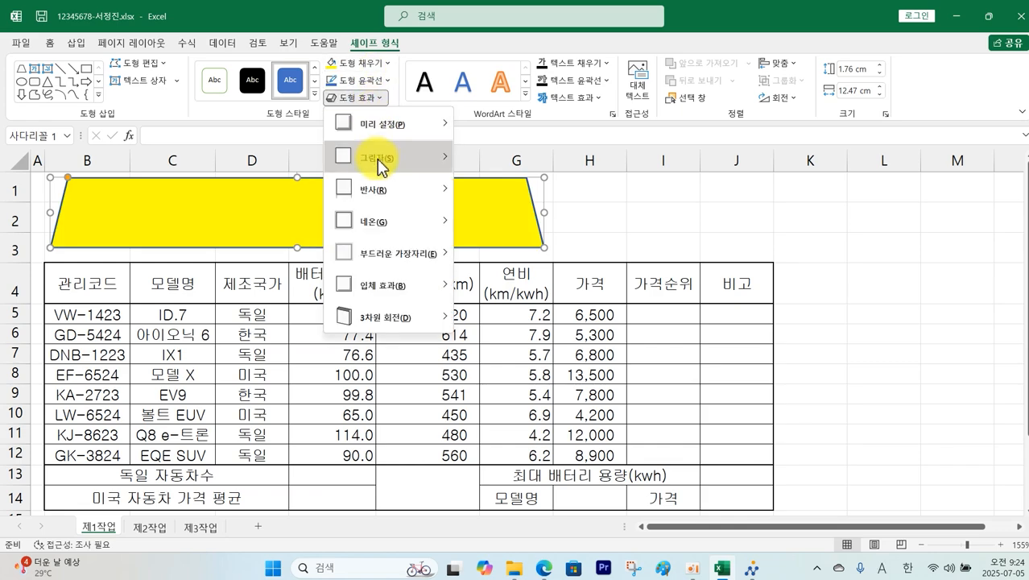
{"action": "mouse_move", "coordinate": [378, 161]}
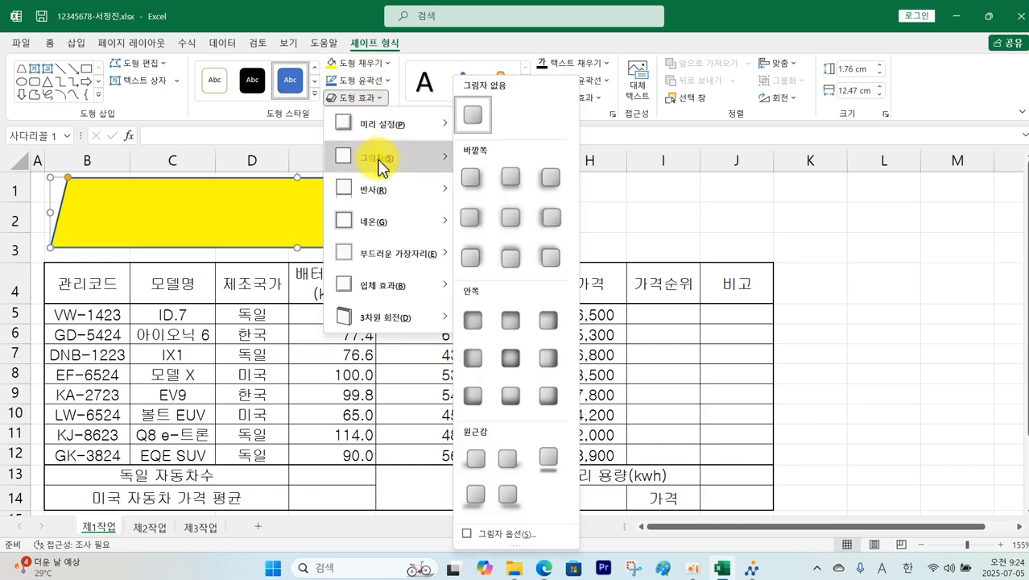
{"action": "left_click", "coordinate": [471, 219]}
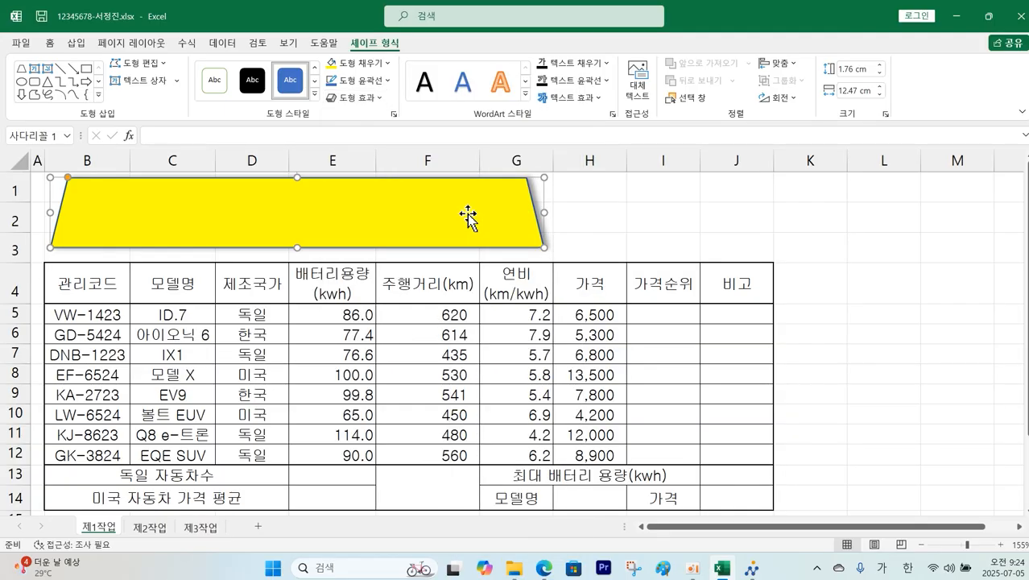
{"action": "left_click", "coordinate": [597, 215]}
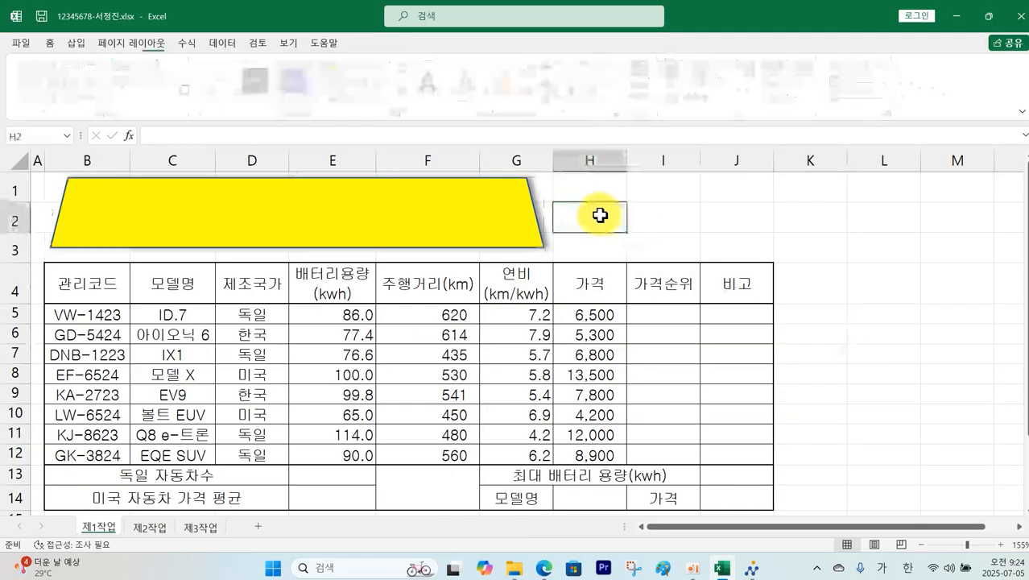
Step: Write 전기자동차 연비 현황 in the trapezoid in bold black centred 24-pt 굴림
{"action": "left_click", "coordinate": [275, 230]}
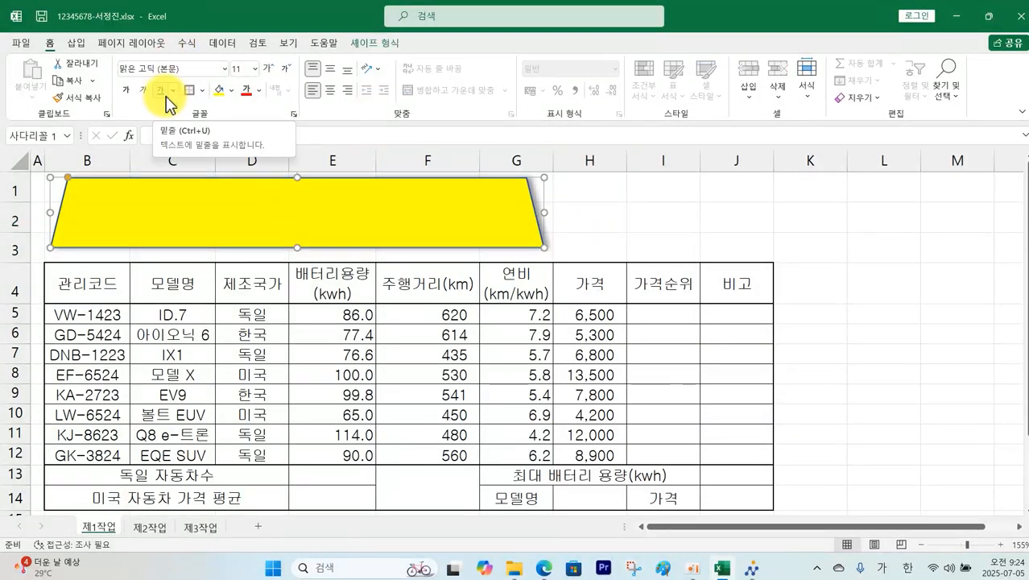
{"action": "left_click", "coordinate": [224, 69]}
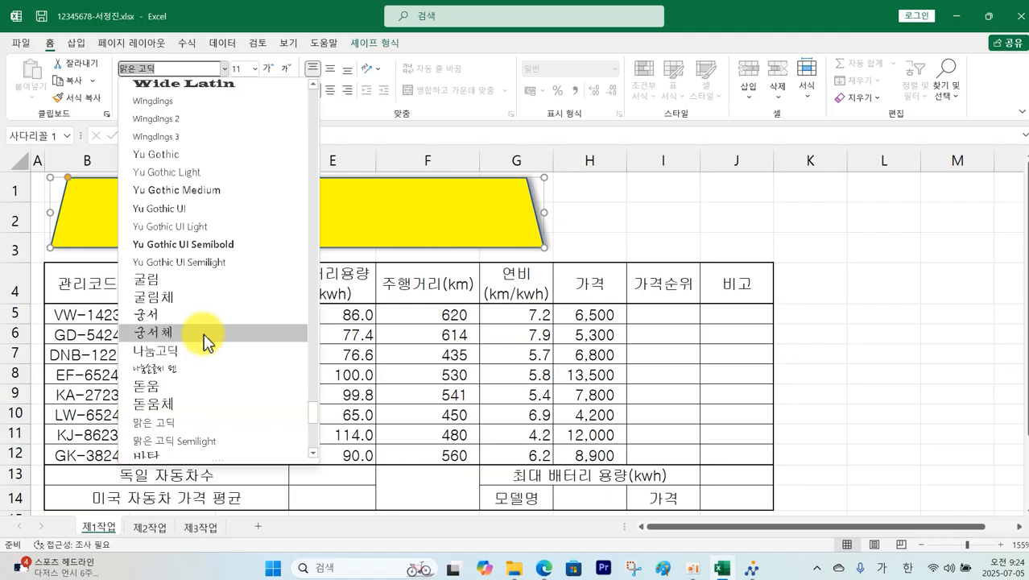
{"action": "left_click", "coordinate": [202, 281]}
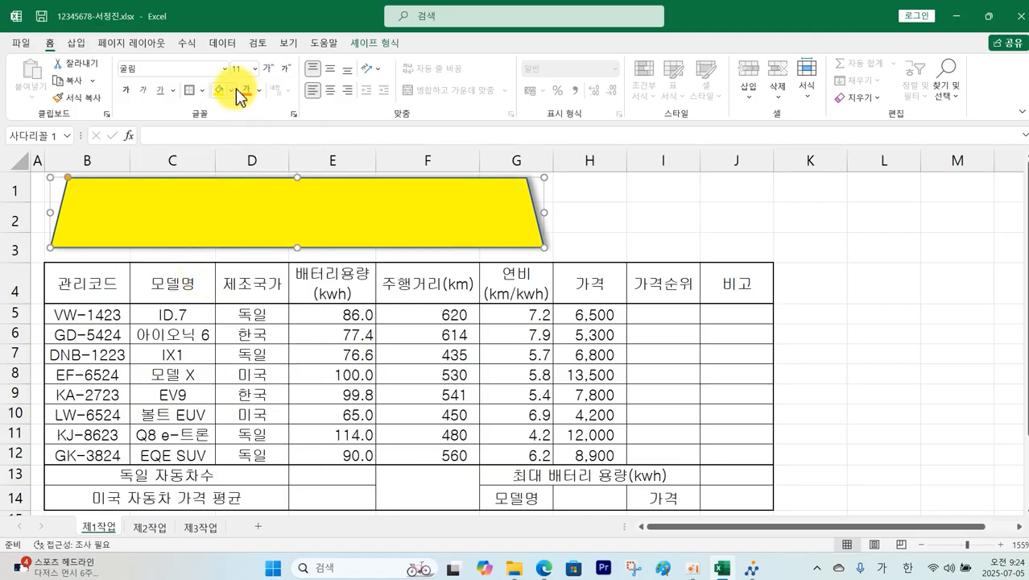
{"action": "left_click", "coordinate": [253, 69]}
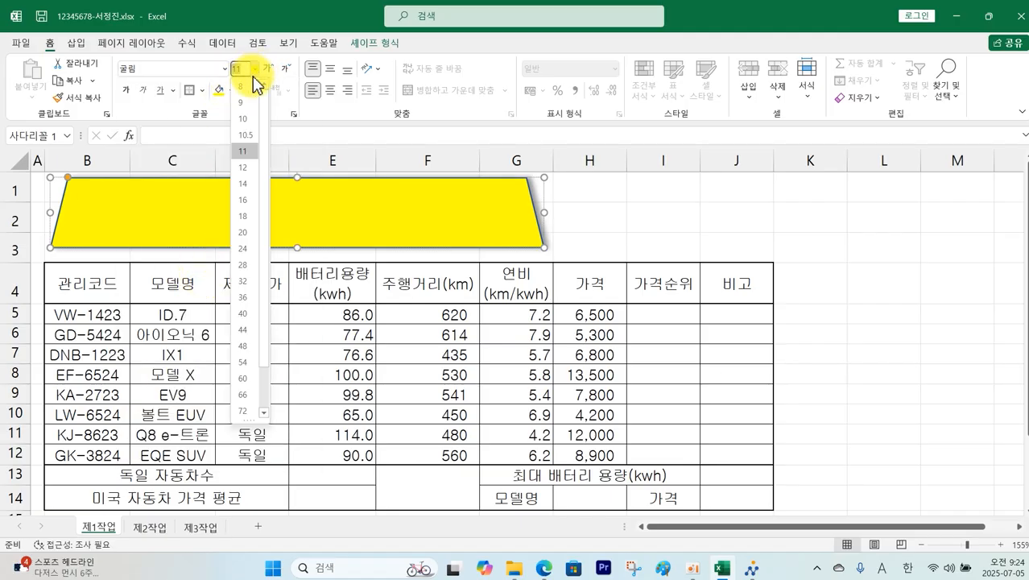
{"action": "left_click", "coordinate": [243, 248]}
{"action": "left_click", "coordinate": [127, 92]}
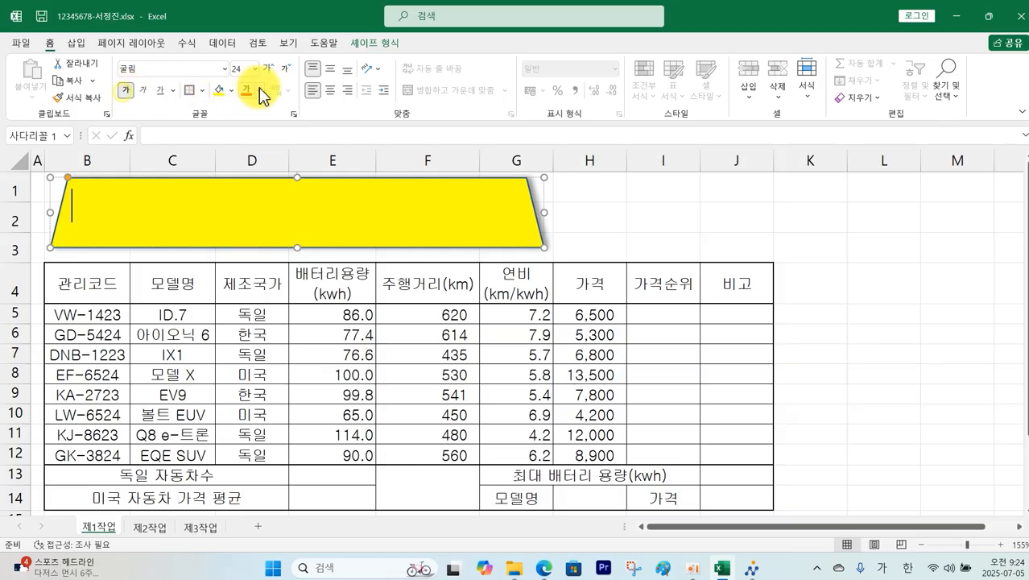
{"action": "left_click", "coordinate": [259, 91]}
{"action": "left_click", "coordinate": [261, 104]}
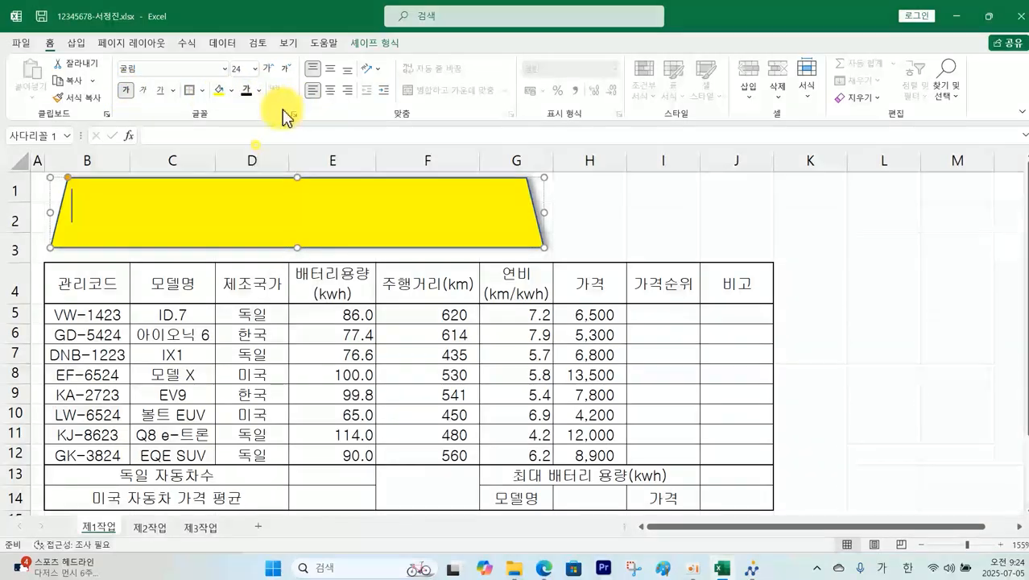
{"action": "left_click", "coordinate": [330, 89]}
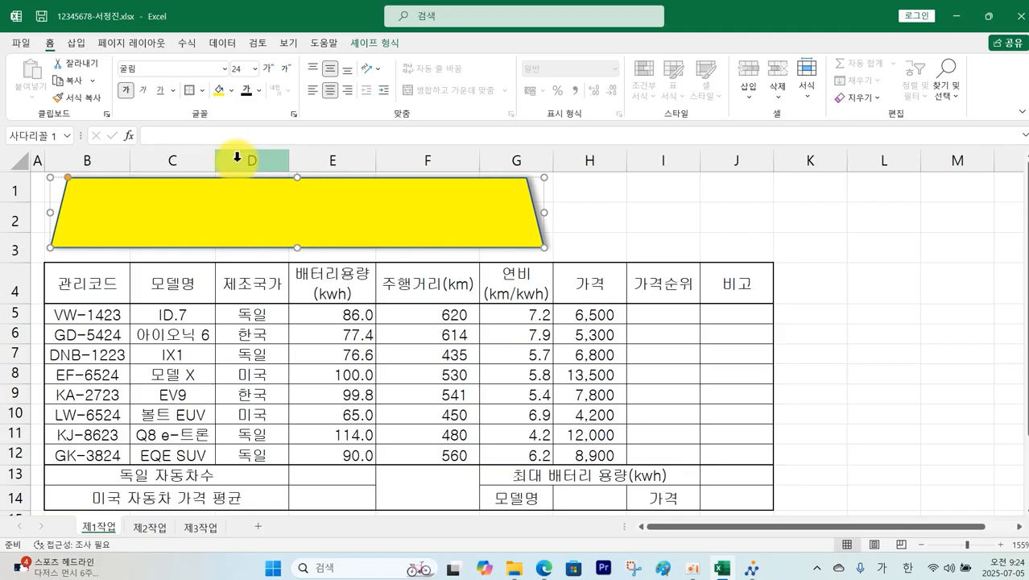
{"action": "type", "text": "동차 연비 현황"}
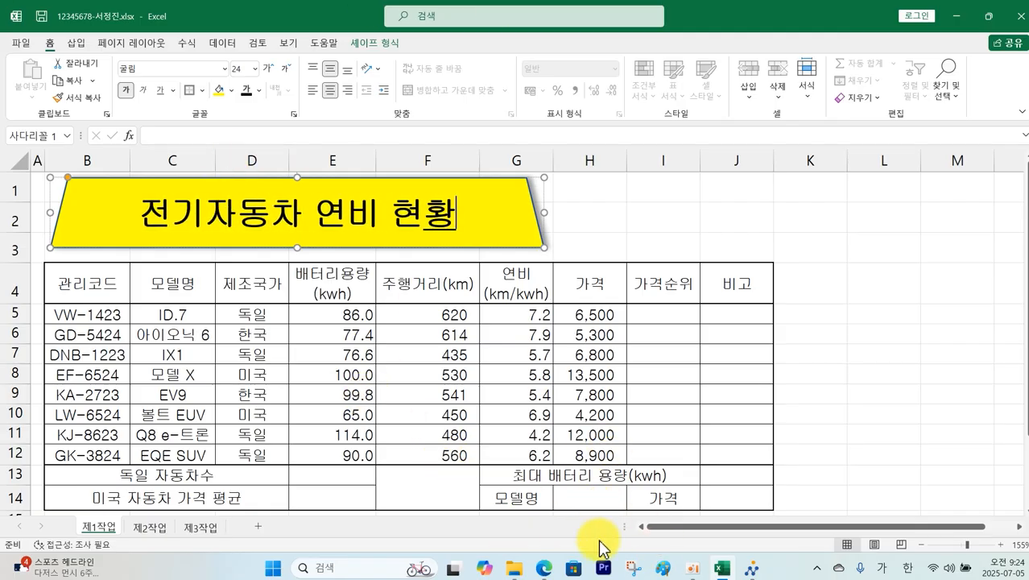
{"action": "left_click", "coordinate": [545, 568]}
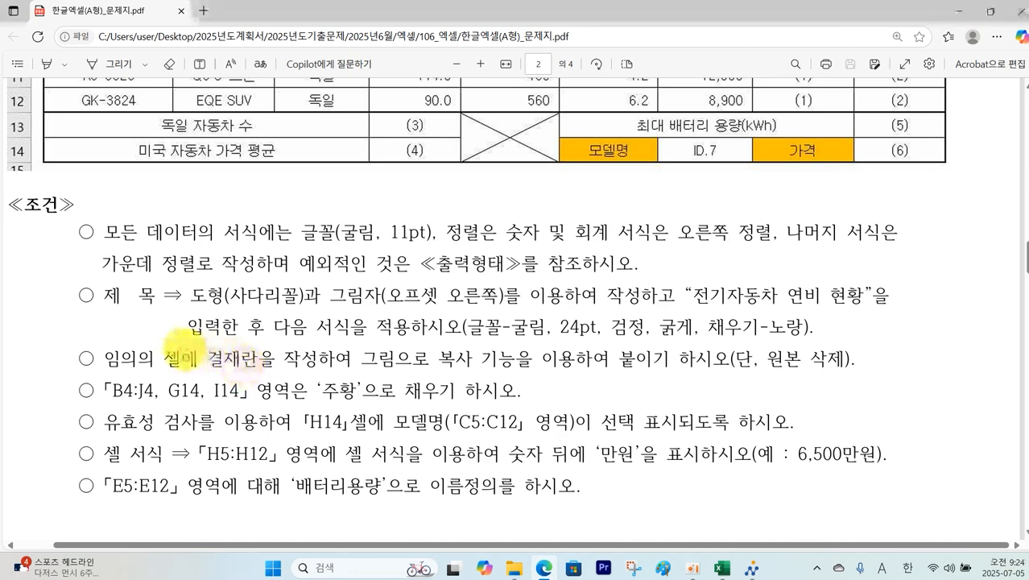
Step: Mark the 결재란 picture-copy instruction in the exam PDF, then return to Excel
{"action": "mouse_move", "coordinate": [95, 344]}
{"action": "left_mouse_down"}
{"action": "mouse_move", "coordinate": [278, 364]}
{"action": "mouse_move", "coordinate": [845, 372]}
{"action": "mouse_move", "coordinate": [753, 369]}
{"action": "mouse_move", "coordinate": [862, 350]}
{"action": "mouse_move", "coordinate": [809, 388]}
{"action": "left_mouse_up"}
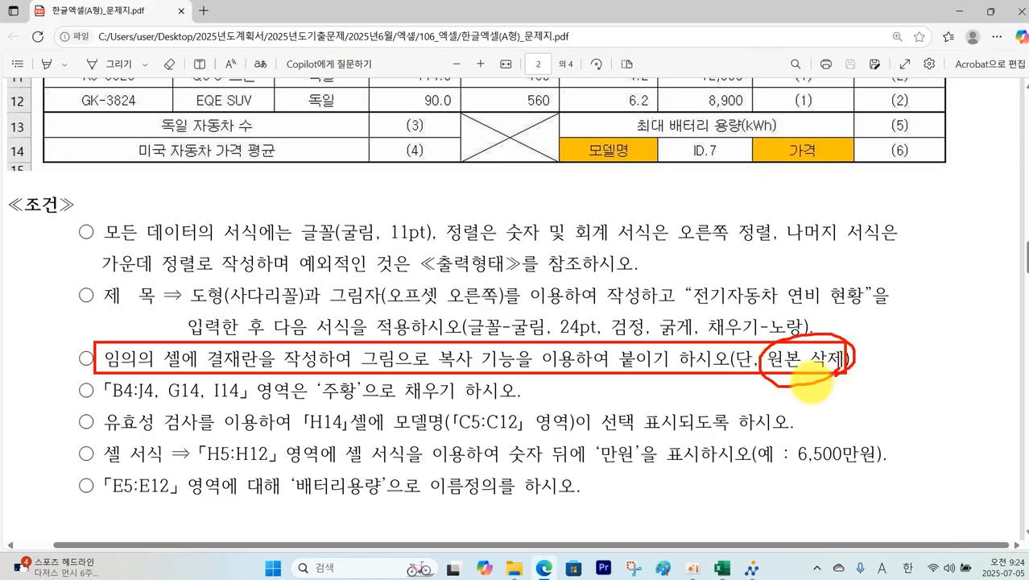
{"action": "left_click", "coordinate": [722, 567]}
{"action": "scroll", "coordinate": [823, 477], "scroll_direction": "down", "scroll_amount": 2}
{"action": "scroll", "coordinate": [911, 459], "scroll_direction": "up", "scroll_amount": 1}
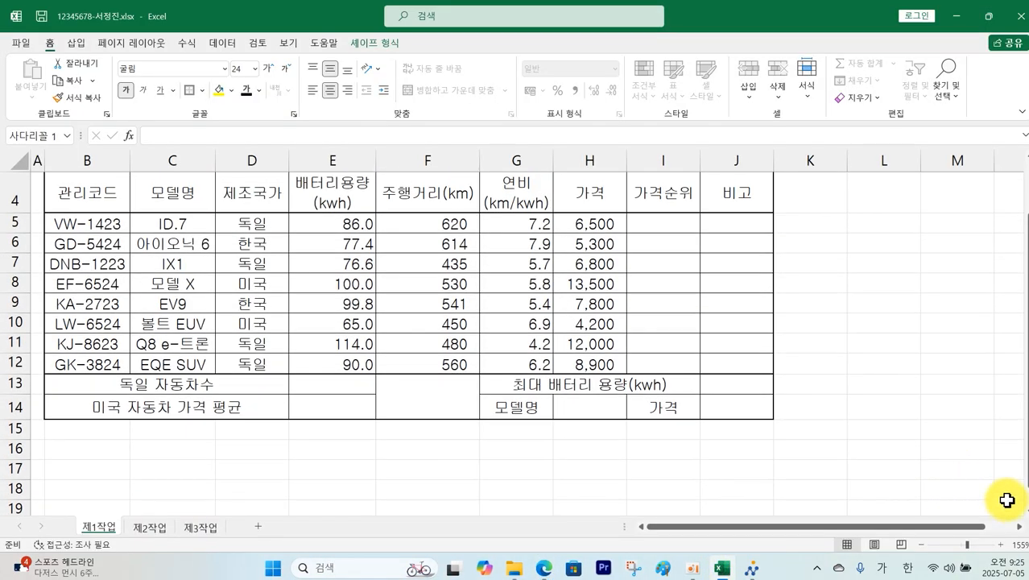
Step: Set column L to a width of 3
{"action": "left_click", "coordinate": [1018, 528]}
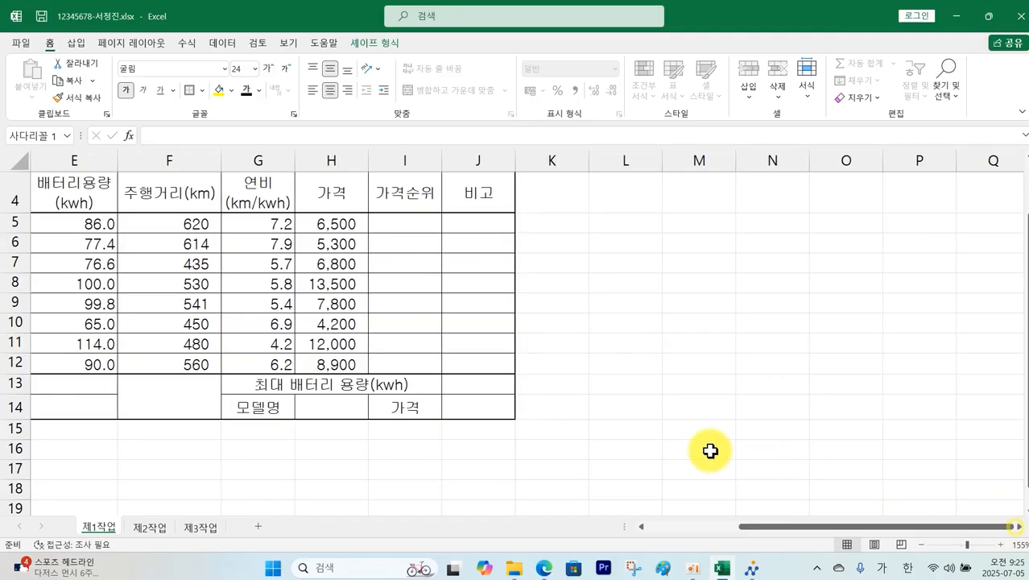
{"action": "left_click", "coordinate": [646, 160]}
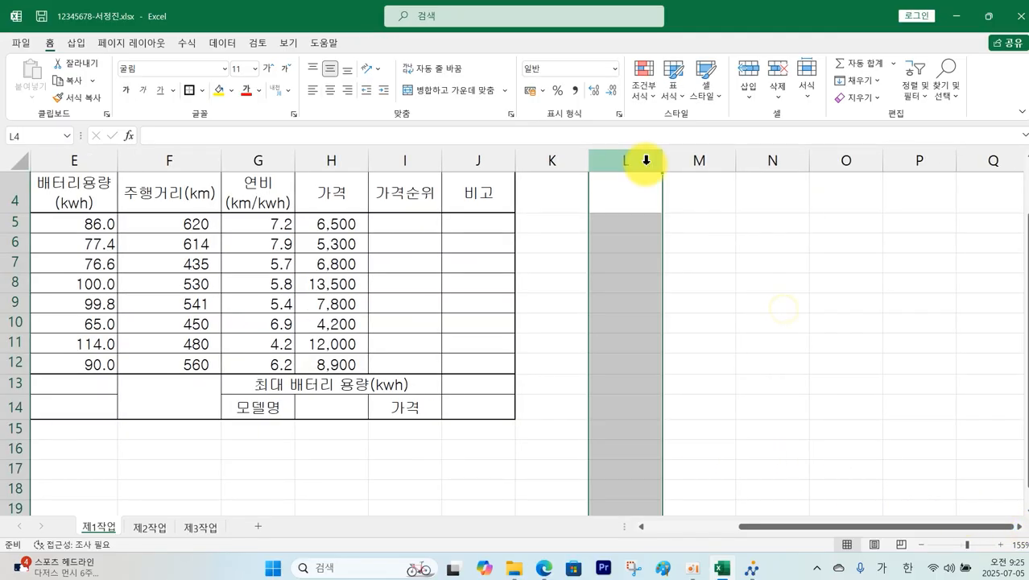
{"action": "right_click", "coordinate": [646, 160]}
{"action": "left_click", "coordinate": [706, 351]}
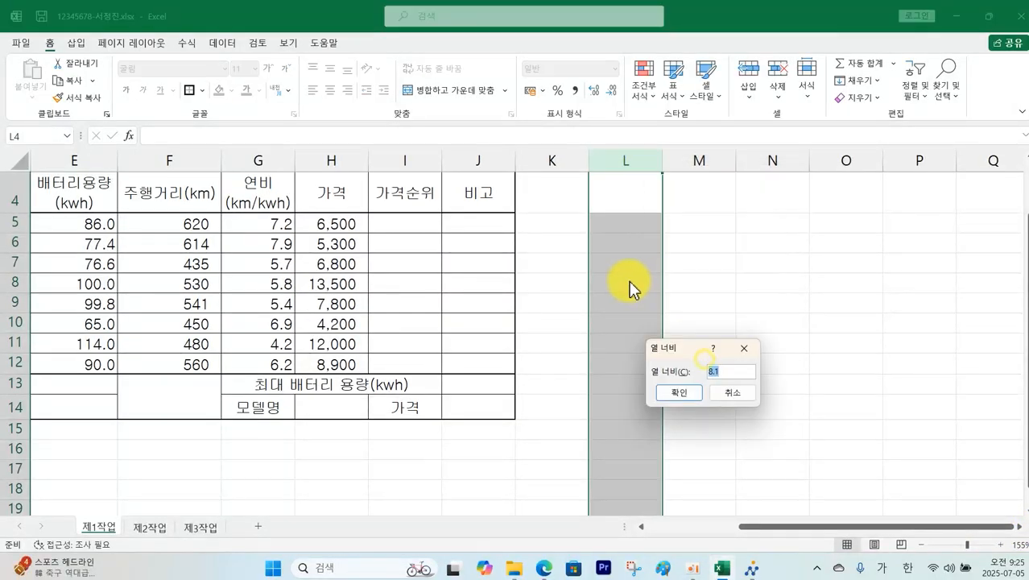
{"action": "type", "text": "3"}
{"action": "key", "text": "Return"}
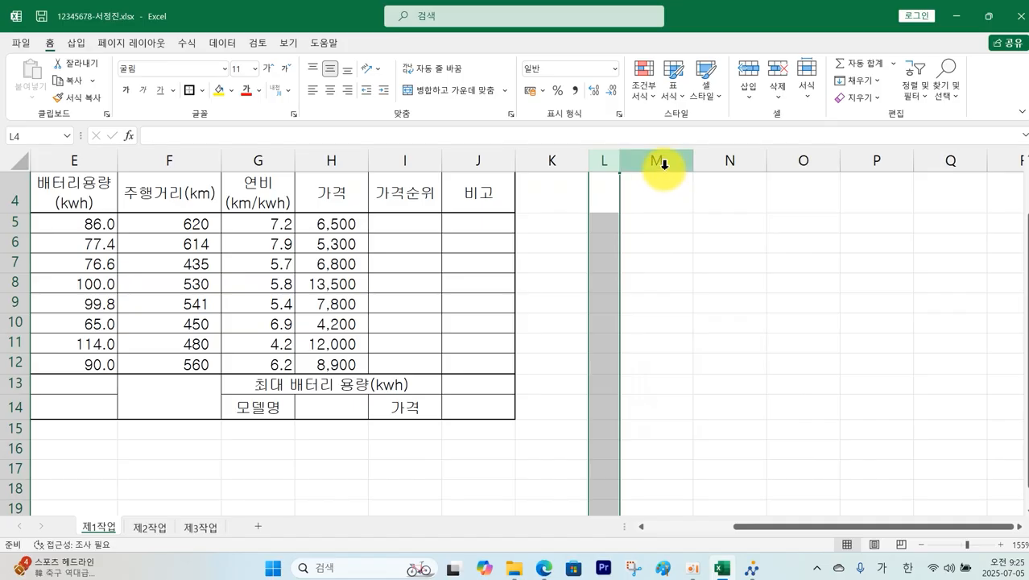
Step: Set columns M through O to a width of 6, then select L13:L15
{"action": "left_click_drag", "start_coordinate": [663, 164], "coordinate": [788, 165]}
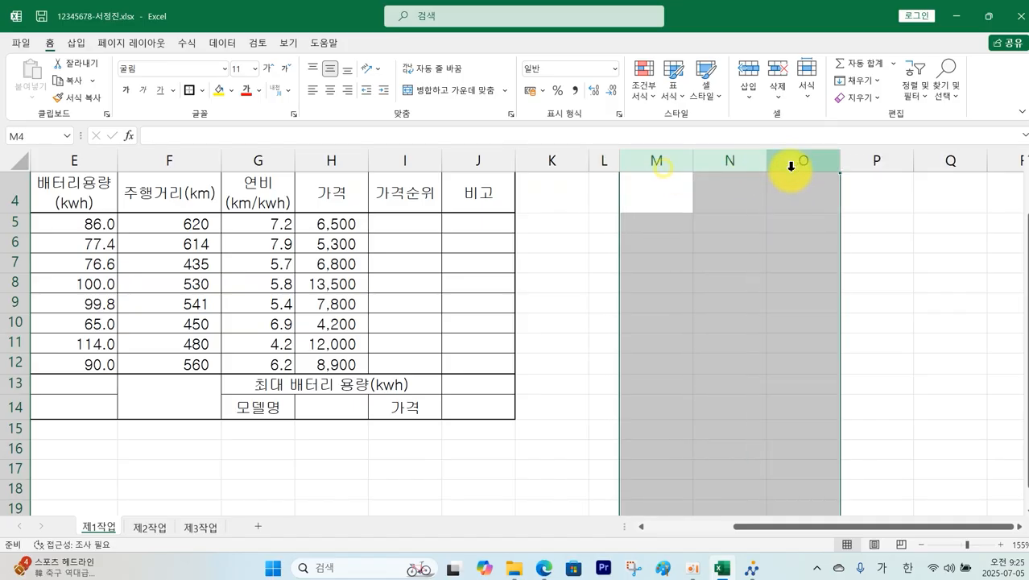
{"action": "right_click", "coordinate": [794, 164]}
{"action": "left_click", "coordinate": [840, 357]}
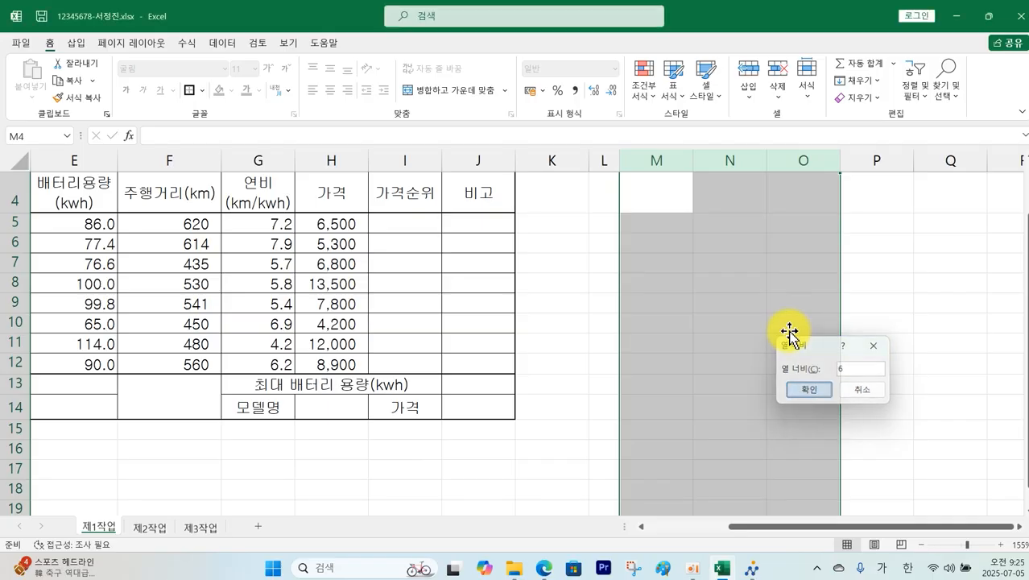
{"action": "key", "text": "Return"}
{"action": "left_click", "coordinate": [614, 387]}
{"action": "left_click_drag", "start_coordinate": [614, 387], "coordinate": [605, 427]}
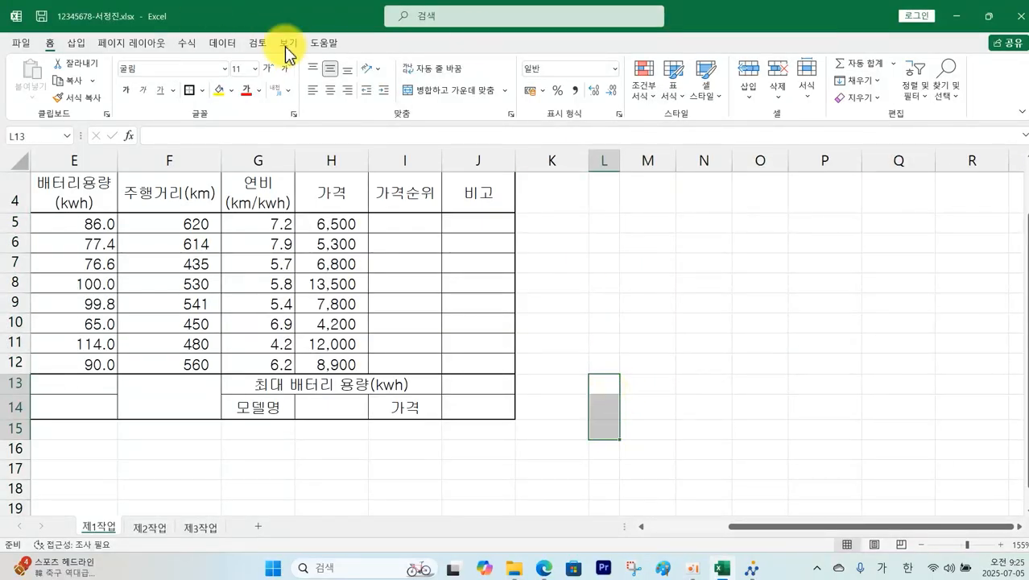
Step: Merge and centre L13:L15, M14:M15, N14:N15 and O14:O15
{"action": "left_click", "coordinate": [428, 91]}
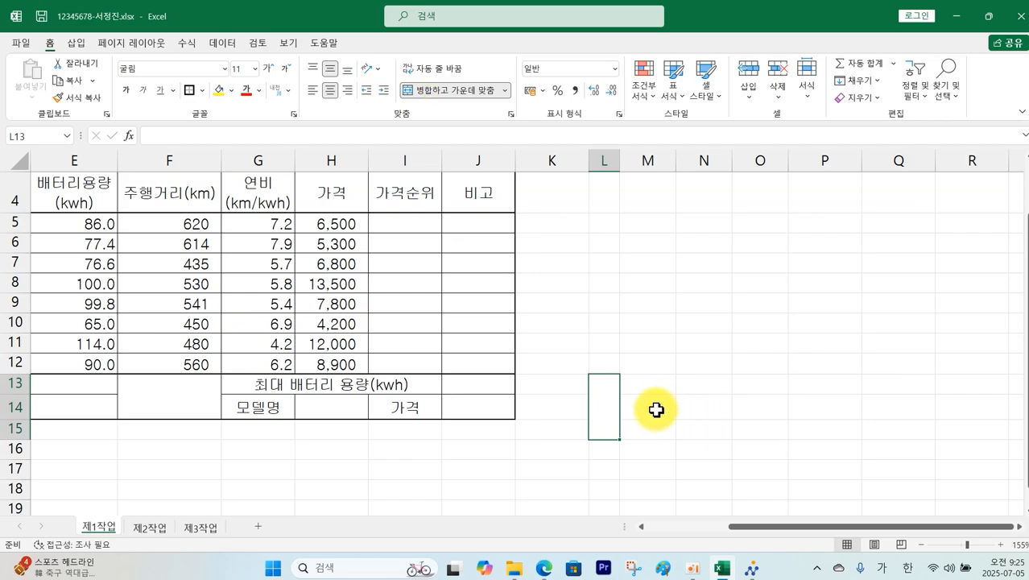
{"action": "left_click_drag", "start_coordinate": [657, 410], "coordinate": [654, 429]}
{"action": "left_click", "coordinate": [464, 91]}
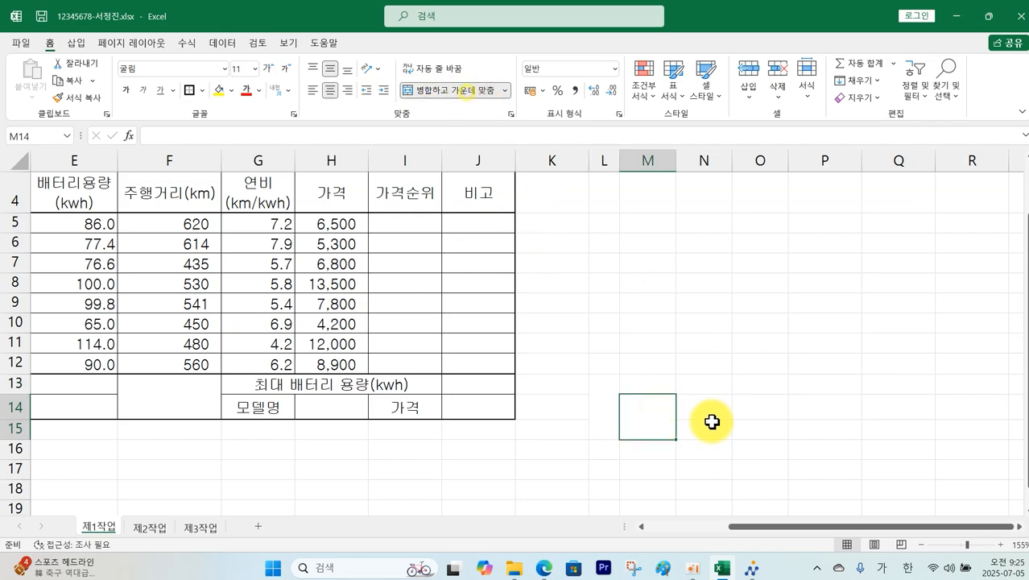
{"action": "left_click_drag", "start_coordinate": [704, 407], "coordinate": [748, 427]}
{"action": "left_click", "coordinate": [467, 91]}
{"action": "left_click", "coordinate": [467, 91]}
Step: Apply All Borders to the approval box L13:O15
{"action": "left_click", "coordinate": [612, 409]}
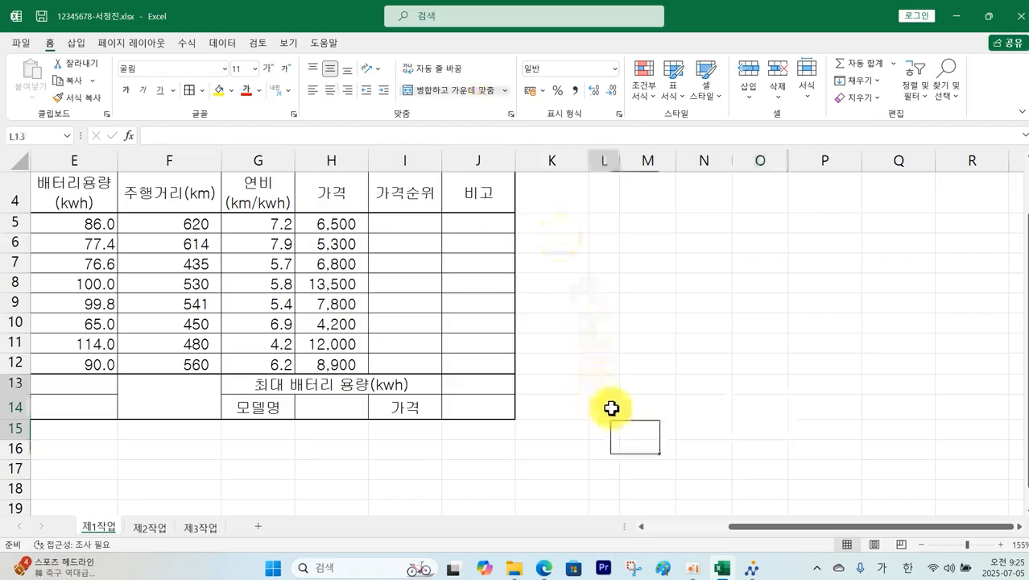
{"action": "left_click_drag", "start_coordinate": [612, 408], "coordinate": [761, 403]}
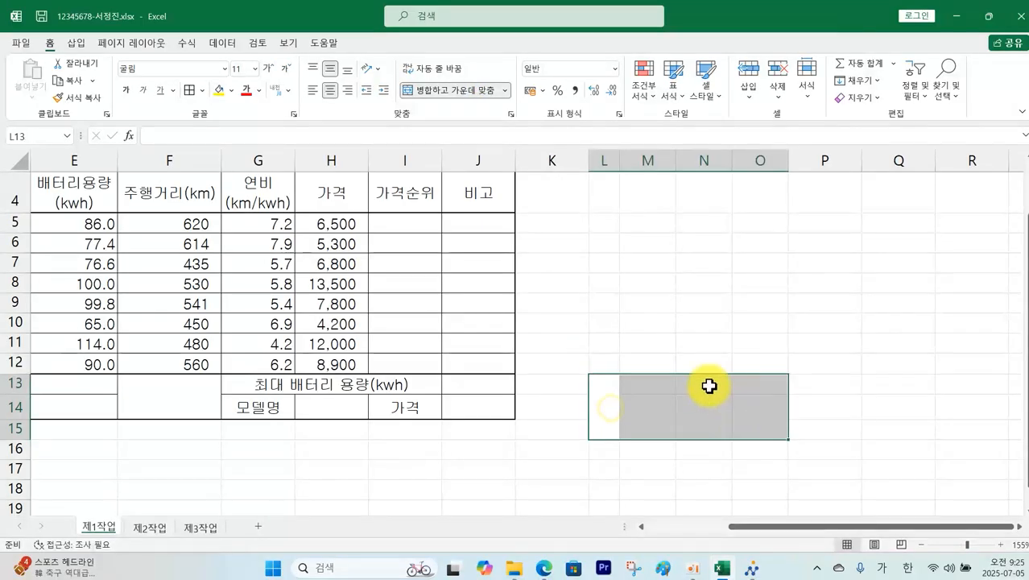
{"action": "left_click", "coordinate": [203, 91]}
{"action": "left_click", "coordinate": [230, 164]}
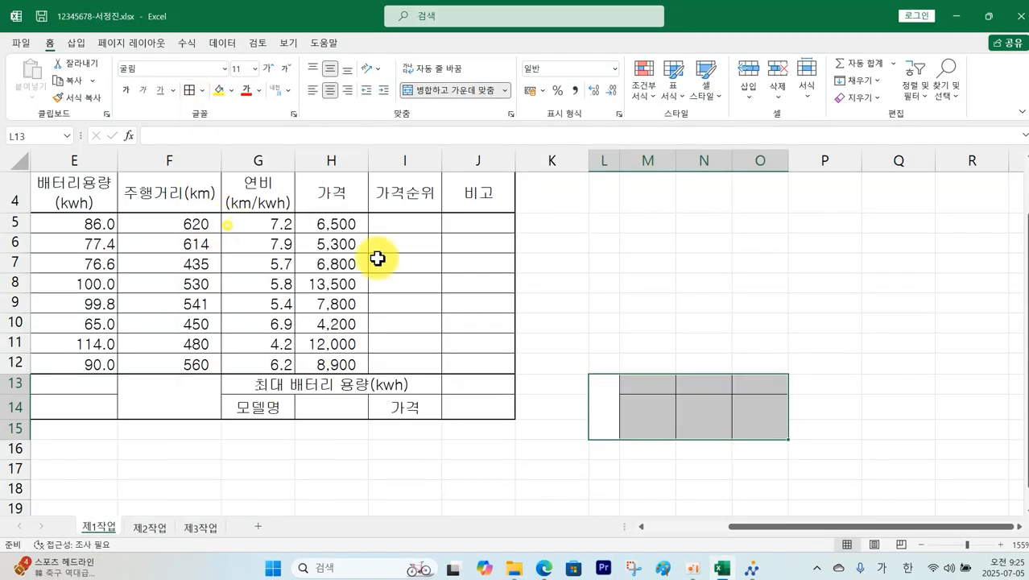
{"action": "left_click", "coordinate": [776, 342]}
Step: Enter 확인 in L13 and the headers 담당, 팀장, 부장 in M13:O13
{"action": "left_click", "coordinate": [607, 392]}
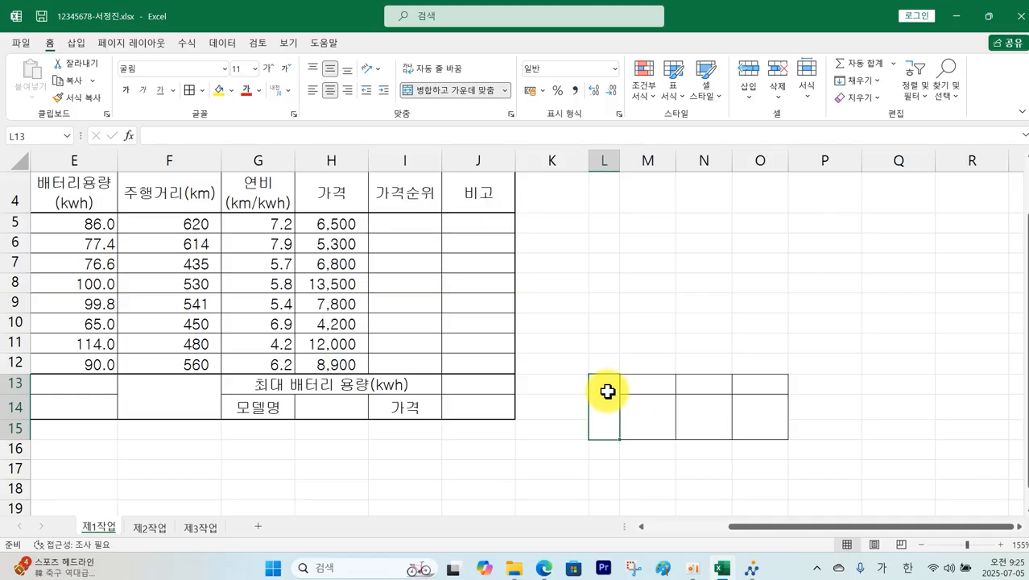
{"action": "type", "text": "ㅎ"}
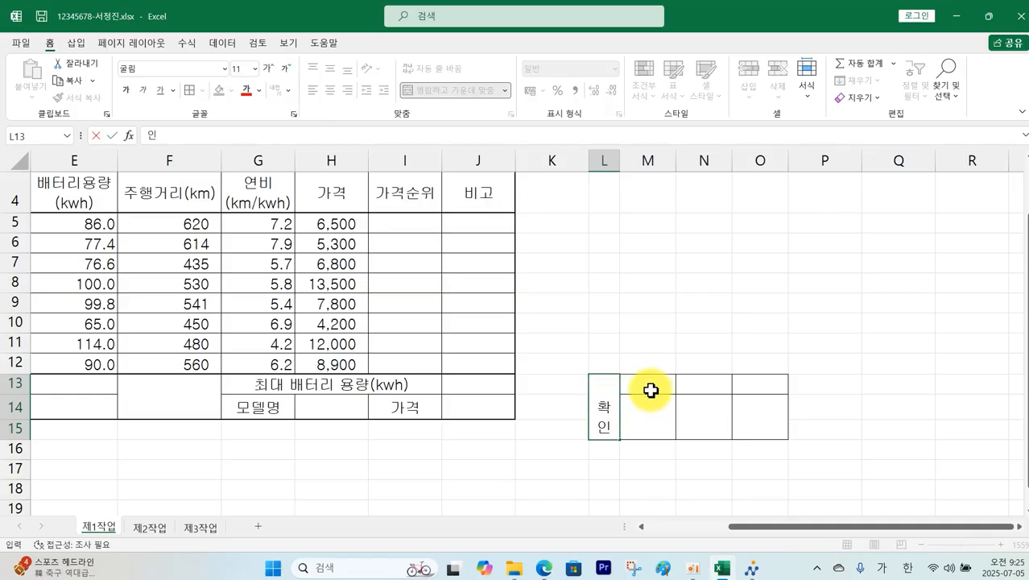
{"action": "left_click", "coordinate": [652, 387]}
{"action": "type", "text": "다"}
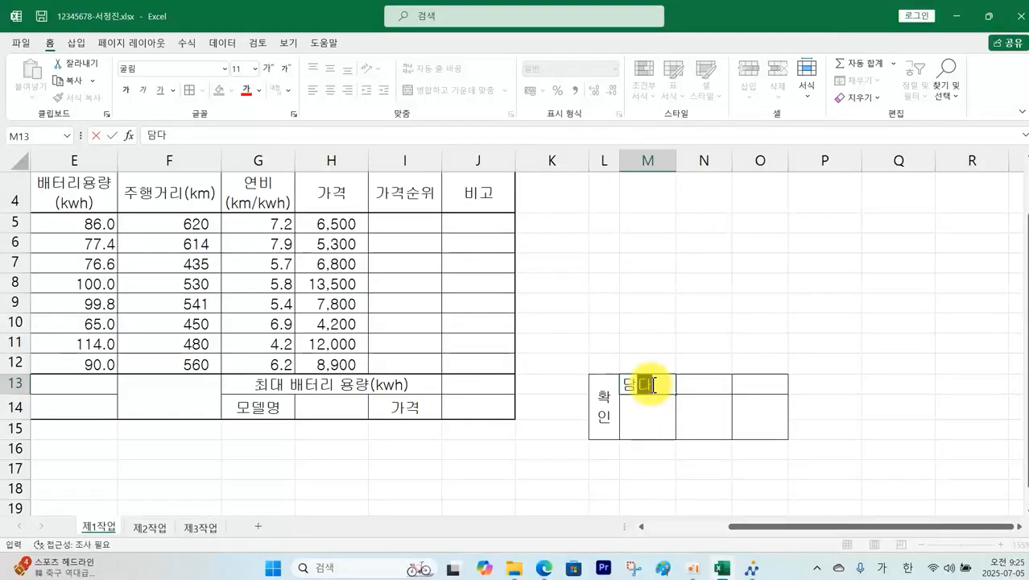
{"action": "type", "text": "ㅁ당"}
{"action": "key", "text": "Tab"}
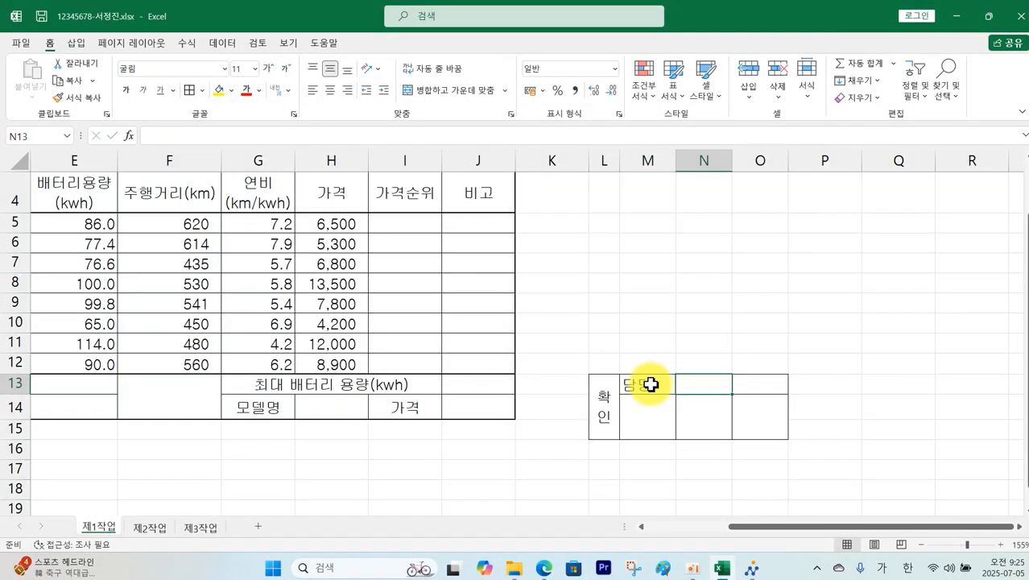
{"action": "type", "text": "ㅌㅣㅁ"}
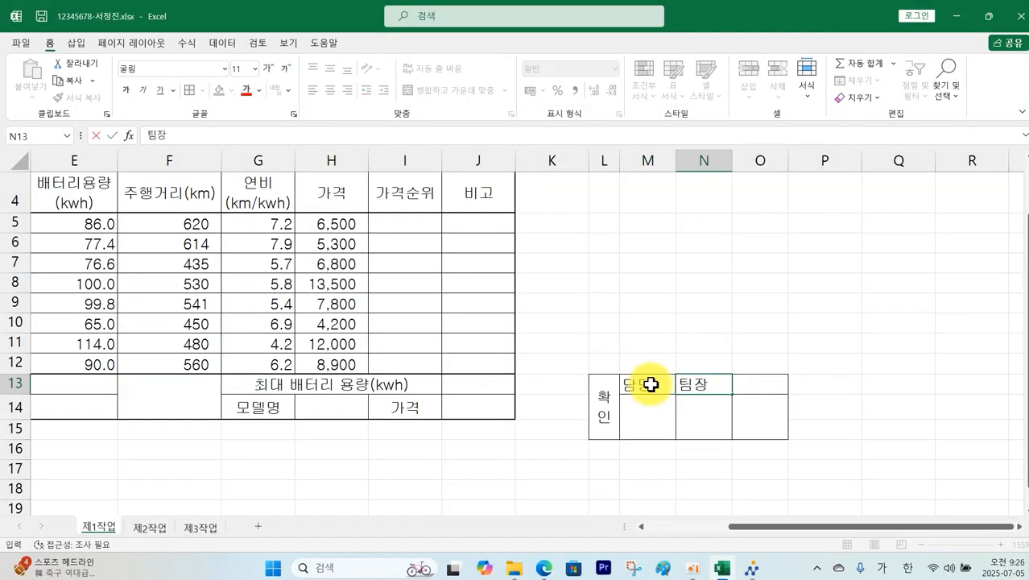
{"action": "key", "text": "Tab"}
{"action": "type", "text": "부장"}
{"action": "key", "text": "Return"}
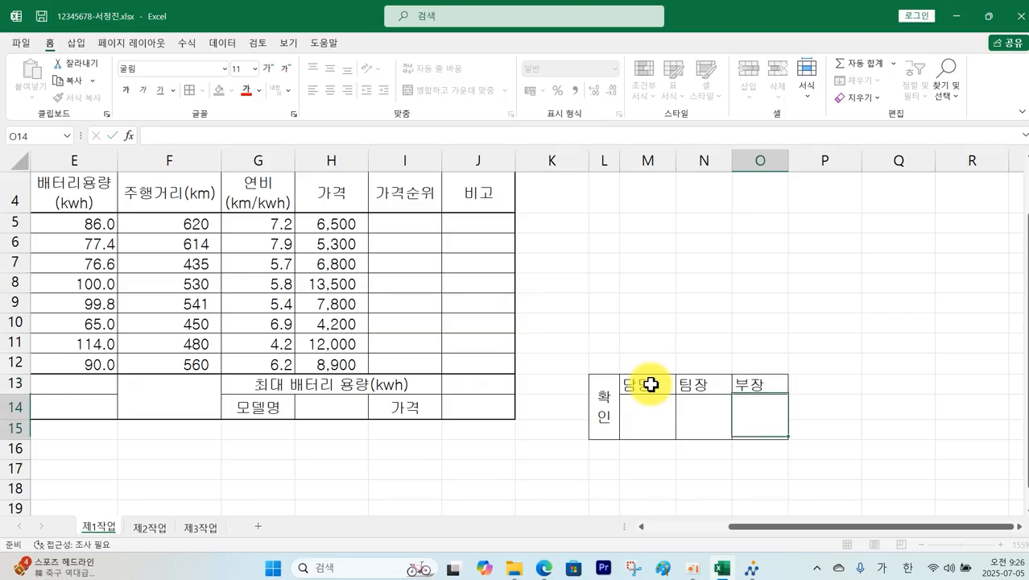
{"action": "left_click_drag", "start_coordinate": [617, 400], "coordinate": [751, 407]}
Step: Centre the approval box, copy it as a picture and paste it over H1:J3
{"action": "left_click", "coordinate": [330, 92]}
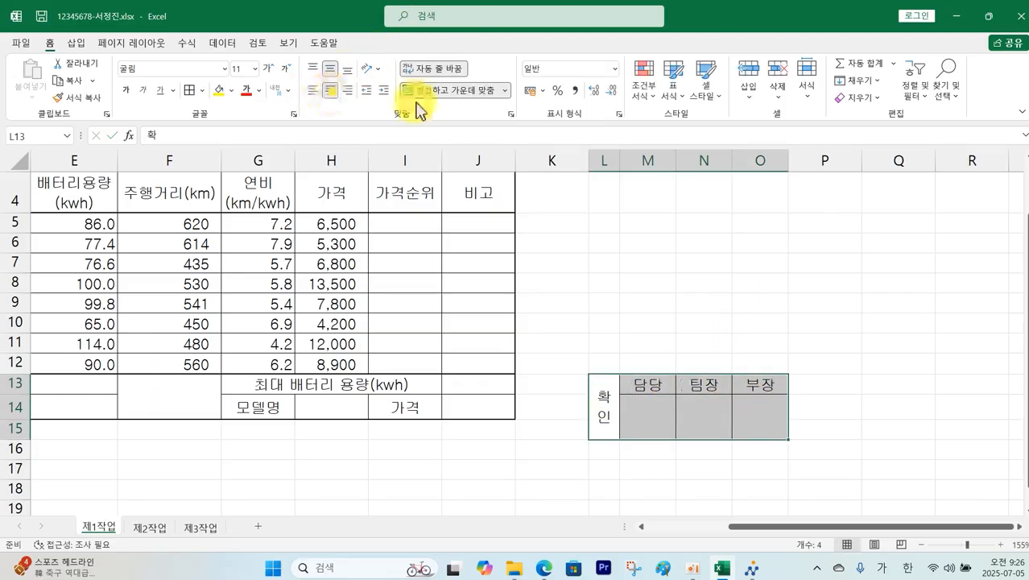
{"action": "left_click", "coordinate": [92, 80]}
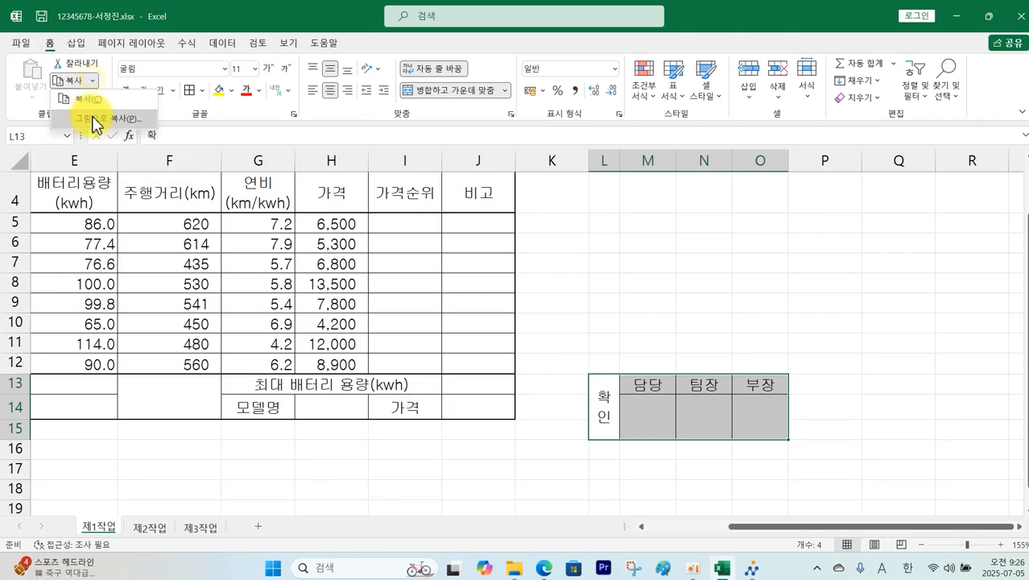
{"action": "left_click", "coordinate": [94, 119]}
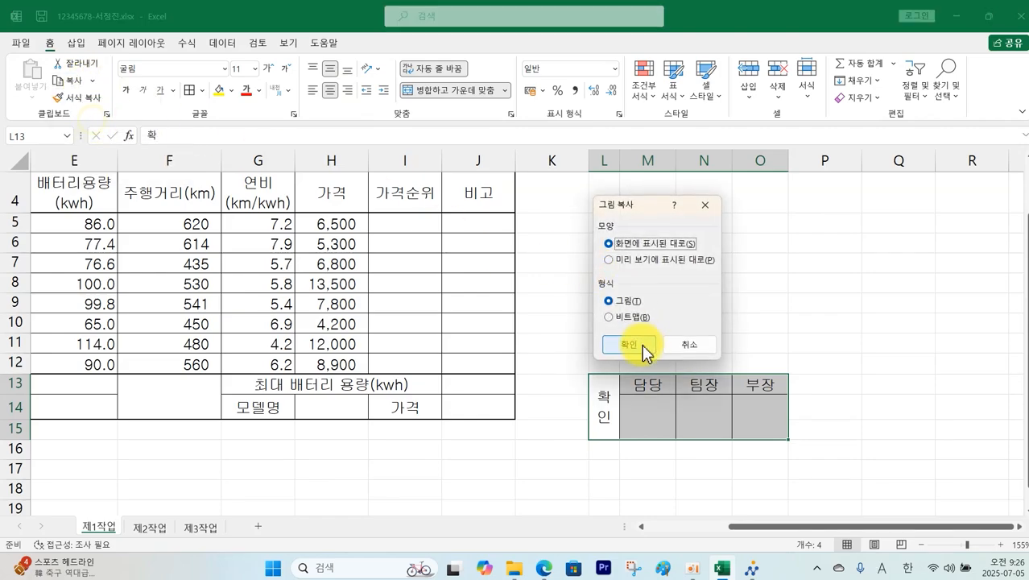
{"action": "left_click", "coordinate": [629, 345]}
{"action": "scroll", "coordinate": [638, 339], "scroll_direction": "up", "scroll_amount": 1}
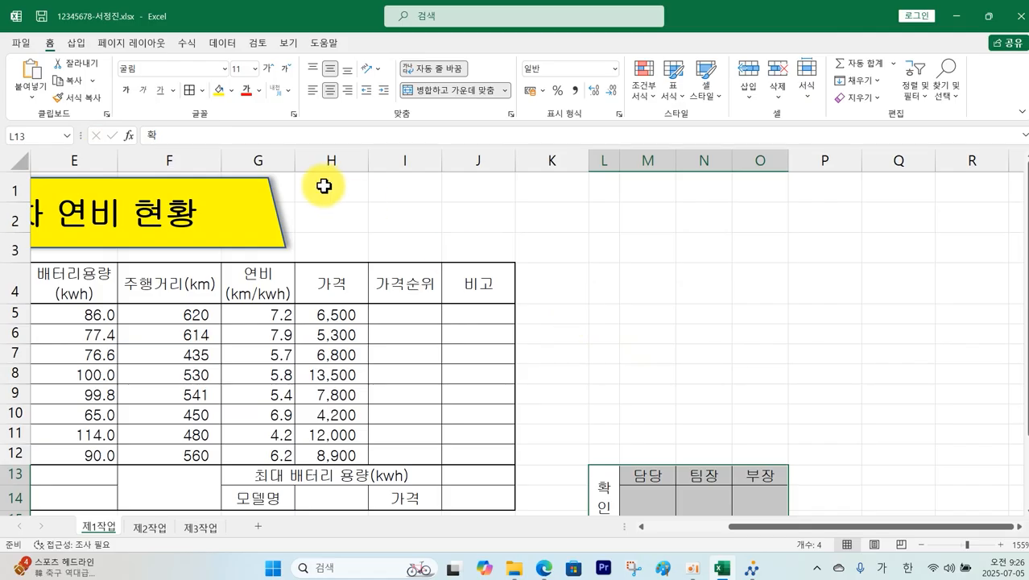
{"action": "left_click", "coordinate": [324, 186]}
{"action": "left_click", "coordinate": [32, 76]}
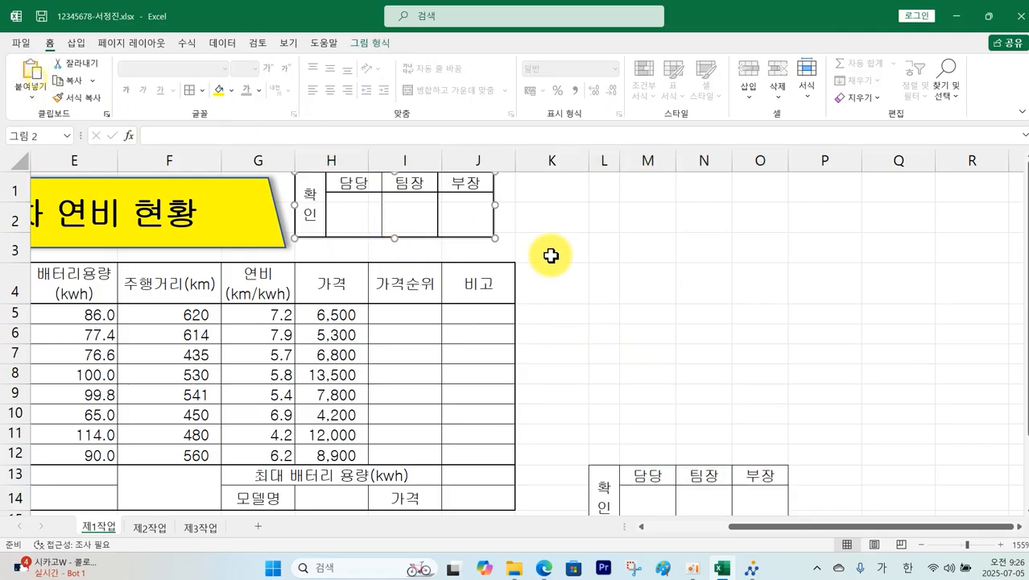
{"action": "left_click_drag", "start_coordinate": [464, 223], "coordinate": [481, 241]}
{"action": "left_click", "coordinate": [701, 292]}
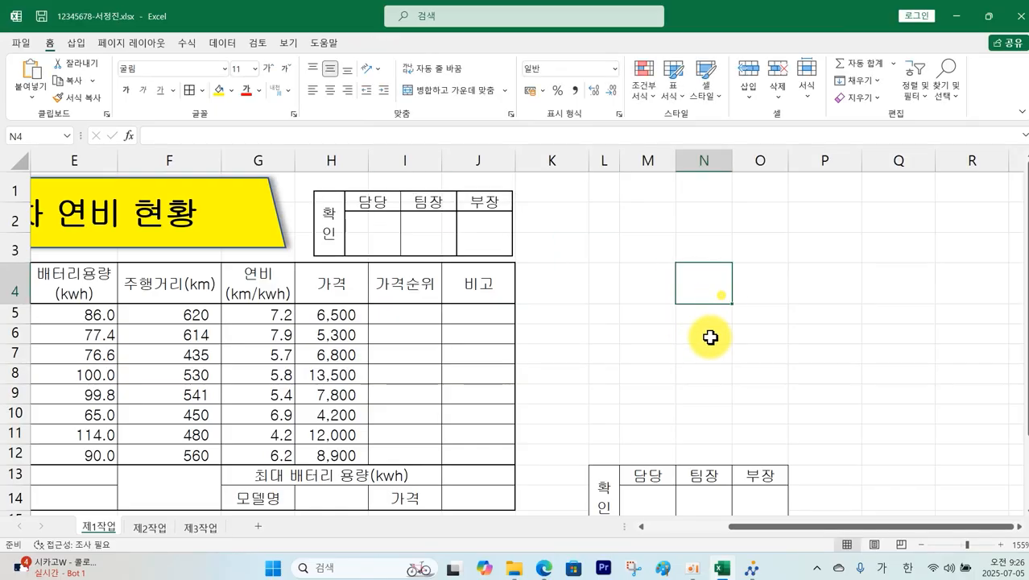
Step: Delete the original approval box cells at L13:O15
{"action": "left_click_drag", "start_coordinate": [616, 469], "coordinate": [756, 481]}
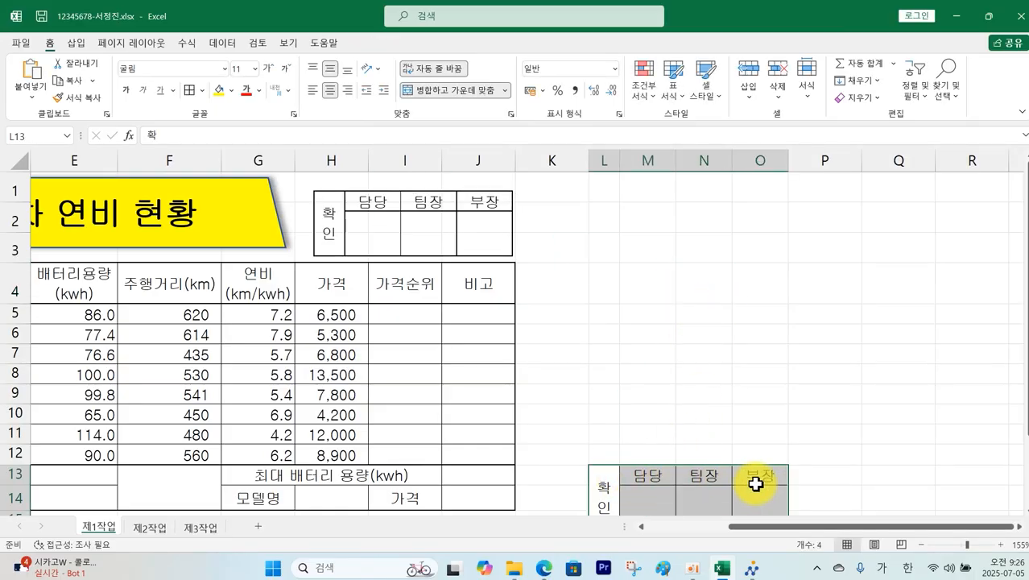
{"action": "right_click", "coordinate": [754, 482]}
{"action": "left_click", "coordinate": [796, 211]}
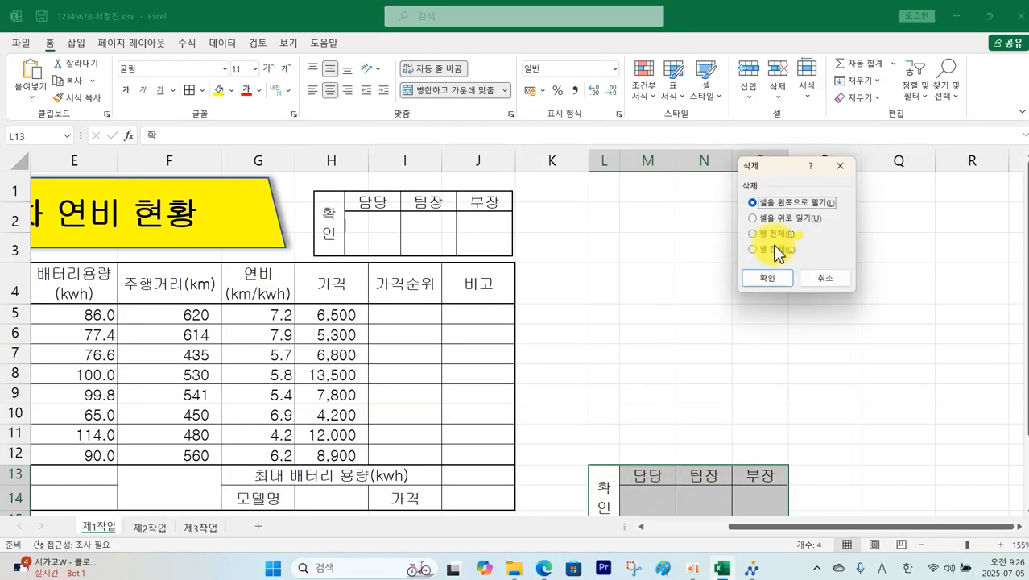
{"action": "left_click", "coordinate": [769, 278]}
{"action": "left_click", "coordinate": [689, 400]}
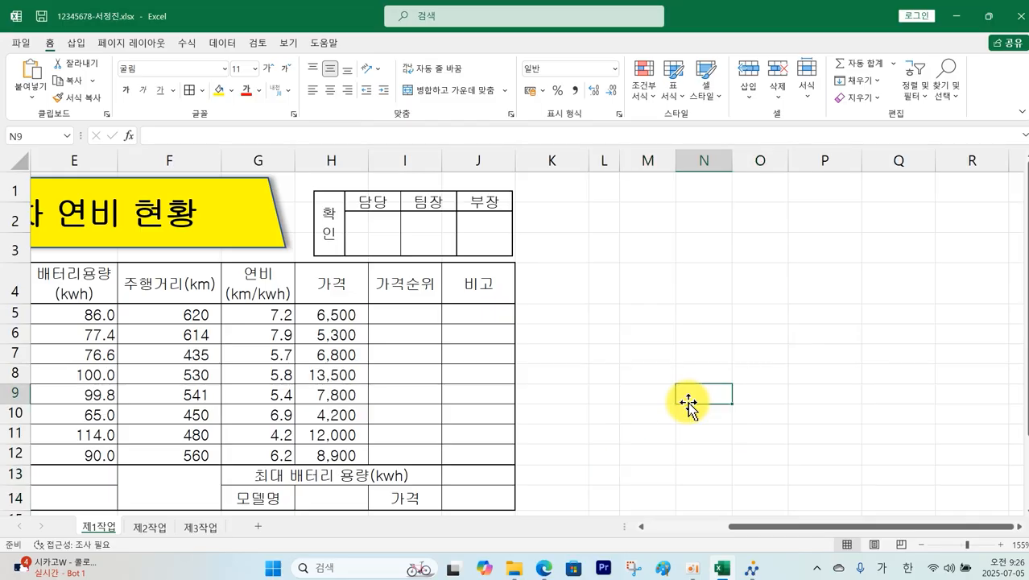
Step: Mark the PDF's orange-fill condition for B4:J4, G14 and I14, then return to Excel
{"action": "key", "text": "alt+Tab"}
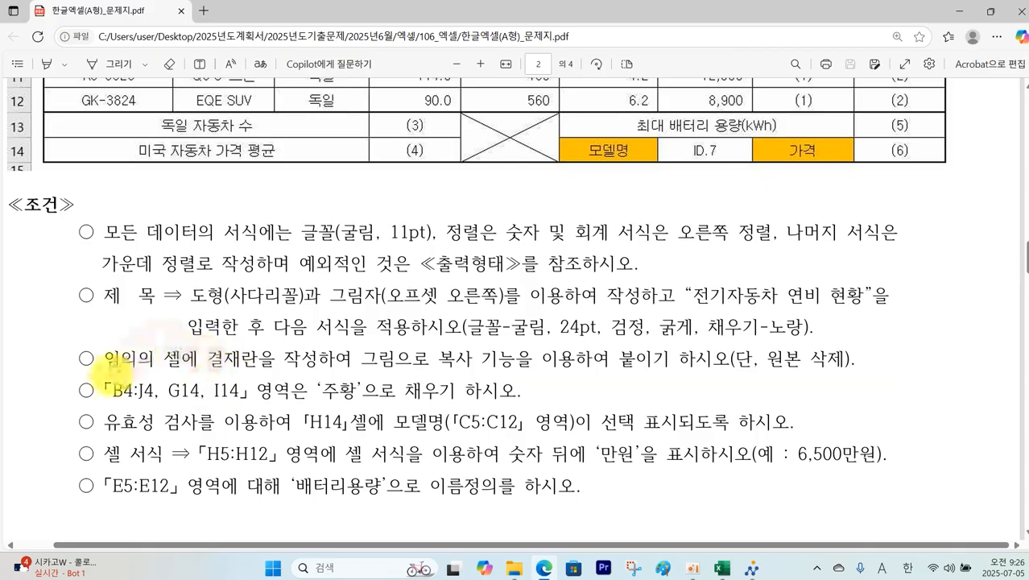
{"action": "mouse_move", "coordinate": [110, 378]}
{"action": "left_mouse_down"}
{"action": "mouse_move", "coordinate": [267, 406]}
{"action": "mouse_move", "coordinate": [513, 408]}
{"action": "left_mouse_up"}
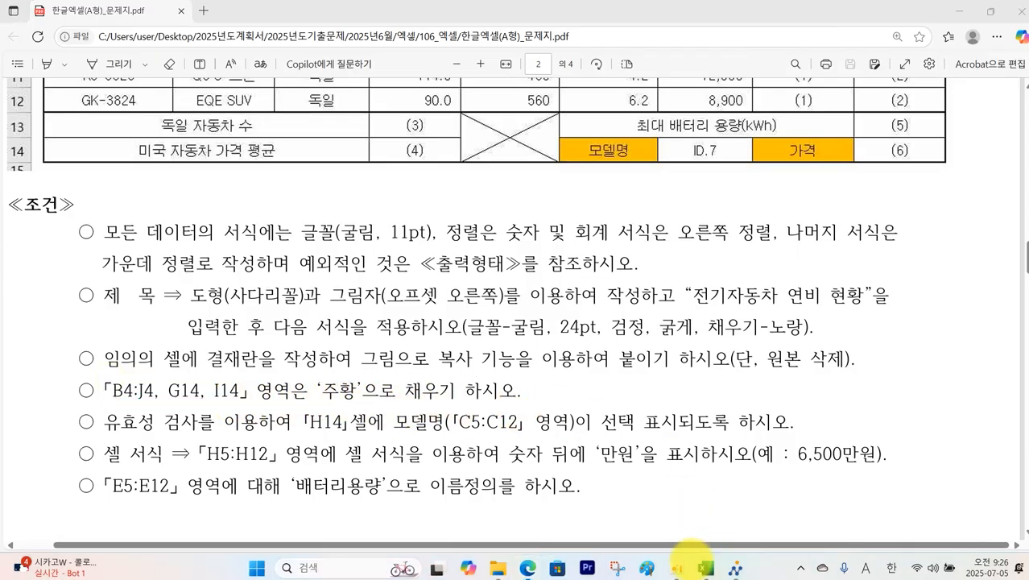
{"action": "left_click", "coordinate": [721, 568]}
{"action": "left_click_drag", "start_coordinate": [105, 284], "coordinate": [727, 295]}
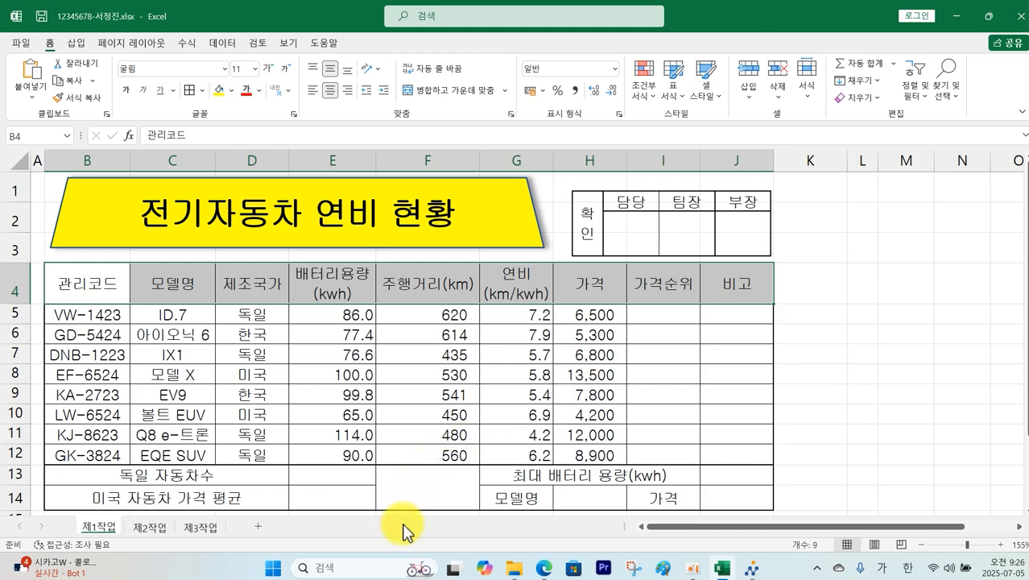
Step: Fill B4:J4, G14 and I14 with the standard orange colour
{"action": "left_click", "coordinate": [512, 497], "text": "ctrl"}
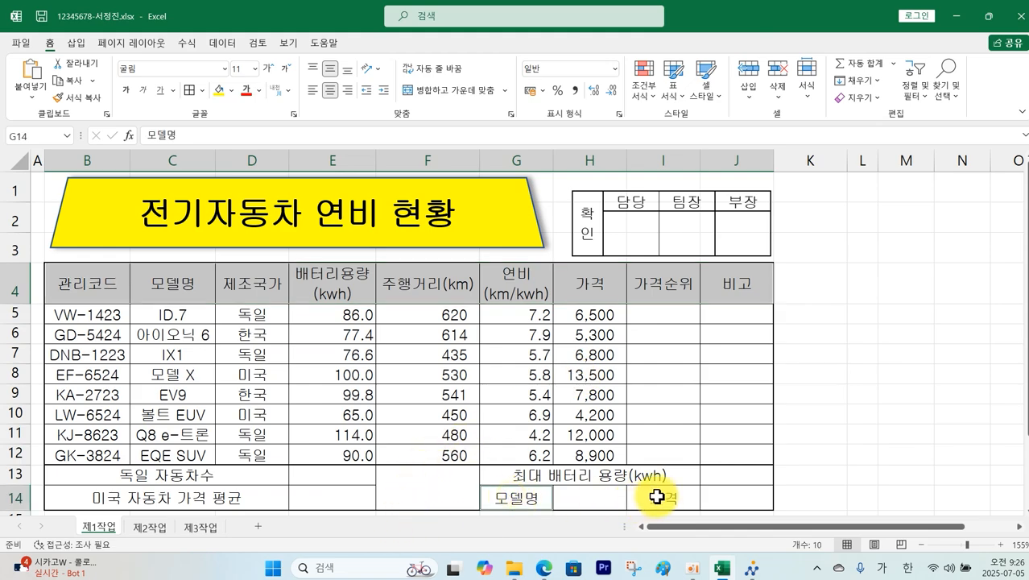
{"action": "left_click", "coordinate": [663, 496], "text": "ctrl"}
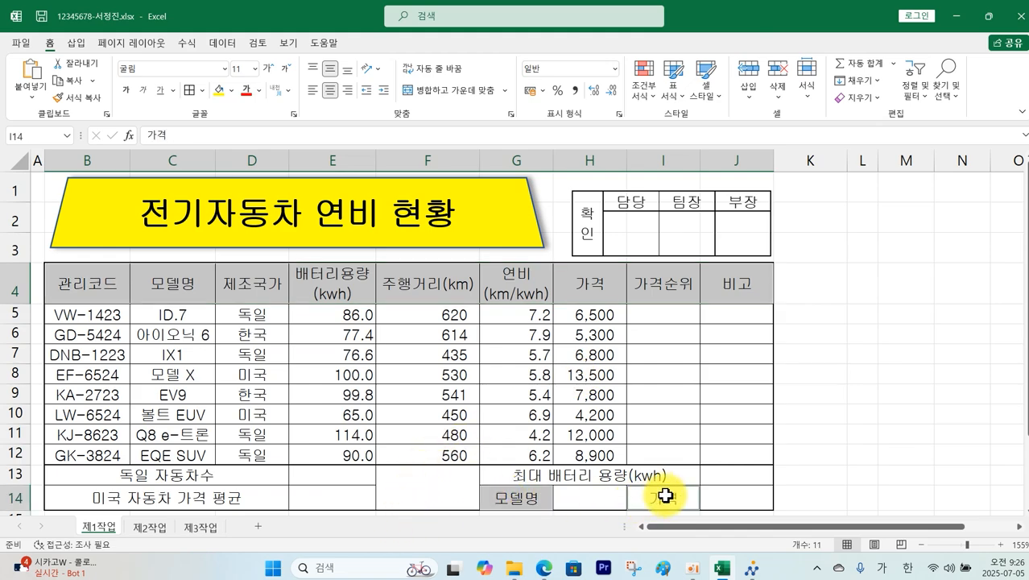
{"action": "left_click", "coordinate": [231, 90]}
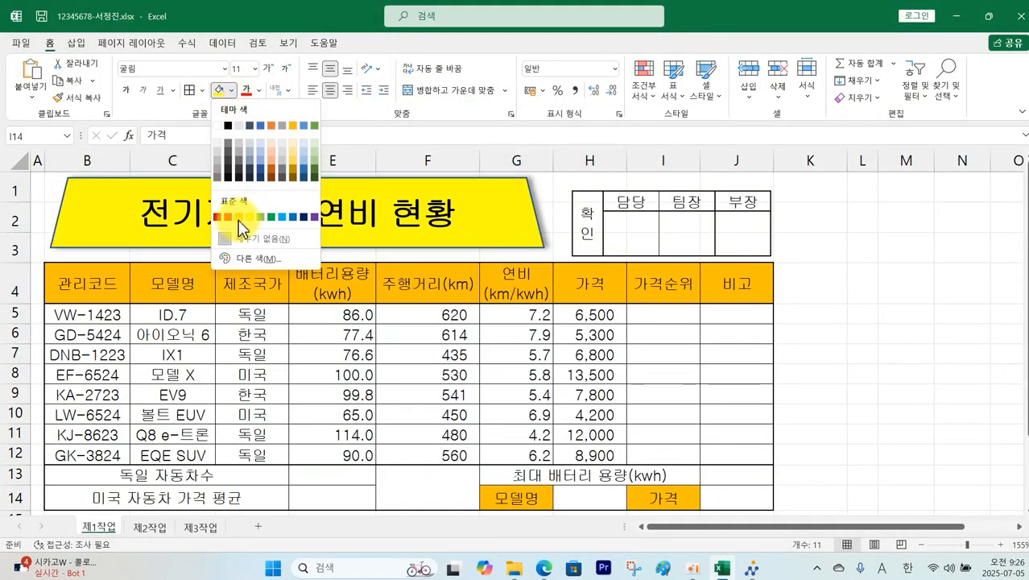
{"action": "left_click", "coordinate": [239, 217]}
{"action": "left_click", "coordinate": [856, 354]}
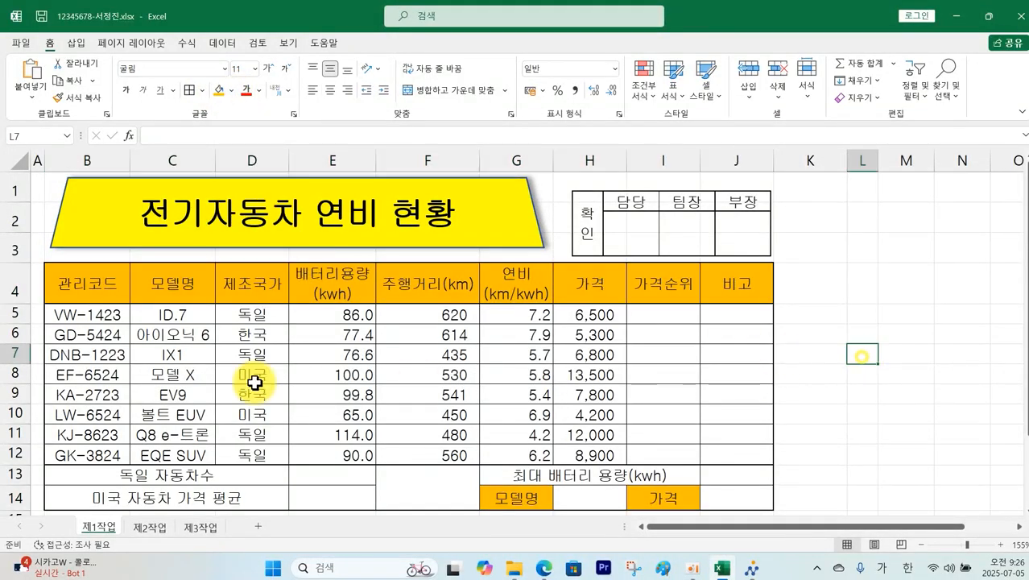
{"action": "left_click", "coordinate": [542, 568]}
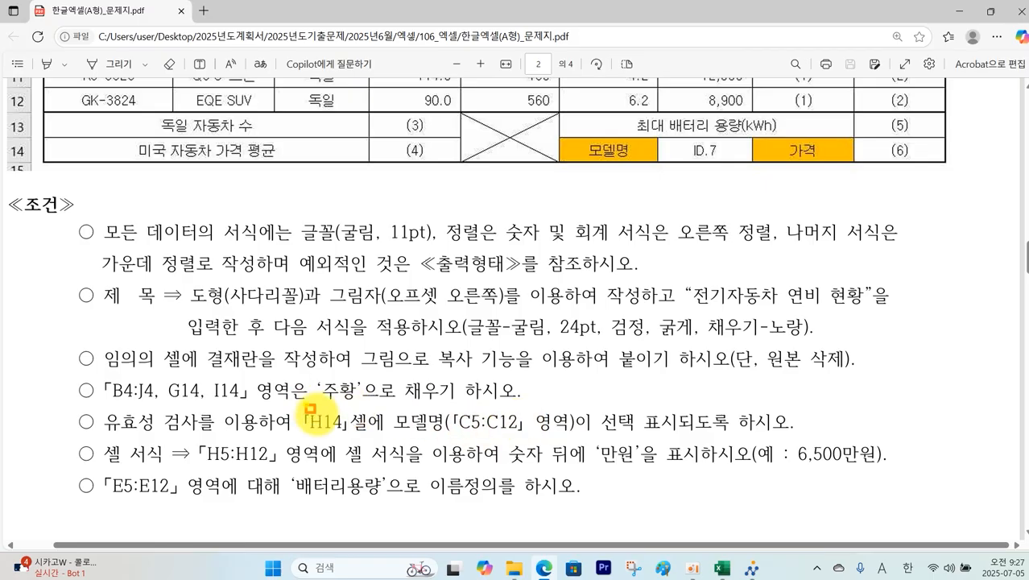
Step: Mark the PDF's H14 model-name list requirement, then return to the Excel workbook
{"action": "left_click_drag", "start_coordinate": [304, 404], "coordinate": [383, 438]}
{"action": "mouse_move", "coordinate": [402, 402]}
{"action": "left_mouse_down"}
{"action": "mouse_move", "coordinate": [498, 439]}
{"action": "mouse_move", "coordinate": [785, 436]}
{"action": "left_mouse_up"}
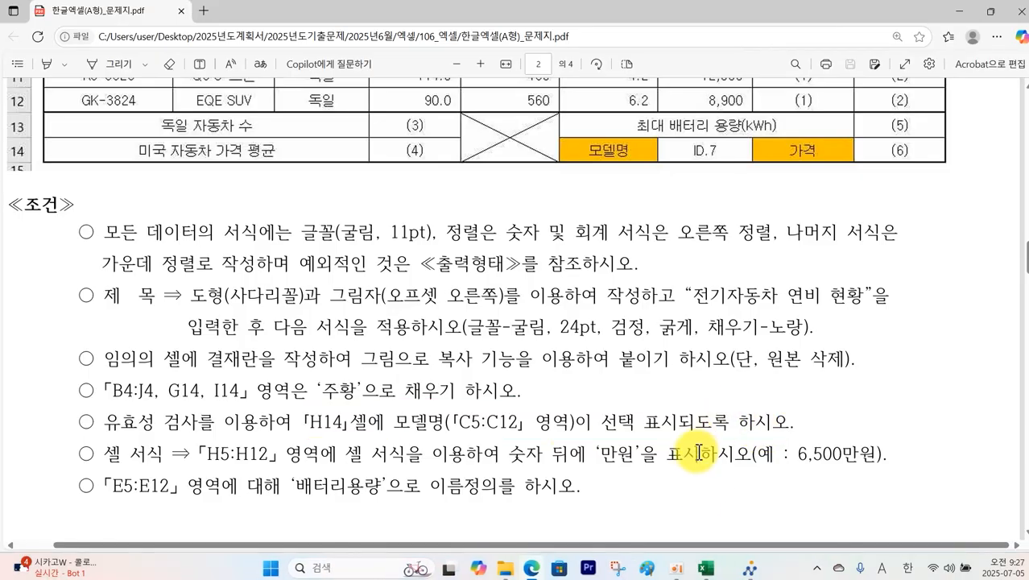
{"action": "left_click", "coordinate": [723, 567]}
Step: Add a List data validation to H14 with source =$C$5:$C$12
{"action": "left_click", "coordinate": [600, 497]}
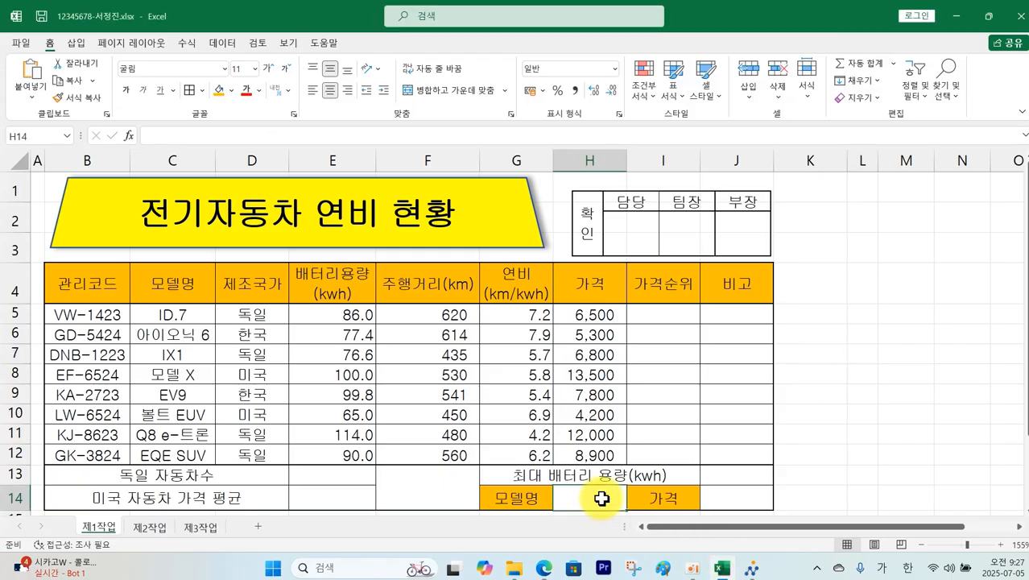
{"action": "left_click", "coordinate": [227, 45]}
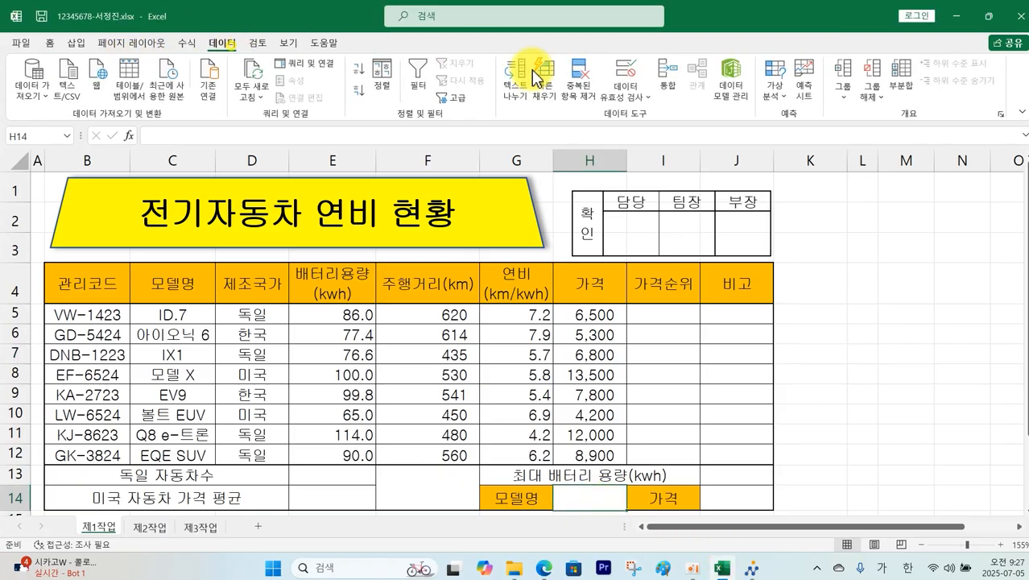
{"action": "left_click", "coordinate": [636, 99]}
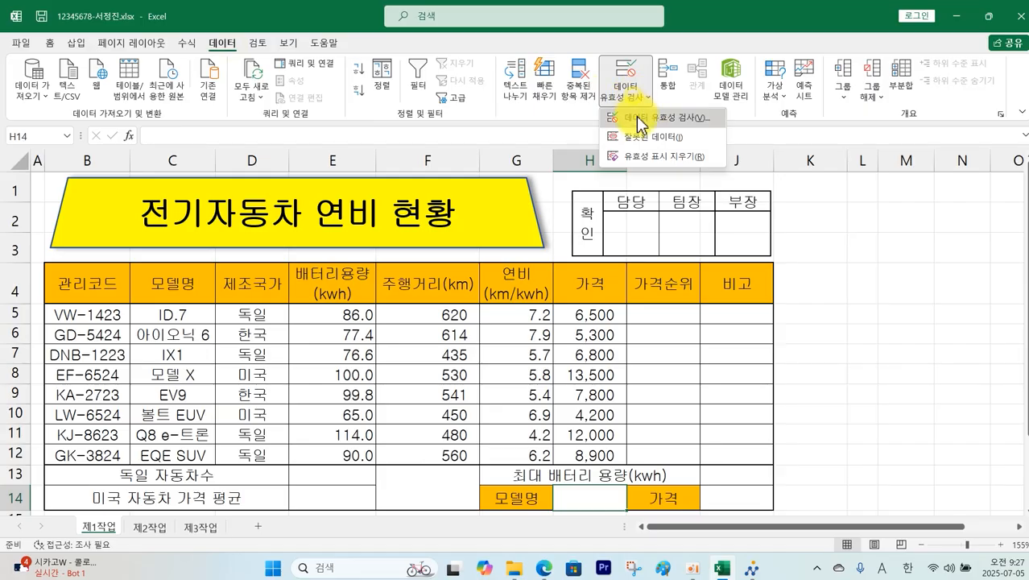
{"action": "left_click", "coordinate": [645, 118]}
{"action": "left_click", "coordinate": [580, 239]}
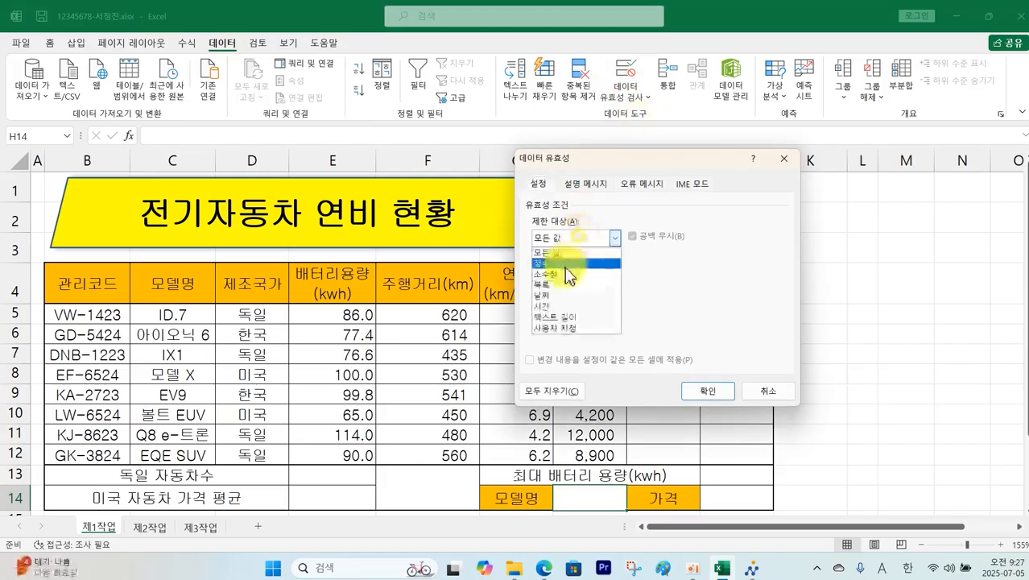
{"action": "left_click", "coordinate": [563, 289]}
{"action": "left_click", "coordinate": [564, 306]}
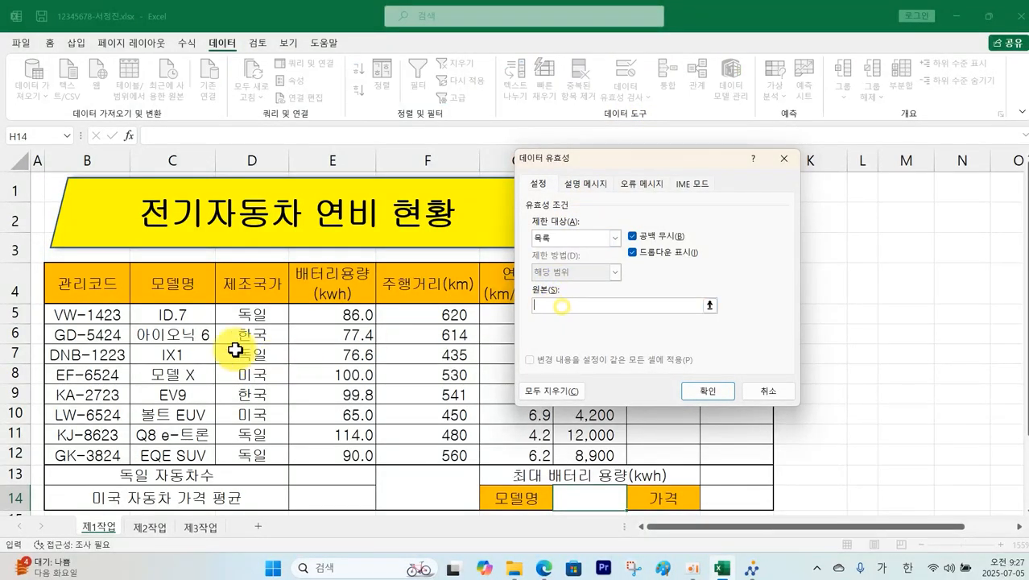
{"action": "left_click_drag", "start_coordinate": [193, 314], "coordinate": [191, 453]}
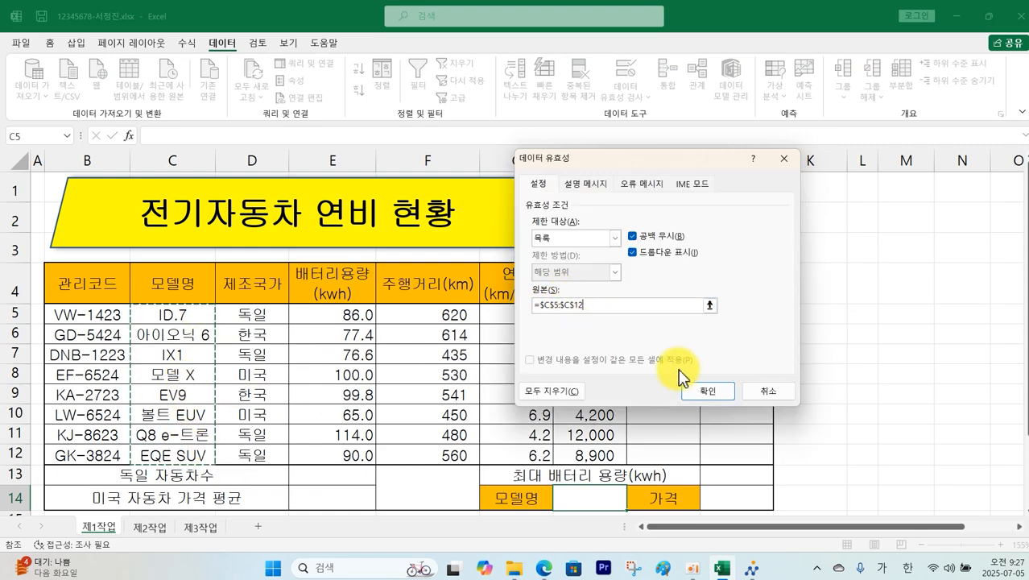
{"action": "left_click", "coordinate": [701, 391]}
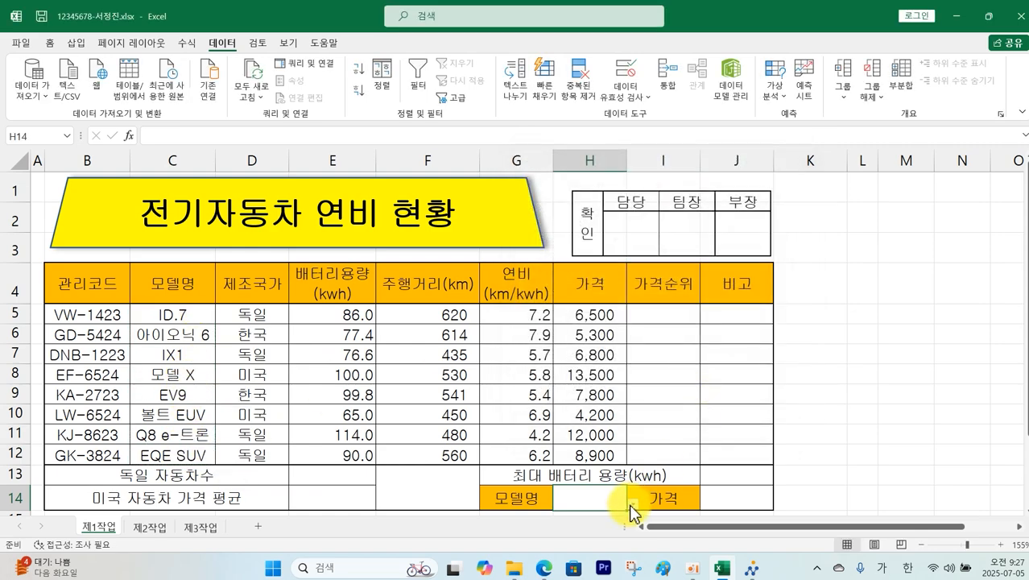
Step: Pick ID.7 from H14's dropdown, then switch to the problem PDF
{"action": "left_click", "coordinate": [633, 505]}
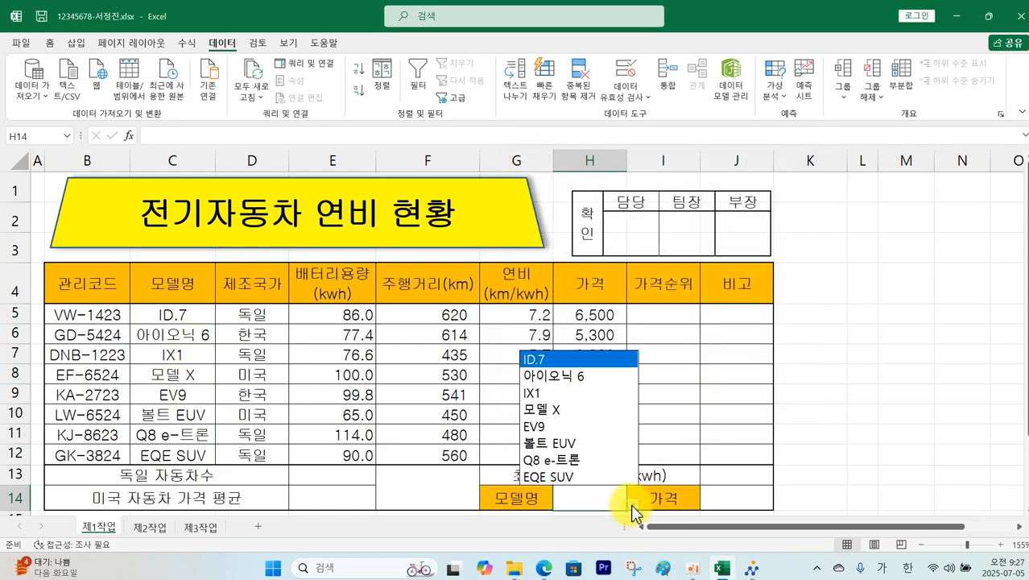
{"action": "left_click", "coordinate": [572, 360]}
{"action": "key", "text": "alt+Tab"}
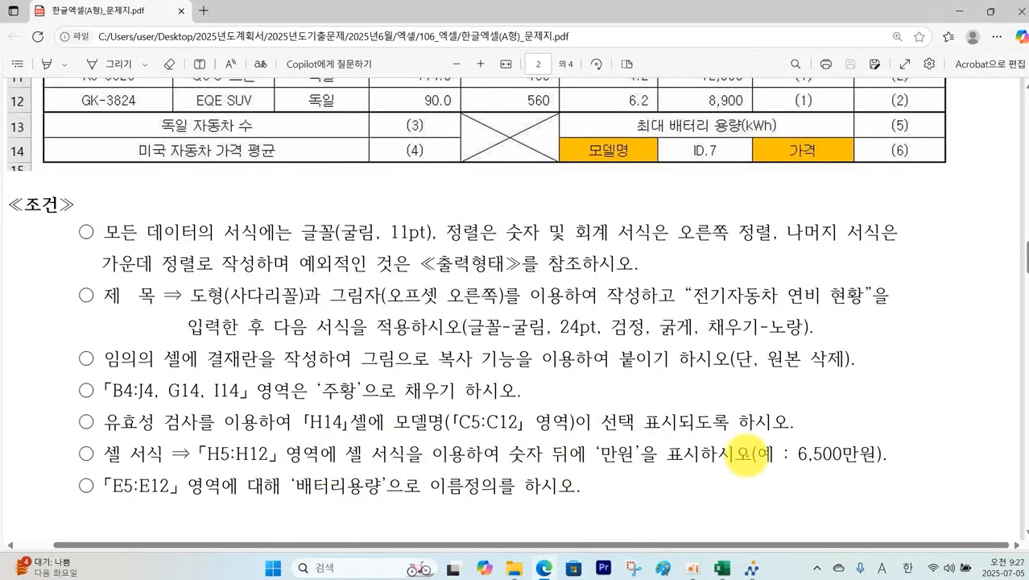
Step: Mark the PDF's H5:H12 '만원' format requirement, clear it, and return to Excel
{"action": "mouse_move", "coordinate": [200, 438]}
{"action": "left_mouse_down"}
{"action": "mouse_move", "coordinate": [278, 467]}
{"action": "mouse_move", "coordinate": [886, 466]}
{"action": "left_mouse_up"}
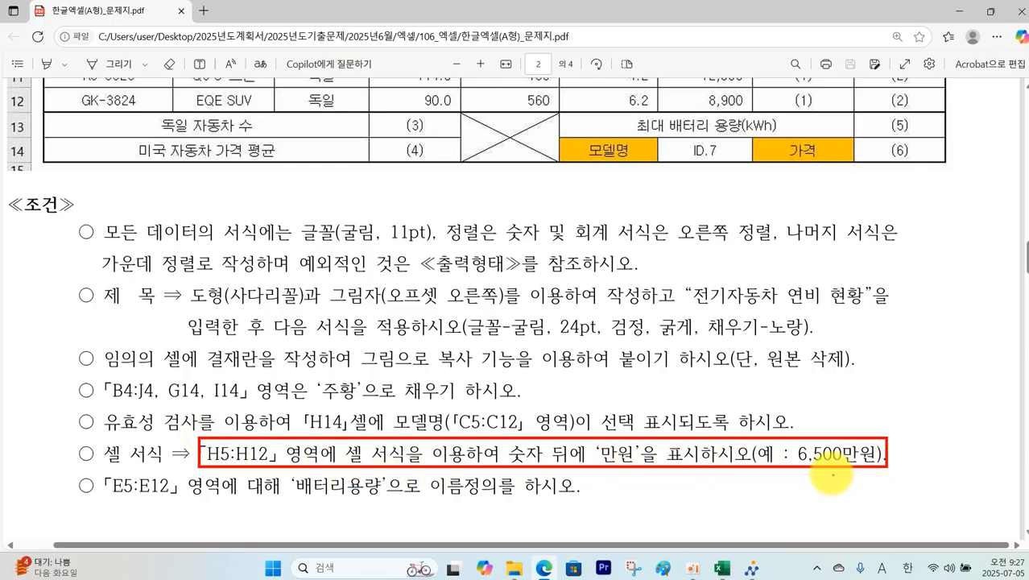
{"action": "key", "text": "Escape"}
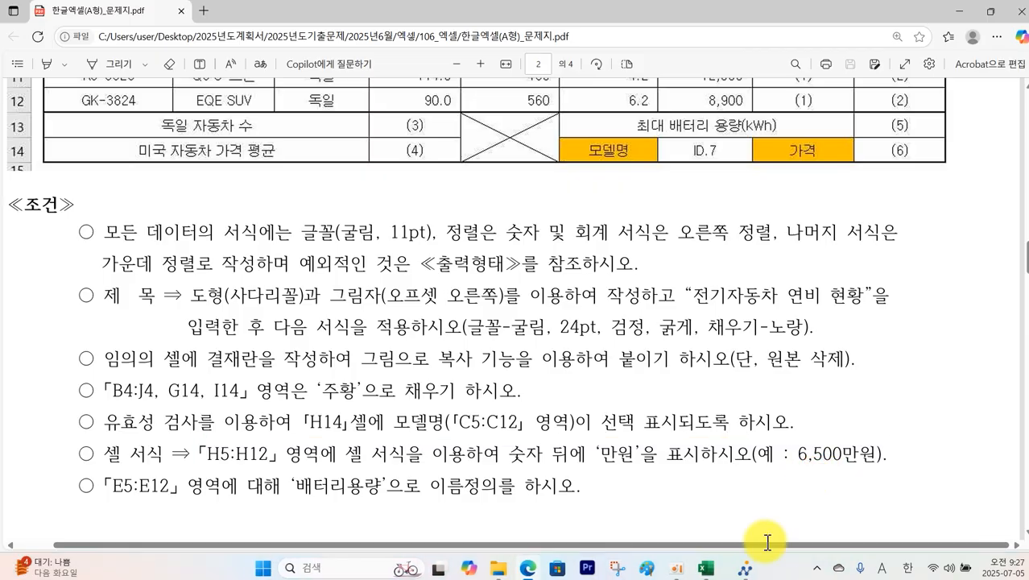
{"action": "left_click", "coordinate": [722, 570]}
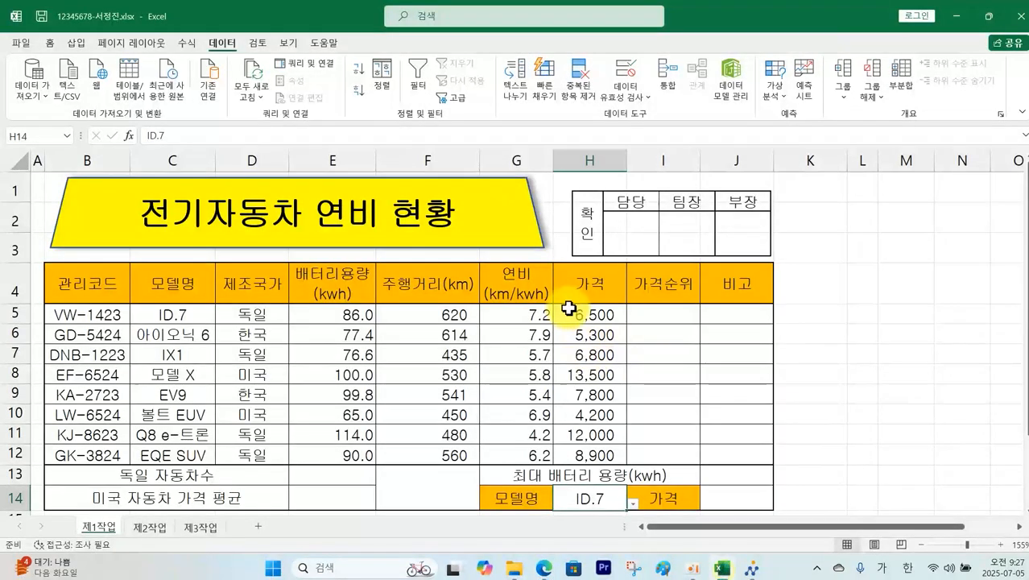
Step: Give H5:H12 the custom number format #,##0"만원"
{"action": "left_click_drag", "start_coordinate": [578, 316], "coordinate": [594, 453]}
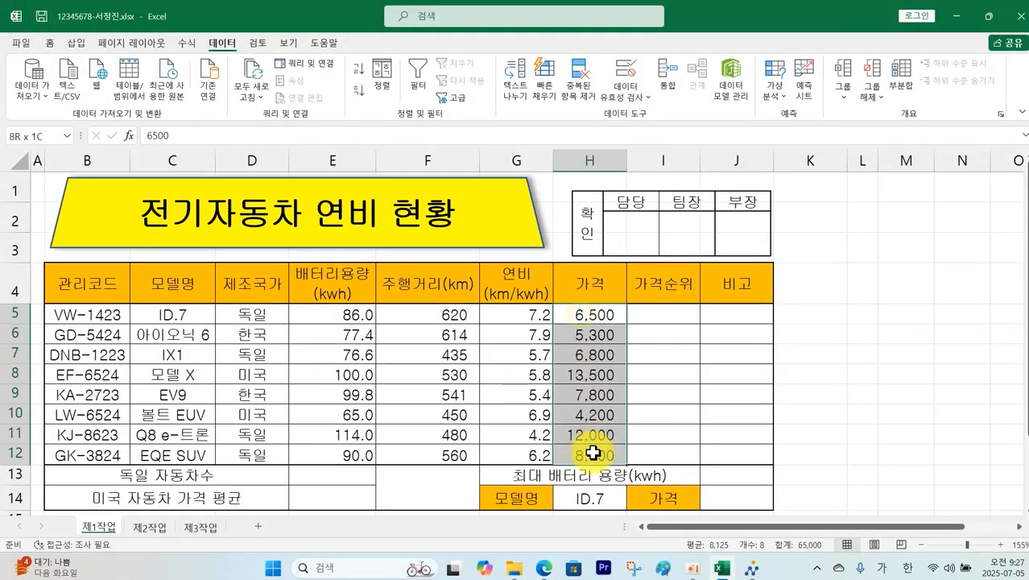
{"action": "right_click", "coordinate": [592, 435]}
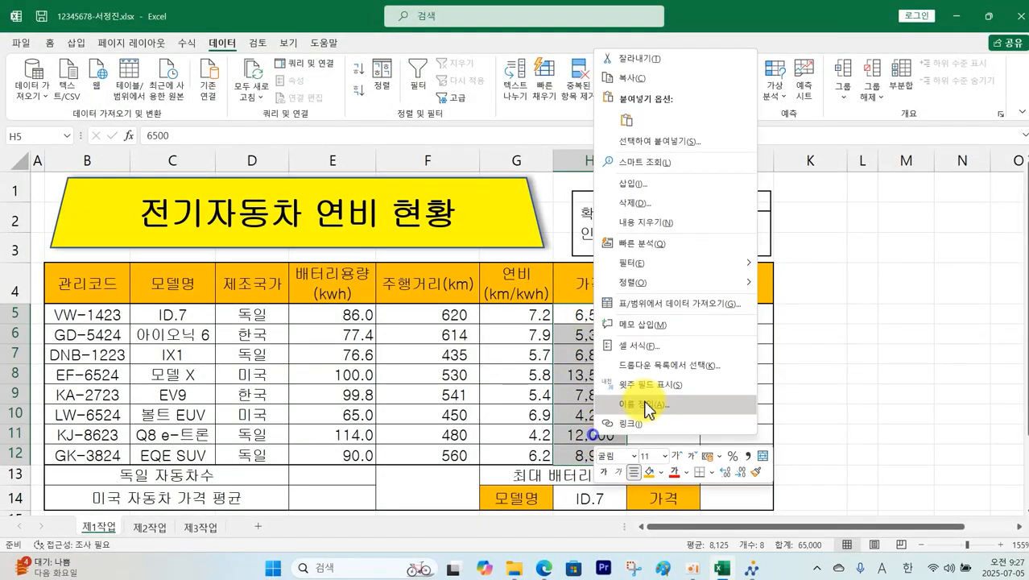
{"action": "left_click", "coordinate": [655, 346]}
{"action": "left_click", "coordinate": [517, 329]}
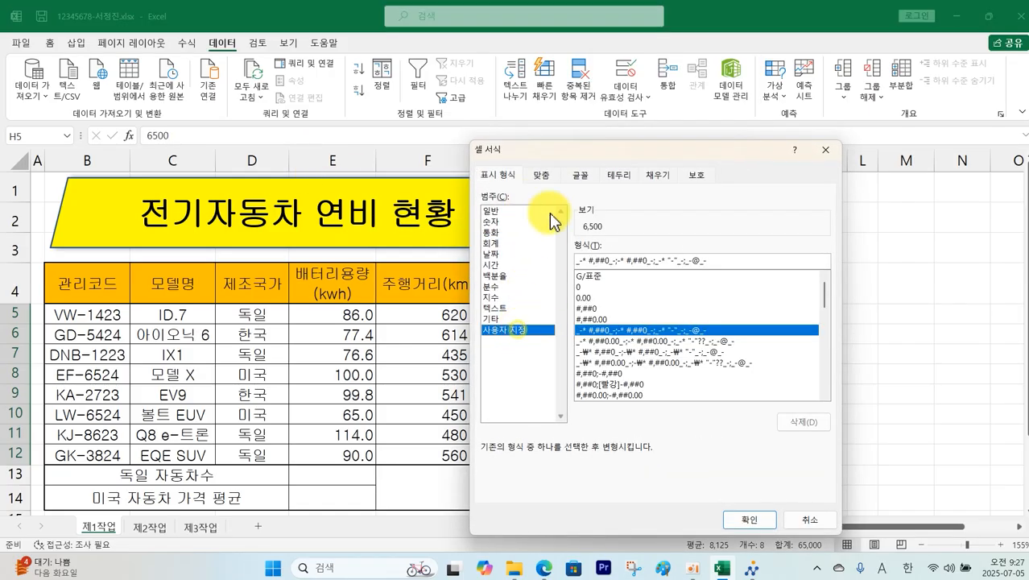
{"action": "left_click", "coordinate": [595, 309]}
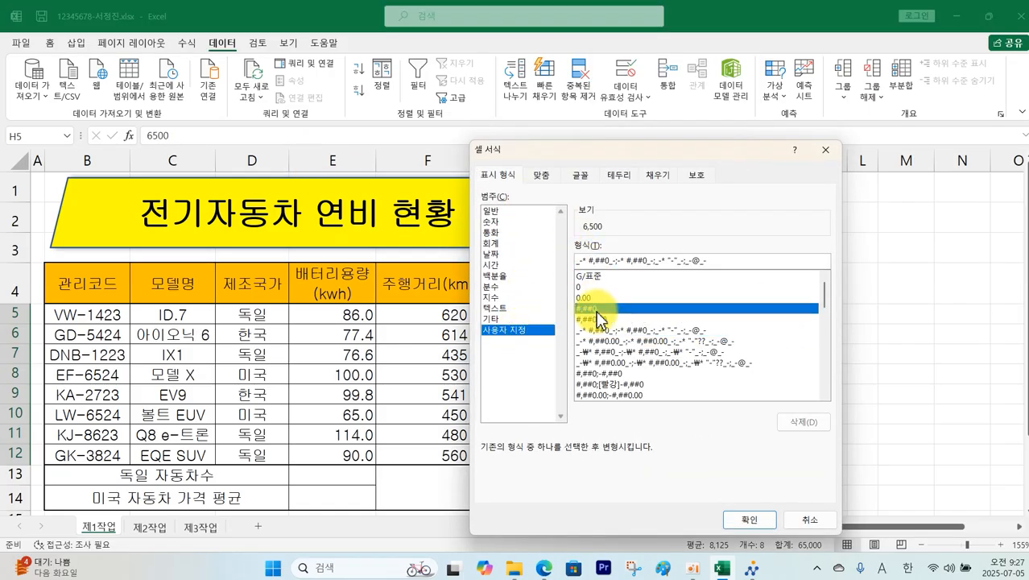
{"action": "left_click", "coordinate": [608, 265]}
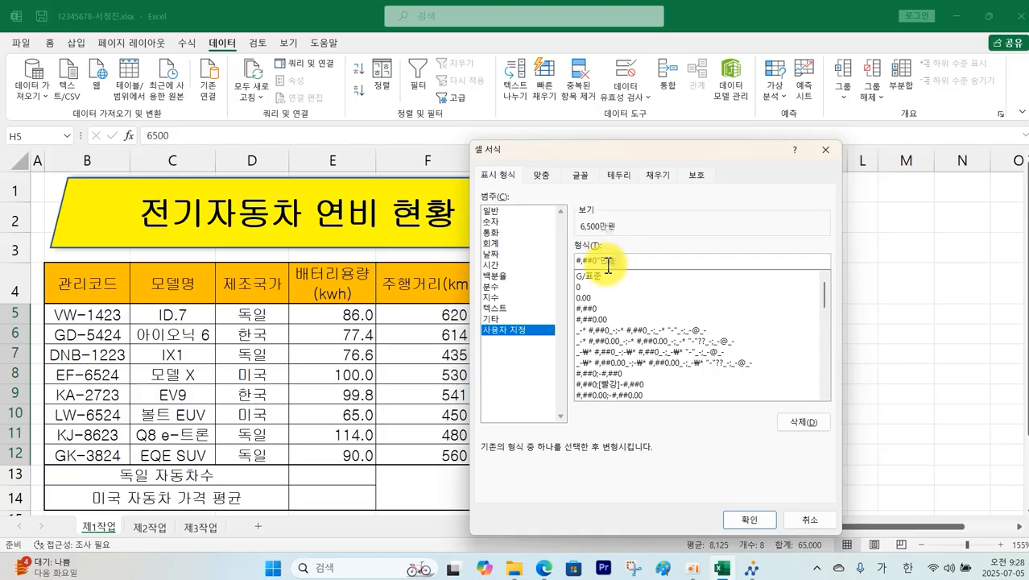
{"action": "key", "text": "Return"}
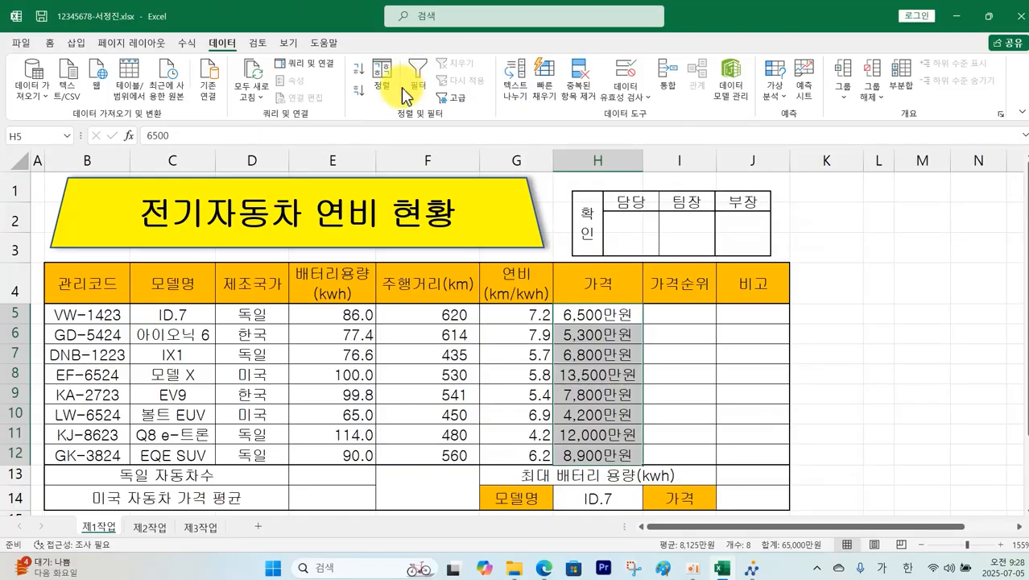
Step: Deselect the prices and glance at the problem PDF before returning to Excel
{"action": "left_click", "coordinate": [50, 45]}
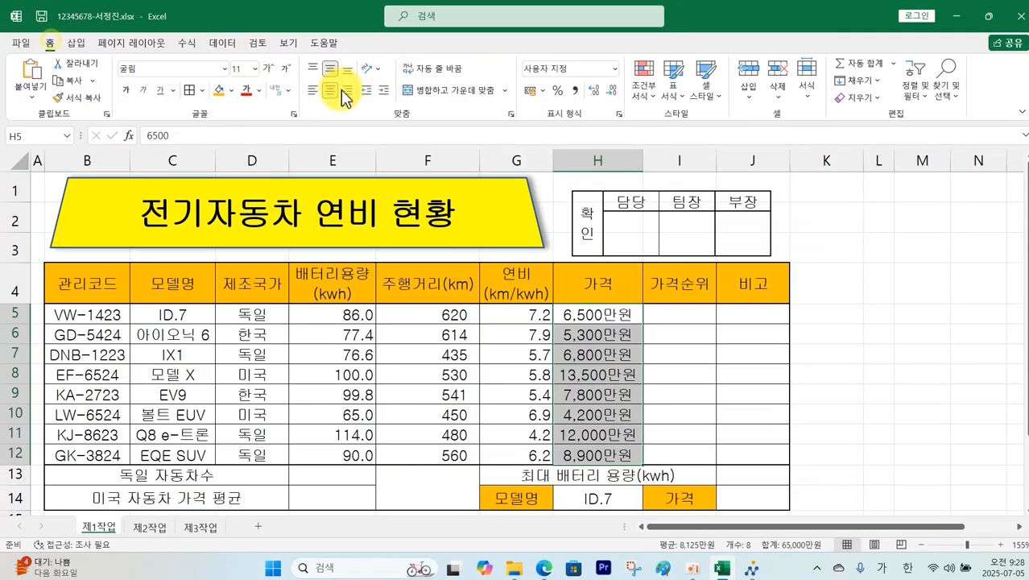
{"action": "left_click", "coordinate": [910, 400]}
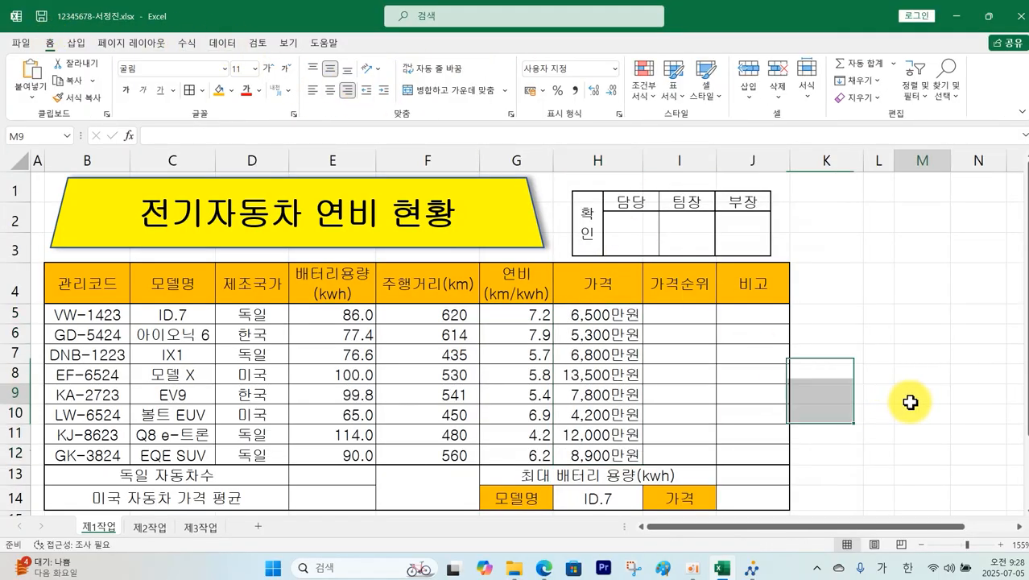
{"action": "left_click", "coordinate": [543, 567]}
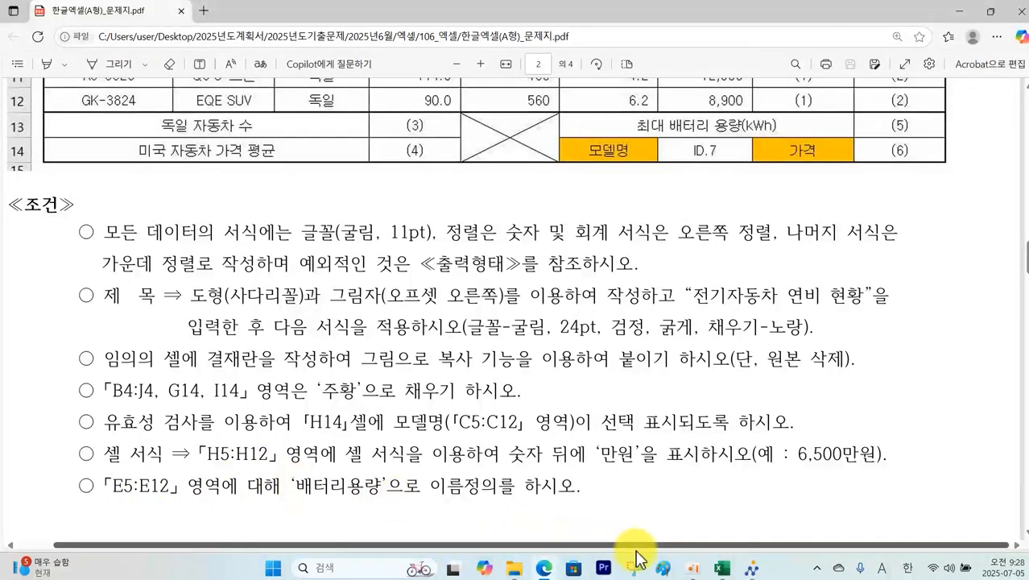
{"action": "left_click", "coordinate": [723, 569]}
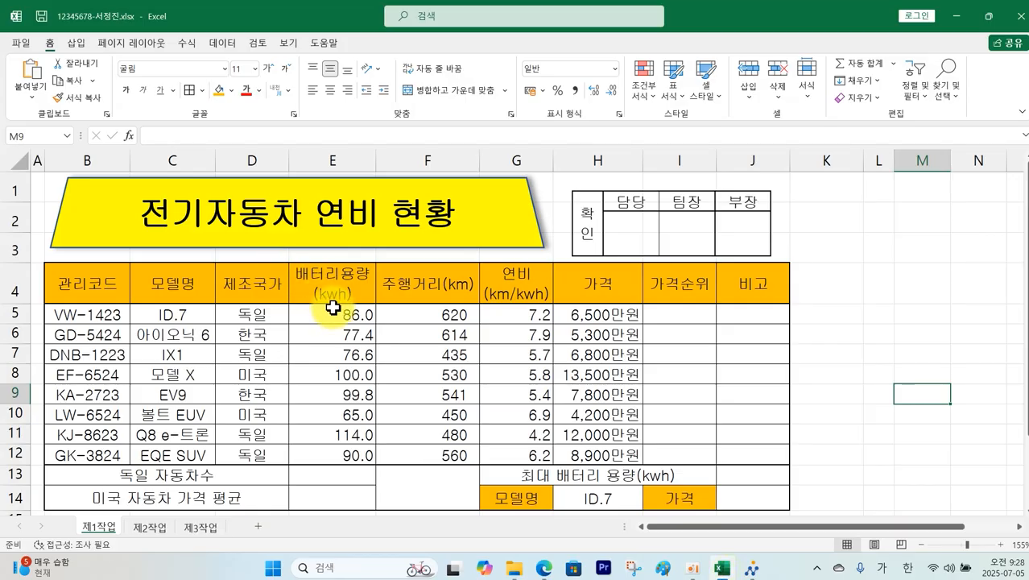
Step: Define the name 배터리용량 for the battery capacity range E5:E12
{"action": "left_click_drag", "start_coordinate": [333, 313], "coordinate": [335, 454]}
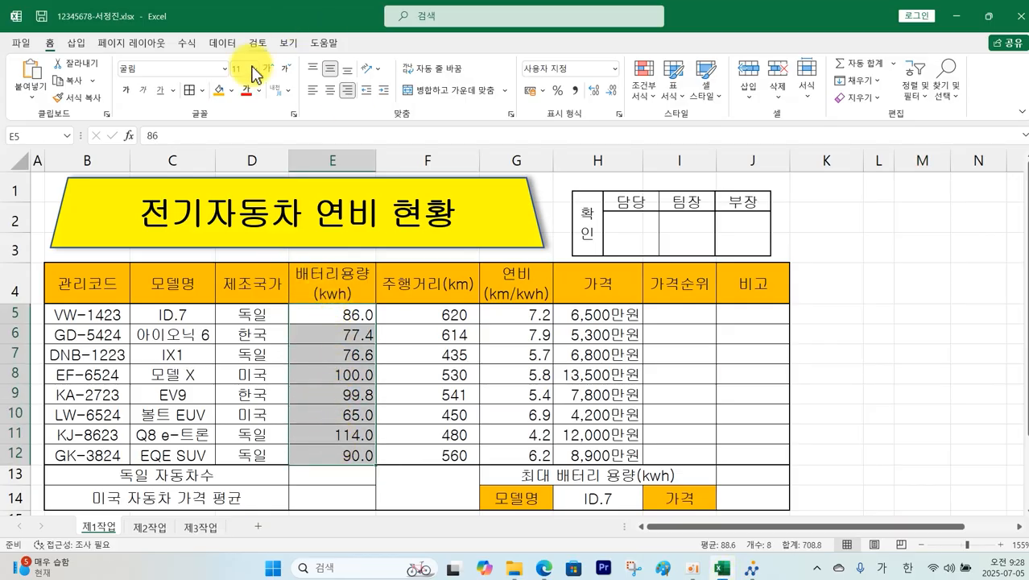
{"action": "left_click", "coordinate": [187, 44]}
{"action": "left_click", "coordinate": [459, 64]}
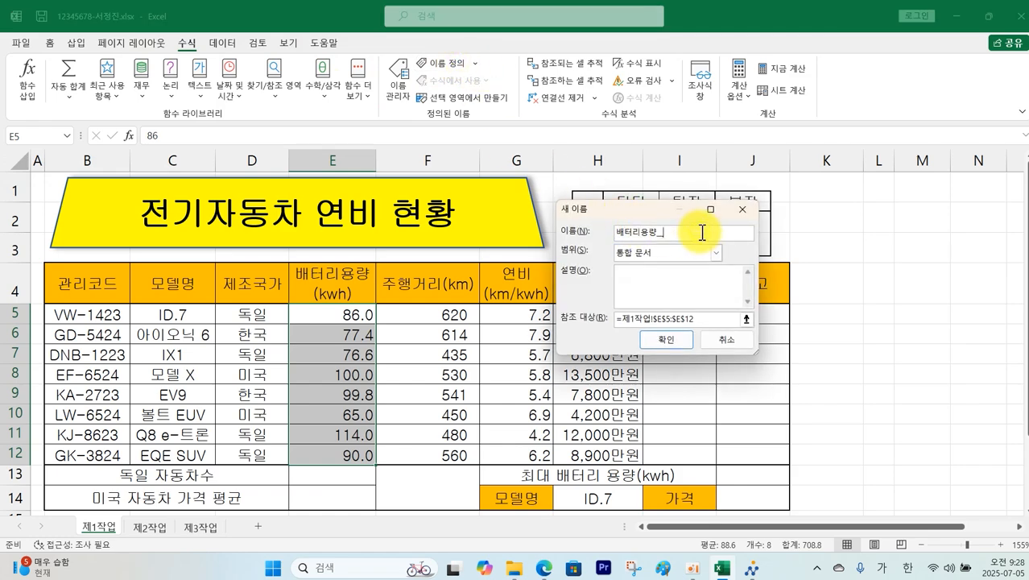
{"action": "key", "text": "Return"}
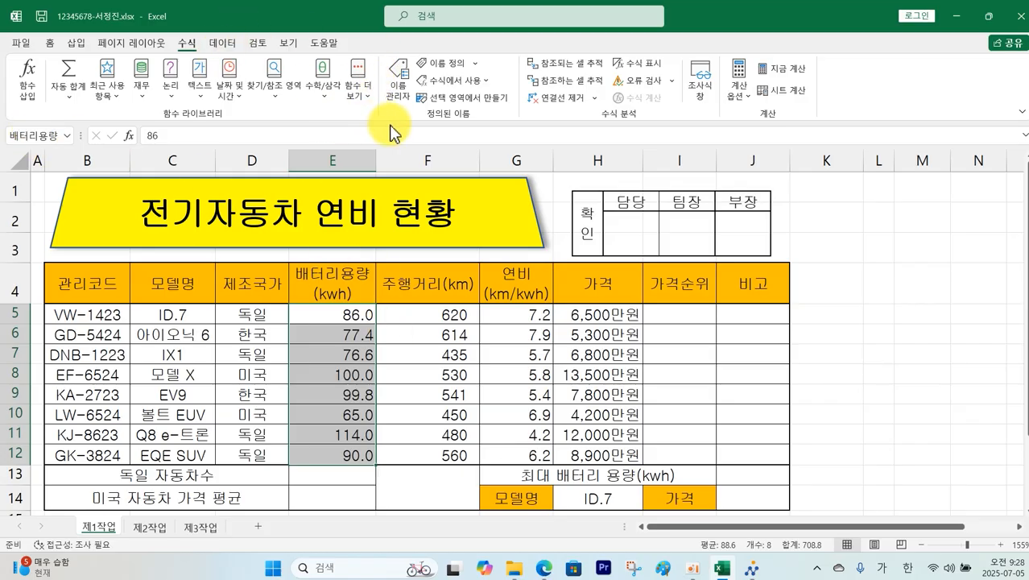
{"action": "left_click", "coordinate": [908, 446]}
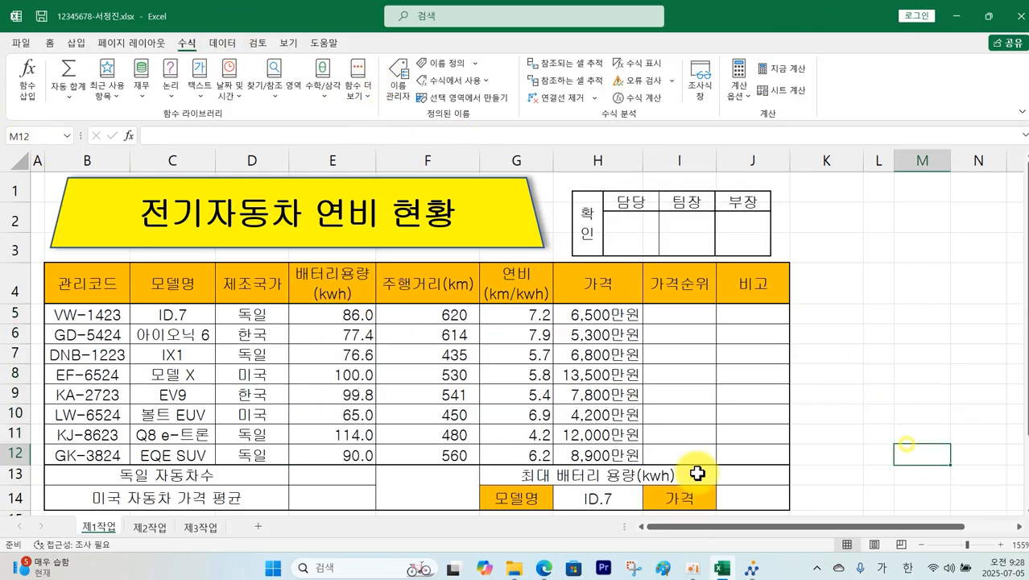
Step: Add both diagonal borders to merged F13:F14 so they form an X
{"action": "right_click", "coordinate": [430, 483]}
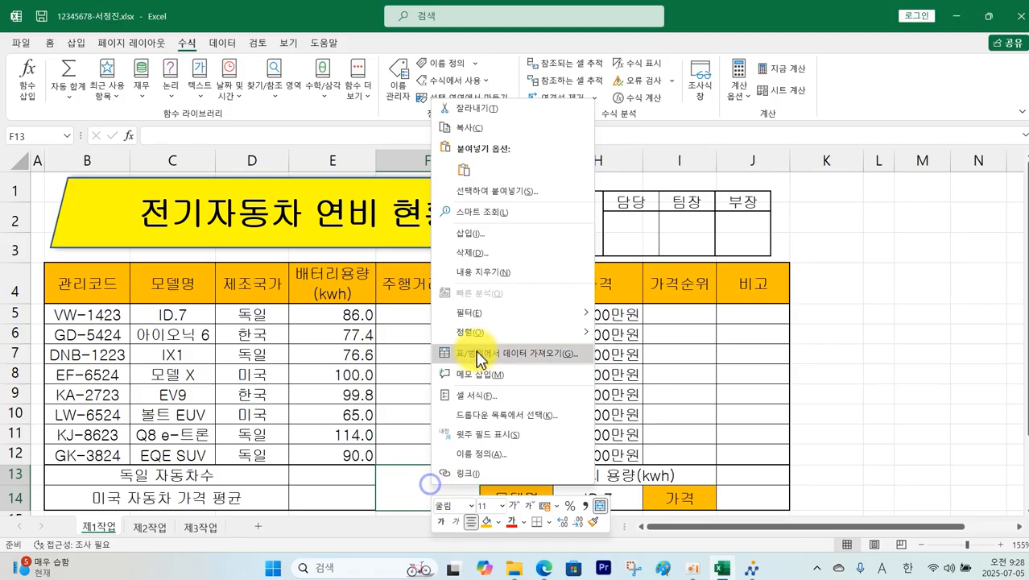
{"action": "left_click", "coordinate": [481, 395]}
{"action": "left_click", "coordinate": [448, 186]}
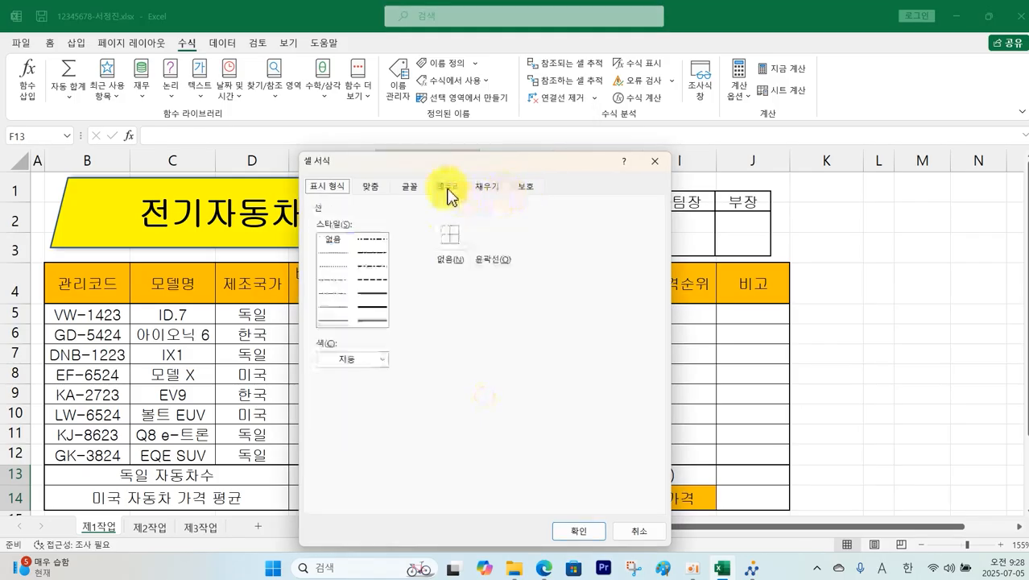
{"action": "left_click", "coordinate": [417, 385]}
{"action": "left_click", "coordinate": [568, 380]}
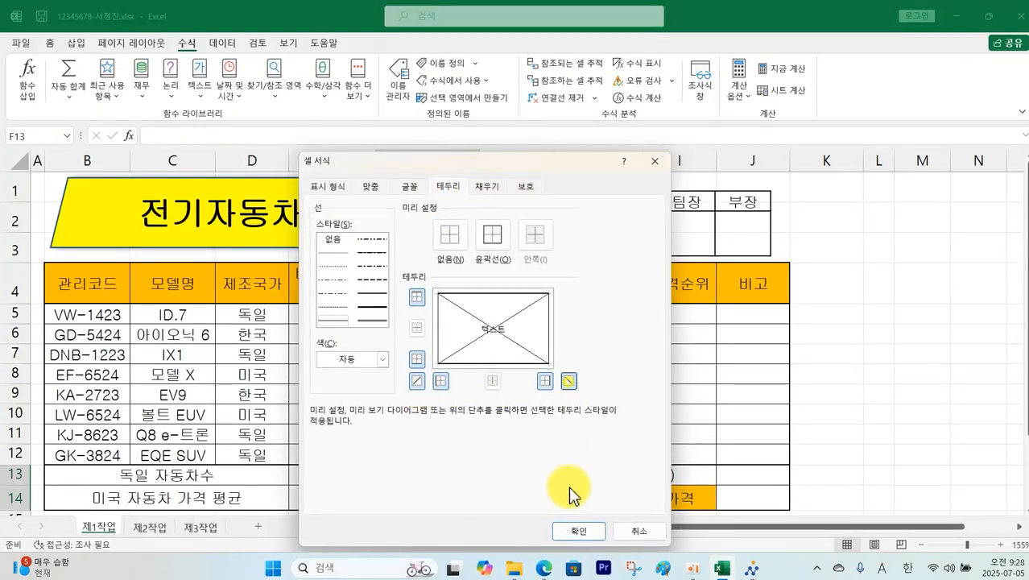
{"action": "left_click", "coordinate": [579, 530]}
{"action": "left_click", "coordinate": [915, 398]}
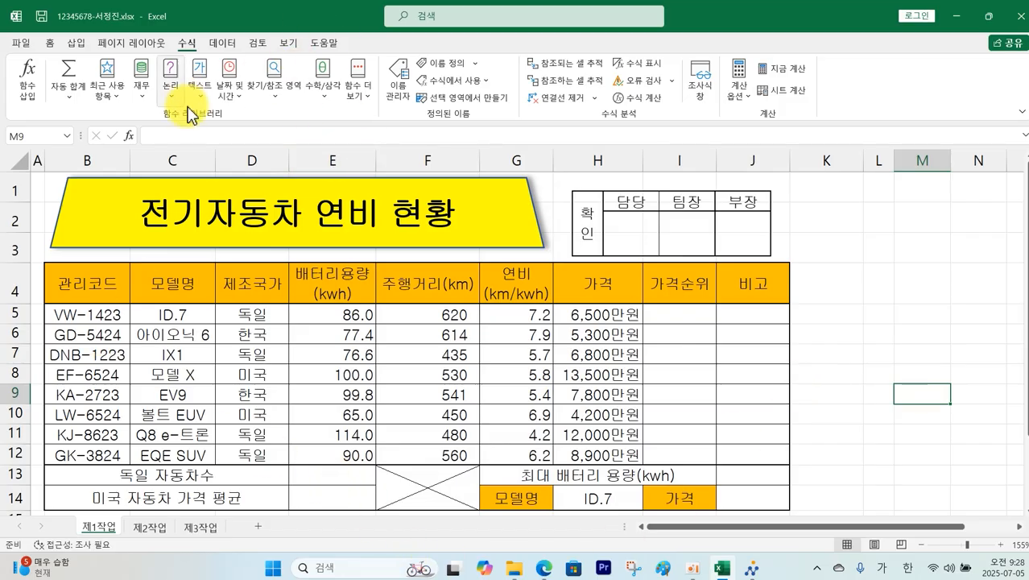
{"action": "left_click", "coordinate": [545, 568]}
{"action": "scroll", "coordinate": [557, 460], "scroll_direction": "down", "scroll_amount": 5}
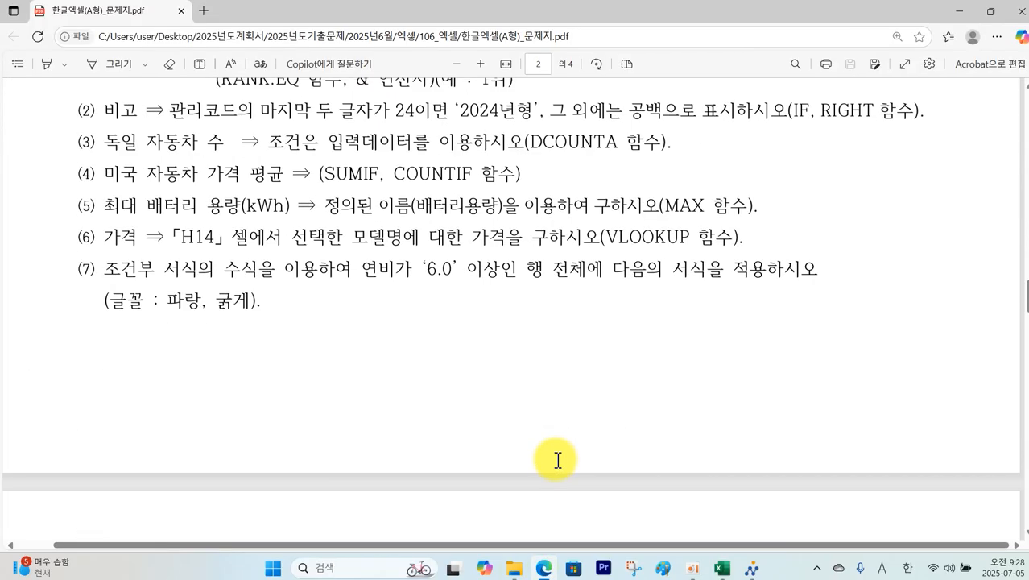
{"action": "scroll", "coordinate": [557, 460], "scroll_direction": "up", "scroll_amount": 1}
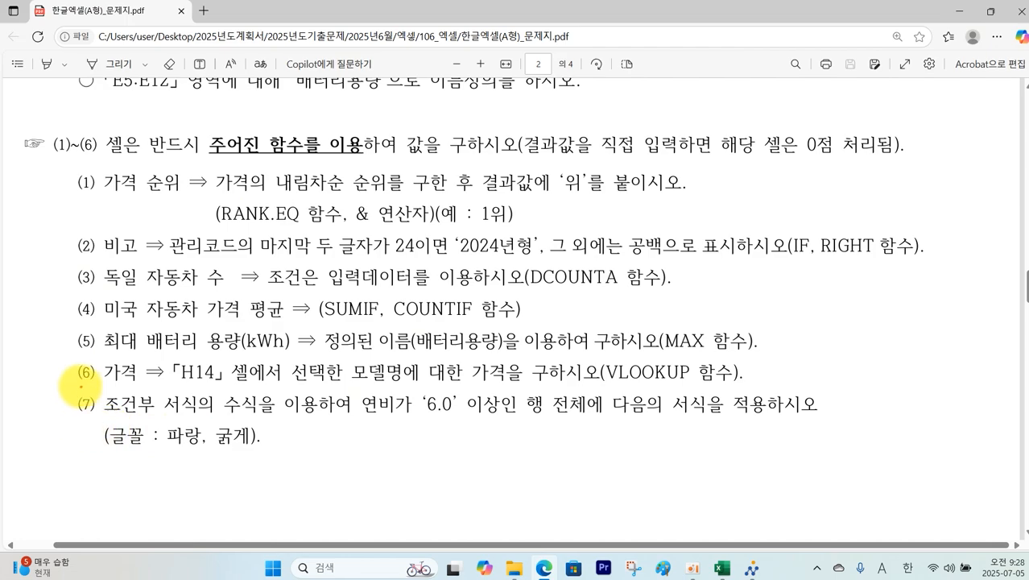
{"action": "mouse_move", "coordinate": [79, 385]}
{"action": "left_mouse_down"}
{"action": "mouse_move", "coordinate": [211, 458]}
{"action": "mouse_move", "coordinate": [855, 457]}
{"action": "left_mouse_up"}
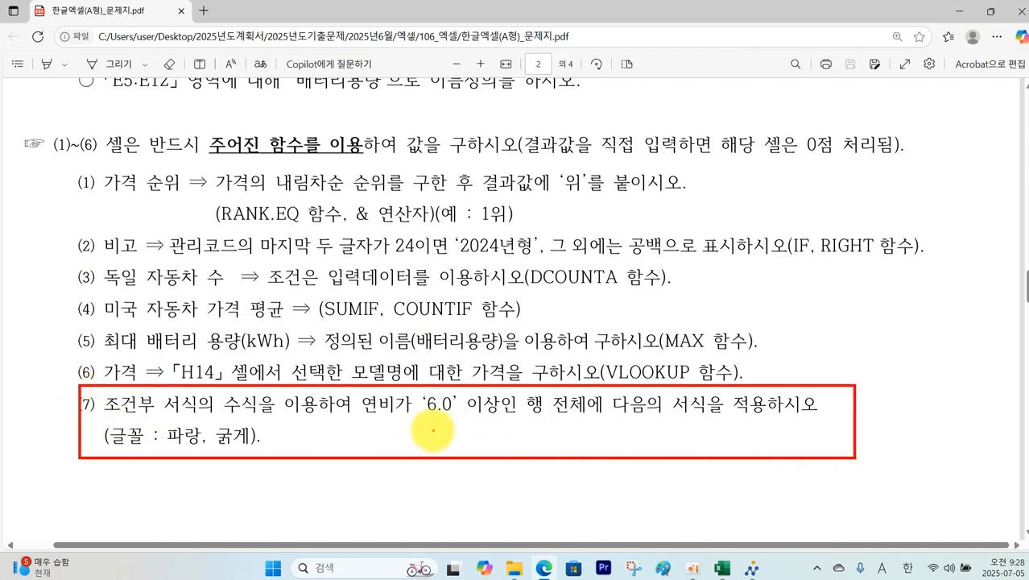
{"action": "mouse_move", "coordinate": [433, 431]}
{"action": "left_mouse_down"}
{"action": "mouse_move", "coordinate": [437, 472]}
{"action": "mouse_move", "coordinate": [575, 457]}
{"action": "left_mouse_up"}
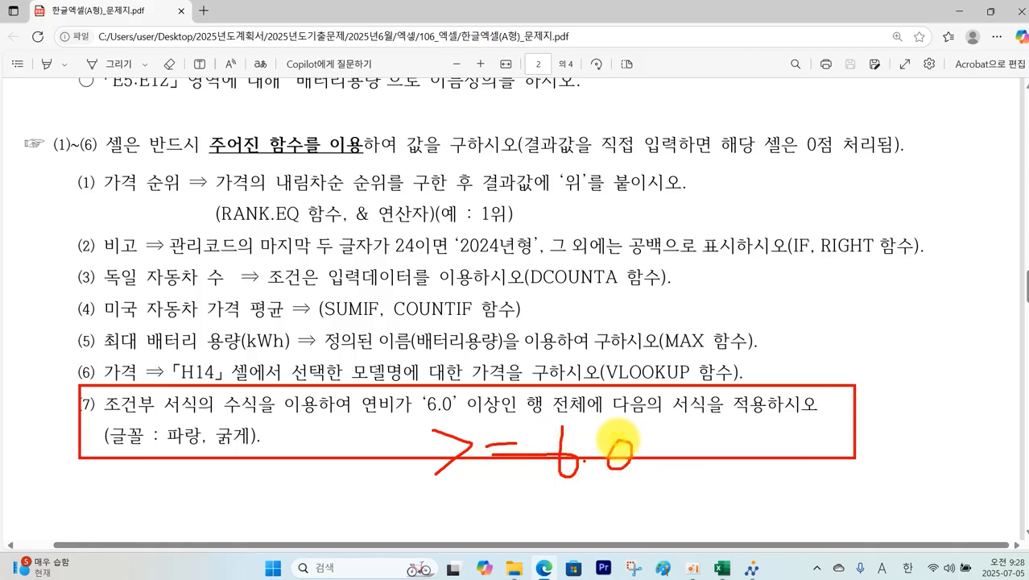
{"action": "mouse_move", "coordinate": [226, 459]}
{"action": "left_mouse_down"}
{"action": "mouse_move", "coordinate": [192, 400]}
{"action": "mouse_move", "coordinate": [224, 463]}
{"action": "left_mouse_up"}
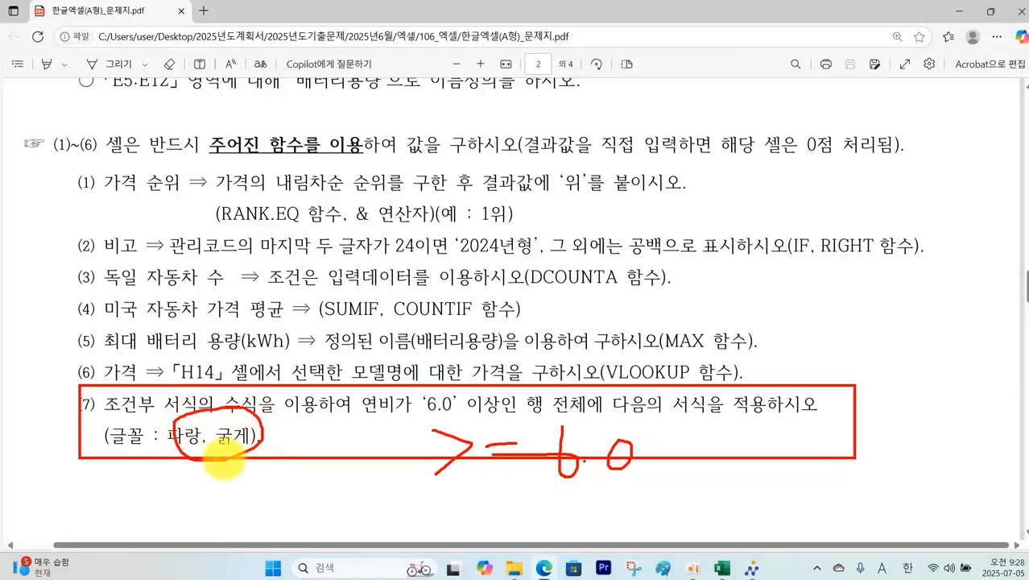
{"action": "key", "text": "Escape"}
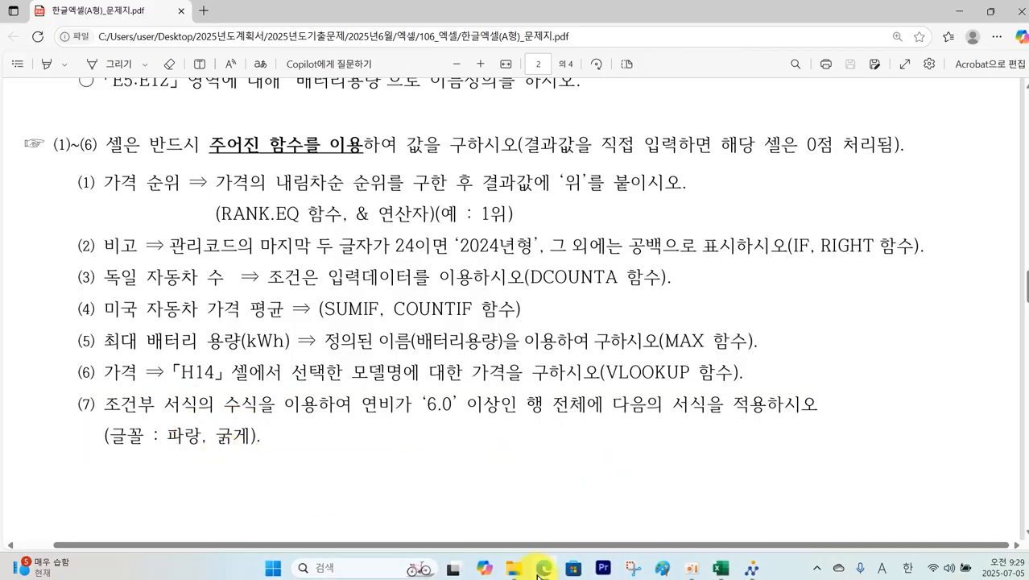
{"action": "left_click", "coordinate": [722, 574]}
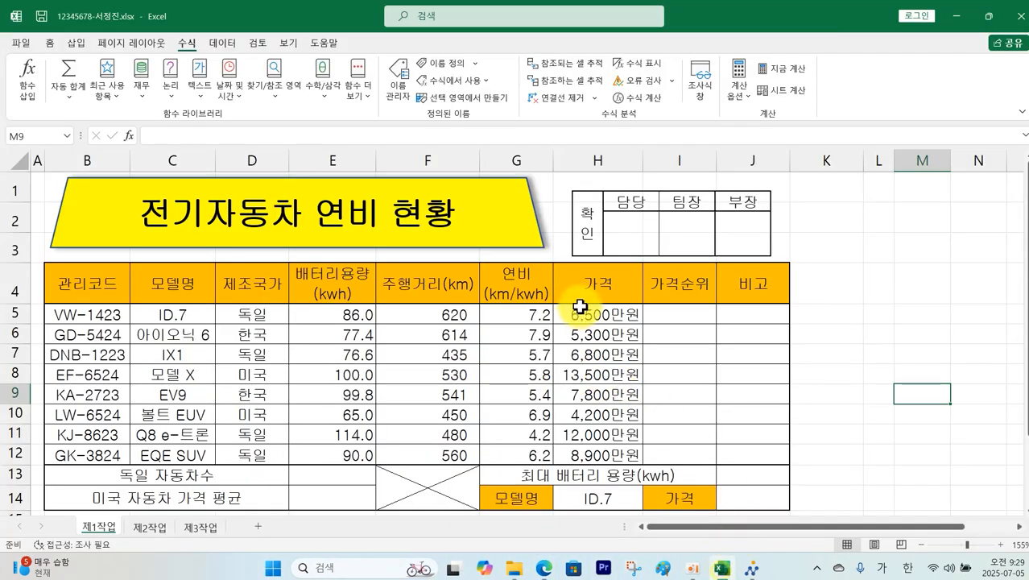
Step: Fill cell G5 (7.2) with red, then select the data rows B5:J12
{"action": "left_click", "coordinate": [525, 313]}
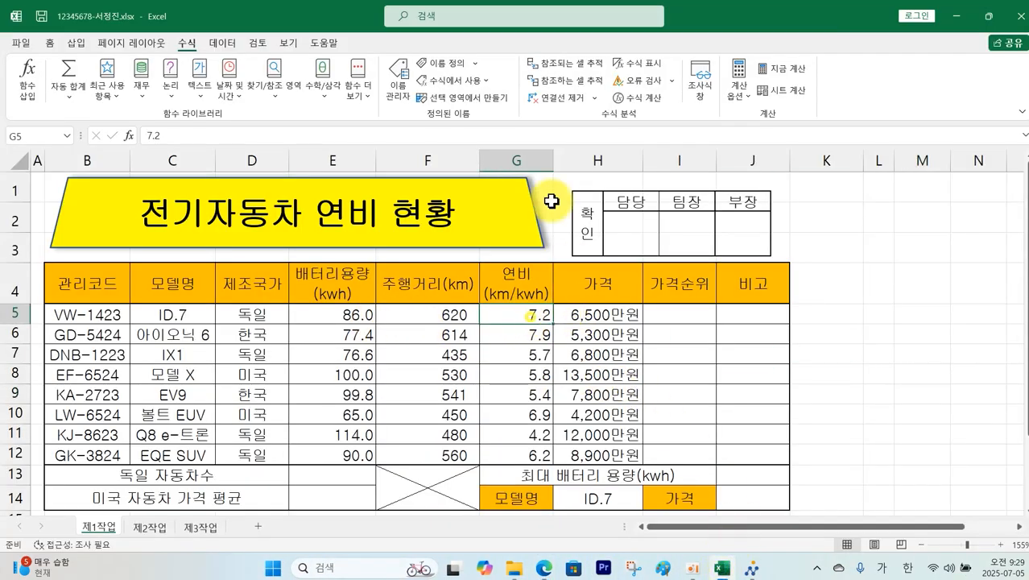
{"action": "left_click", "coordinate": [50, 45]}
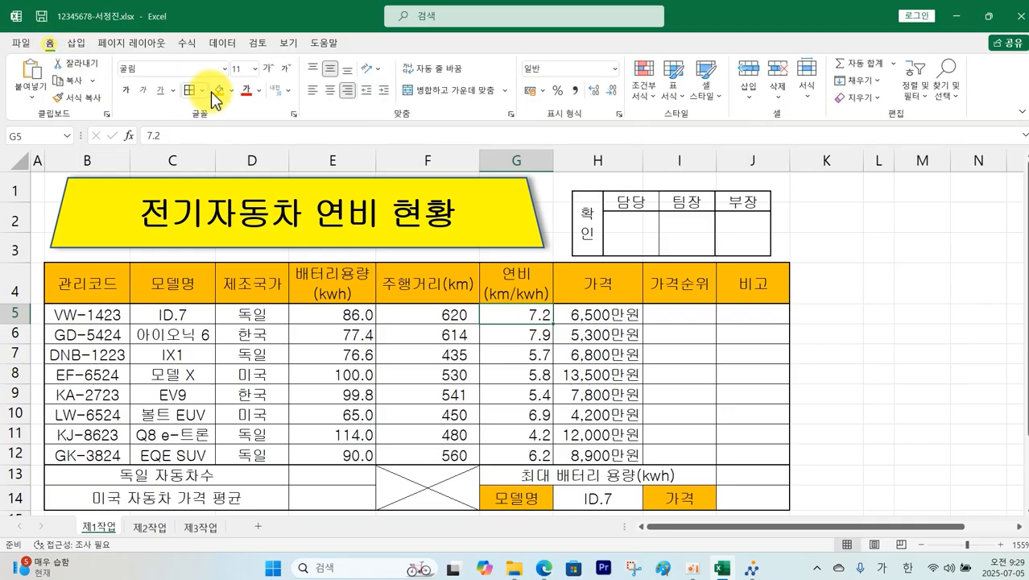
{"action": "left_click", "coordinate": [235, 92]}
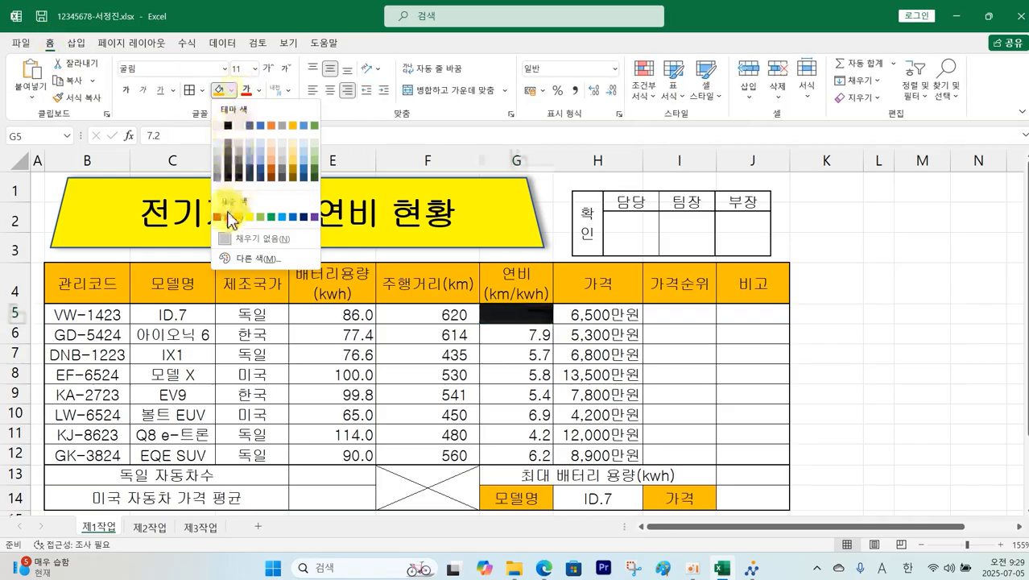
{"action": "left_click", "coordinate": [230, 182]}
{"action": "left_click", "coordinate": [908, 373]}
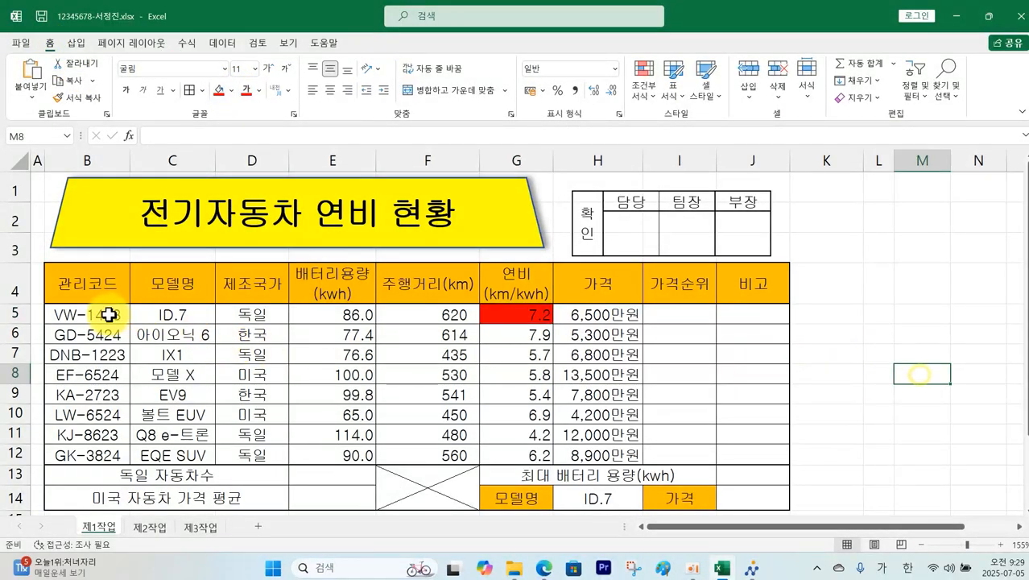
{"action": "left_click_drag", "start_coordinate": [61, 314], "coordinate": [743, 457]}
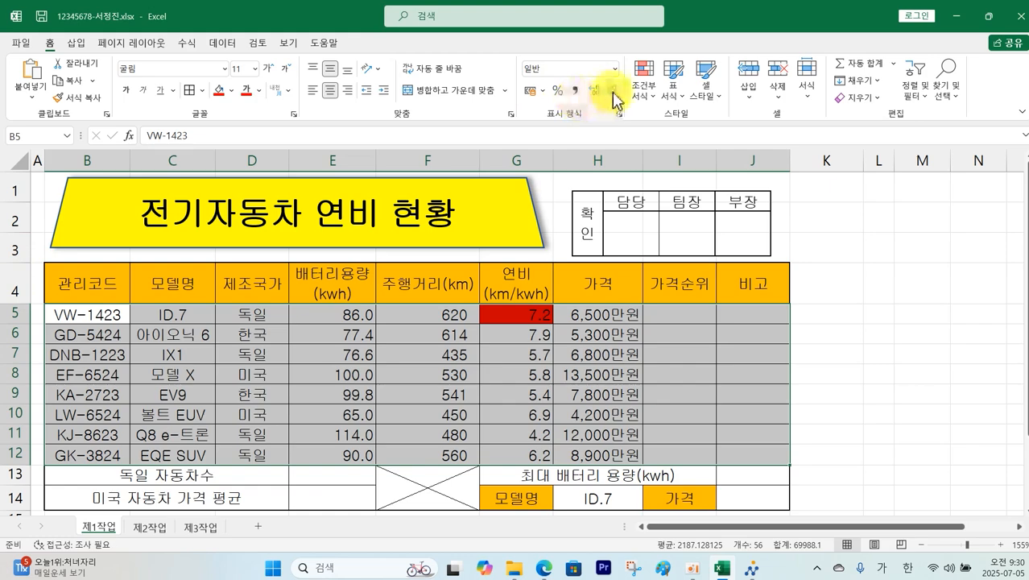
Step: Create a new formula-based conditional formatting rule =$G5>=6.0 for B5:J12
{"action": "left_click", "coordinate": [641, 88]}
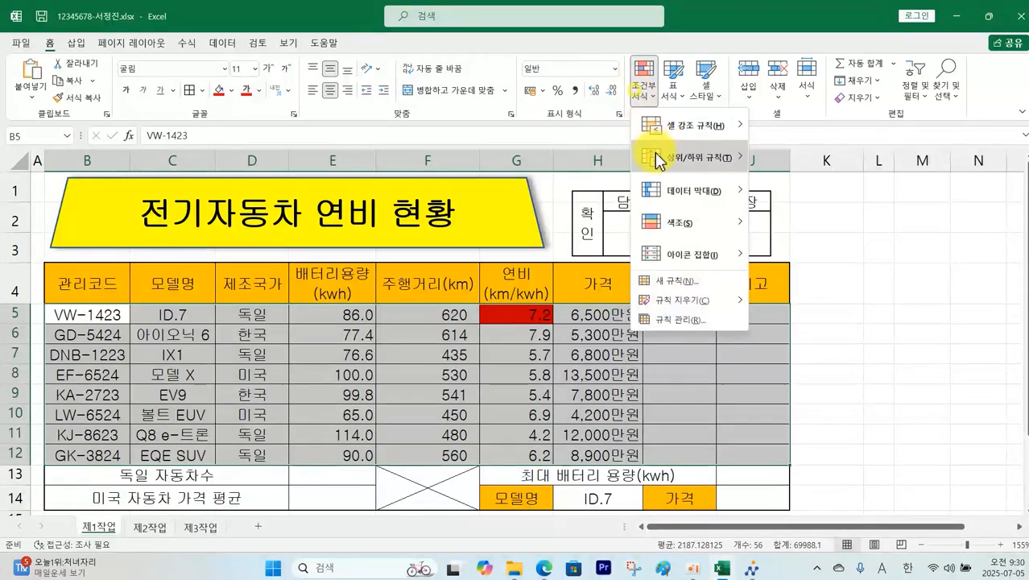
{"action": "left_click", "coordinate": [679, 281]}
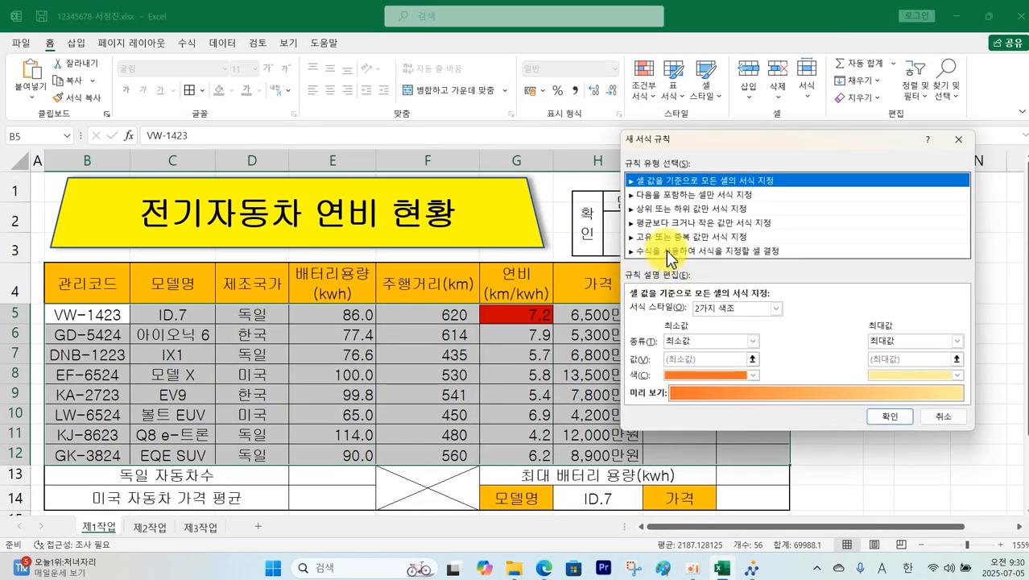
{"action": "left_click", "coordinate": [668, 250]}
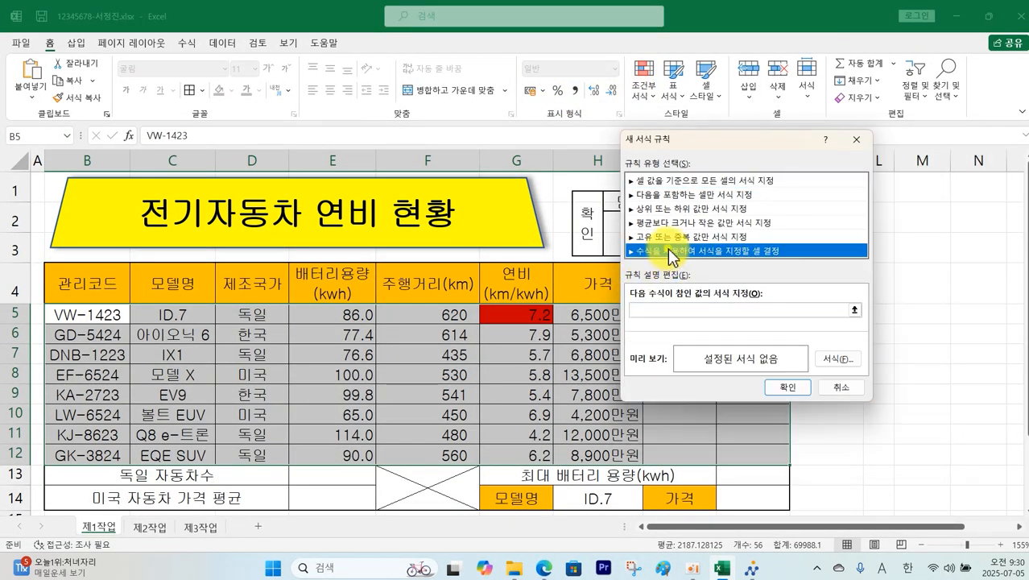
{"action": "left_click", "coordinate": [651, 311]}
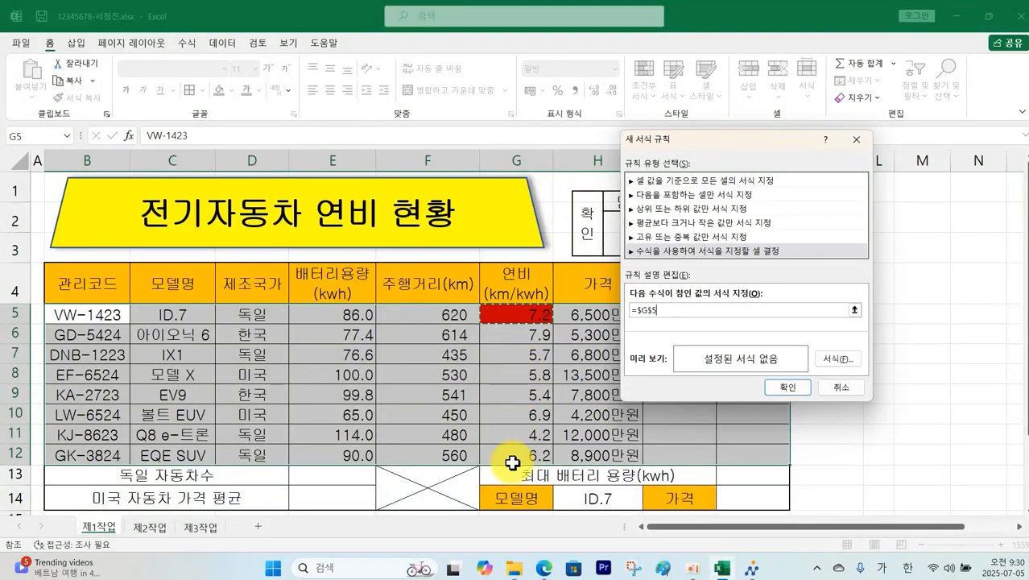
{"action": "left_click", "coordinate": [653, 311]}
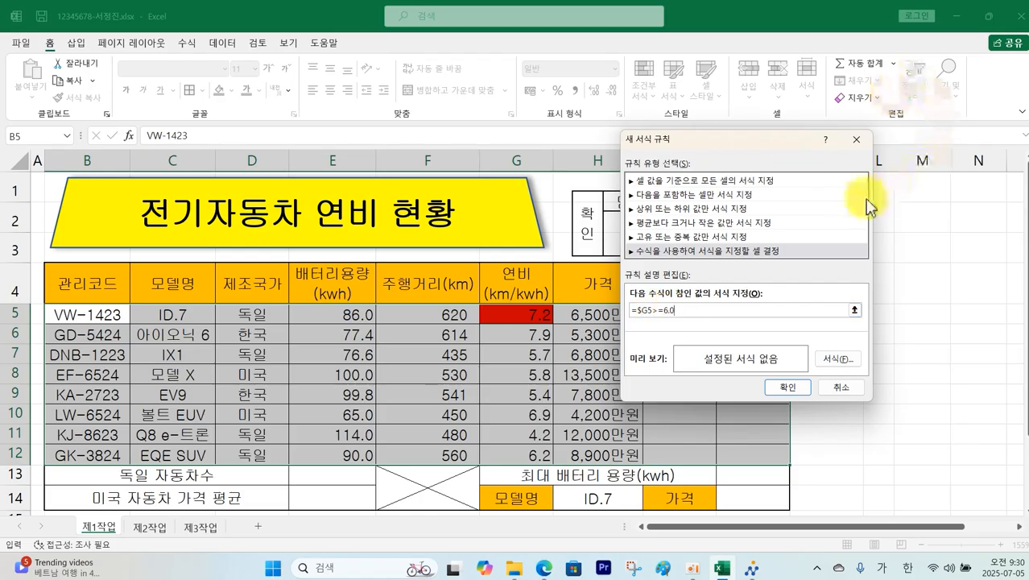
Step: Set the rule's format to bold blue font and apply it
{"action": "left_click", "coordinate": [838, 360]}
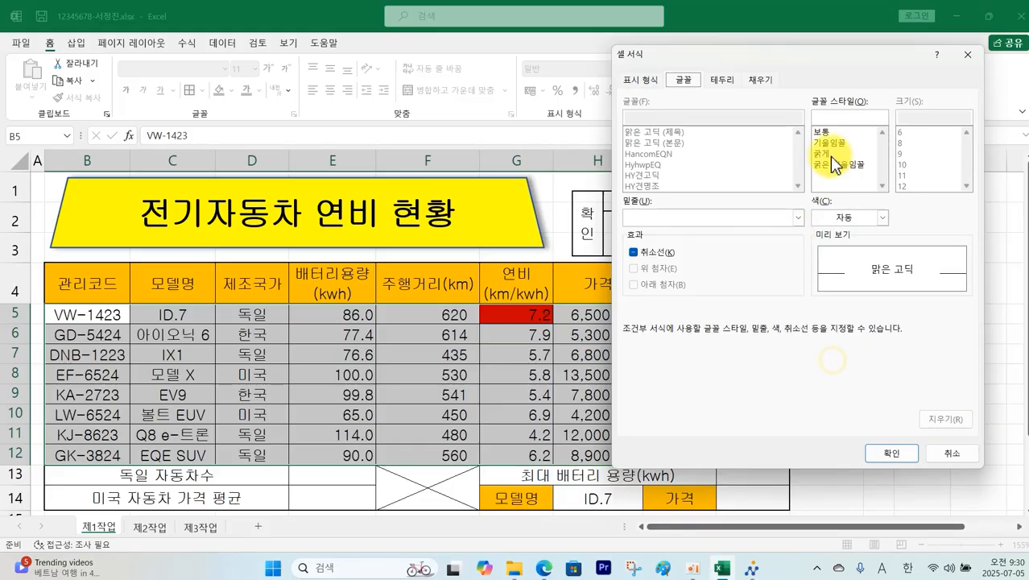
{"action": "left_click", "coordinate": [837, 153]}
{"action": "left_click", "coordinate": [882, 219]}
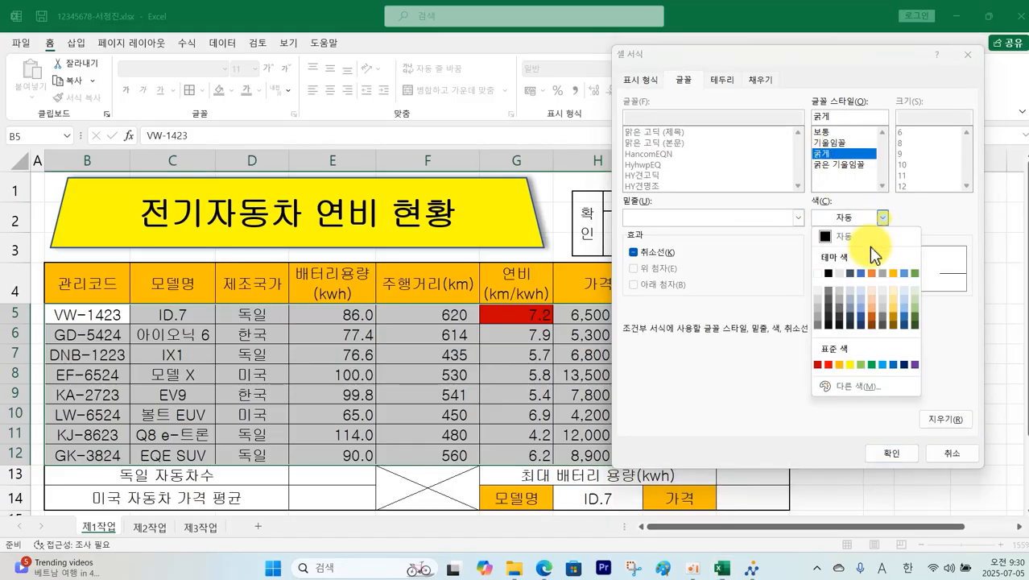
{"action": "left_click", "coordinate": [894, 365]}
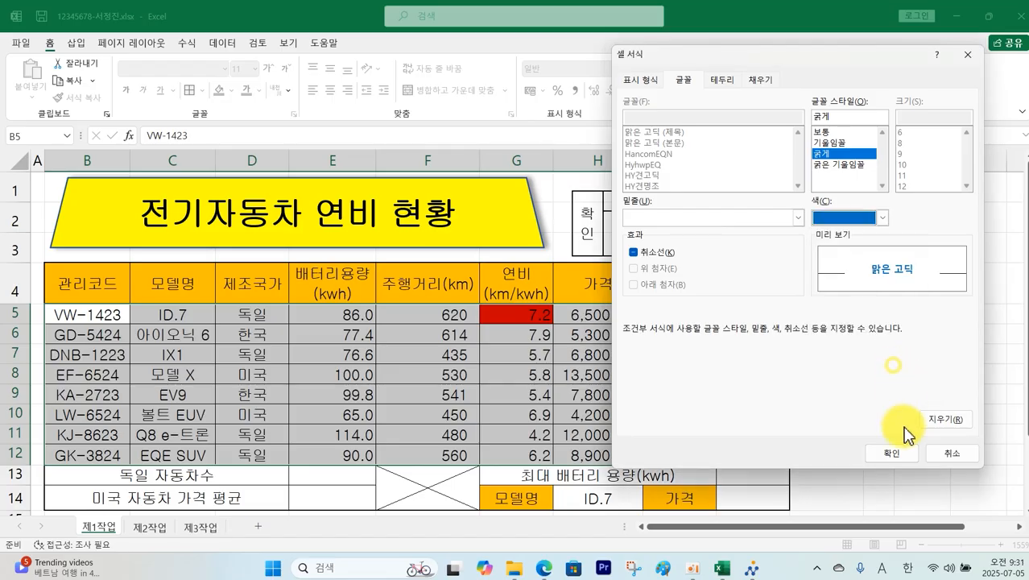
{"action": "left_click", "coordinate": [892, 453]}
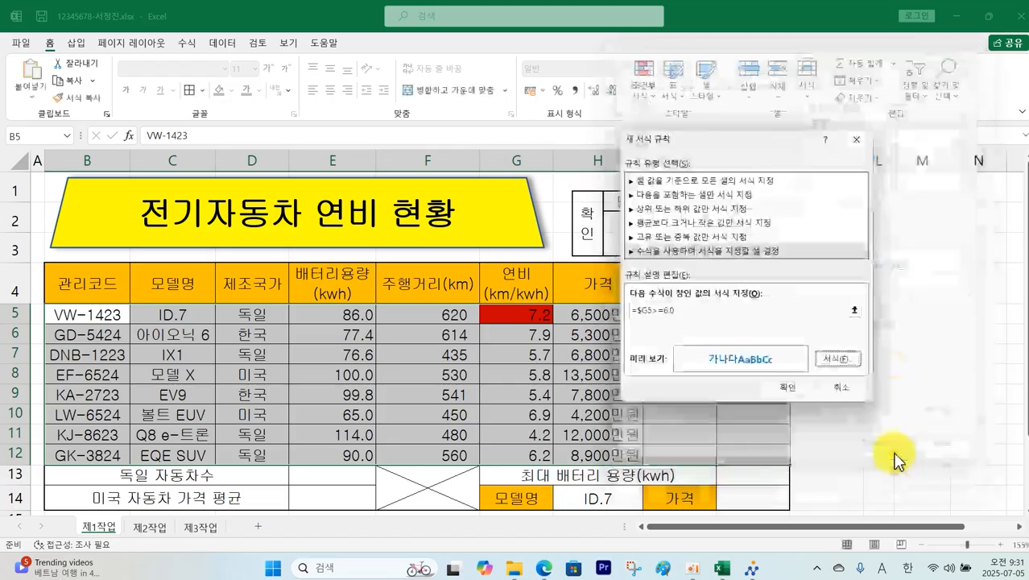
{"action": "left_click", "coordinate": [783, 388]}
{"action": "left_click", "coordinate": [908, 366]}
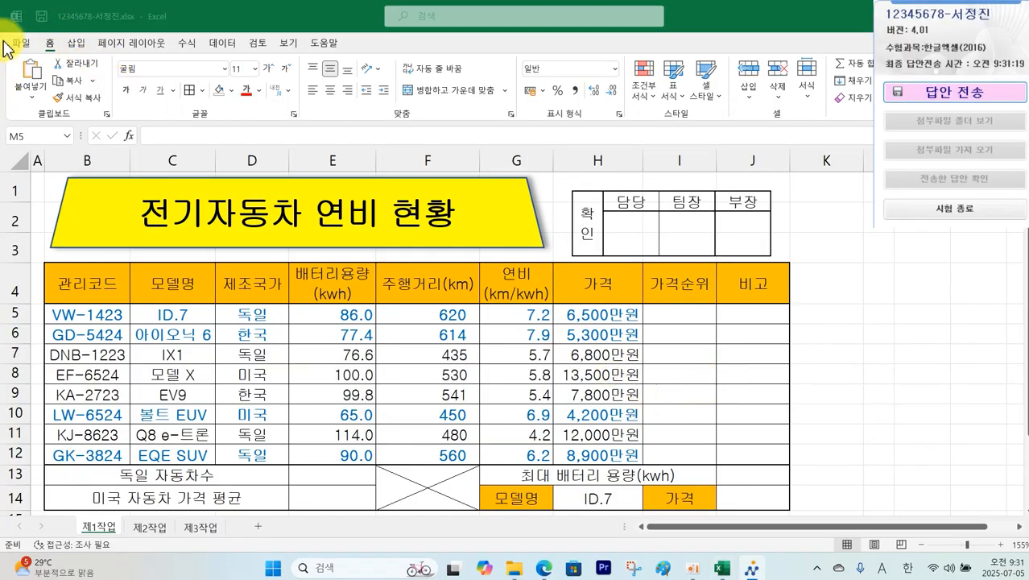
Step: Save the workbook and send the answer file to the exam PC via the exam client
{"action": "left_click", "coordinate": [42, 19]}
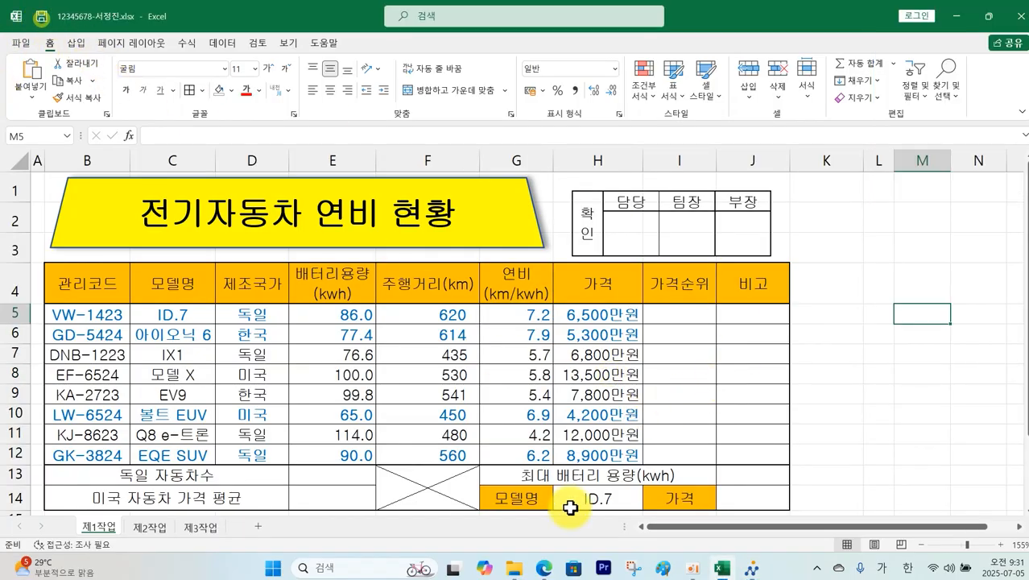
{"action": "left_click", "coordinate": [751, 569]}
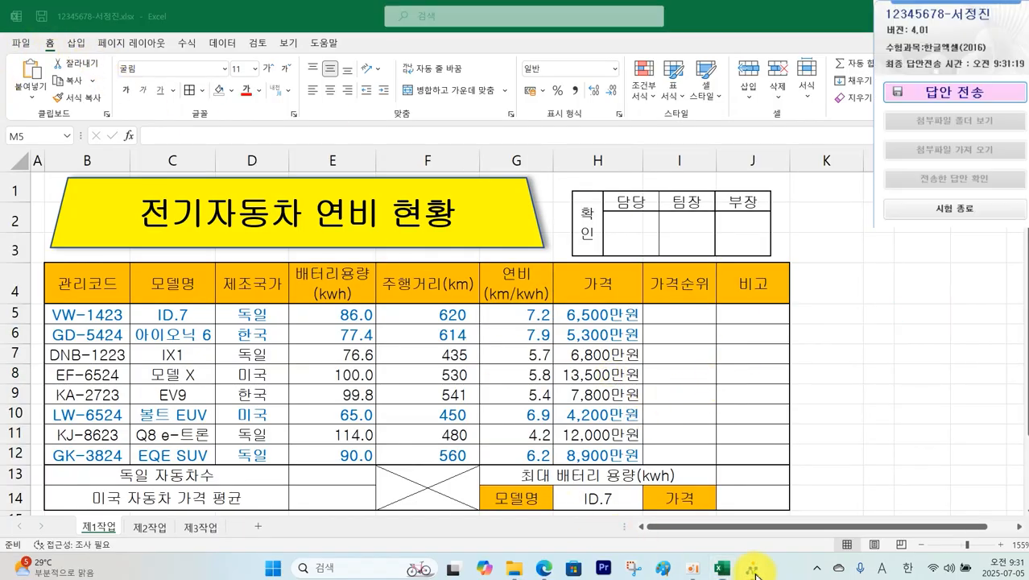
{"action": "left_click", "coordinate": [910, 93]}
{"action": "left_click", "coordinate": [528, 330]}
{"action": "left_click", "coordinate": [533, 376]}
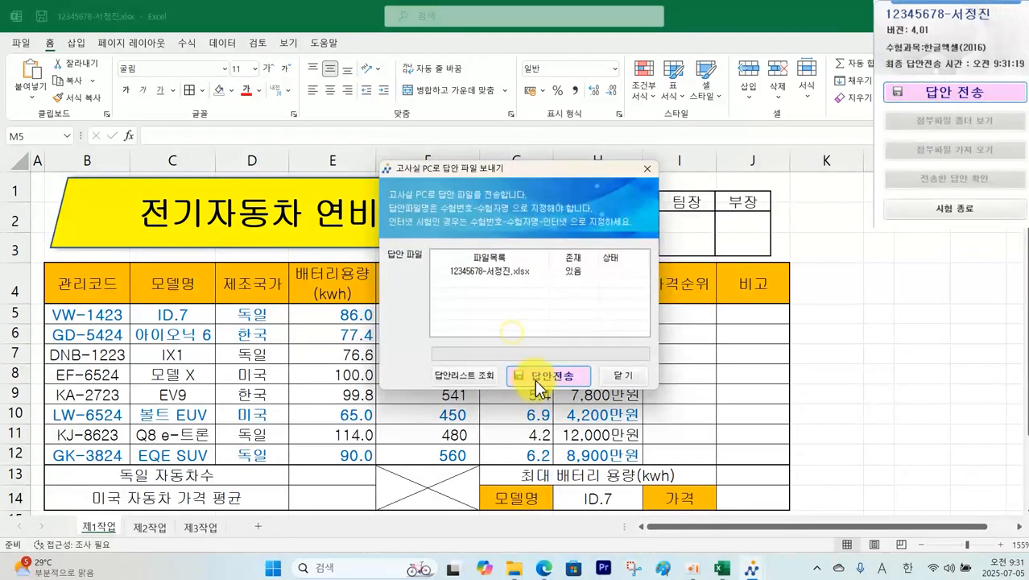
{"action": "left_click", "coordinate": [546, 321]}
{"action": "left_click", "coordinate": [624, 375]}
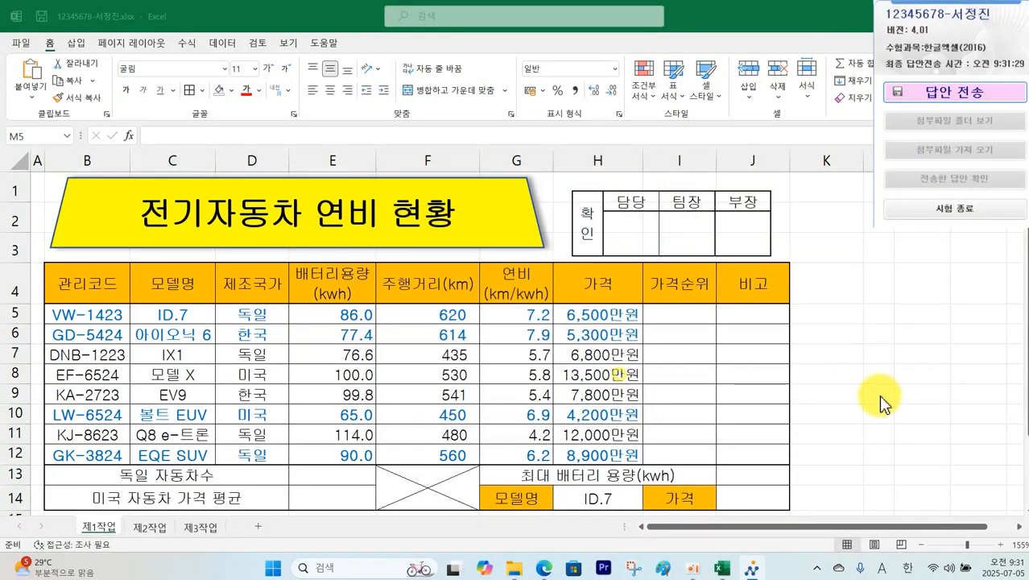
{"action": "left_click", "coordinate": [880, 395]}
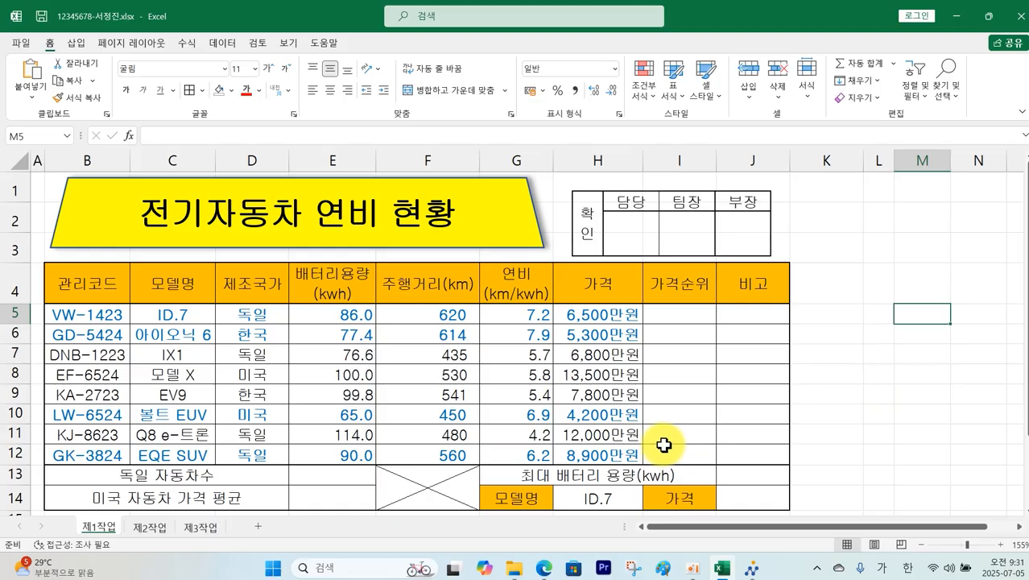
{"action": "scroll", "coordinate": [666, 442], "scroll_direction": "down", "scroll_amount": 3}
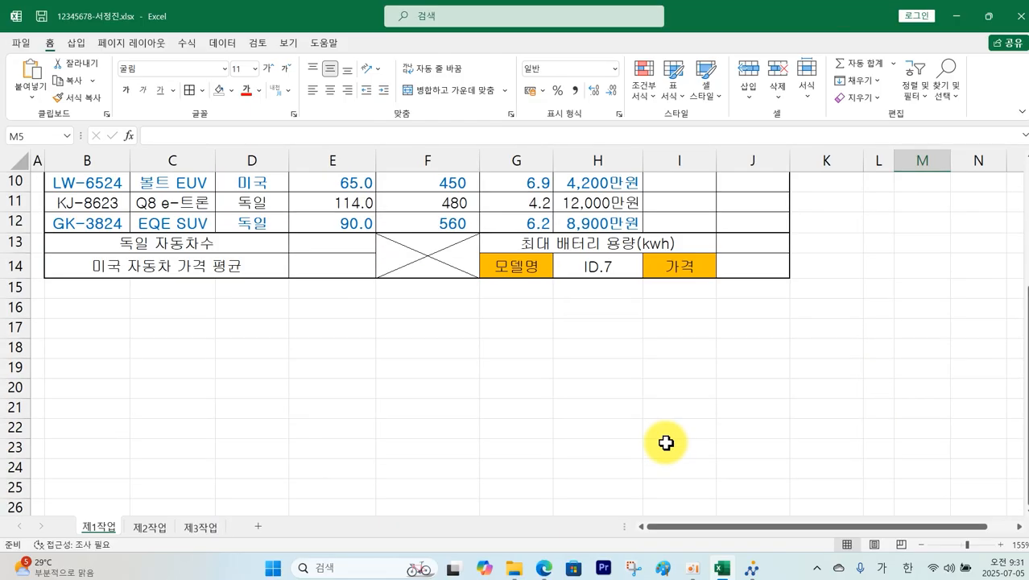
{"action": "scroll", "coordinate": [666, 442], "scroll_direction": "up", "scroll_amount": 1}
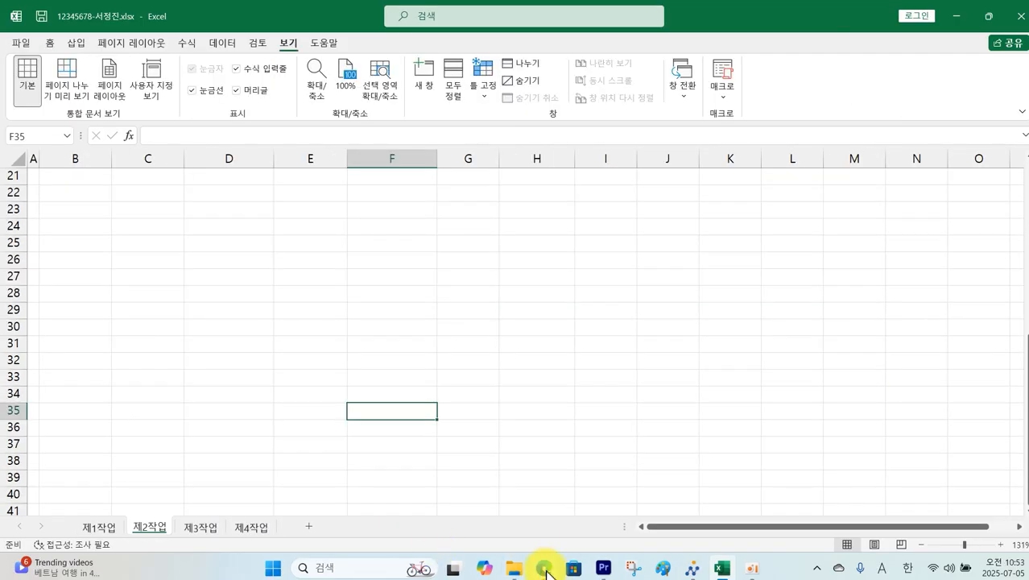
Step: Review page 3's 제2작업 instructions: copy to B2, 고급 필터 and 표 서식
{"action": "left_click", "coordinate": [545, 568]}
{"action": "scroll", "coordinate": [274, 262], "scroll_direction": "down", "scroll_amount": 4}
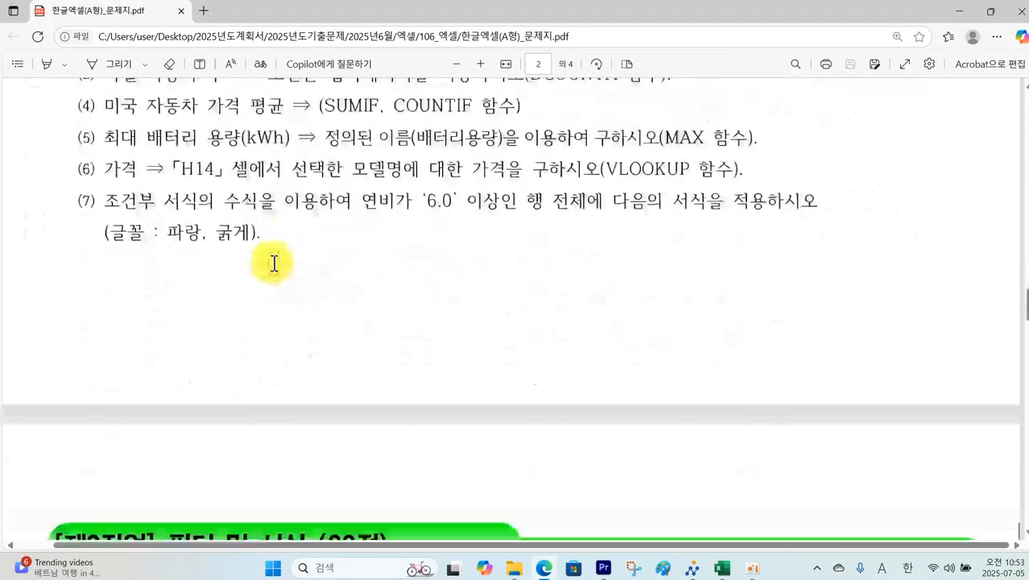
{"action": "scroll", "coordinate": [274, 262], "scroll_direction": "down", "scroll_amount": 7}
{"action": "scroll", "coordinate": [274, 263], "scroll_direction": "up", "scroll_amount": 1}
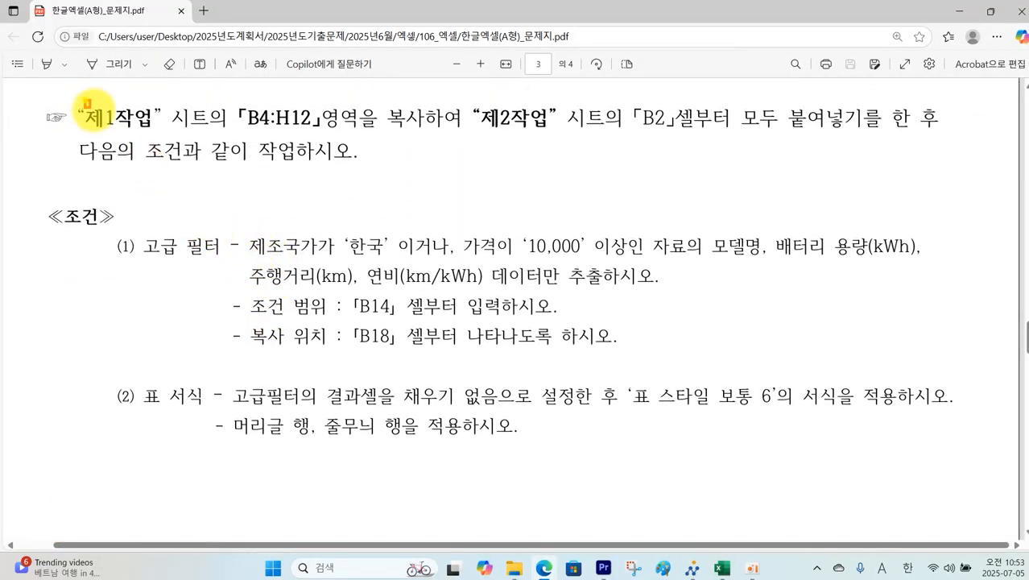
{"action": "mouse_move", "coordinate": [87, 103]}
{"action": "left_mouse_down"}
{"action": "mouse_move", "coordinate": [315, 136]}
{"action": "mouse_move", "coordinate": [935, 136]}
{"action": "left_mouse_up"}
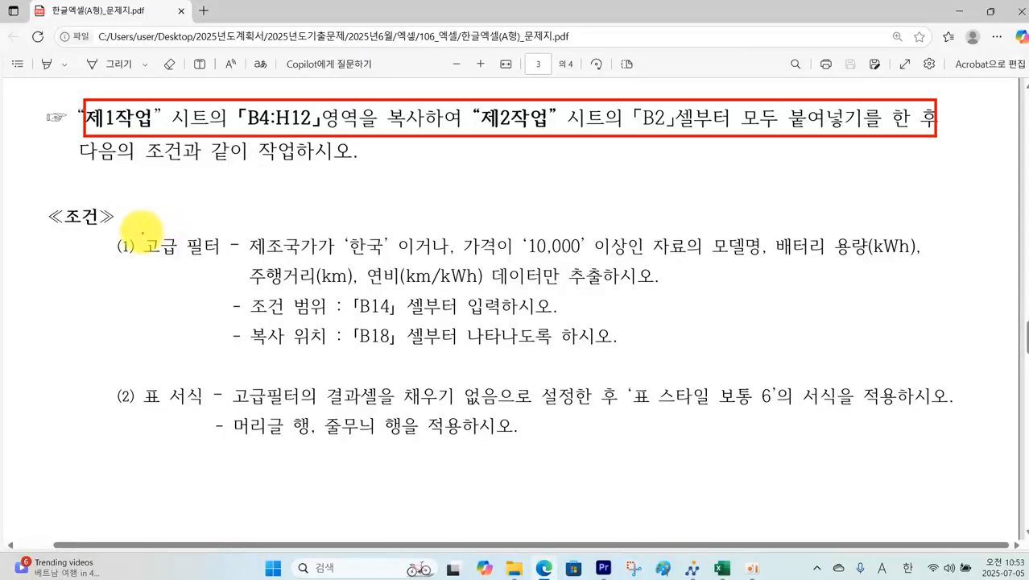
{"action": "left_click_drag", "start_coordinate": [141, 233], "coordinate": [233, 271]}
{"action": "left_click_drag", "start_coordinate": [143, 373], "coordinate": [216, 417]}
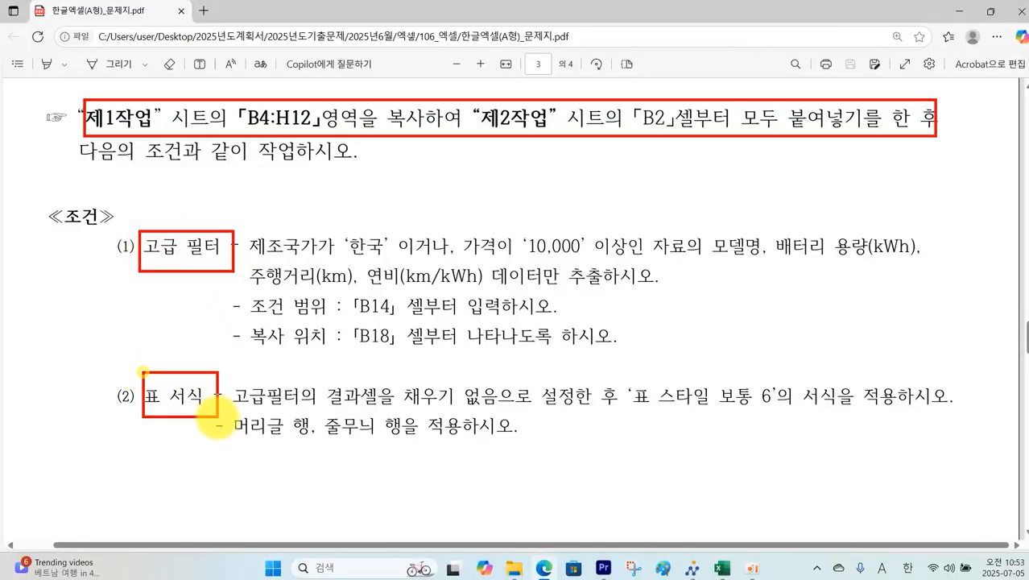
{"action": "key", "text": "Escape"}
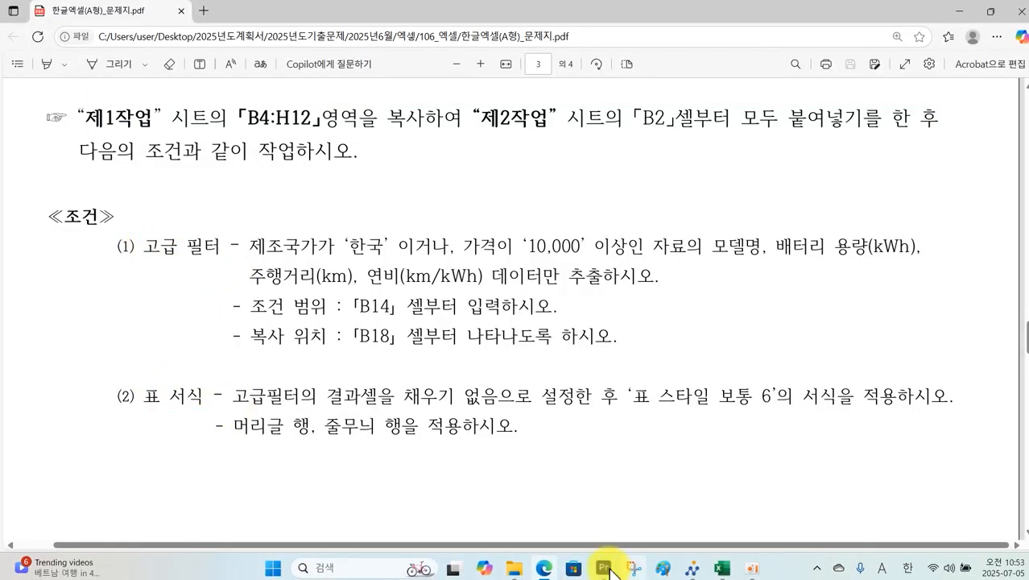
Step: Copy the 제1작업 vehicle table B4:H12 and paste it into the 제2작업 sheet at B2
{"action": "left_click", "coordinate": [716, 570]}
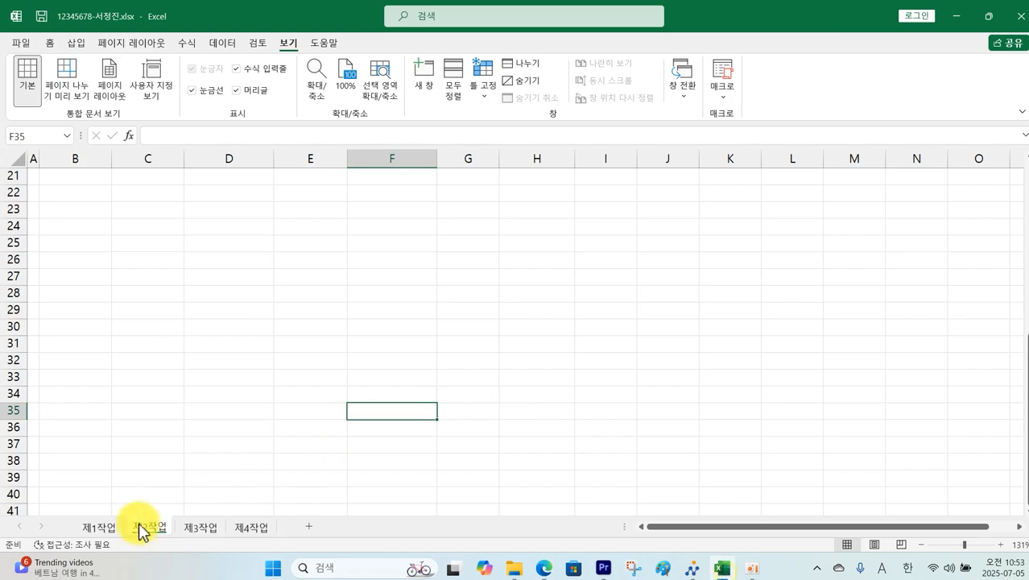
{"action": "left_click", "coordinate": [95, 531]}
{"action": "left_click_drag", "start_coordinate": [85, 284], "coordinate": [590, 448]}
{"action": "key", "text": "ctrl+c"}
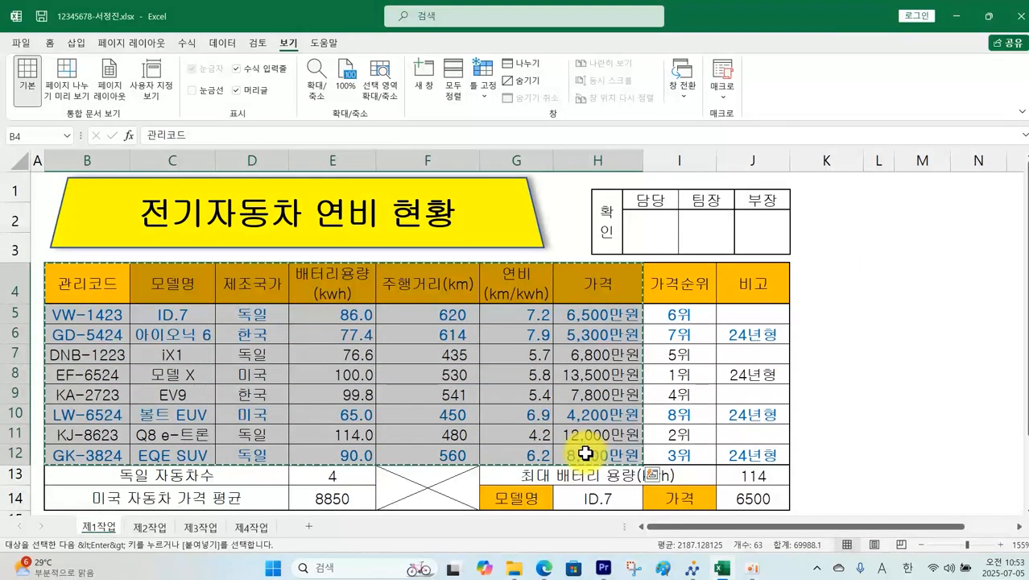
{"action": "left_click", "coordinate": [165, 534]}
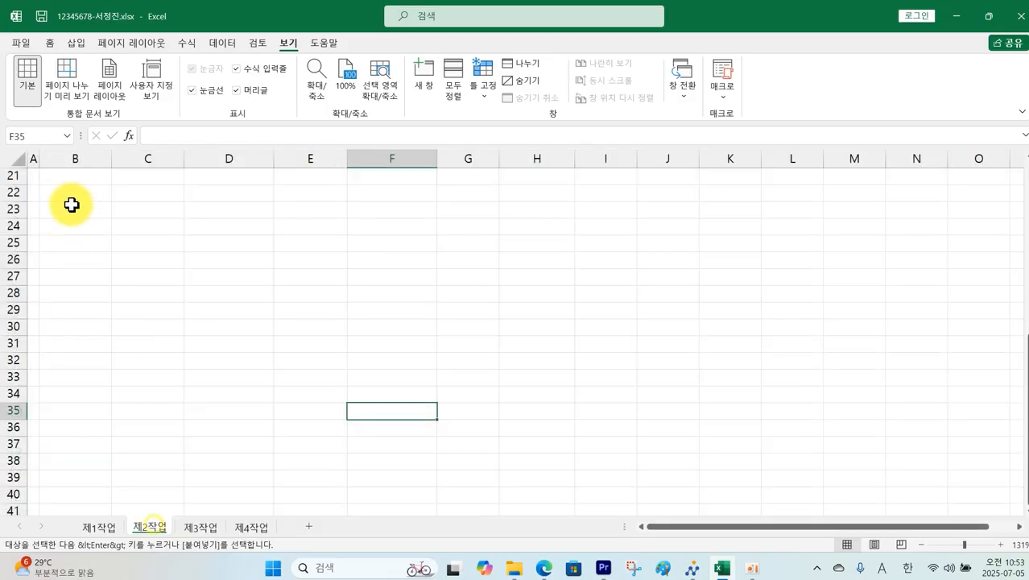
{"action": "scroll", "coordinate": [120, 210], "scroll_direction": "up", "scroll_amount": 3}
{"action": "scroll", "coordinate": [135, 193], "scroll_direction": "up", "scroll_amount": 4}
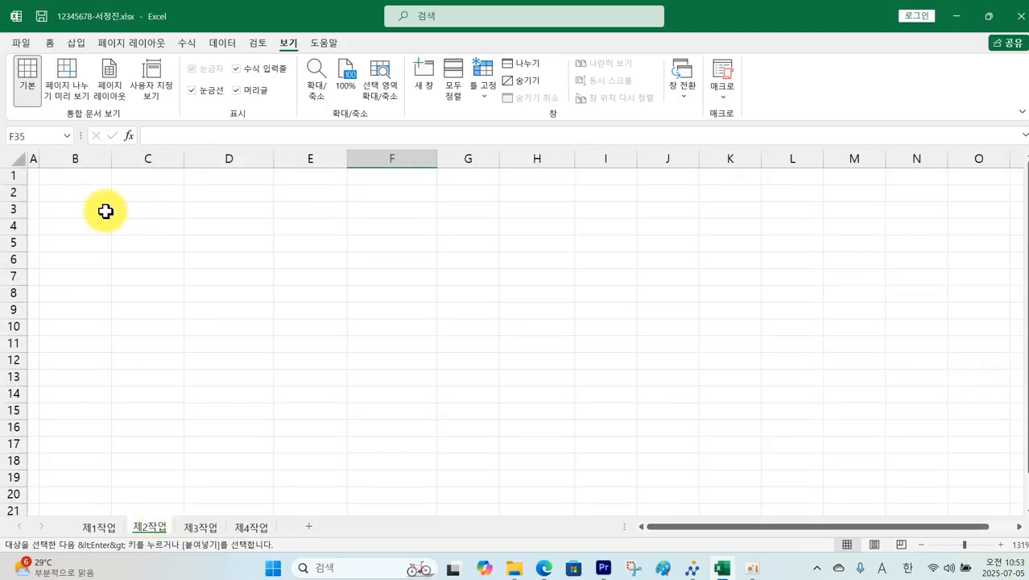
{"action": "left_click", "coordinate": [70, 192]}
{"action": "key", "text": "ctrl+v"}
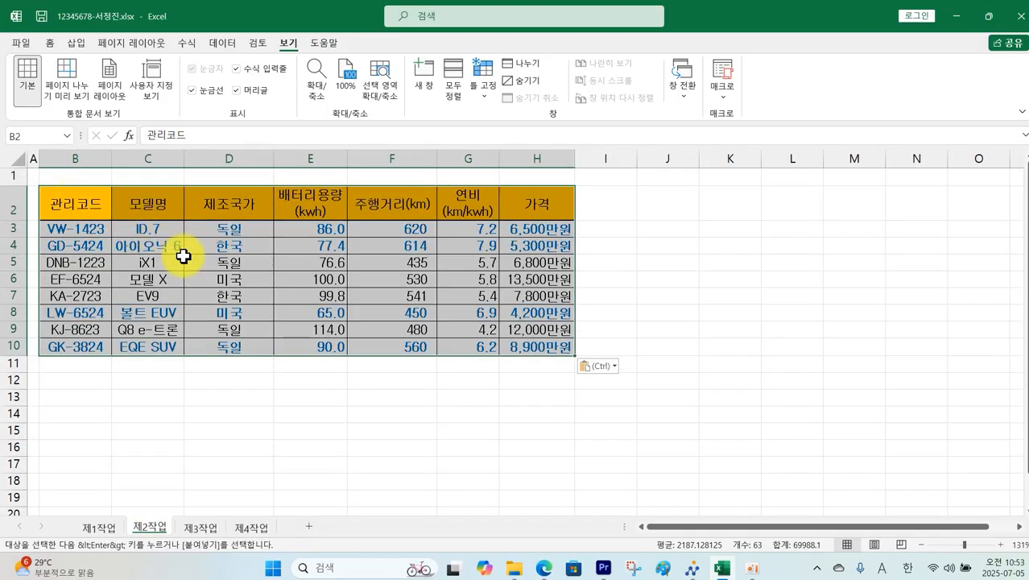
{"action": "left_click", "coordinate": [232, 407]}
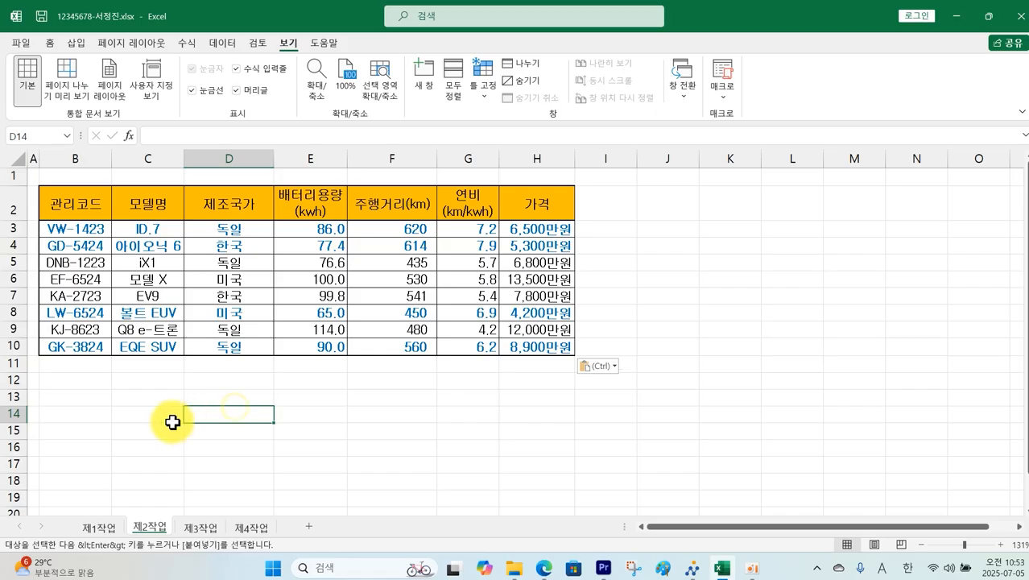
Step: Annotate the exam PDF's filter criteria: 한국 OR price >=10000
{"action": "mouse_move", "coordinate": [546, 570]}
{"action": "left_click", "coordinate": [541, 525]}
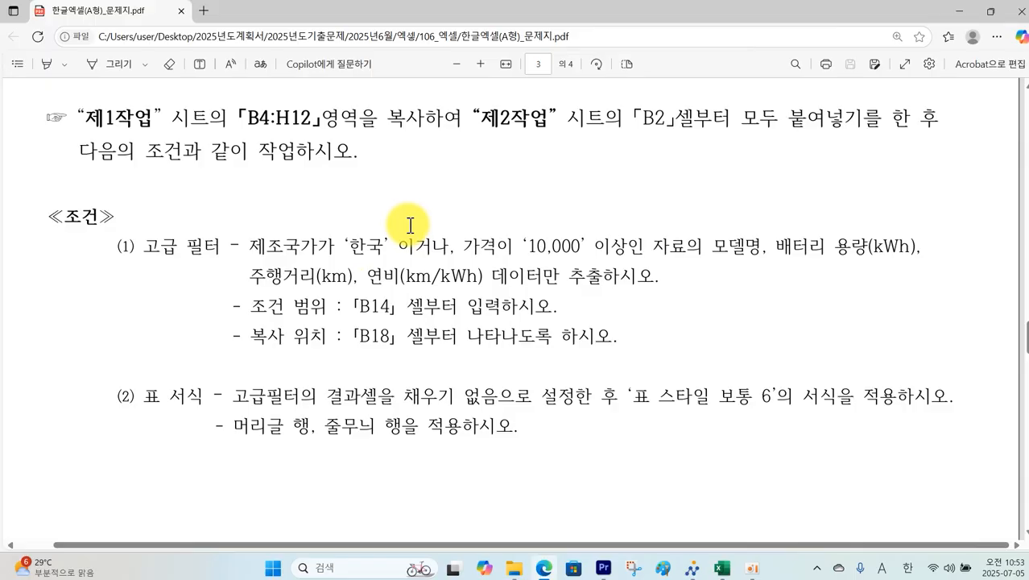
{"action": "mouse_move", "coordinate": [399, 187]}
{"action": "left_mouse_down"}
{"action": "mouse_move", "coordinate": [417, 180]}
{"action": "mouse_move", "coordinate": [431, 206]}
{"action": "left_mouse_up"}
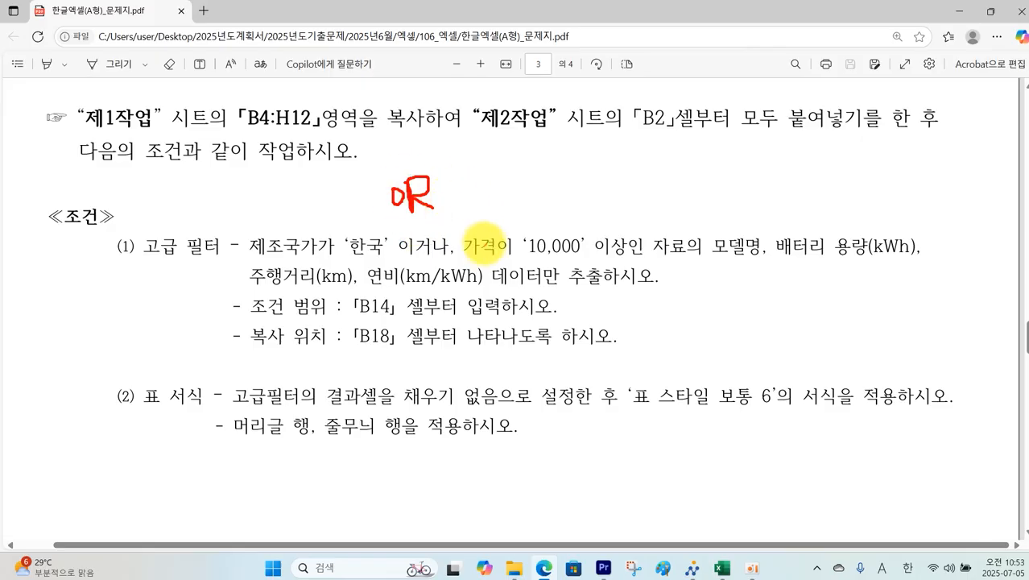
{"action": "left_click_drag", "start_coordinate": [465, 258], "coordinate": [577, 257]}
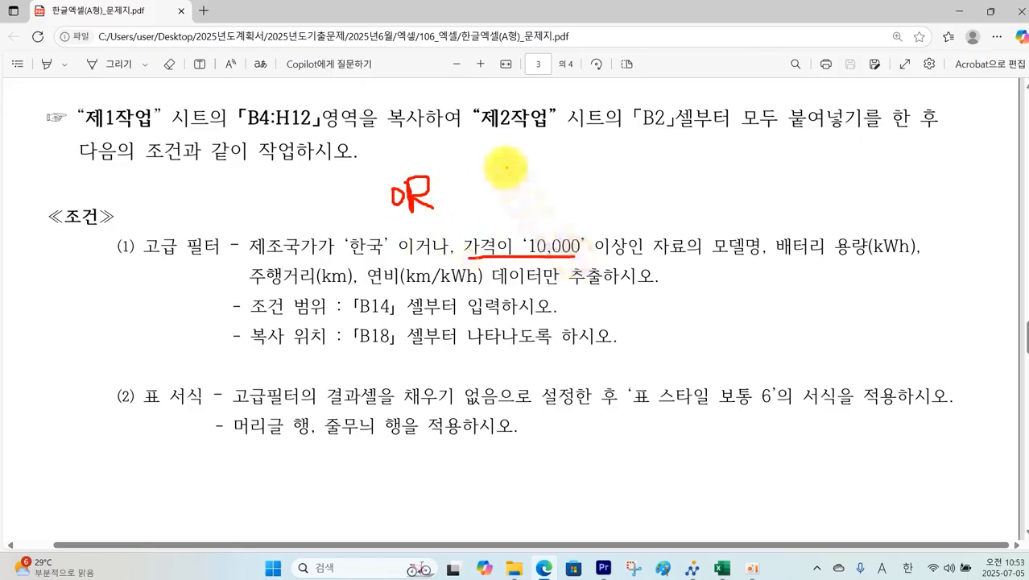
{"action": "mouse_move", "coordinate": [505, 167]}
{"action": "left_mouse_down"}
{"action": "mouse_move", "coordinate": [532, 208]}
{"action": "mouse_move", "coordinate": [579, 179]}
{"action": "mouse_move", "coordinate": [590, 203]}
{"action": "left_mouse_up"}
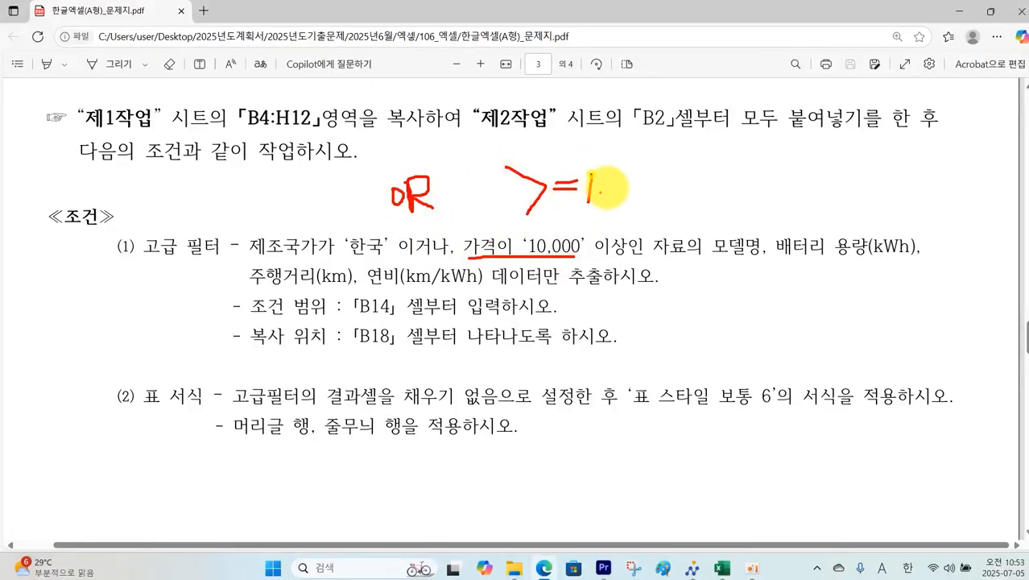
{"action": "mouse_move", "coordinate": [616, 171]}
{"action": "left_mouse_down"}
{"action": "mouse_move", "coordinate": [620, 189]}
{"action": "mouse_move", "coordinate": [681, 186]}
{"action": "left_mouse_up"}
Step: Tick the 모델명, 배터리용량, 주행거리 and 연비 fields and circle B14/B18, then clear the ink
{"action": "left_click_drag", "start_coordinate": [732, 273], "coordinate": [750, 231]}
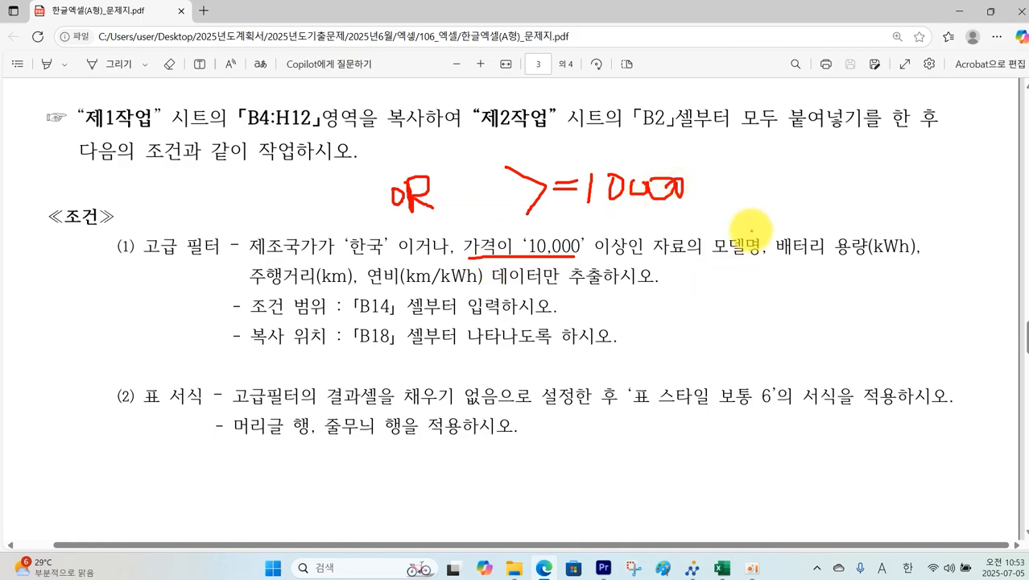
{"action": "left_click_drag", "start_coordinate": [812, 272], "coordinate": [841, 227]}
{"action": "left_click_drag", "start_coordinate": [274, 293], "coordinate": [299, 259]}
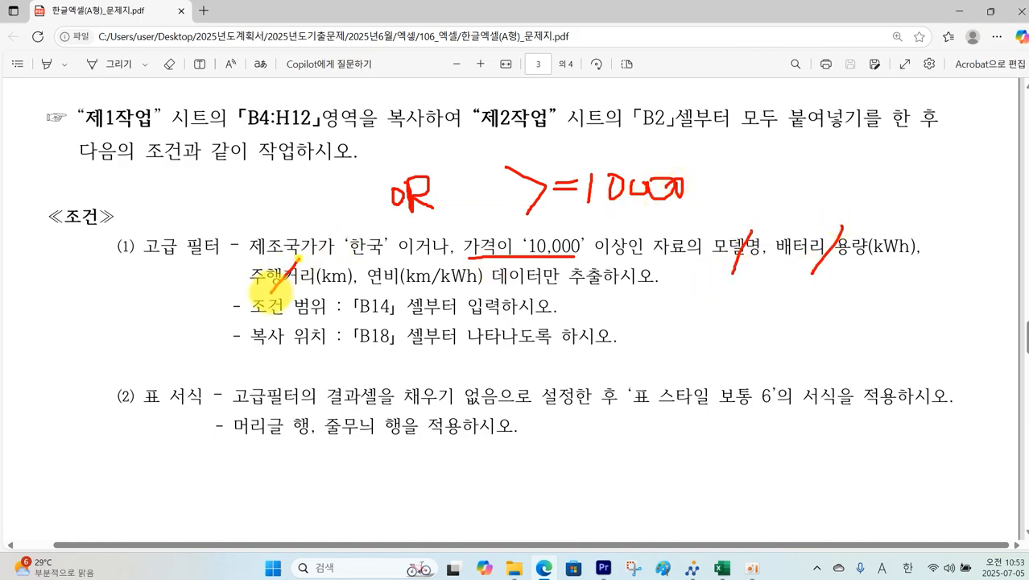
{"action": "left_click_drag", "start_coordinate": [372, 288], "coordinate": [404, 264]}
{"action": "mouse_move", "coordinate": [393, 317]}
{"action": "left_mouse_down"}
{"action": "mouse_move", "coordinate": [340, 306]}
{"action": "mouse_move", "coordinate": [406, 319]}
{"action": "mouse_move", "coordinate": [354, 346]}
{"action": "mouse_move", "coordinate": [400, 369]}
{"action": "left_mouse_up"}
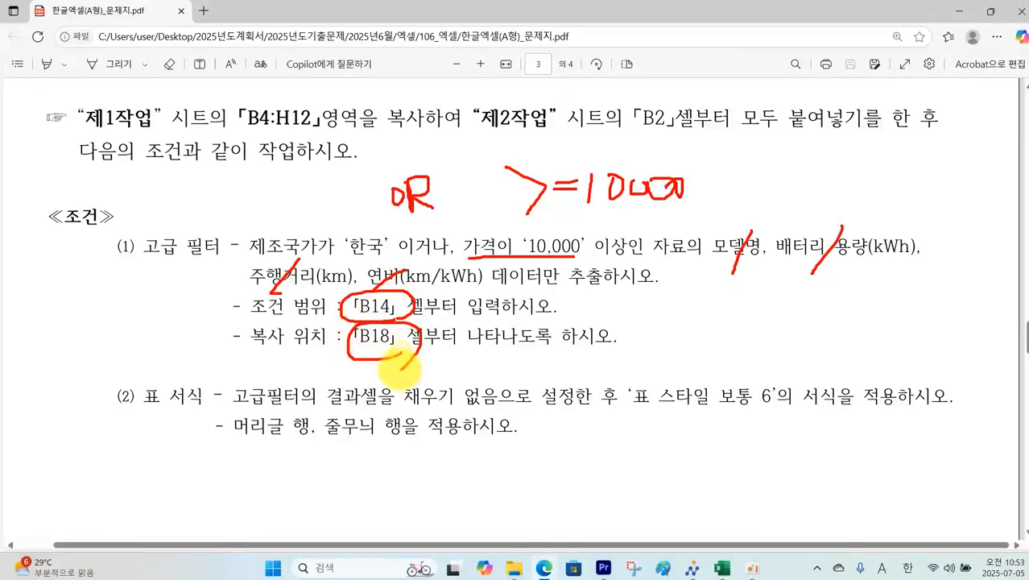
{"action": "key", "text": "Escape"}
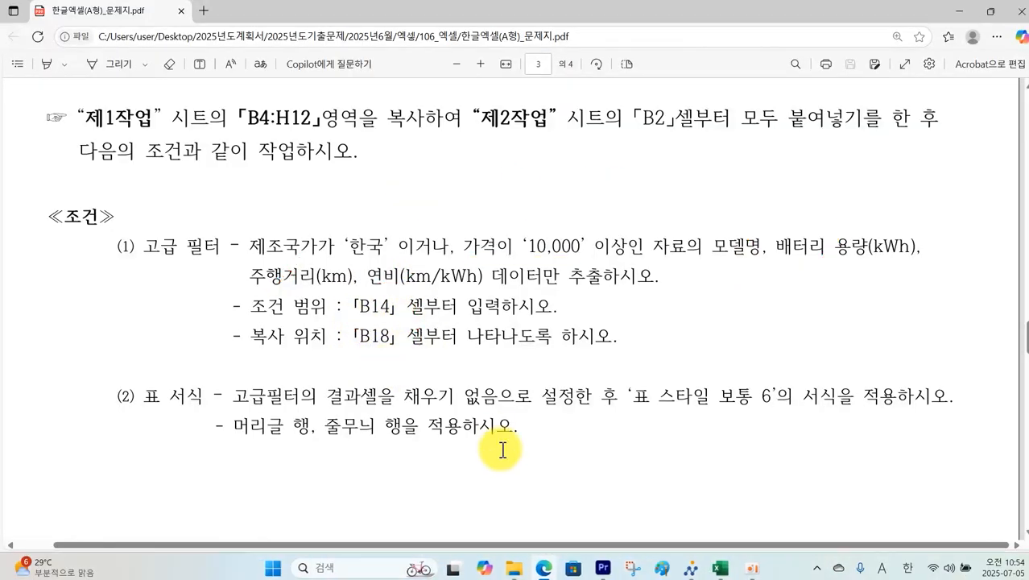
Step: Put the 제조국가 header in B14 and the criterion 한국 beneath it in B15
{"action": "left_click", "coordinate": [721, 569]}
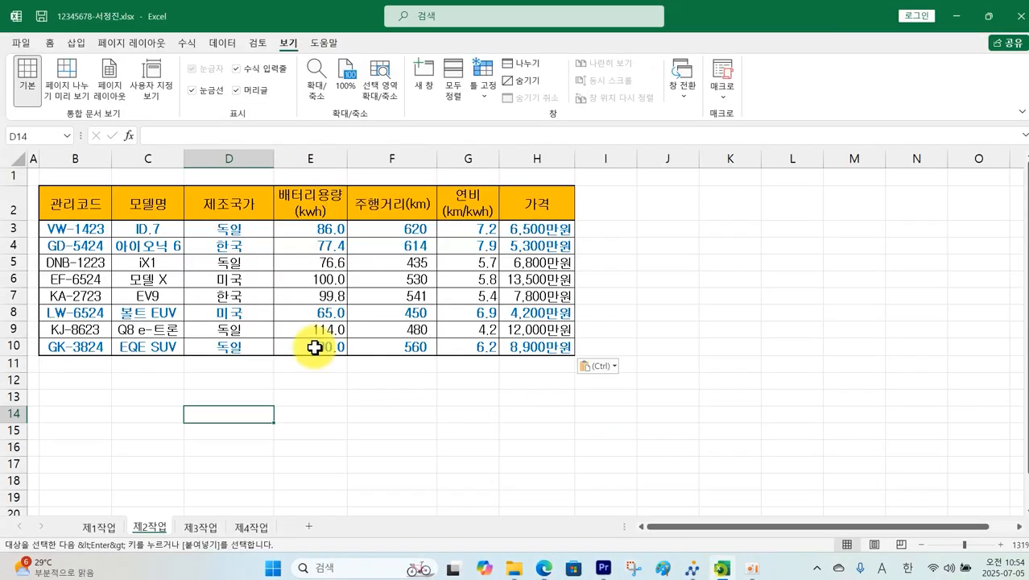
{"action": "left_click", "coordinate": [239, 211]}
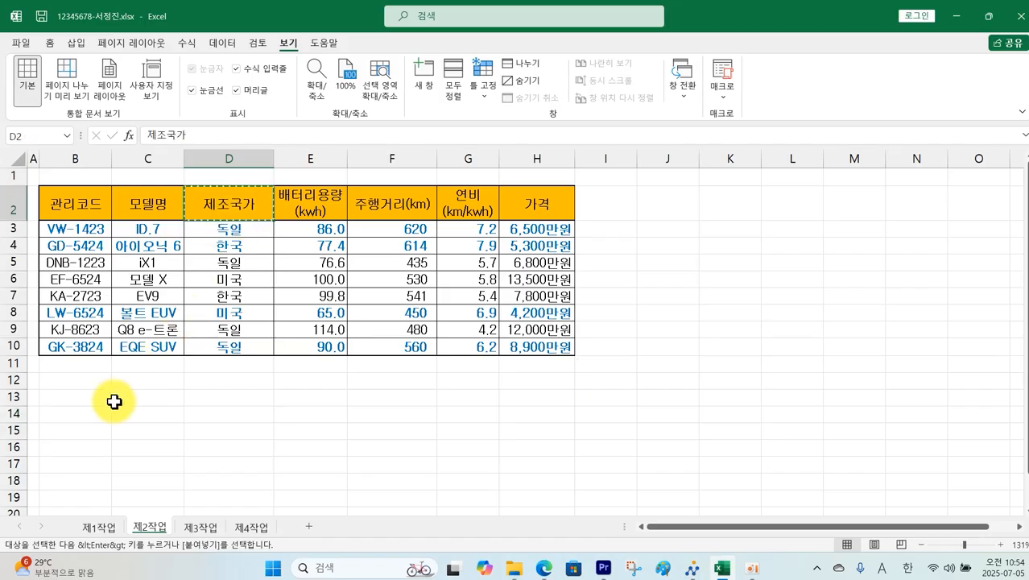
{"action": "left_click", "coordinate": [66, 415]}
{"action": "key", "text": "ctrl+v"}
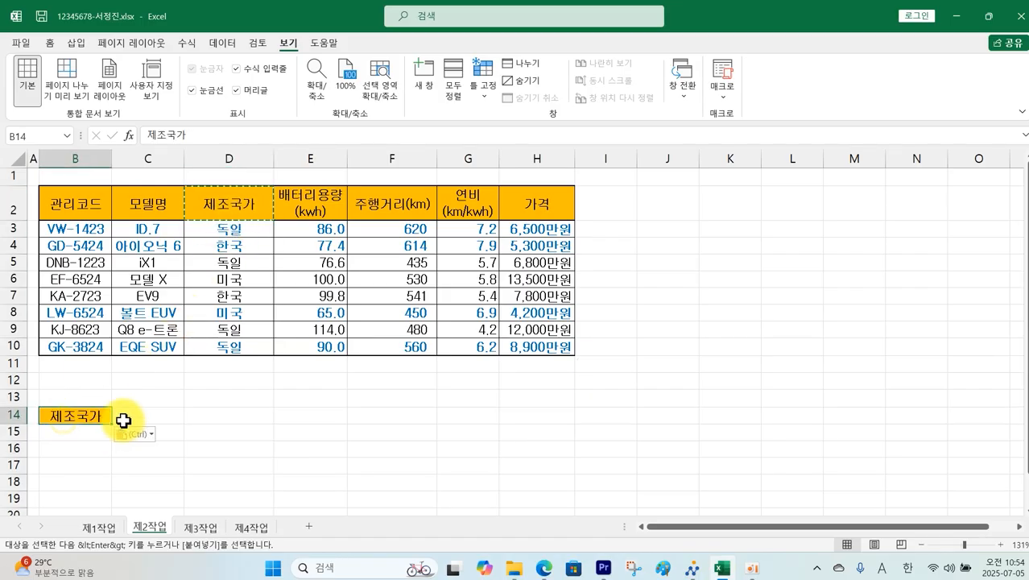
{"action": "left_click", "coordinate": [242, 249]}
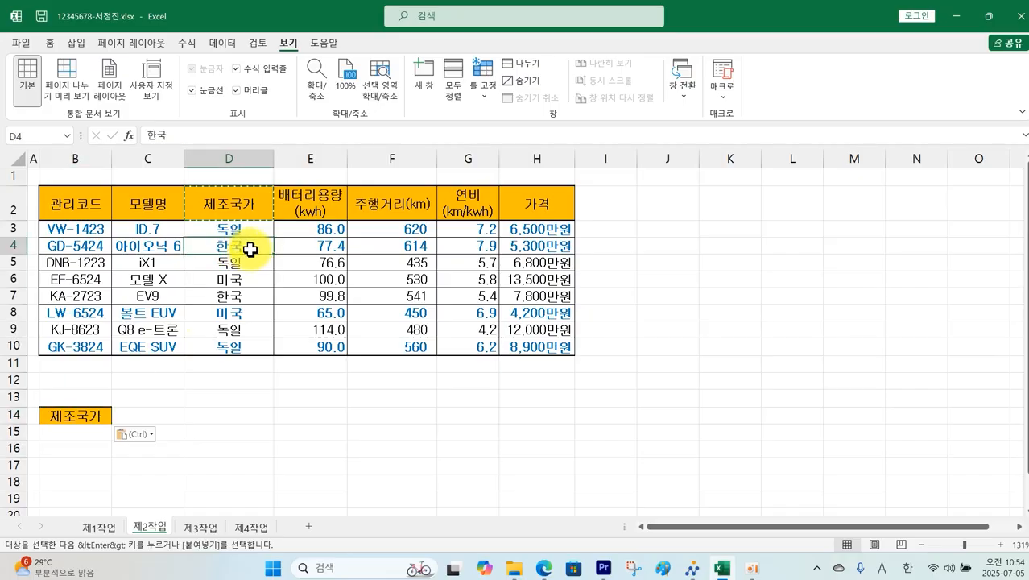
{"action": "key", "text": "ctrl+c"}
{"action": "left_click", "coordinate": [101, 429]}
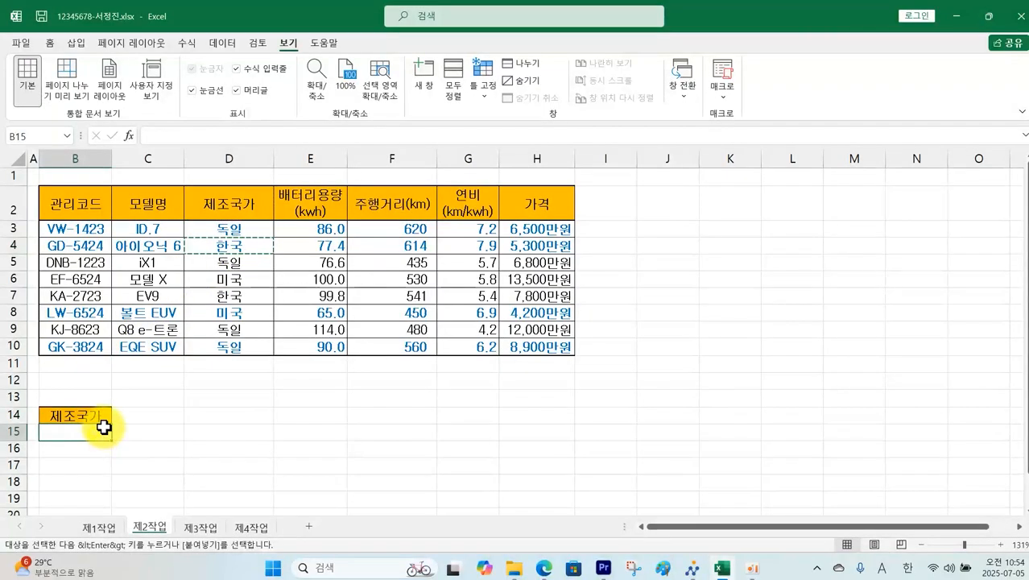
{"action": "key", "text": "ctrl+v"}
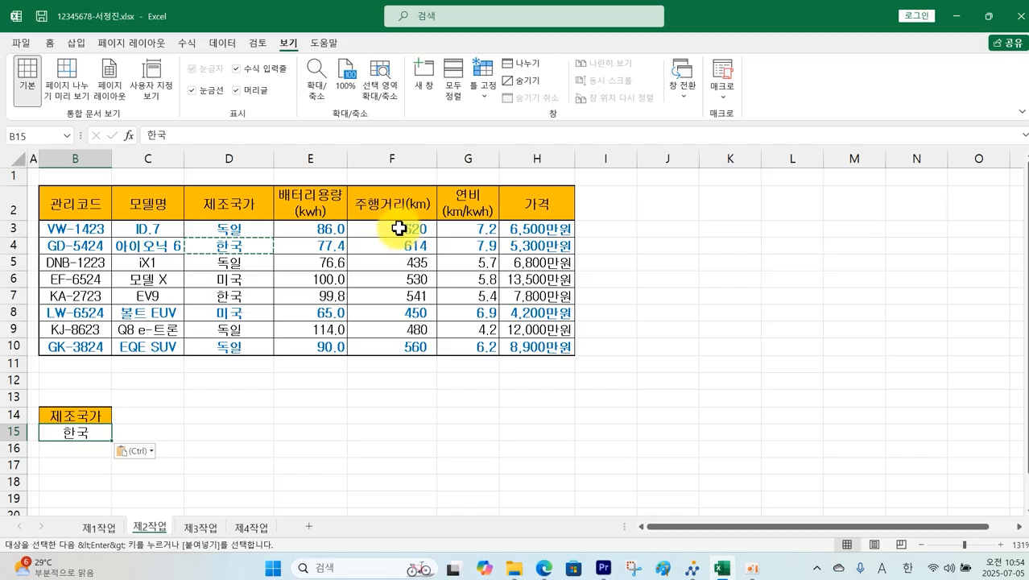
Step: Add the 가격 header in C14 and the condition >=10000 in C16
{"action": "left_click", "coordinate": [533, 201]}
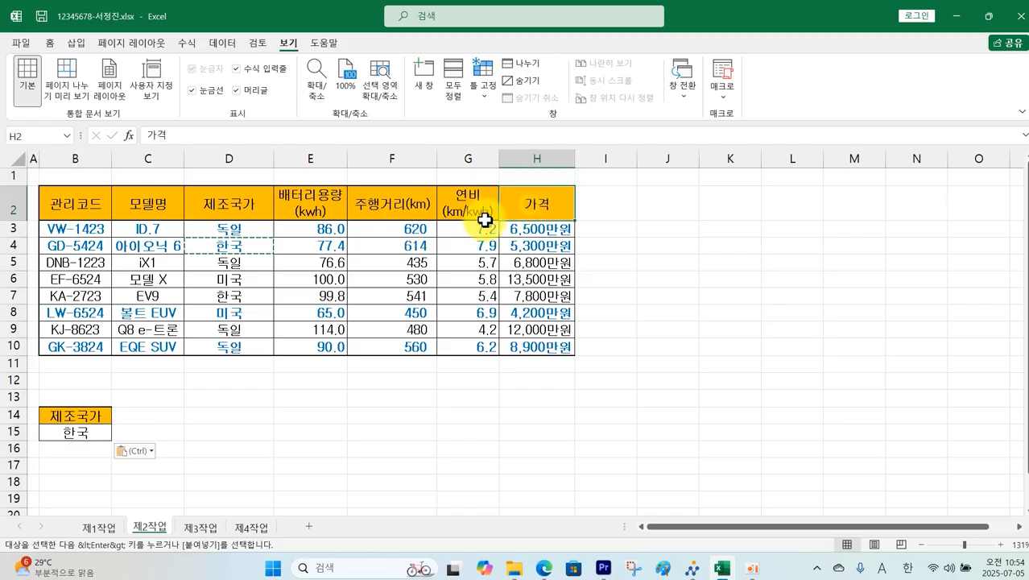
{"action": "key", "text": "ctrl+c"}
{"action": "left_click", "coordinate": [174, 416]}
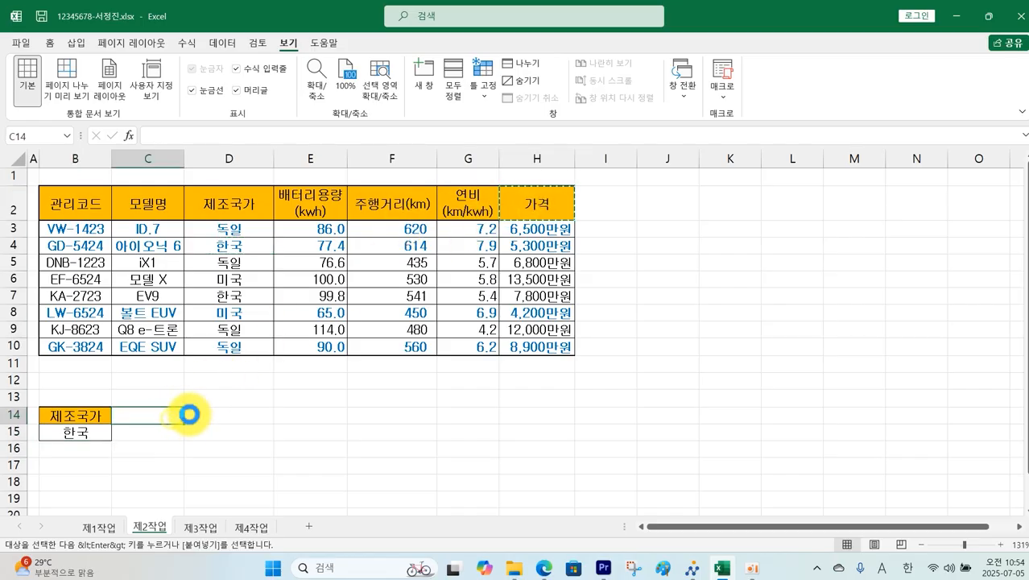
{"action": "key", "text": "ctrl+v"}
{"action": "left_click", "coordinate": [170, 451]}
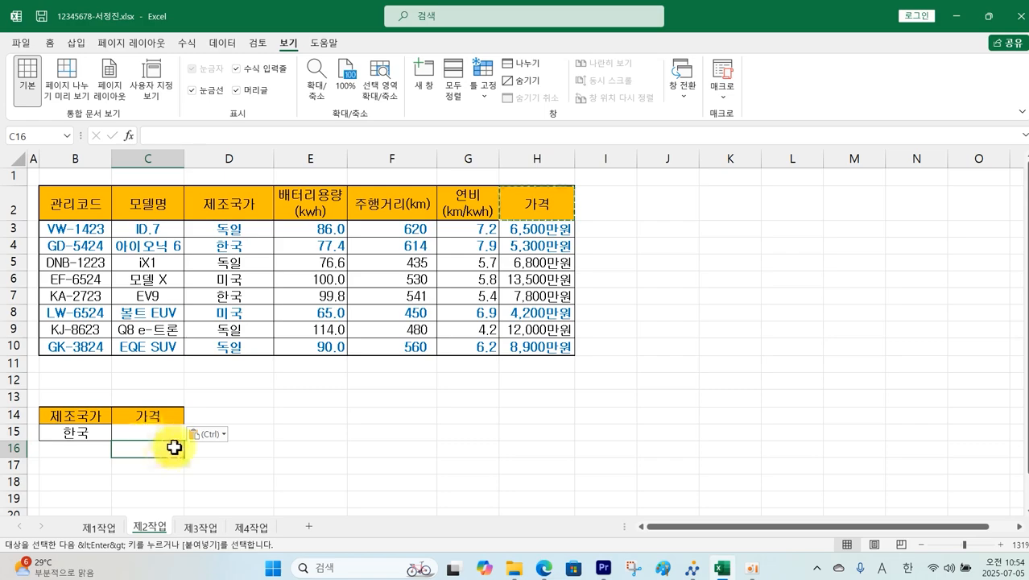
{"action": "type", "text": ">=10000"}
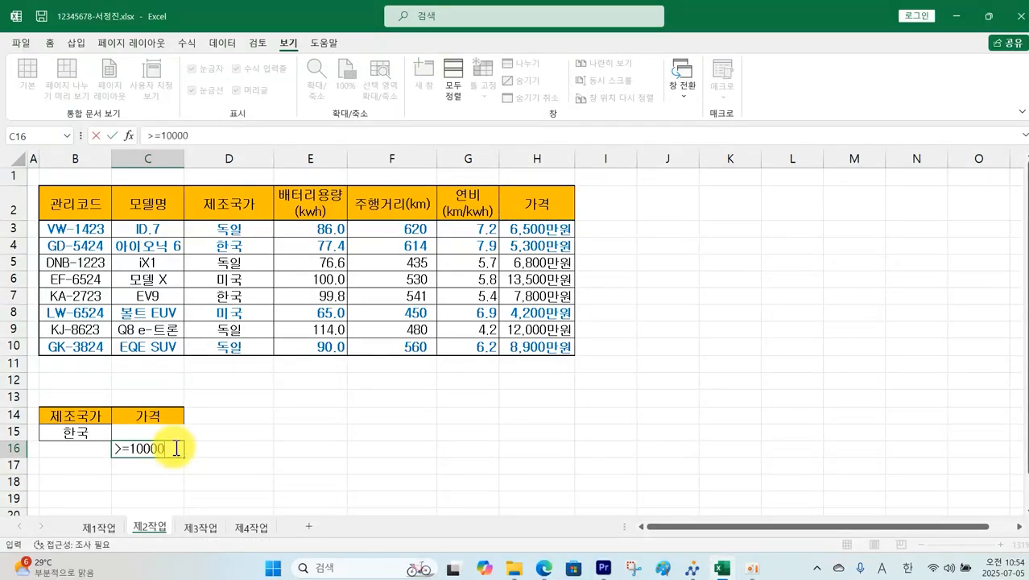
{"action": "key", "text": "Return"}
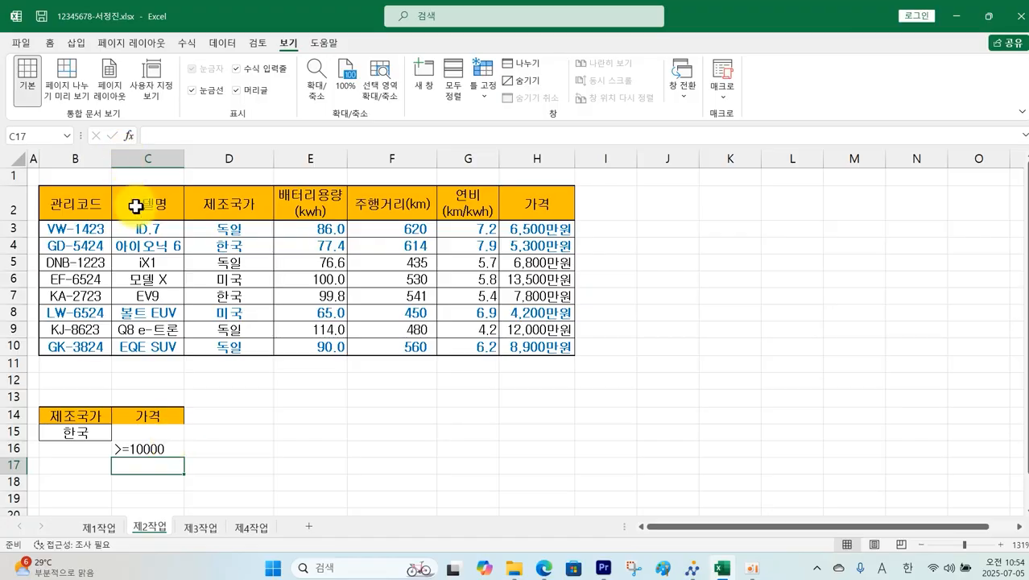
{"action": "left_click_drag", "start_coordinate": [87, 202], "coordinate": [525, 345]}
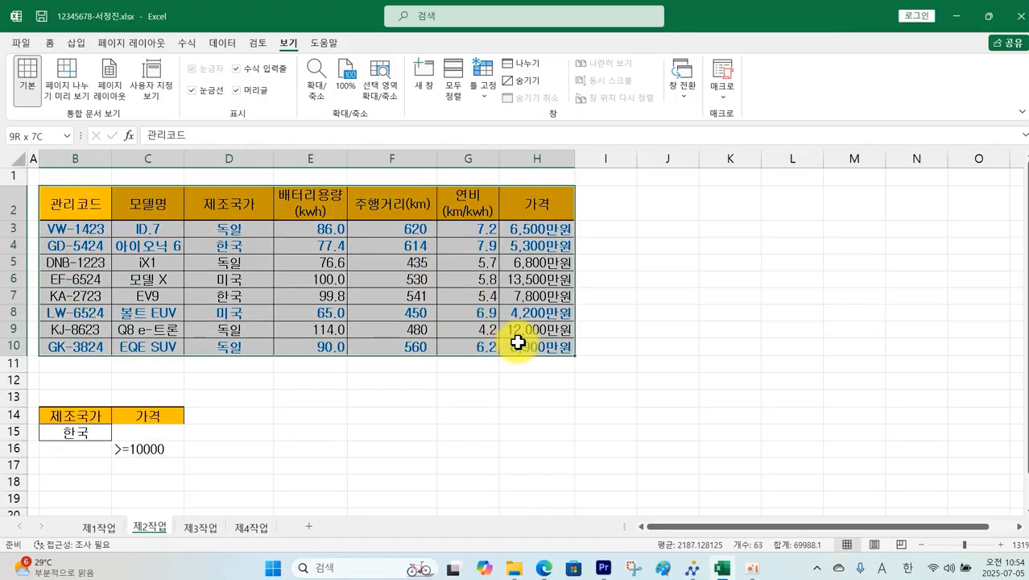
Step: Run Advanced Filter with criteria B14:C16, copying the matching rows to B18
{"action": "left_click", "coordinate": [222, 43]}
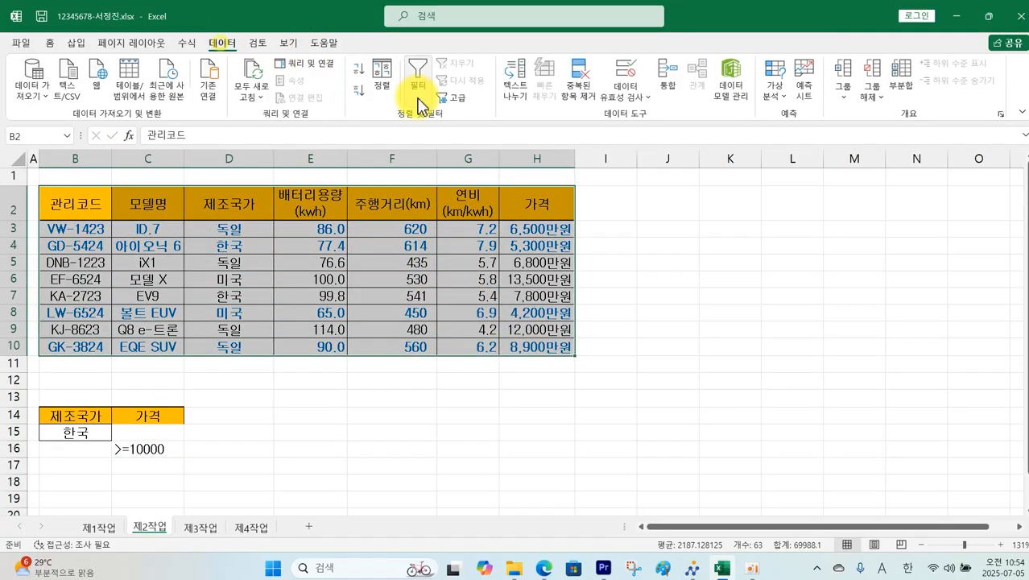
{"action": "left_click", "coordinate": [456, 98]}
{"action": "left_click", "coordinate": [681, 212]}
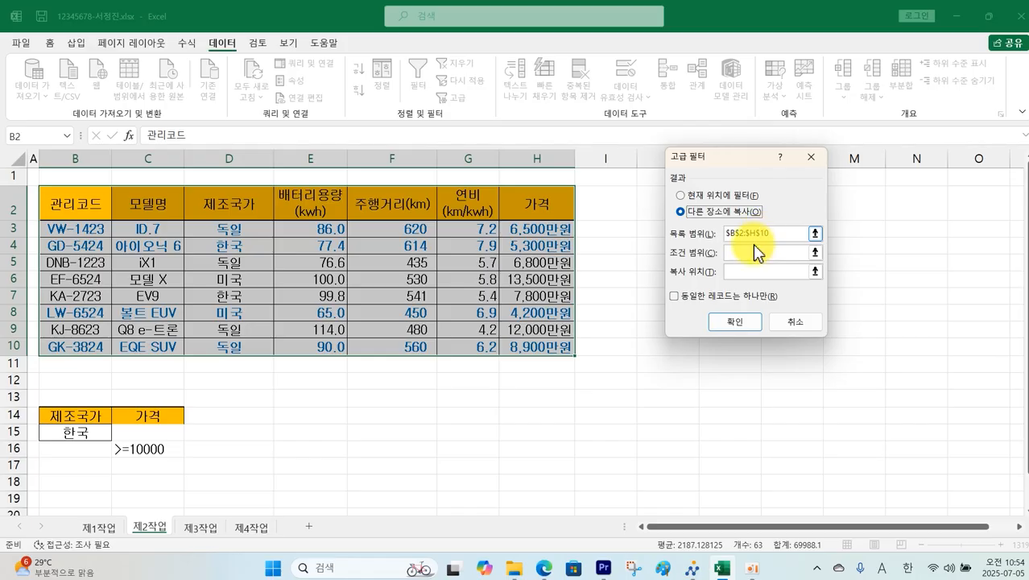
{"action": "left_click_drag", "start_coordinate": [86, 411], "coordinate": [161, 449]}
{"action": "left_click", "coordinate": [750, 274]}
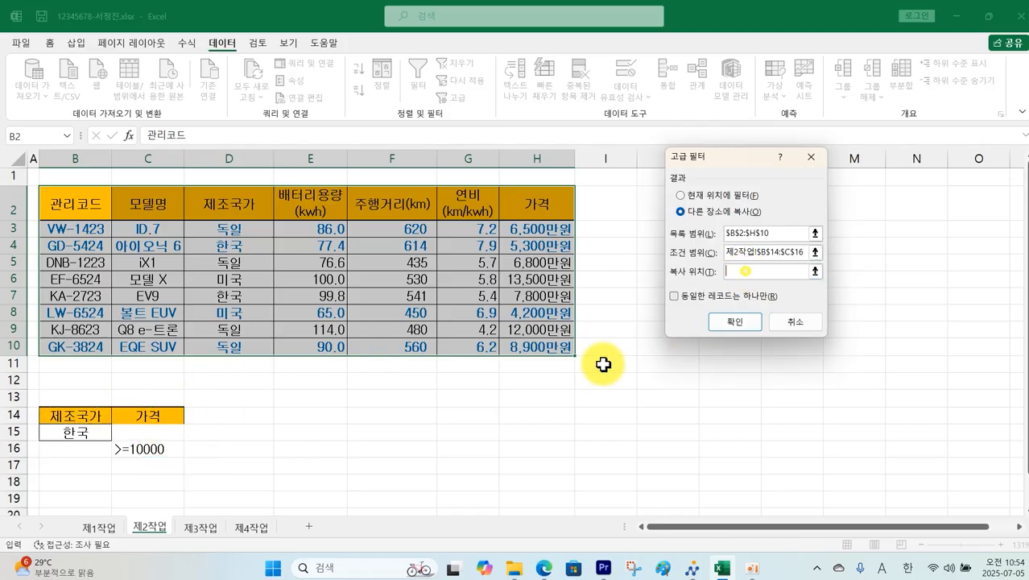
{"action": "left_click", "coordinate": [97, 486]}
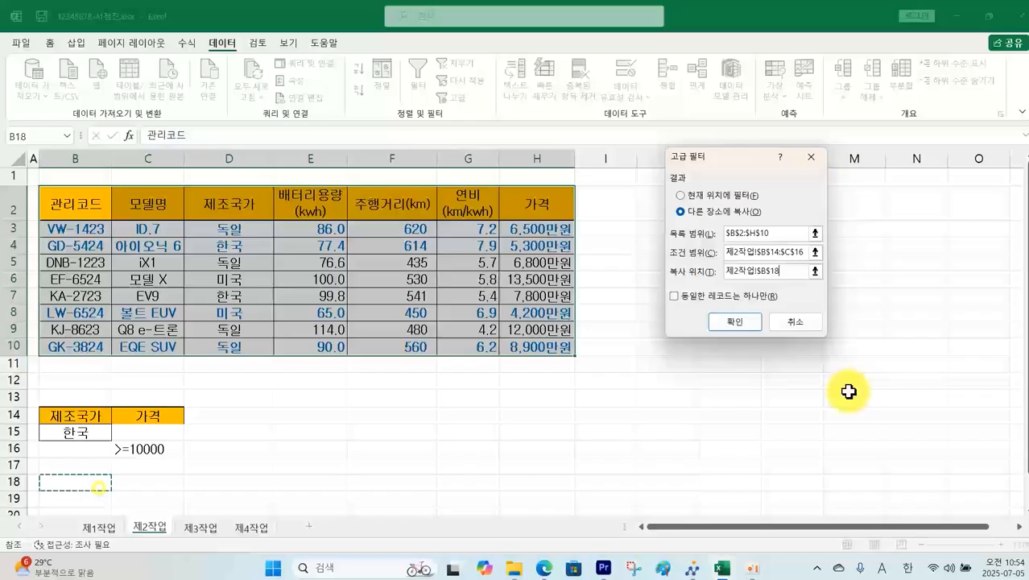
{"action": "left_click", "coordinate": [734, 322]}
{"action": "scroll", "coordinate": [533, 412], "scroll_direction": "down", "scroll_amount": 3}
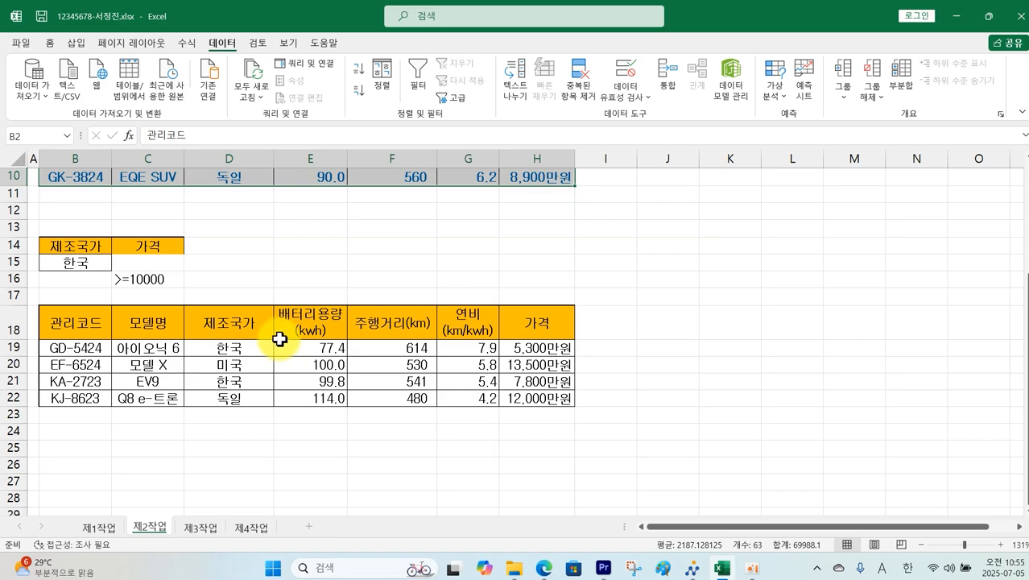
Step: Delete the 관리코드, 제조국가 and 가격 columns from the results, shifting cells left
{"action": "left_click_drag", "start_coordinate": [71, 323], "coordinate": [66, 393]}
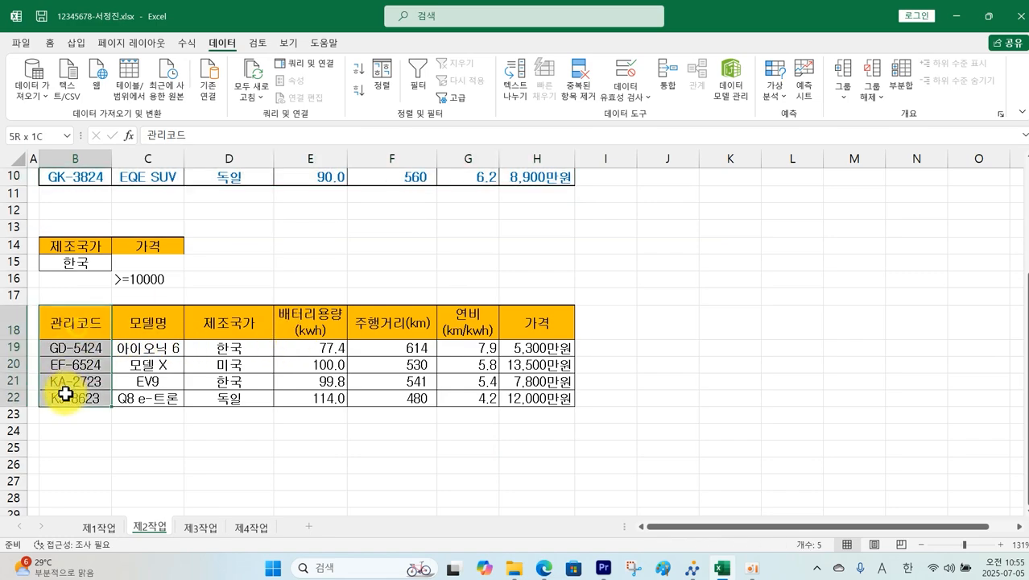
{"action": "left_click_drag", "start_coordinate": [213, 323], "coordinate": [231, 398], "text": "ctrl"}
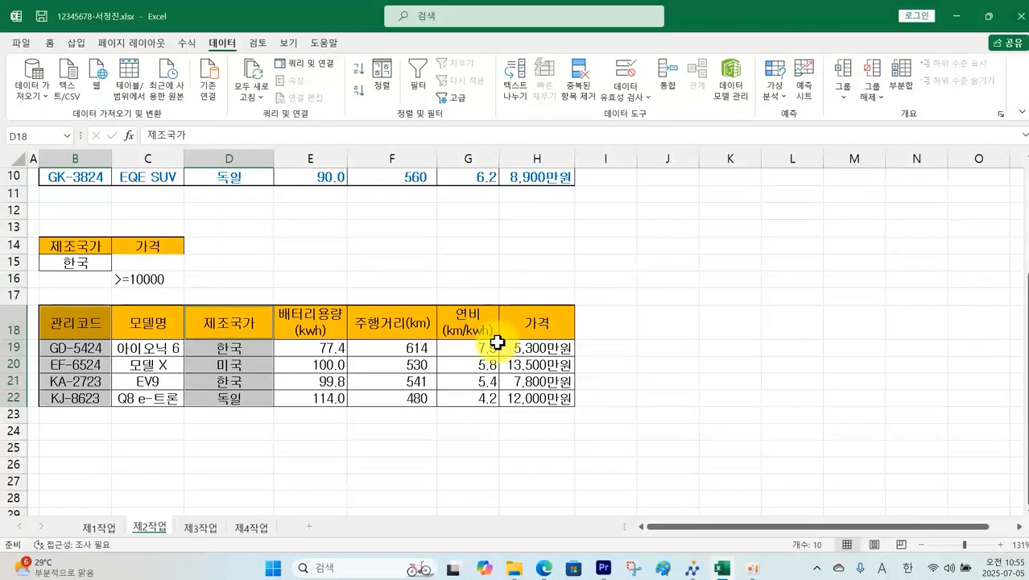
{"action": "left_click_drag", "start_coordinate": [546, 322], "coordinate": [541, 398], "text": "ctrl"}
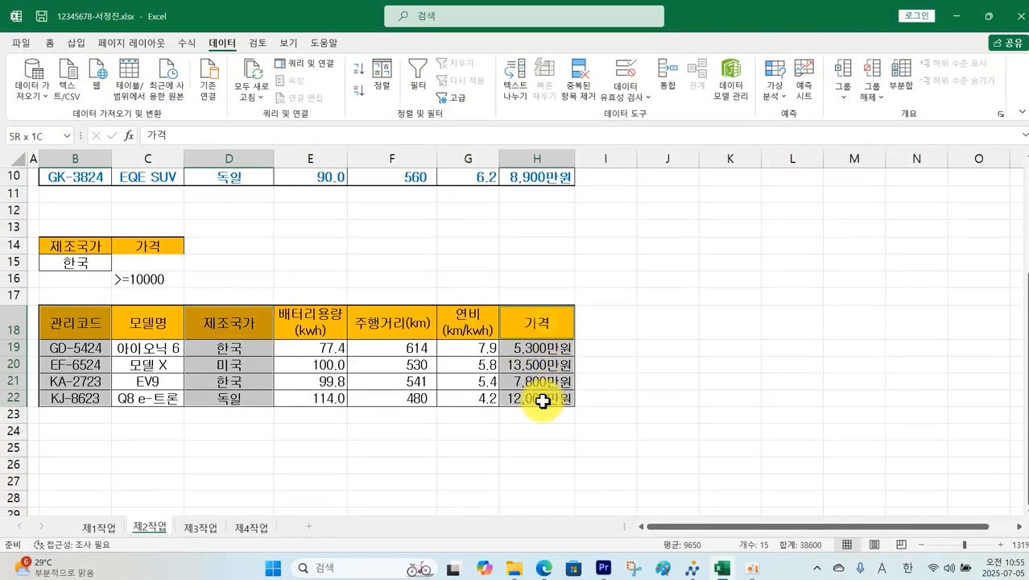
{"action": "right_click", "coordinate": [540, 327]}
{"action": "left_click", "coordinate": [581, 302]}
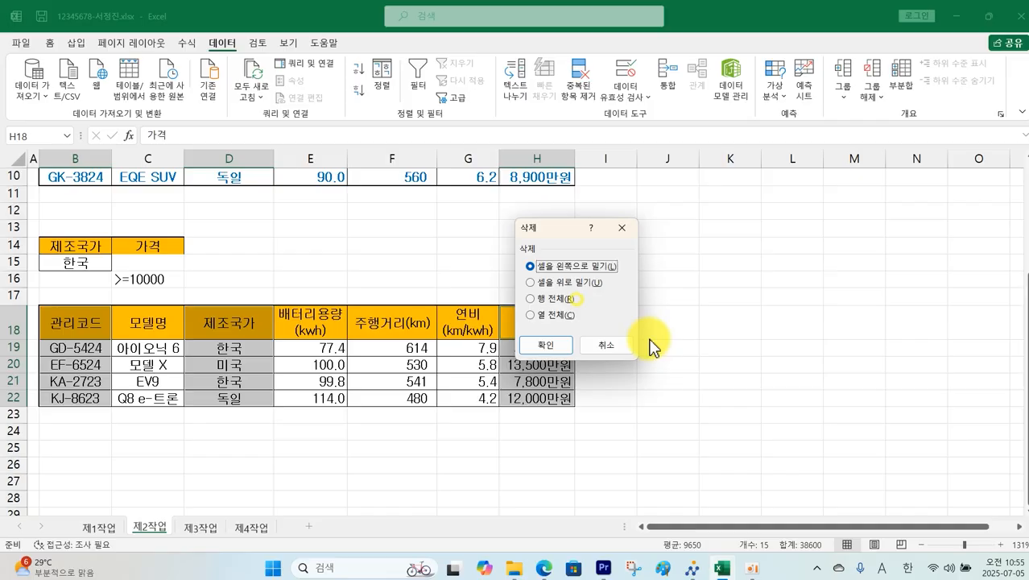
{"action": "left_click", "coordinate": [546, 348]}
{"action": "left_click", "coordinate": [667, 342]}
{"action": "left_click", "coordinate": [435, 380]}
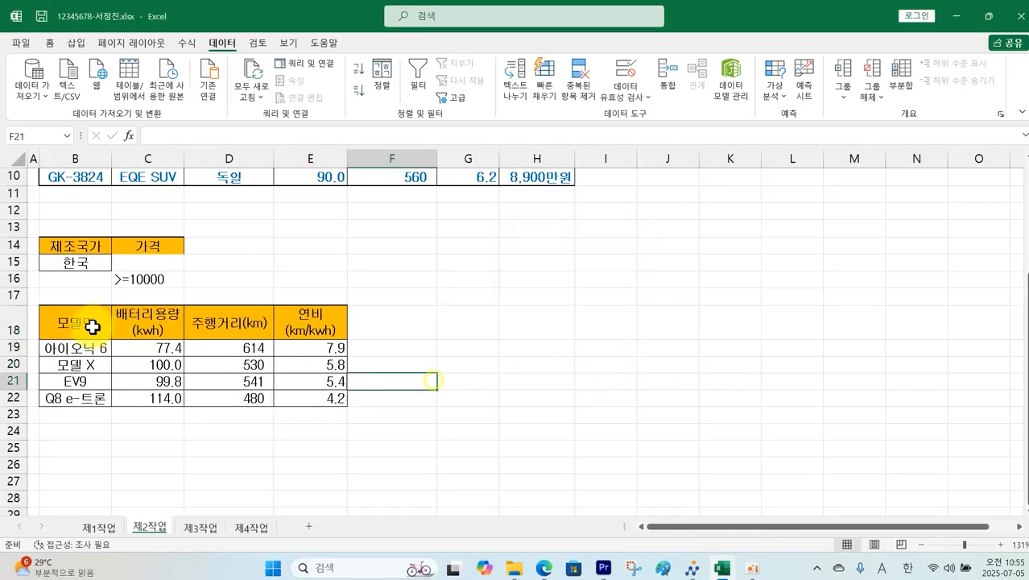
{"action": "left_click_drag", "start_coordinate": [92, 326], "coordinate": [316, 398]}
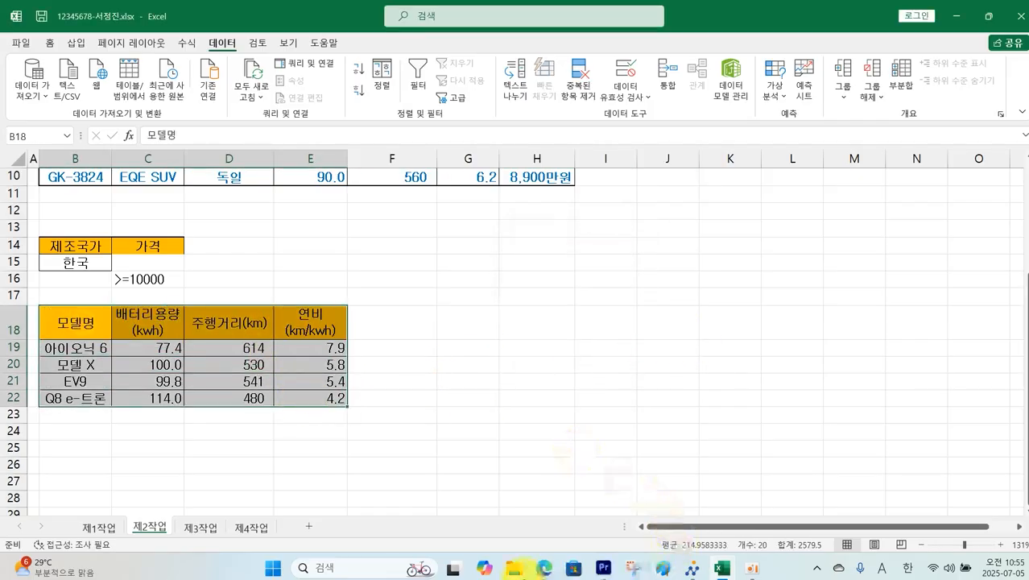
{"action": "left_click", "coordinate": [545, 568]}
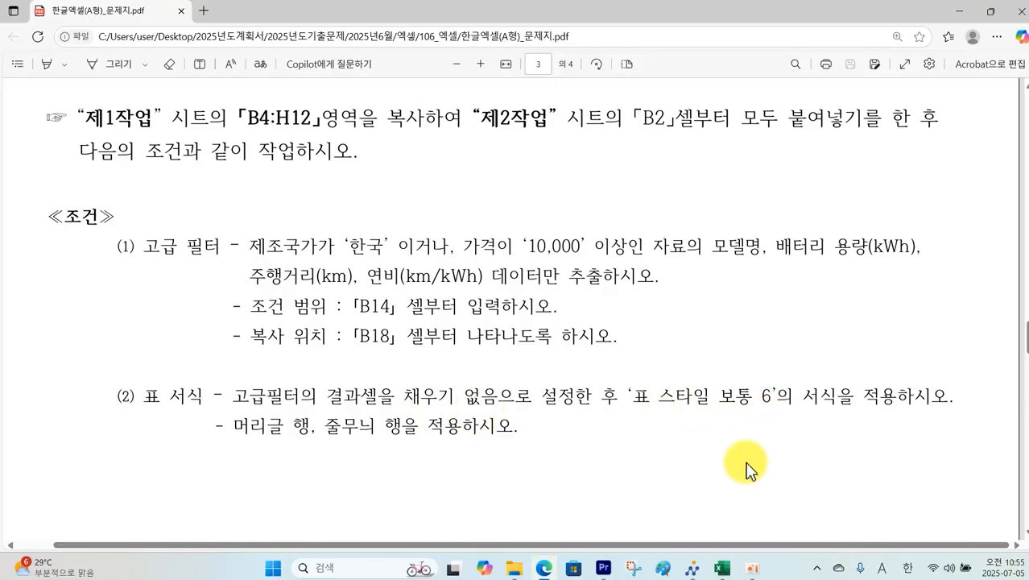
Step: Set the fill colour of the results block B18:E22 to No Fill
{"action": "left_click", "coordinate": [725, 564]}
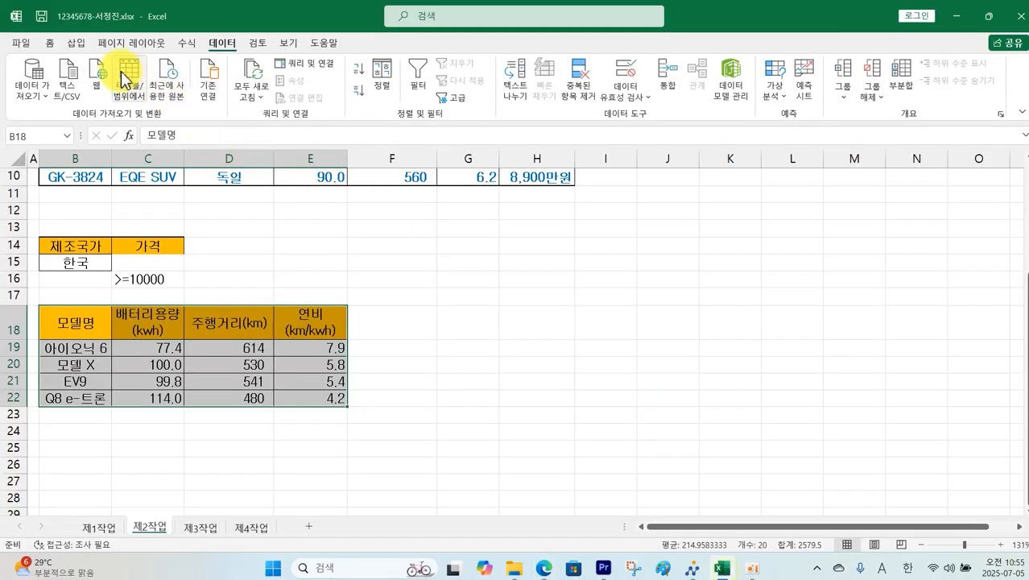
{"action": "left_click", "coordinate": [50, 44]}
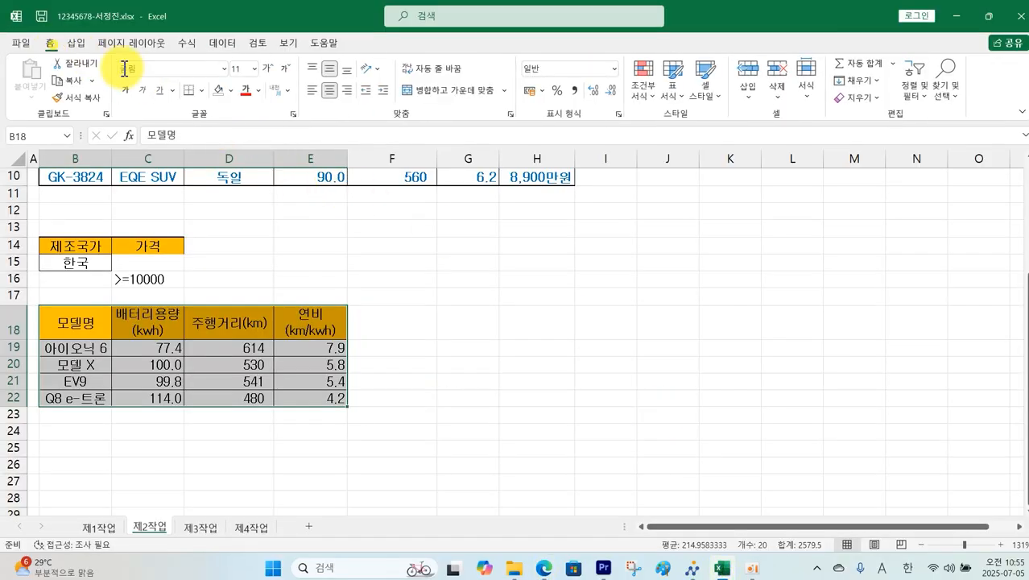
{"action": "left_click", "coordinate": [232, 92]}
{"action": "left_click", "coordinate": [259, 239]}
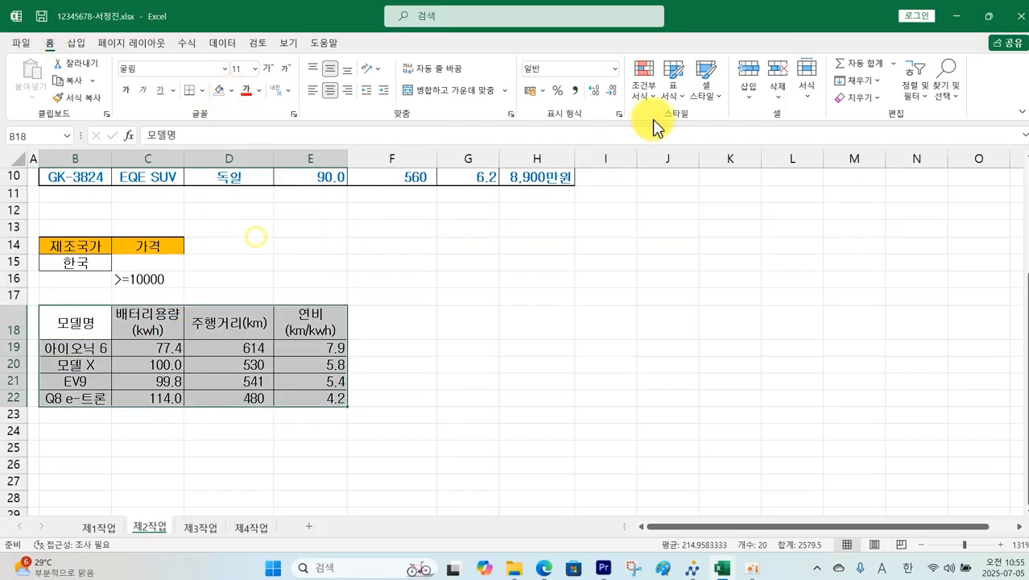
{"action": "left_click", "coordinate": [671, 90]}
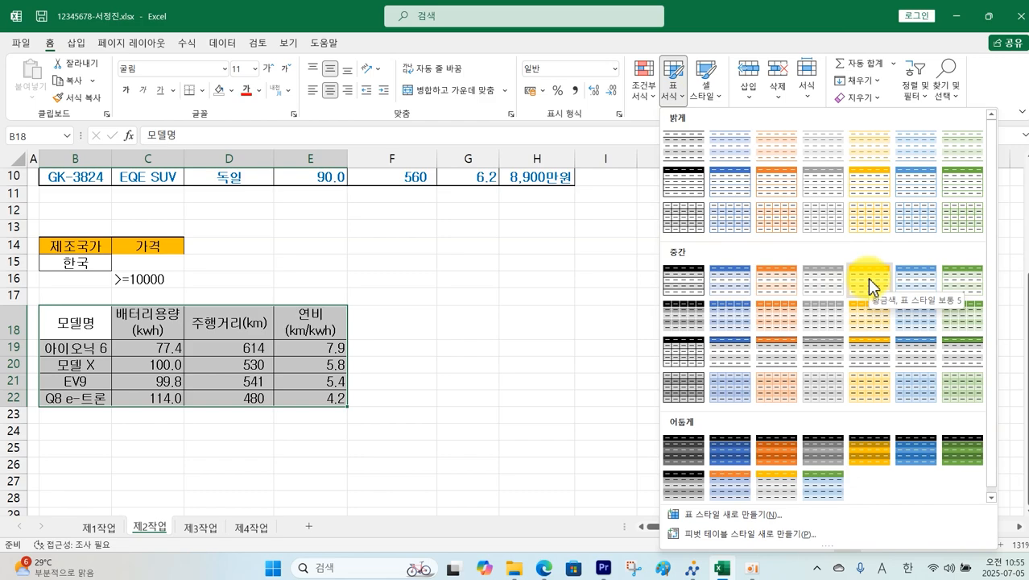
Step: Format B18:E22 as a table in 파랑, 표 스타일 보통 6 with headers
{"action": "left_click", "coordinate": [914, 292]}
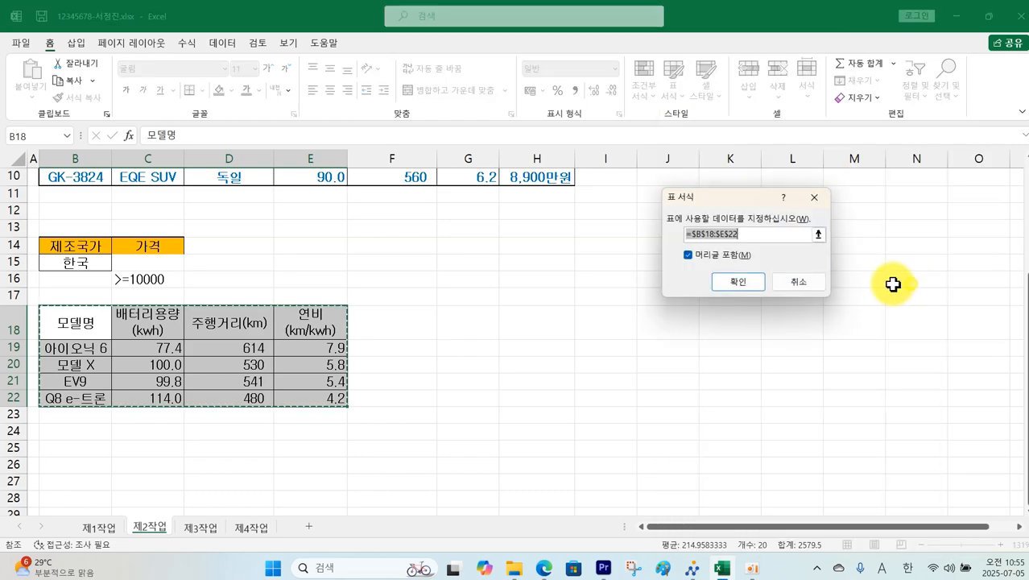
{"action": "left_click", "coordinate": [737, 281]}
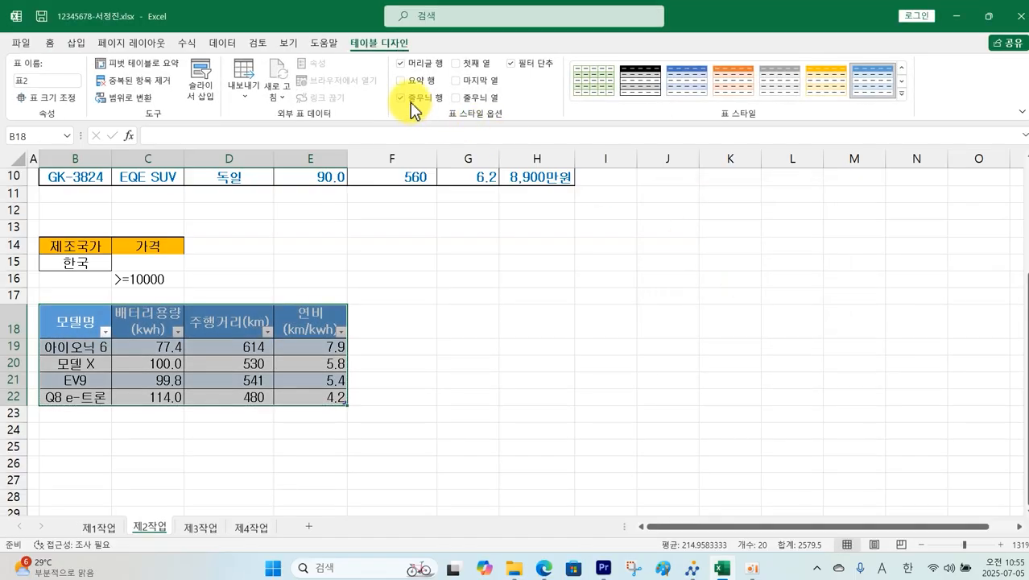
{"action": "left_click", "coordinate": [490, 329]}
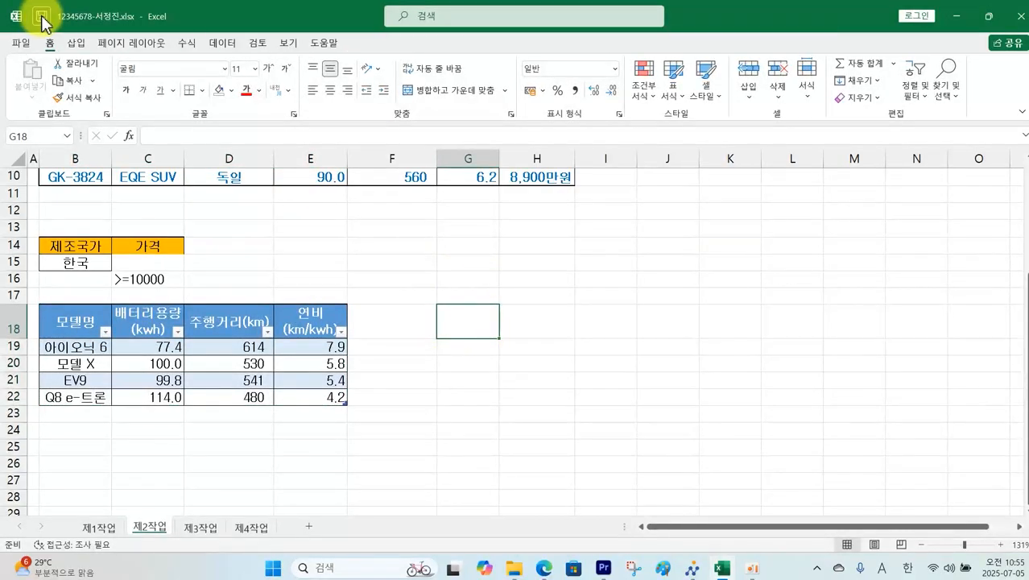
Step: Submit the saved workbook with 답안 전송, confirm it, and close the sending window
{"action": "left_click", "coordinate": [691, 568]}
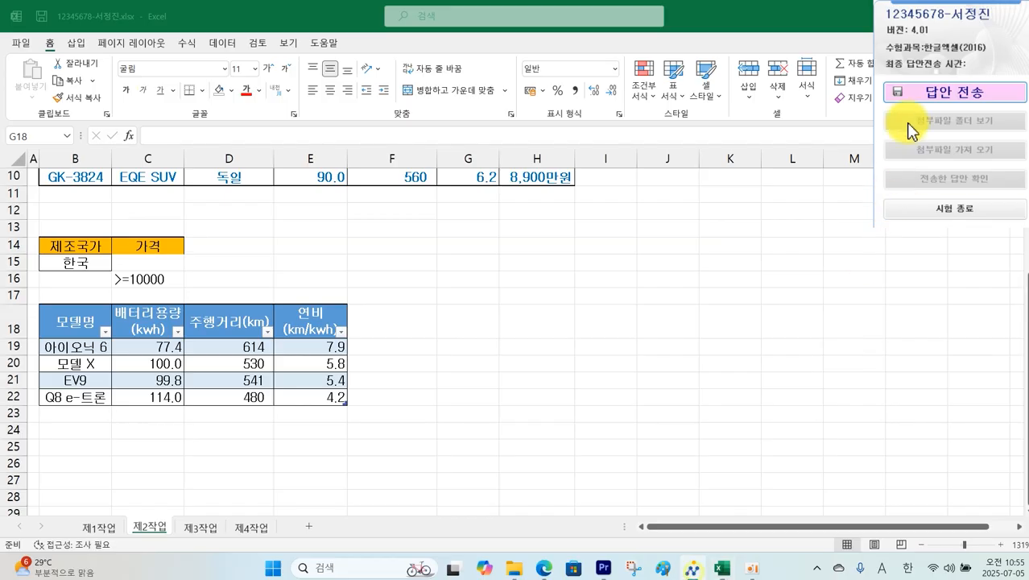
{"action": "left_click", "coordinate": [923, 95]}
{"action": "left_click", "coordinate": [501, 335]}
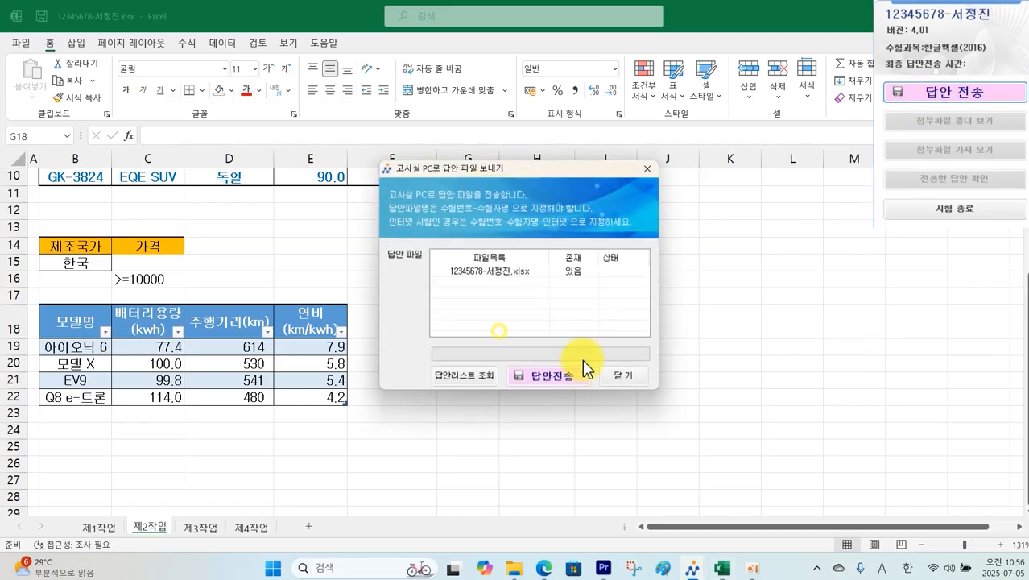
{"action": "left_click", "coordinate": [571, 382]}
{"action": "left_click", "coordinate": [554, 320]}
{"action": "left_click", "coordinate": [622, 374]}
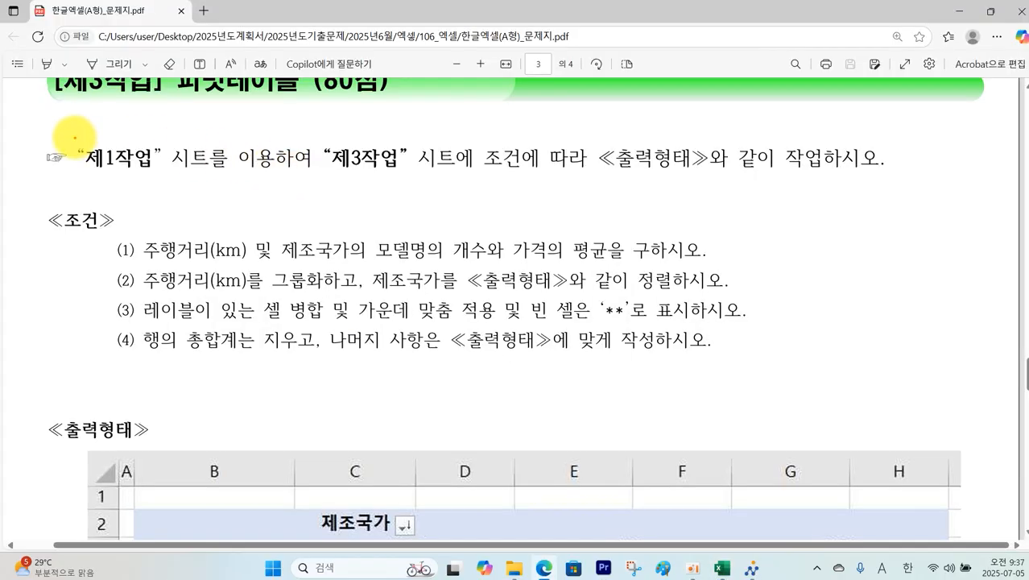
Step: Mark 주행거리(km) on the PDF's sample pivot as the row field
{"action": "left_click_drag", "start_coordinate": [74, 138], "coordinate": [346, 172]}
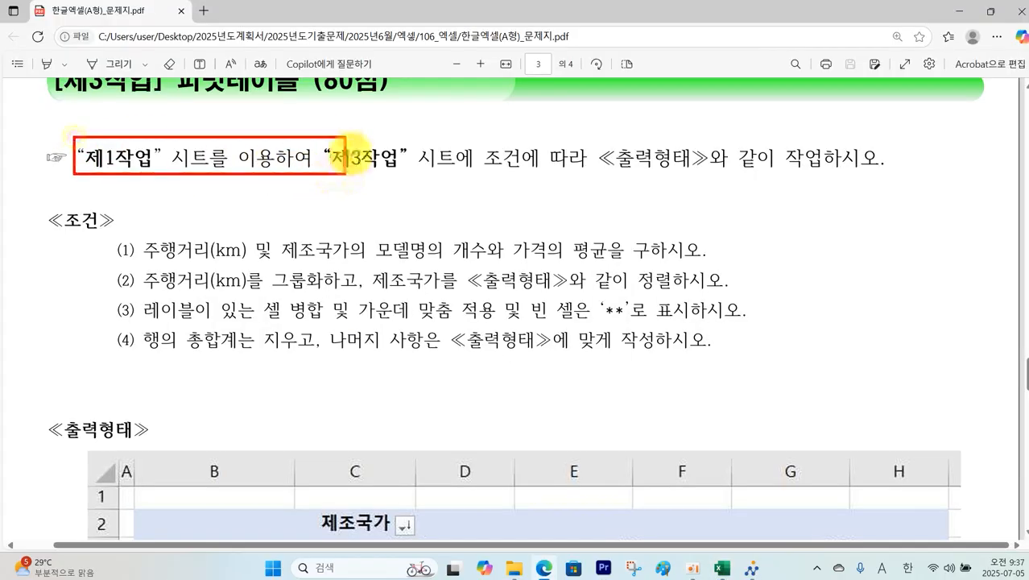
{"action": "left_click_drag", "start_coordinate": [341, 135], "coordinate": [900, 180]}
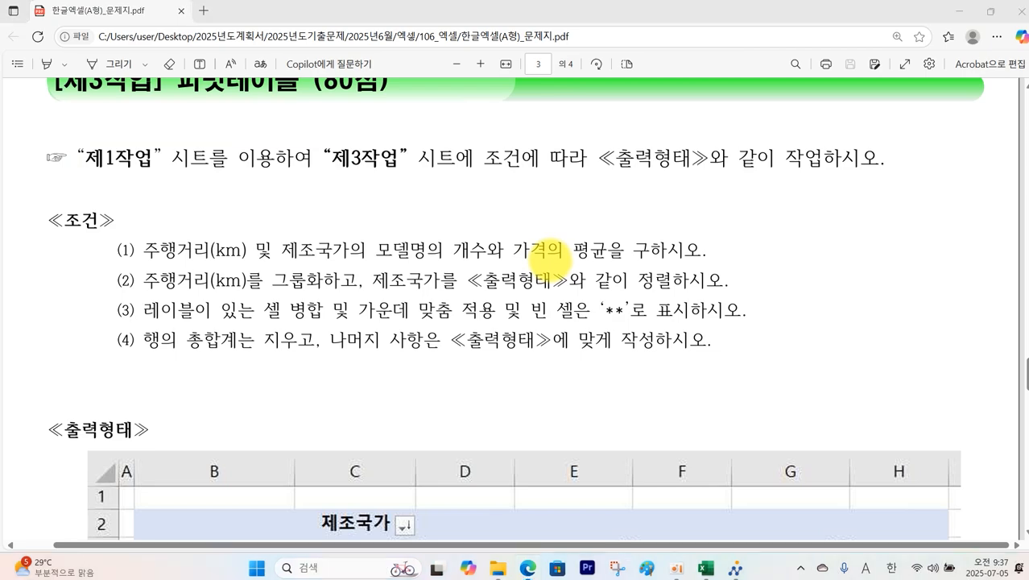
{"action": "scroll", "coordinate": [551, 256], "scroll_direction": "down", "scroll_amount": 3}
{"action": "scroll", "coordinate": [552, 260], "scroll_direction": "down", "scroll_amount": 1}
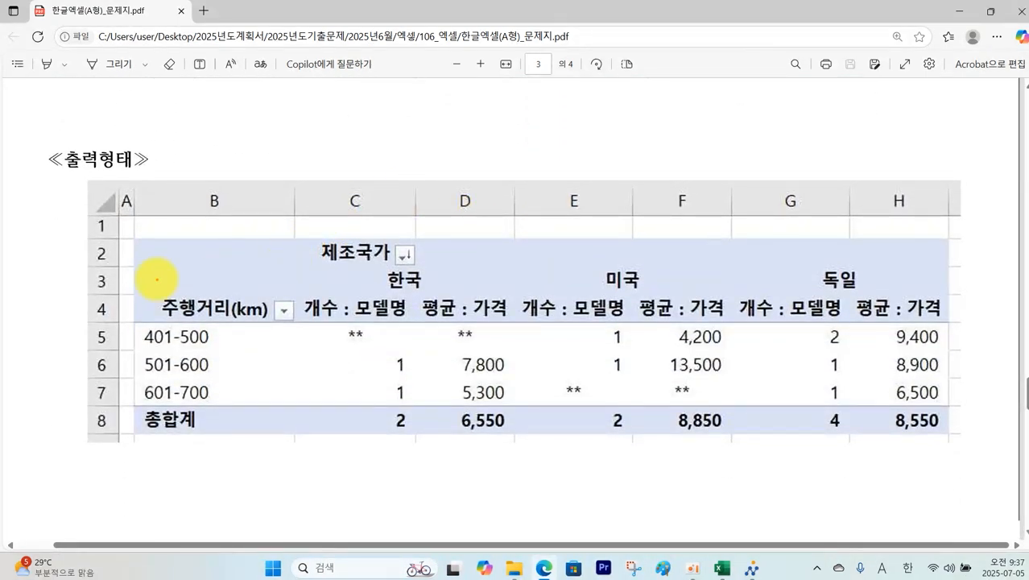
{"action": "left_click_drag", "start_coordinate": [157, 280], "coordinate": [269, 337]}
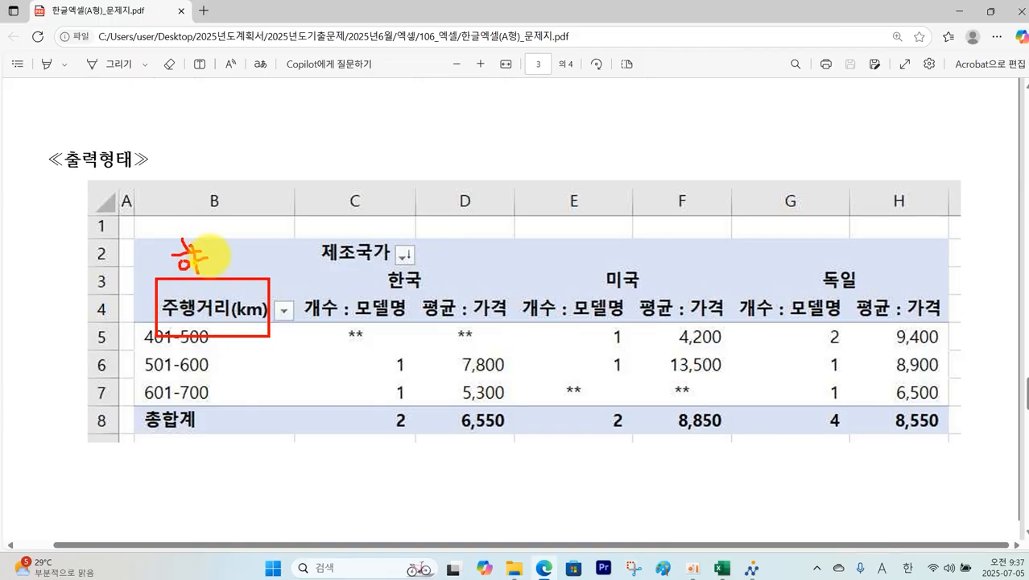
{"action": "left_click_drag", "start_coordinate": [215, 244], "coordinate": [216, 282]}
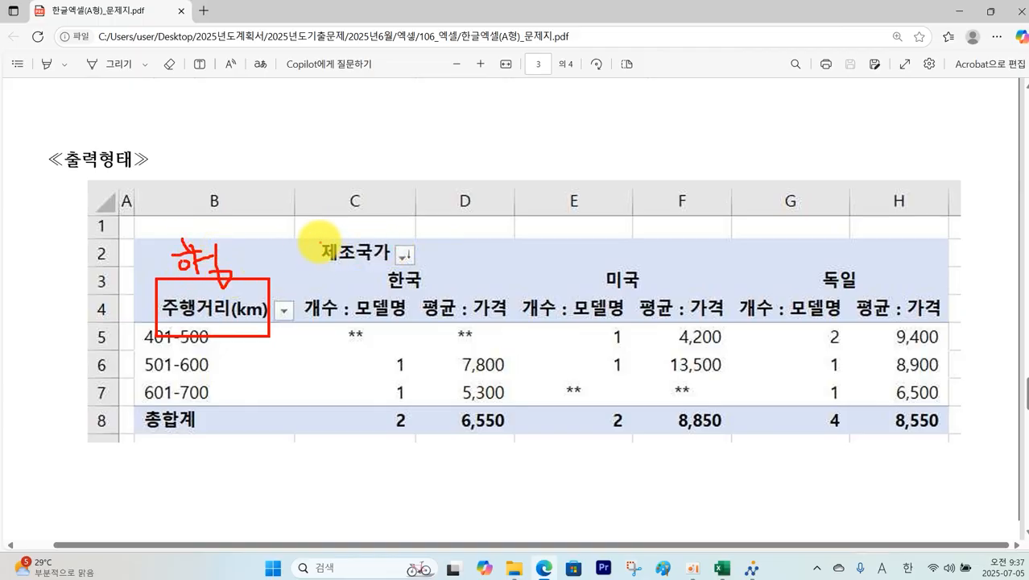
Step: Mark 제조국가 as the column field and the count/average headers as values
{"action": "left_click_drag", "start_coordinate": [316, 231], "coordinate": [416, 264]}
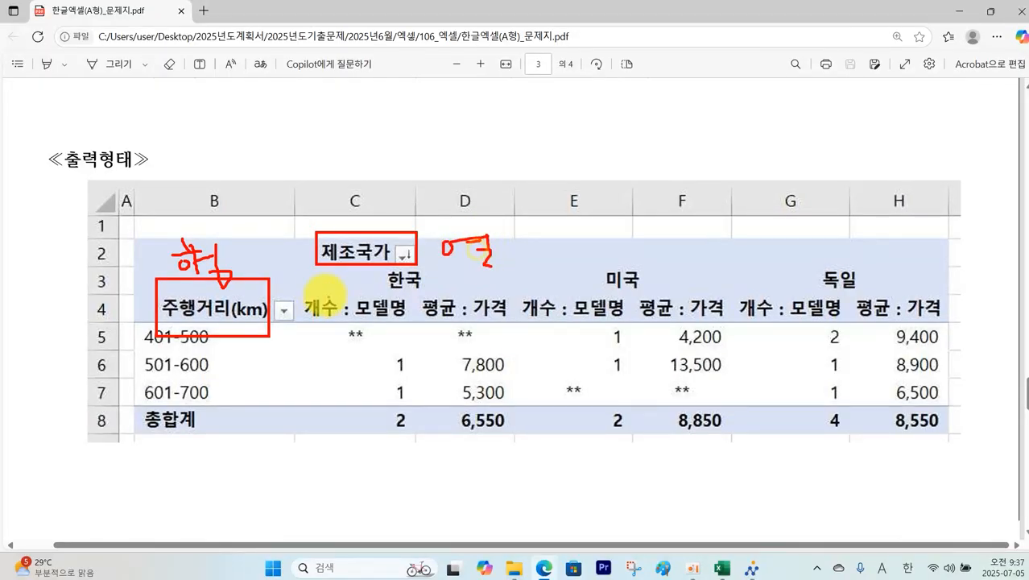
{"action": "mouse_move", "coordinate": [302, 283]}
{"action": "left_mouse_down"}
{"action": "mouse_move", "coordinate": [380, 320]}
{"action": "mouse_move", "coordinate": [494, 330]}
{"action": "mouse_move", "coordinate": [551, 316]}
{"action": "mouse_move", "coordinate": [900, 338]}
{"action": "mouse_move", "coordinate": [939, 328]}
{"action": "left_mouse_up"}
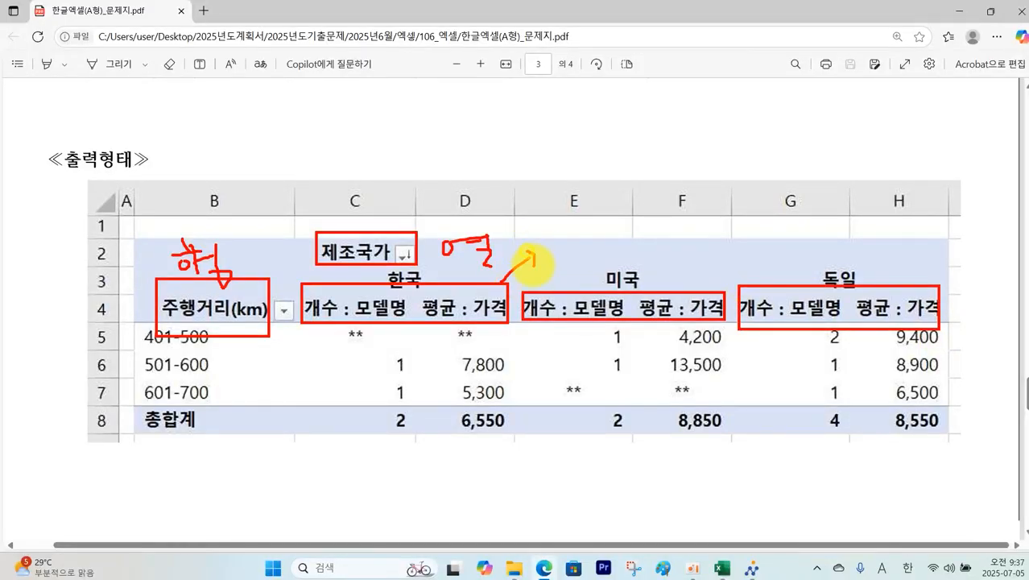
{"action": "left_click_drag", "start_coordinate": [562, 238], "coordinate": [586, 239]}
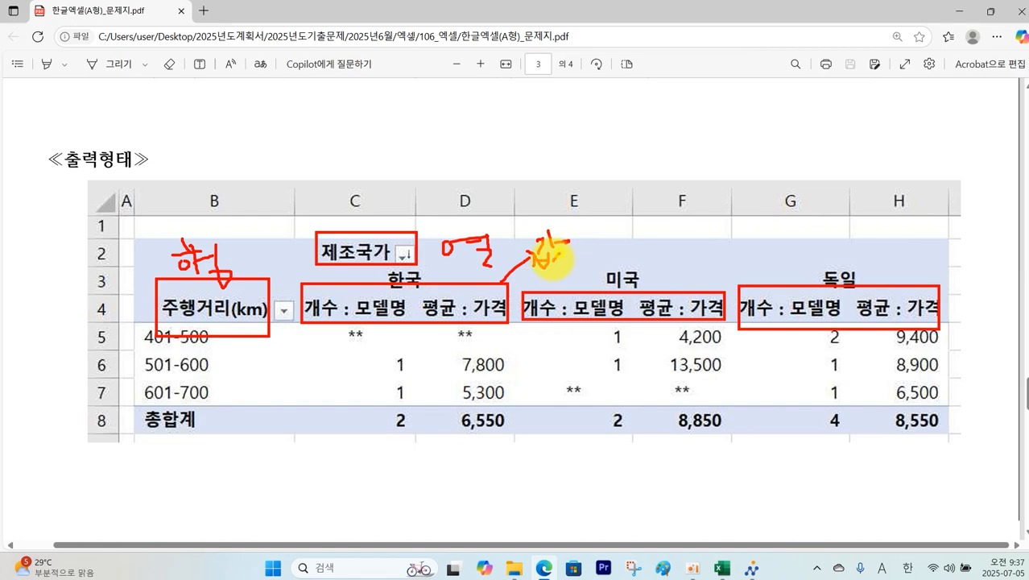
{"action": "left_click_drag", "start_coordinate": [552, 254], "coordinate": [560, 264]}
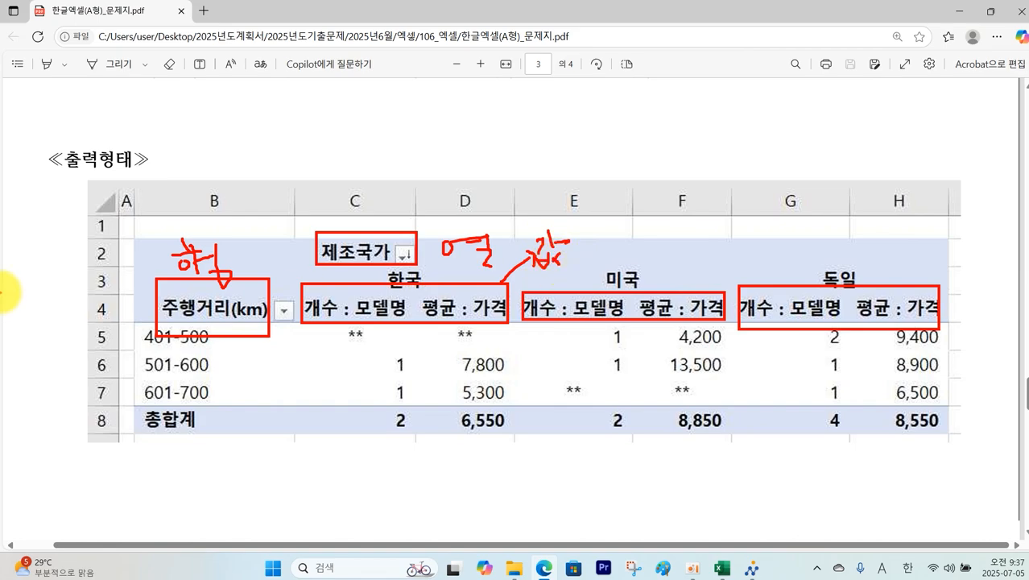
{"action": "key", "text": "Escape"}
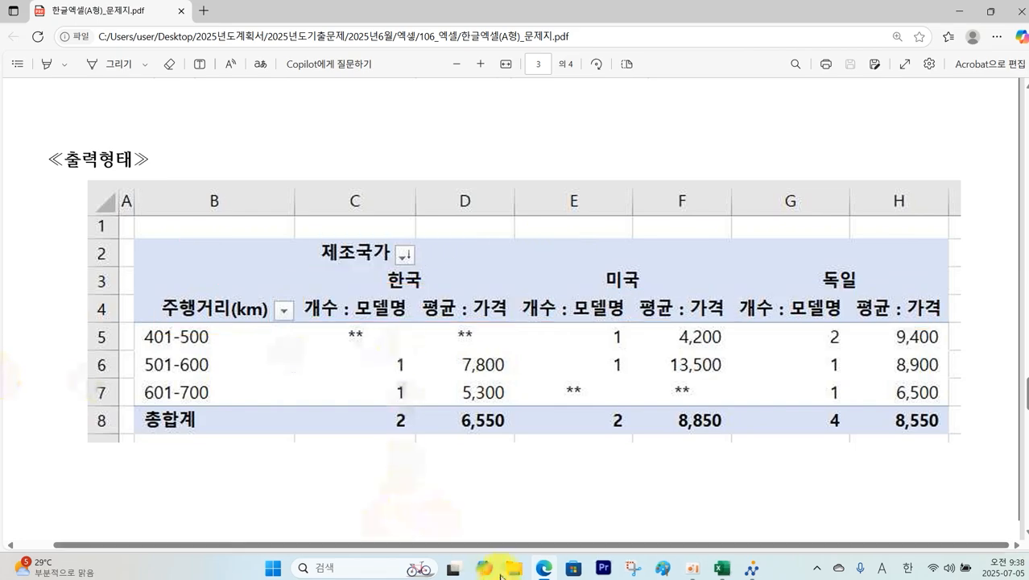
{"action": "left_click", "coordinate": [722, 569]}
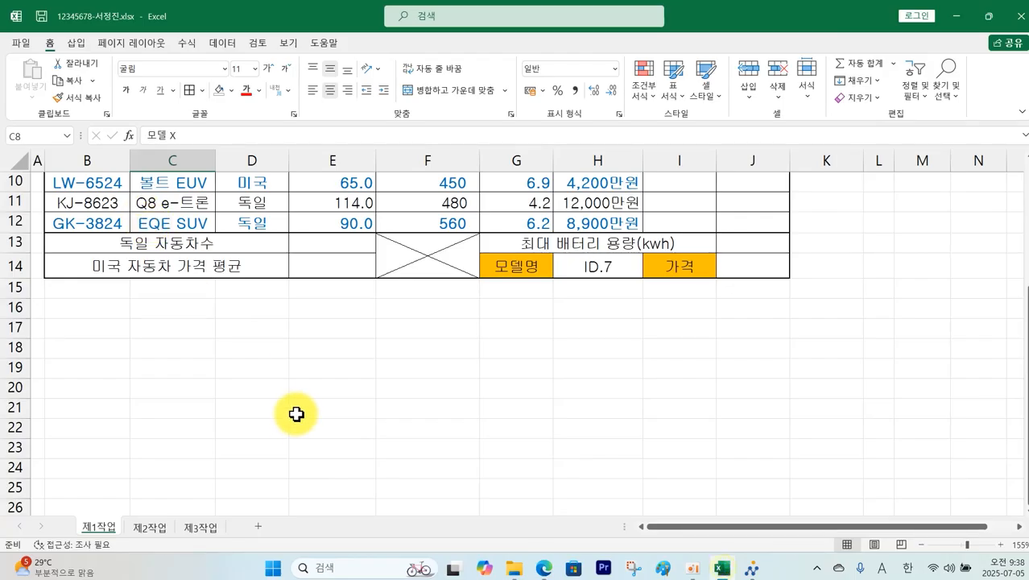
Step: Insert a PivotTable from 제1작업 B4:H12 placed at cell B2 of 제3작업
{"action": "scroll", "coordinate": [294, 413], "scroll_direction": "up", "scroll_amount": 3}
{"action": "left_click_drag", "start_coordinate": [89, 283], "coordinate": [585, 451]}
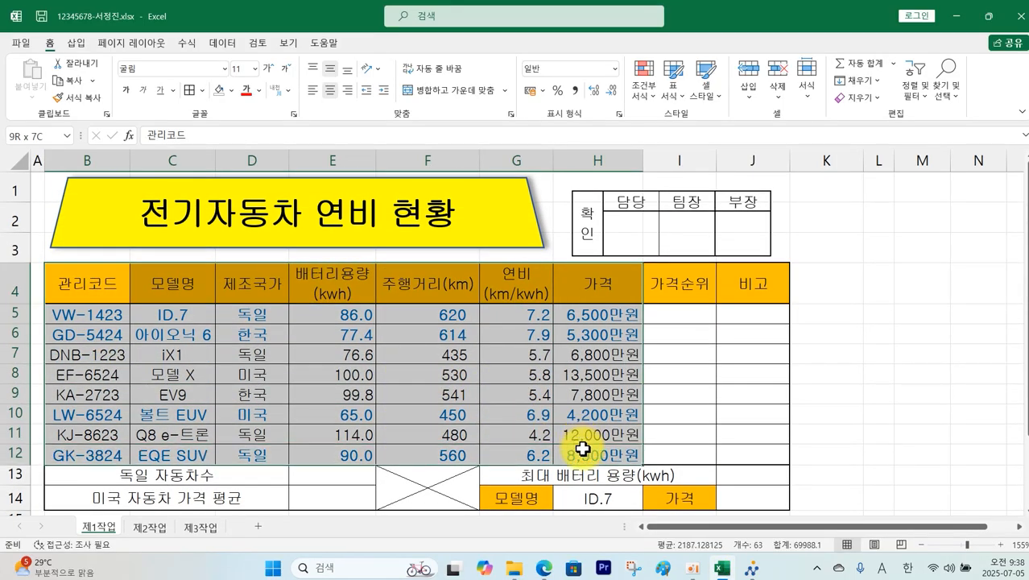
{"action": "left_click", "coordinate": [78, 46]}
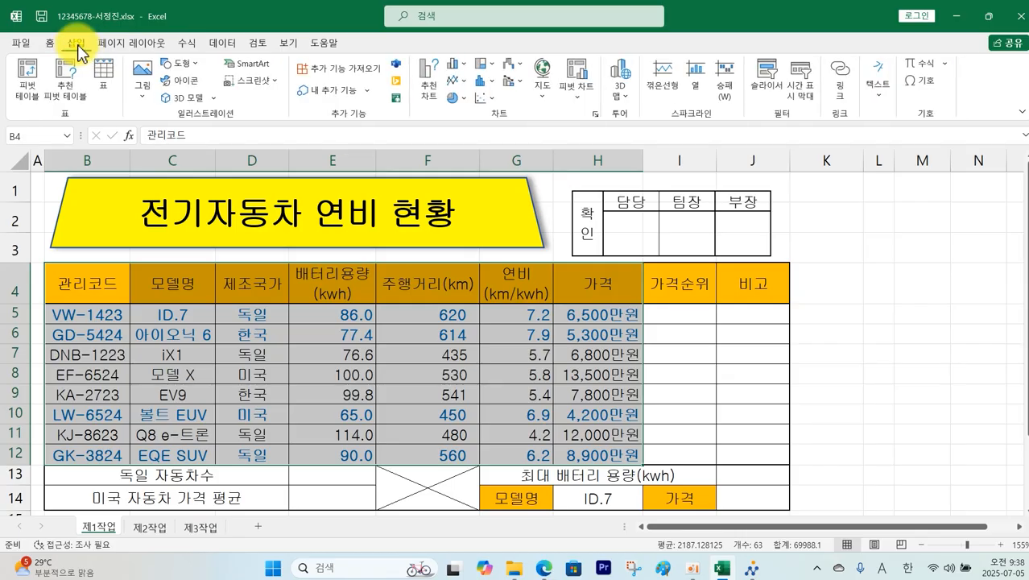
{"action": "left_click", "coordinate": [24, 87]}
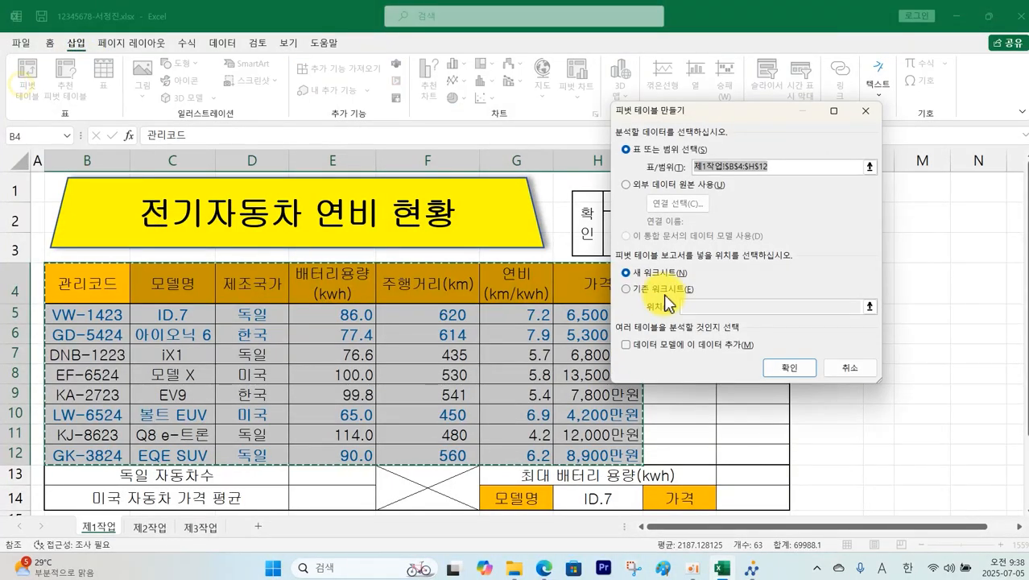
{"action": "left_click", "coordinate": [662, 290]}
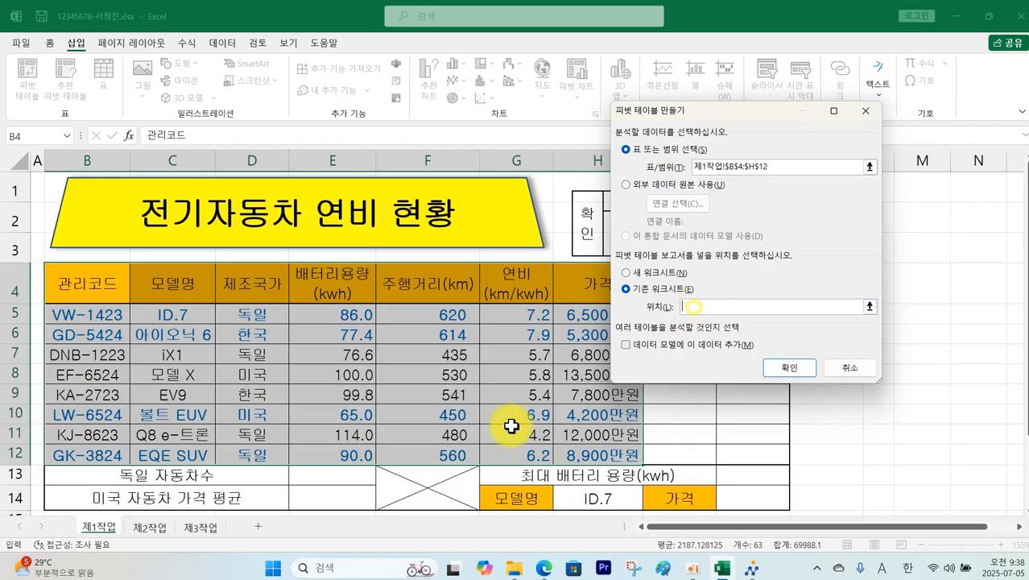
{"action": "left_click", "coordinate": [201, 527]}
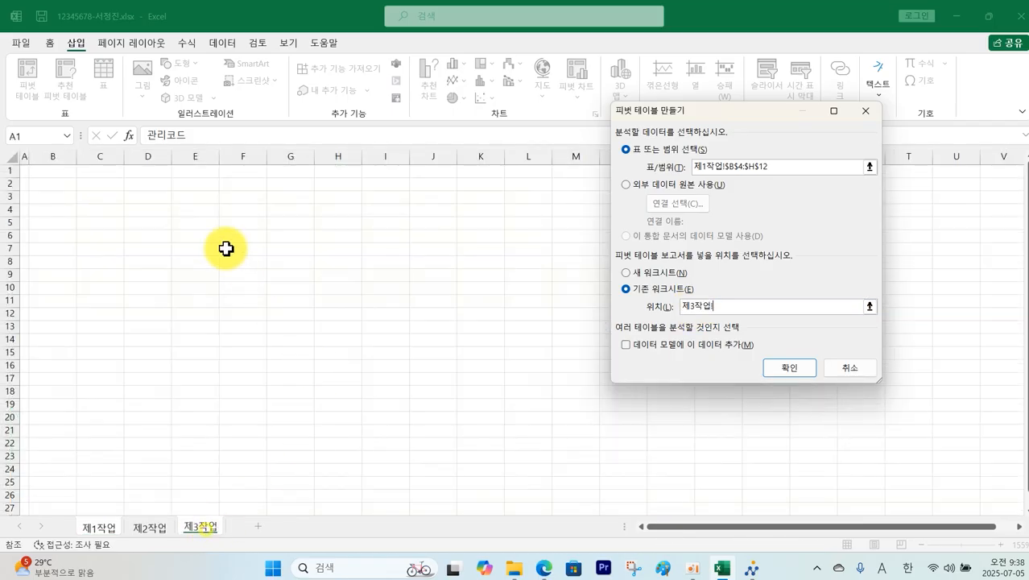
{"action": "left_click", "coordinate": [64, 184]}
{"action": "left_click", "coordinate": [778, 367]}
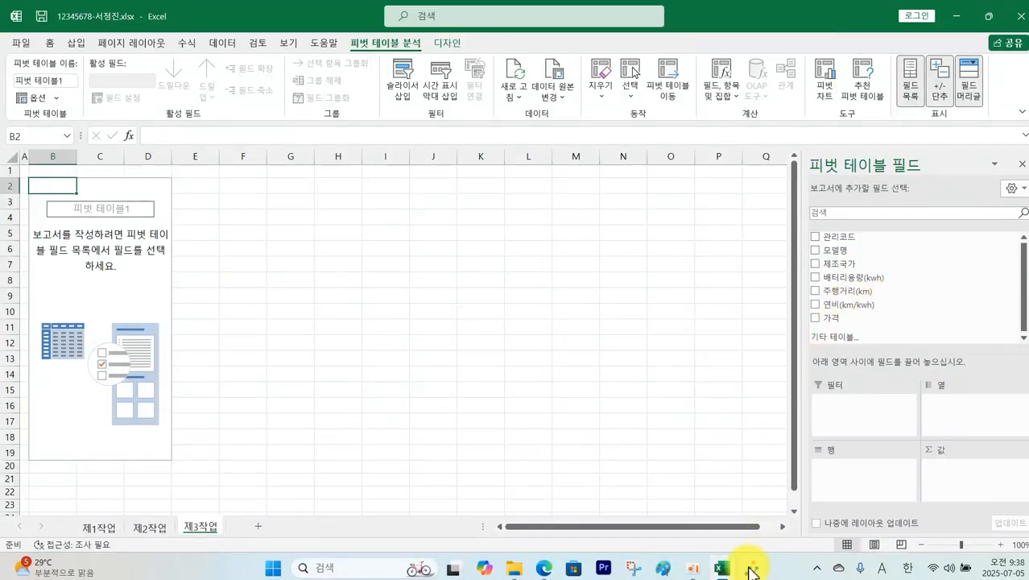
Step: Check the exam PDF's sample pivot by marking its 제조국가, 주행거리(km) and 개수/평균 headers, then clear the marks
{"action": "left_click", "coordinate": [546, 568]}
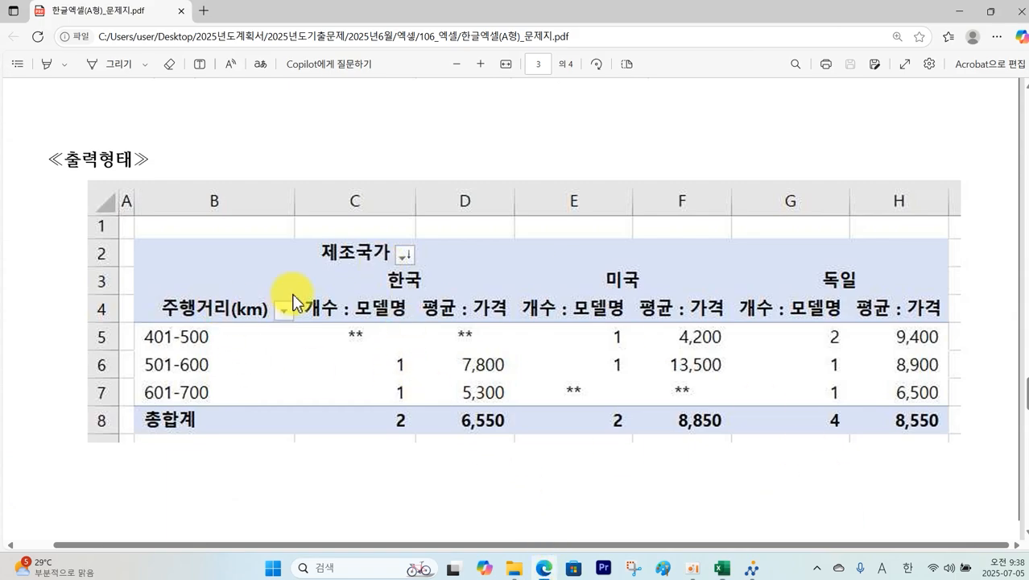
{"action": "mouse_move", "coordinate": [311, 302]}
{"action": "left_mouse_down"}
{"action": "mouse_move", "coordinate": [377, 324]}
{"action": "mouse_move", "coordinate": [512, 330]}
{"action": "left_mouse_up"}
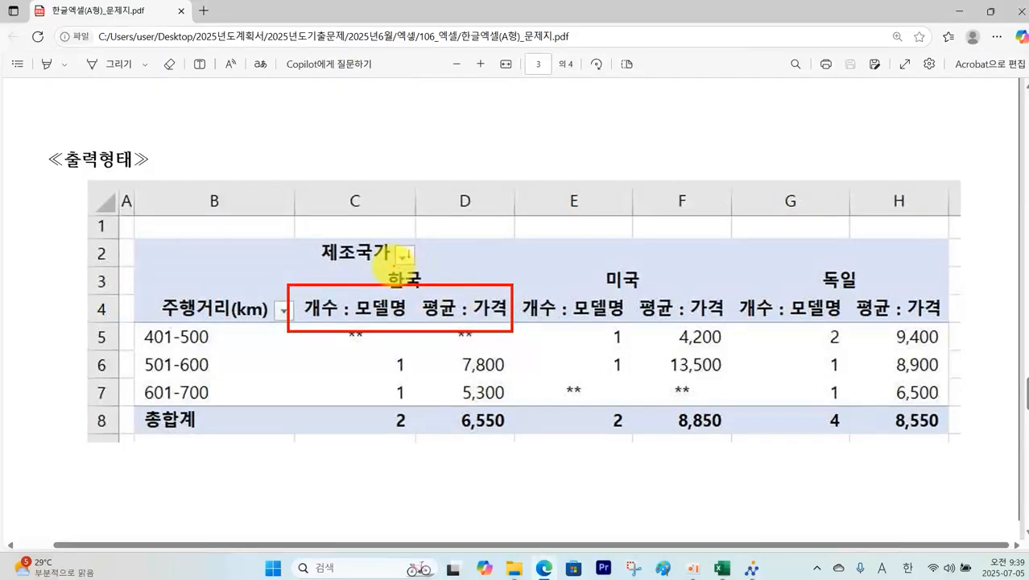
{"action": "mouse_move", "coordinate": [393, 266]}
{"action": "left_mouse_down"}
{"action": "mouse_move", "coordinate": [328, 246]}
{"action": "mouse_move", "coordinate": [380, 237]}
{"action": "left_mouse_up"}
{"action": "mouse_move", "coordinate": [233, 316]}
{"action": "left_mouse_down"}
{"action": "mouse_move", "coordinate": [216, 324]}
{"action": "mouse_move", "coordinate": [225, 320]}
{"action": "left_mouse_up"}
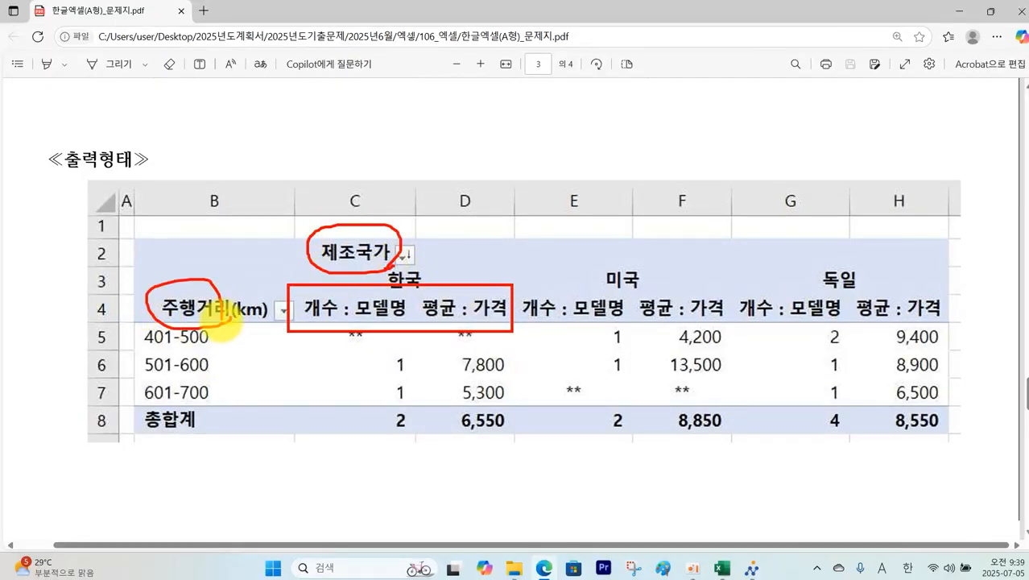
{"action": "key", "text": "Escape"}
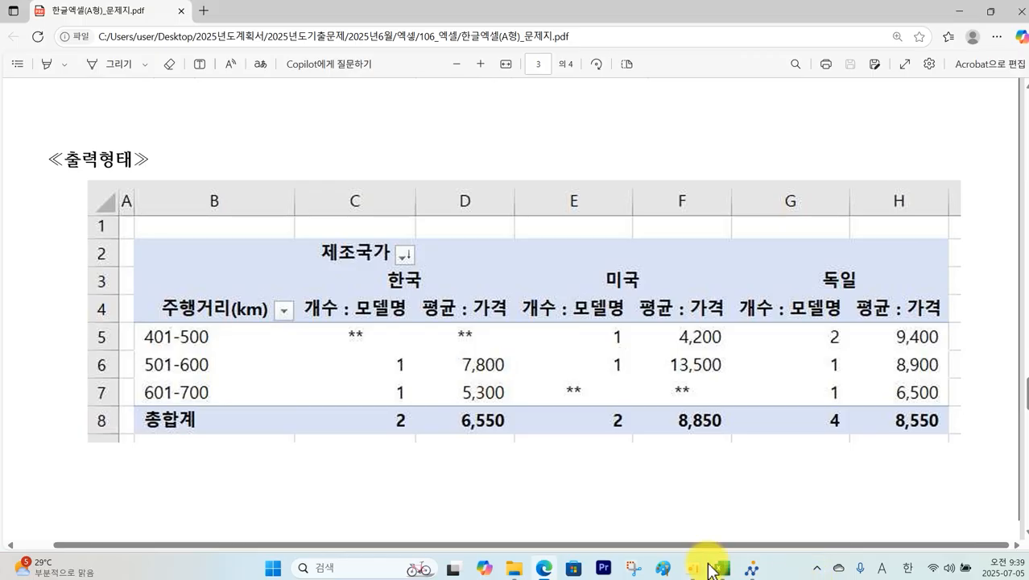
Step: Place 제조국가 in columns, 주행거리(km) in rows, and 모델명 and 가격 in values
{"action": "left_click", "coordinate": [723, 568]}
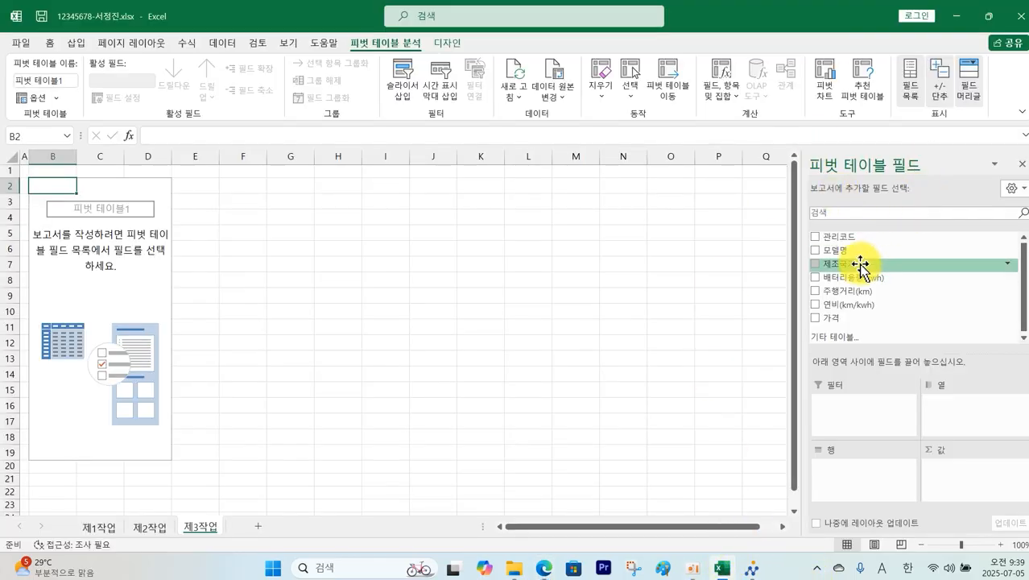
{"action": "left_click_drag", "start_coordinate": [860, 265], "coordinate": [952, 386]}
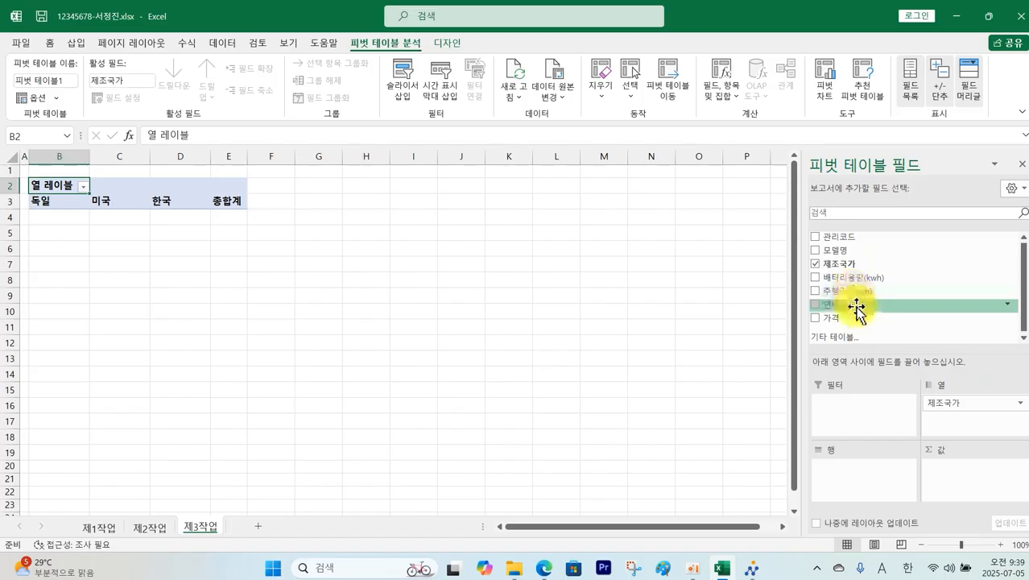
{"action": "left_click_drag", "start_coordinate": [868, 292], "coordinate": [869, 473]}
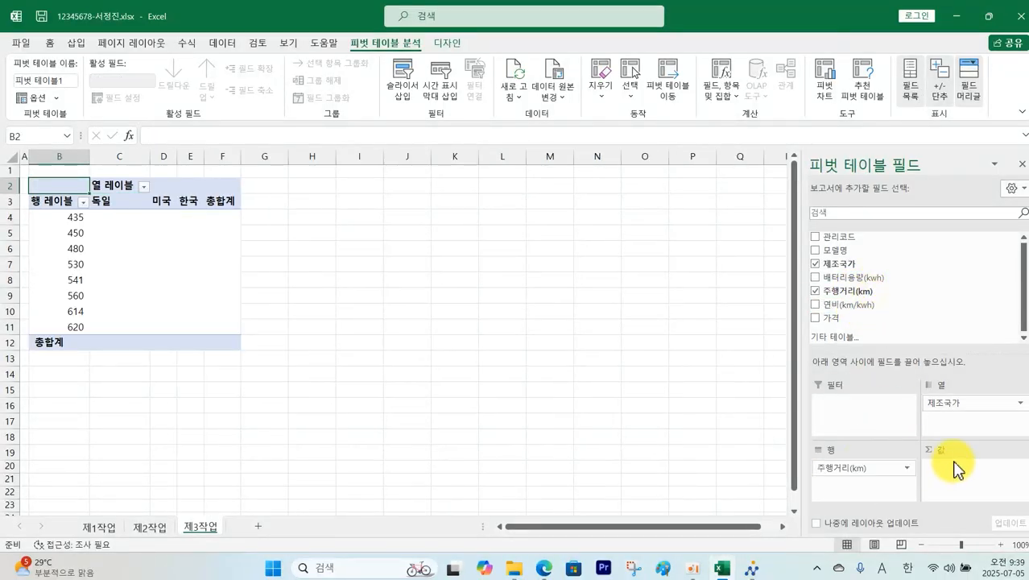
{"action": "left_click_drag", "start_coordinate": [861, 249], "coordinate": [967, 473]}
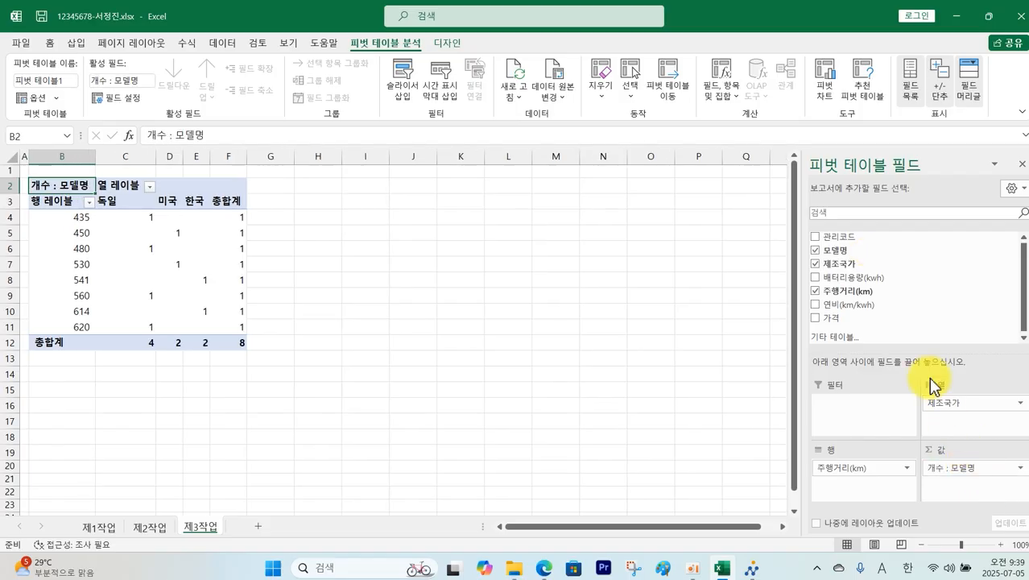
{"action": "left_click_drag", "start_coordinate": [829, 318], "coordinate": [943, 480]}
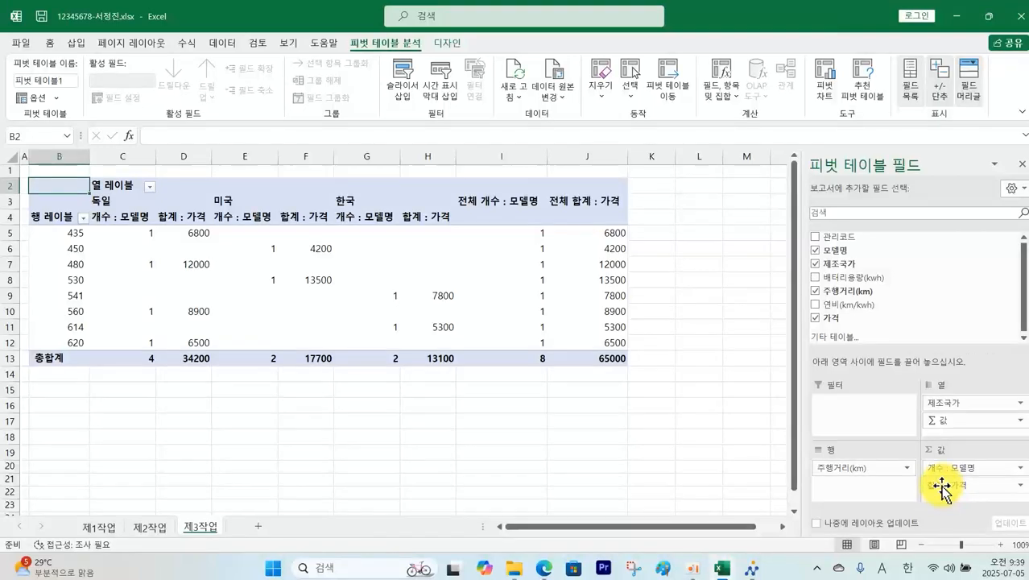
{"action": "left_click", "coordinate": [943, 484]}
Step: Summarise 가격 by 평균 instead of 합계, then select the 열 레이블 header cell for relabelling
{"action": "left_click", "coordinate": [958, 469]}
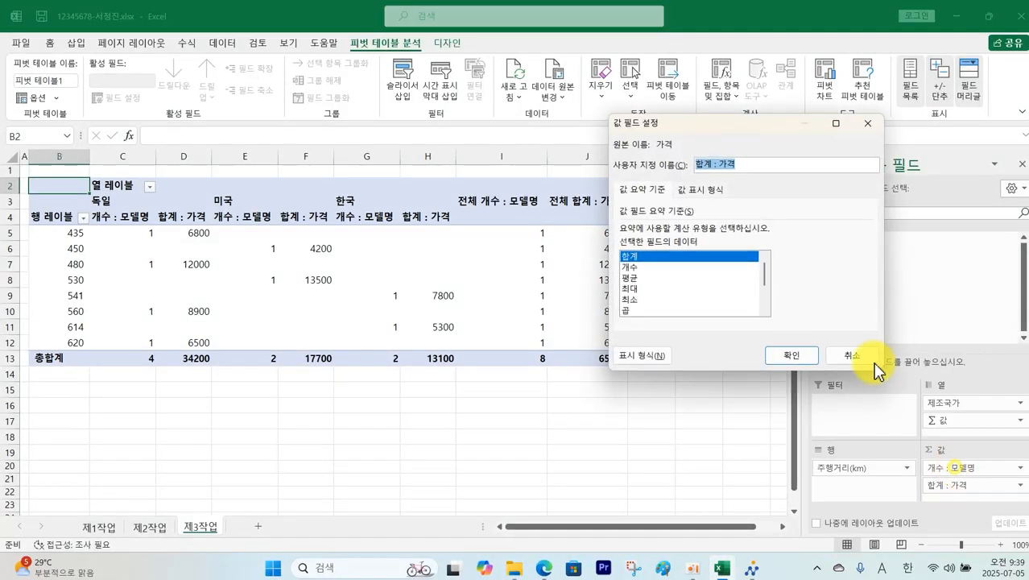
{"action": "left_click", "coordinate": [632, 278]}
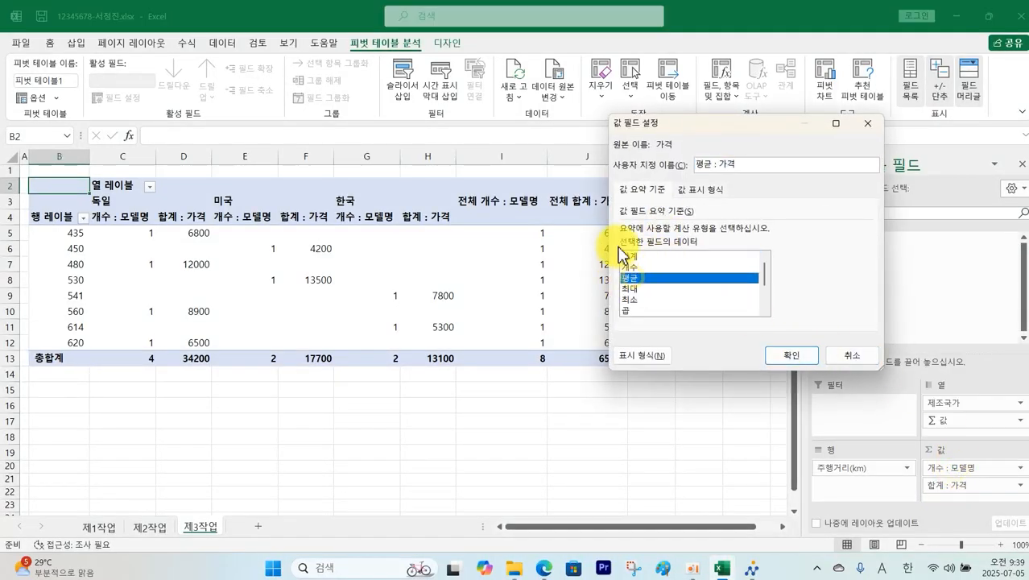
{"action": "left_click", "coordinate": [788, 352]}
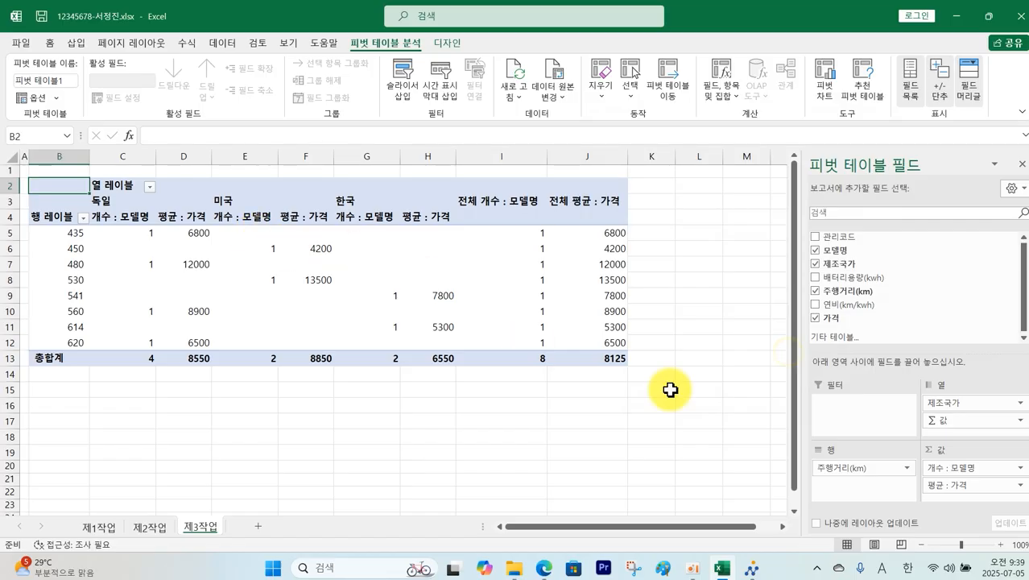
{"action": "left_click", "coordinate": [698, 420]}
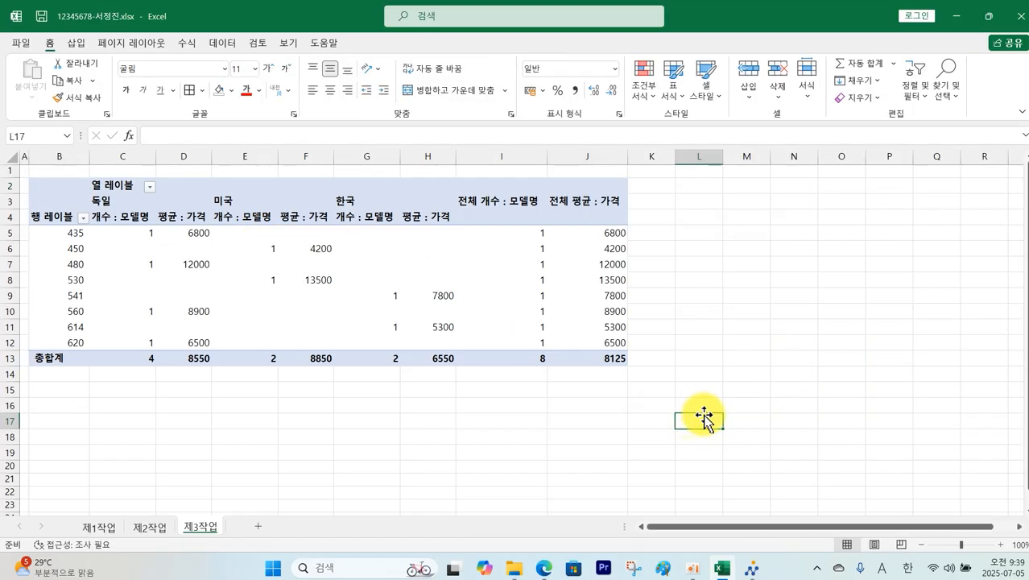
{"action": "left_click", "coordinate": [110, 185]}
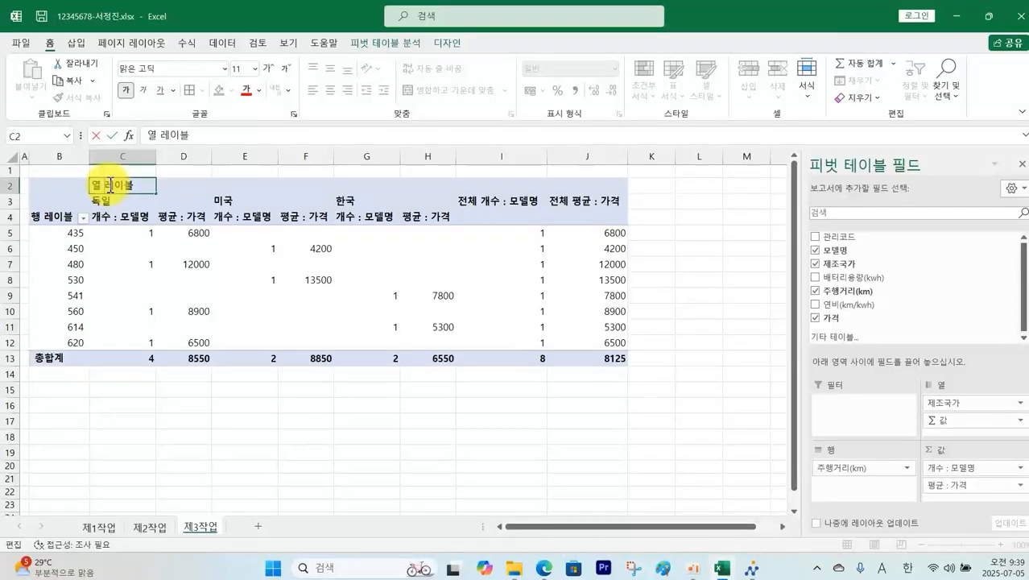
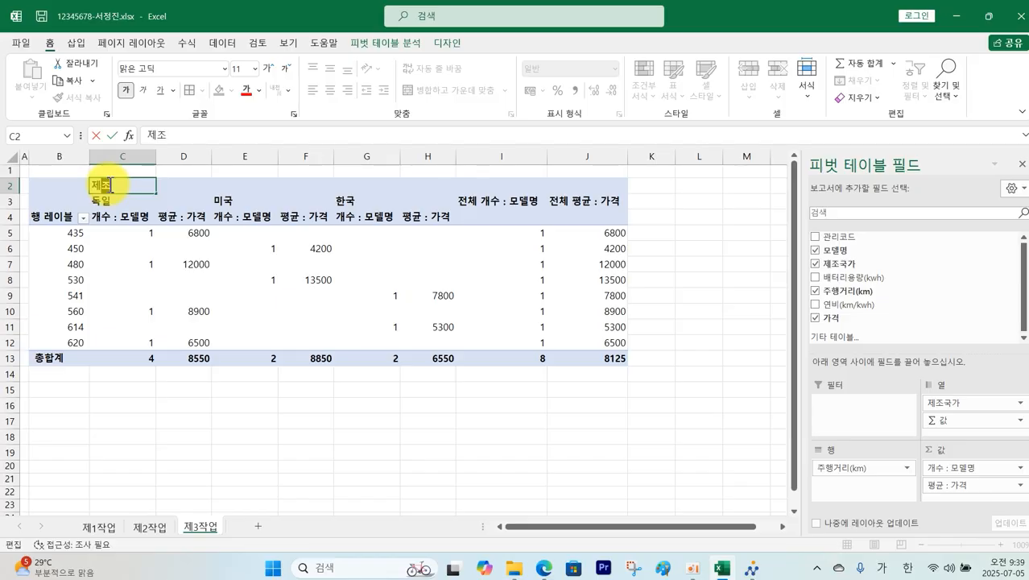
Step: Replace the 행 레이블 heading in B4 with 주행거리(km) and widen column B to fit it
{"action": "left_click", "coordinate": [57, 216]}
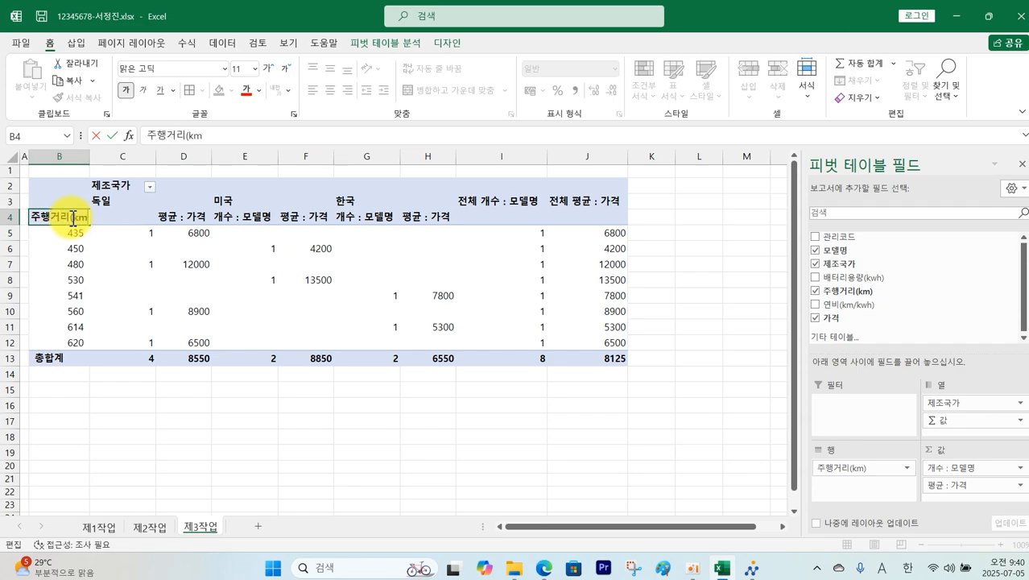
{"action": "key", "text": "Return"}
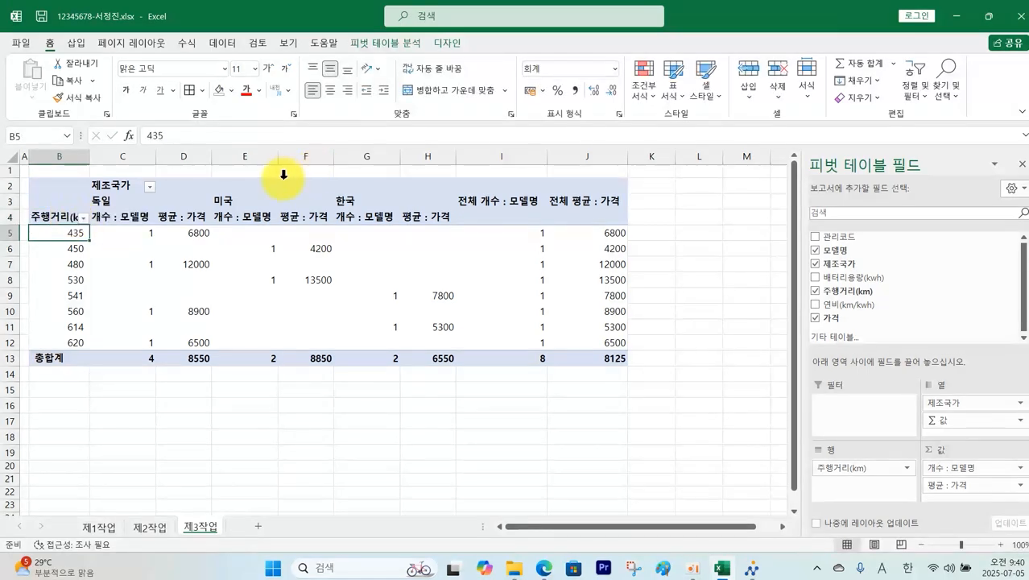
{"action": "left_click_drag", "start_coordinate": [91, 156], "coordinate": [112, 156]}
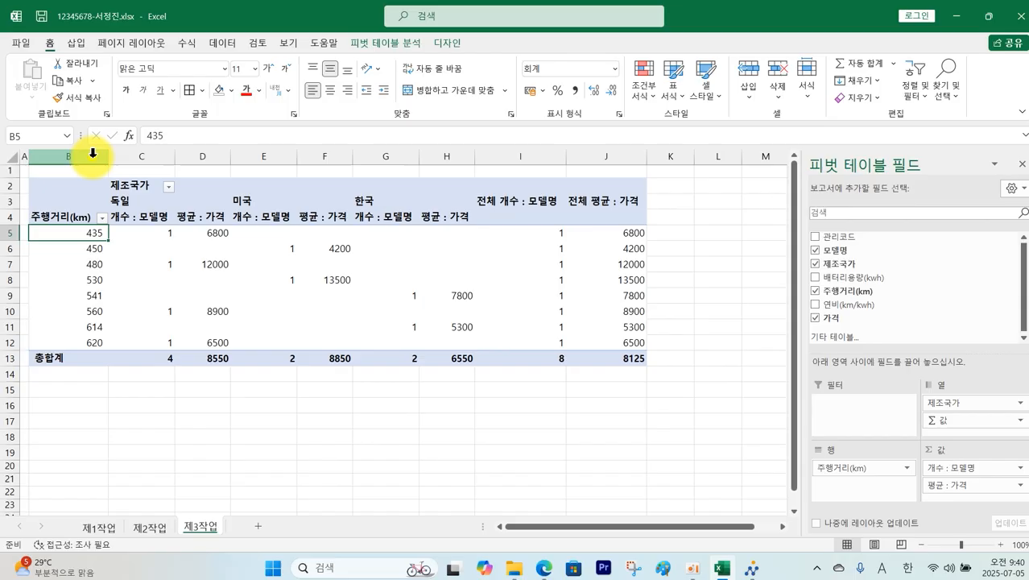
{"action": "left_click", "coordinate": [209, 416]}
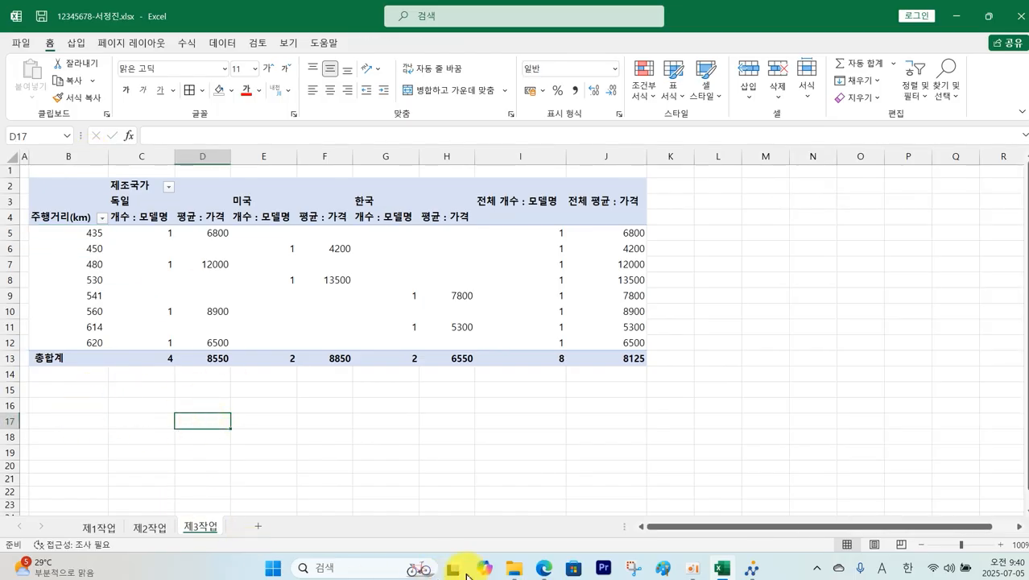
{"action": "left_click", "coordinate": [543, 569]}
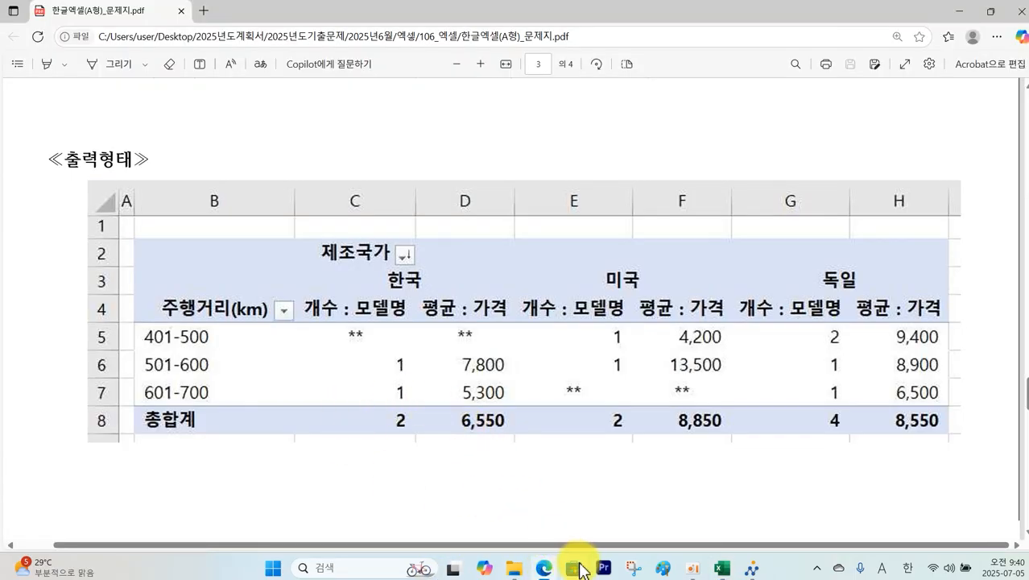
{"action": "scroll", "coordinate": [571, 454], "scroll_direction": "down", "scroll_amount": 1}
{"action": "scroll", "coordinate": [571, 454], "scroll_direction": "up", "scroll_amount": 4}
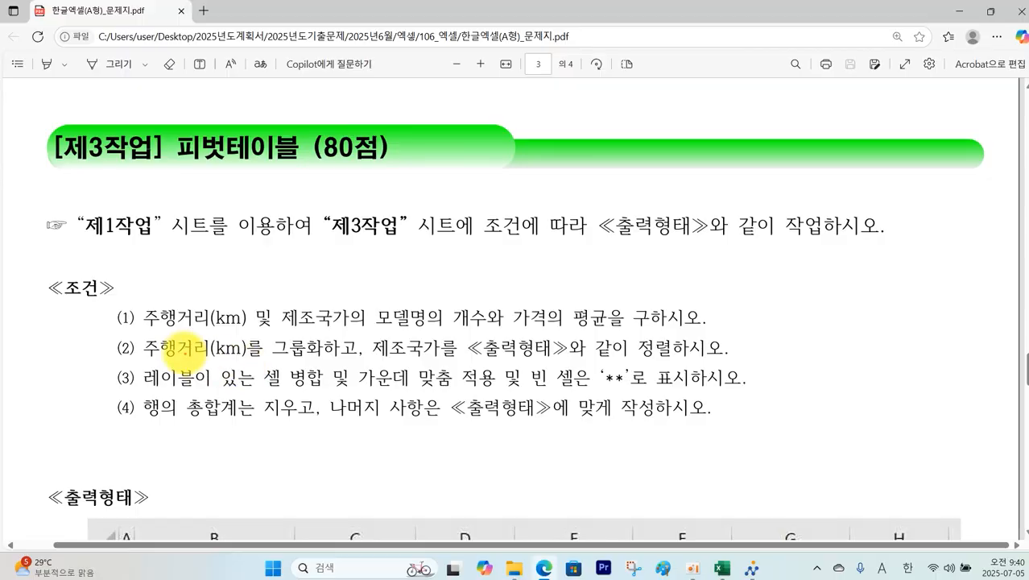
{"action": "mouse_move", "coordinate": [137, 333]}
{"action": "left_mouse_down"}
{"action": "mouse_move", "coordinate": [266, 364]}
{"action": "mouse_move", "coordinate": [727, 359]}
{"action": "left_mouse_up"}
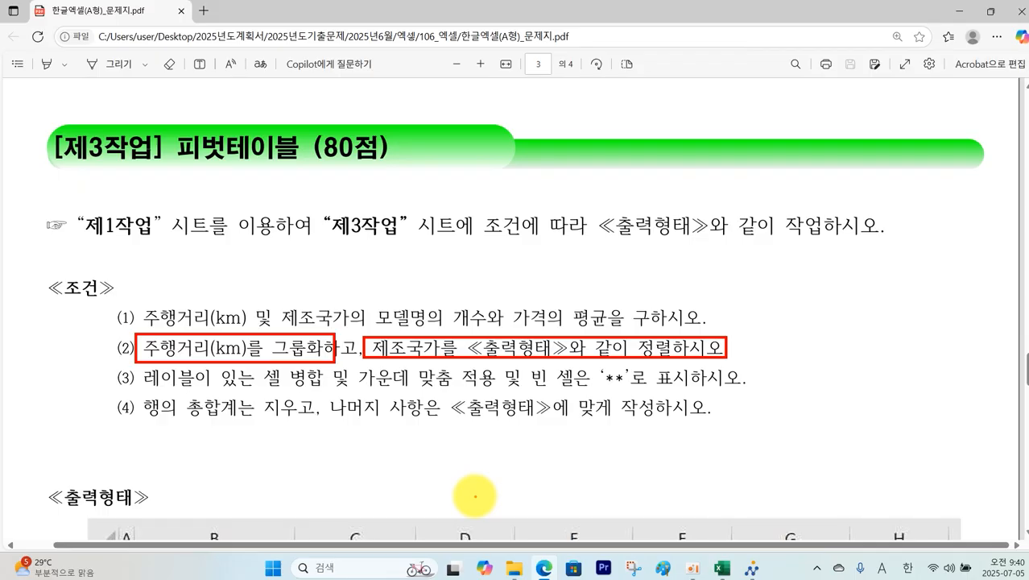
{"action": "scroll", "coordinate": [475, 496], "scroll_direction": "down", "scroll_amount": 5}
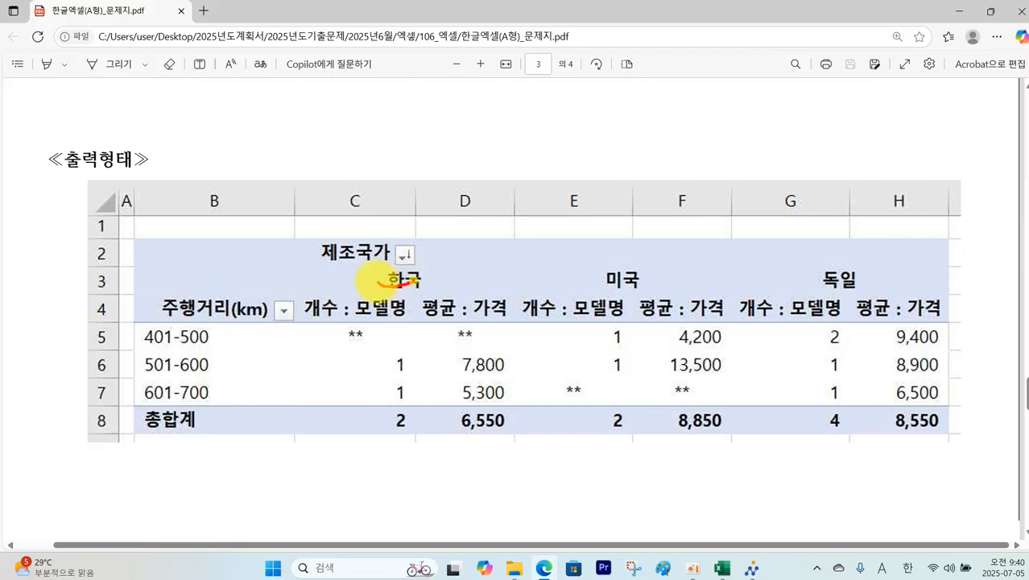
{"action": "mouse_move", "coordinate": [374, 282]}
{"action": "left_mouse_down"}
{"action": "mouse_move", "coordinate": [415, 270]}
{"action": "mouse_move", "coordinate": [377, 277]}
{"action": "left_mouse_up"}
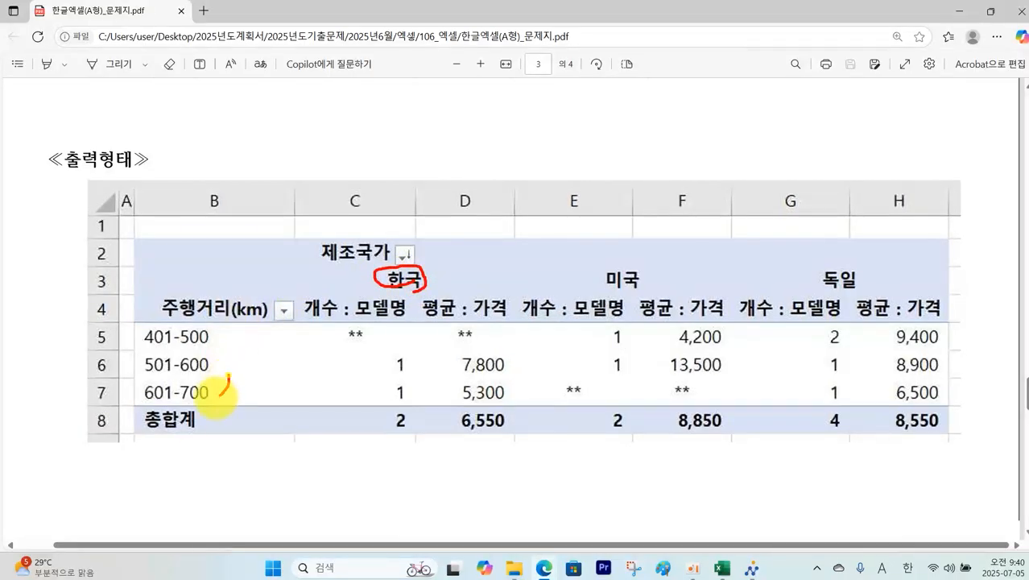
{"action": "mouse_move", "coordinate": [217, 397]}
{"action": "left_mouse_down"}
{"action": "mouse_move", "coordinate": [133, 351]}
{"action": "mouse_move", "coordinate": [224, 419]}
{"action": "left_mouse_up"}
{"action": "key", "text": "Escape"}
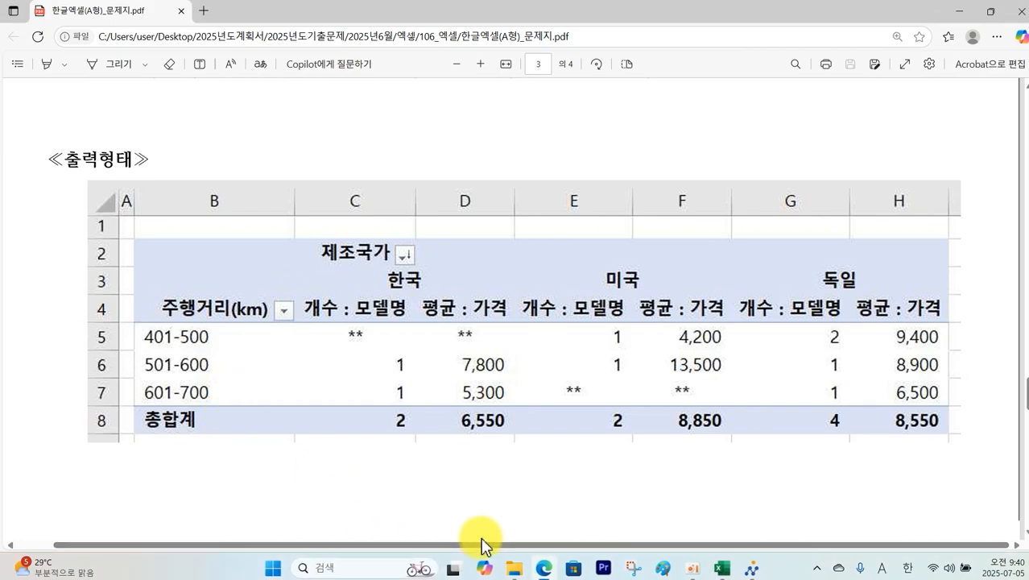
{"action": "left_click", "coordinate": [721, 568]}
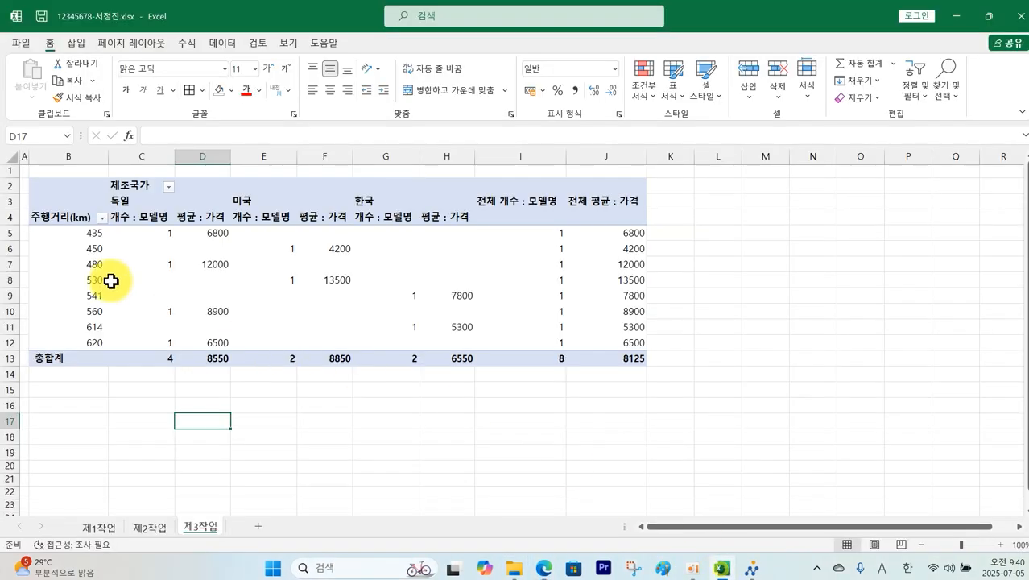
Step: Group the driving distances from 401 to 700 in steps of 100
{"action": "left_click", "coordinate": [80, 235]}
{"action": "right_click", "coordinate": [82, 232]}
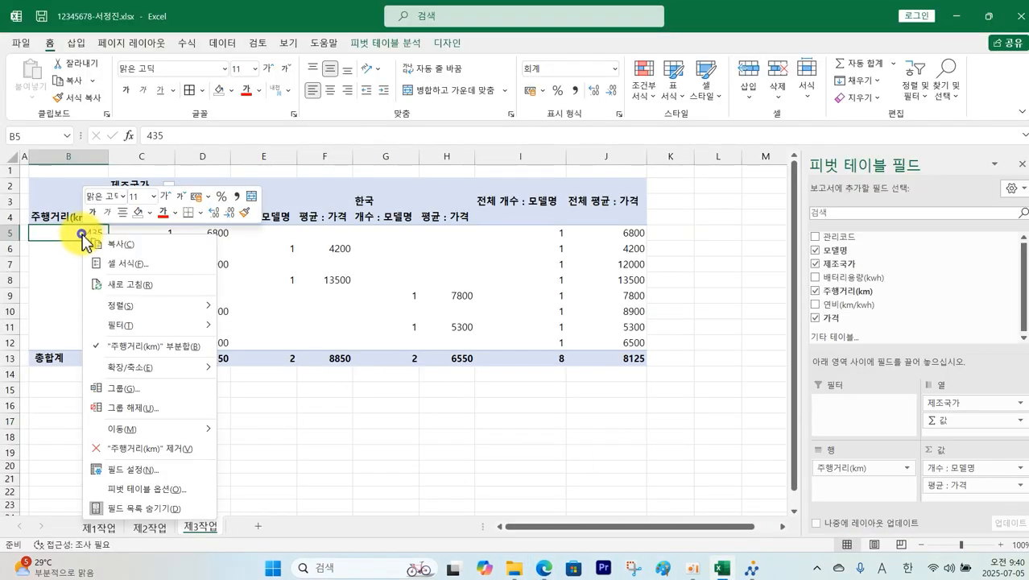
{"action": "left_click", "coordinate": [144, 390]}
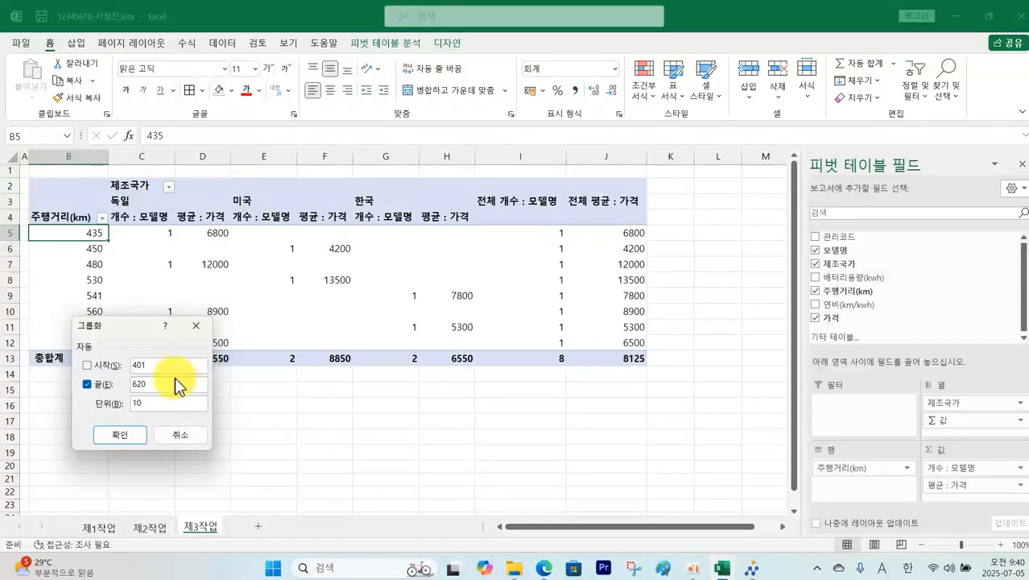
{"action": "left_click_drag", "start_coordinate": [155, 383], "coordinate": [107, 383]}
{"action": "type", "text": "70"}
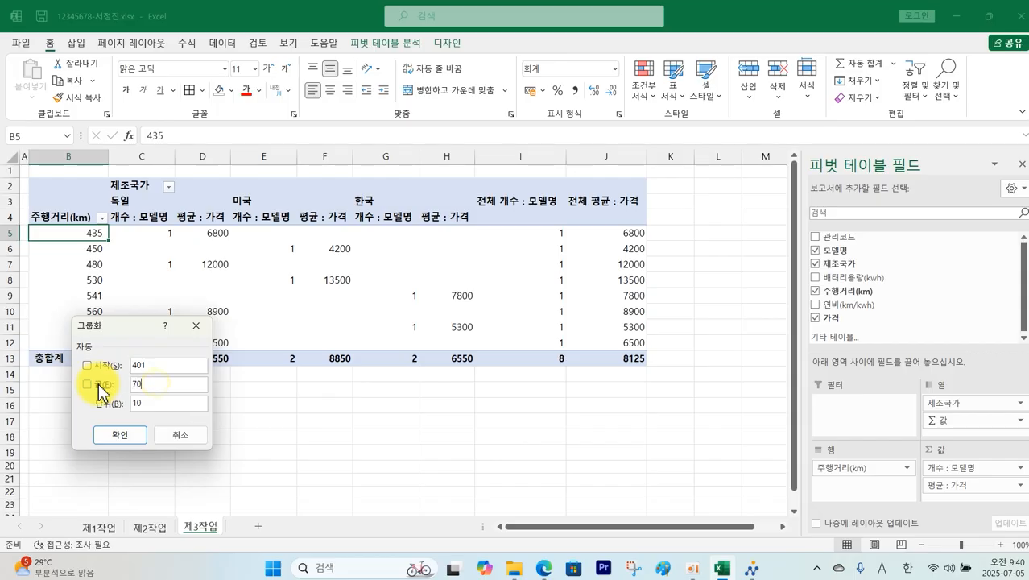
{"action": "type", "text": "0"}
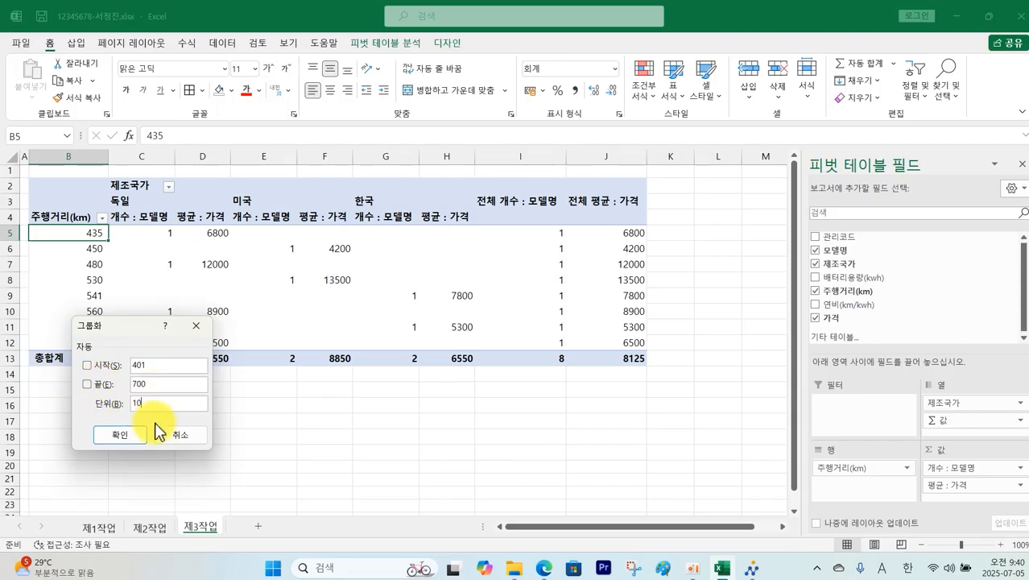
{"action": "key", "text": "Return"}
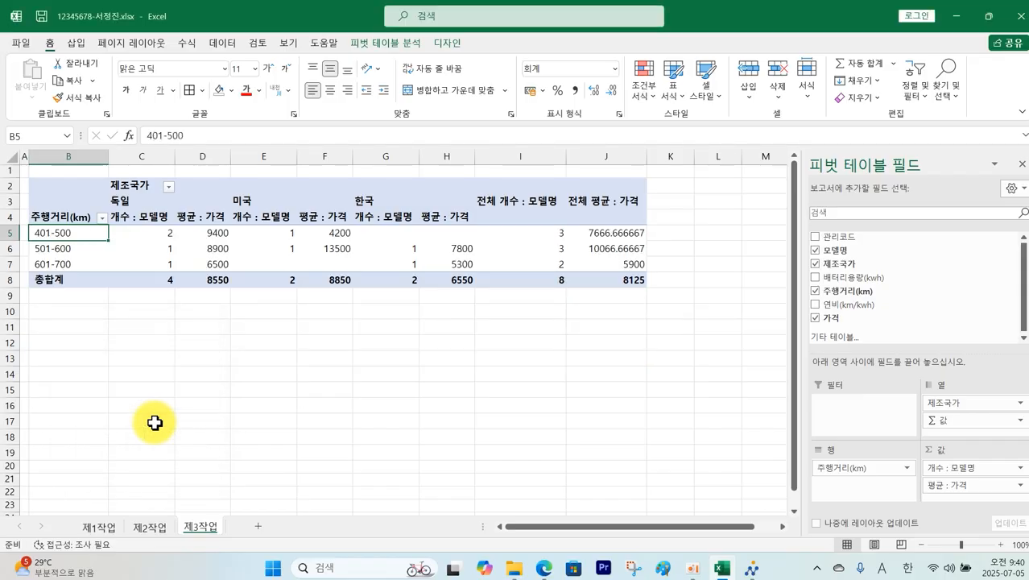
Step: Sort the 제조국가 columns descending so they read 한국, 미국, 독일
{"action": "left_click", "coordinate": [170, 187]}
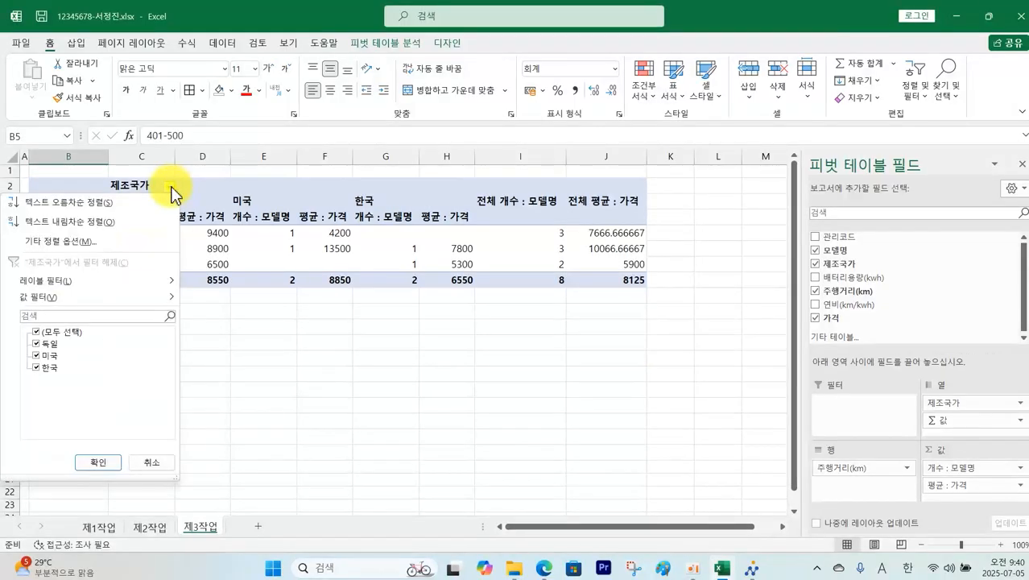
{"action": "left_click", "coordinate": [121, 234]}
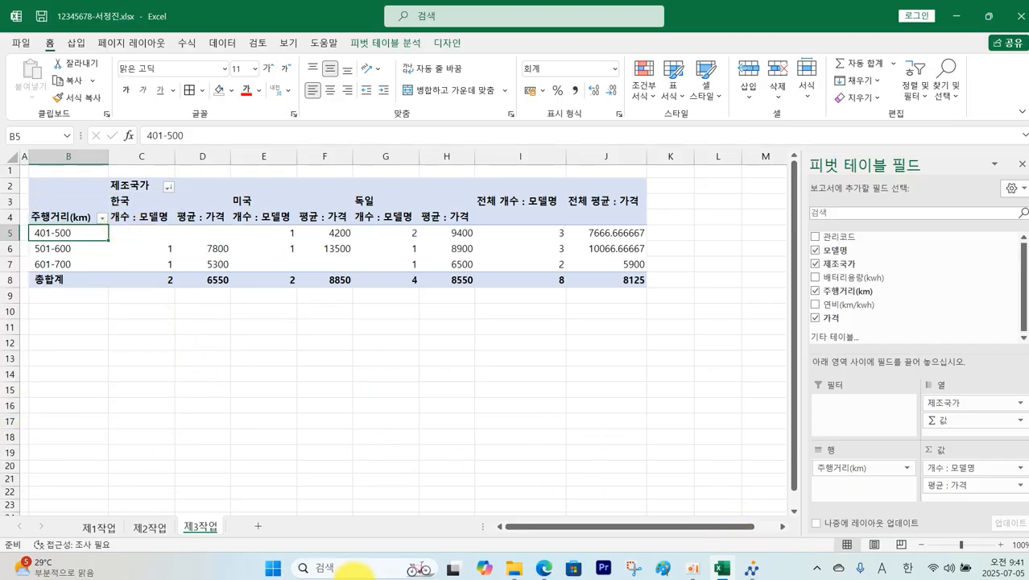
{"action": "left_click", "coordinate": [544, 567]}
Step: Mark PDF conditions (3) and (4): merged labels, ** in empty cells, no row grand totals
{"action": "mouse_move", "coordinate": [136, 300]}
{"action": "left_mouse_down"}
{"action": "mouse_move", "coordinate": [196, 317]}
{"action": "mouse_move", "coordinate": [737, 318]}
{"action": "left_mouse_up"}
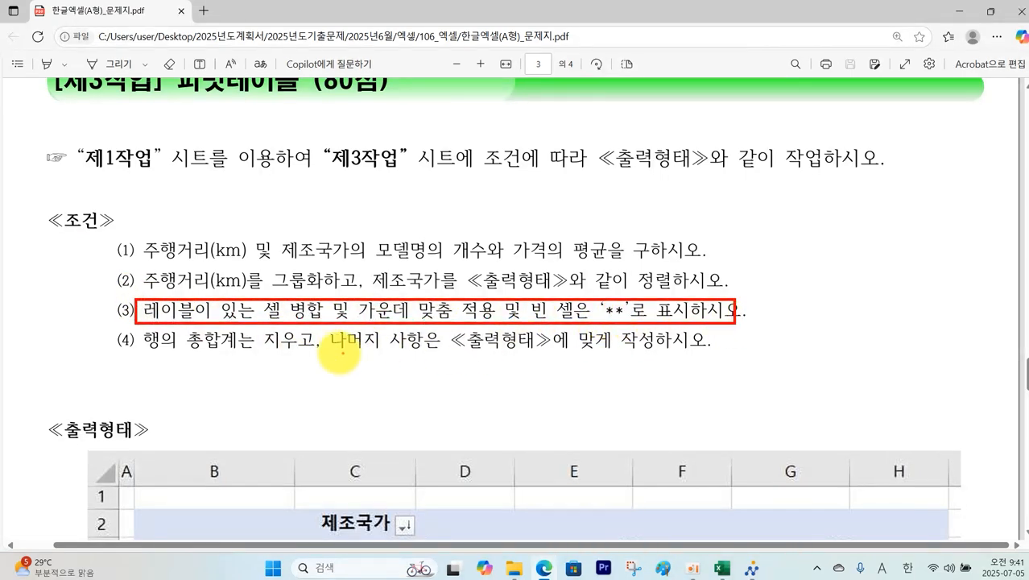
{"action": "mouse_move", "coordinate": [137, 330]}
{"action": "left_mouse_down"}
{"action": "mouse_move", "coordinate": [271, 348]}
{"action": "mouse_move", "coordinate": [718, 351]}
{"action": "left_mouse_up"}
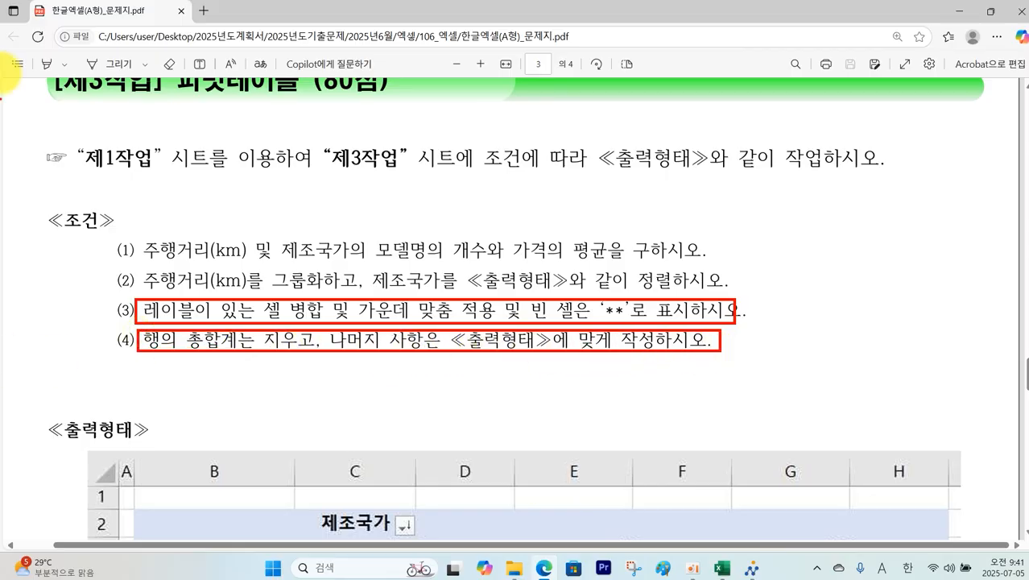
{"action": "key", "text": "Escape"}
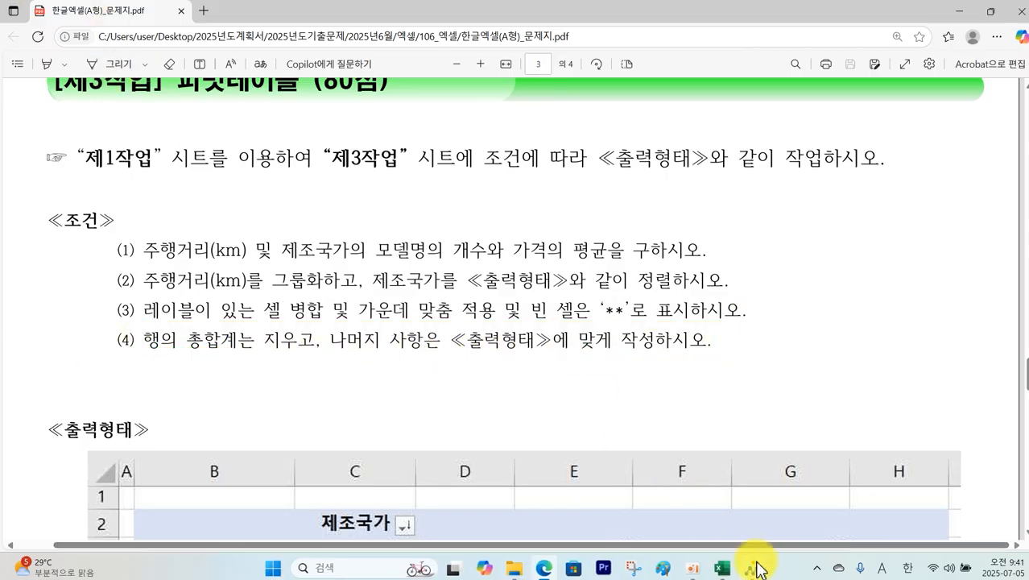
Step: In 피벗 테이블 옵션, merge and centre labels, show ** for empty cells, and turn off 행 총합계
{"action": "left_click", "coordinate": [729, 572]}
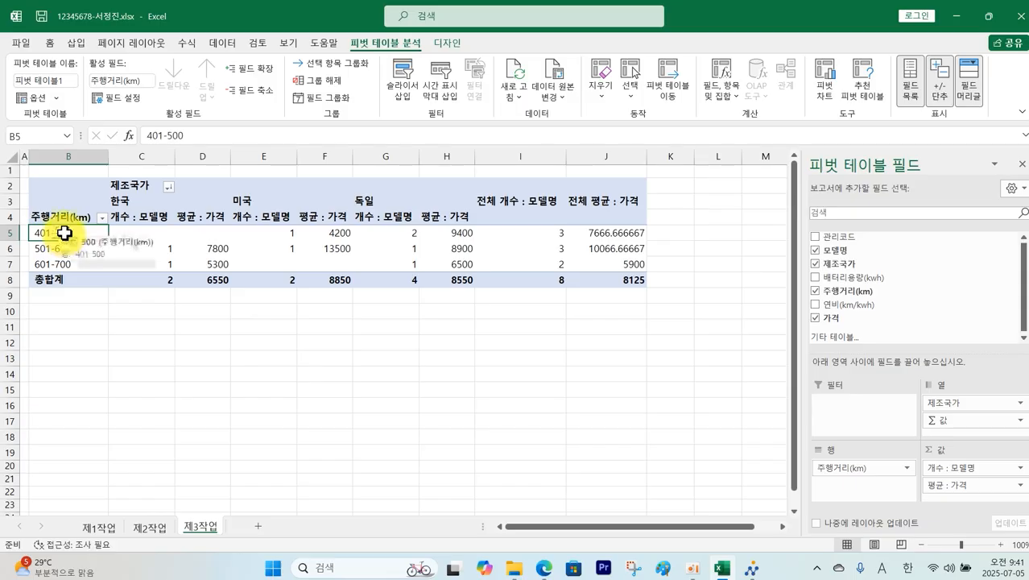
{"action": "right_click", "coordinate": [66, 233]}
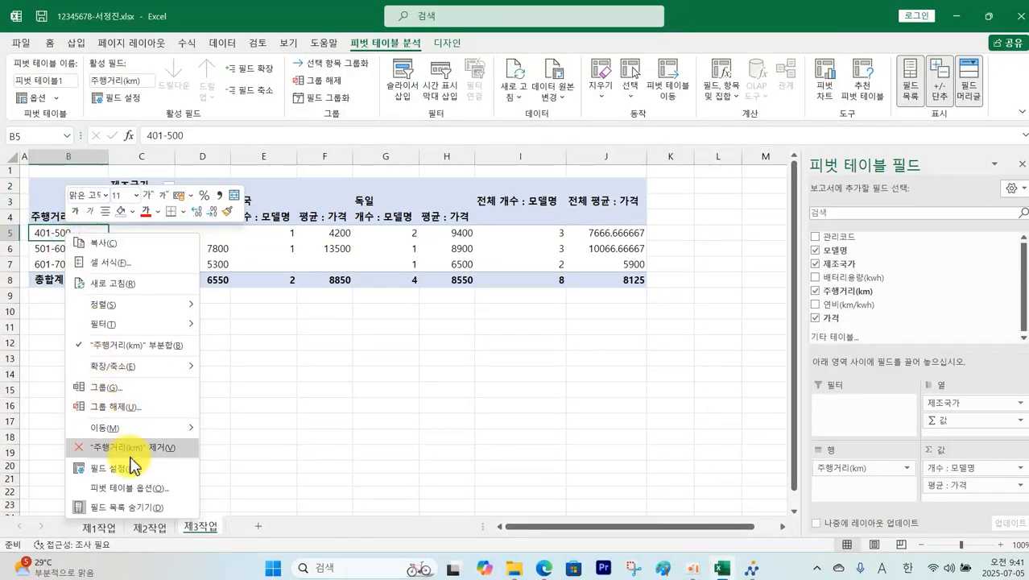
{"action": "left_click", "coordinate": [137, 488]}
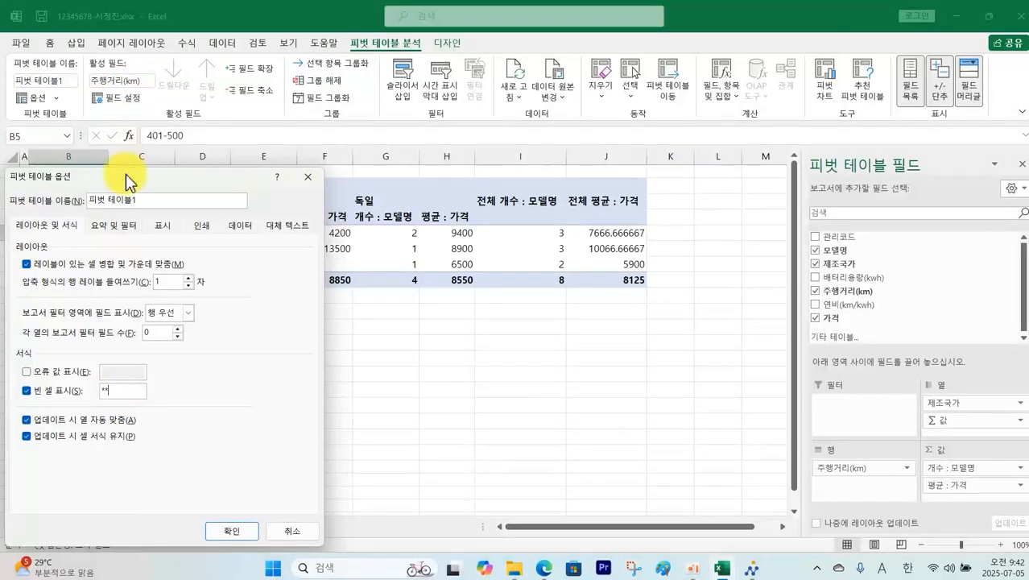
{"action": "left_click", "coordinate": [117, 226]}
{"action": "left_click", "coordinate": [60, 266]}
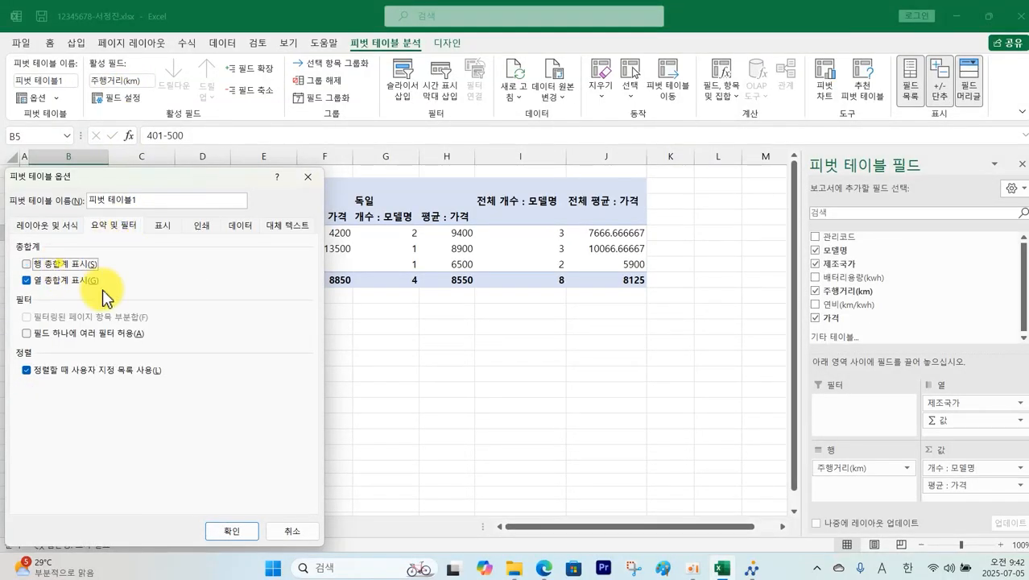
{"action": "left_click", "coordinate": [230, 533]}
{"action": "left_click", "coordinate": [264, 424]}
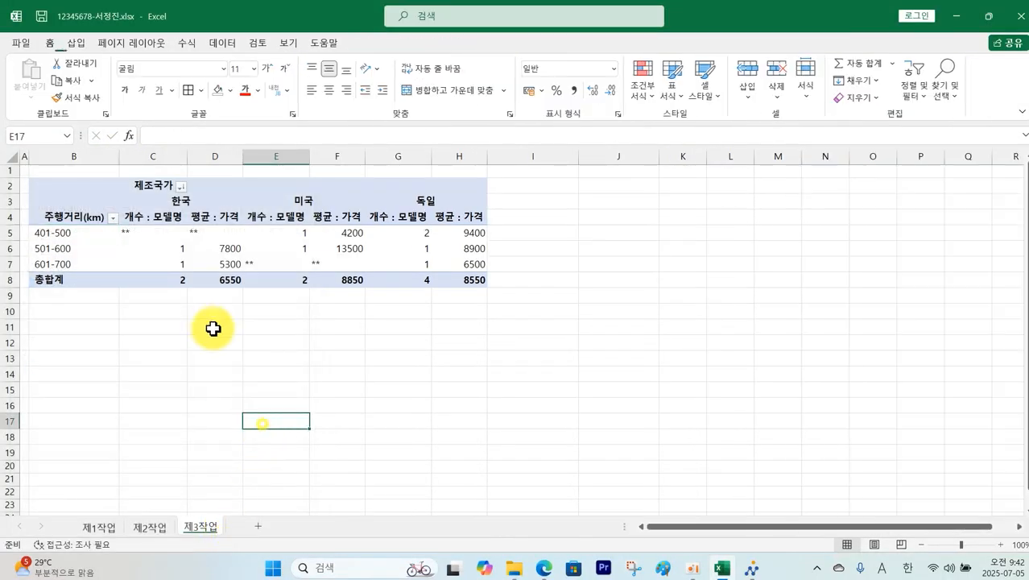
Step: Compare the pivot against the task PDF, then select the pivot's value cells
{"action": "left_click", "coordinate": [546, 569]}
{"action": "scroll", "coordinate": [492, 493], "scroll_direction": "down", "scroll_amount": 5}
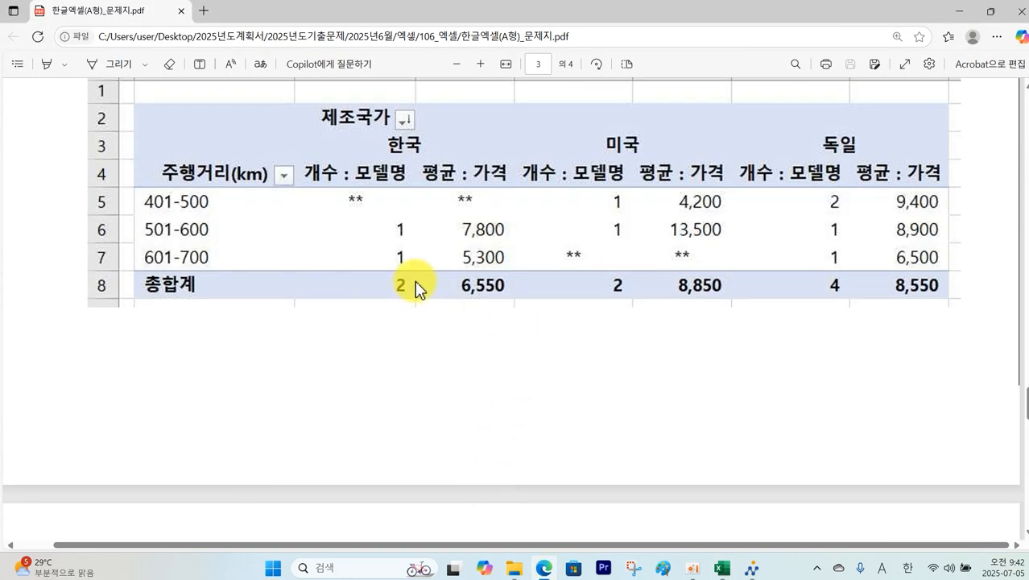
{"action": "left_click", "coordinate": [723, 569]}
{"action": "left_click_drag", "start_coordinate": [138, 232], "coordinate": [455, 274]}
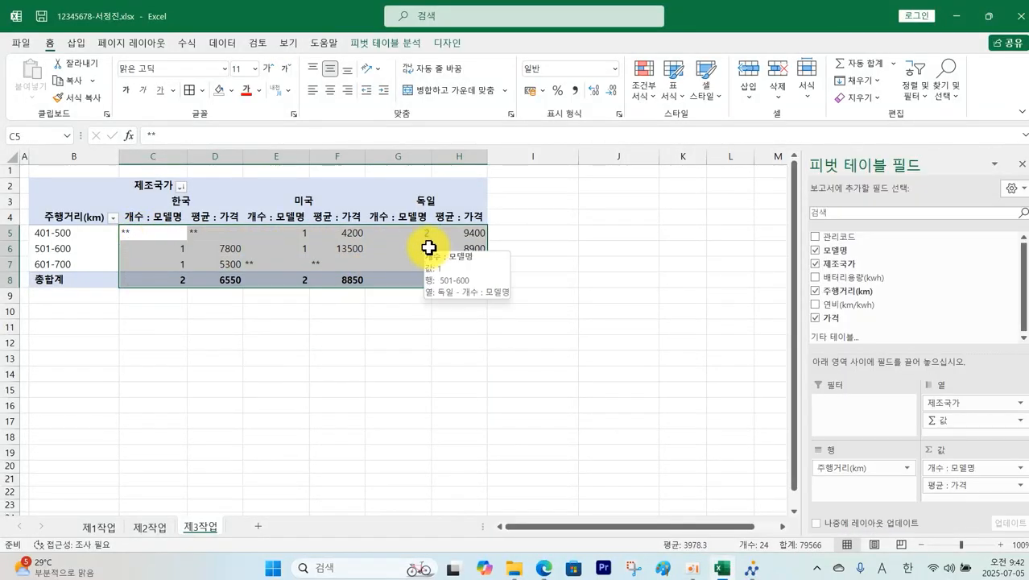
Step: Apply Comma Style and centre alignment to the pivot values in C5:H8
{"action": "left_click", "coordinate": [575, 92]}
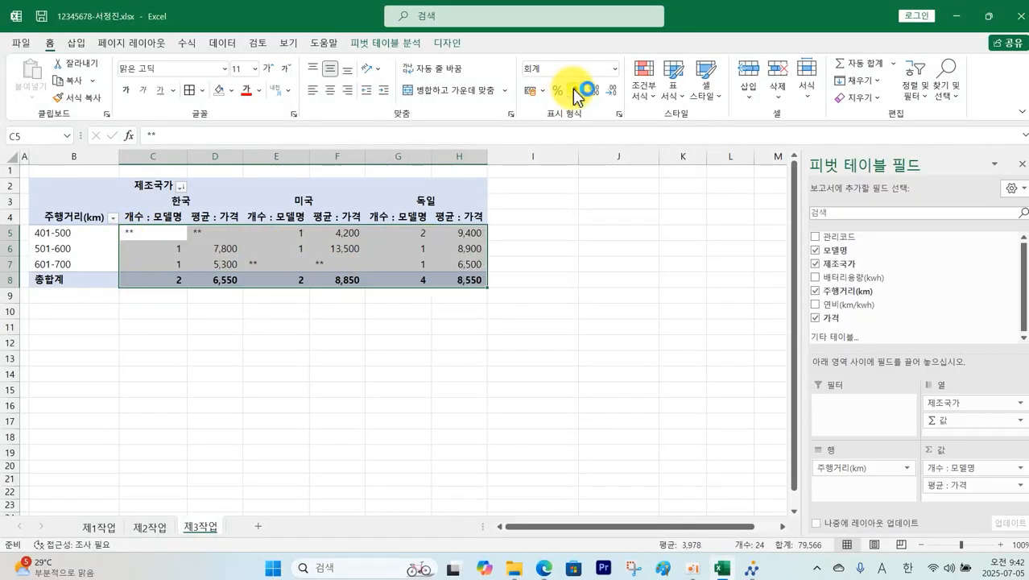
{"action": "left_click", "coordinate": [330, 90]}
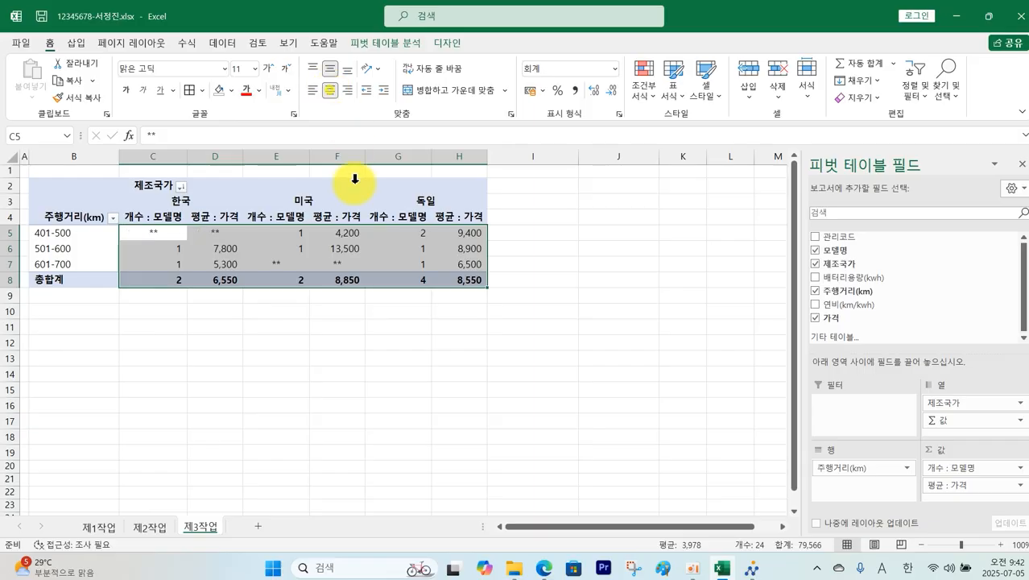
{"action": "left_click", "coordinate": [339, 359]}
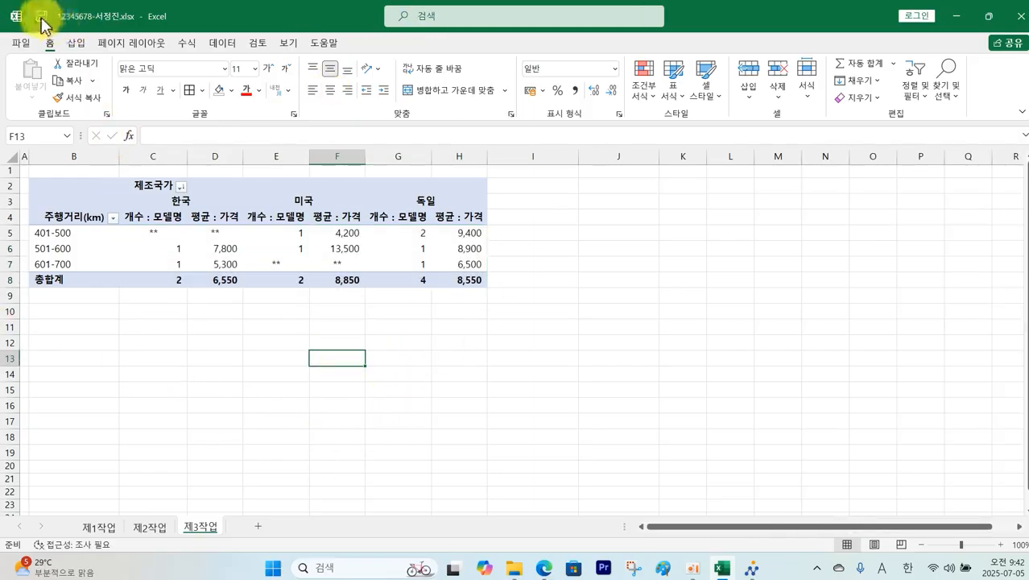
Step: Send the current answer file to the exam PC through 답안 전송 and confirm the success message
{"action": "left_click", "coordinate": [751, 569]}
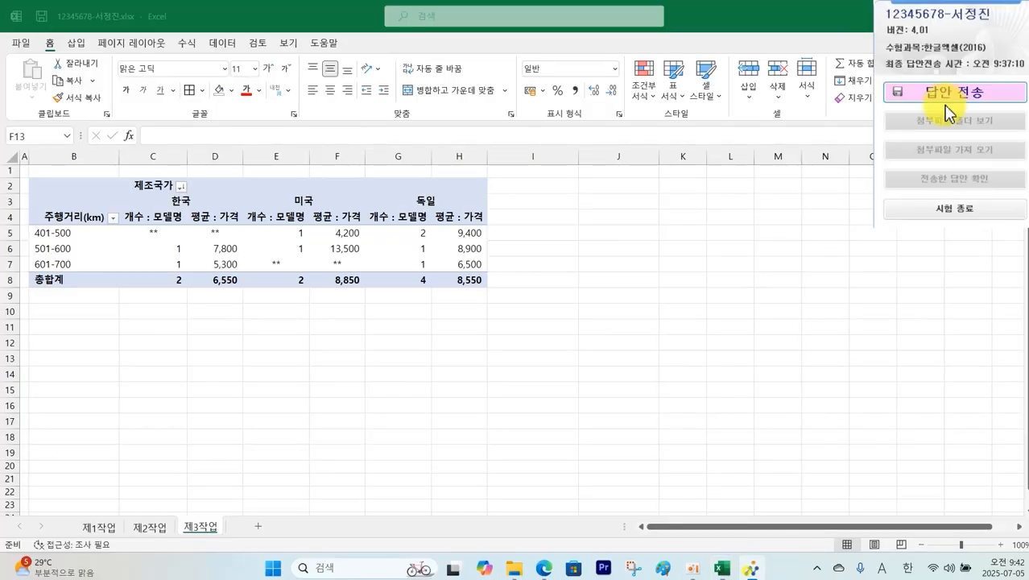
{"action": "left_click", "coordinate": [963, 93]}
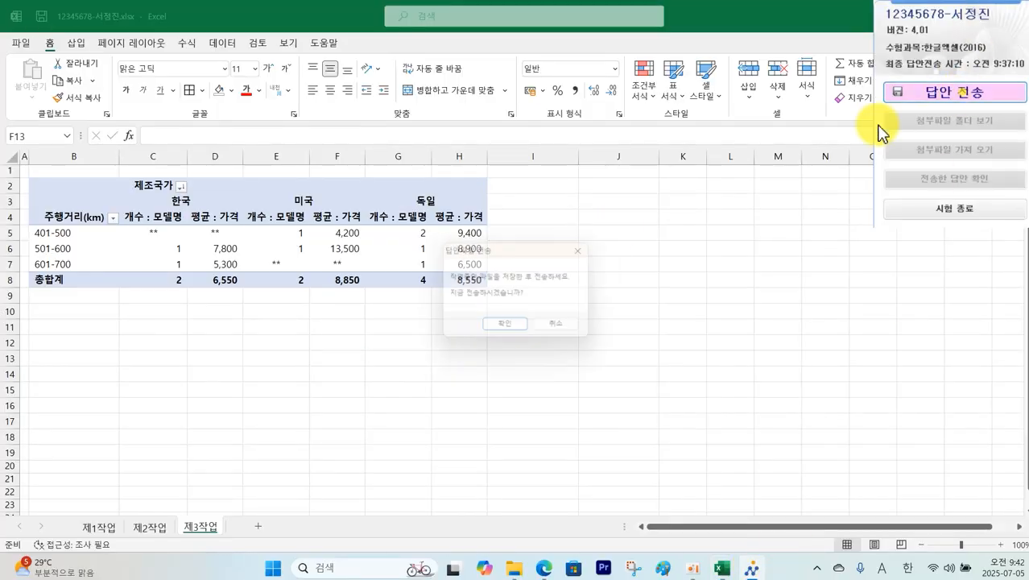
{"action": "left_click", "coordinate": [495, 332]}
{"action": "left_click", "coordinate": [555, 374]}
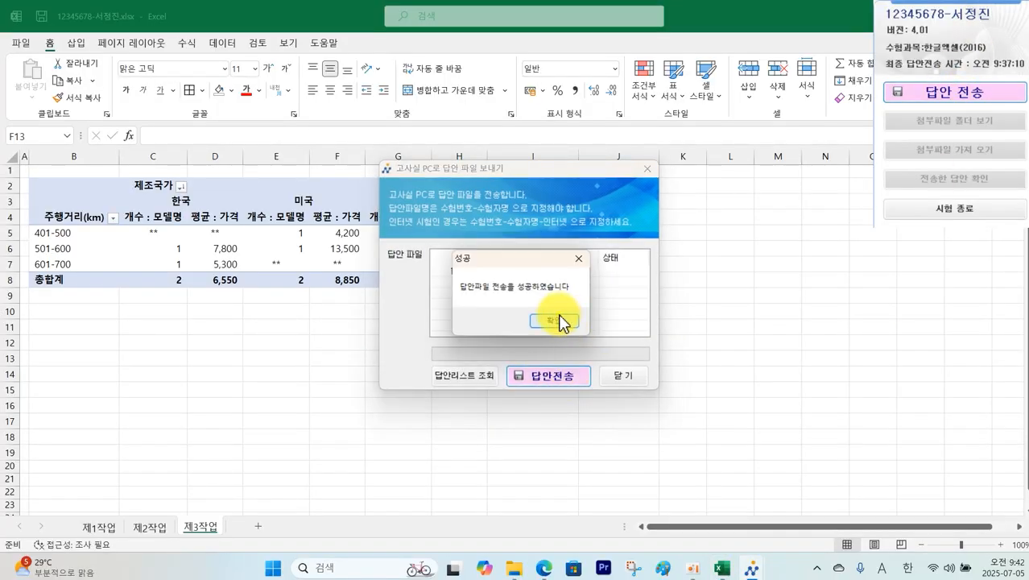
{"action": "left_click", "coordinate": [558, 319]}
{"action": "left_click", "coordinate": [625, 375]}
{"action": "key", "text": "alt+Tab"}
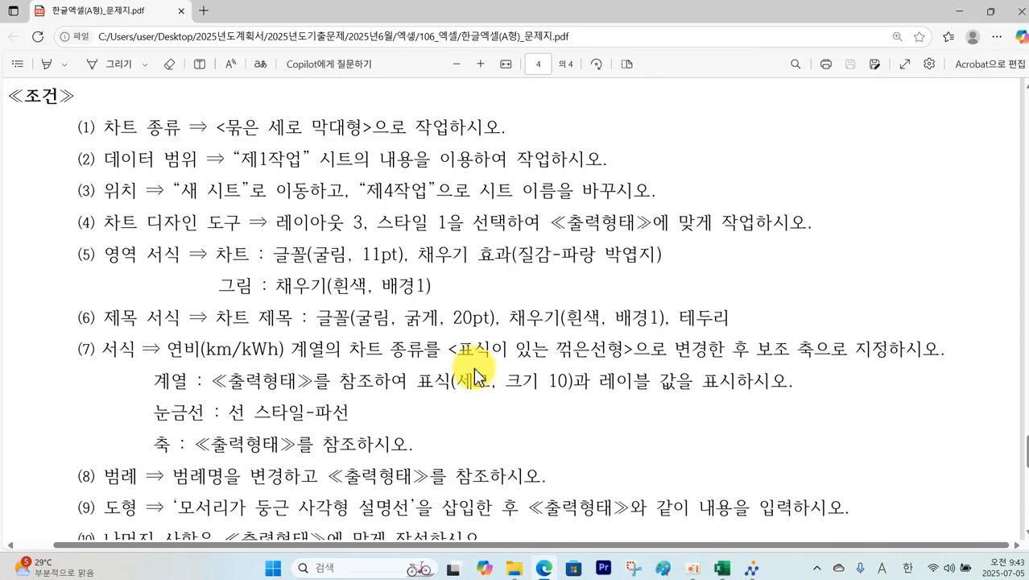
Step: Mark the sample chart's model labels and 가격/연비 legend in the PDF, then return to Excel
{"action": "scroll", "coordinate": [480, 377], "scroll_direction": "down", "scroll_amount": 5}
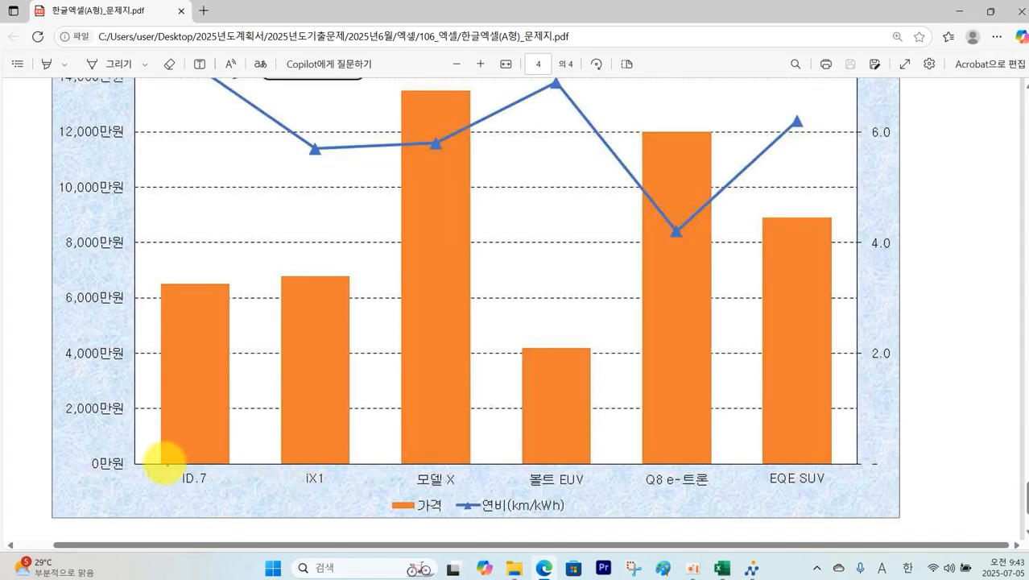
{"action": "left_click_drag", "start_coordinate": [259, 494], "coordinate": [475, 487]}
{"action": "left_click_drag", "start_coordinate": [630, 481], "coordinate": [838, 483]}
{"action": "mouse_move", "coordinate": [439, 516]}
{"action": "left_mouse_down"}
{"action": "mouse_move", "coordinate": [471, 510]}
{"action": "mouse_move", "coordinate": [501, 530]}
{"action": "left_mouse_up"}
{"action": "key", "text": "Escape"}
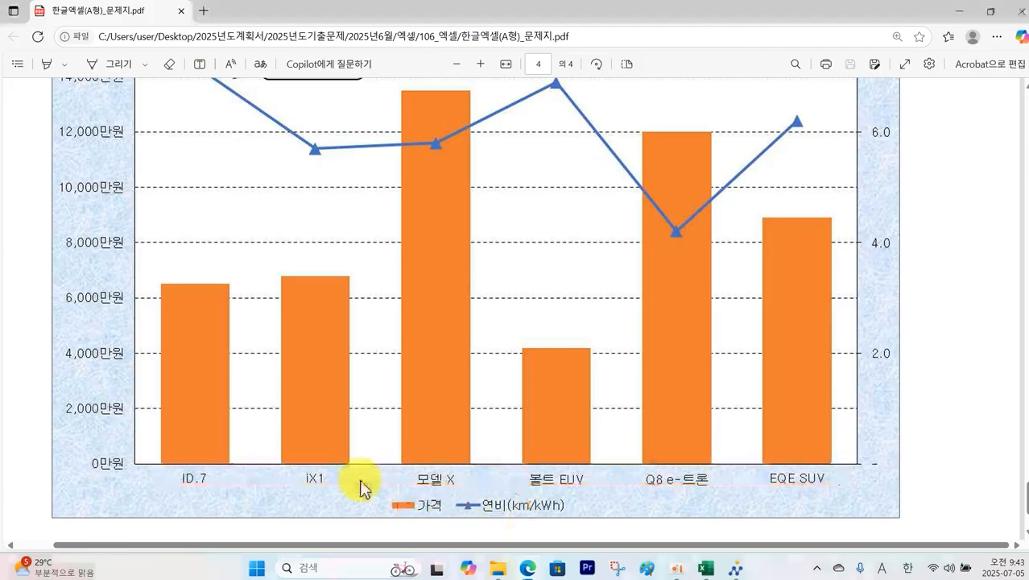
{"action": "scroll", "coordinate": [622, 506], "scroll_direction": "up", "scroll_amount": 6}
{"action": "scroll", "coordinate": [623, 504], "scroll_direction": "up", "scroll_amount": 5}
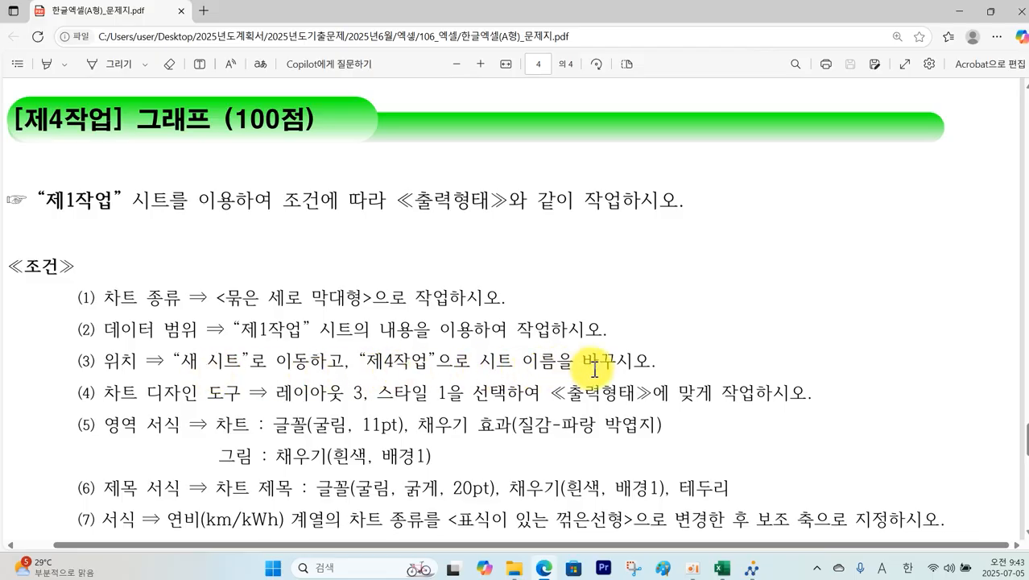
{"action": "left_click", "coordinate": [723, 568]}
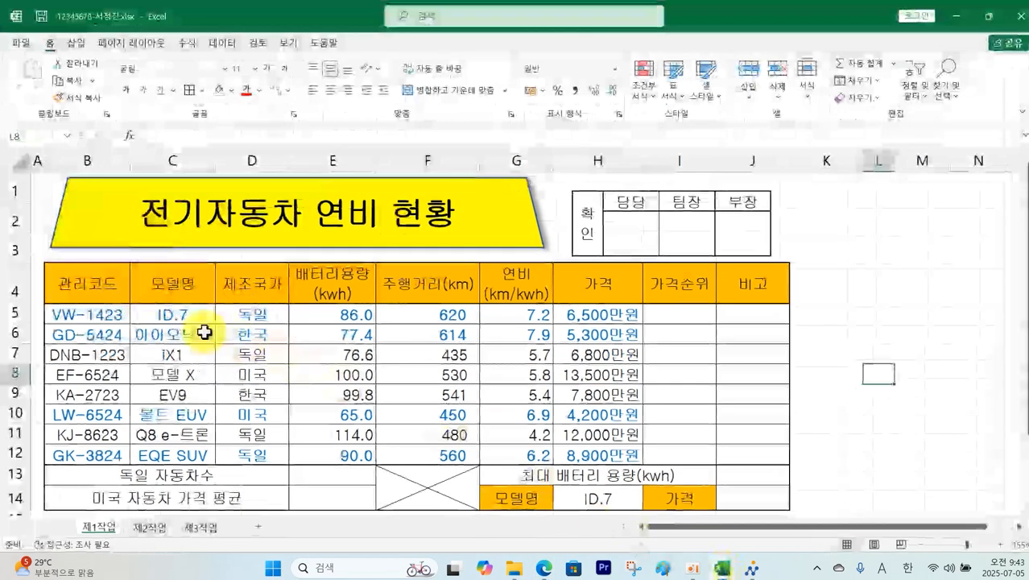
Step: Insert a clustered column chart of 모델명 (C4:C12) with 연비 and 가격 (G4:H12)
{"action": "left_click_drag", "start_coordinate": [174, 284], "coordinate": [187, 455]}
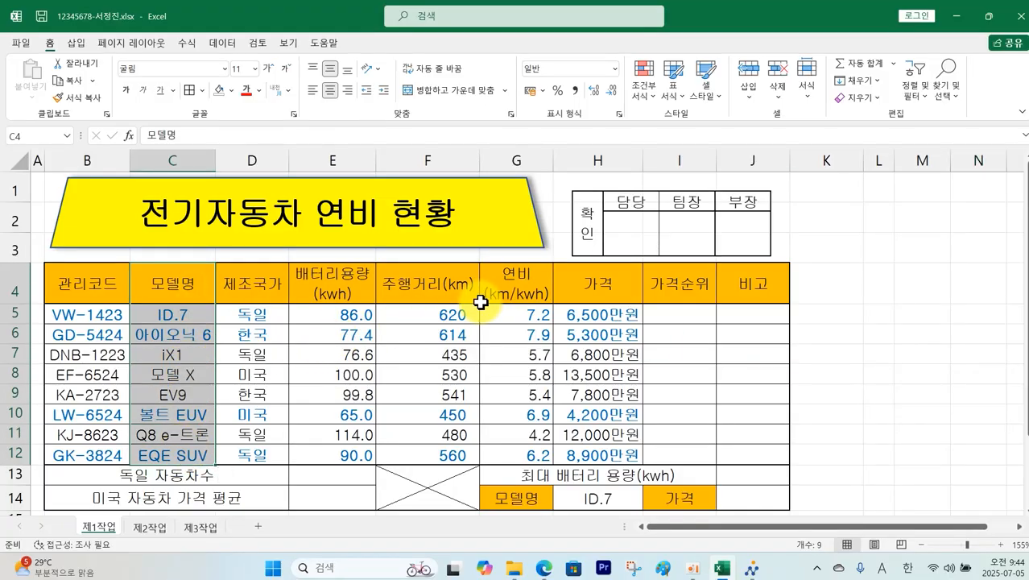
{"action": "left_click_drag", "start_coordinate": [519, 281], "coordinate": [605, 447]}
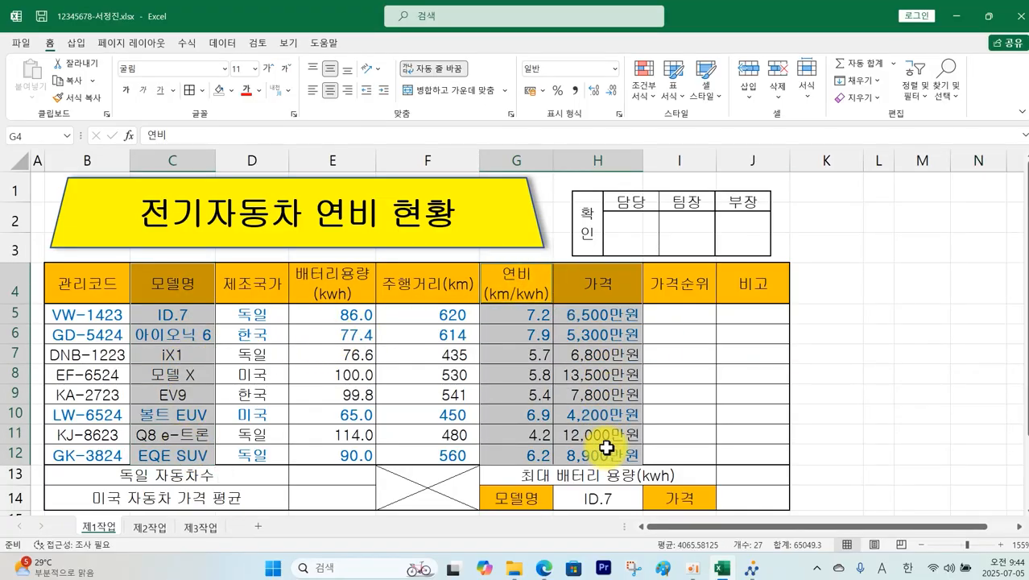
{"action": "left_click", "coordinate": [75, 42]}
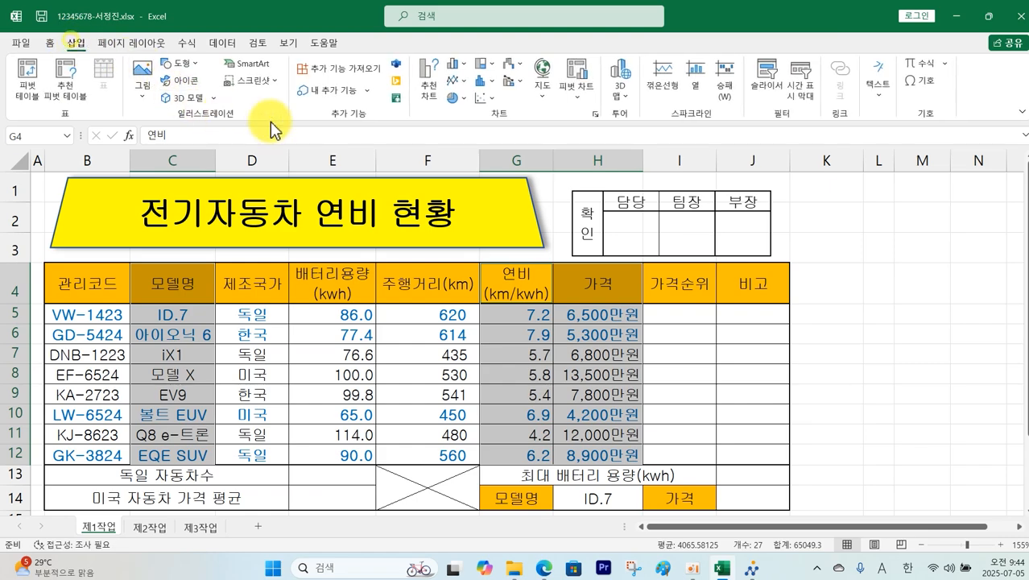
{"action": "left_click", "coordinate": [459, 65]}
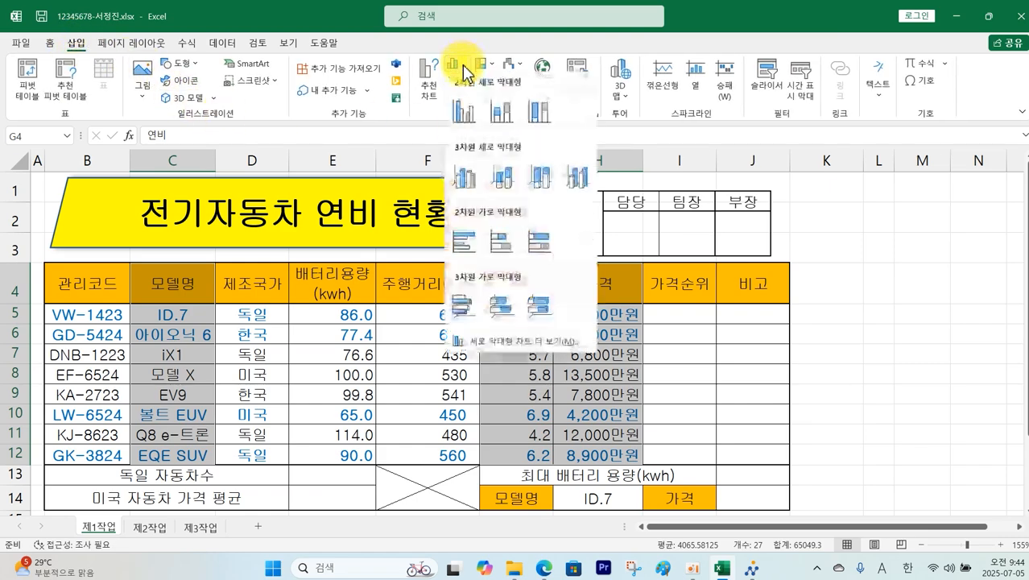
{"action": "left_click", "coordinate": [466, 119]}
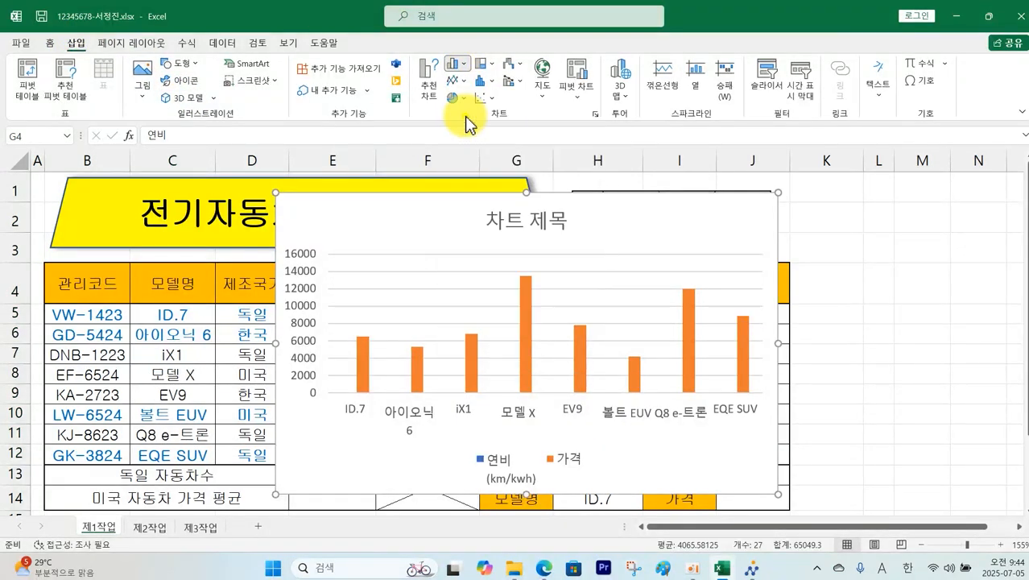
Step: Move the chart to a new sheet named 제4작업, placed after 제3작업
{"action": "left_click", "coordinate": [700, 232]}
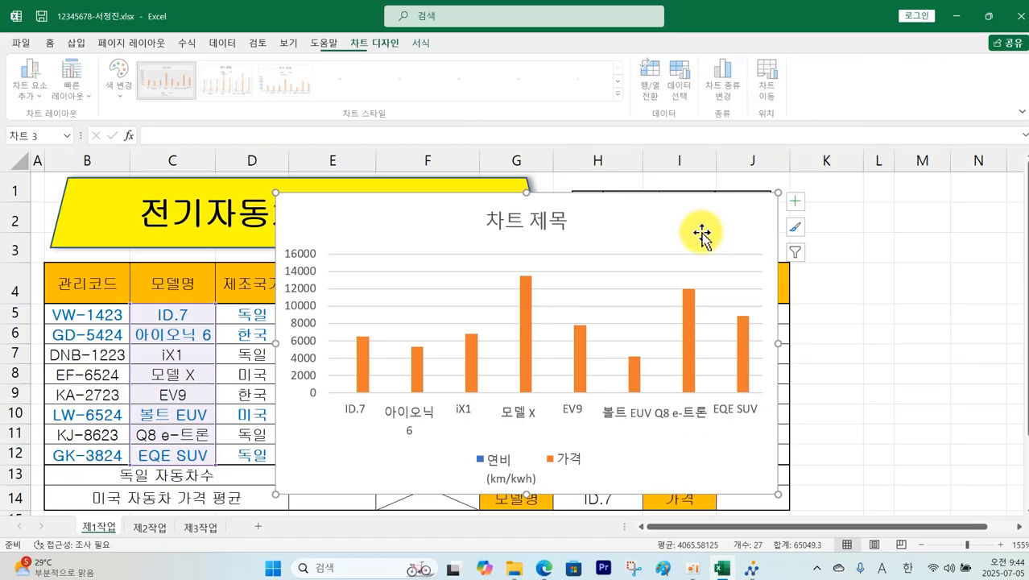
{"action": "left_click", "coordinate": [770, 93]}
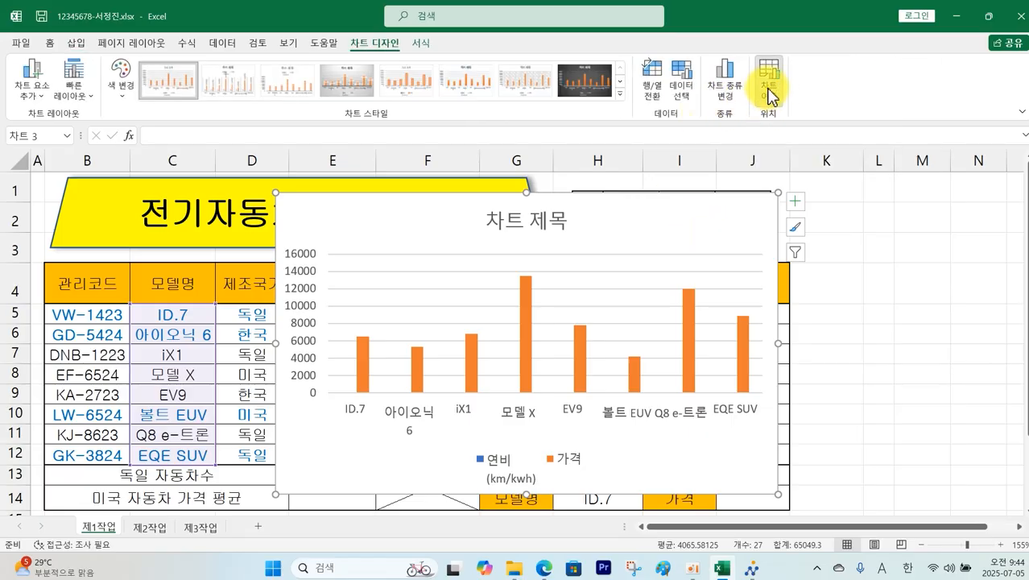
{"action": "left_click", "coordinate": [635, 226]}
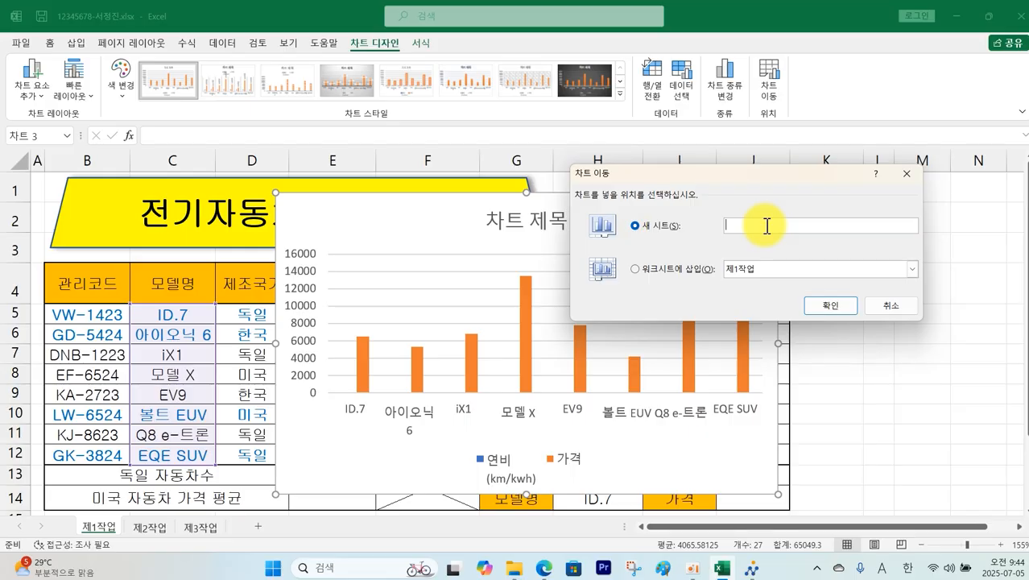
{"action": "type", "text": "제4작업"}
{"action": "key", "text": "Return"}
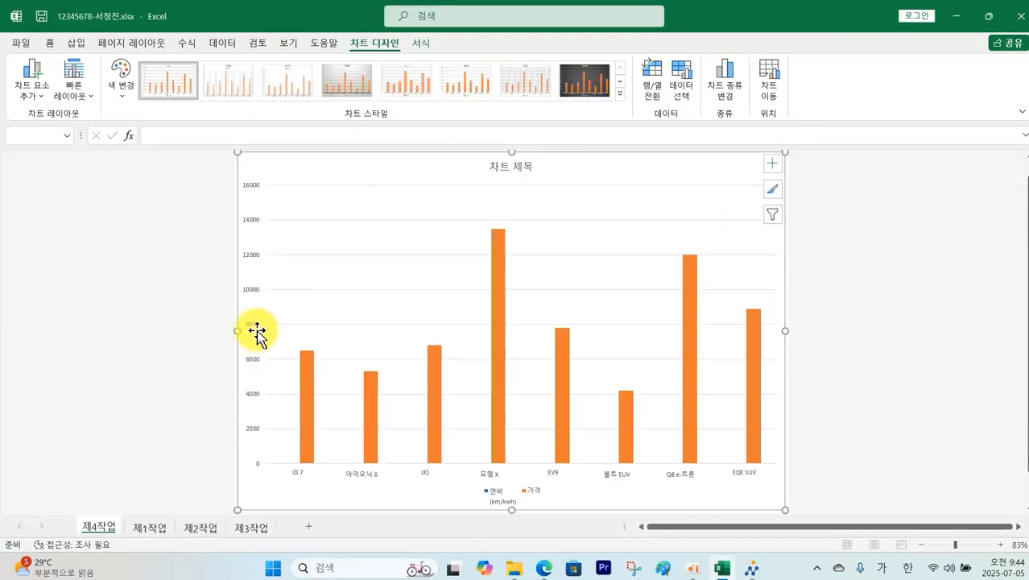
{"action": "mouse_move", "coordinate": [105, 532]}
{"action": "left_mouse_down"}
{"action": "mouse_move", "coordinate": [239, 522]}
{"action": "mouse_move", "coordinate": [286, 531]}
{"action": "left_mouse_up"}
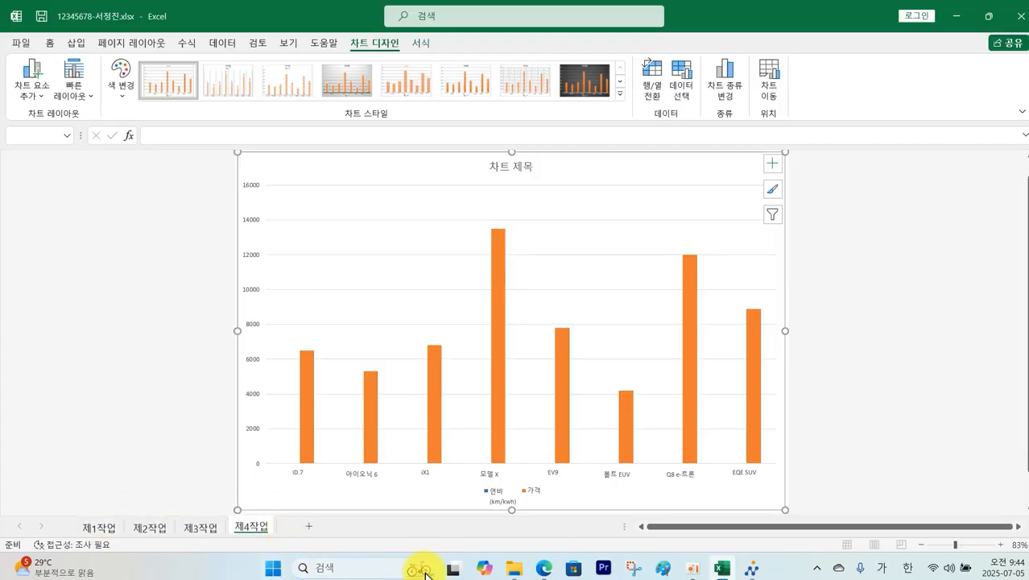
Step: Mark the sample chart's axis labels, such as ID.7, iX1 and 모델 X, then return to Excel
{"action": "left_click", "coordinate": [545, 574]}
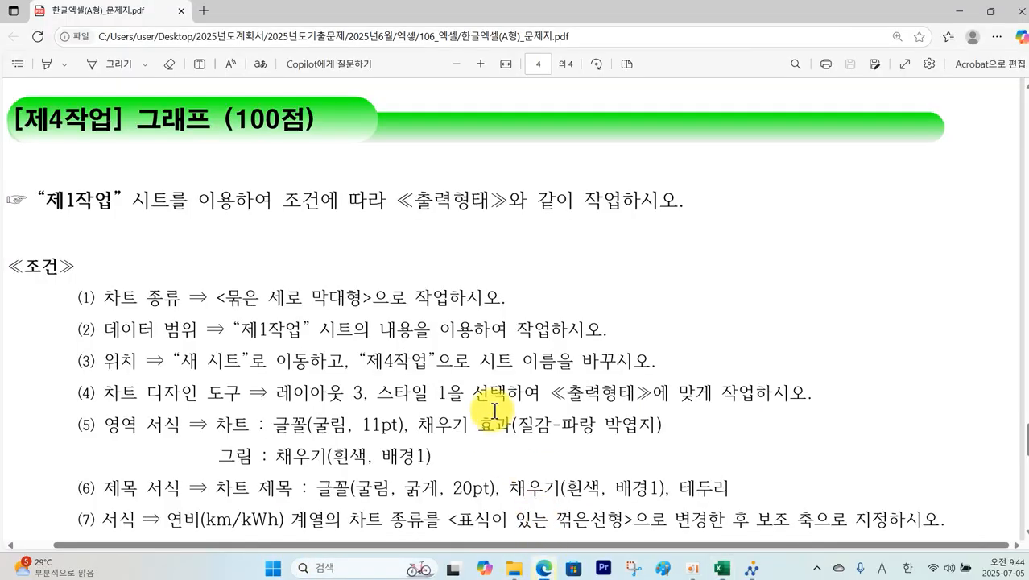
{"action": "scroll", "coordinate": [495, 411], "scroll_direction": "down", "scroll_amount": 3}
{"action": "scroll", "coordinate": [494, 412], "scroll_direction": "down", "scroll_amount": 10}
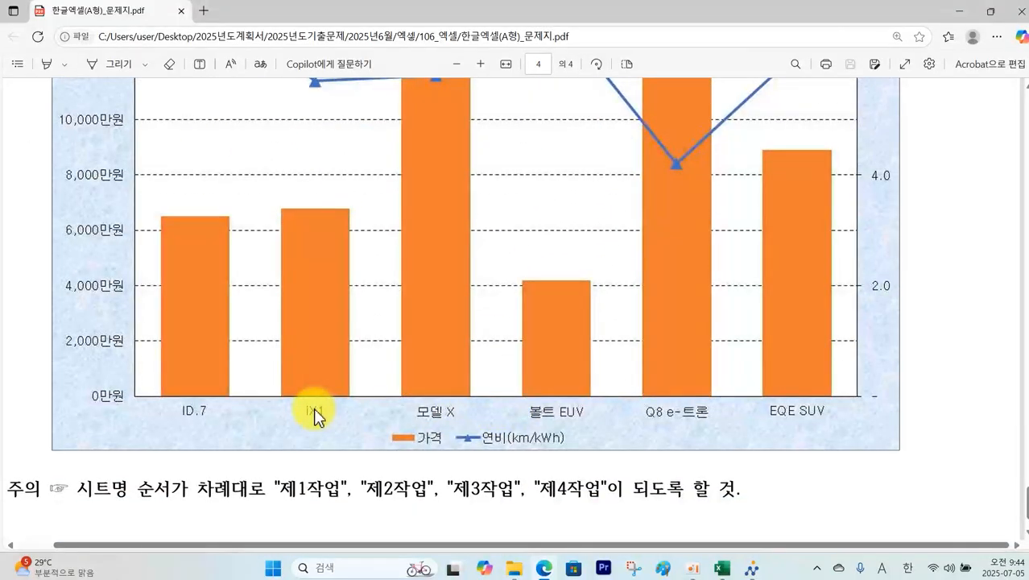
{"action": "left_click_drag", "start_coordinate": [207, 405], "coordinate": [172, 431]}
{"action": "left_click_drag", "start_coordinate": [319, 384], "coordinate": [306, 421]}
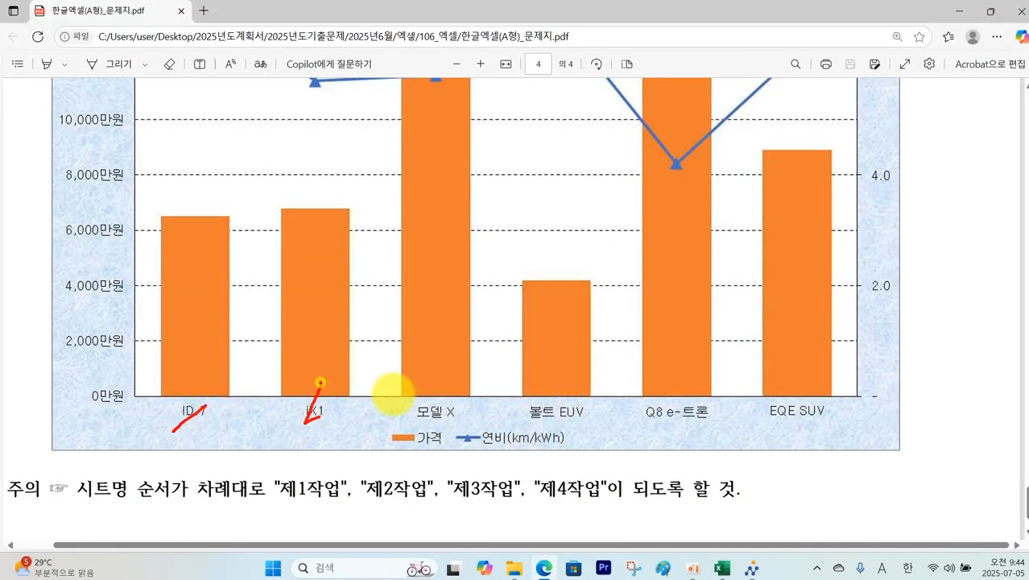
{"action": "left_click_drag", "start_coordinate": [424, 407], "coordinate": [424, 420]}
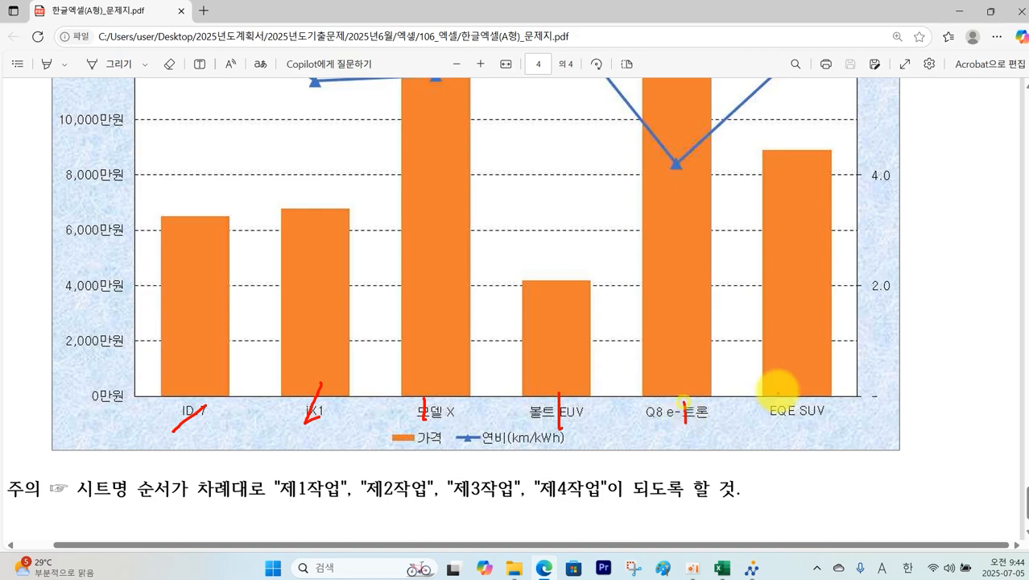
{"action": "key", "text": "Escape"}
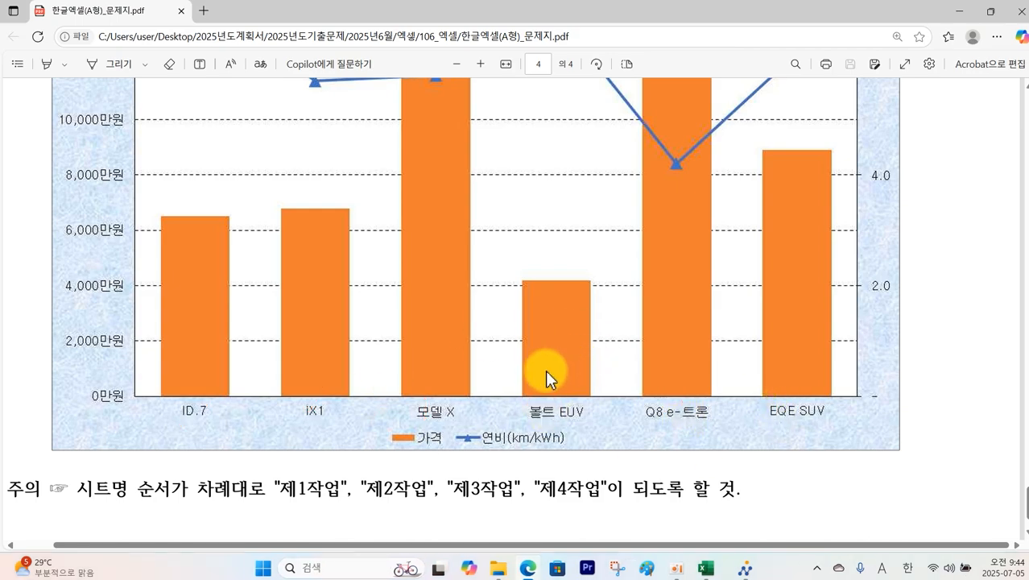
{"action": "left_click", "coordinate": [722, 570]}
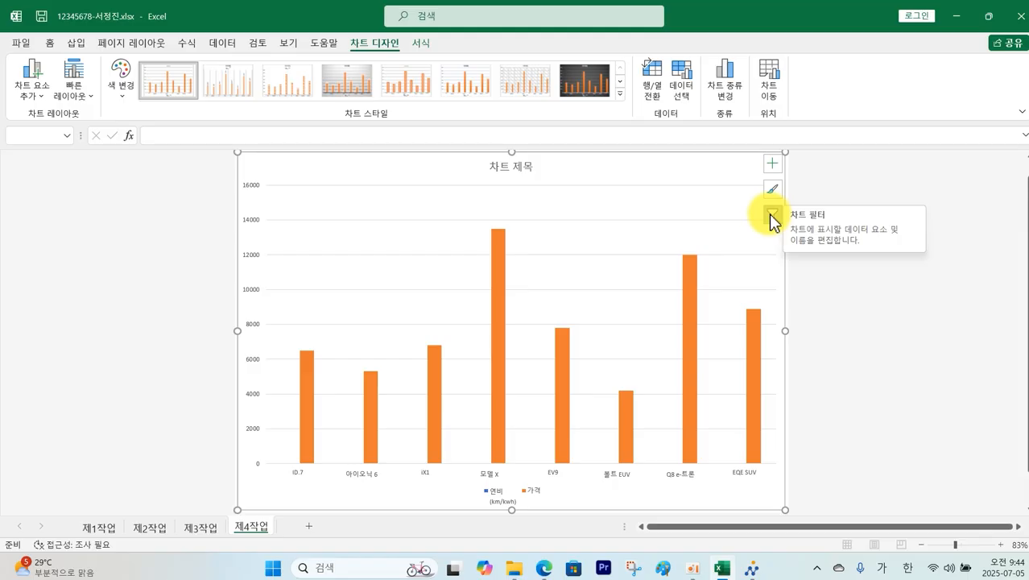
Step: Filter 아이오닉 6 and EV9 out of the chart's categories, leaving six models
{"action": "left_click", "coordinate": [771, 217]}
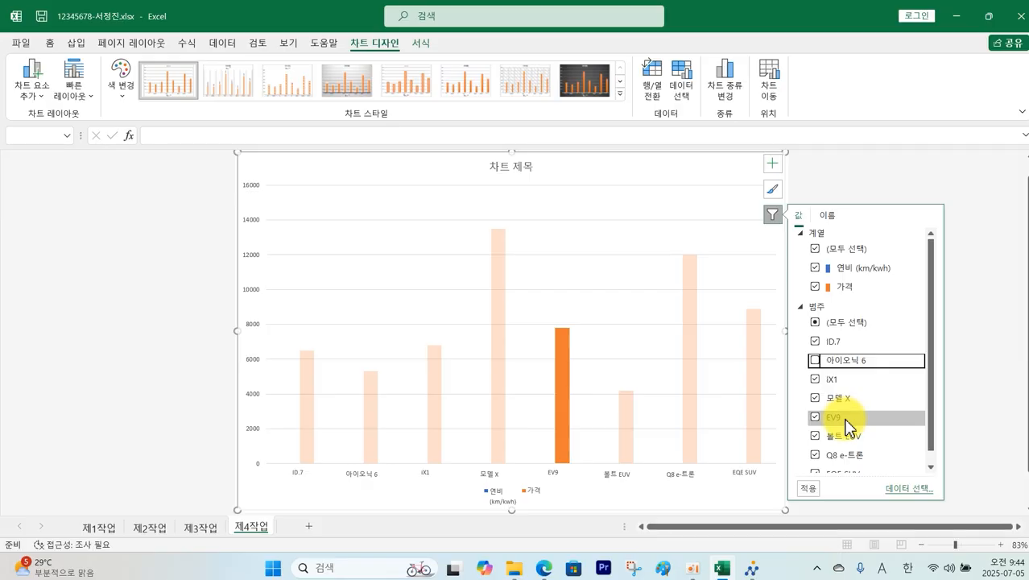
{"action": "left_click", "coordinate": [815, 417]}
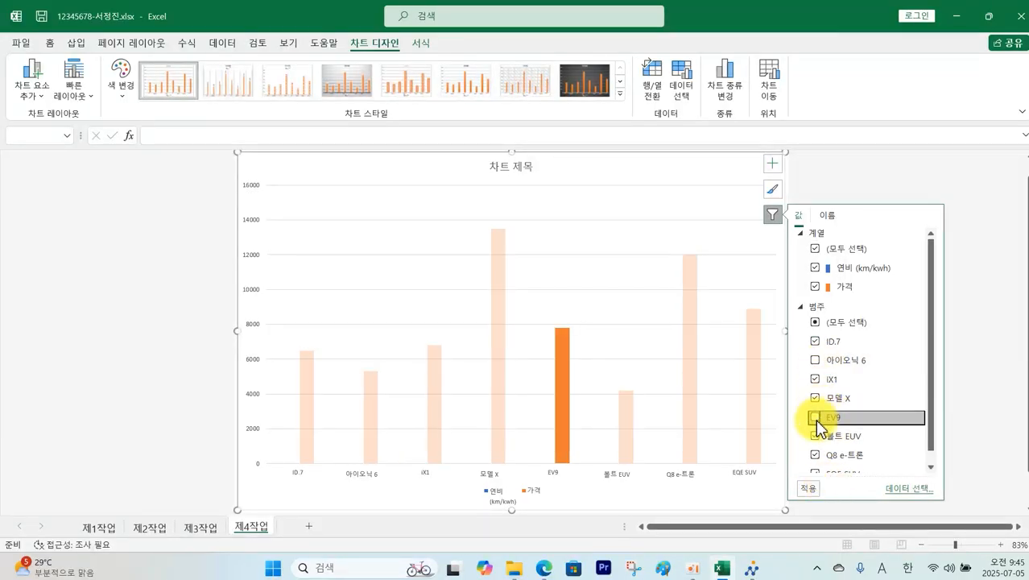
{"action": "left_click", "coordinate": [810, 489]}
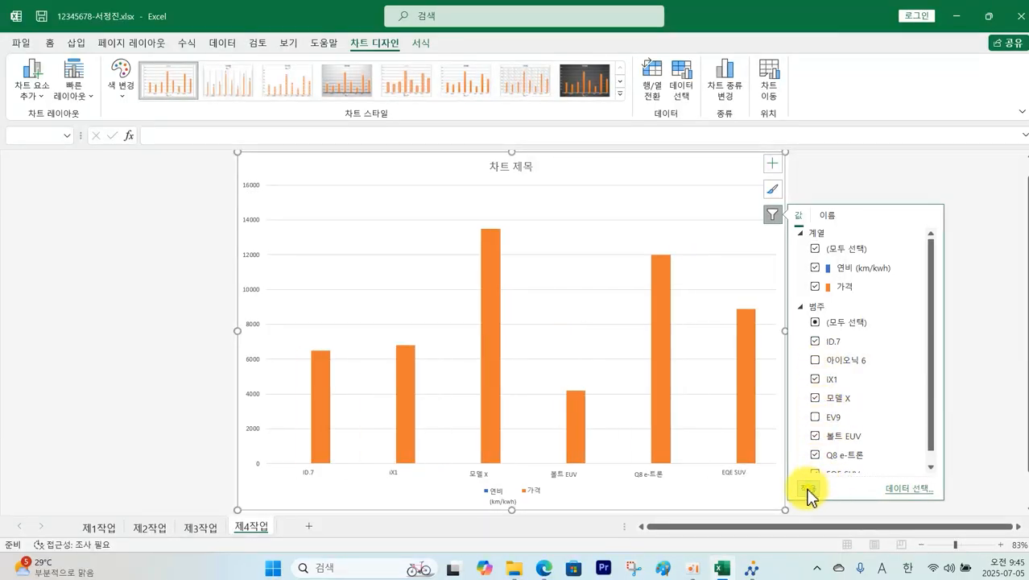
{"action": "left_click", "coordinate": [926, 178]}
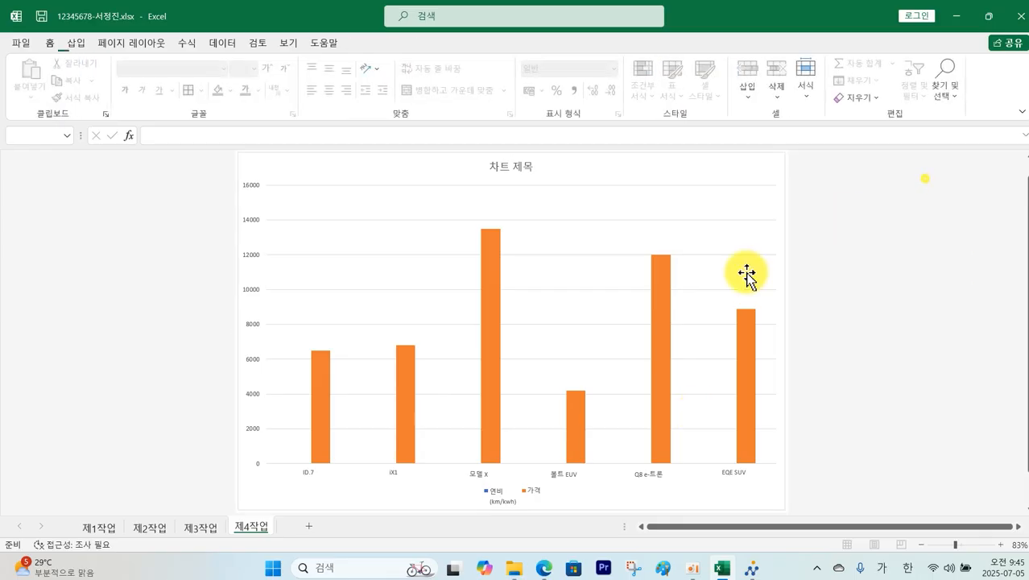
{"action": "left_click", "coordinate": [543, 569]}
Step: Scroll the task PDF up to the sample chart title and conditions (1)–(10)
{"action": "scroll", "coordinate": [471, 326], "scroll_direction": "up", "scroll_amount": 5}
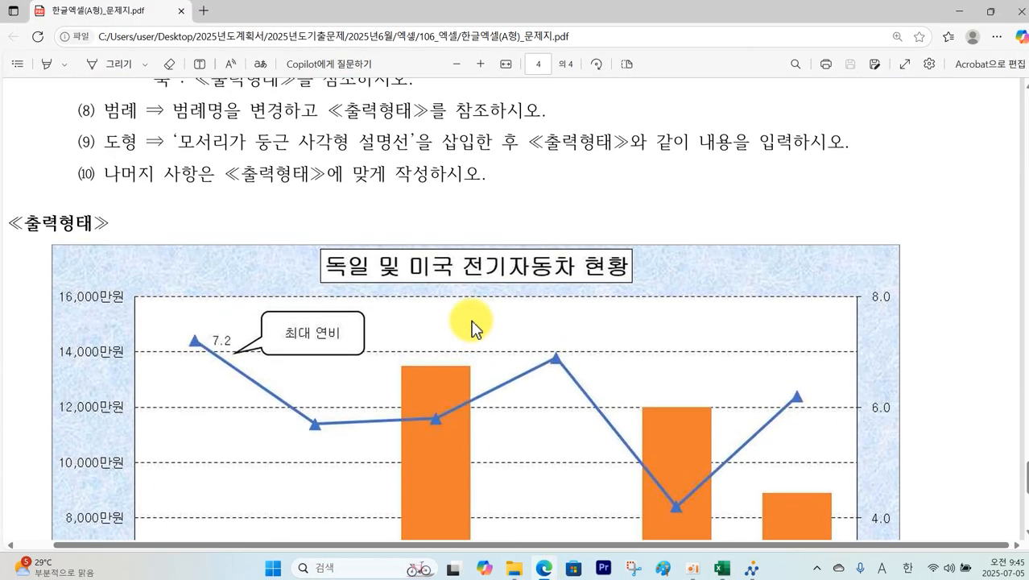
{"action": "scroll", "coordinate": [471, 326], "scroll_direction": "up", "scroll_amount": 4}
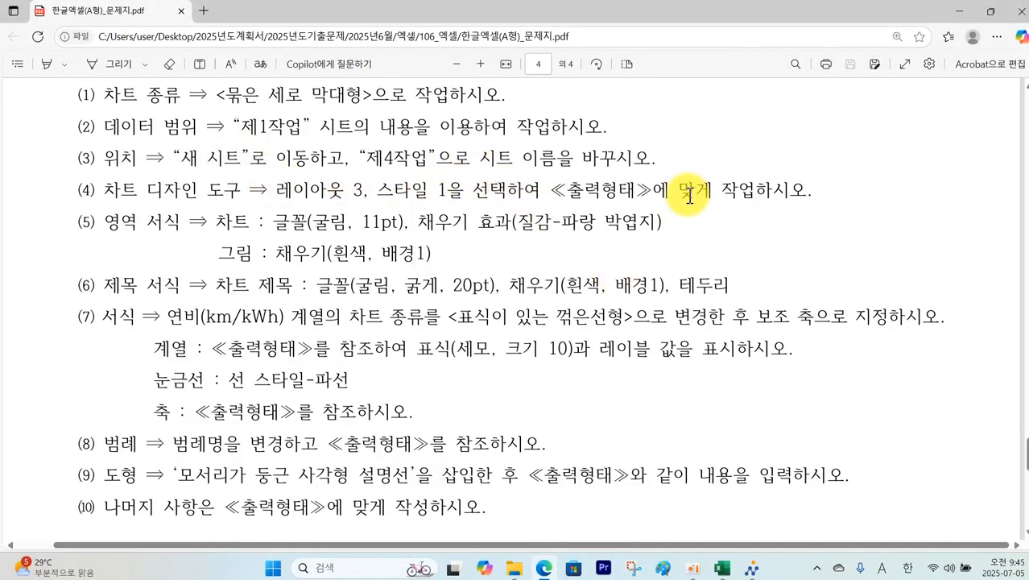
Step: Apply Quick Layout 3 and chart style 1 to the 제4작업 chart
{"action": "left_click", "coordinate": [722, 568]}
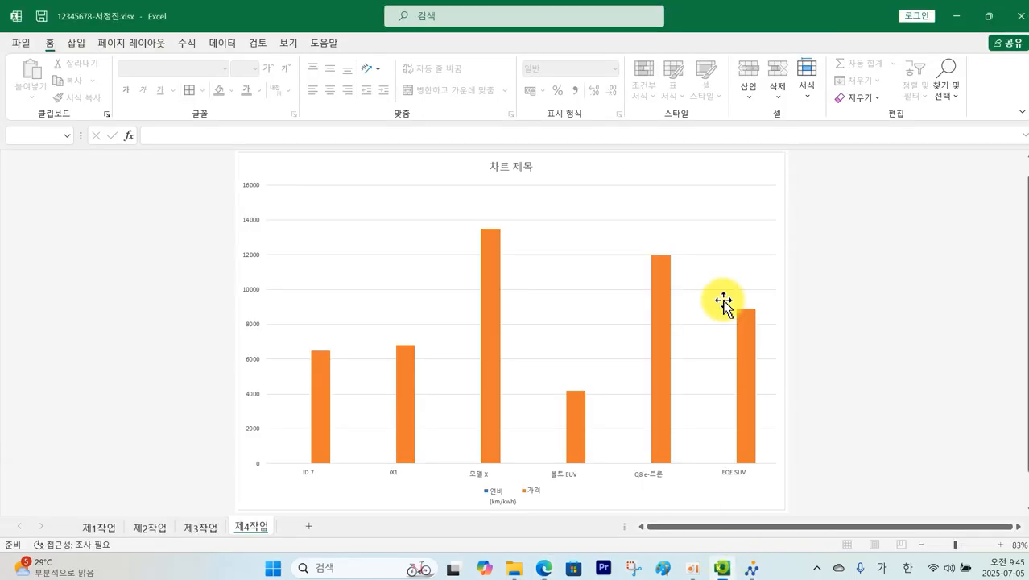
{"action": "left_click", "coordinate": [367, 249]}
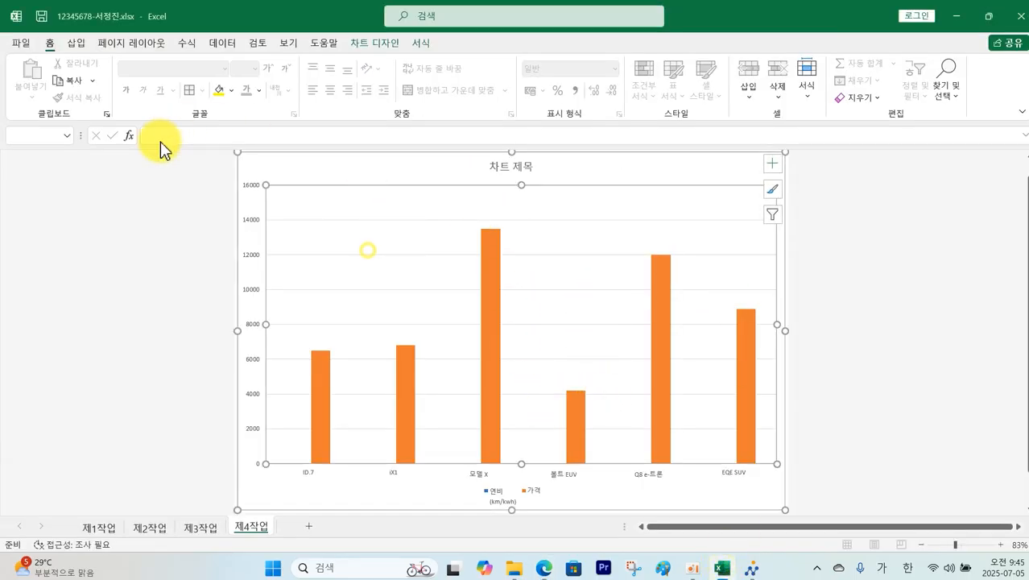
{"action": "left_click", "coordinate": [387, 45]}
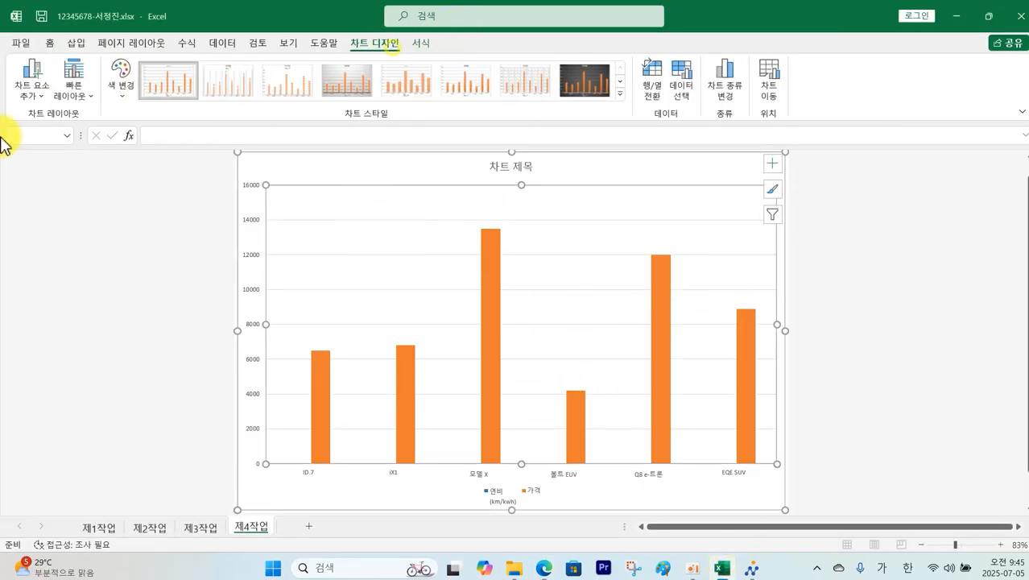
{"action": "left_click", "coordinate": [73, 90]}
{"action": "left_click", "coordinate": [152, 133]}
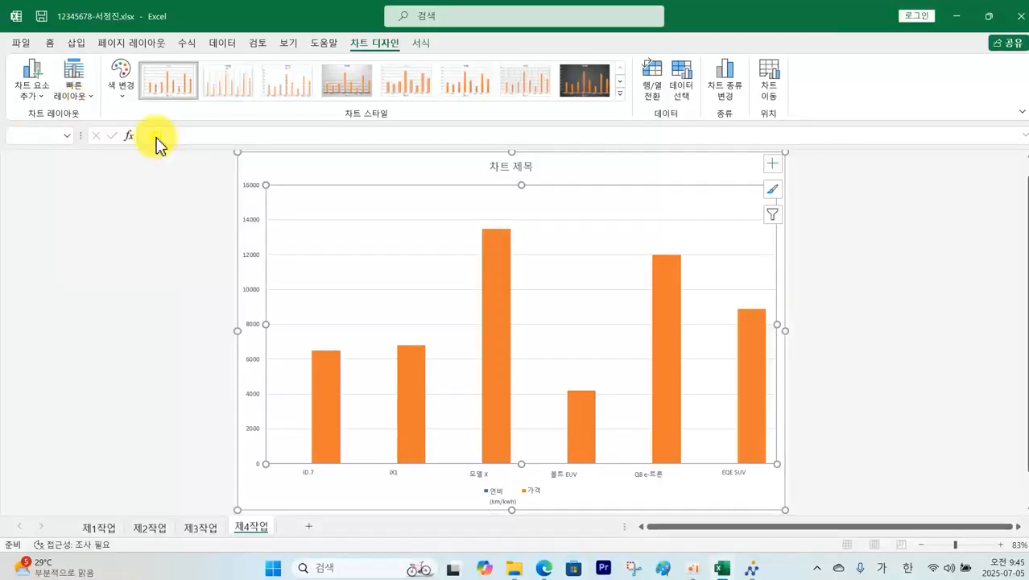
{"action": "left_click", "coordinate": [165, 87]}
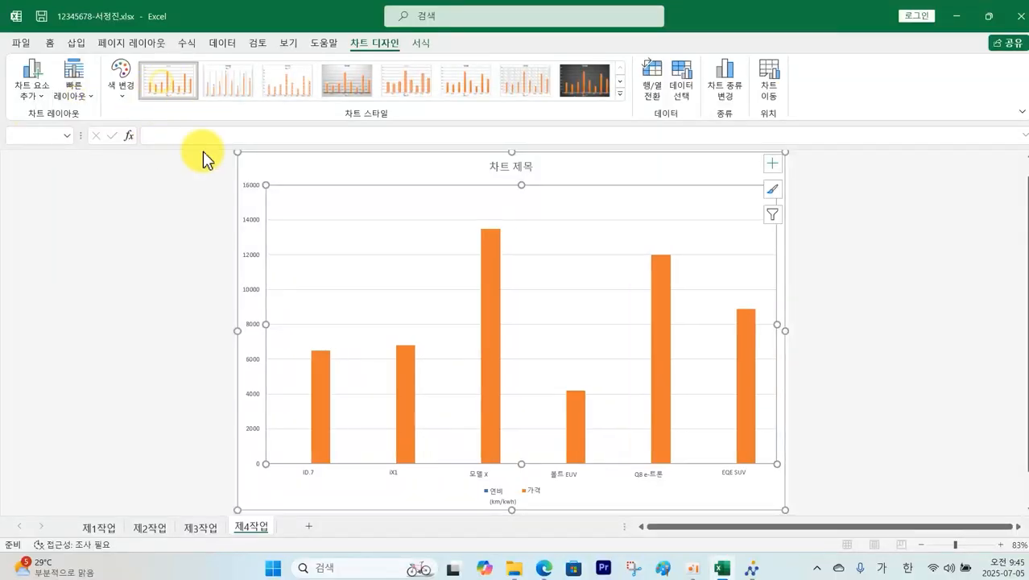
{"action": "key", "text": "alt+Tab"}
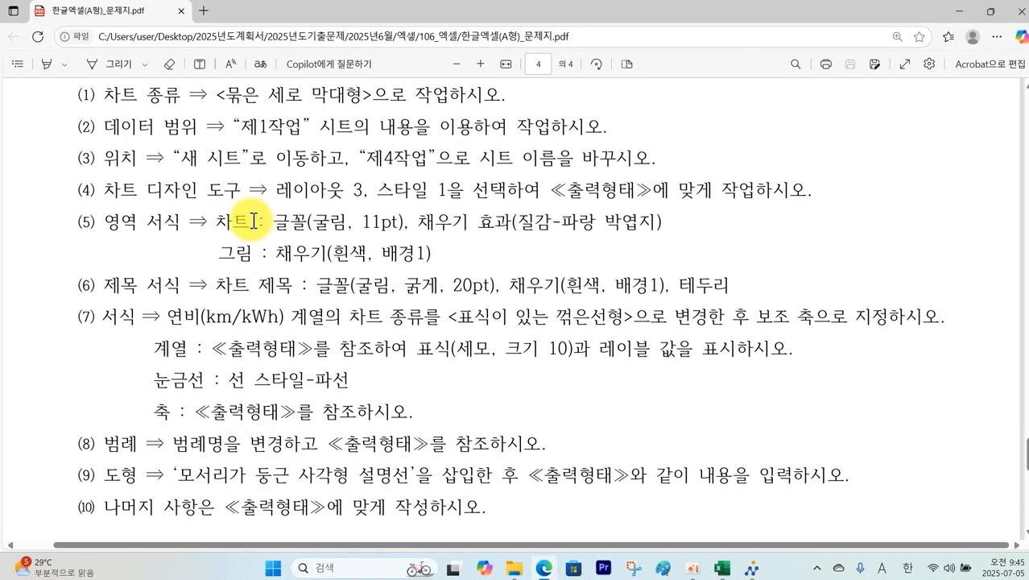
Step: Mark condition (5)'s chart font and plot-area fill requirements in the PDF
{"action": "left_click_drag", "start_coordinate": [215, 208], "coordinate": [667, 233]}
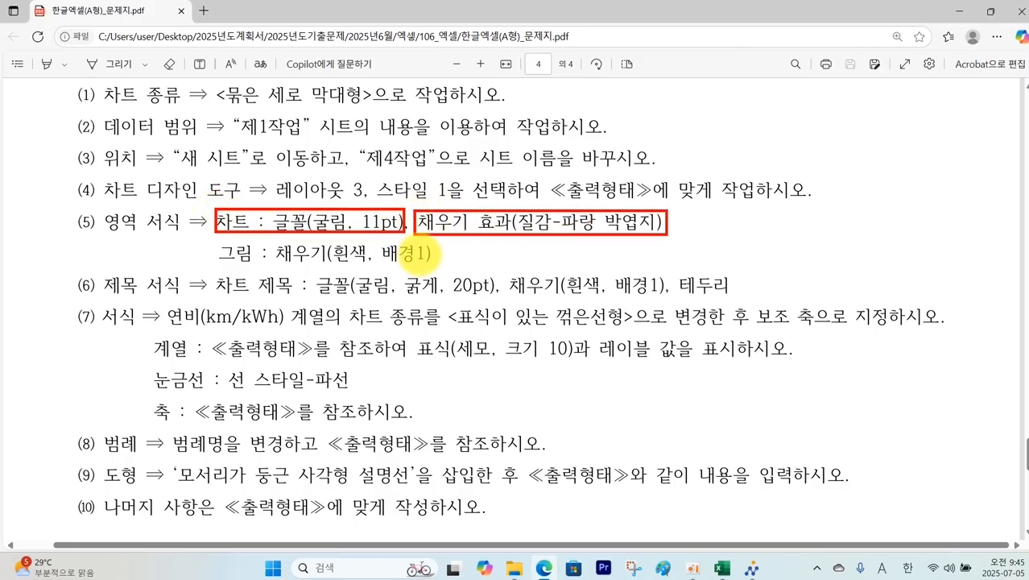
{"action": "left_click_drag", "start_coordinate": [218, 238], "coordinate": [439, 269]}
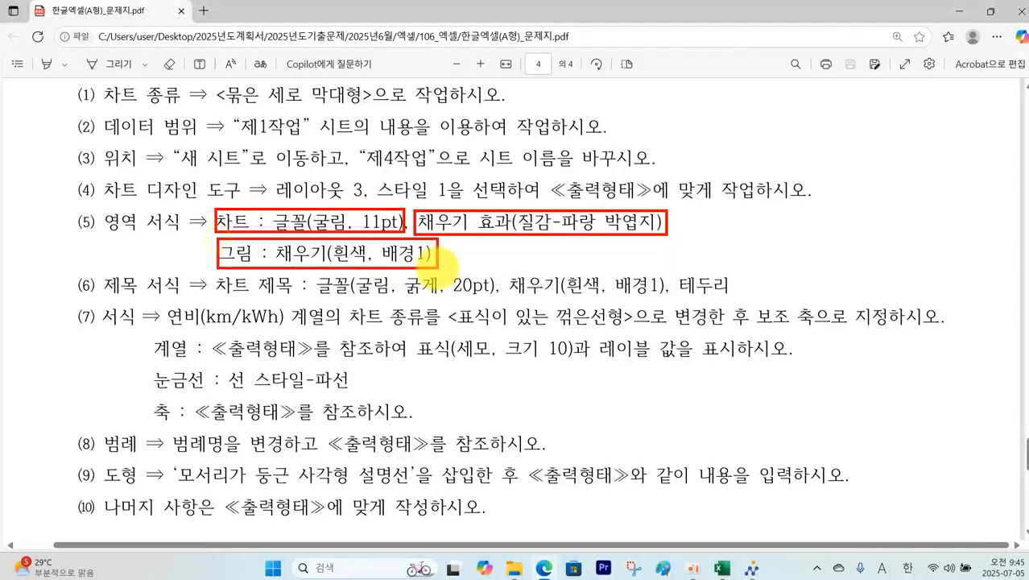
{"action": "key", "text": "Escape"}
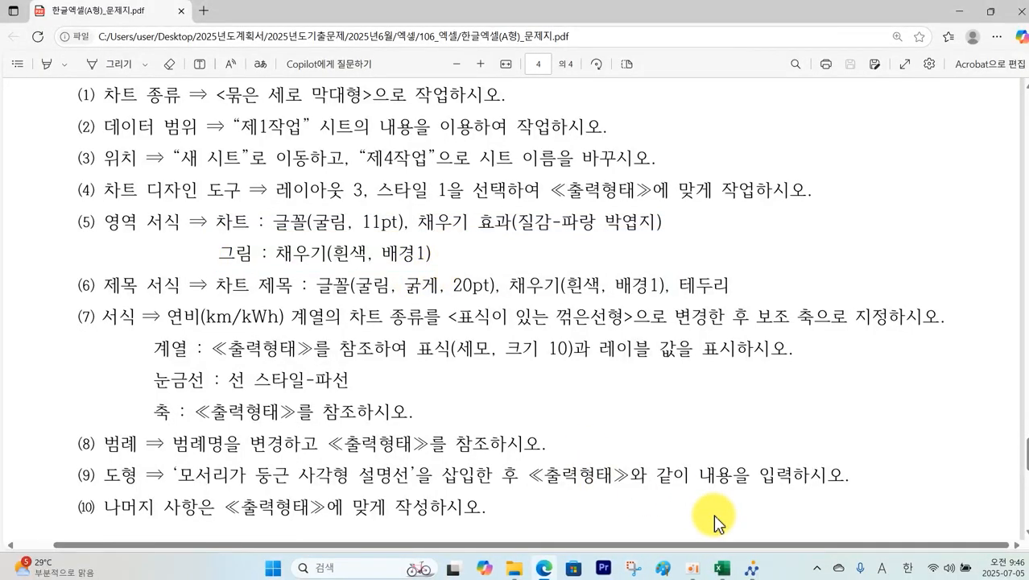
{"action": "left_click", "coordinate": [723, 568]}
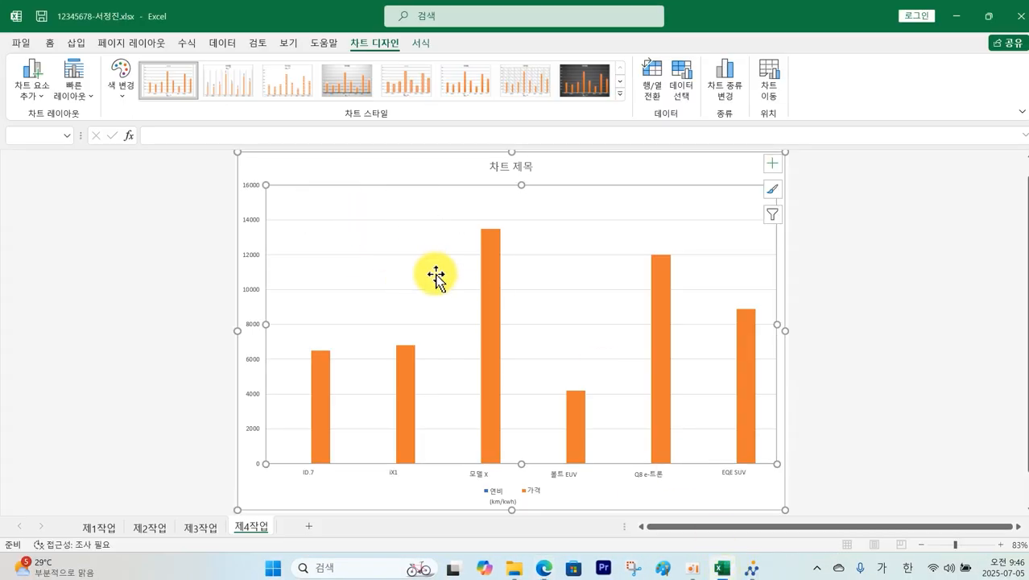
Step: Fill the chart area with the blue tissue paper (파랑 박엽지) texture
{"action": "left_click", "coordinate": [376, 170]}
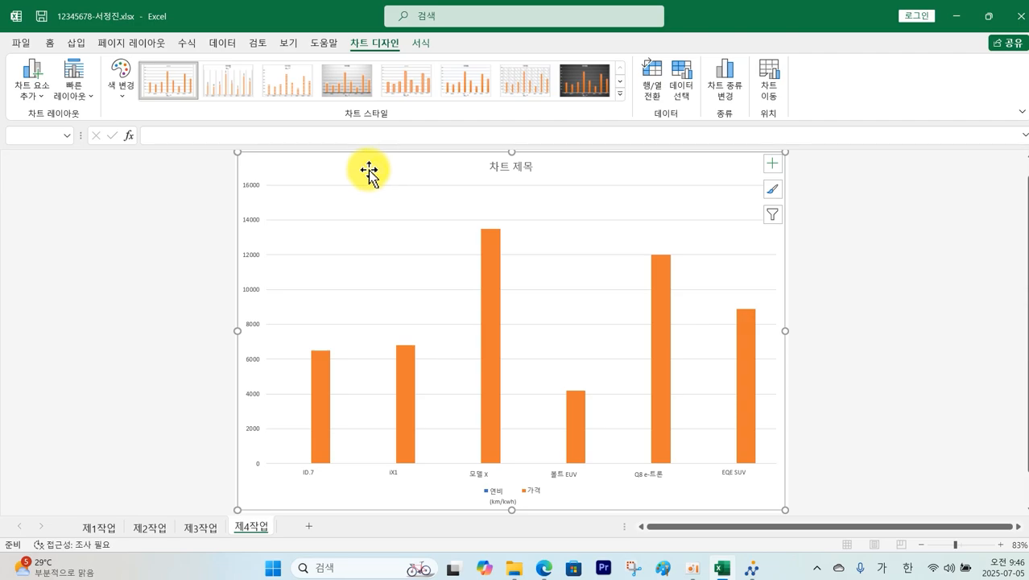
{"action": "double_click", "coordinate": [369, 171]}
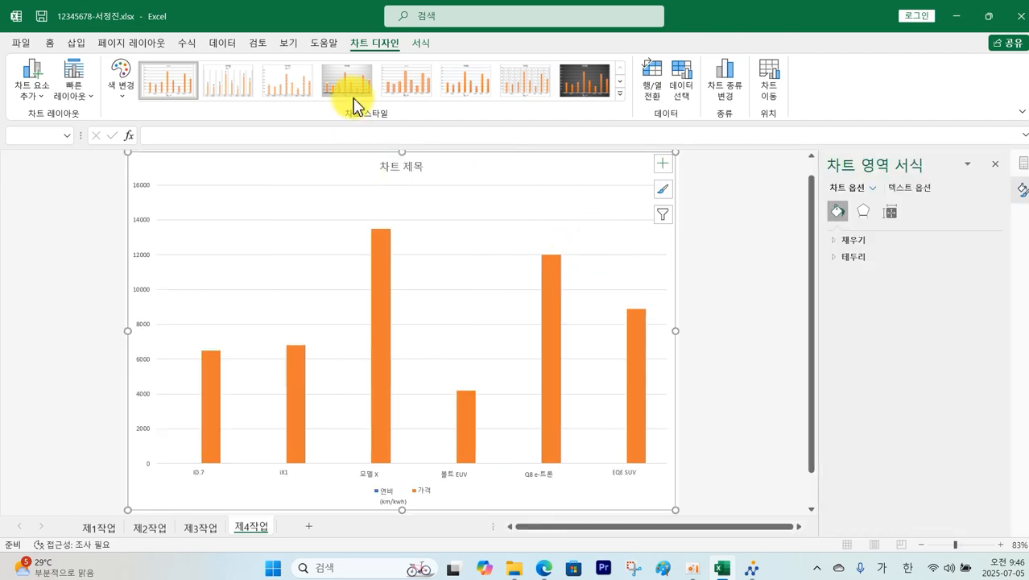
{"action": "left_click", "coordinate": [420, 42]}
{"action": "left_click", "coordinate": [427, 64]}
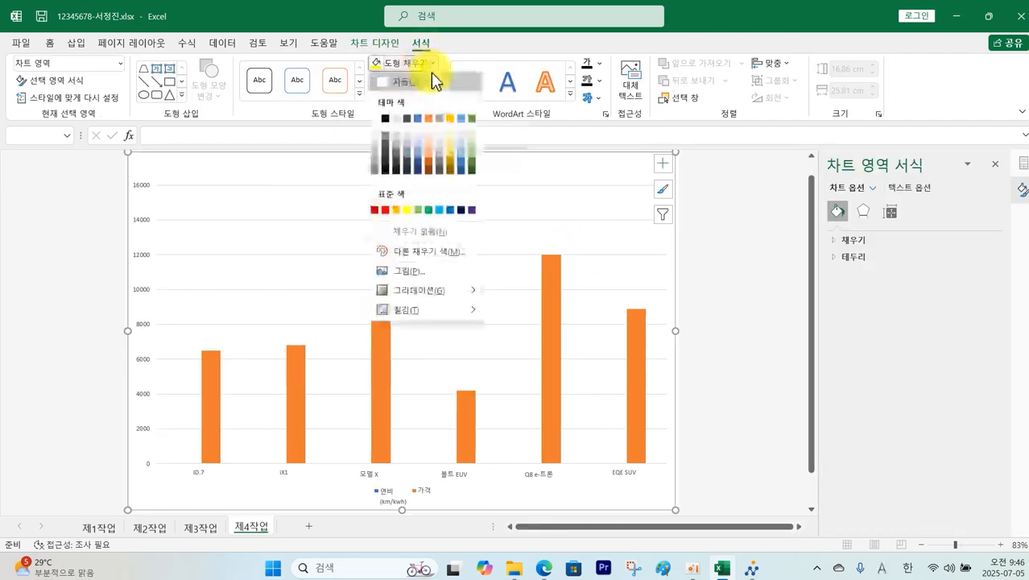
{"action": "mouse_move", "coordinate": [416, 310]}
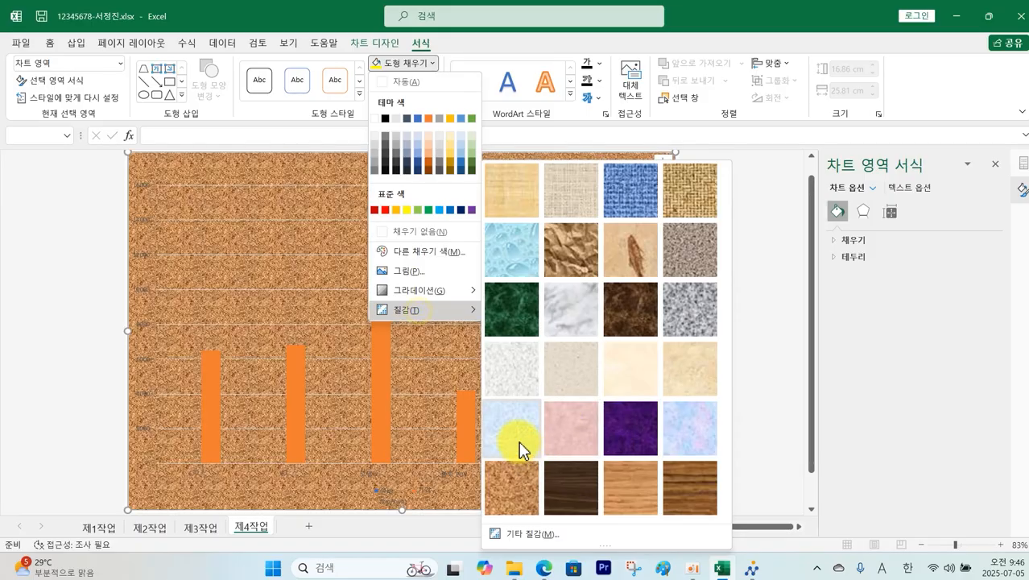
{"action": "left_click", "coordinate": [515, 437]}
Step: Fill the plot area with White, Background 1
{"action": "left_click", "coordinate": [474, 210]}
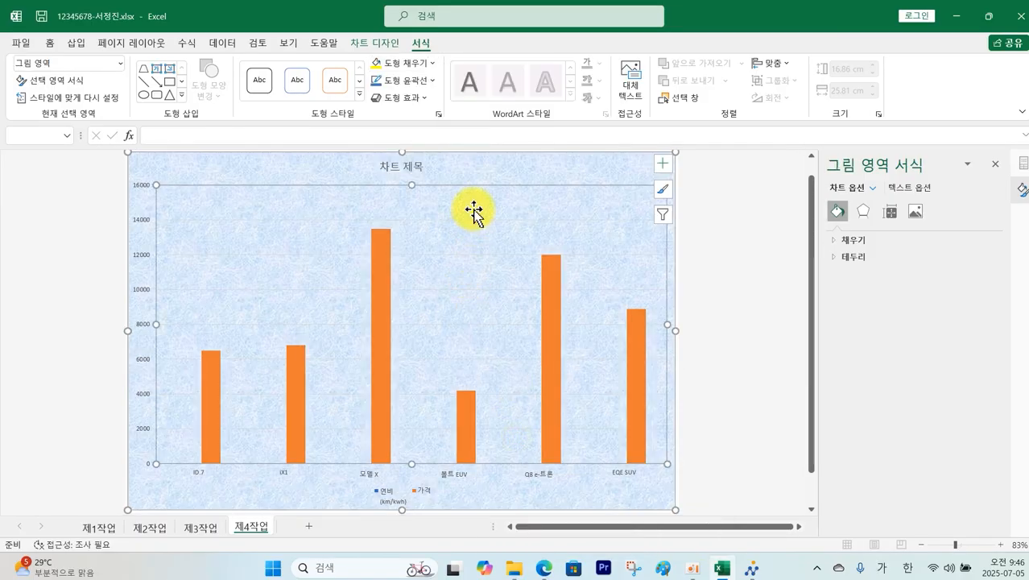
{"action": "left_click", "coordinate": [432, 63]}
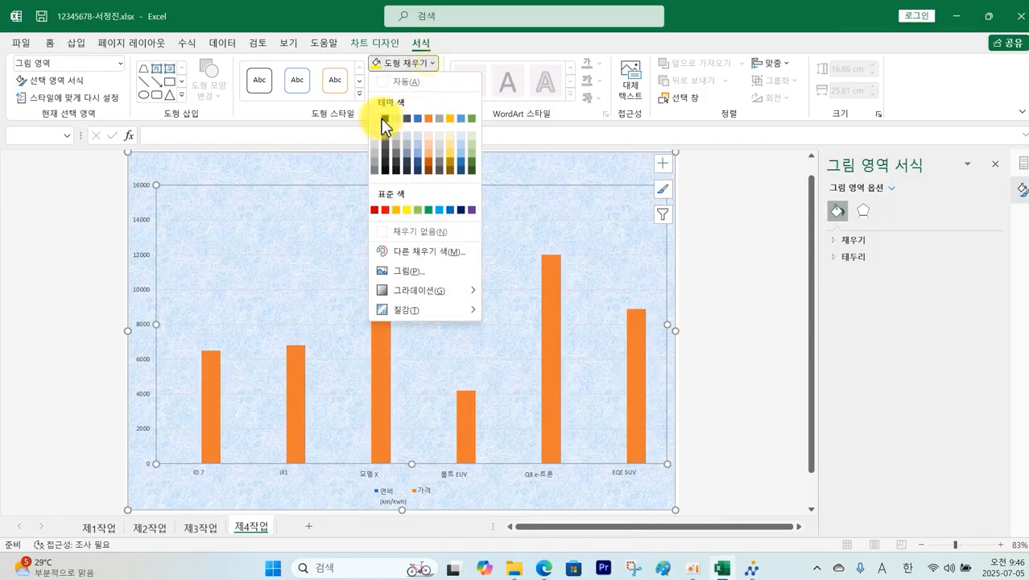
{"action": "left_click", "coordinate": [384, 119]}
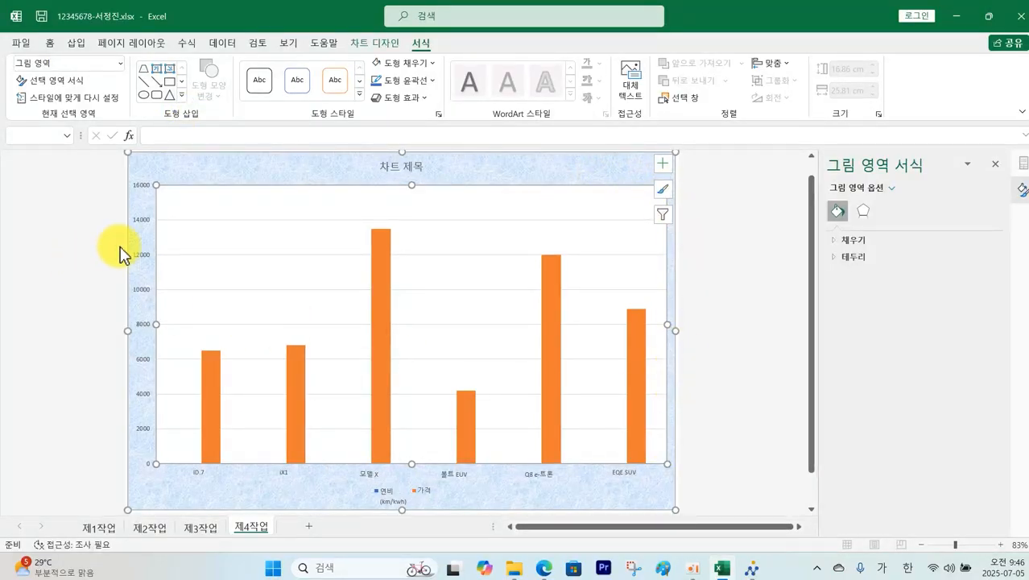
Step: Set the vertical value axis labels to 굴림 11 pt
{"action": "left_click", "coordinate": [143, 255]}
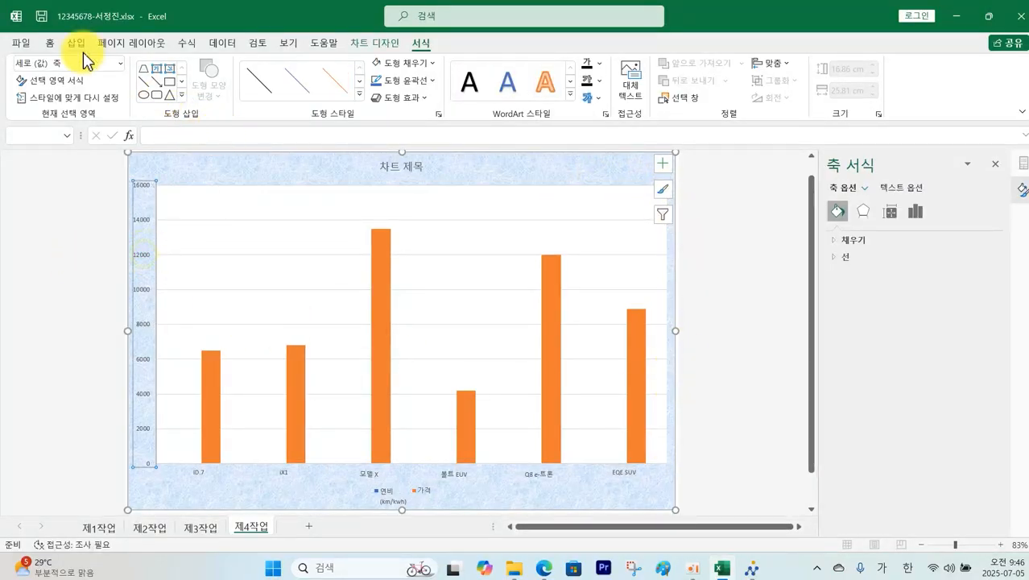
{"action": "left_click", "coordinate": [49, 43]}
{"action": "left_click", "coordinate": [225, 70]}
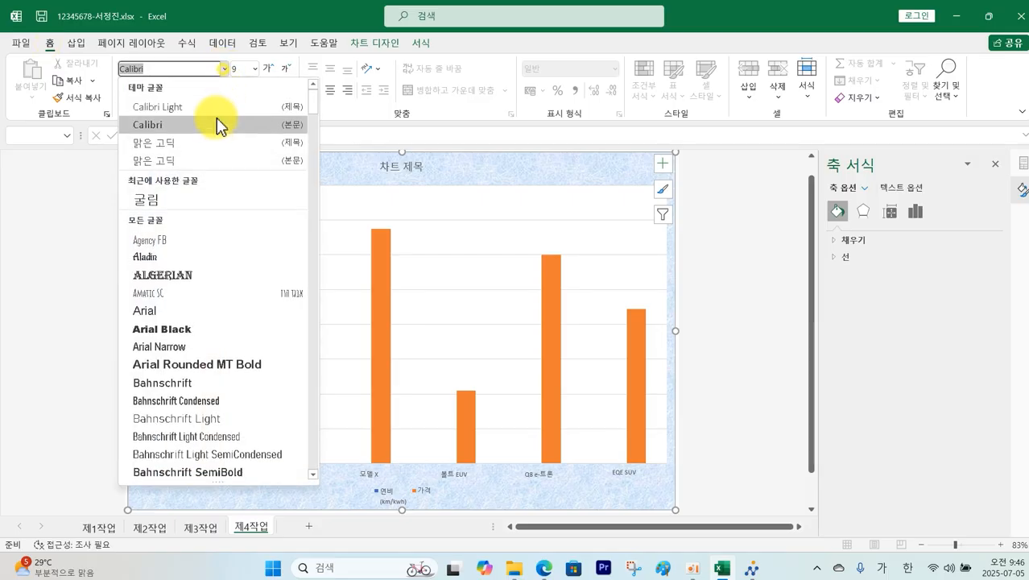
{"action": "left_click", "coordinate": [189, 201]}
{"action": "left_click", "coordinate": [258, 69]}
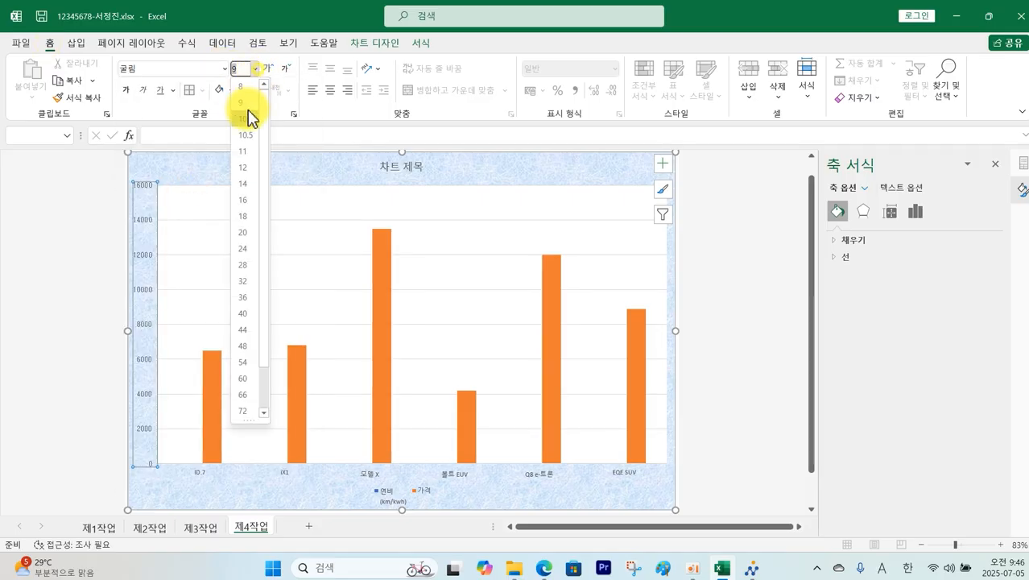
{"action": "left_click", "coordinate": [241, 156]}
Step: Set the horizontal category axis labels to 굴림 11 pt
{"action": "left_click", "coordinate": [204, 474]}
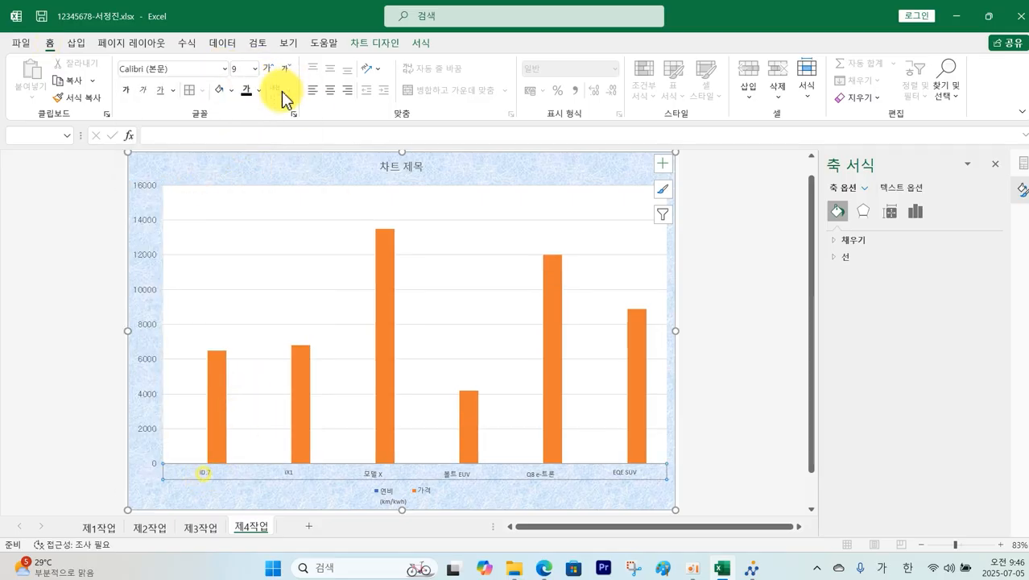
{"action": "left_click", "coordinate": [225, 69]}
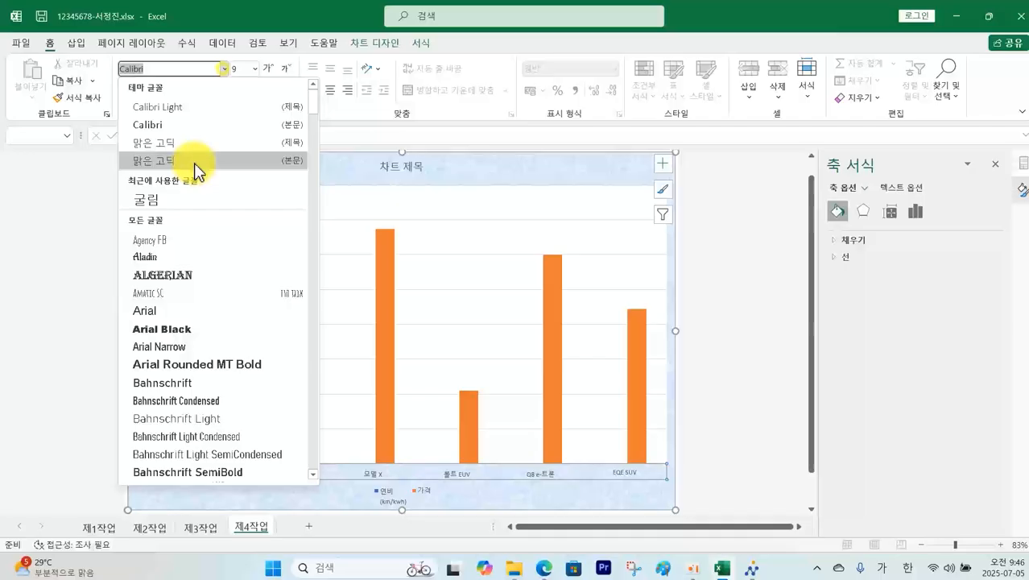
{"action": "left_click", "coordinate": [179, 206]}
{"action": "left_click", "coordinate": [258, 69]}
{"action": "left_click", "coordinate": [244, 151]}
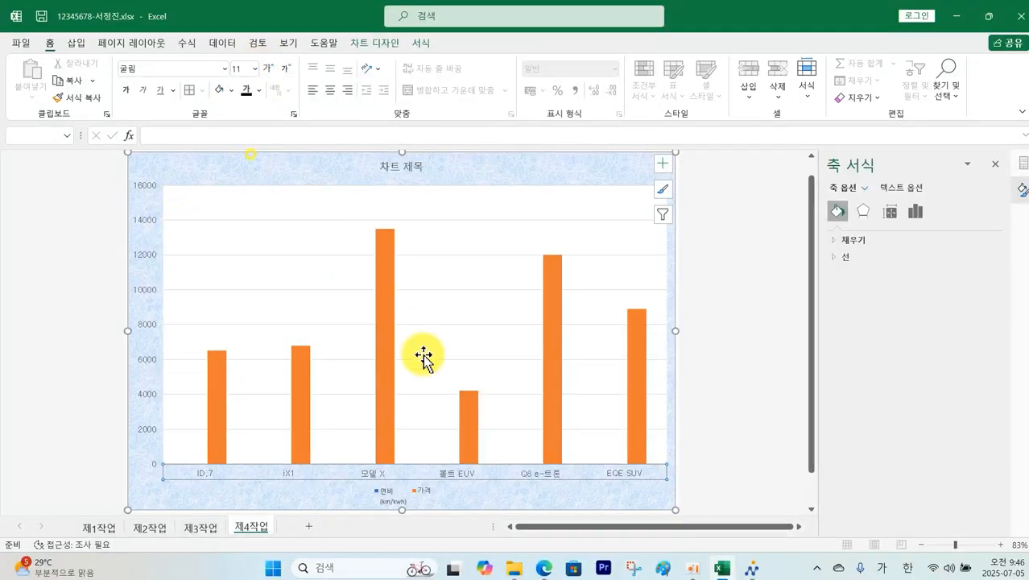
Step: Set the legend text to 굴림 11 pt
{"action": "left_click", "coordinate": [413, 493]}
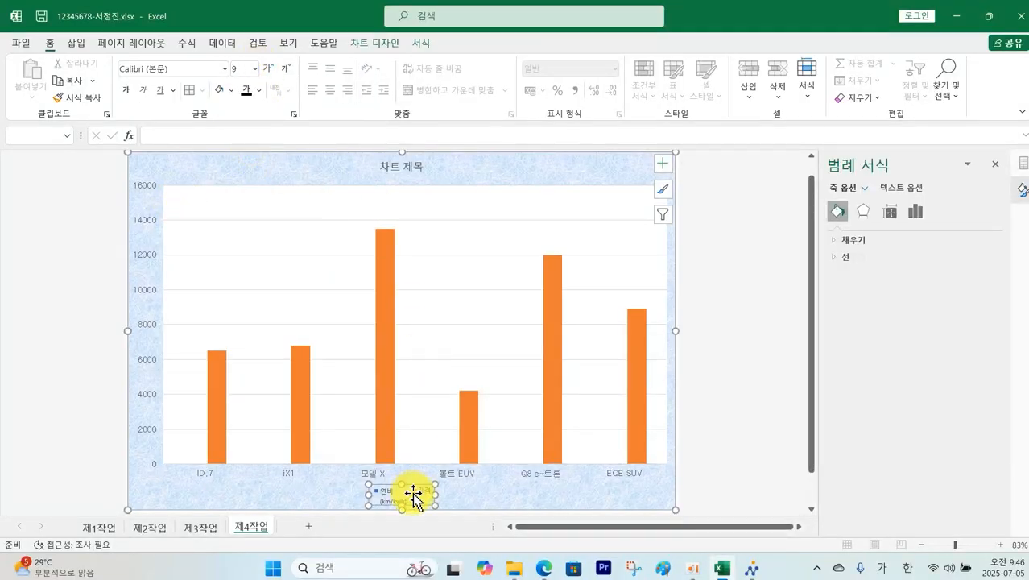
{"action": "left_click", "coordinate": [225, 70]}
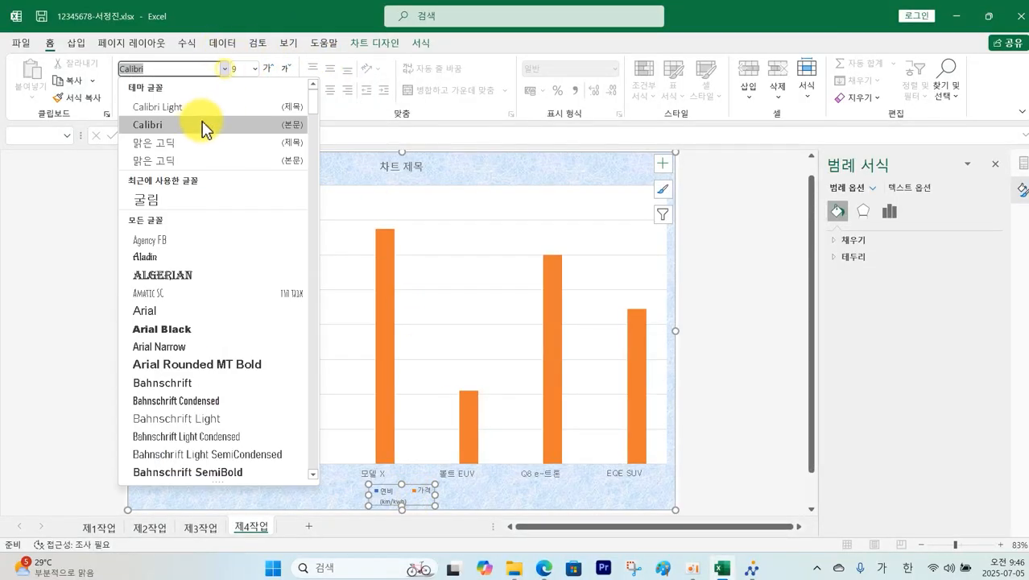
{"action": "left_click", "coordinate": [177, 202]}
{"action": "left_click", "coordinate": [255, 70]}
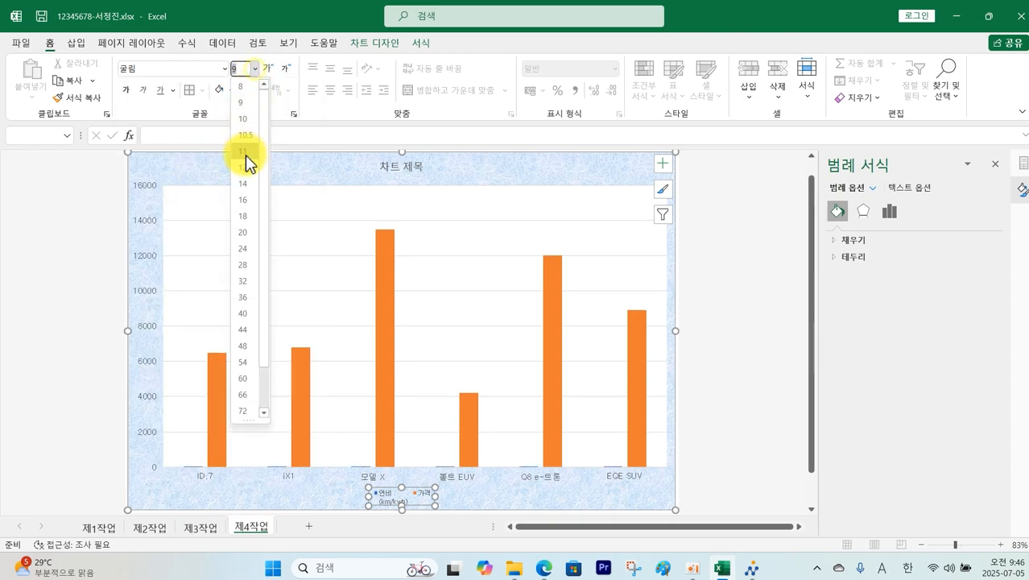
{"action": "left_click", "coordinate": [245, 155]}
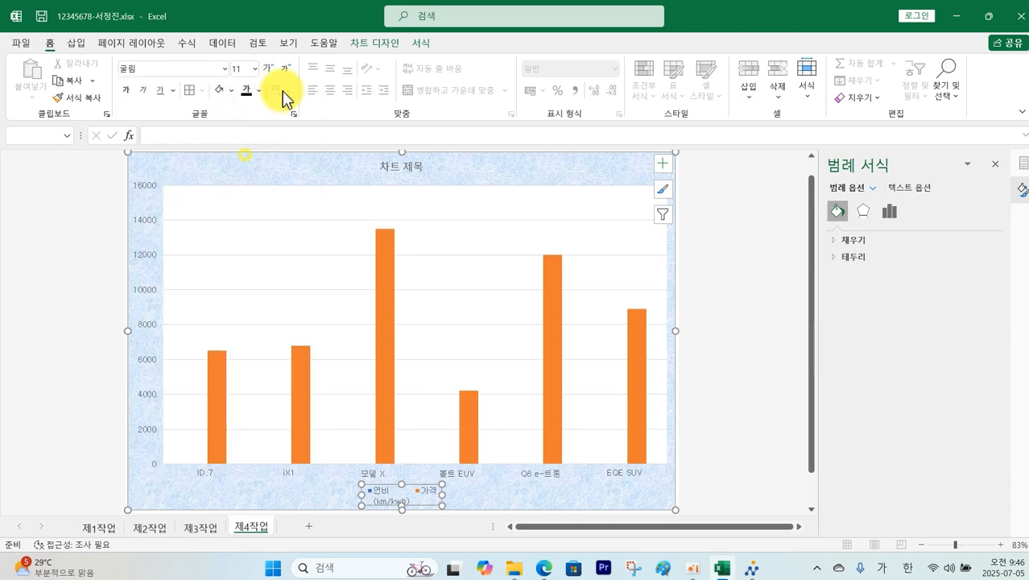
{"action": "left_click", "coordinate": [528, 501]}
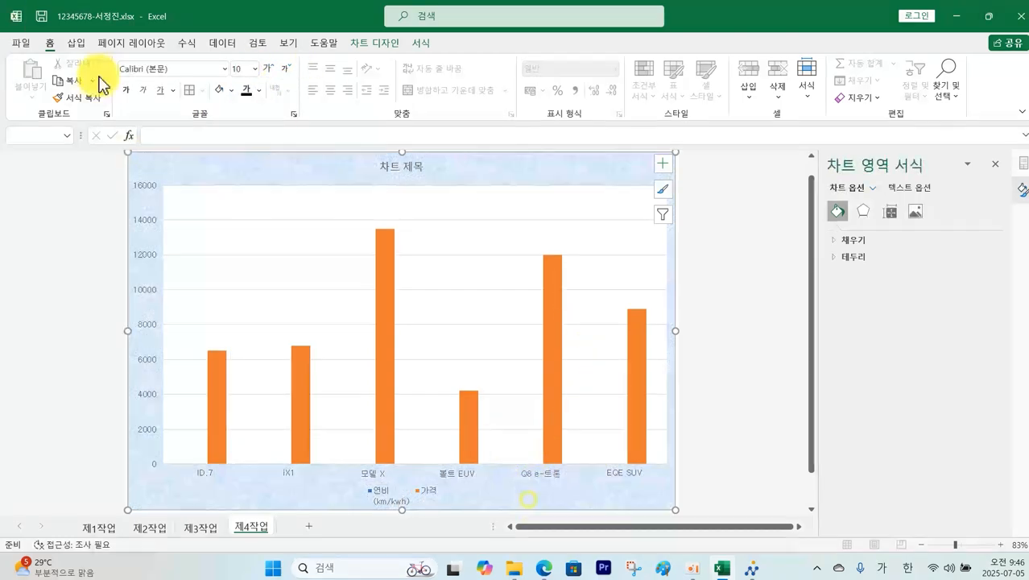
{"action": "left_click", "coordinate": [541, 567]}
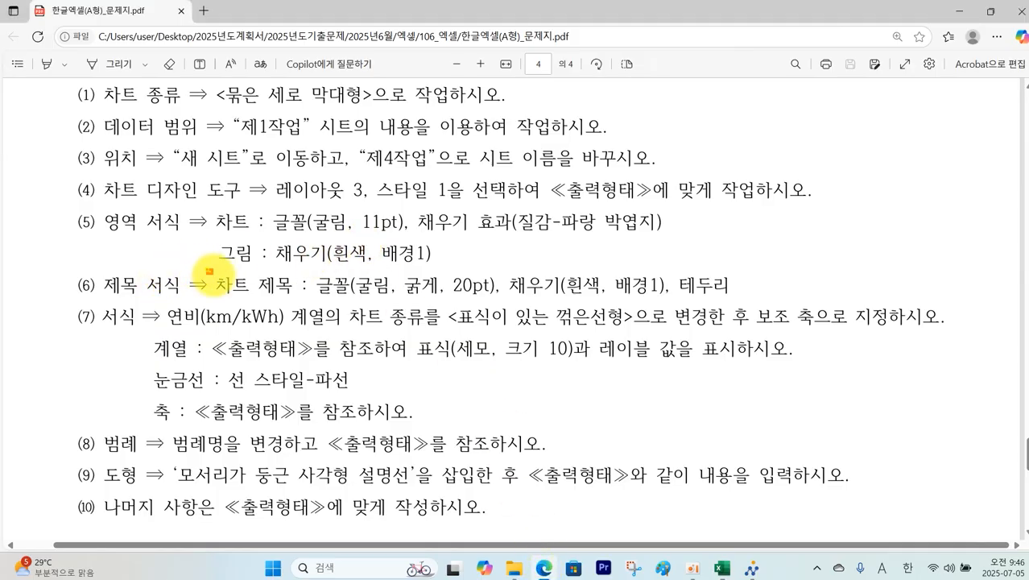
Step: Mark condition (6)'s title format line and the sample title 독일 및 미국 전기자동차 현황
{"action": "mouse_move", "coordinate": [208, 271]}
{"action": "left_mouse_down"}
{"action": "mouse_move", "coordinate": [367, 298]}
{"action": "mouse_move", "coordinate": [731, 301]}
{"action": "left_mouse_up"}
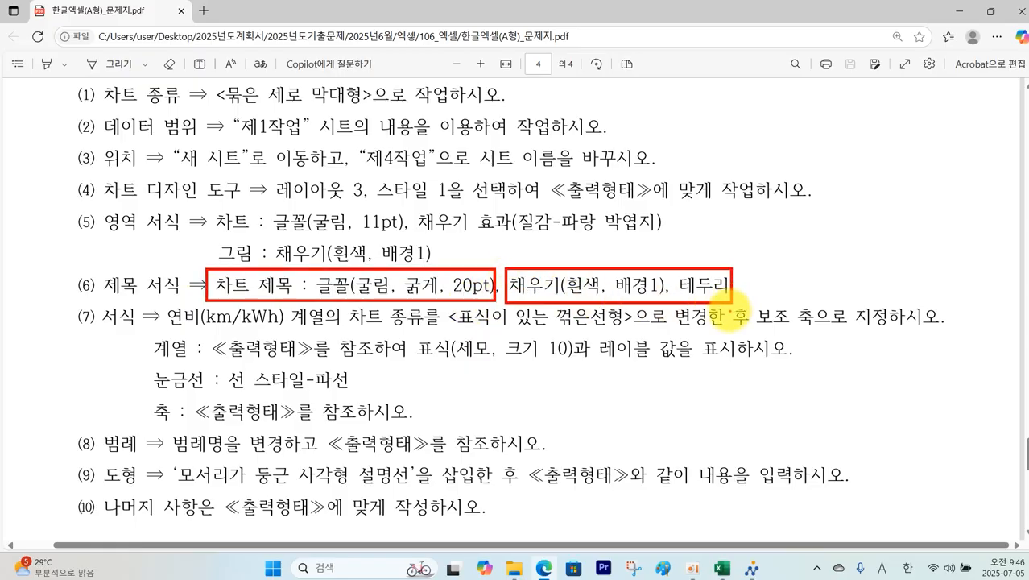
{"action": "scroll", "coordinate": [731, 318], "scroll_direction": "down", "scroll_amount": 3}
{"action": "mouse_move", "coordinate": [292, 351]}
{"action": "left_mouse_down"}
{"action": "mouse_move", "coordinate": [414, 402]}
{"action": "mouse_move", "coordinate": [670, 422]}
{"action": "left_mouse_up"}
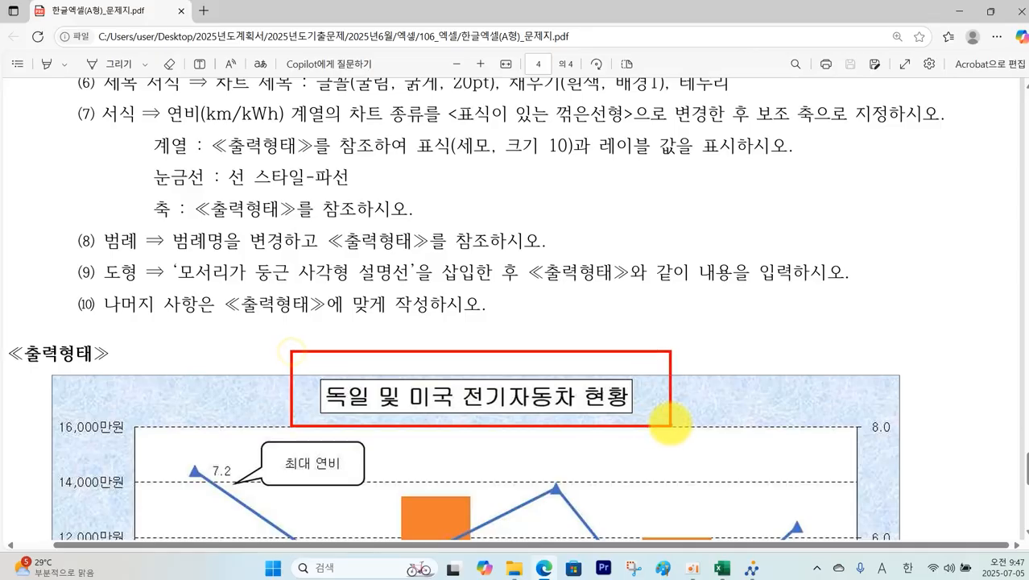
Step: Format the chart title as 굴림, 20 pt, bold
{"action": "left_click", "coordinate": [723, 568]}
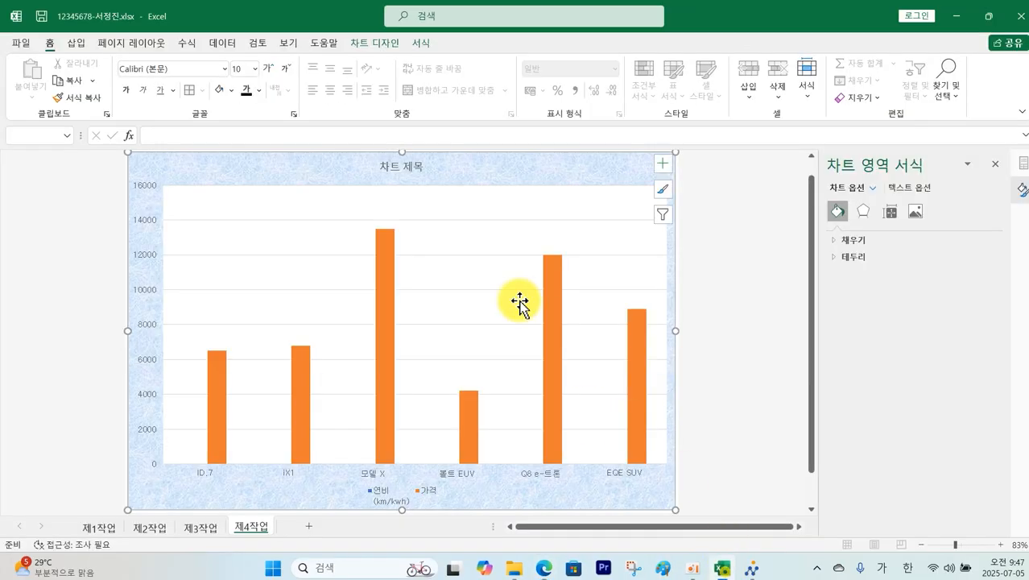
{"action": "left_click", "coordinate": [404, 175]}
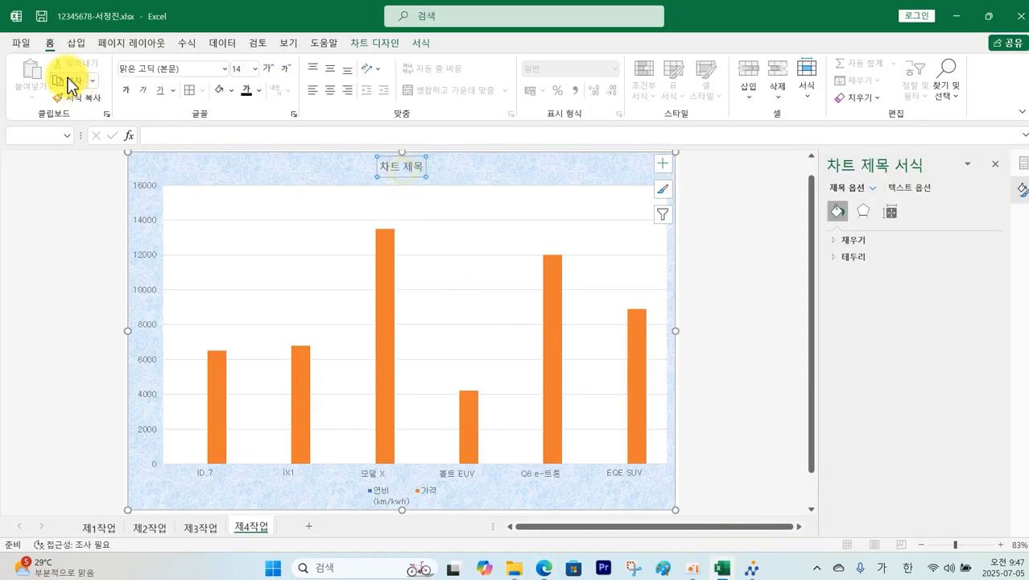
{"action": "left_click", "coordinate": [225, 70]}
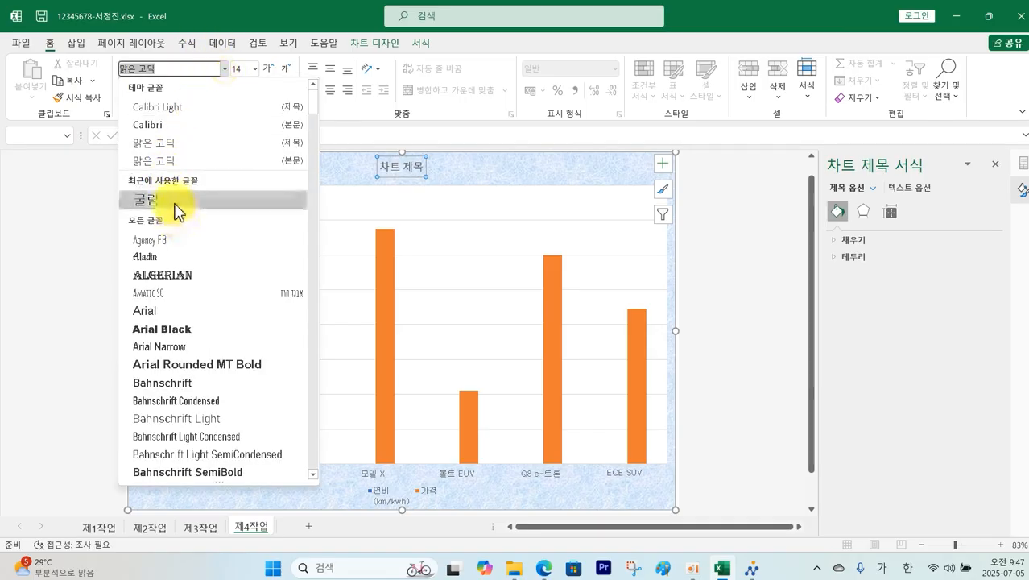
{"action": "left_click", "coordinate": [179, 207]}
{"action": "left_click", "coordinate": [254, 69]}
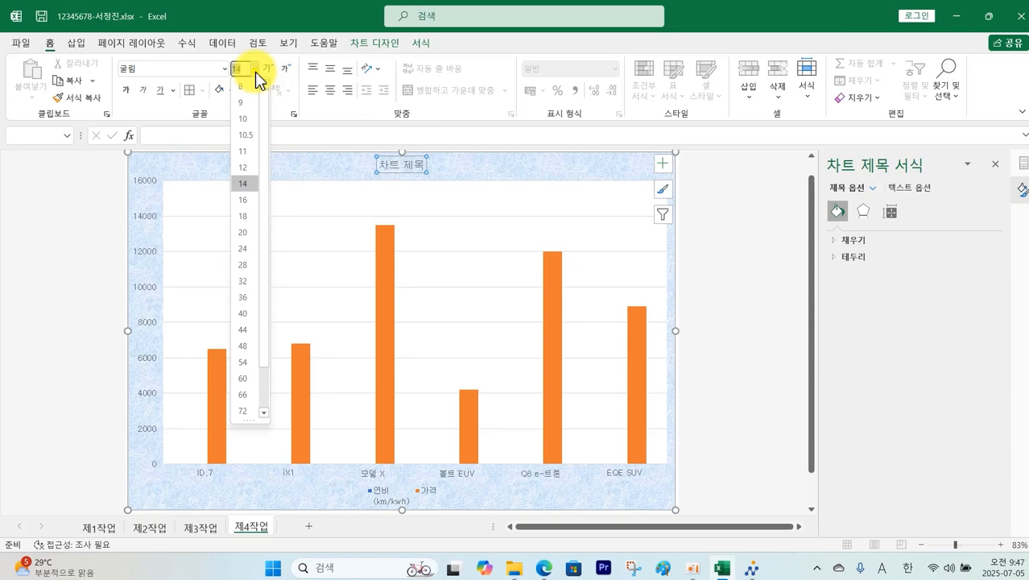
{"action": "left_click", "coordinate": [244, 233]}
{"action": "left_click", "coordinate": [126, 91]}
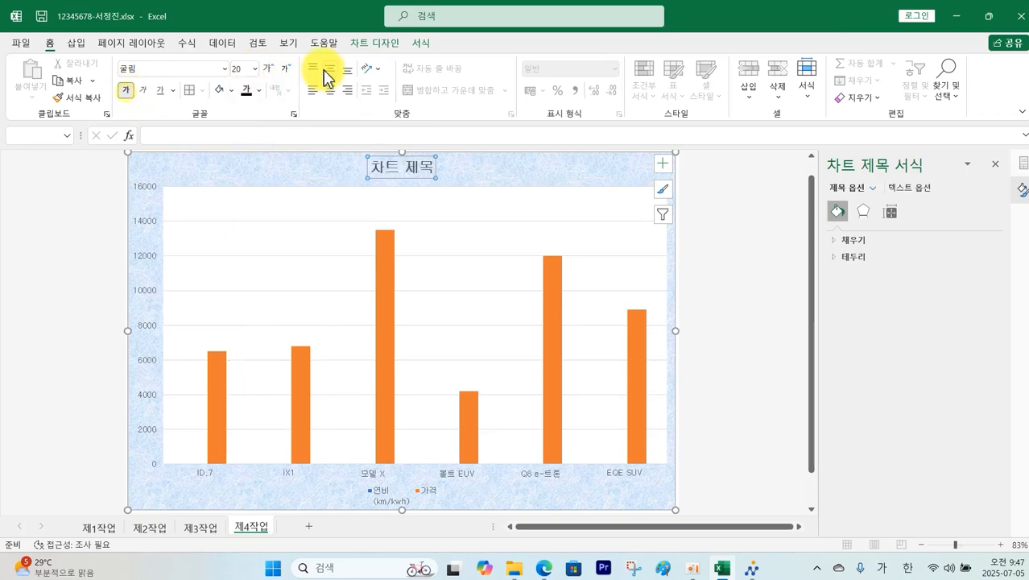
Step: Give the title an outline border and make it read 독일 및 전기자동차 현황
{"action": "left_click", "coordinate": [420, 44]}
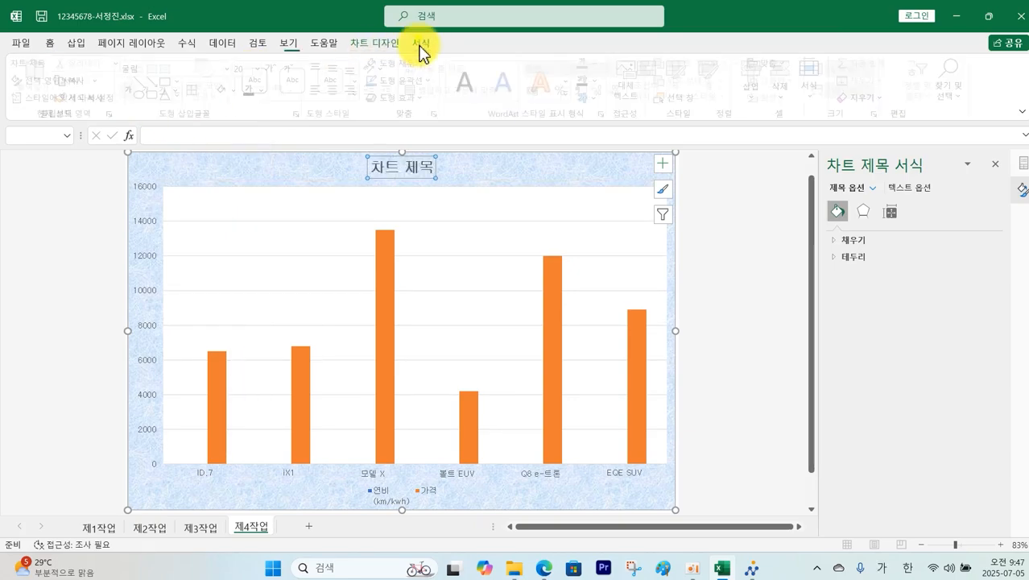
{"action": "left_click", "coordinate": [429, 87]}
{"action": "left_click", "coordinate": [385, 136]}
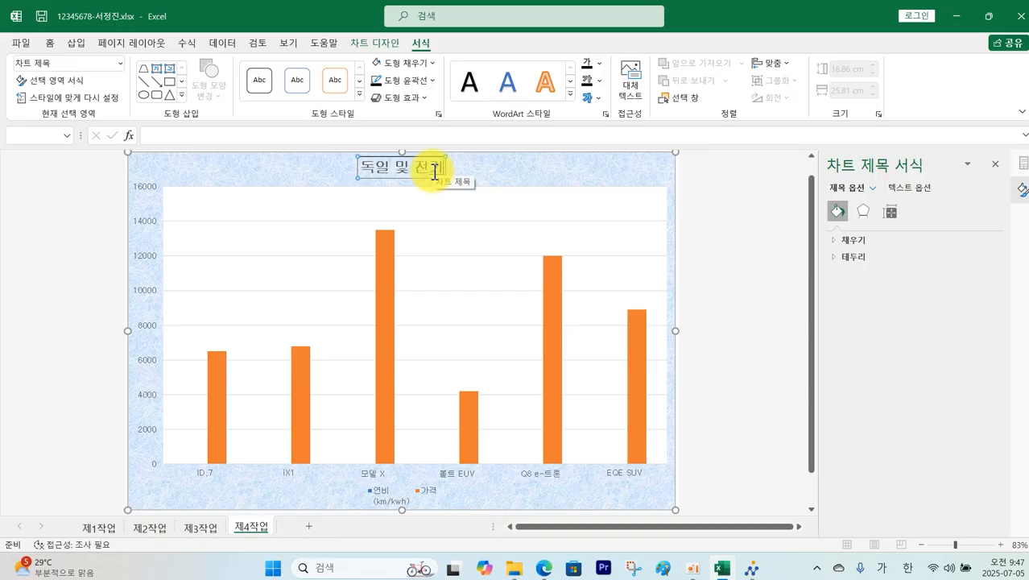
{"action": "type", "text": "동차"}
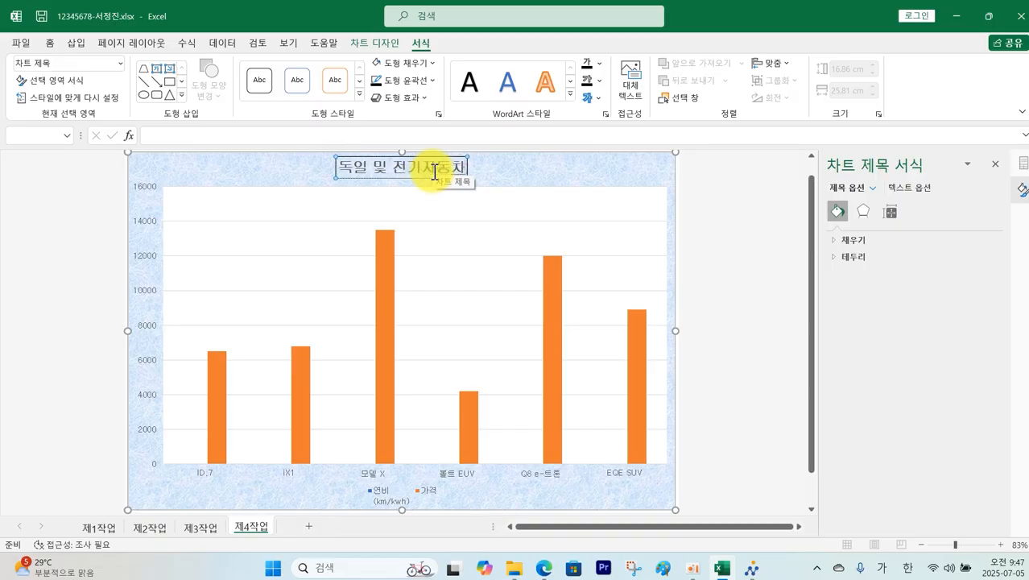
{"action": "type", "text": " 현황"}
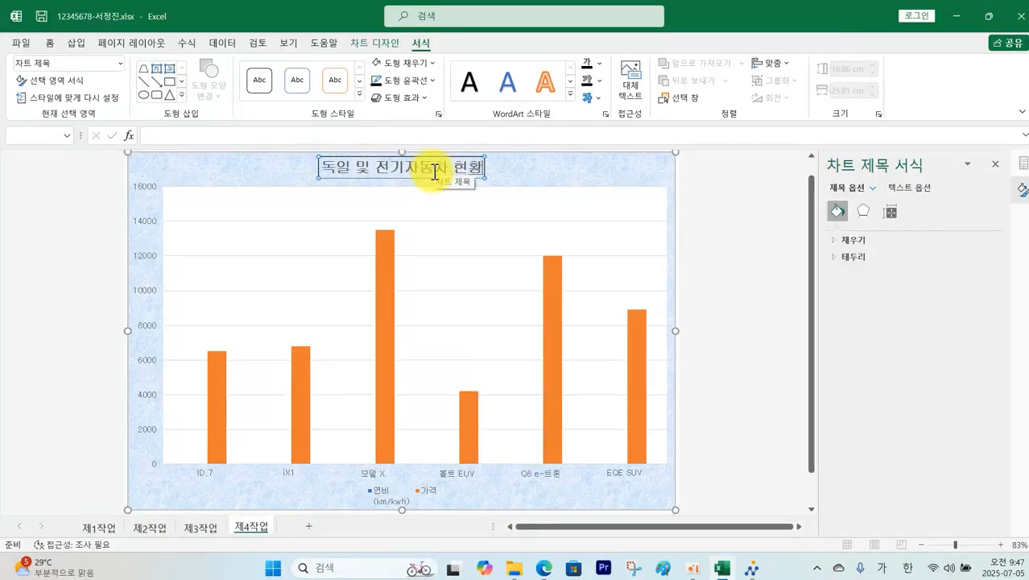
{"action": "left_click", "coordinate": [700, 191]}
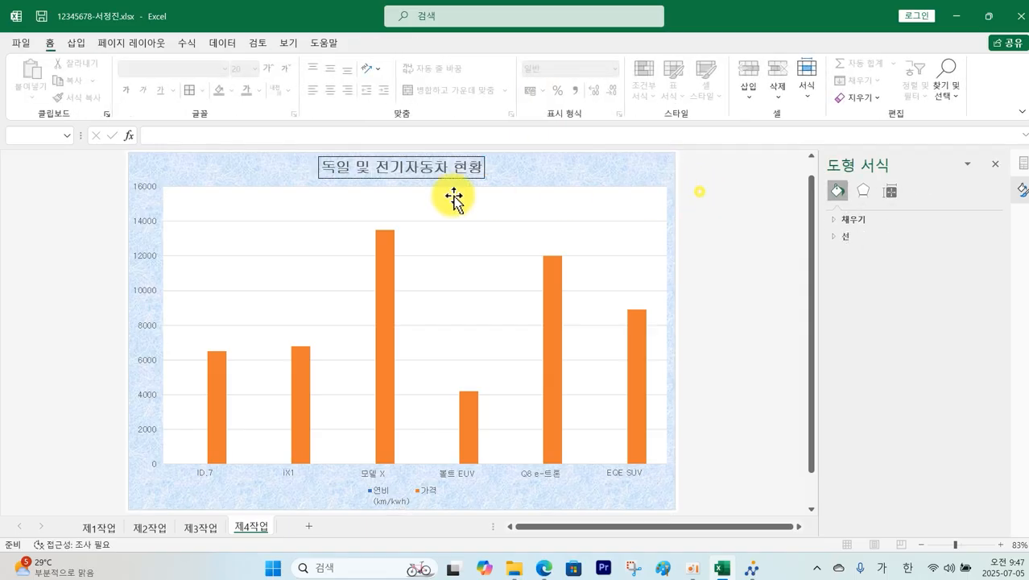
{"action": "left_click", "coordinate": [544, 568]}
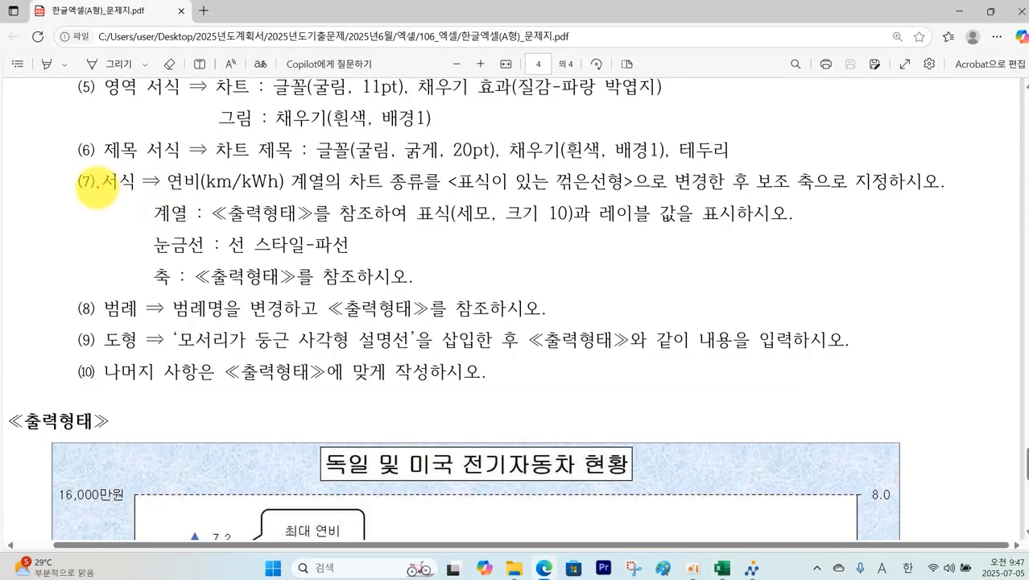
Step: Mark condition (7)'s chart type requirement in the PDF, then clear the ink
{"action": "mouse_move", "coordinate": [95, 203]}
{"action": "left_mouse_down"}
{"action": "mouse_move", "coordinate": [64, 187]}
{"action": "mouse_move", "coordinate": [91, 205]}
{"action": "mouse_move", "coordinate": [88, 219]}
{"action": "mouse_move", "coordinate": [147, 257]}
{"action": "mouse_move", "coordinate": [101, 214]}
{"action": "mouse_move", "coordinate": [110, 215]}
{"action": "left_mouse_up"}
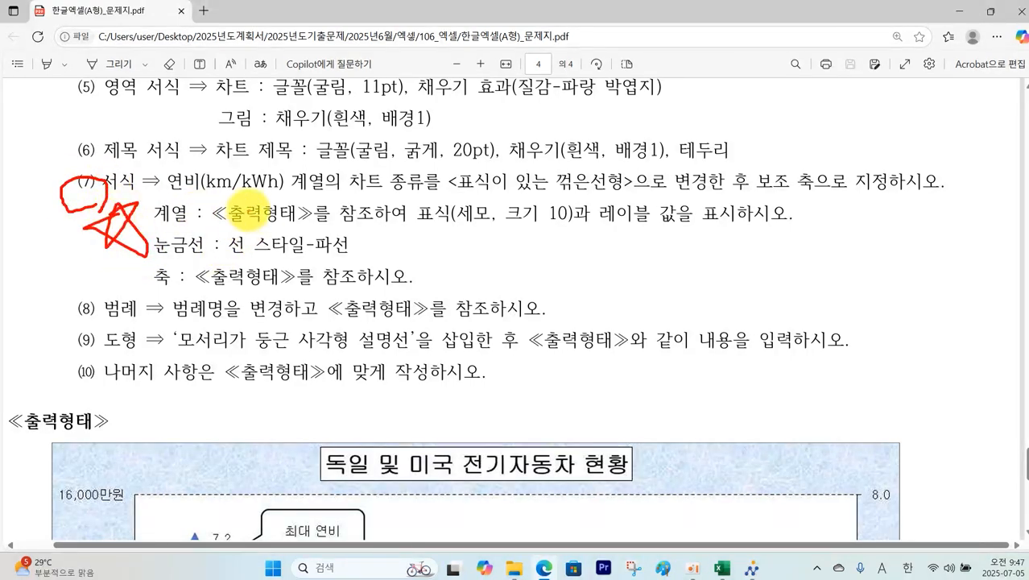
{"action": "left_click_drag", "start_coordinate": [370, 190], "coordinate": [822, 191]}
{"action": "key", "text": "Escape"}
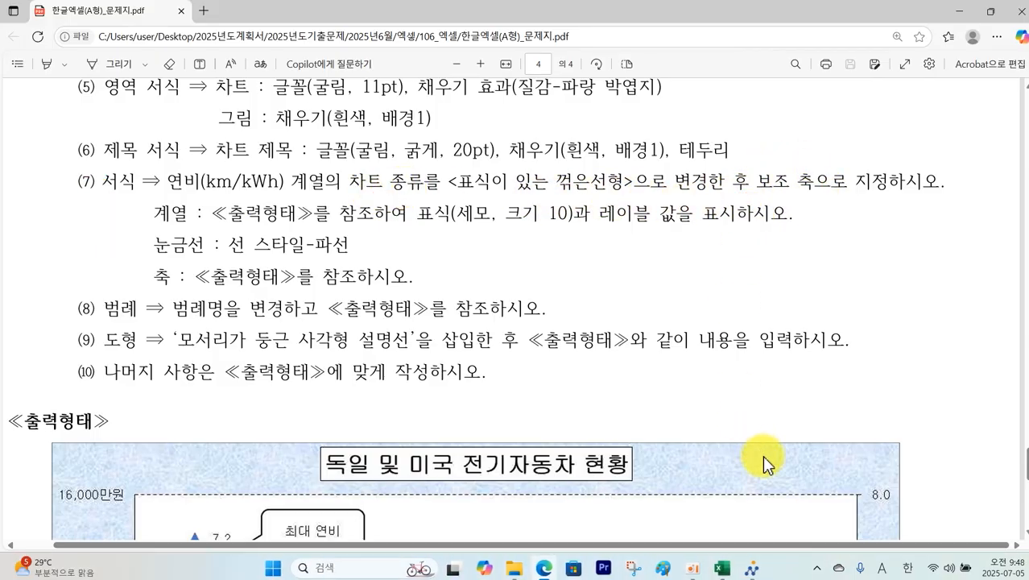
{"action": "left_click", "coordinate": [723, 567]}
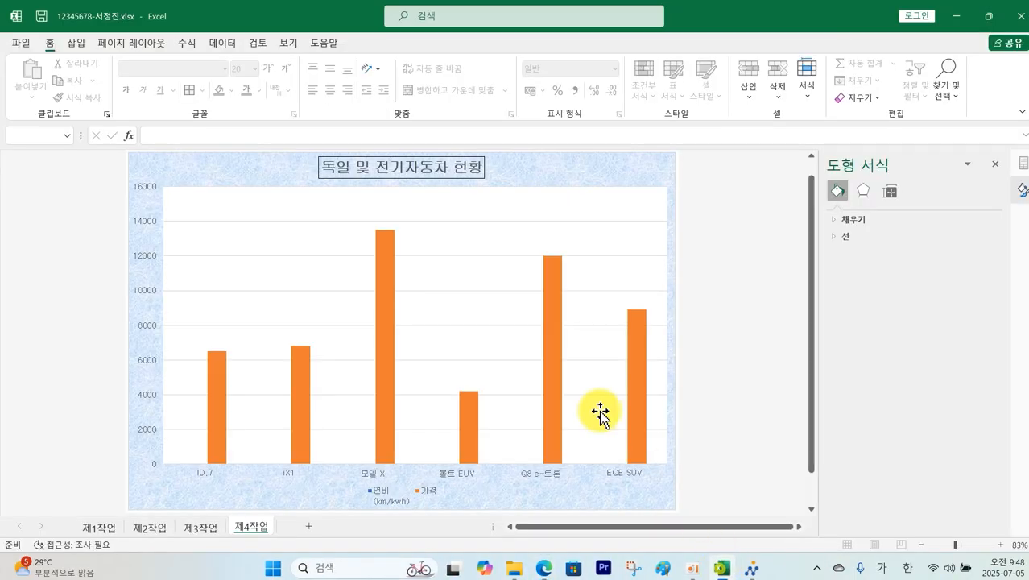
Step: Change the 연비 series to Line with Markers on the secondary axis
{"action": "left_click", "coordinate": [394, 378]}
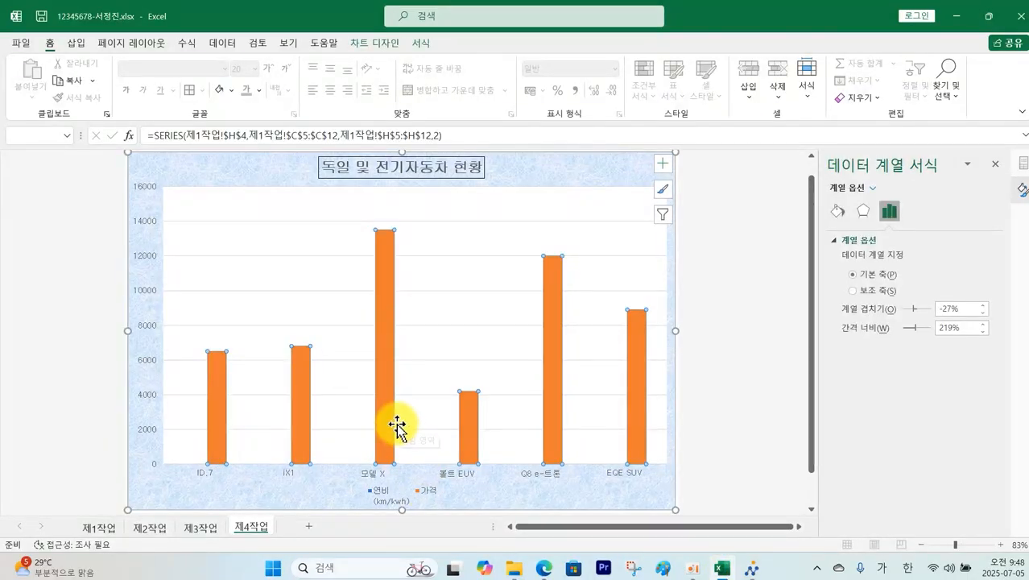
{"action": "right_click", "coordinate": [387, 385]}
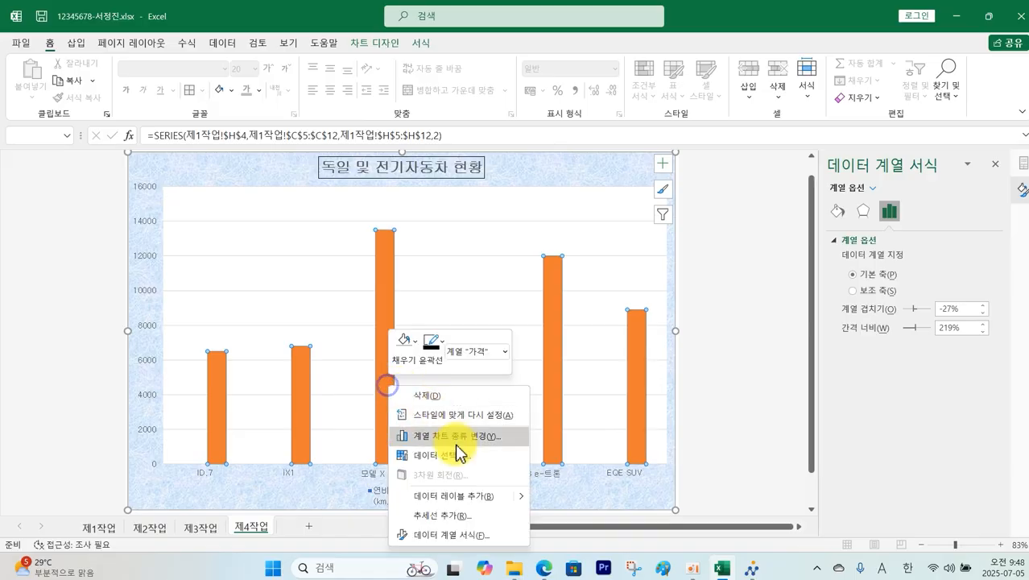
{"action": "left_click", "coordinate": [472, 438]}
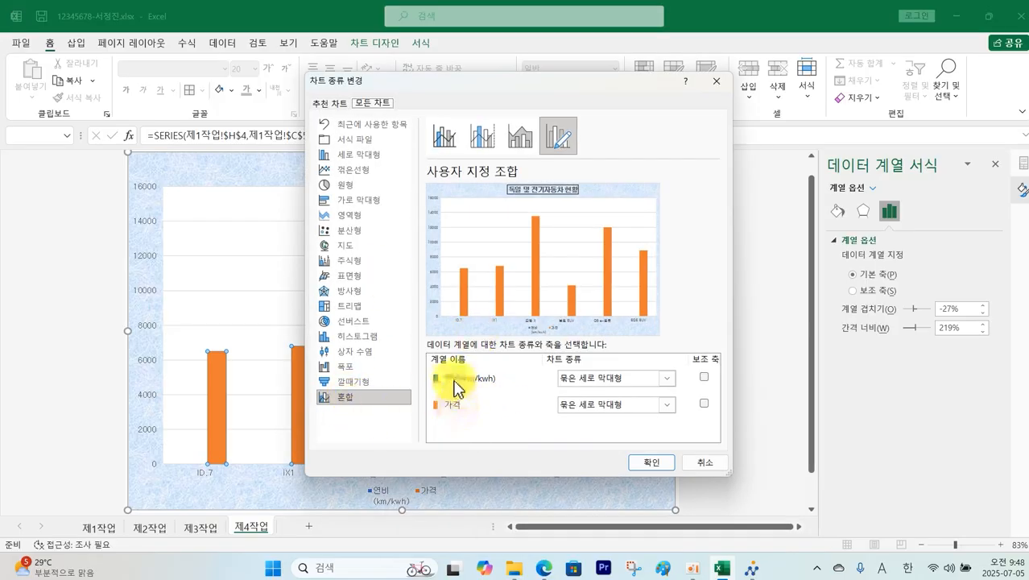
{"action": "left_click", "coordinate": [669, 378]}
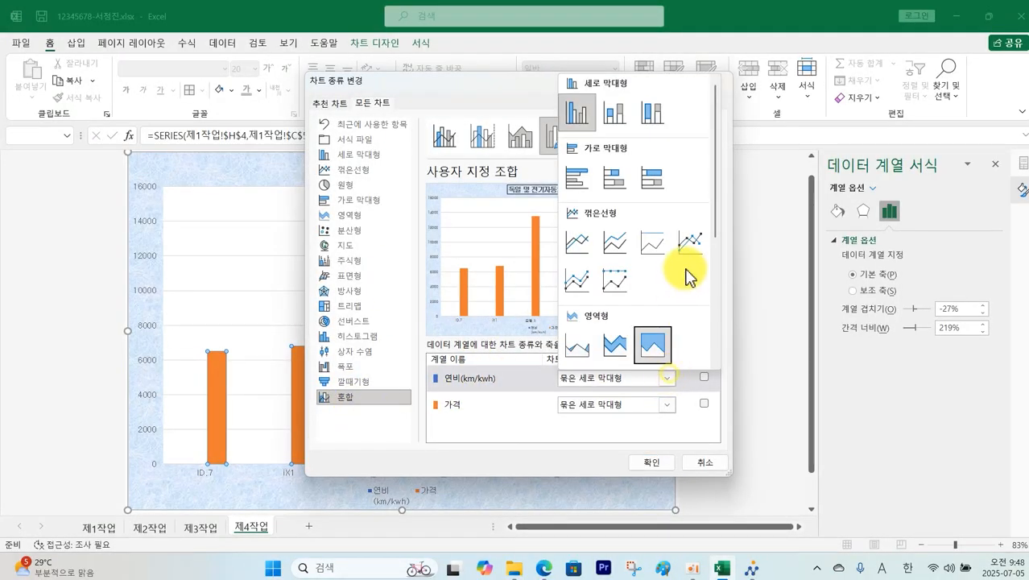
{"action": "left_click", "coordinate": [690, 243]}
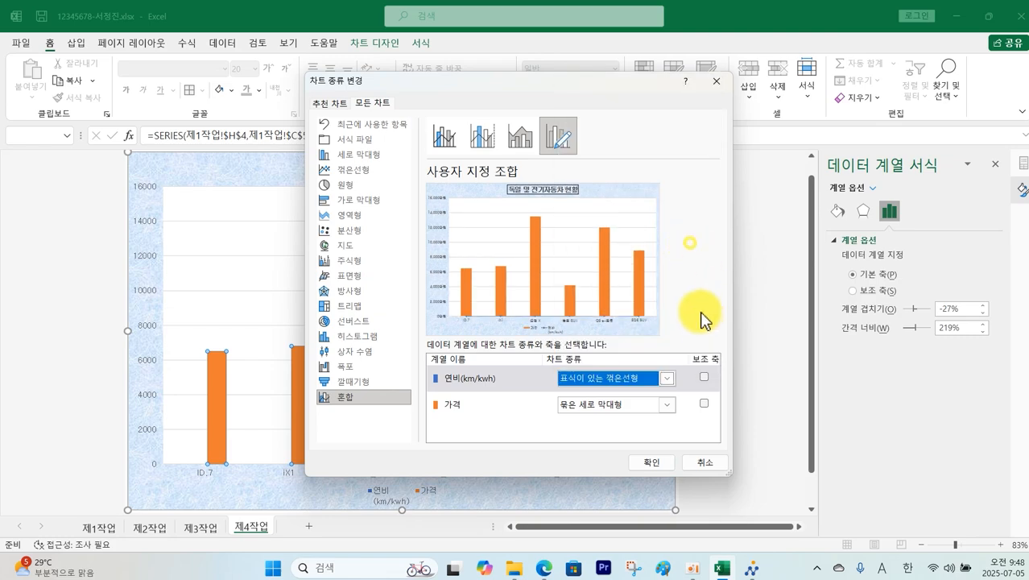
{"action": "left_click", "coordinate": [704, 378]}
{"action": "left_click", "coordinate": [649, 462]}
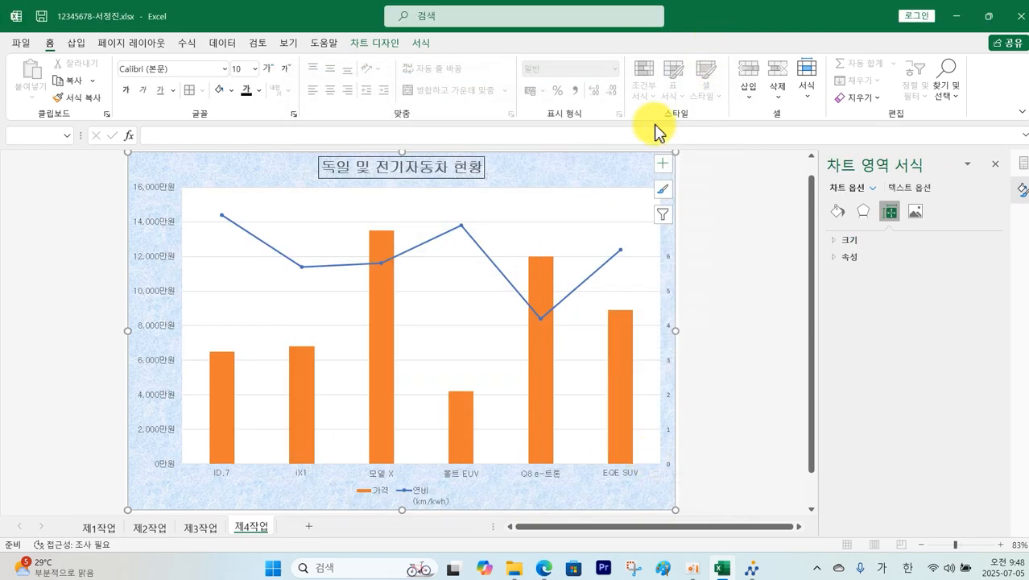
{"action": "key", "text": "alt+Tab"}
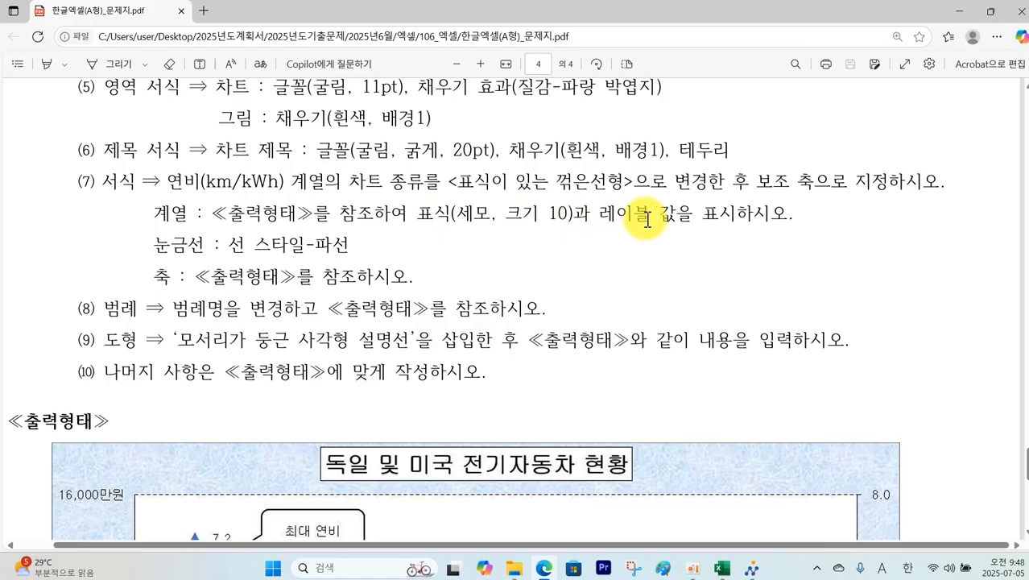
Step: Circle the sample chart's peak 연비 marker and its 7.2 data label
{"action": "scroll", "coordinate": [592, 513], "scroll_direction": "down", "scroll_amount": 3}
{"action": "scroll", "coordinate": [592, 513], "scroll_direction": "down", "scroll_amount": 7}
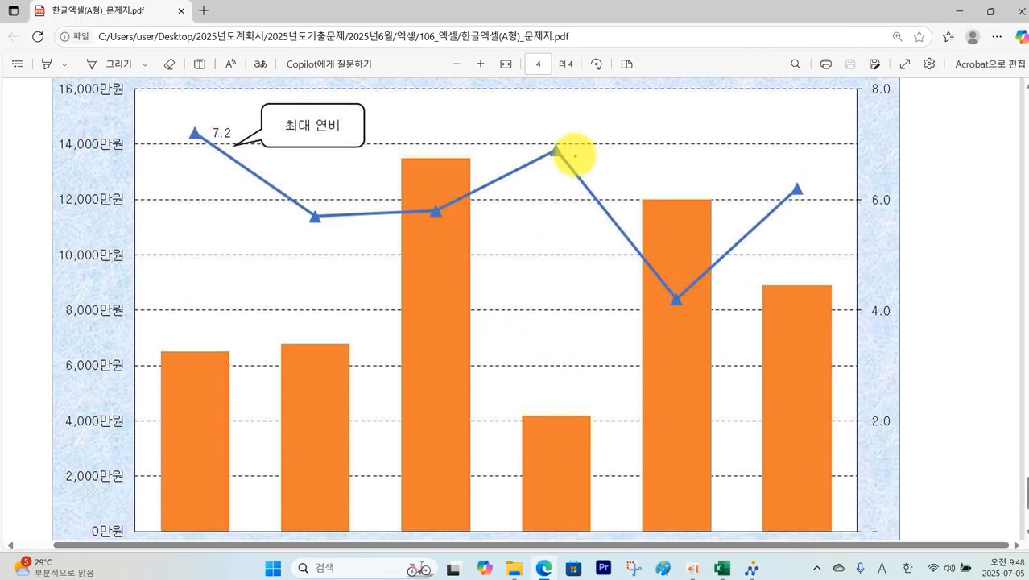
{"action": "mouse_move", "coordinate": [555, 170]}
{"action": "left_mouse_down"}
{"action": "mouse_move", "coordinate": [544, 127]}
{"action": "mouse_move", "coordinate": [568, 190]}
{"action": "left_mouse_up"}
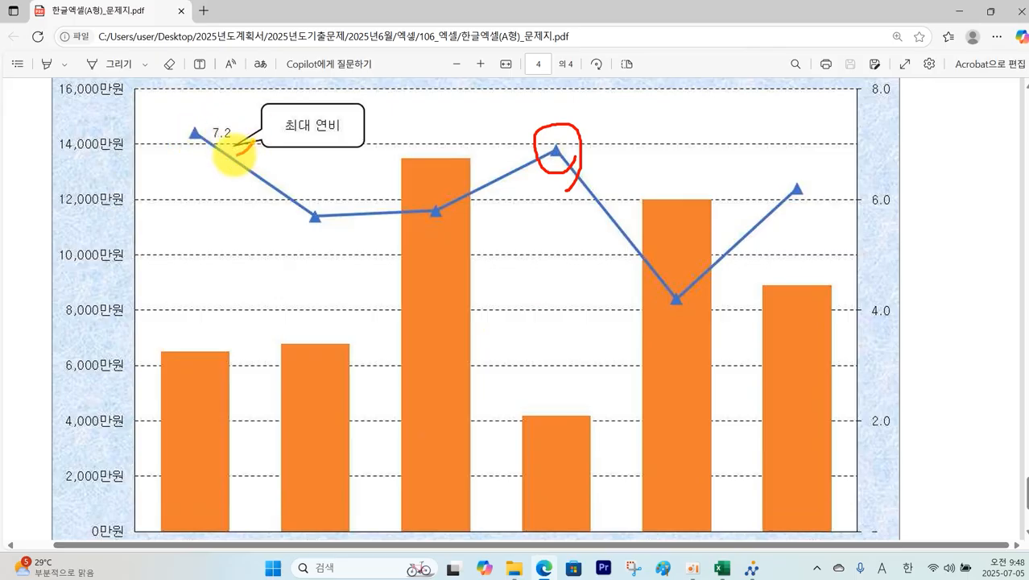
{"action": "mouse_move", "coordinate": [230, 156]}
{"action": "left_mouse_down"}
{"action": "mouse_move", "coordinate": [218, 115]}
{"action": "mouse_move", "coordinate": [251, 168]}
{"action": "left_mouse_up"}
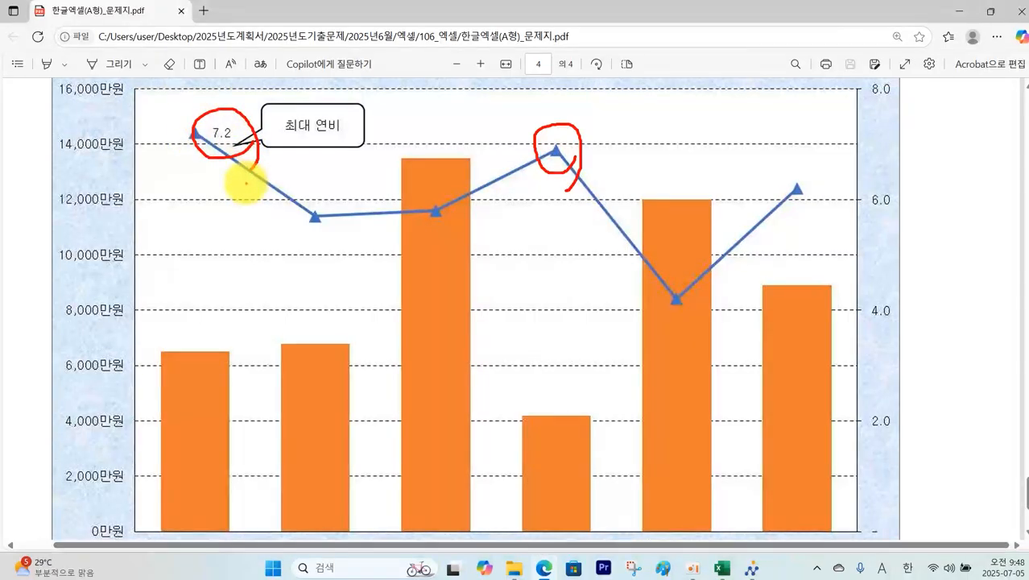
Step: Give the 연비 line built-in triangle markers
{"action": "left_click", "coordinate": [720, 565]}
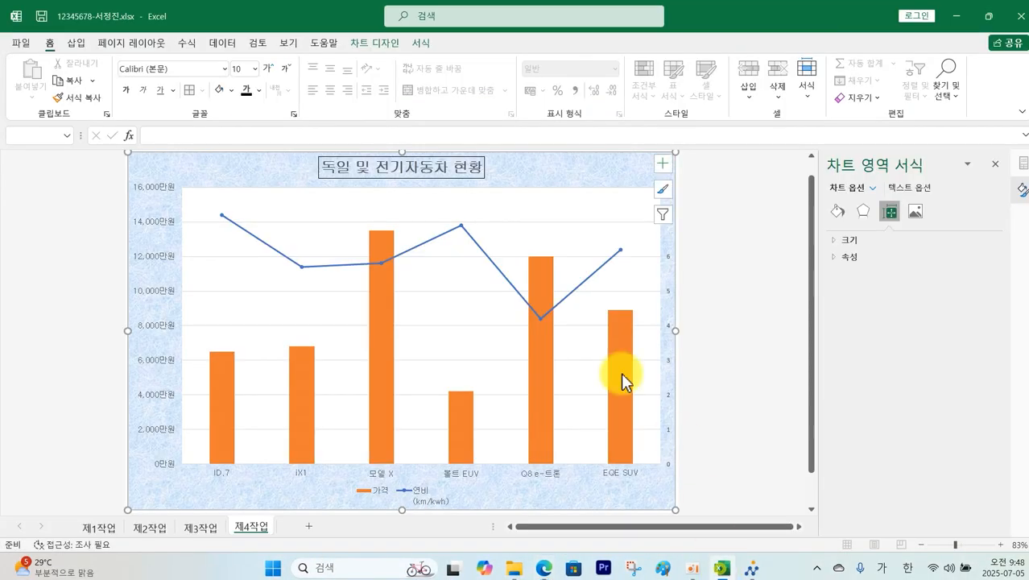
{"action": "left_click", "coordinate": [489, 260]}
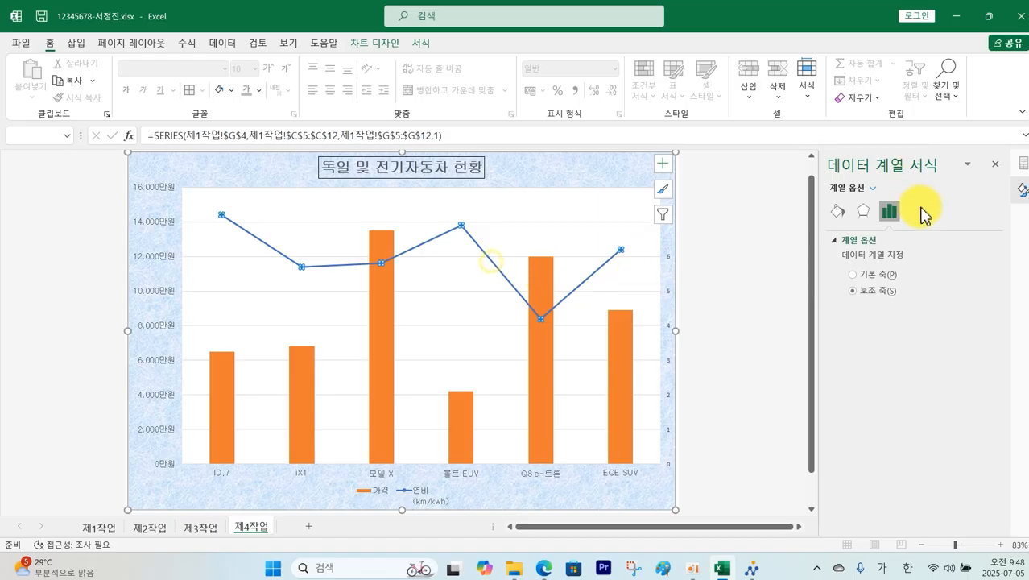
{"action": "left_click", "coordinate": [838, 211]}
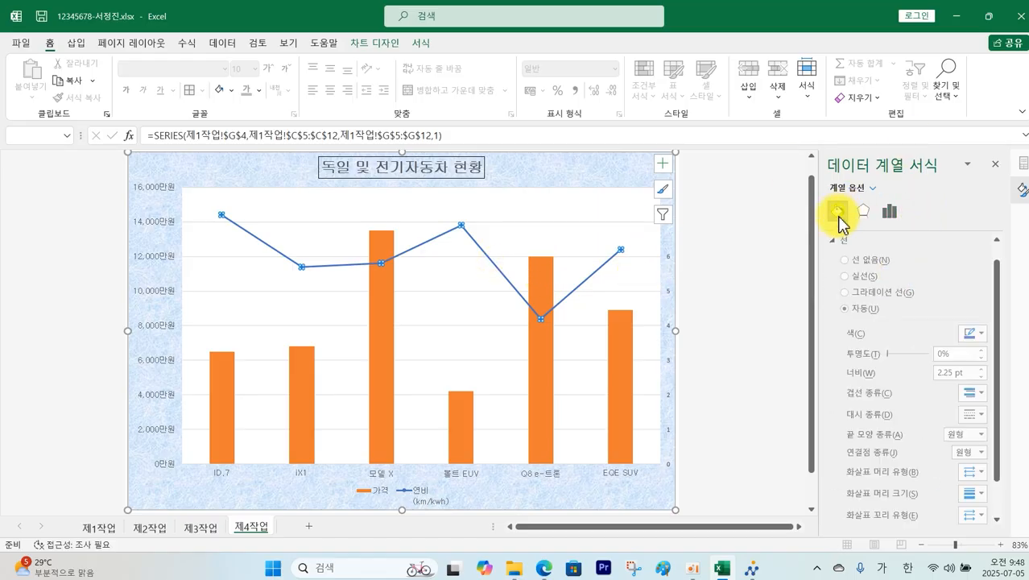
{"action": "left_click", "coordinate": [840, 213]}
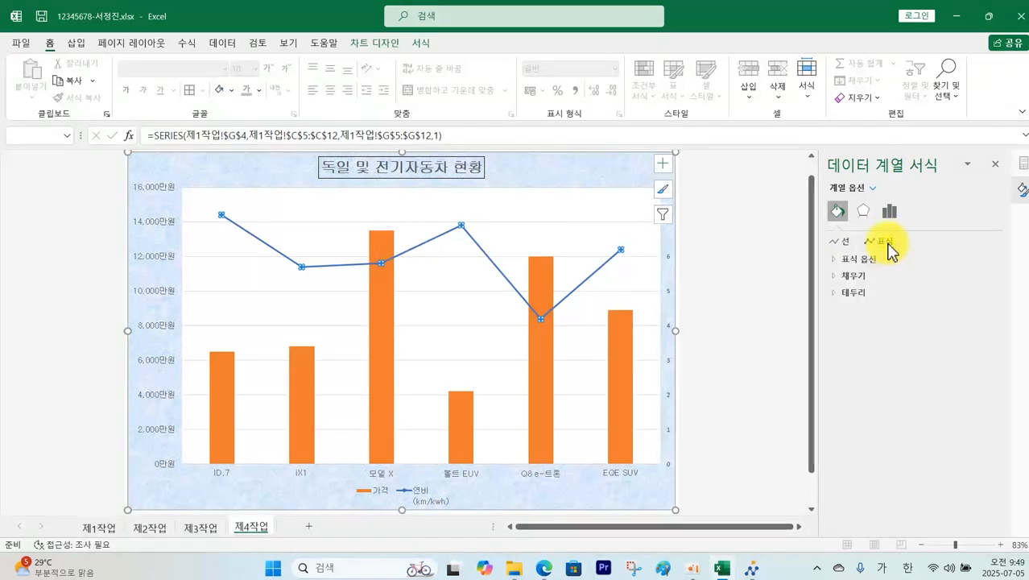
{"action": "left_click", "coordinate": [870, 261]}
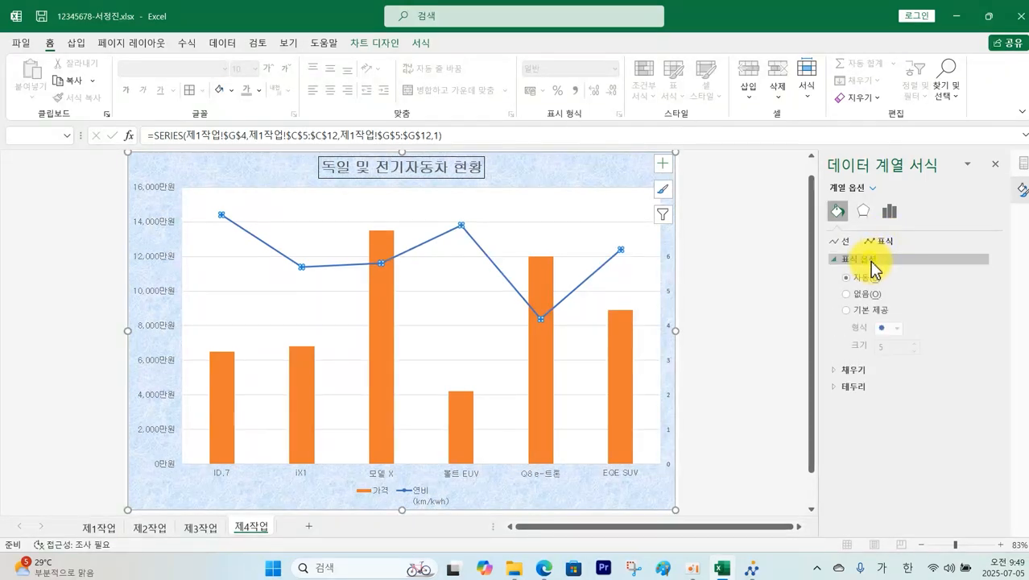
{"action": "left_click", "coordinate": [868, 313]}
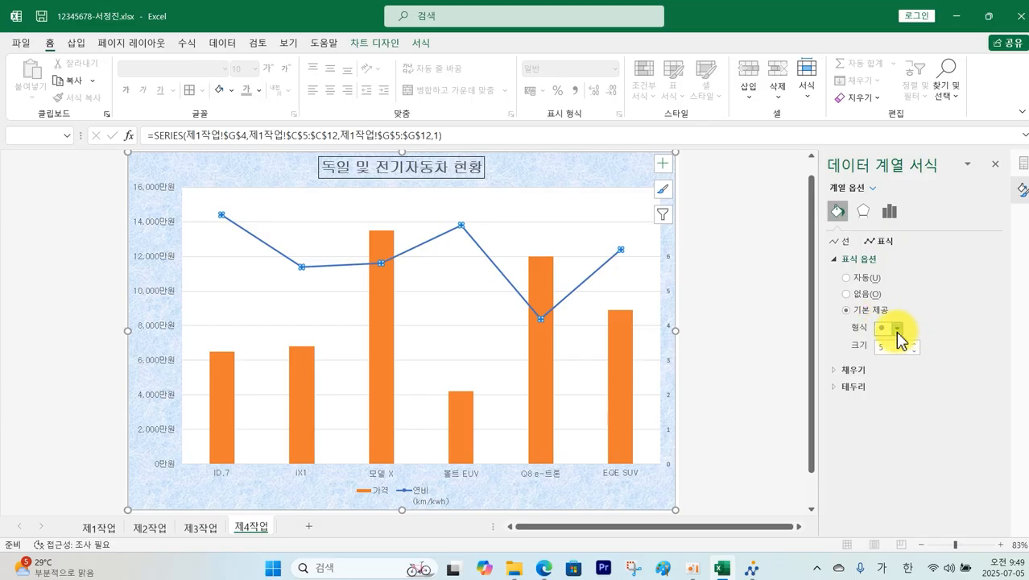
{"action": "left_click", "coordinate": [897, 332]}
{"action": "left_click", "coordinate": [880, 367]}
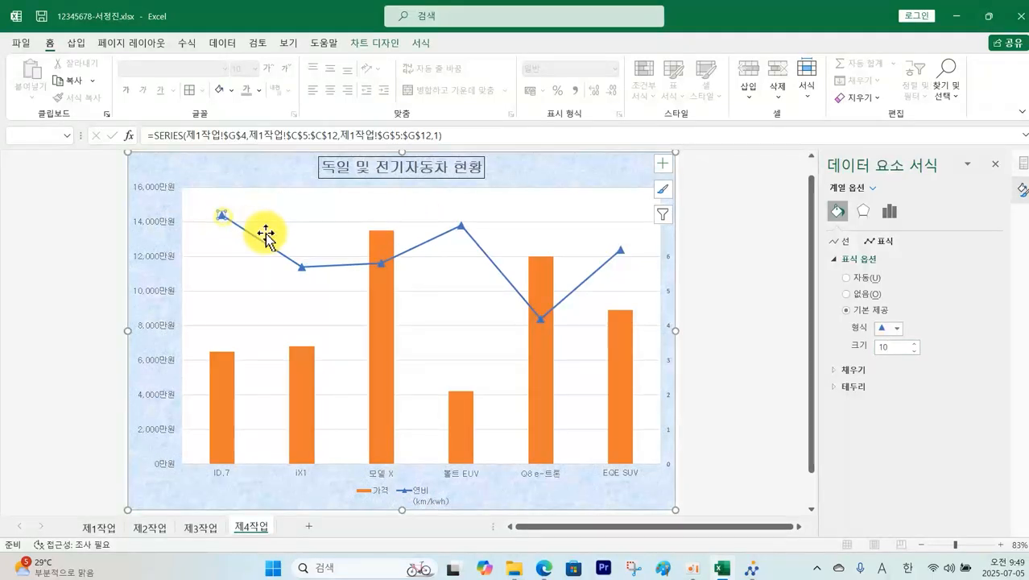
Step: Add a data label to the first point of the 연비 line
{"action": "left_click", "coordinate": [289, 229]}
{"action": "left_click", "coordinate": [322, 267]}
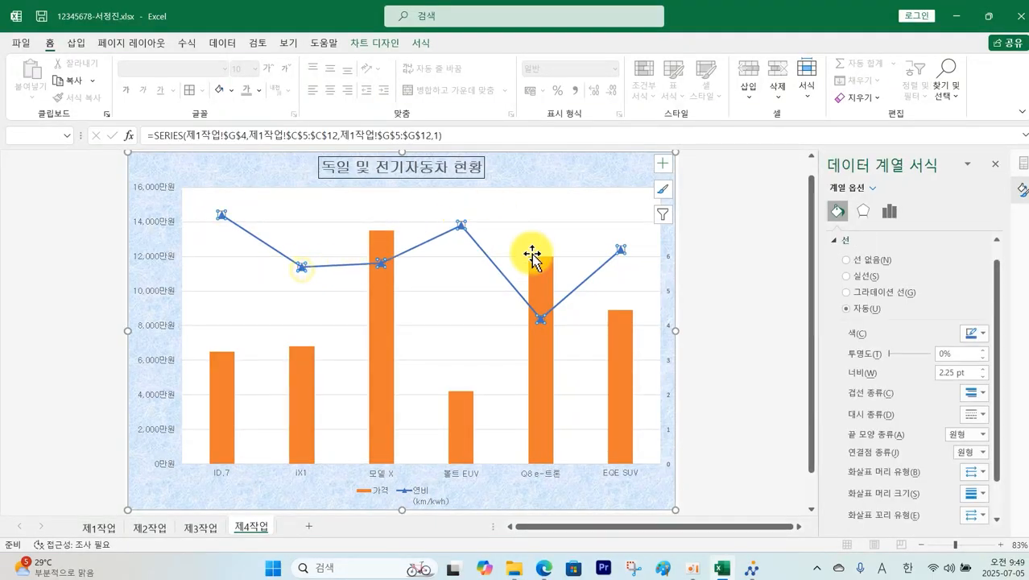
{"action": "left_click", "coordinate": [222, 219]}
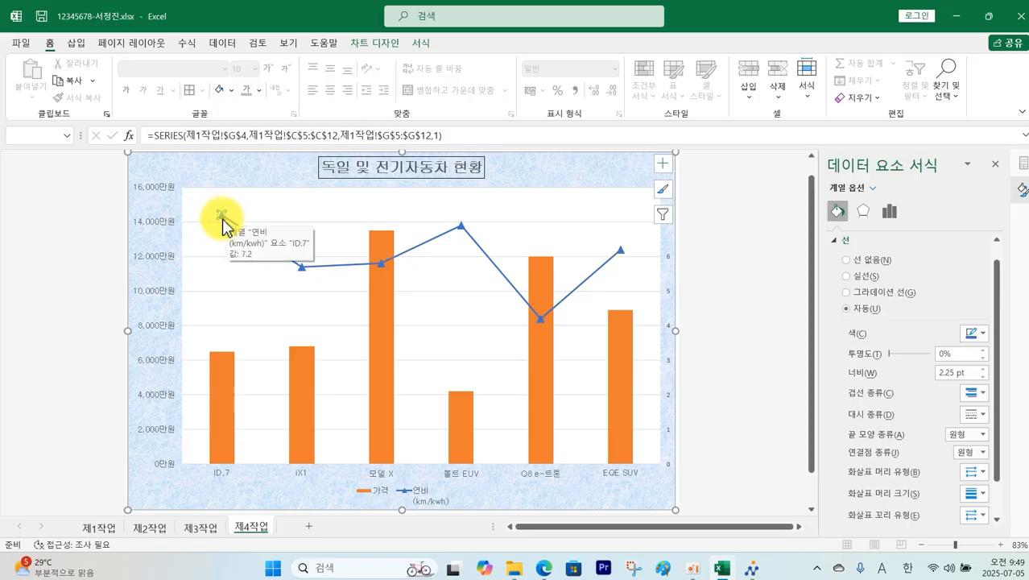
{"action": "right_click", "coordinate": [223, 220]}
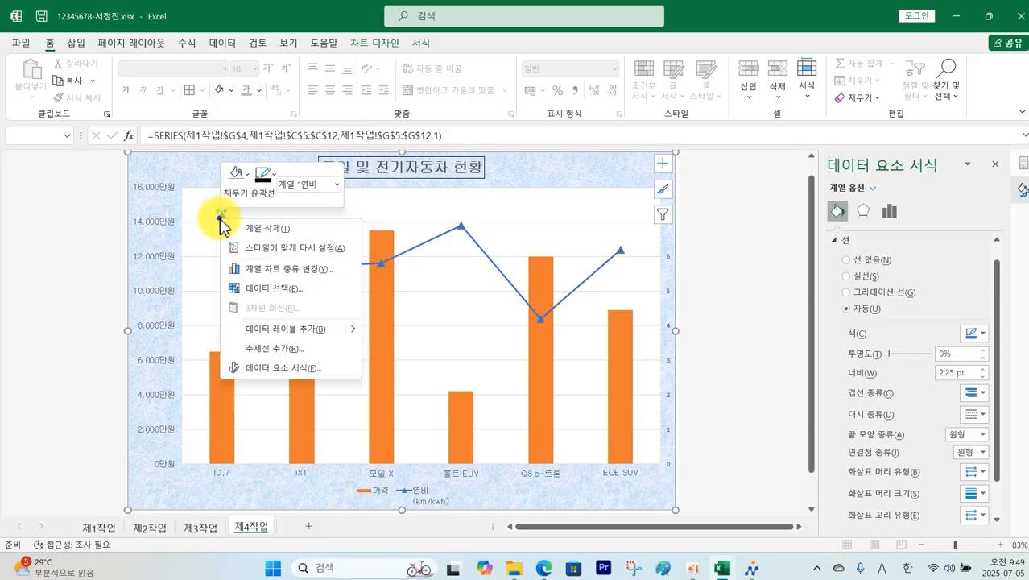
{"action": "left_click", "coordinate": [311, 337]}
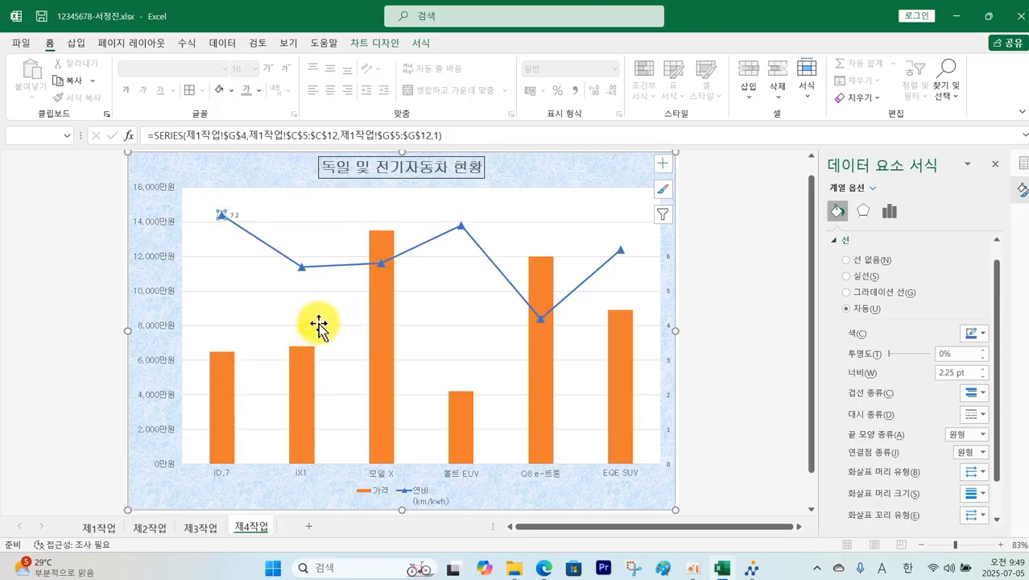
Step: Format the 7.2 data label in 굴림 at size 11
{"action": "left_click", "coordinate": [235, 216]}
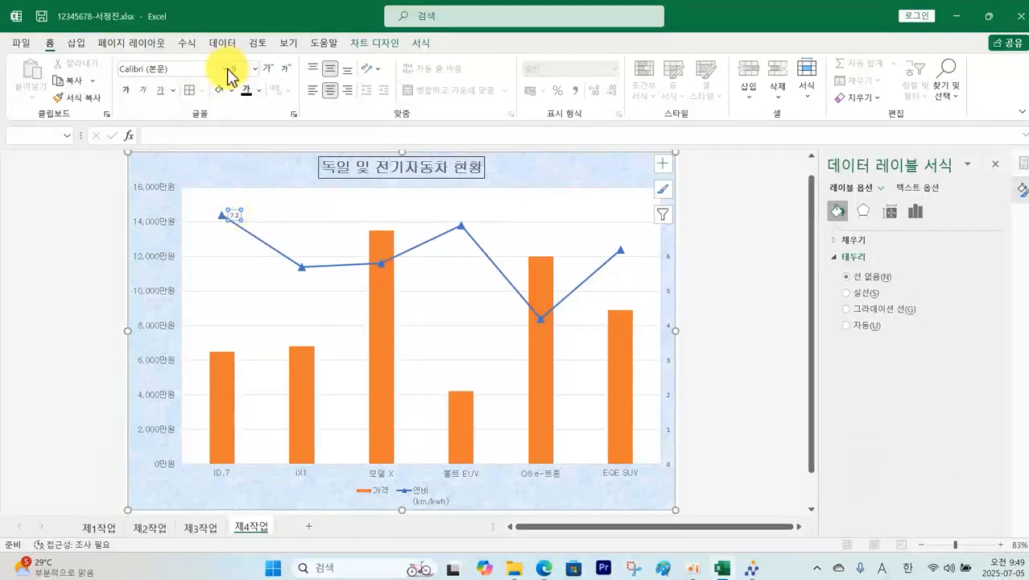
{"action": "left_click", "coordinate": [226, 71]}
{"action": "left_click", "coordinate": [183, 201]}
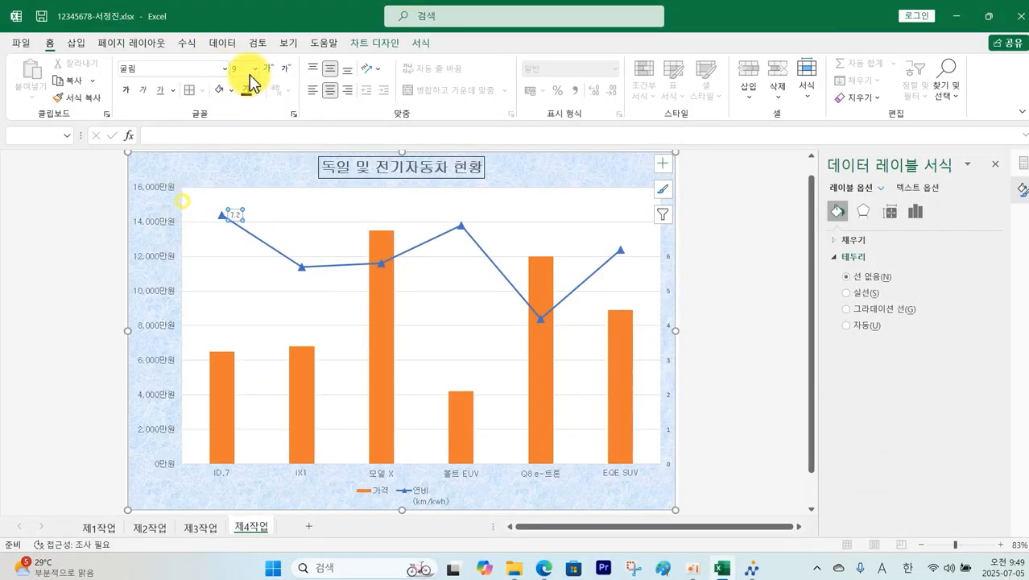
{"action": "left_click", "coordinate": [255, 69]}
{"action": "left_click", "coordinate": [248, 161]}
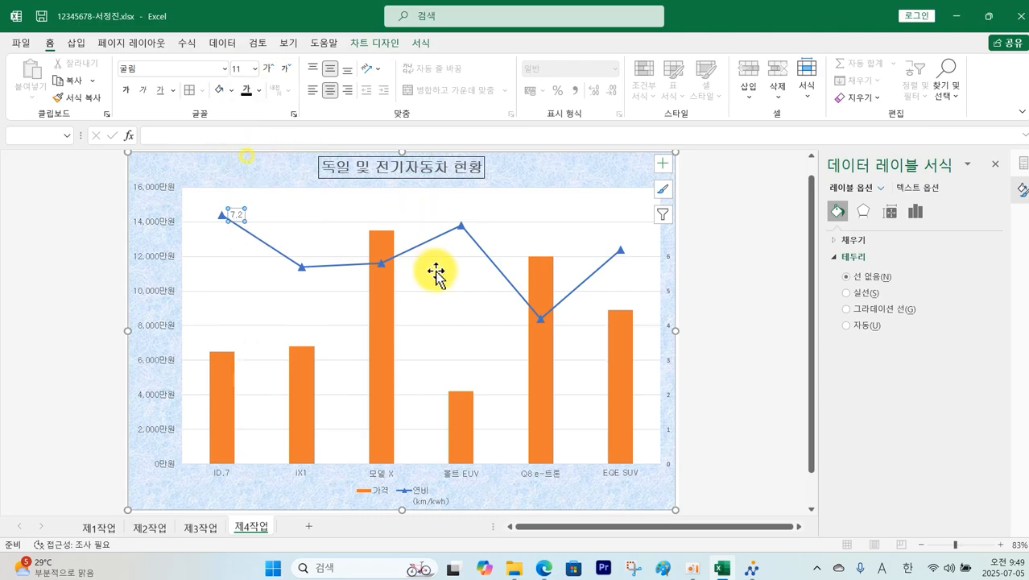
{"action": "key", "text": "alt+Tab"}
{"action": "scroll", "coordinate": [275, 190], "scroll_direction": "up", "scroll_amount": 5}
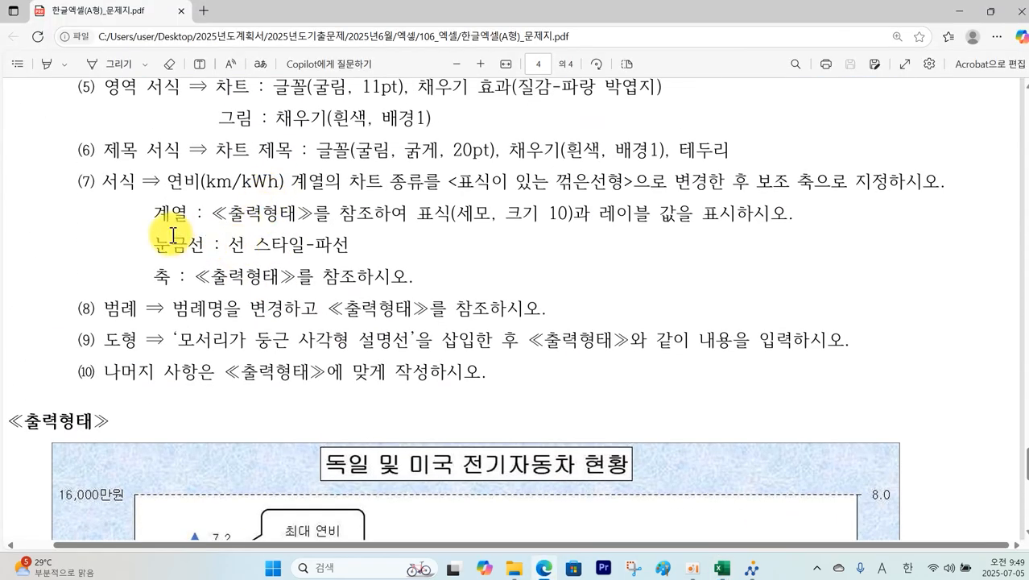
Step: Box the 파선 gridline requirement in the PDF and scroll down to the sample chart
{"action": "mouse_move", "coordinate": [147, 232]}
{"action": "left_mouse_down"}
{"action": "mouse_move", "coordinate": [274, 258]}
{"action": "mouse_move", "coordinate": [364, 259]}
{"action": "left_mouse_up"}
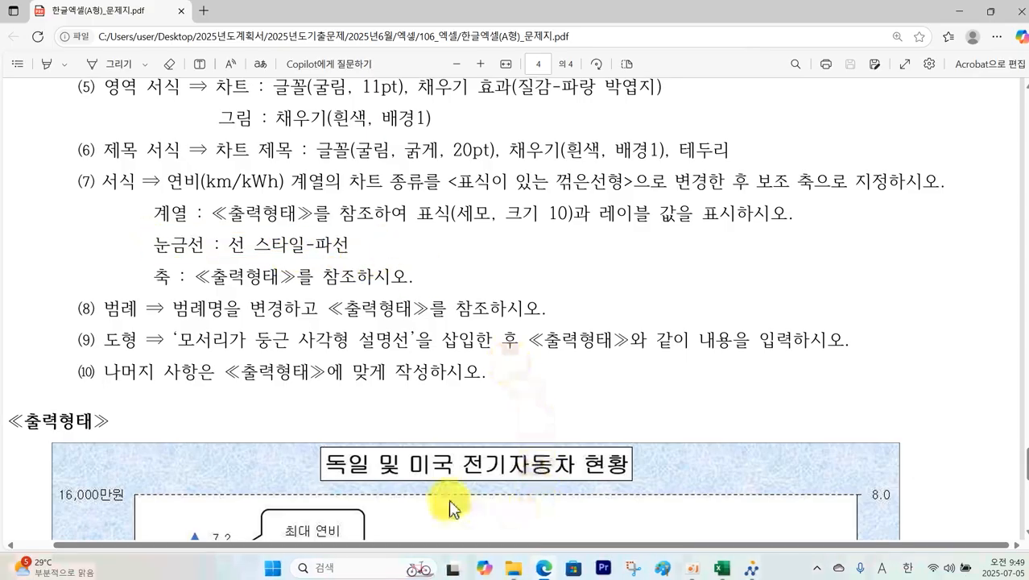
{"action": "scroll", "coordinate": [453, 506], "scroll_direction": "down", "scroll_amount": 4}
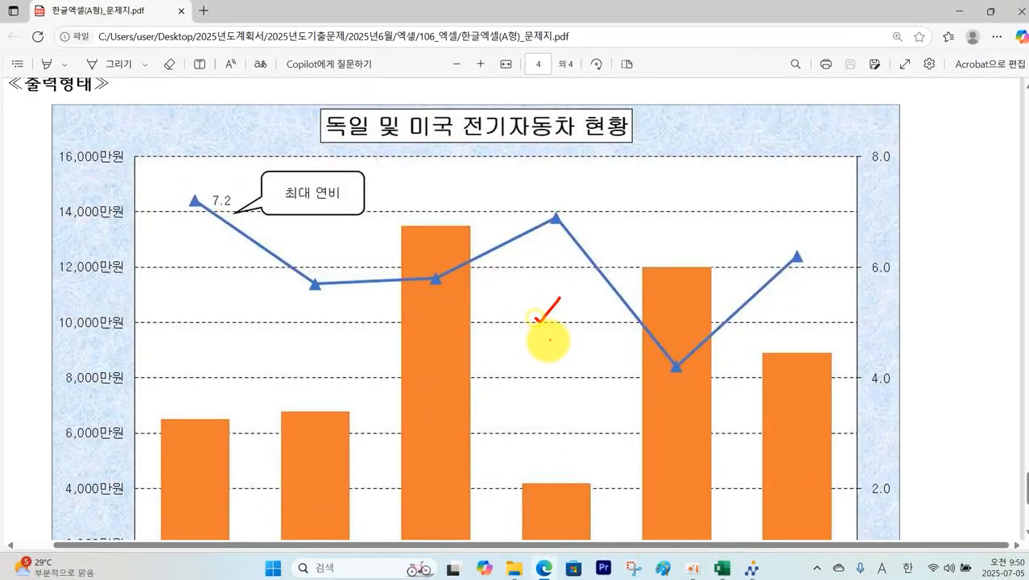
Step: Give the major gridlines a dashed dash type and black colour, then check them against the PDF
{"action": "left_click", "coordinate": [720, 569]}
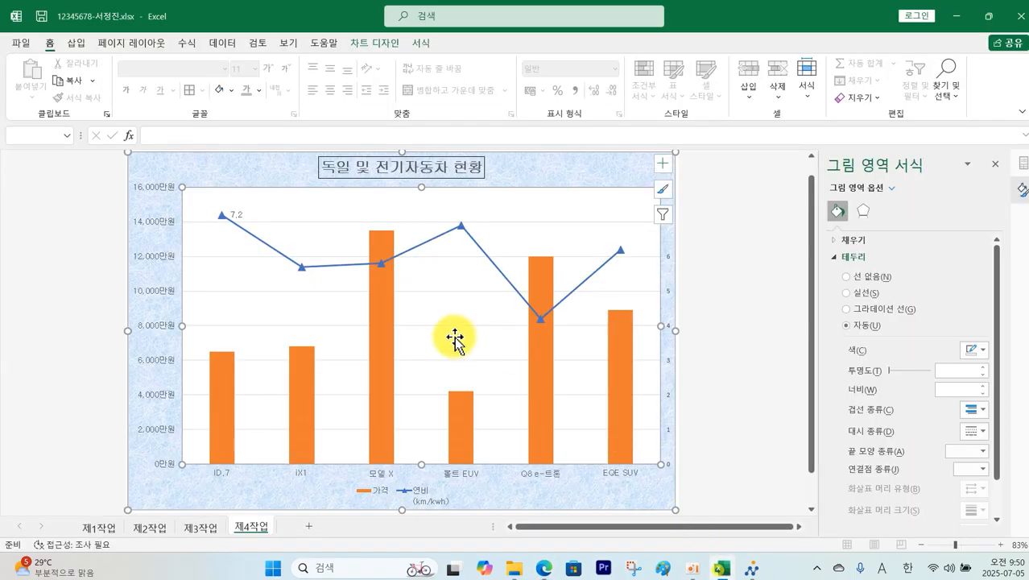
{"action": "left_click", "coordinate": [320, 291]}
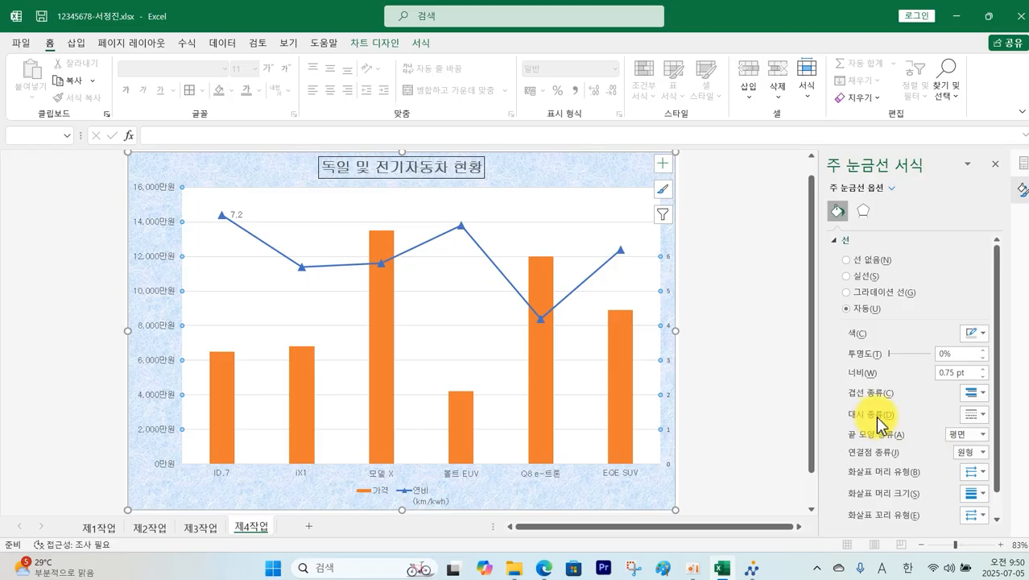
{"action": "left_click", "coordinate": [974, 416]}
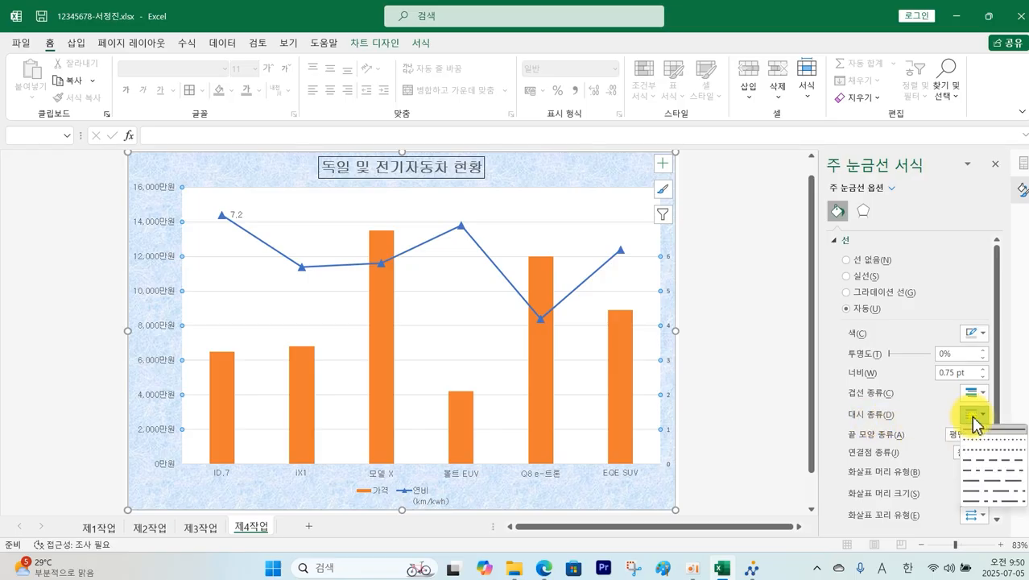
{"action": "left_click", "coordinate": [984, 467]}
{"action": "left_click", "coordinate": [984, 331]}
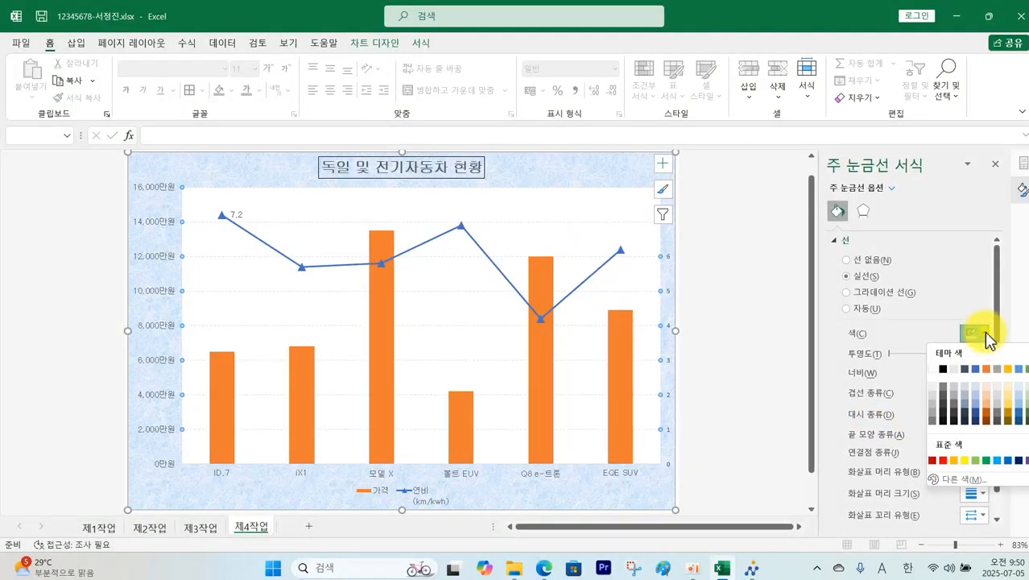
{"action": "left_click", "coordinate": [943, 369]}
{"action": "left_click", "coordinate": [740, 363]}
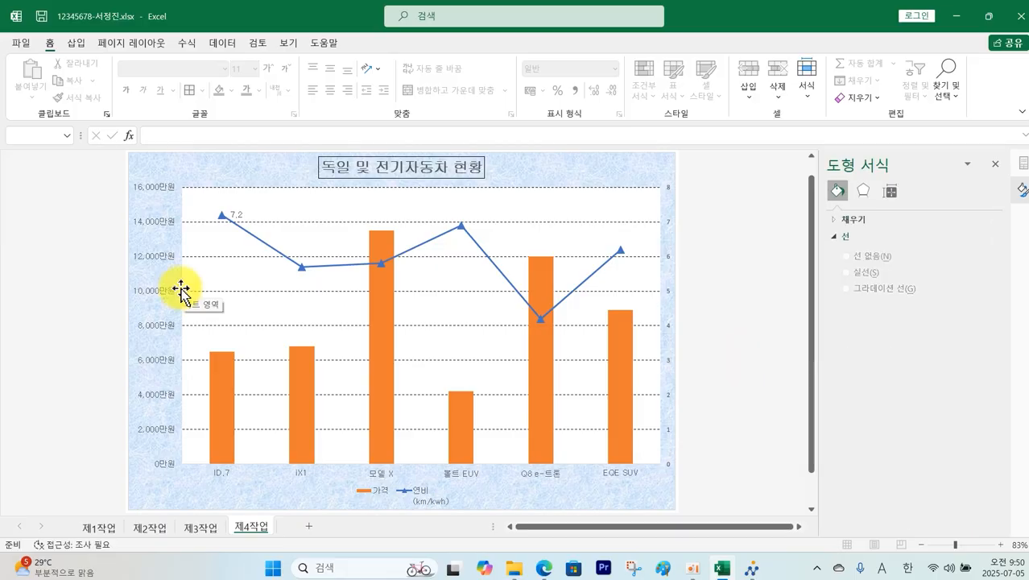
{"action": "left_click", "coordinate": [544, 568]}
Step: Scroll through the PDF sample chart's axes, then return to the Excel chart
{"action": "scroll", "coordinate": [275, 218], "scroll_direction": "up", "scroll_amount": 5}
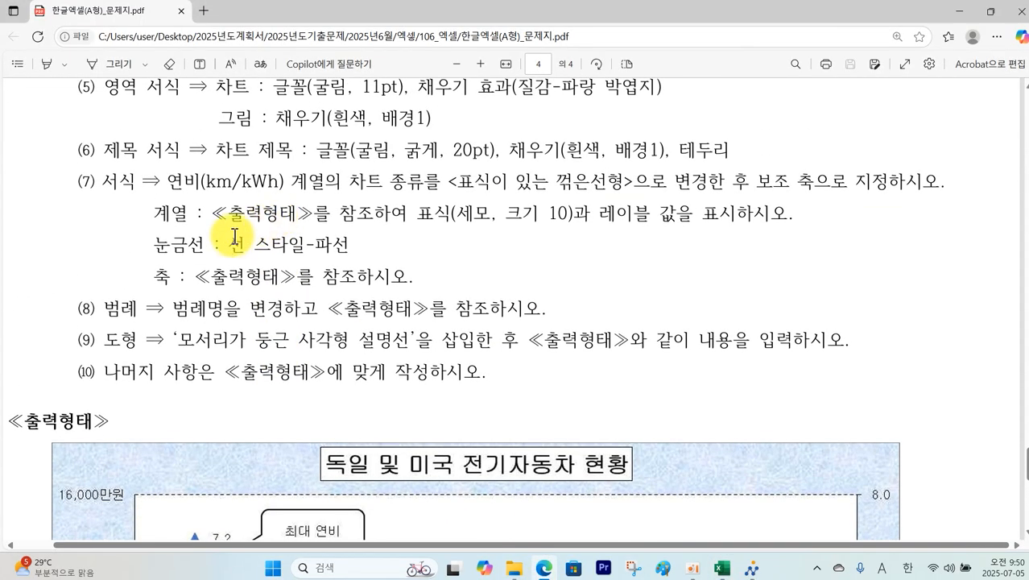
{"action": "scroll", "coordinate": [269, 292], "scroll_direction": "down", "scroll_amount": 5}
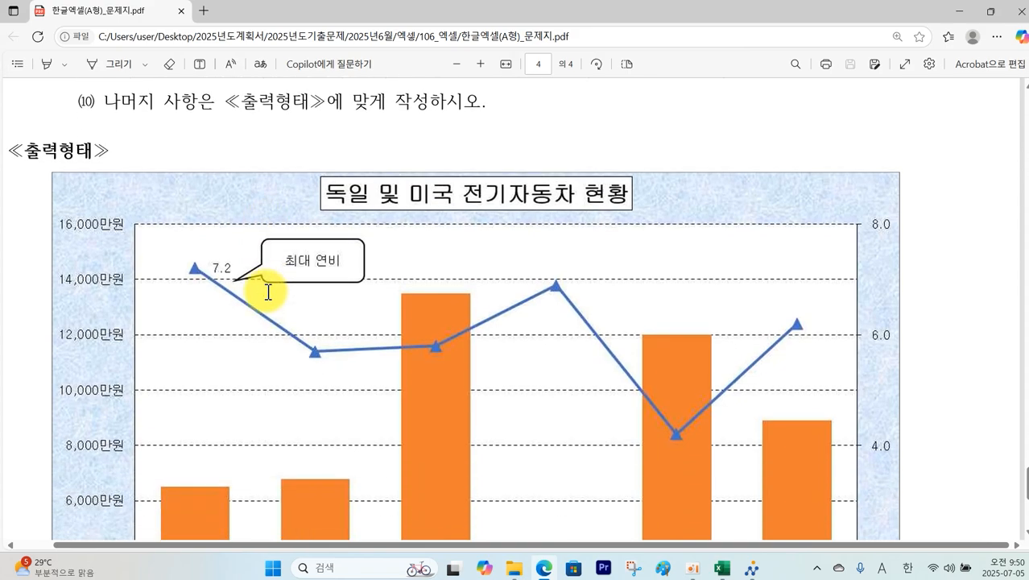
{"action": "scroll", "coordinate": [117, 427], "scroll_direction": "up", "scroll_amount": 3}
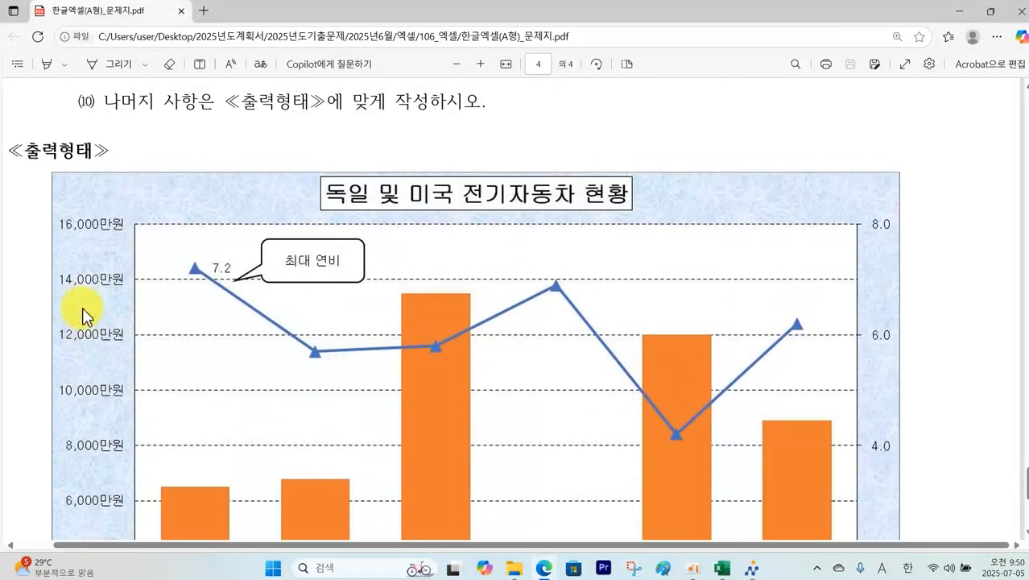
{"action": "scroll", "coordinate": [667, 389], "scroll_direction": "down", "scroll_amount": 7}
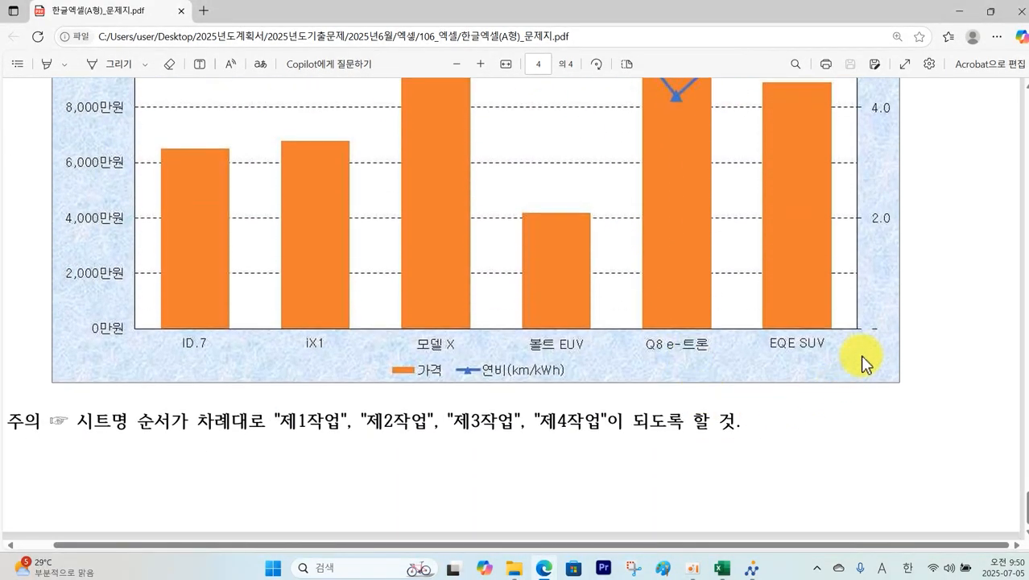
{"action": "scroll", "coordinate": [889, 325], "scroll_direction": "up", "scroll_amount": 8}
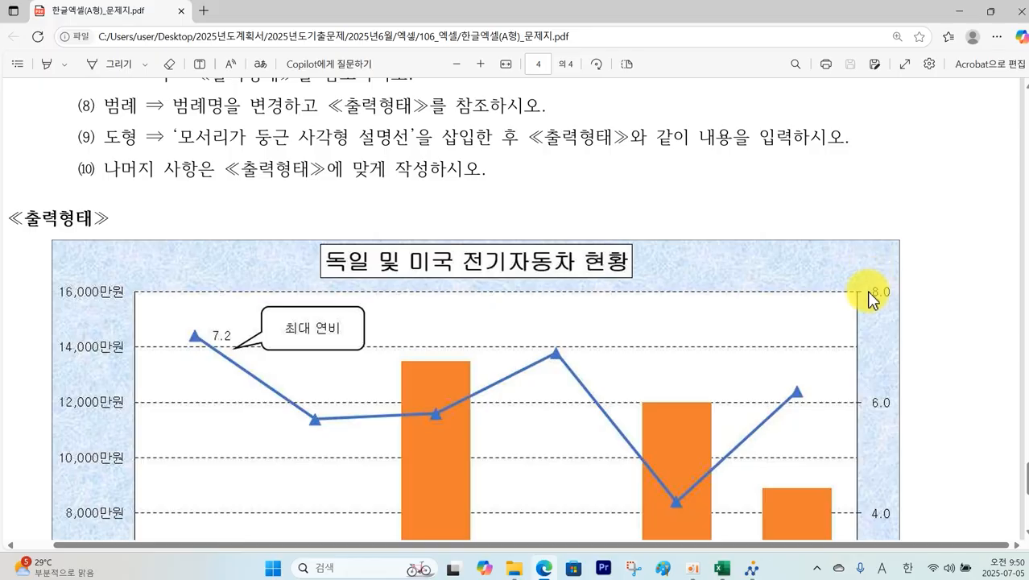
{"action": "left_click", "coordinate": [723, 569]}
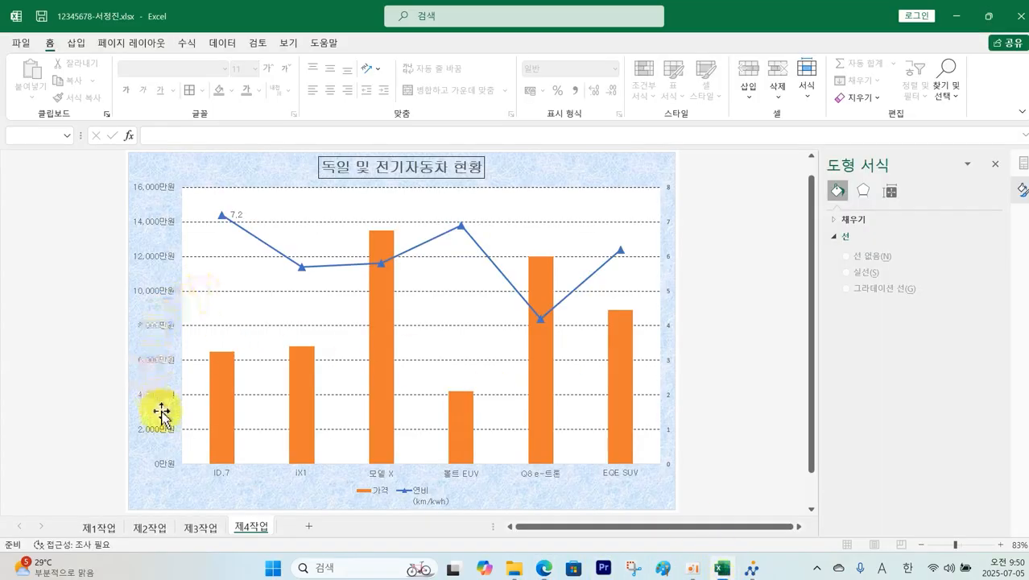
Step: Set the secondary axis major unit to 2.0 with Accounting number format and no symbol
{"action": "left_click", "coordinate": [668, 472]}
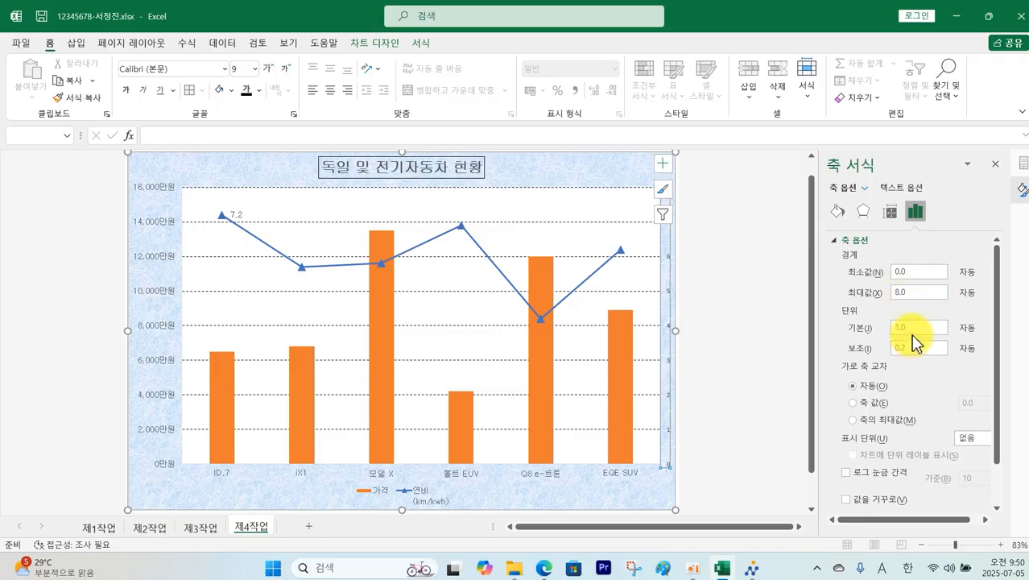
{"action": "left_click_drag", "start_coordinate": [908, 328], "coordinate": [867, 338]}
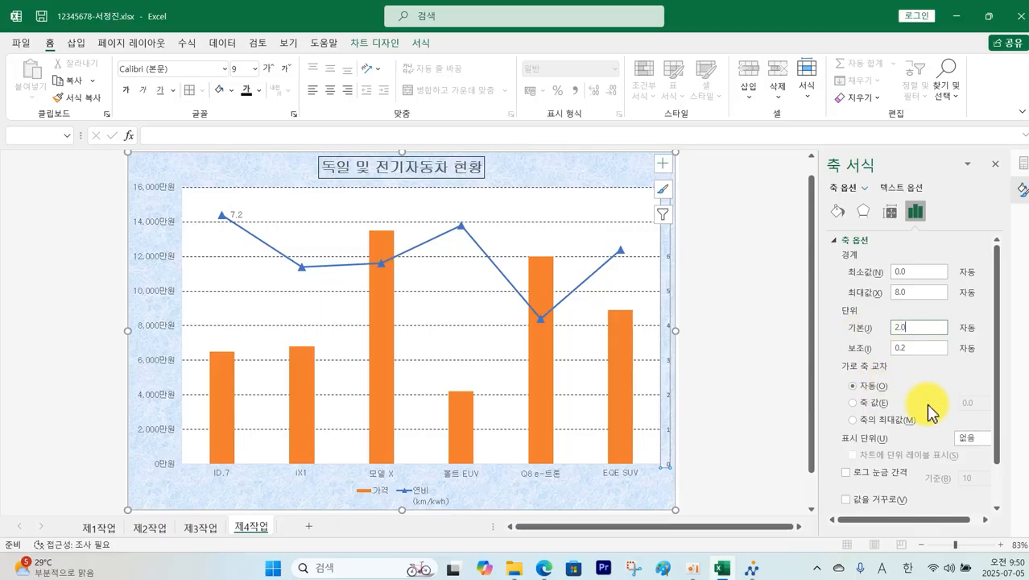
{"action": "key", "text": "Return"}
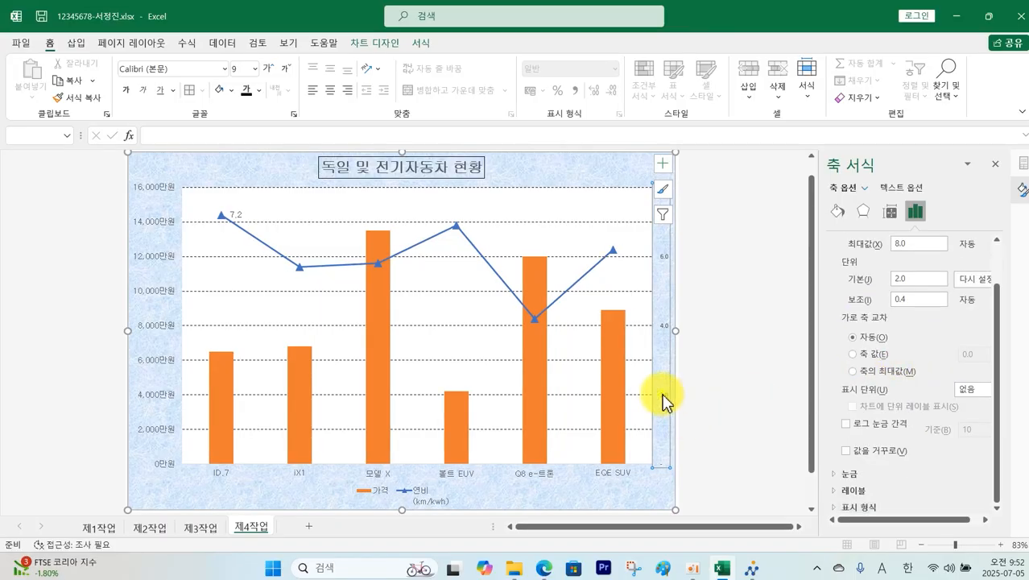
{"action": "left_click", "coordinate": [866, 508]}
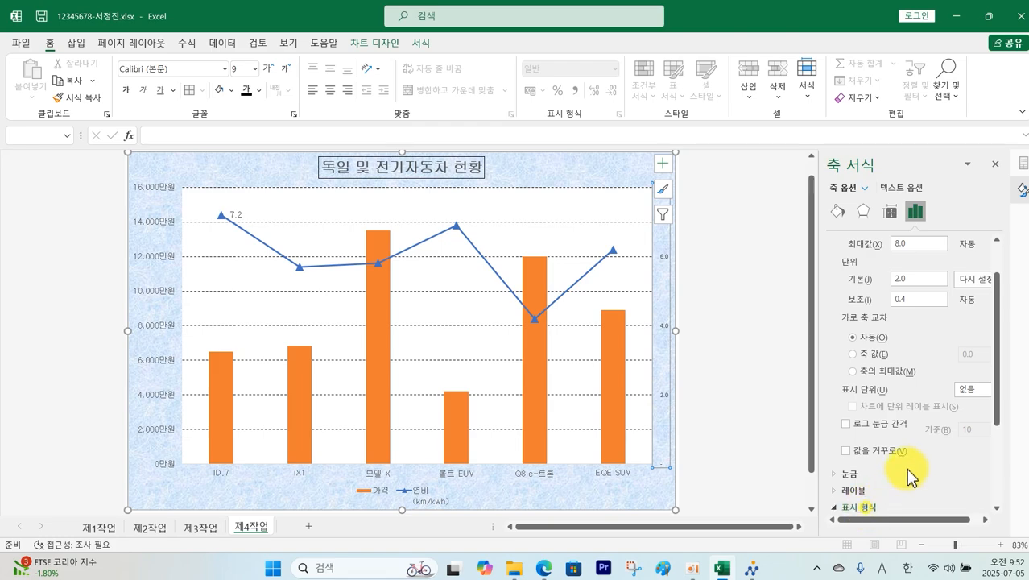
{"action": "left_click_drag", "start_coordinate": [1000, 370], "coordinate": [1004, 471]}
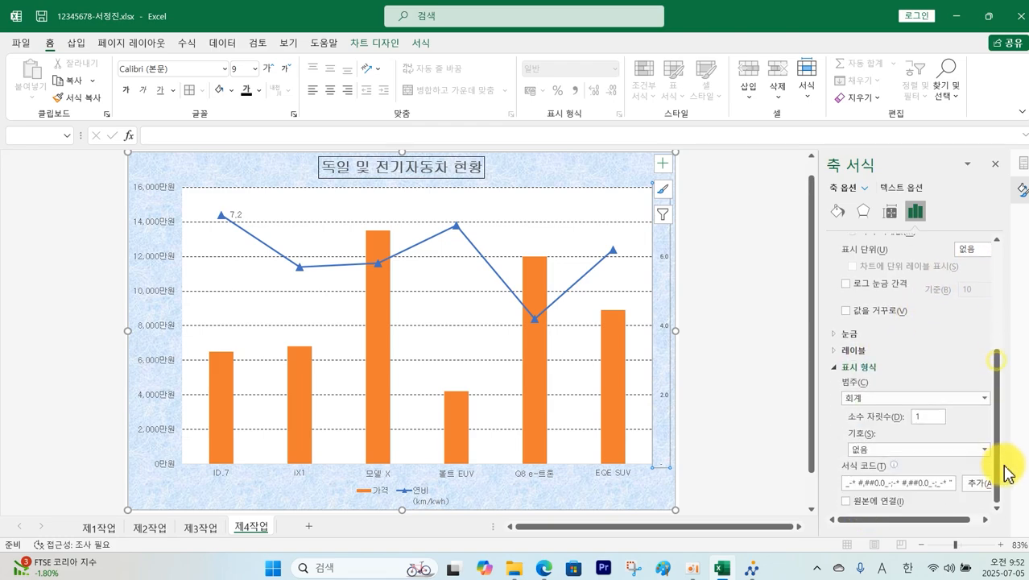
{"action": "left_click", "coordinate": [986, 399]}
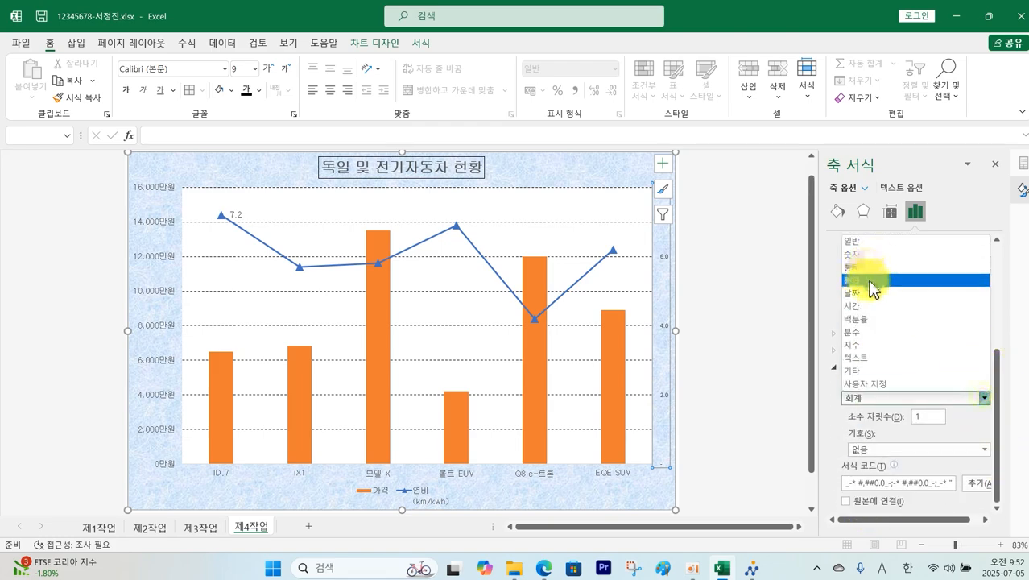
{"action": "left_click", "coordinate": [870, 278]}
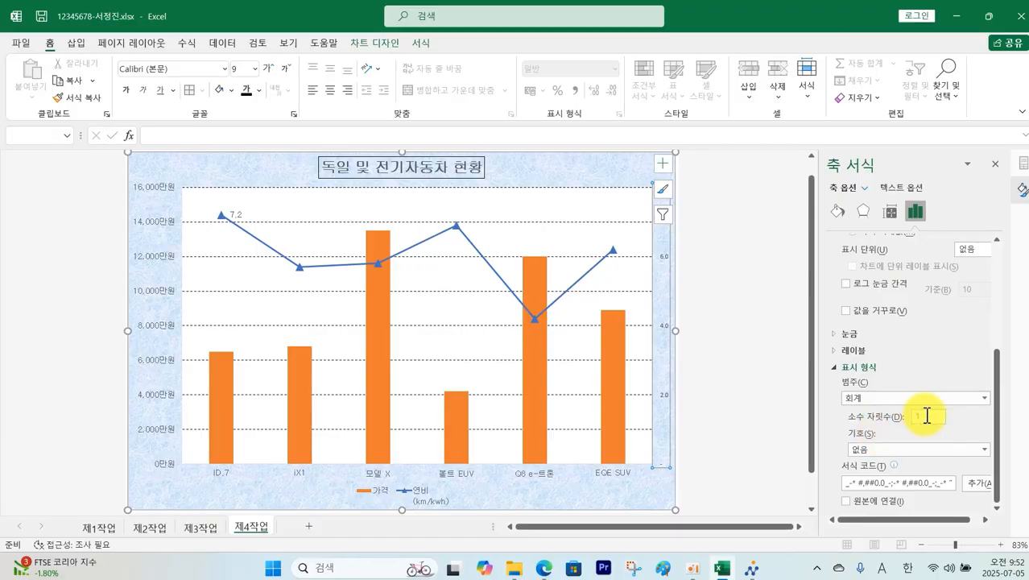
{"action": "left_click", "coordinate": [890, 450]}
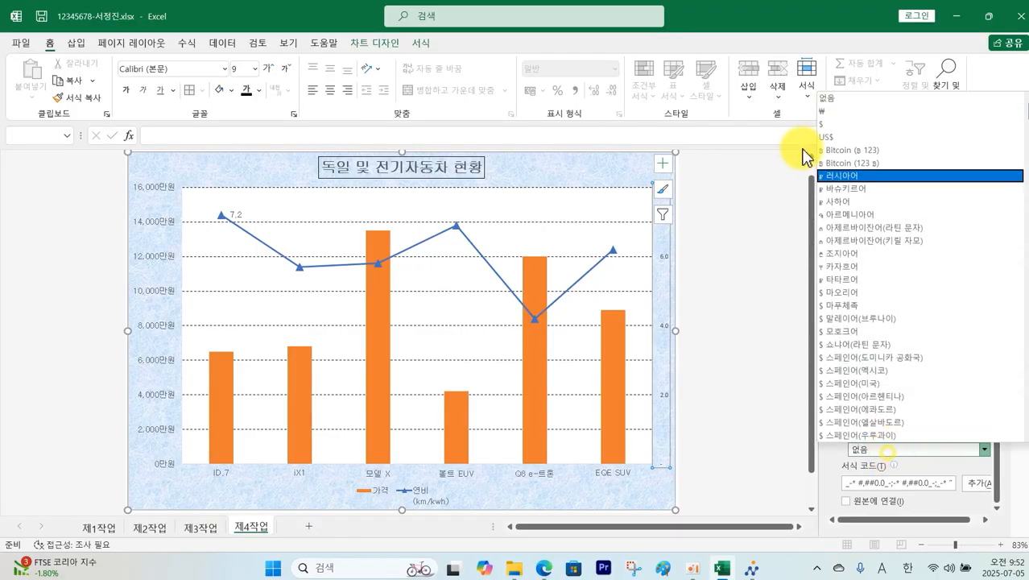
{"action": "left_click", "coordinate": [827, 97]}
{"action": "left_click", "coordinate": [748, 303]}
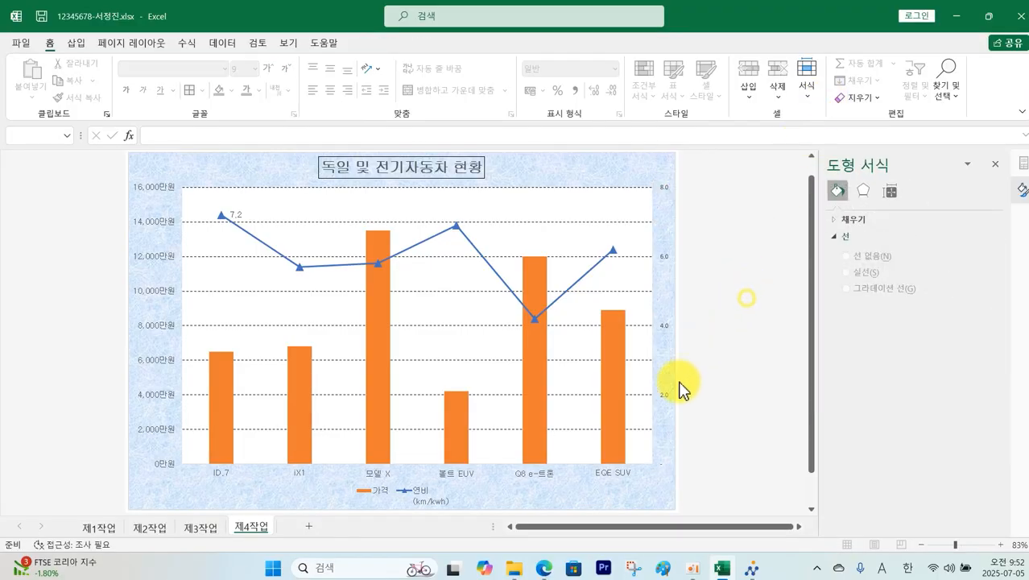
Step: Show the secondary axis labels in 굴림 at a larger font size
{"action": "left_click", "coordinate": [665, 398]}
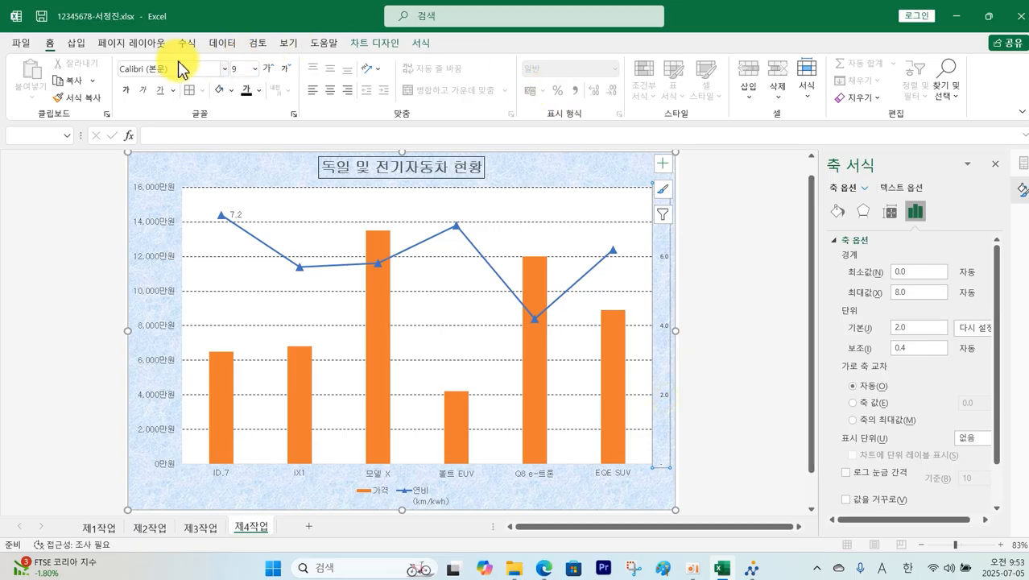
{"action": "left_click", "coordinate": [225, 71]}
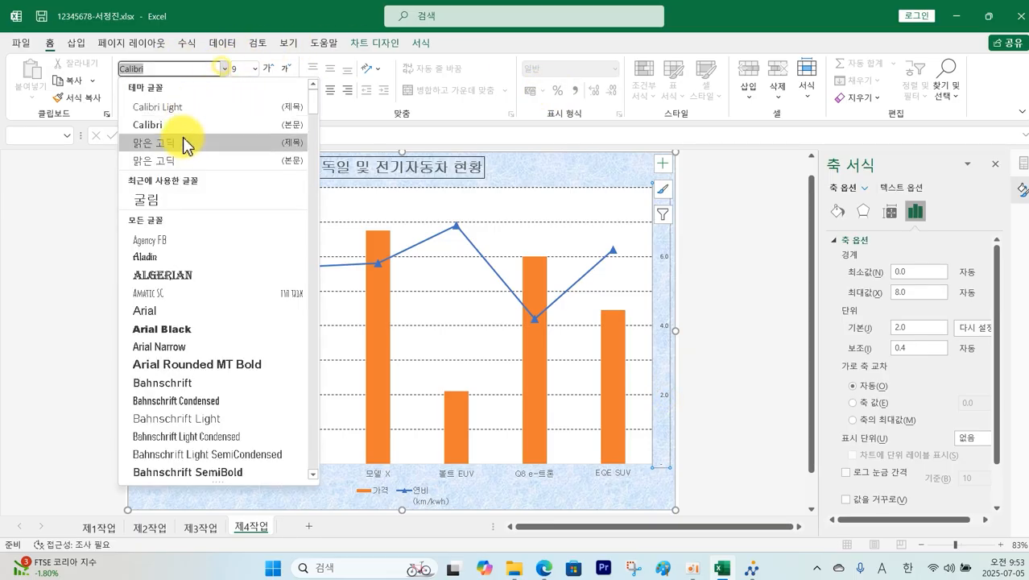
{"action": "left_click", "coordinate": [180, 200]}
{"action": "left_click", "coordinate": [257, 70]}
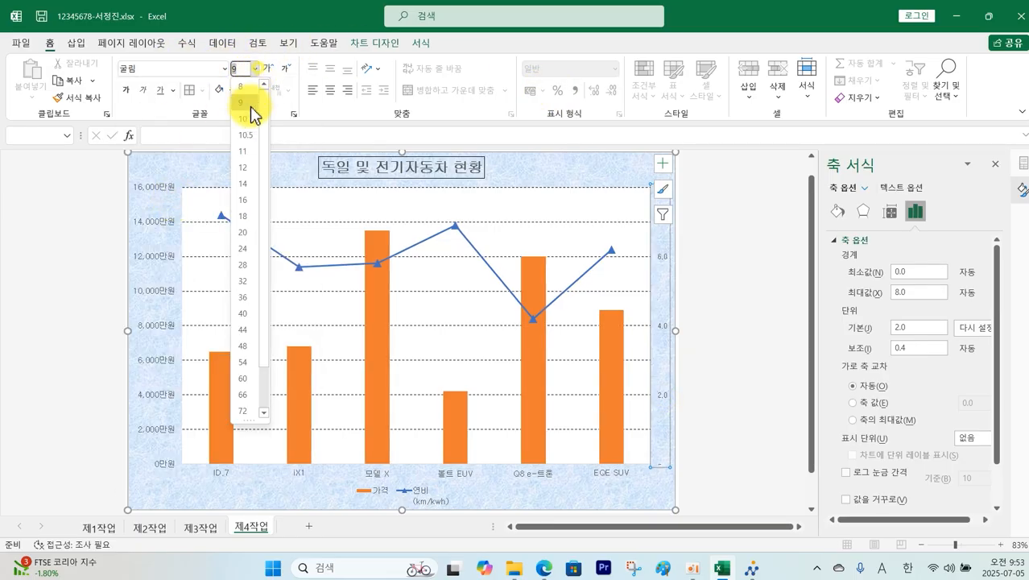
{"action": "left_click", "coordinate": [246, 156]}
{"action": "left_click", "coordinate": [729, 294]}
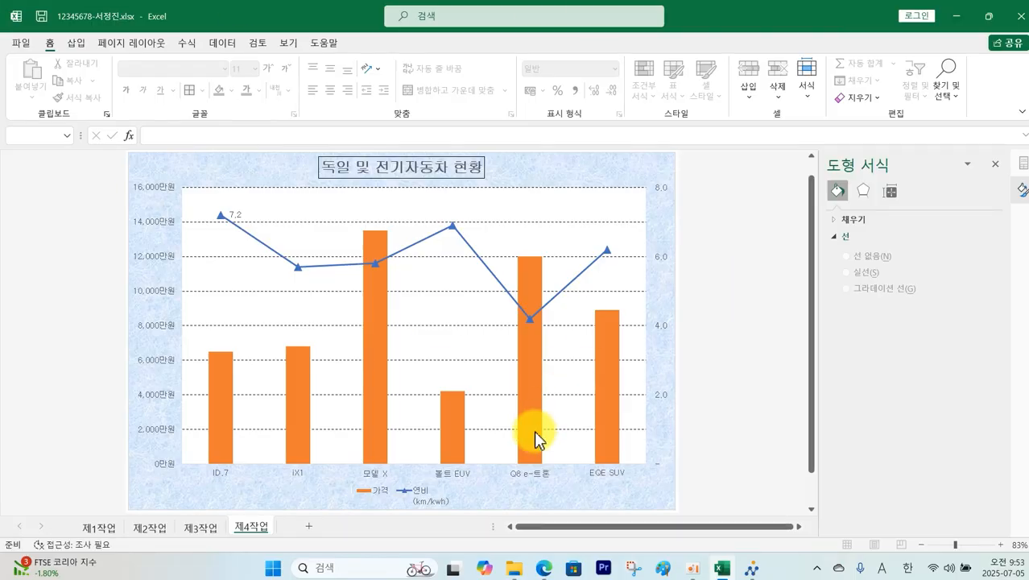
Step: Ink-mark the sample chart's left and bottom axis lines, then select Excel's primary value axis
{"action": "left_click", "coordinate": [562, 568]}
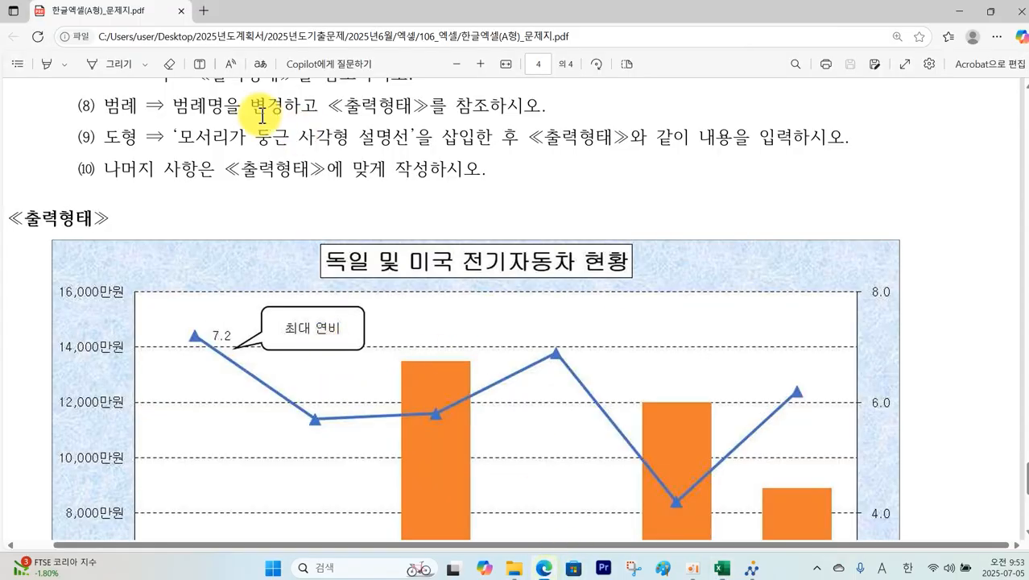
{"action": "scroll", "coordinate": [262, 113], "scroll_direction": "up", "scroll_amount": 3}
{"action": "scroll", "coordinate": [272, 266], "scroll_direction": "down", "scroll_amount": 3}
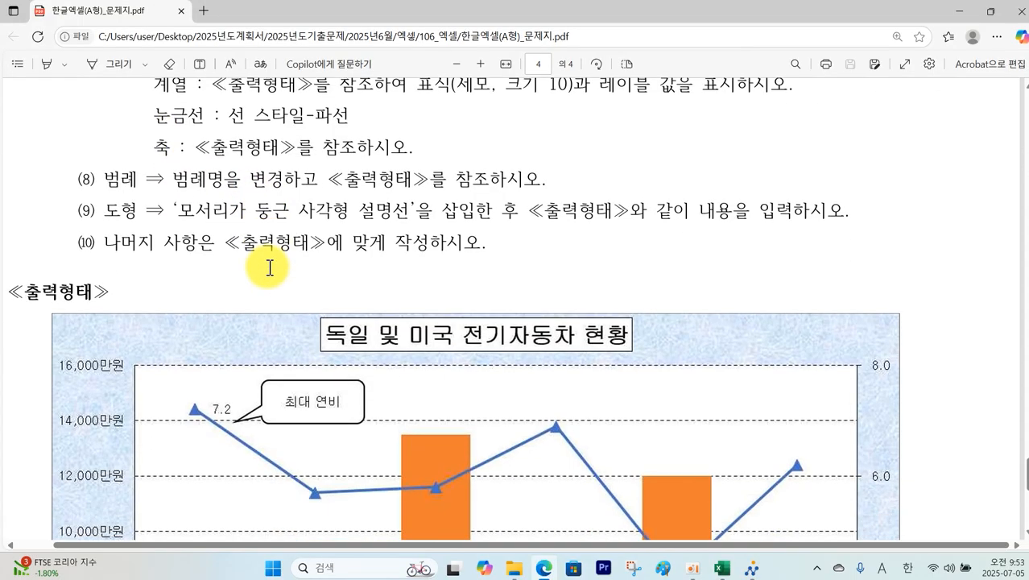
{"action": "scroll", "coordinate": [242, 301], "scroll_direction": "up", "scroll_amount": 3}
{"action": "scroll", "coordinate": [246, 298], "scroll_direction": "down", "scroll_amount": 5}
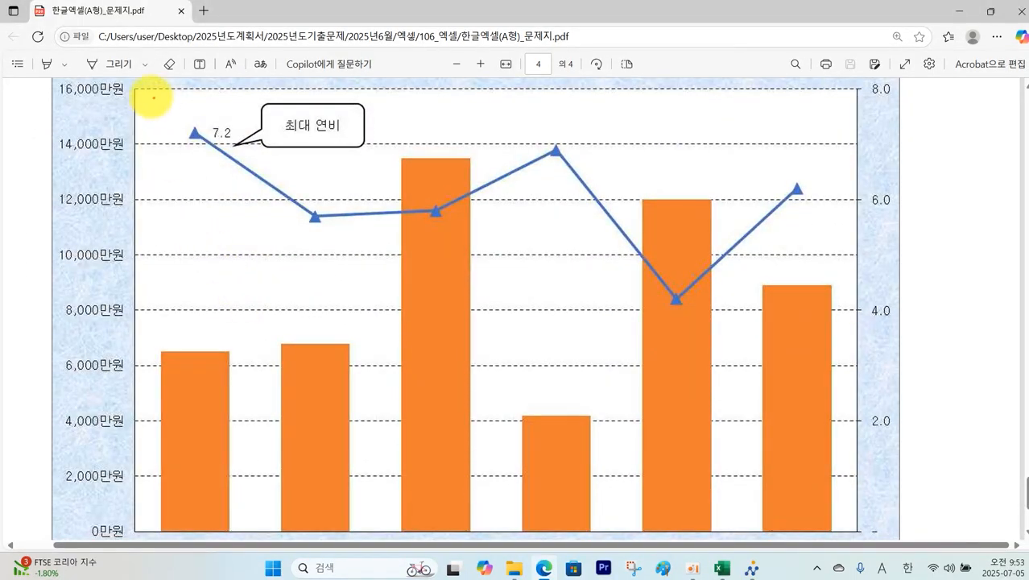
{"action": "mouse_move", "coordinate": [140, 90]}
{"action": "left_mouse_down"}
{"action": "mouse_move", "coordinate": [137, 541]}
{"action": "mouse_move", "coordinate": [417, 556]}
{"action": "mouse_move", "coordinate": [805, 519]}
{"action": "mouse_move", "coordinate": [861, 413]}
{"action": "mouse_move", "coordinate": [855, 86]}
{"action": "left_mouse_up"}
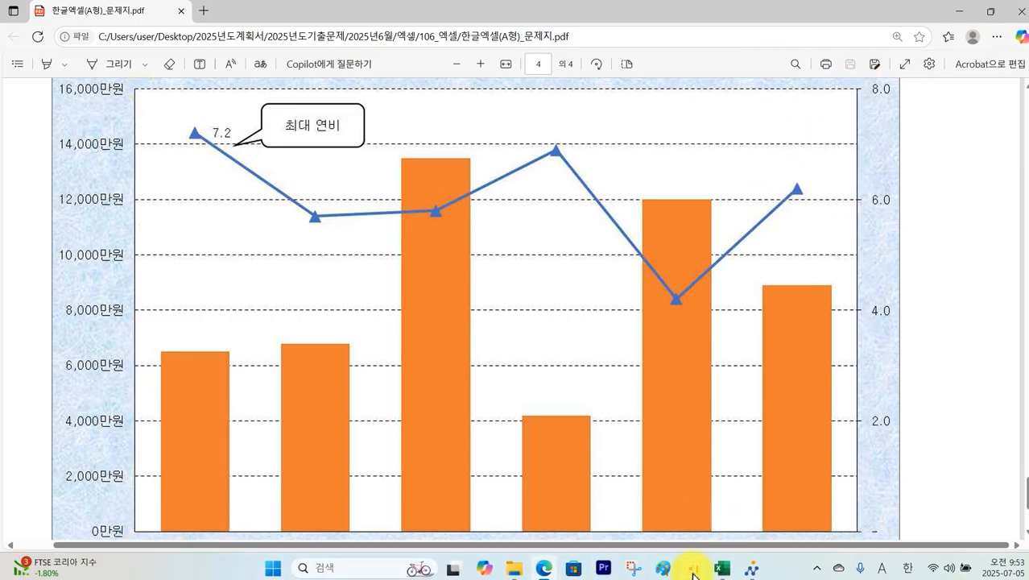
{"action": "left_click", "coordinate": [722, 569]}
{"action": "left_click", "coordinate": [164, 264]}
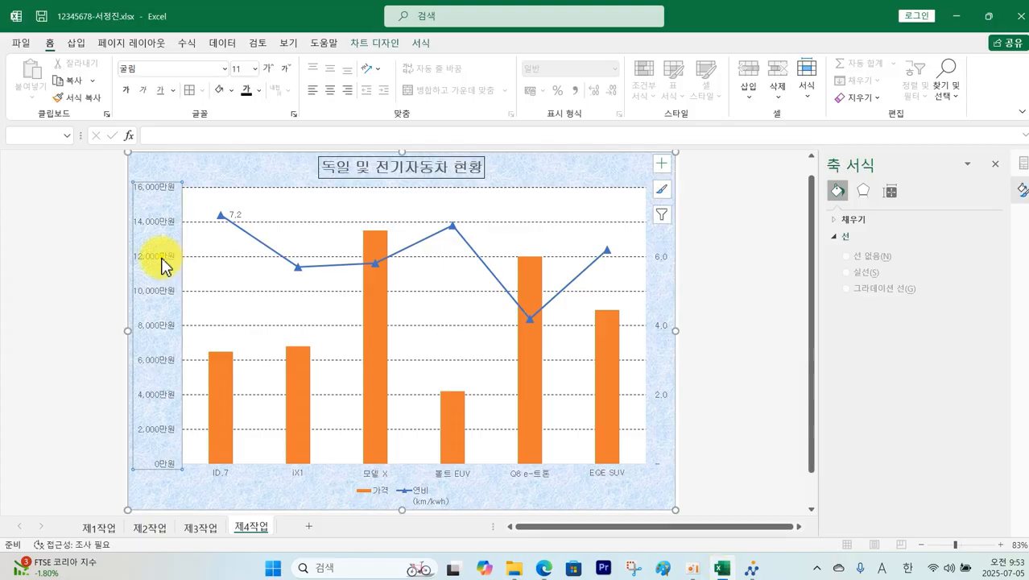
Step: Set a black Shape Outline on the left value, bottom category and right secondary axes
{"action": "left_click", "coordinate": [422, 43]}
{"action": "left_click", "coordinate": [432, 81]}
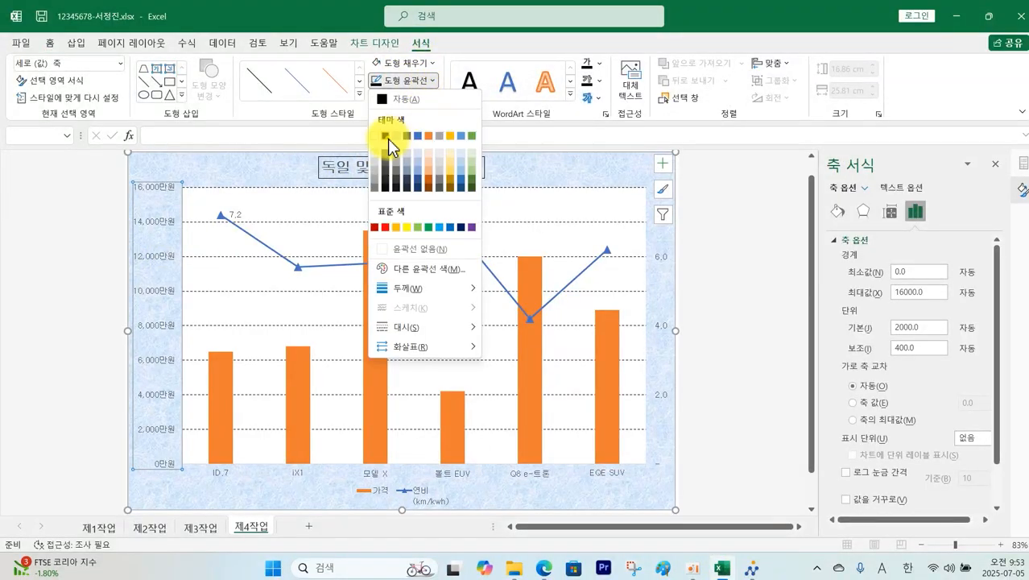
{"action": "left_click", "coordinate": [387, 138]}
{"action": "left_click", "coordinate": [228, 477]}
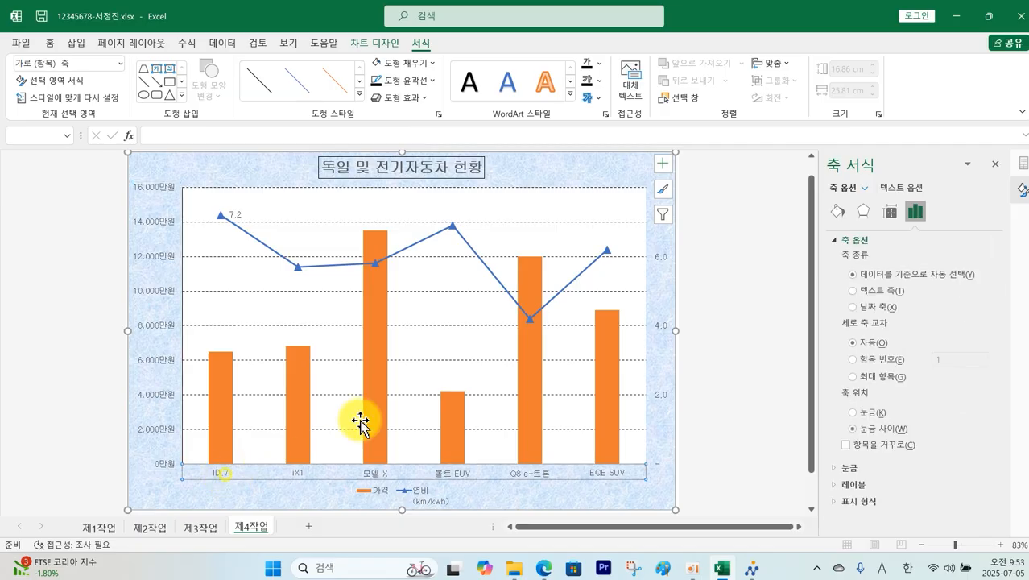
{"action": "left_click", "coordinate": [433, 81]}
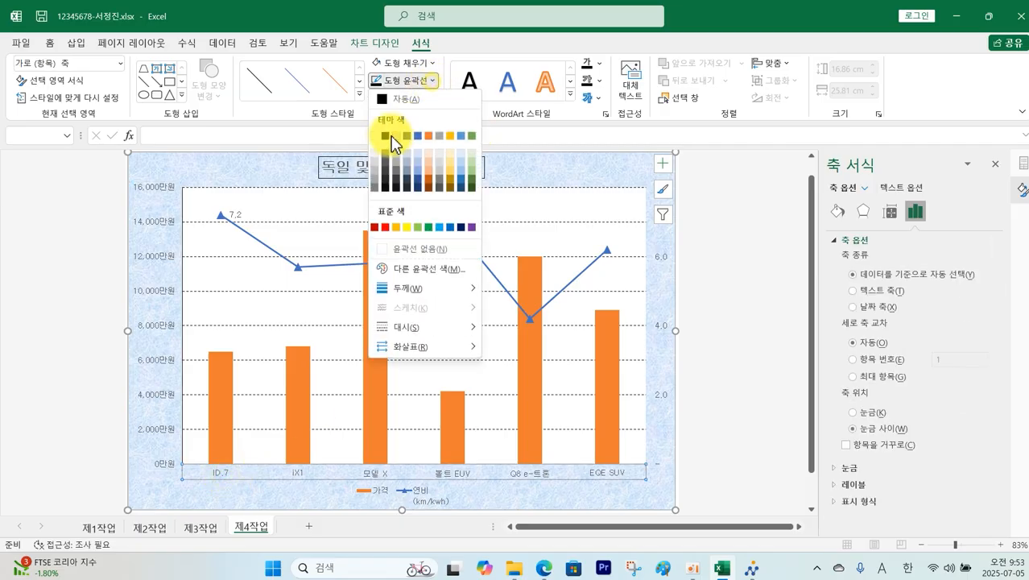
{"action": "left_click", "coordinate": [386, 137]}
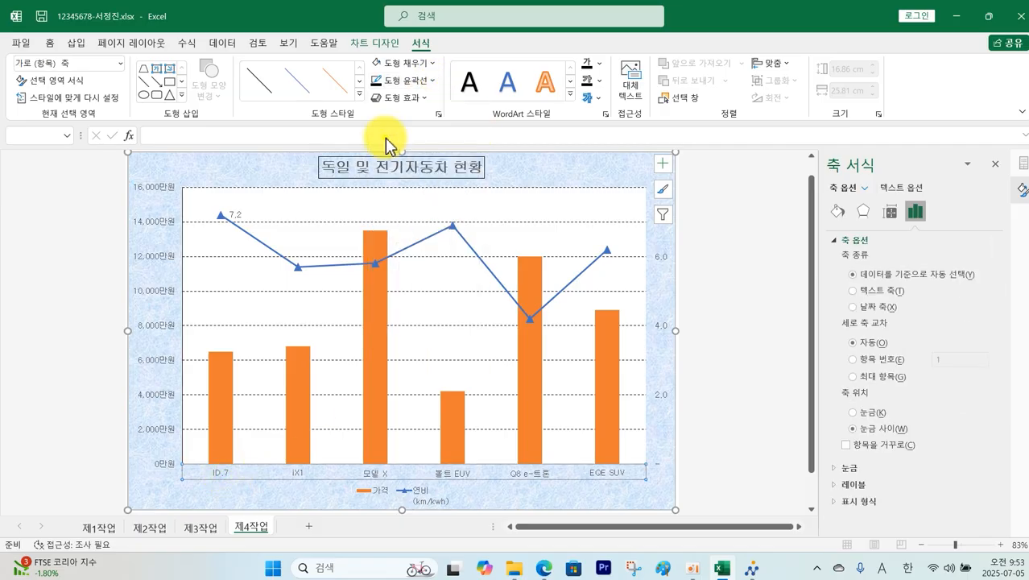
{"action": "left_click", "coordinate": [664, 395]}
{"action": "left_click", "coordinate": [431, 83]}
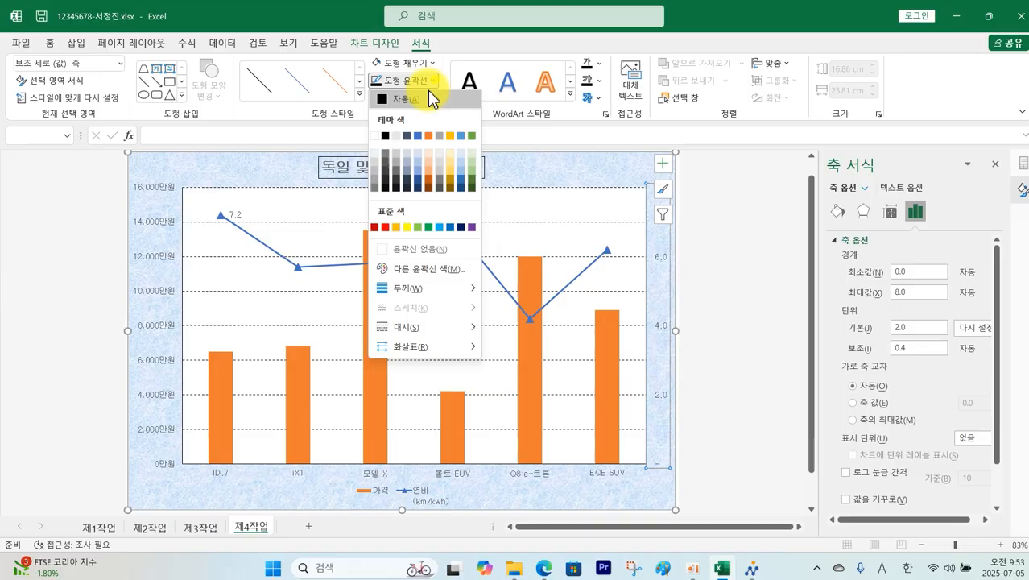
{"action": "left_click", "coordinate": [385, 136]}
{"action": "left_click", "coordinate": [710, 316]}
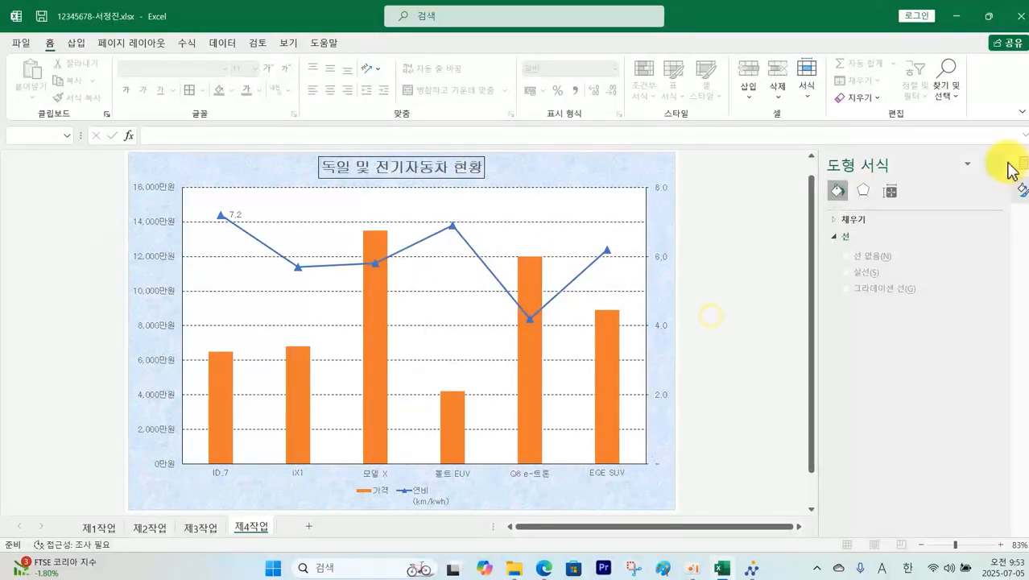
{"action": "left_click", "coordinate": [1010, 166]}
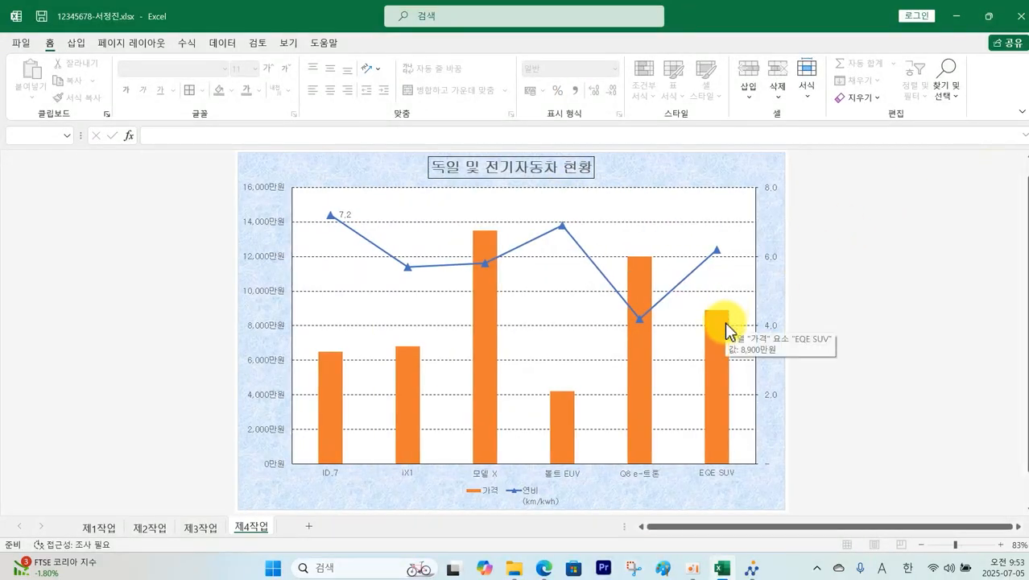
Step: Outline condition (8)'s legend-renaming note and the sample legend 가격 / 연비(km/kWh) in the PDF
{"action": "left_click", "coordinate": [721, 567]}
{"action": "scroll", "coordinate": [499, 172], "scroll_direction": "up", "scroll_amount": 1}
{"action": "scroll", "coordinate": [499, 169], "scroll_direction": "up", "scroll_amount": 5}
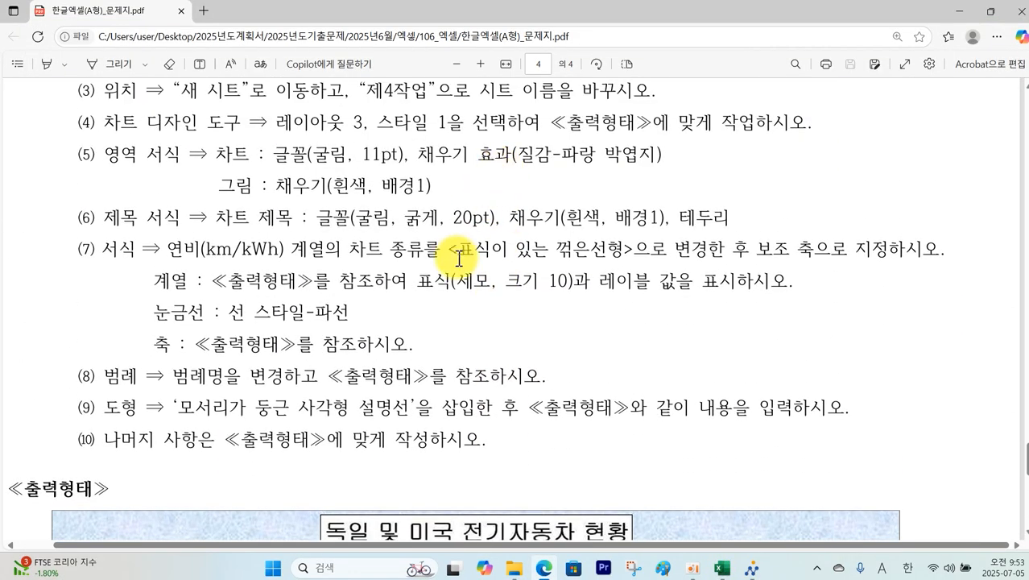
{"action": "scroll", "coordinate": [434, 250], "scroll_direction": "down", "scroll_amount": 1}
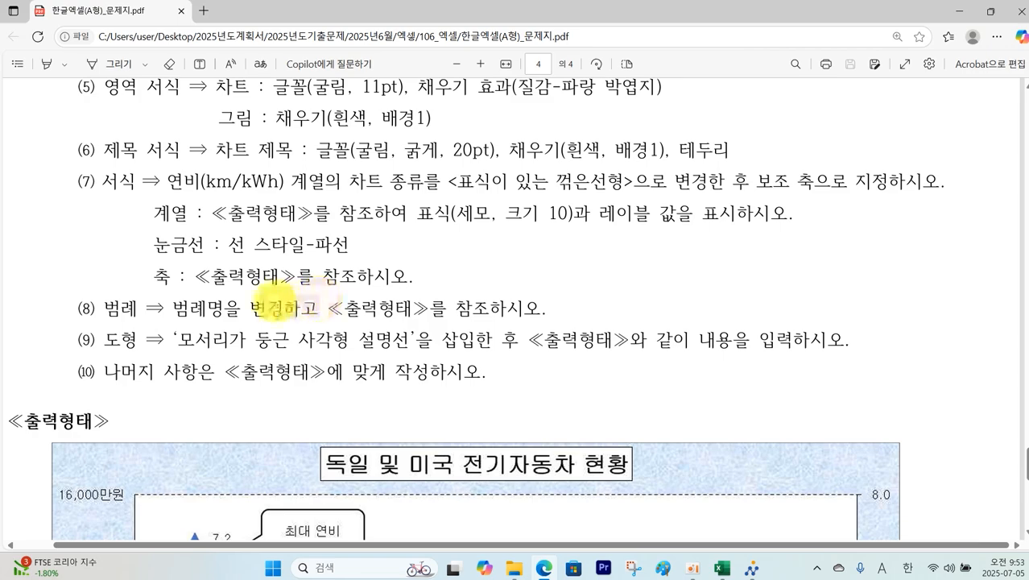
{"action": "mouse_move", "coordinate": [164, 286]}
{"action": "left_mouse_down"}
{"action": "mouse_move", "coordinate": [255, 326]}
{"action": "mouse_move", "coordinate": [574, 330]}
{"action": "left_mouse_up"}
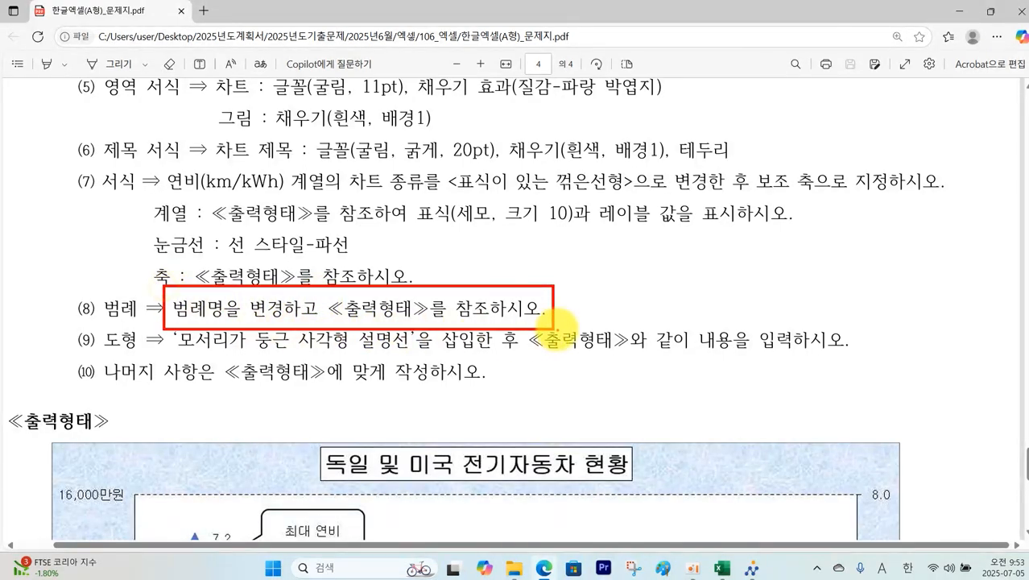
{"action": "scroll", "coordinate": [556, 330], "scroll_direction": "down", "scroll_amount": 3}
{"action": "scroll", "coordinate": [556, 330], "scroll_direction": "down", "scroll_amount": 6}
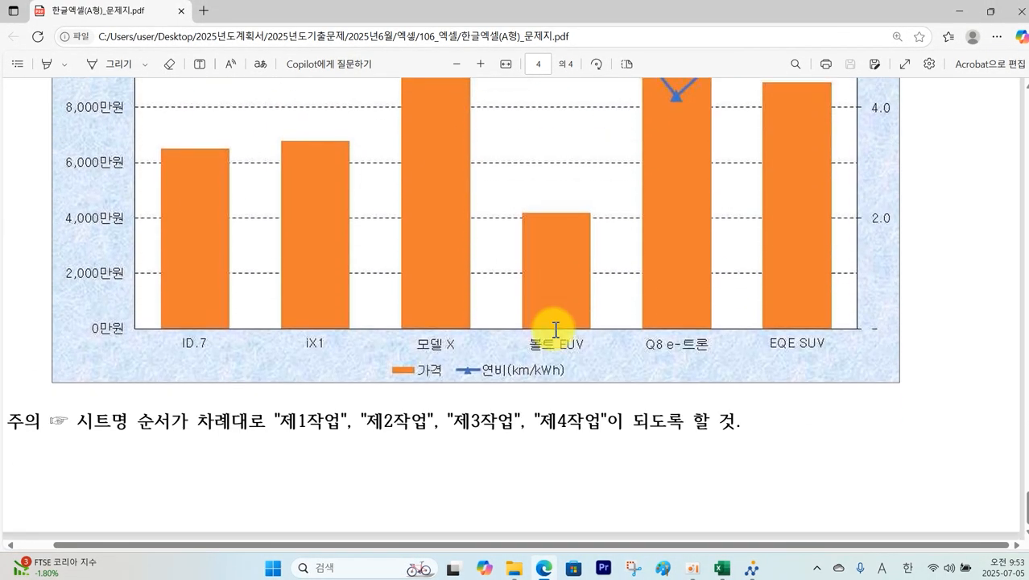
{"action": "mouse_move", "coordinate": [385, 354]}
{"action": "left_mouse_down"}
{"action": "mouse_move", "coordinate": [413, 373]}
{"action": "mouse_move", "coordinate": [587, 379]}
{"action": "mouse_move", "coordinate": [581, 386]}
{"action": "left_mouse_up"}
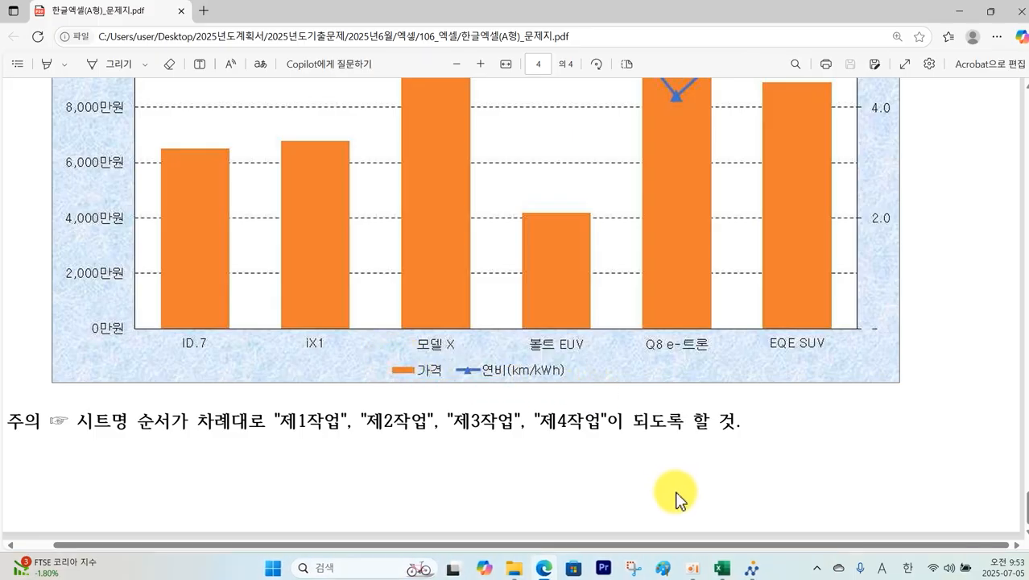
{"action": "left_click", "coordinate": [722, 568]}
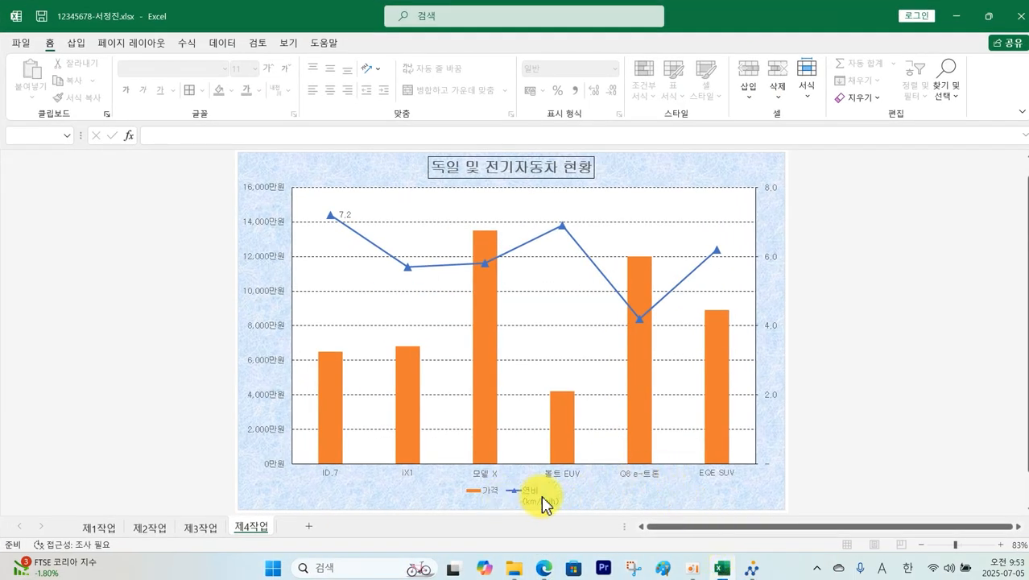
Step: Through Select Data, replace the 연비 series name with the typed text 연비(km/kwh)
{"action": "left_click", "coordinate": [534, 500]}
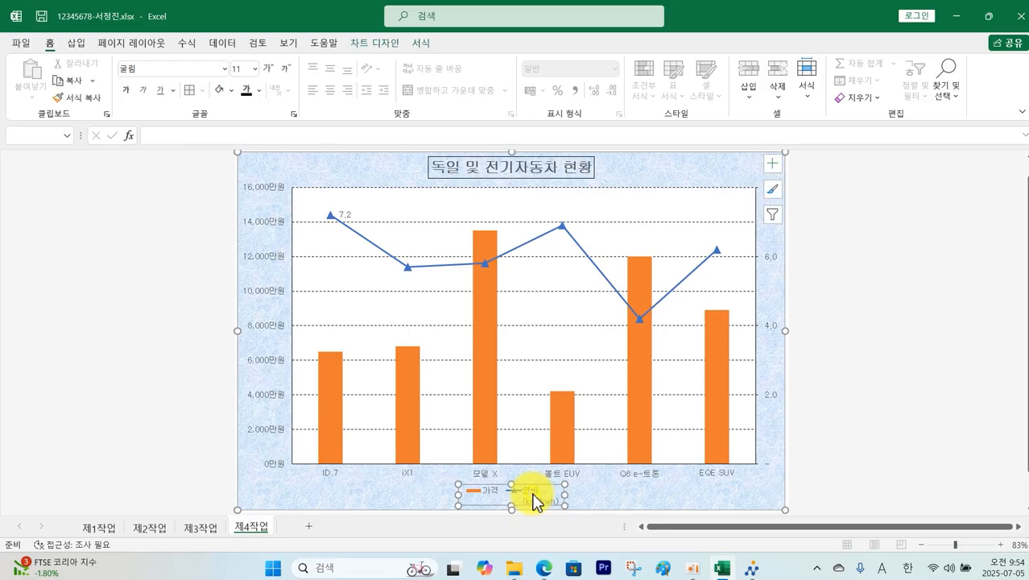
{"action": "right_click", "coordinate": [535, 499]}
{"action": "left_click", "coordinate": [597, 443]}
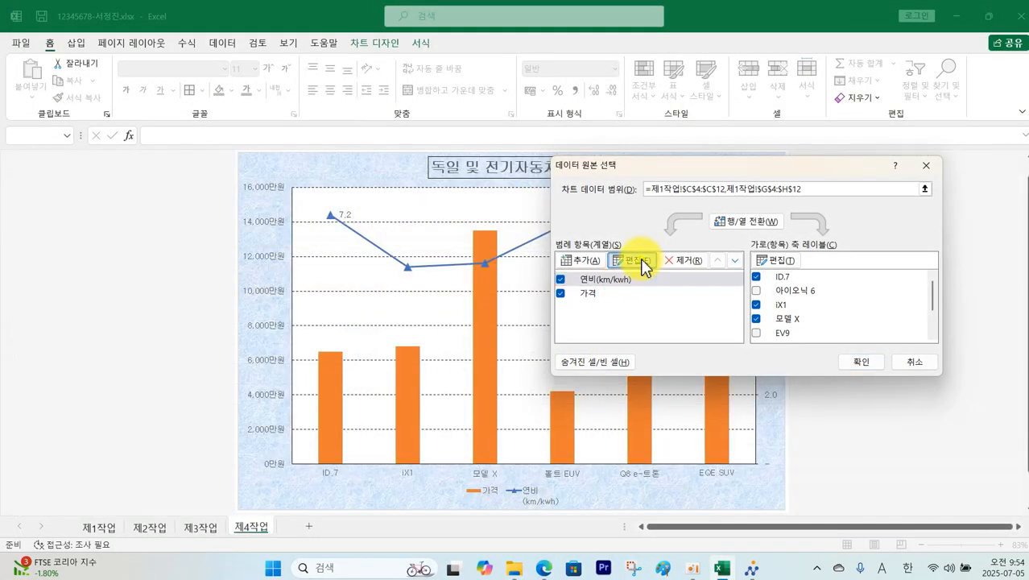
{"action": "left_click", "coordinate": [636, 260]}
{"action": "key", "text": "BackSpace"}
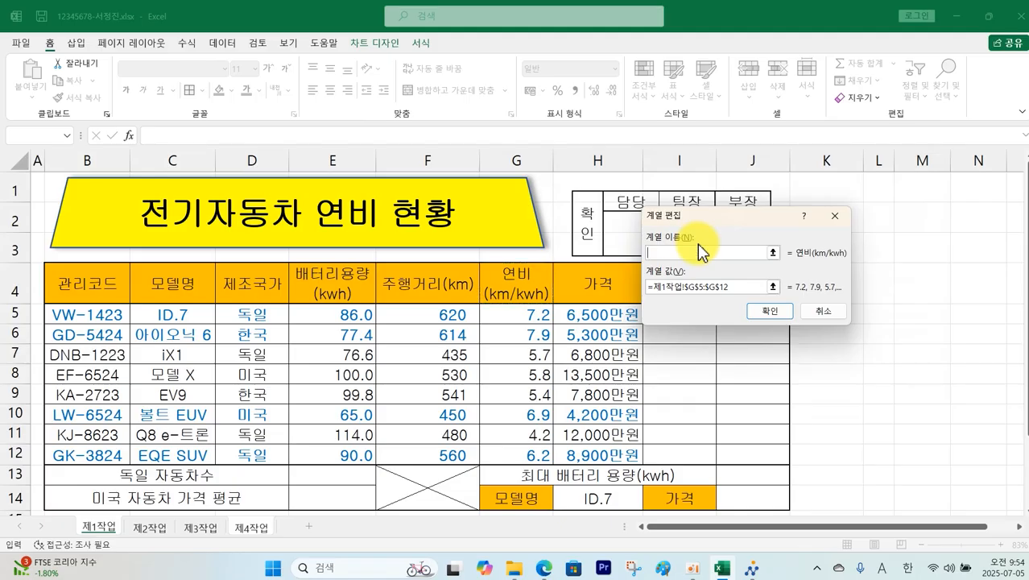
{"action": "type", "text": "연비(km/kwh)"}
{"action": "key", "text": "Return"}
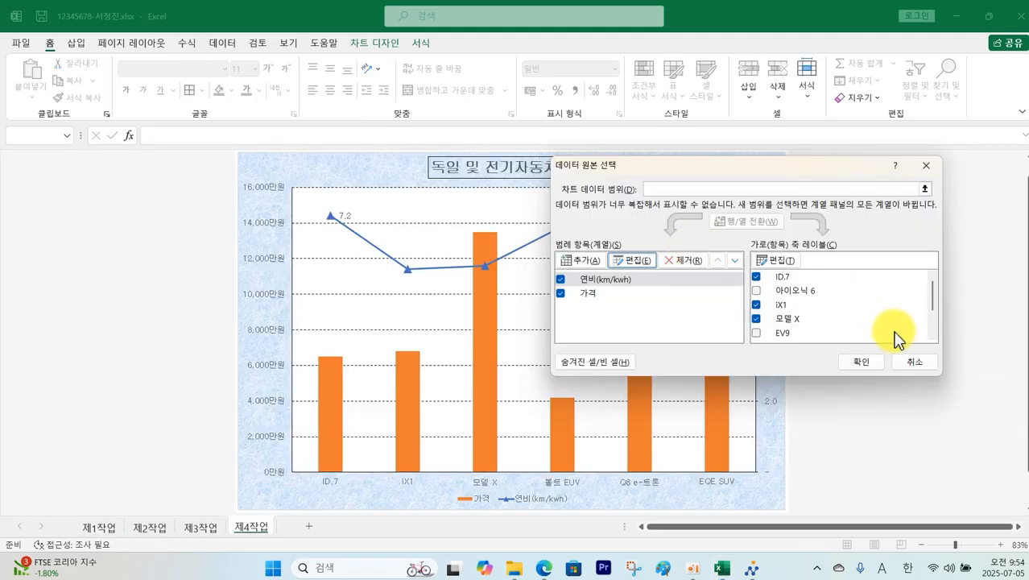
{"action": "left_click", "coordinate": [862, 360]}
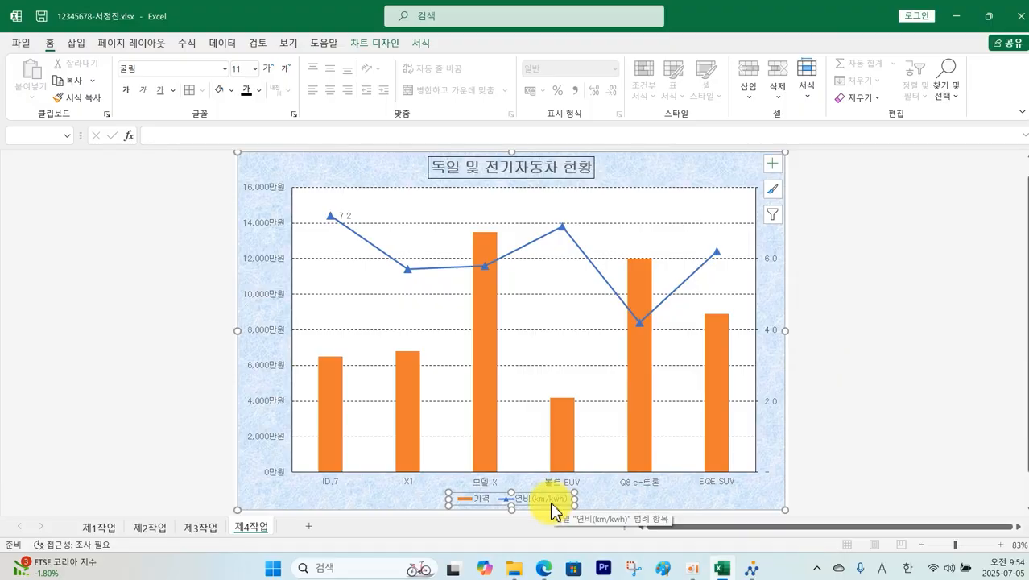
{"action": "left_click", "coordinate": [548, 568]}
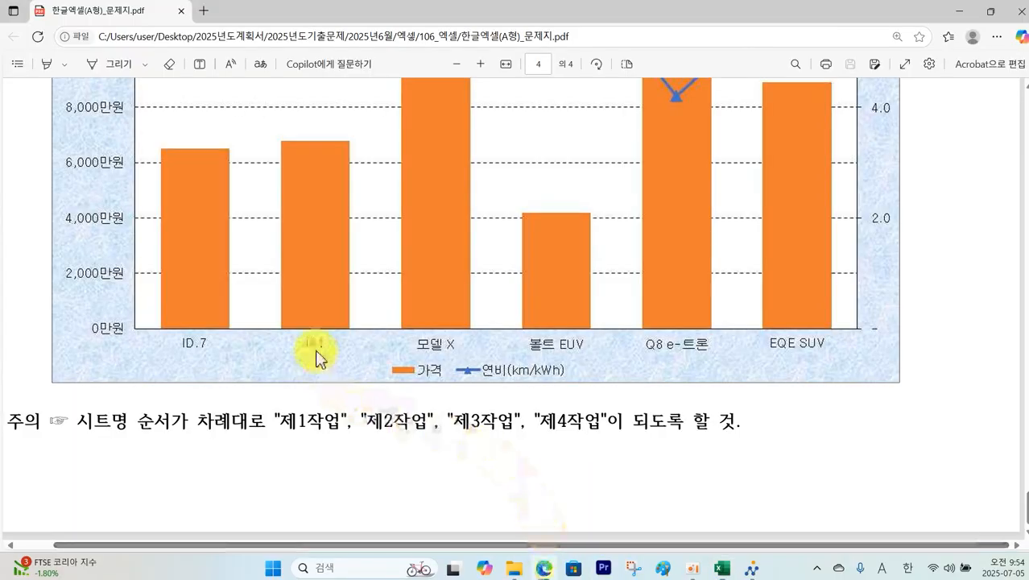
{"action": "scroll", "coordinate": [352, 299], "scroll_direction": "up", "scroll_amount": 5}
{"action": "scroll", "coordinate": [354, 292], "scroll_direction": "up", "scroll_amount": 3}
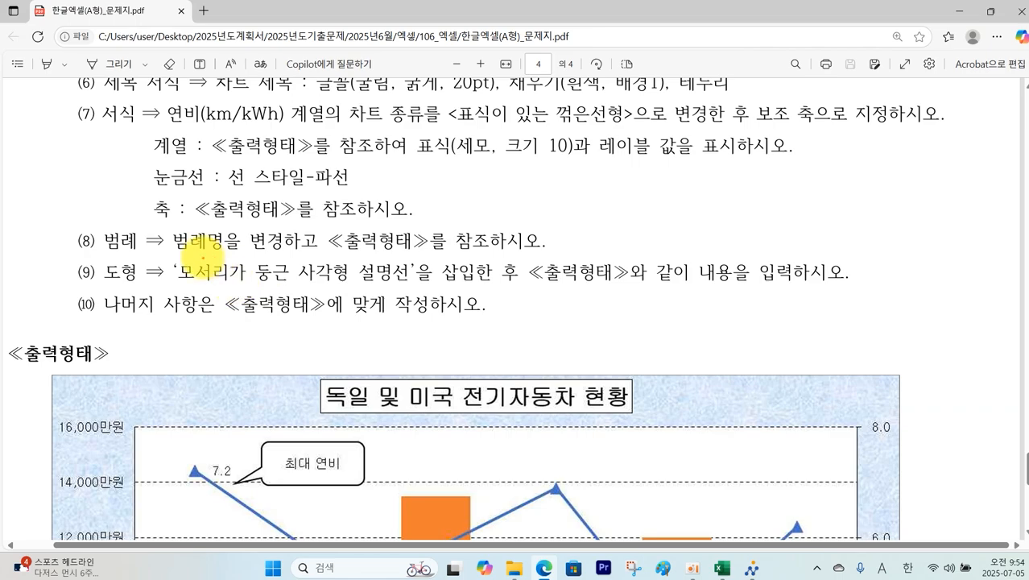
{"action": "mouse_move", "coordinate": [186, 259]}
{"action": "left_mouse_down"}
{"action": "mouse_move", "coordinate": [259, 282]}
{"action": "mouse_move", "coordinate": [845, 290]}
{"action": "left_mouse_up"}
{"action": "mouse_move", "coordinate": [423, 456]}
{"action": "left_mouse_down"}
{"action": "mouse_move", "coordinate": [282, 475]}
{"action": "mouse_move", "coordinate": [387, 475]}
{"action": "left_mouse_up"}
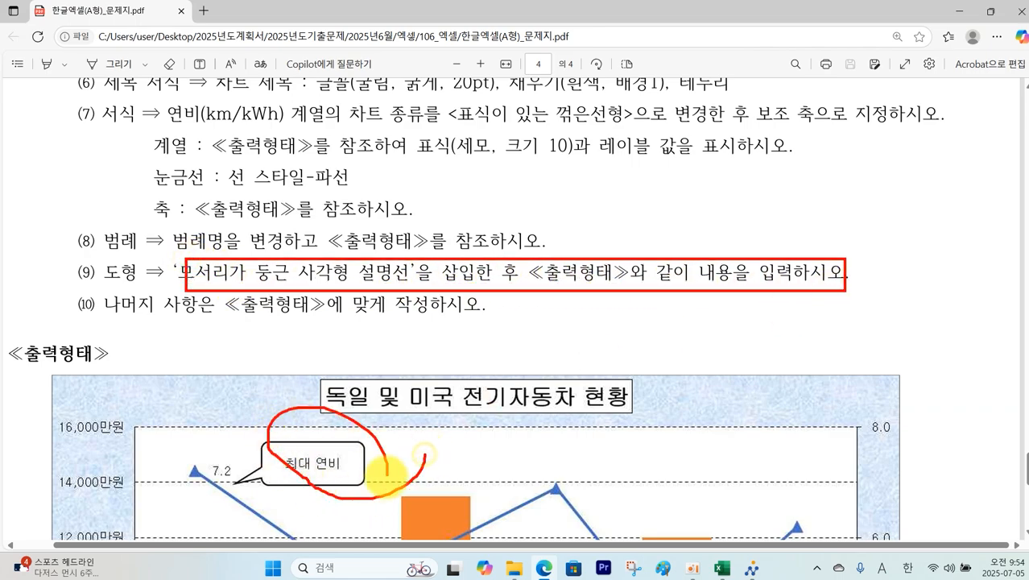
Step: Draw a white-filled rounded rectangle callout whose tail points at the 7.2 label
{"action": "left_click", "coordinate": [721, 568]}
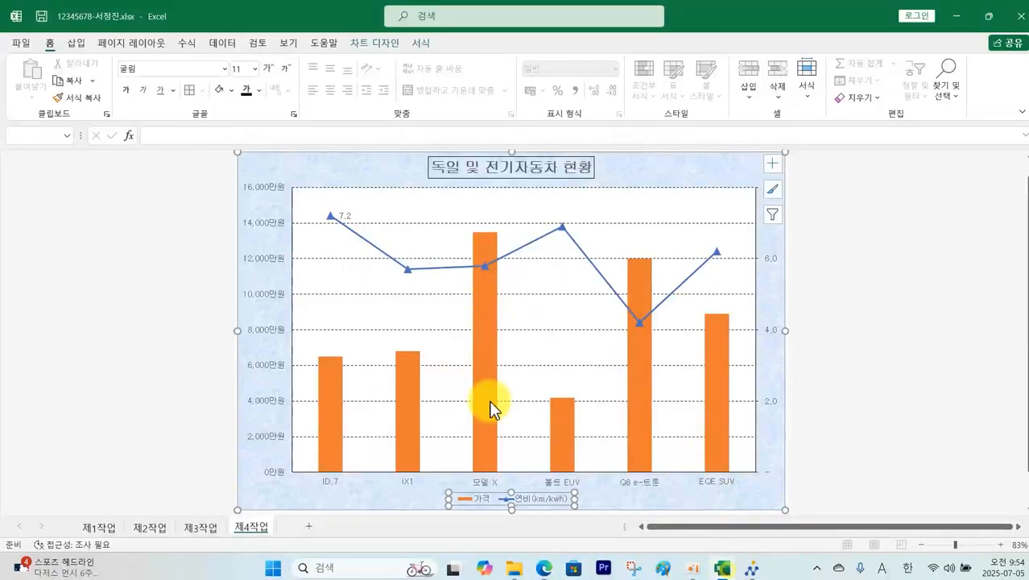
{"action": "left_click", "coordinate": [77, 45]}
{"action": "left_click", "coordinate": [188, 63]}
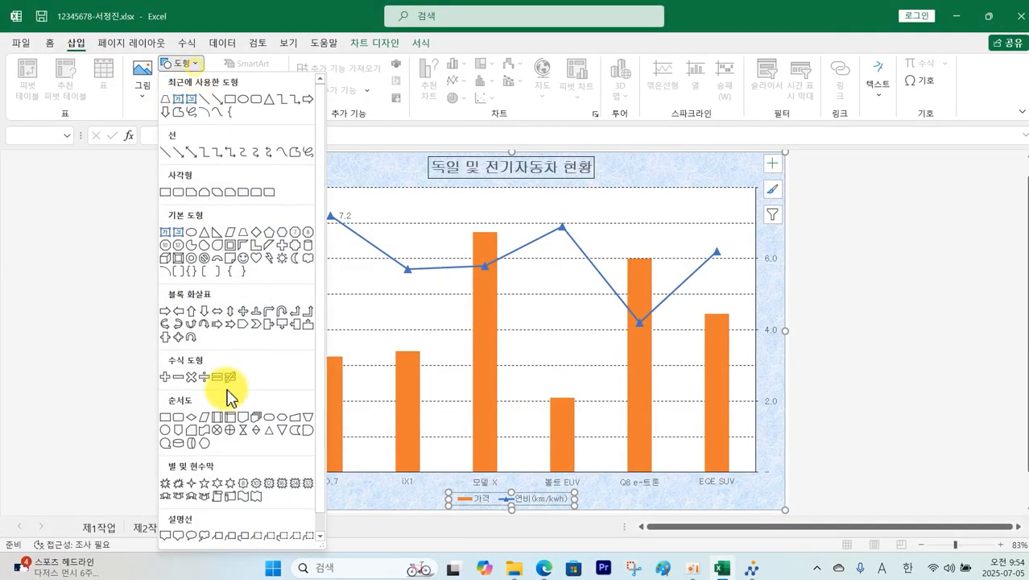
{"action": "left_click", "coordinate": [179, 535]}
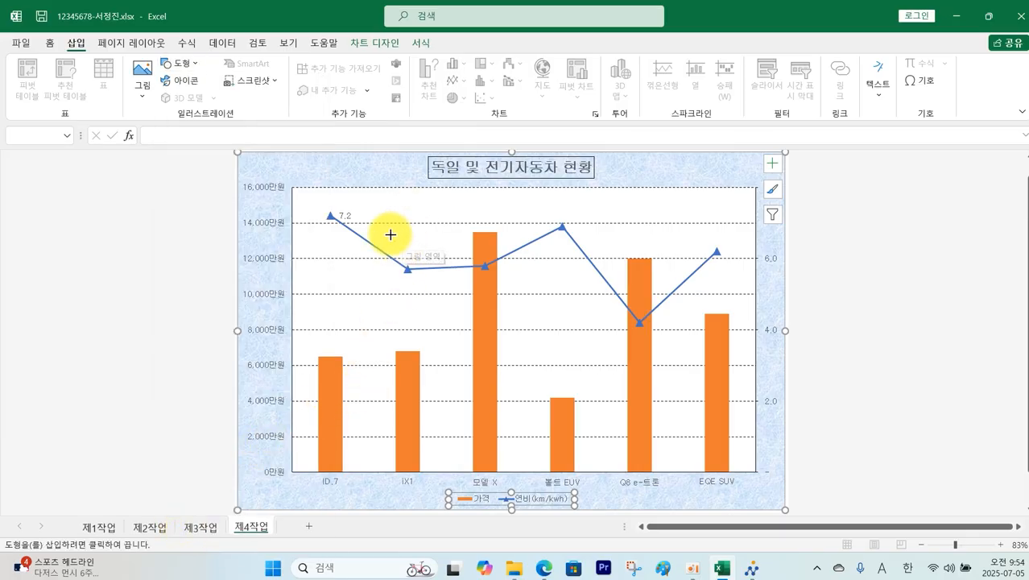
{"action": "left_click_drag", "start_coordinate": [367, 193], "coordinate": [467, 226]}
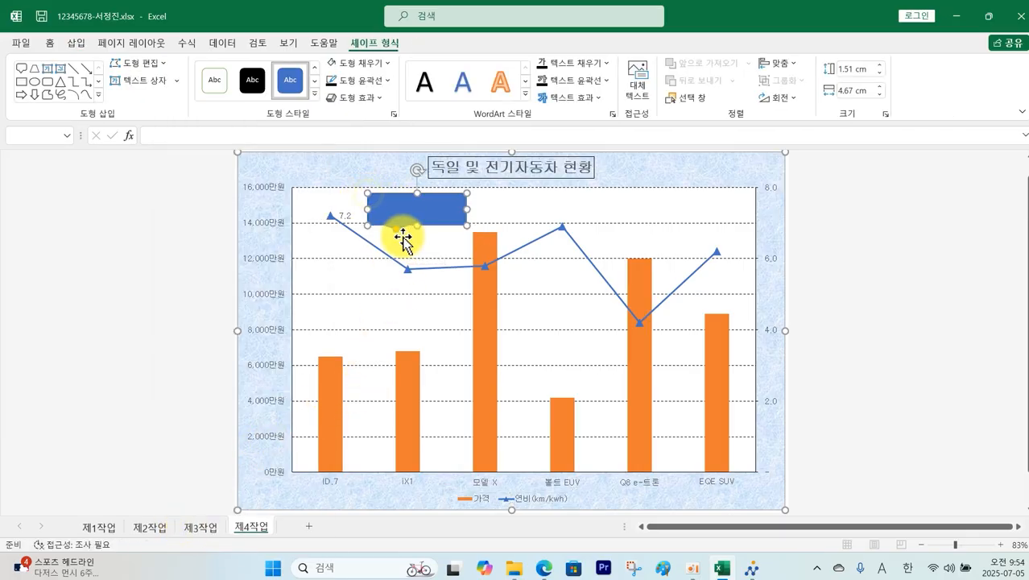
{"action": "left_click_drag", "start_coordinate": [402, 235], "coordinate": [380, 243]}
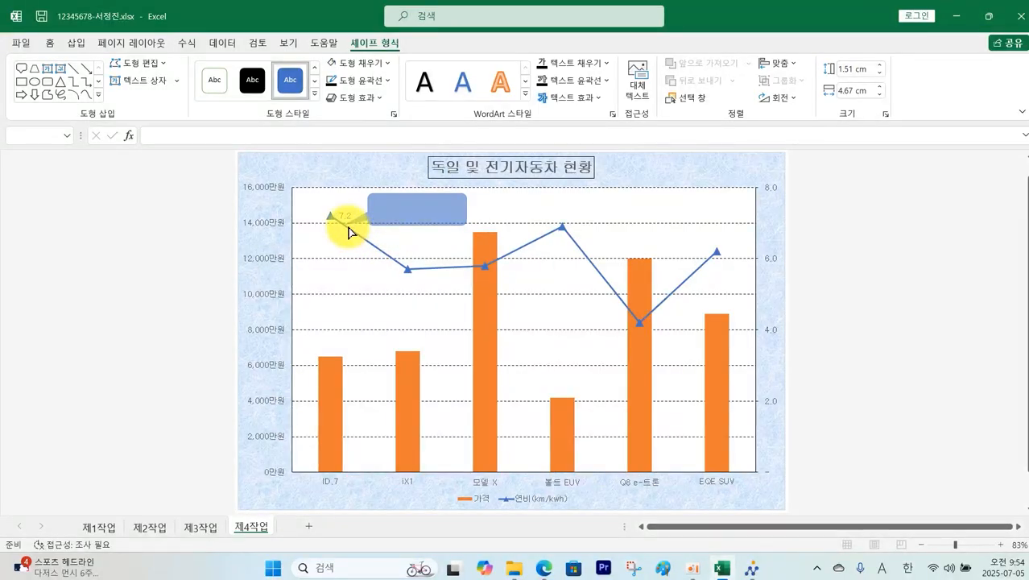
{"action": "left_click_drag", "start_coordinate": [349, 233], "coordinate": [345, 224]}
{"action": "left_click", "coordinate": [387, 64]}
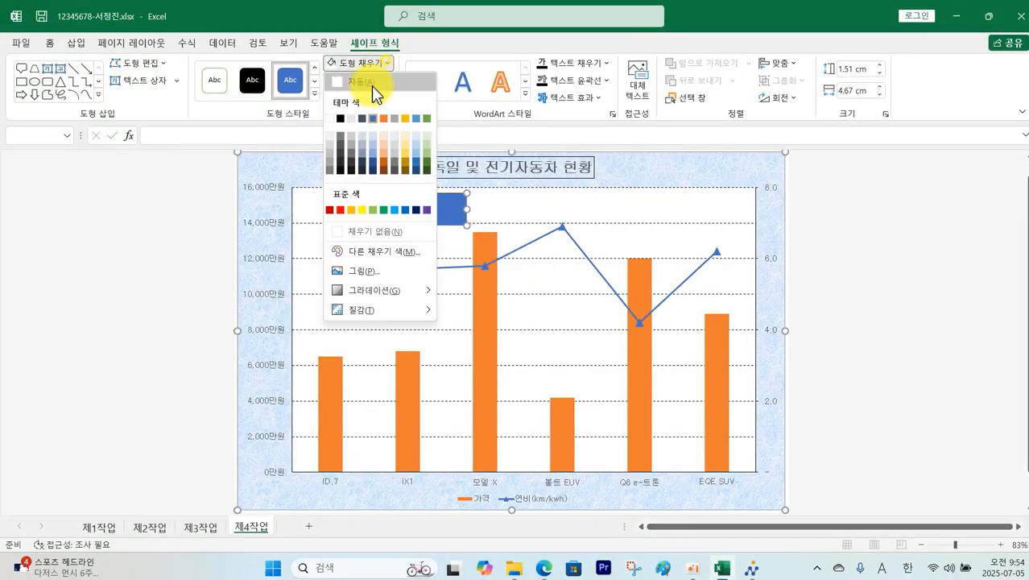
{"action": "left_click", "coordinate": [331, 119]}
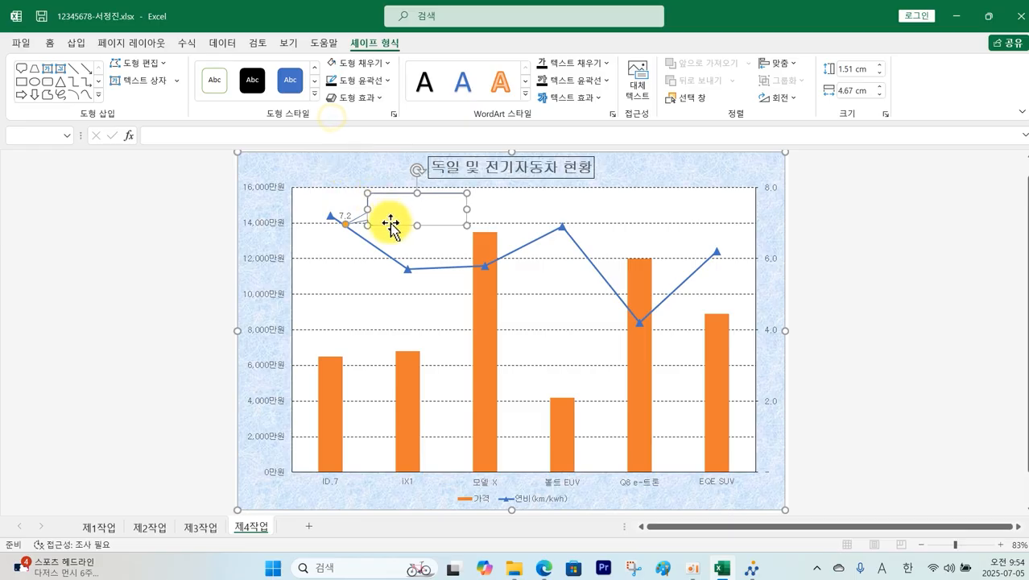
Step: Enter '최대 연비' in the callout, middle-aligned in 굴림
{"action": "left_click", "coordinate": [50, 42]}
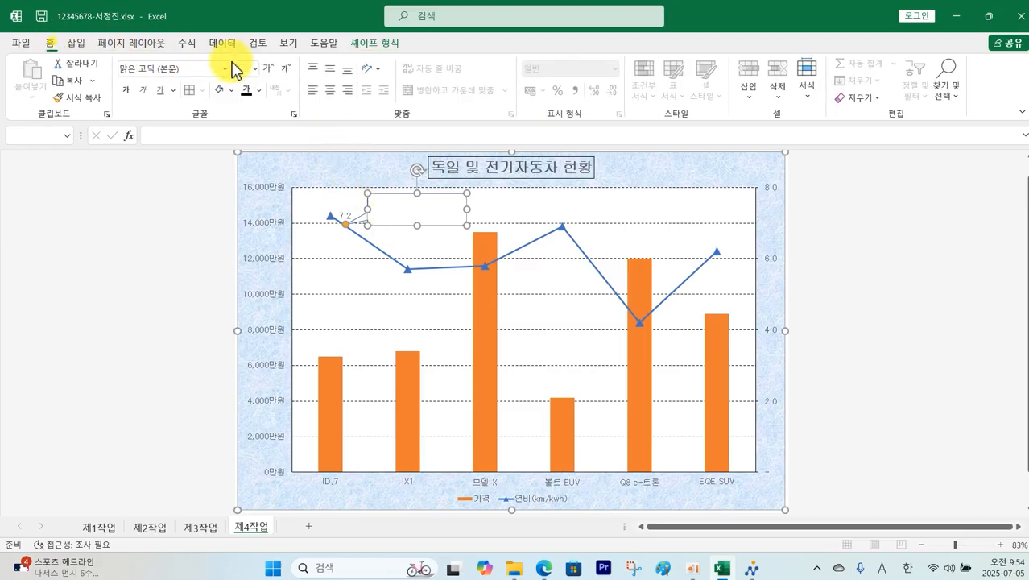
{"action": "left_click", "coordinate": [331, 71]}
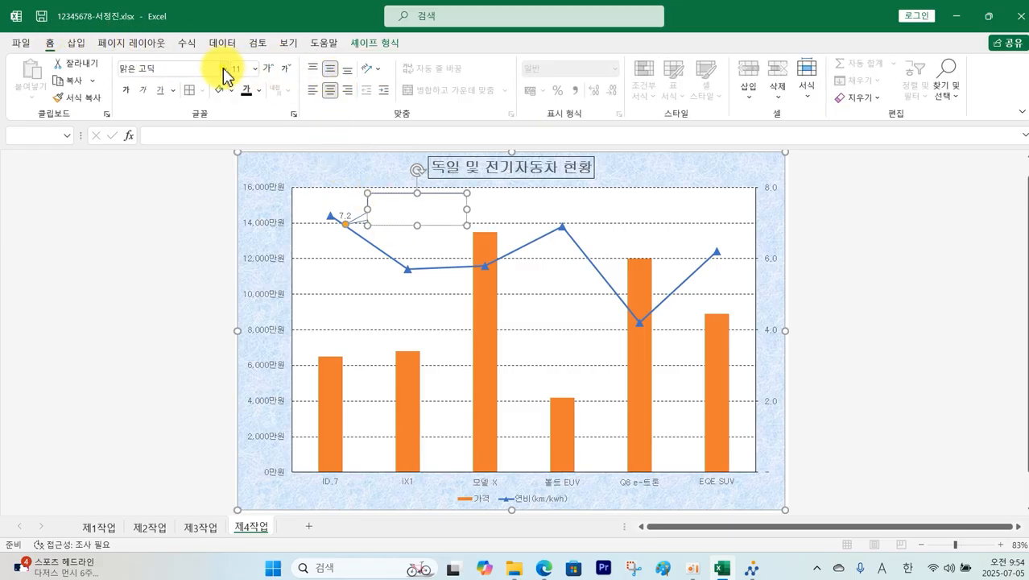
{"action": "left_click", "coordinate": [224, 68]}
{"action": "left_click", "coordinate": [183, 212]}
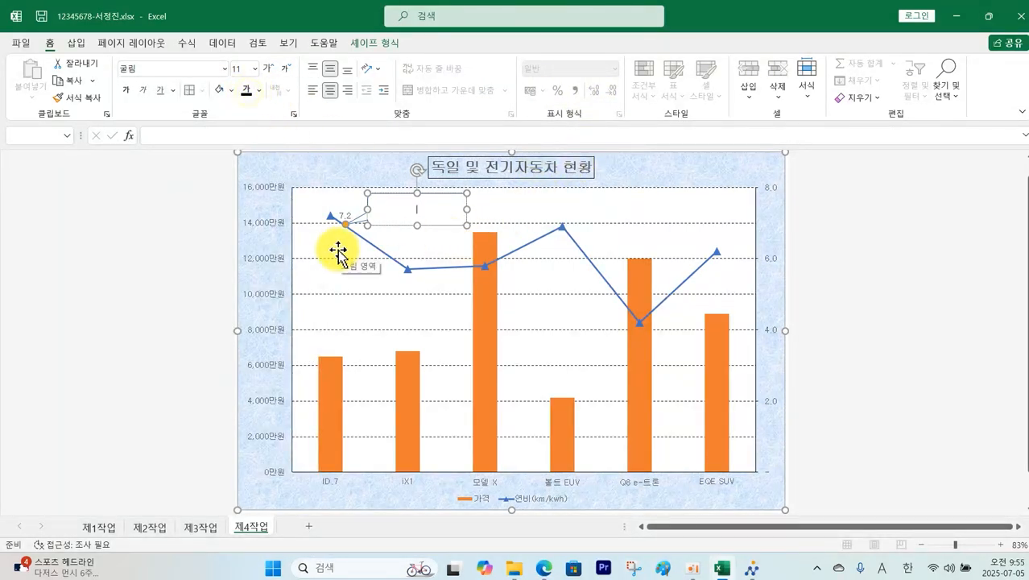
{"action": "type", "text": "대 연비"}
{"action": "scroll", "coordinate": [929, 308], "scroll_direction": "up", "scroll_amount": 2}
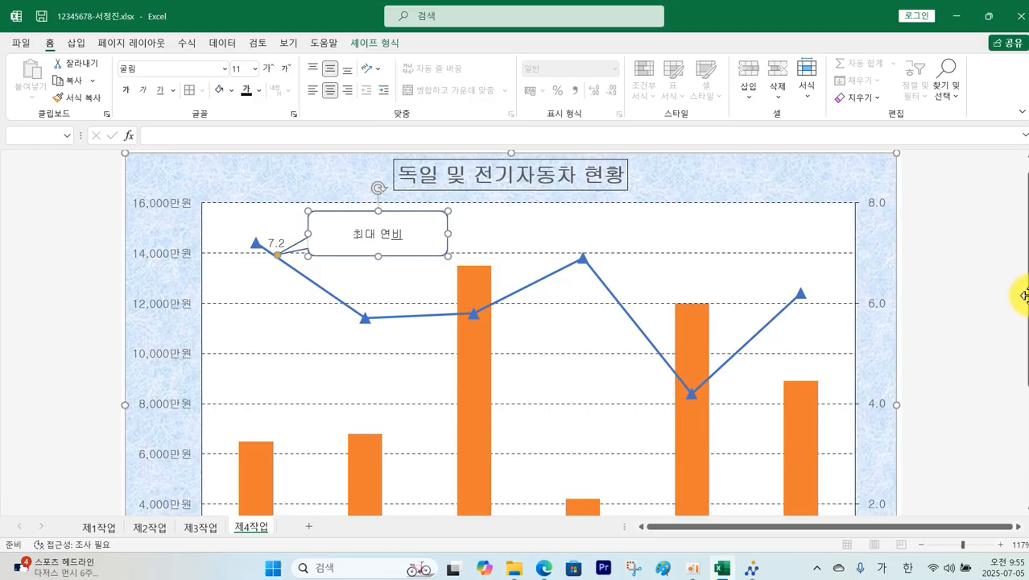
{"action": "left_click_drag", "start_coordinate": [1025, 294], "coordinate": [1024, 335]}
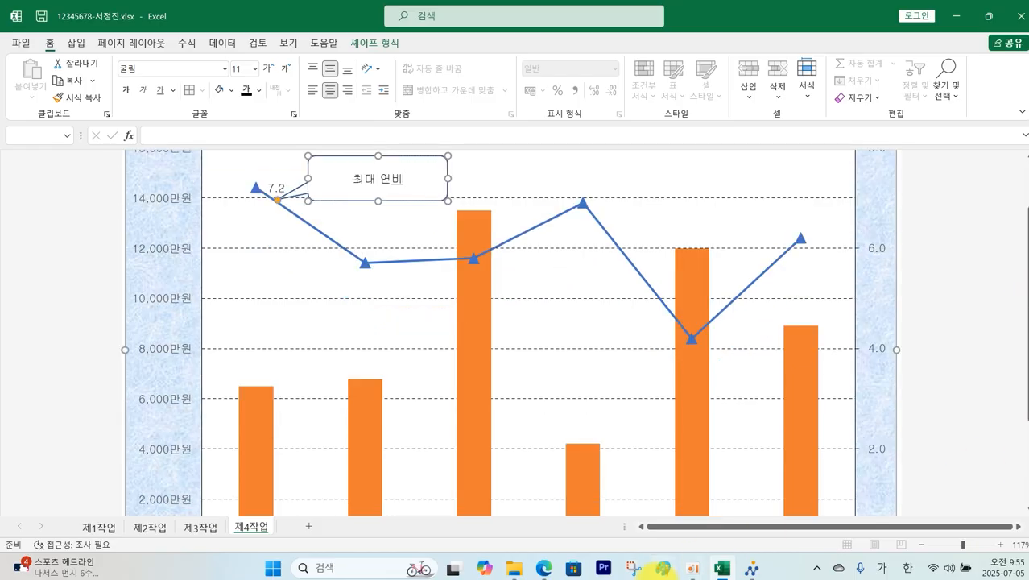
{"action": "left_click", "coordinate": [554, 572]}
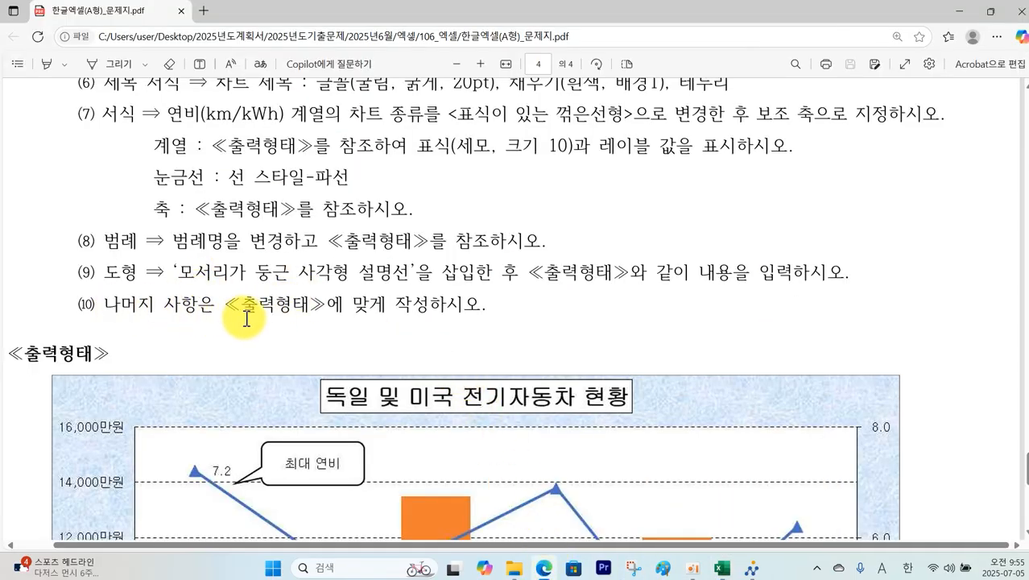
Step: Scroll the question PDF to check the sample chart layout, then return to Excel
{"action": "scroll", "coordinate": [407, 324], "scroll_direction": "down", "scroll_amount": 5}
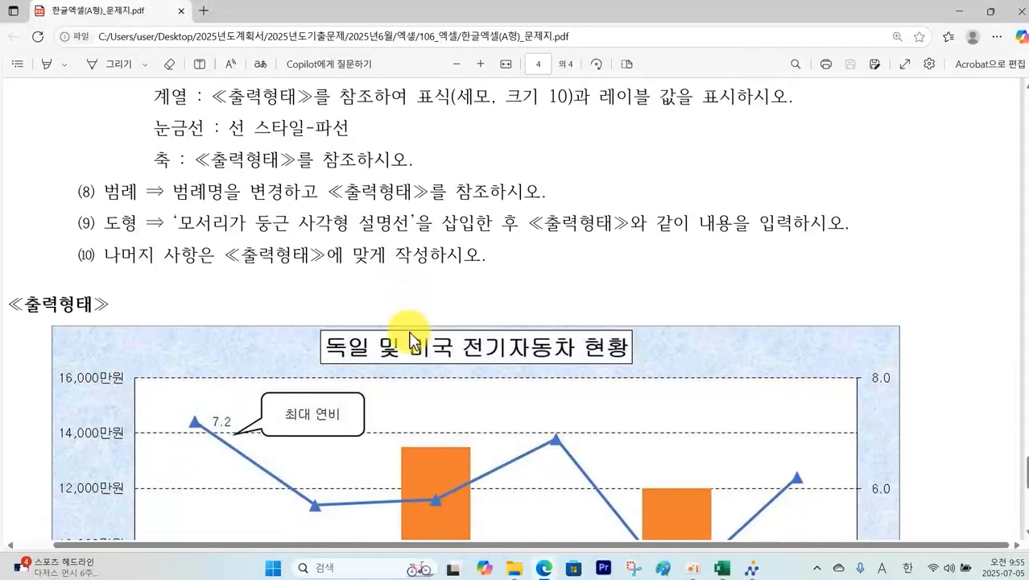
{"action": "scroll", "coordinate": [480, 371], "scroll_direction": "down", "scroll_amount": 2}
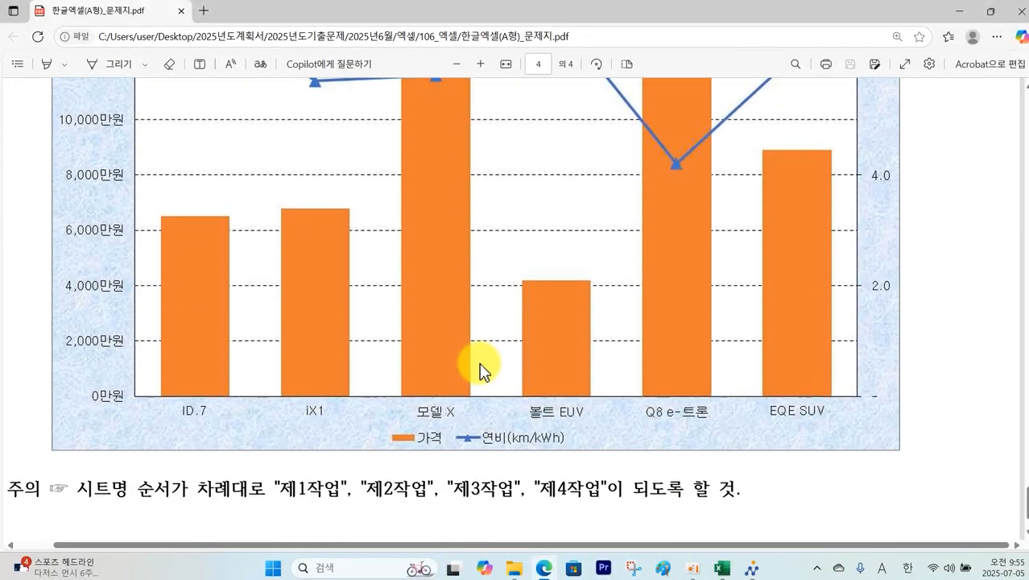
{"action": "left_click", "coordinate": [722, 569]}
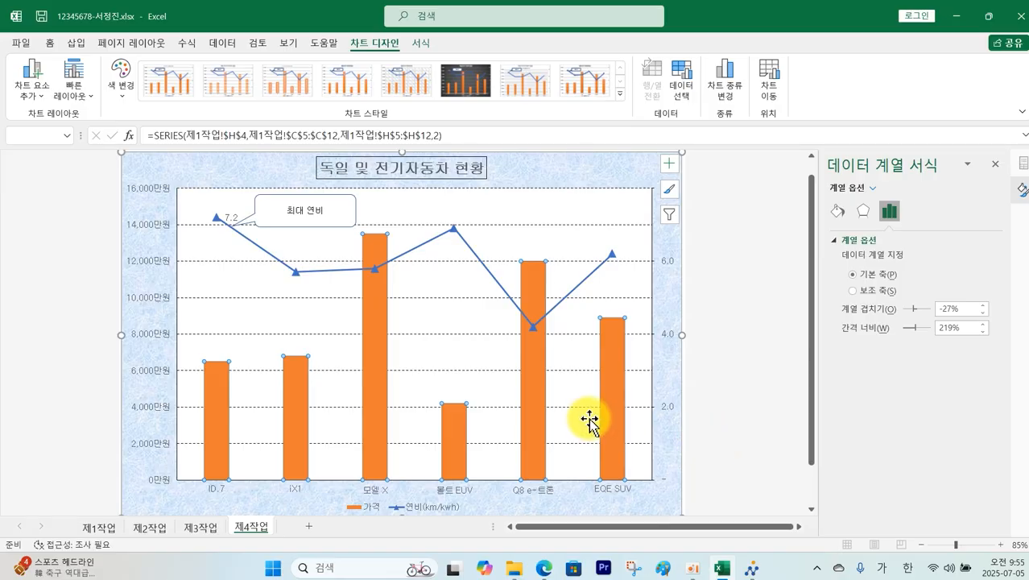
Step: Reduce the 가격 price bar series' gap width from 219% to 79%
{"action": "left_click", "coordinate": [760, 407]}
{"action": "left_click", "coordinate": [618, 419]}
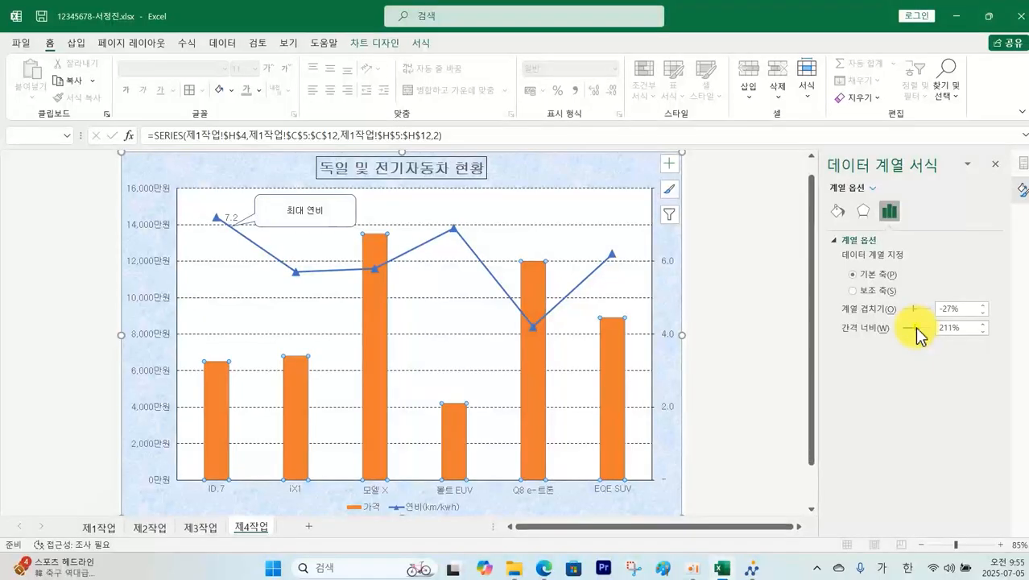
{"action": "left_click_drag", "start_coordinate": [910, 329], "coordinate": [909, 331]}
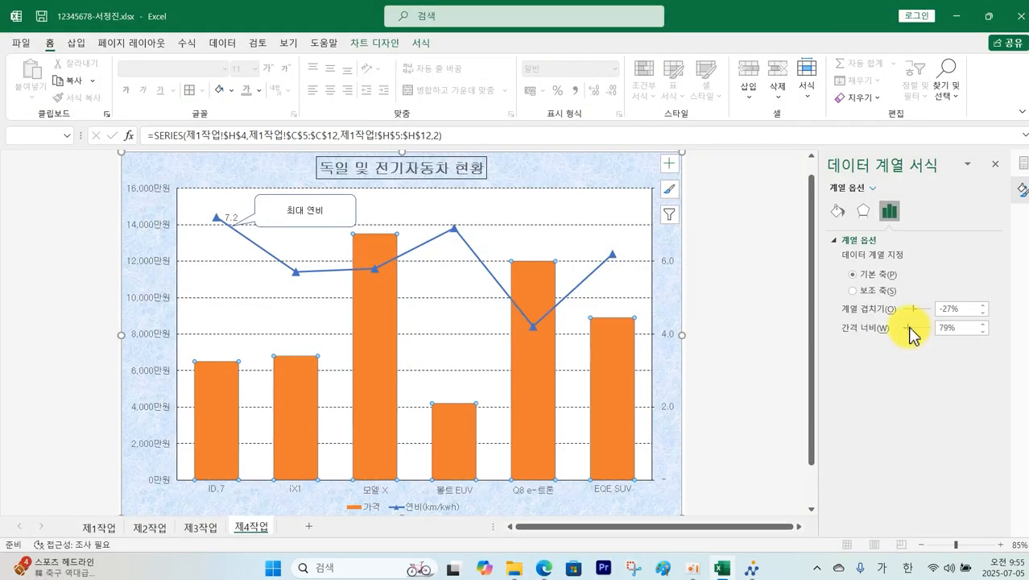
{"action": "left_click", "coordinate": [741, 456]}
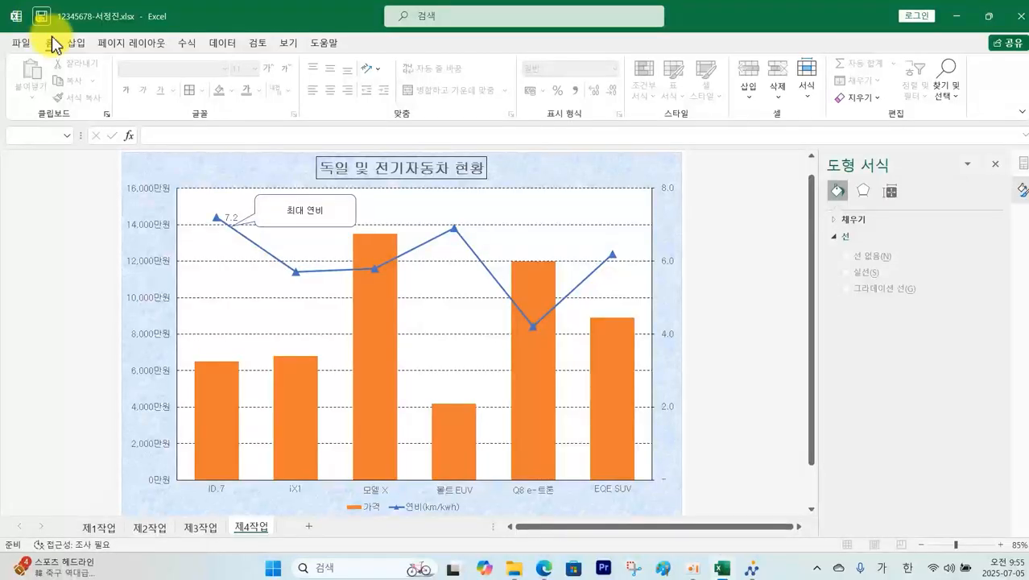
Step: Send the current workbook via 답안 전송, acknowledge the success message, and close the send window
{"action": "left_click", "coordinate": [753, 574]}
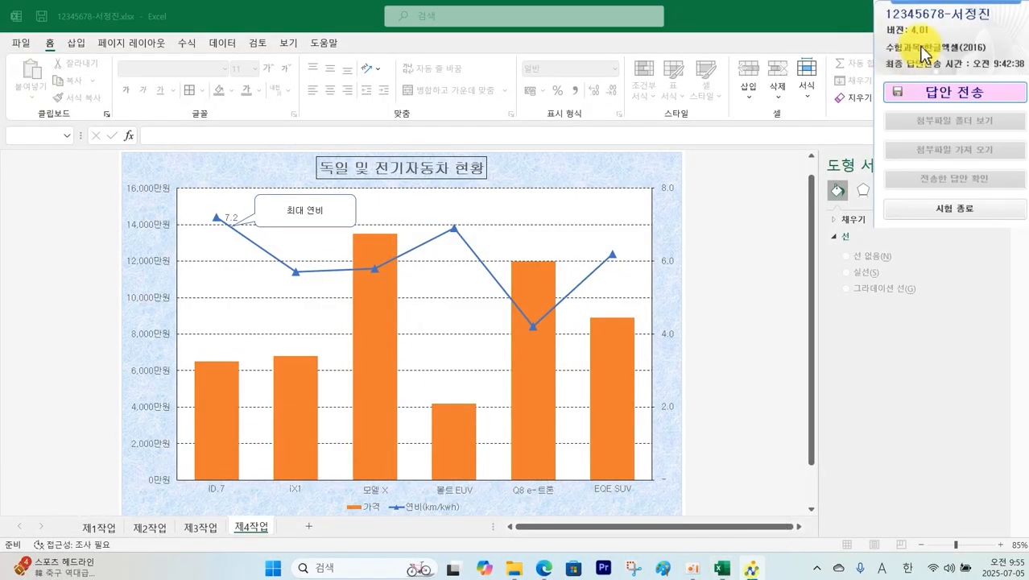
{"action": "left_click", "coordinate": [933, 101]}
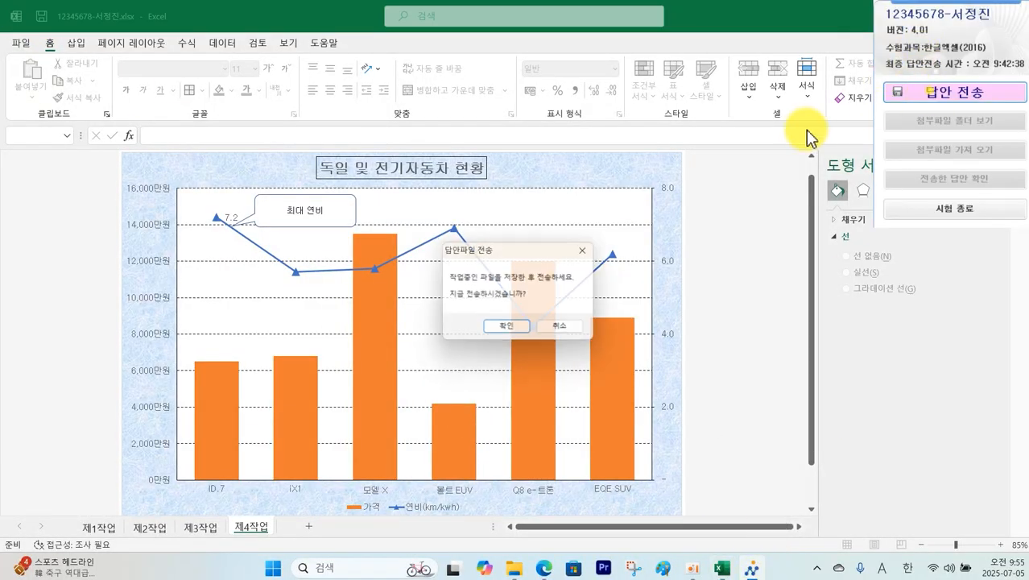
{"action": "left_click", "coordinate": [509, 333]}
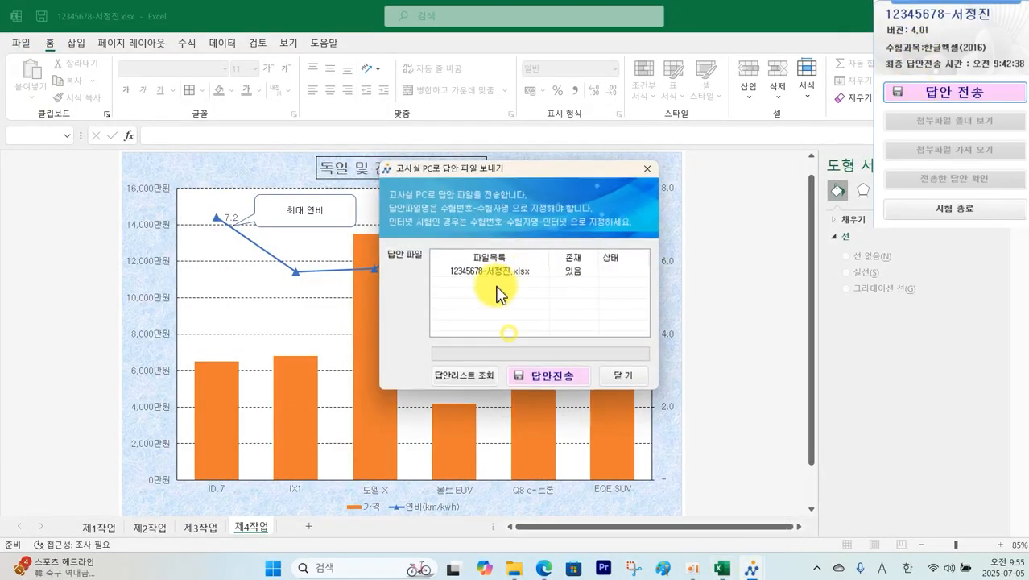
{"action": "left_click", "coordinate": [541, 378]}
{"action": "left_click", "coordinate": [555, 320]}
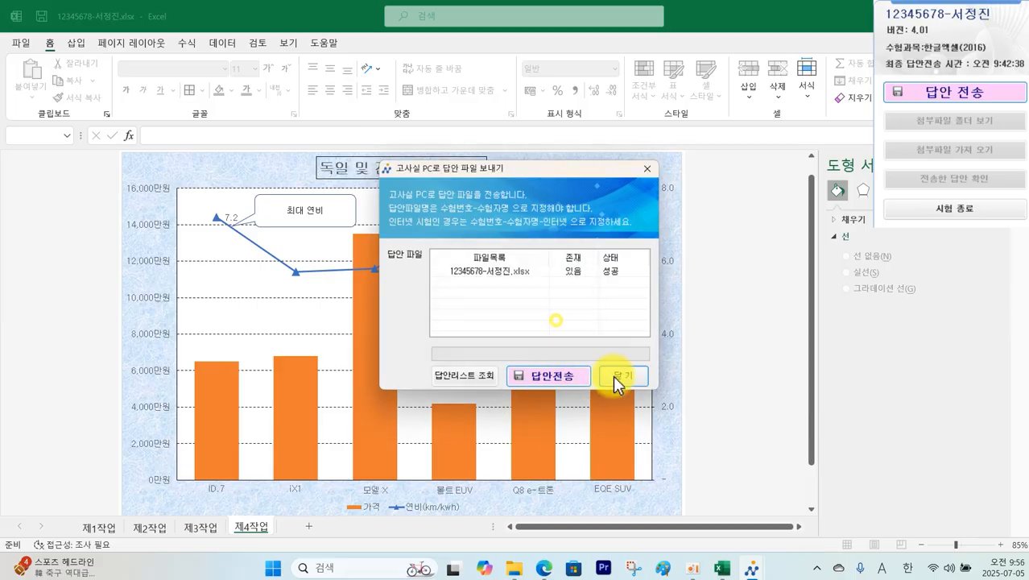
{"action": "left_click", "coordinate": [613, 377]}
{"action": "left_click", "coordinate": [448, 172]}
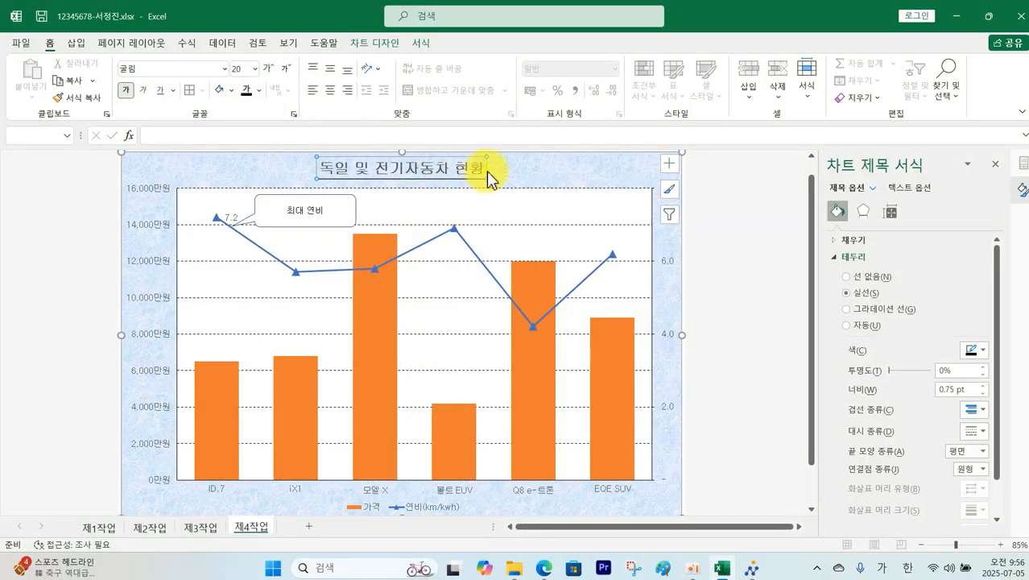
Step: Apply a solid black shape outline to the chart title box
{"action": "double_click", "coordinate": [488, 173]}
{"action": "left_click", "coordinate": [422, 53]}
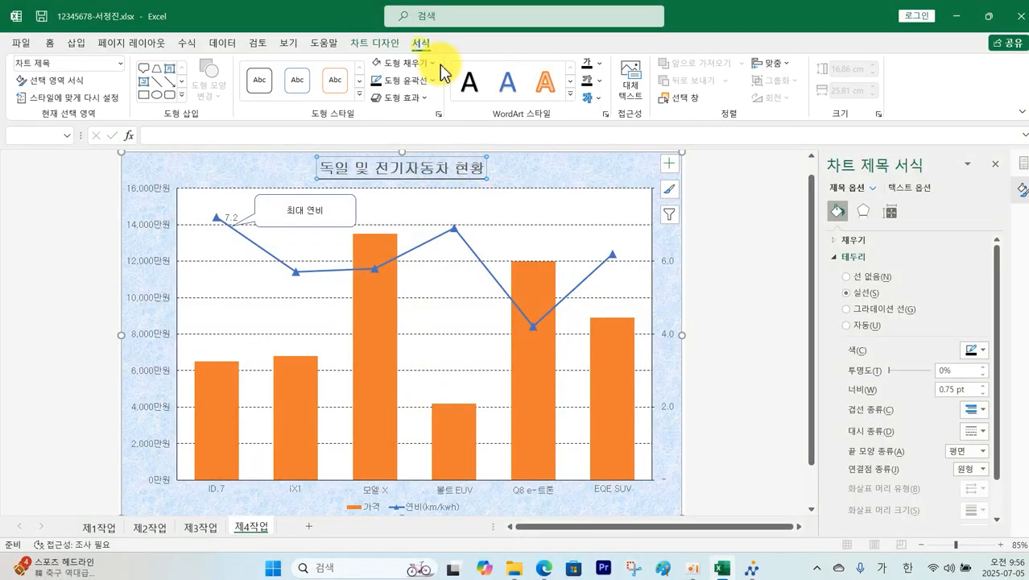
{"action": "left_click", "coordinate": [432, 63]}
{"action": "key", "text": "Escape"}
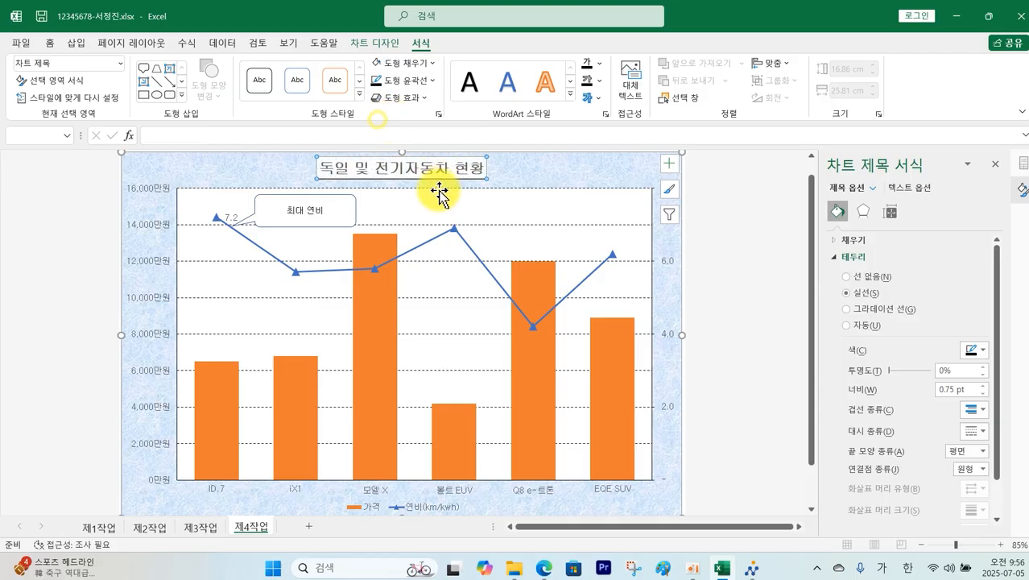
{"action": "left_click", "coordinate": [432, 81]}
{"action": "left_click", "coordinate": [386, 135]}
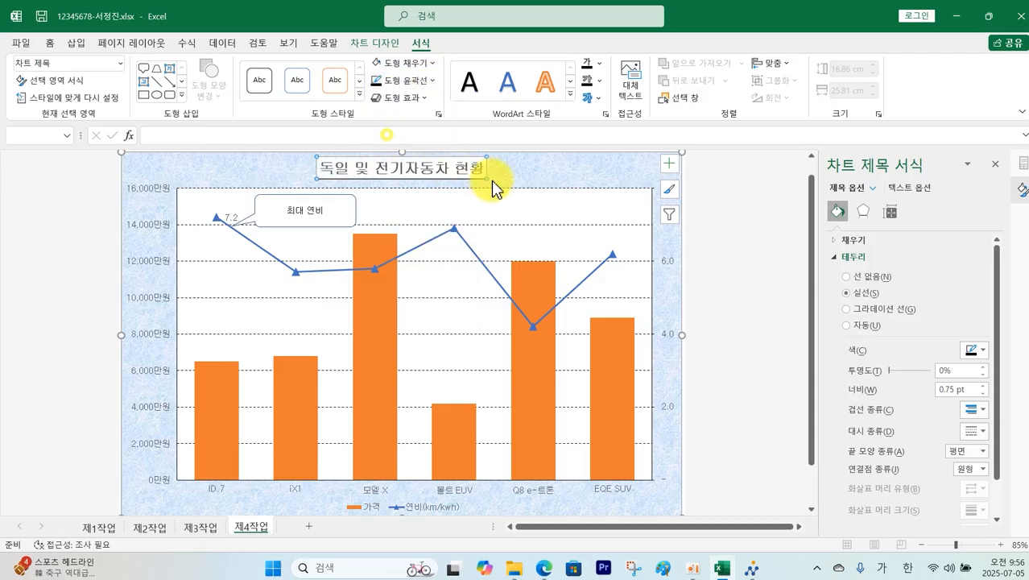
{"action": "left_click", "coordinate": [516, 174]}
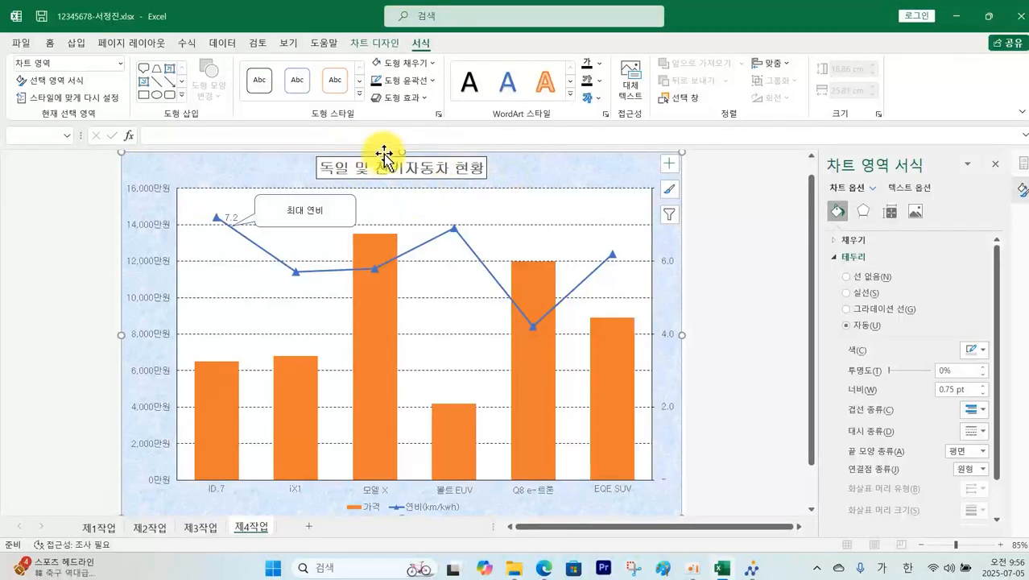
Step: Save the workbook, resend it despite the unchanged-size warning, and return to the 제1작업 sheet
{"action": "left_click", "coordinate": [42, 18]}
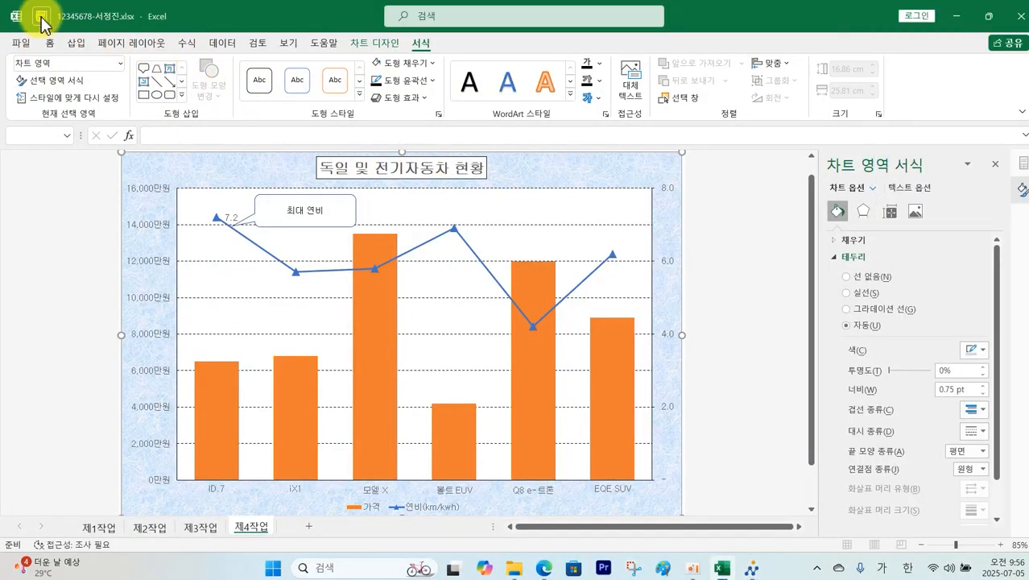
{"action": "left_click", "coordinate": [752, 569]}
{"action": "left_click", "coordinate": [917, 92]}
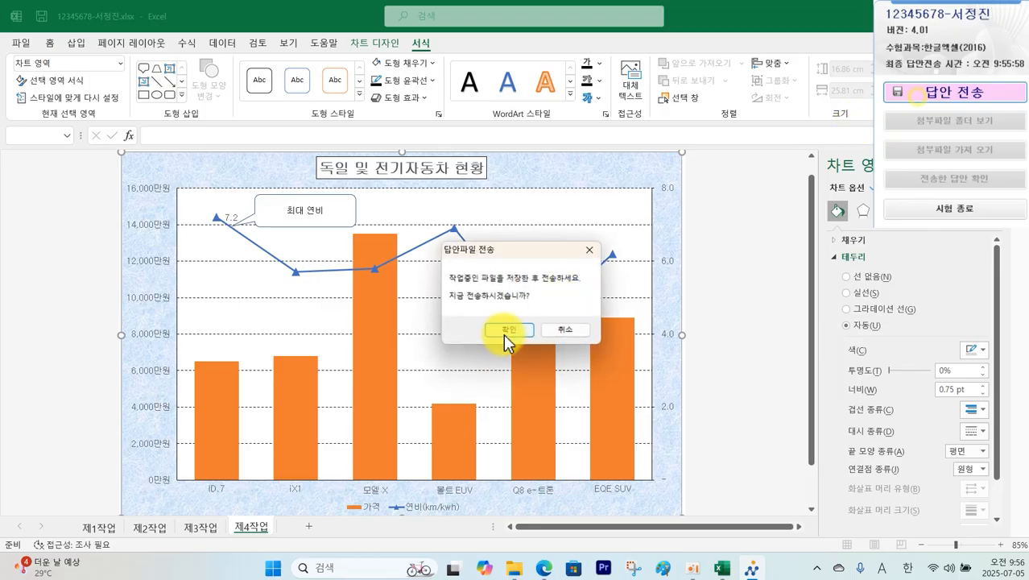
{"action": "left_click", "coordinate": [505, 335]}
{"action": "left_click", "coordinate": [538, 380]}
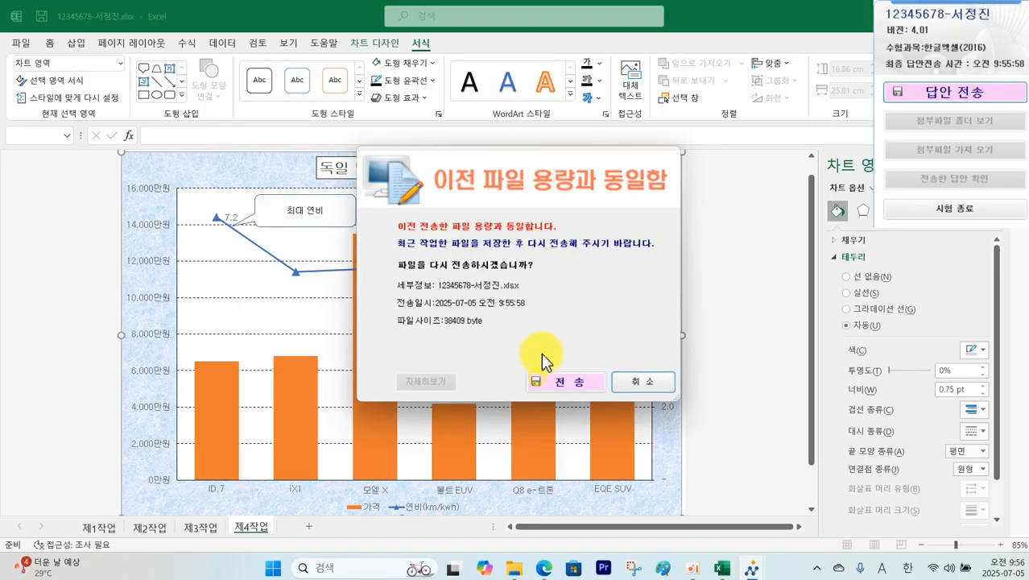
{"action": "left_click", "coordinate": [564, 380]}
{"action": "left_click", "coordinate": [555, 317]}
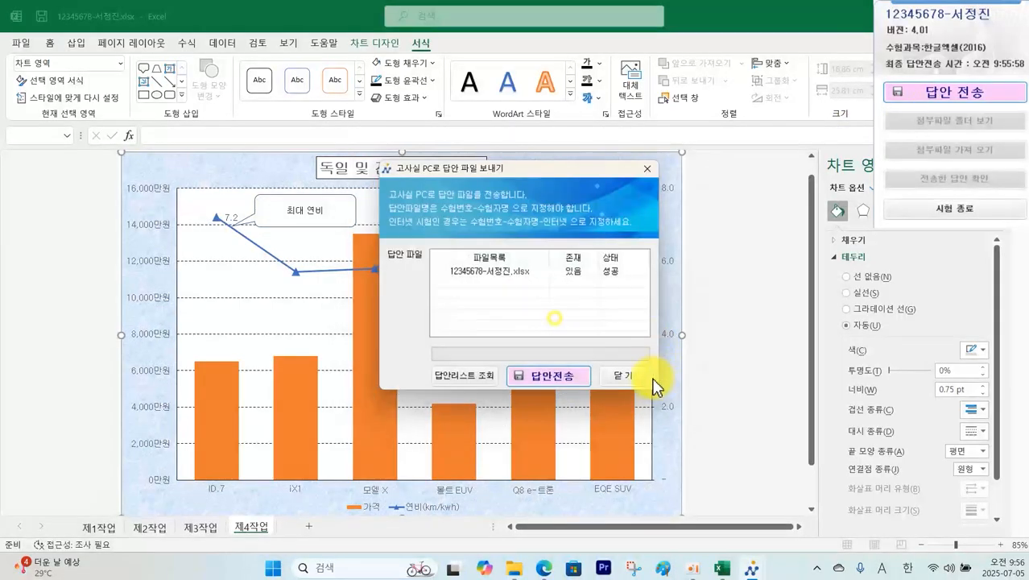
{"action": "left_click", "coordinate": [625, 376]}
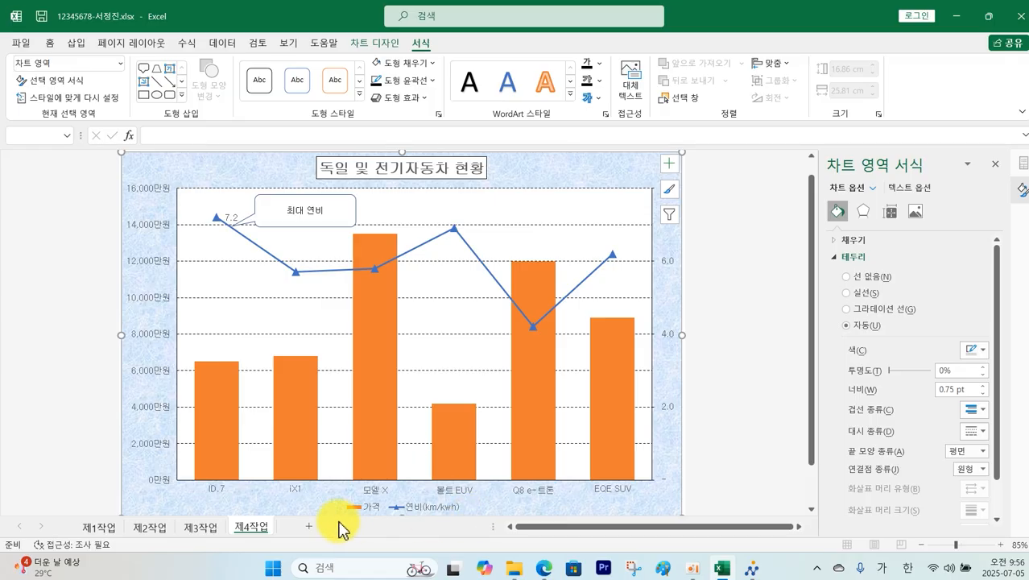
{"action": "left_click", "coordinate": [101, 529]}
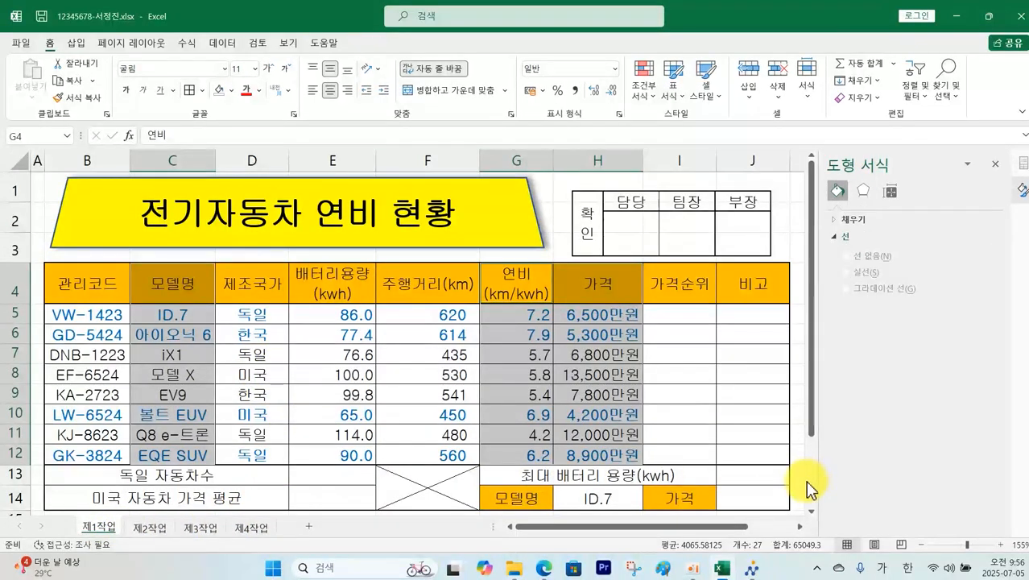
Step: Mark up the PDF's 가격 순위 rule: descending RANK.EQ rank with 위 appended using &
{"action": "key", "text": "alt+Tab"}
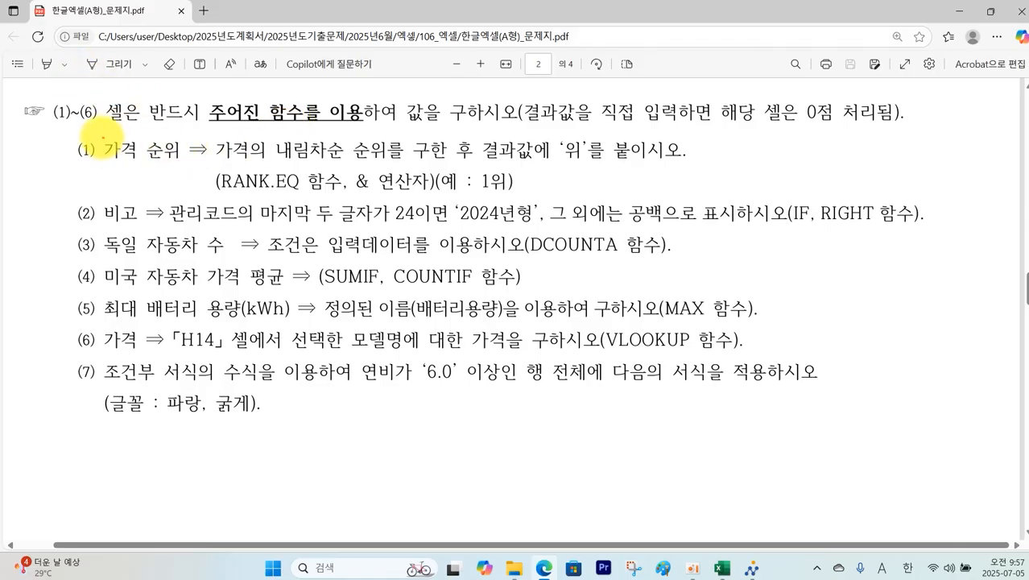
{"action": "left_click_drag", "start_coordinate": [100, 133], "coordinate": [181, 170]}
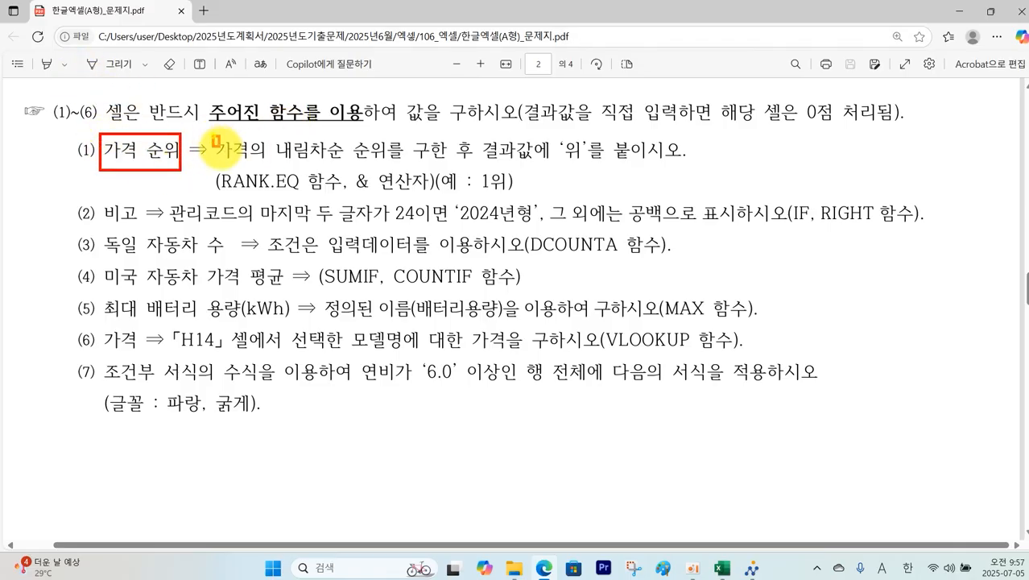
{"action": "mouse_move", "coordinate": [213, 136]}
{"action": "left_mouse_down"}
{"action": "mouse_move", "coordinate": [379, 161]}
{"action": "mouse_move", "coordinate": [629, 159]}
{"action": "mouse_move", "coordinate": [563, 165]}
{"action": "mouse_move", "coordinate": [602, 151]}
{"action": "mouse_move", "coordinate": [606, 167]}
{"action": "left_mouse_up"}
{"action": "mouse_move", "coordinate": [504, 189]}
{"action": "left_mouse_down"}
{"action": "mouse_move", "coordinate": [494, 171]}
{"action": "mouse_move", "coordinate": [506, 167]}
{"action": "left_mouse_up"}
{"action": "left_click_drag", "start_coordinate": [352, 169], "coordinate": [369, 194]}
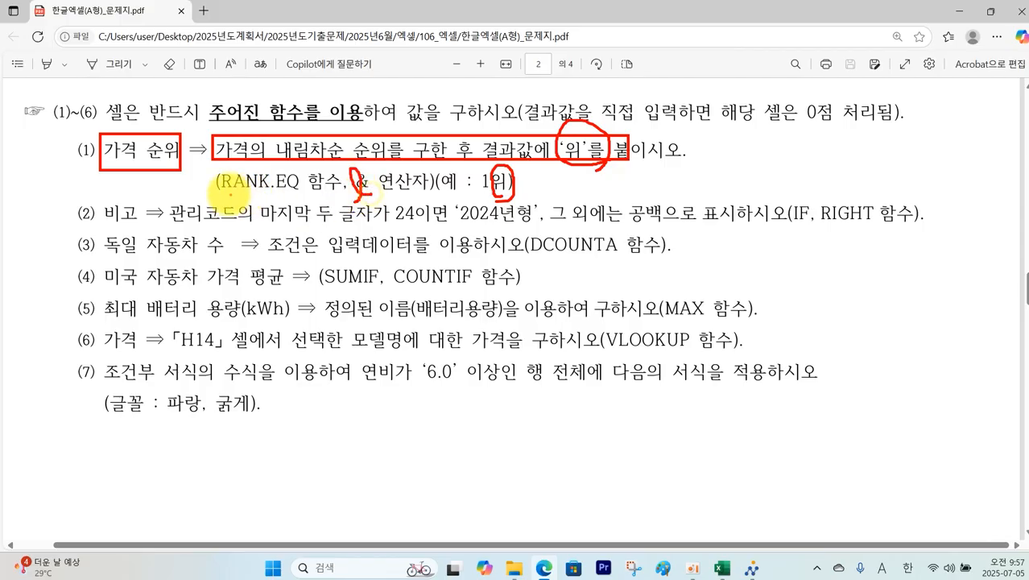
{"action": "left_click_drag", "start_coordinate": [216, 188], "coordinate": [321, 179]}
{"action": "left_click_drag", "start_coordinate": [217, 171], "coordinate": [207, 191]}
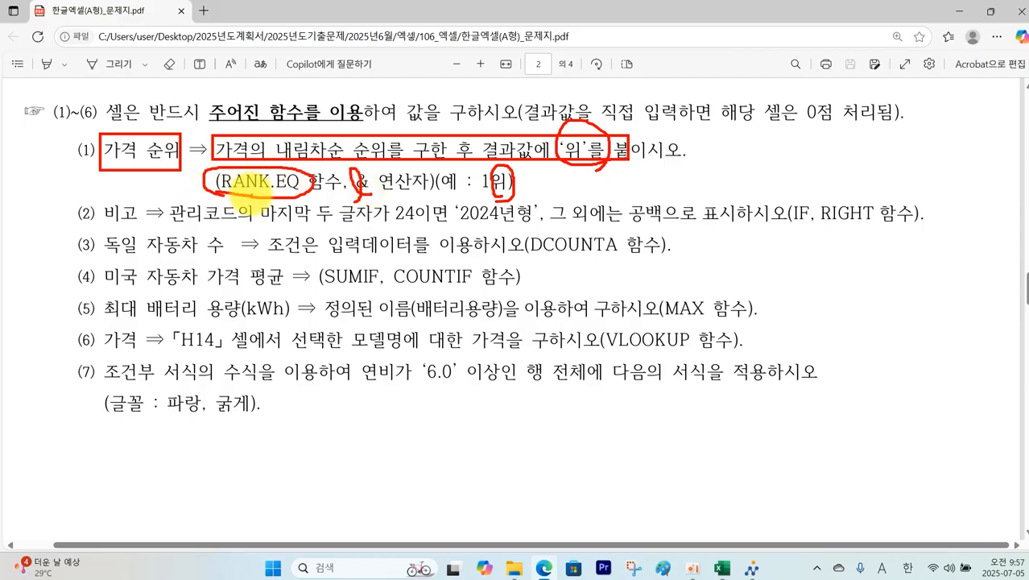
{"action": "left_click", "coordinate": [722, 568]}
Step: Enter =RANK.EQ(H5,$H$5:$H$12) in I5, ranking the first car's 6,500만원 price 6th
{"action": "left_click", "coordinate": [682, 313]}
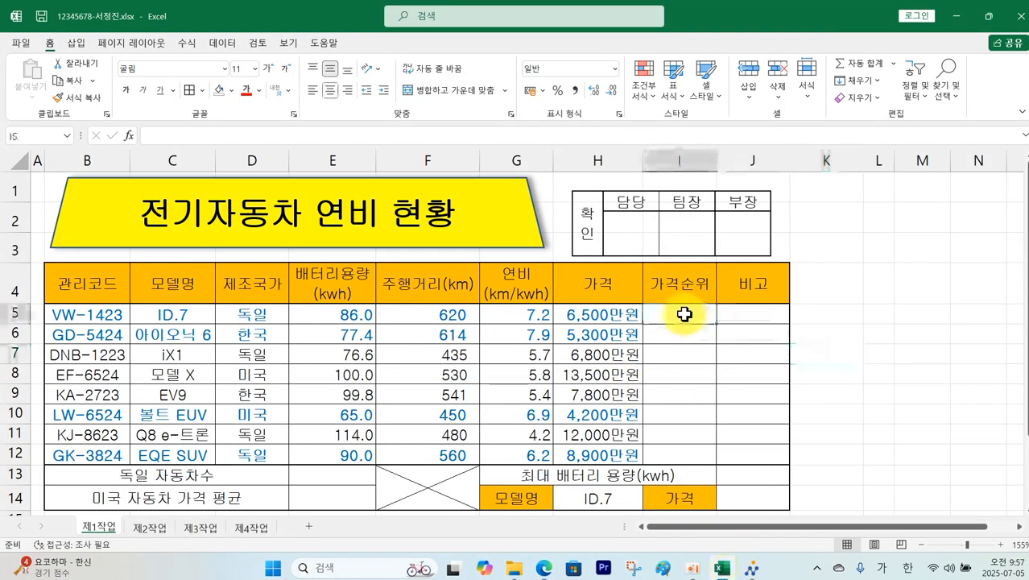
{"action": "type", "text": "="}
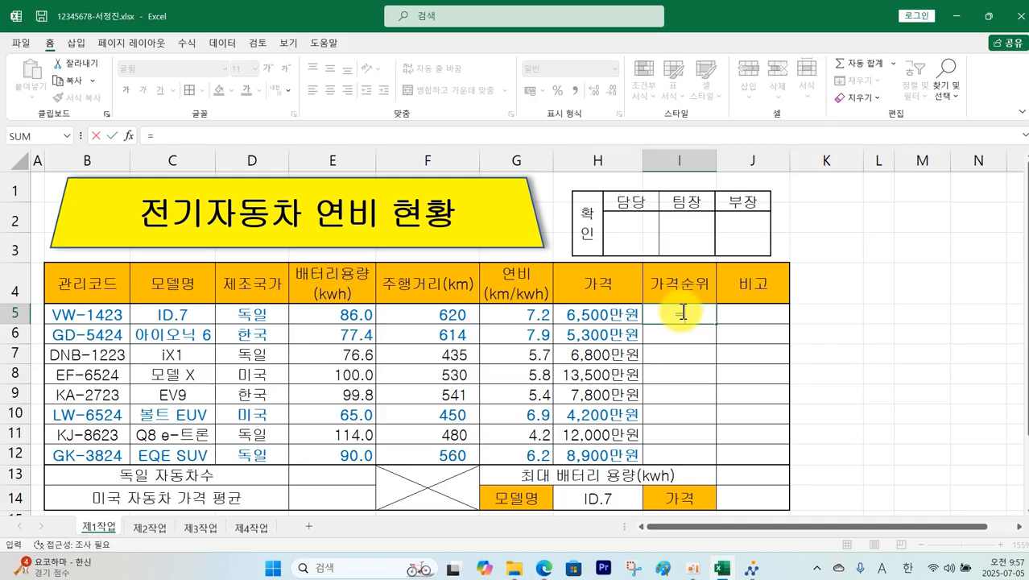
{"action": "type", "text": "r"}
{"action": "type", "text": "RA"}
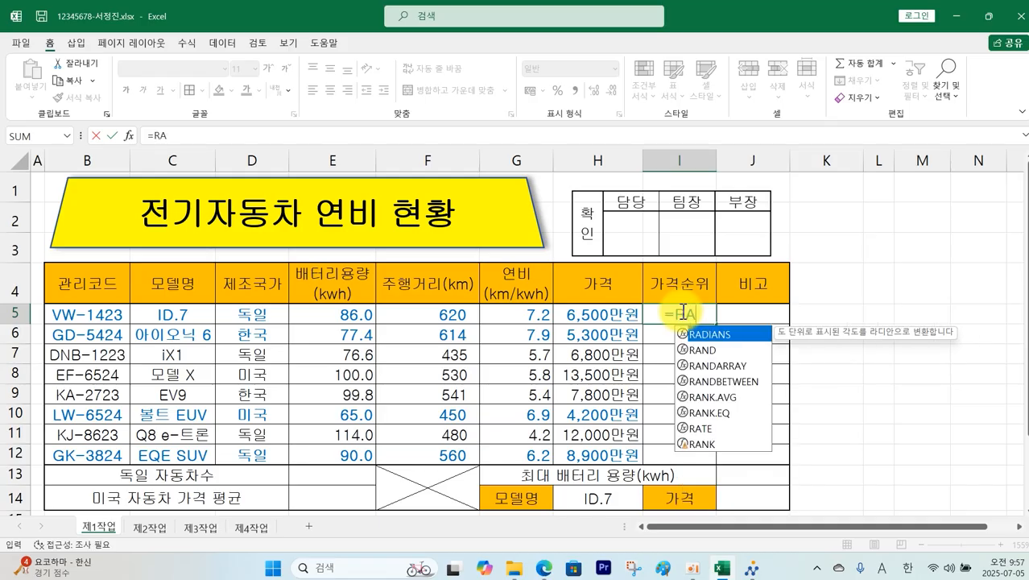
{"action": "double_click", "coordinate": [713, 413]}
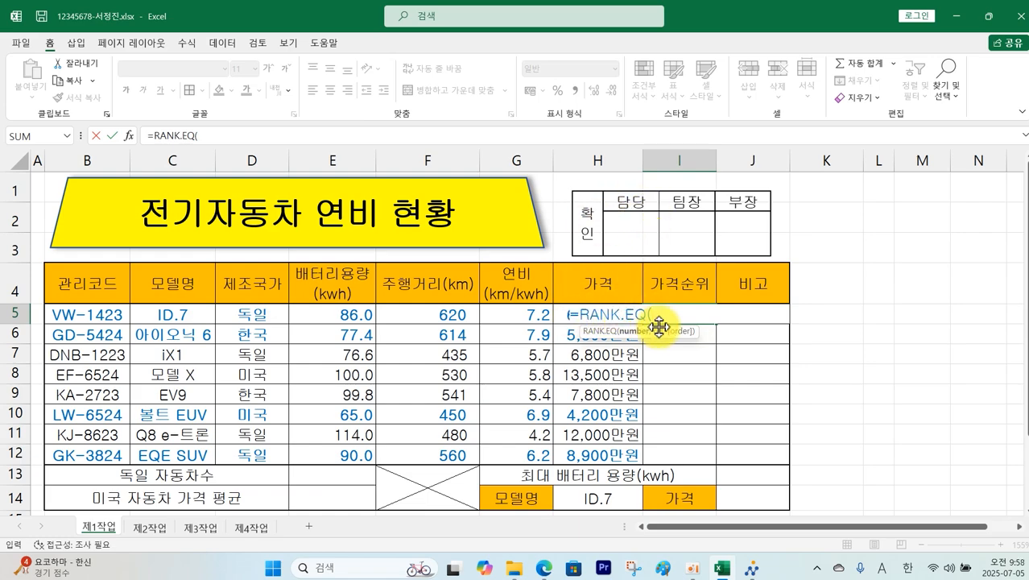
{"action": "type", "text": "H5,"}
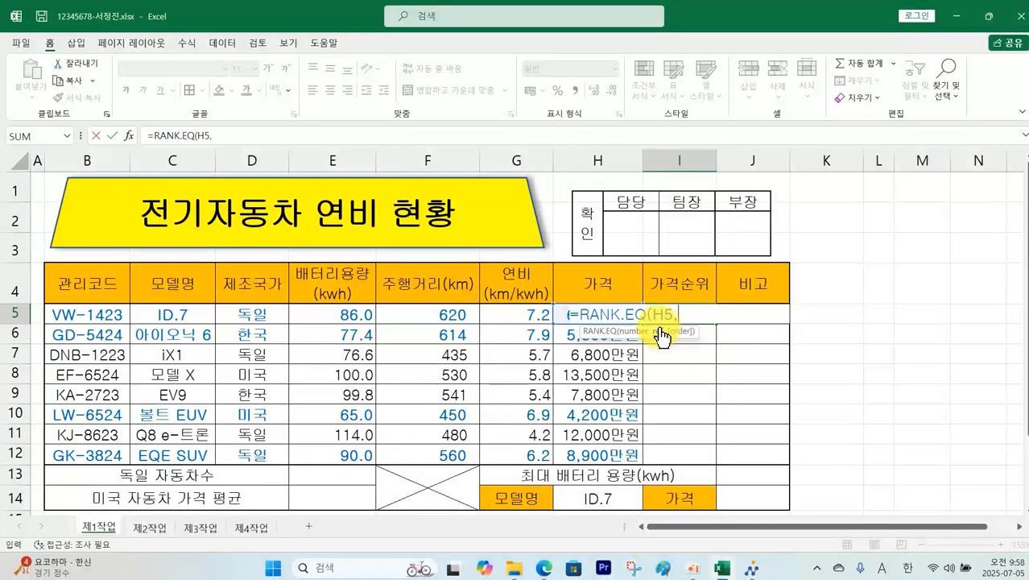
{"action": "left_click_drag", "start_coordinate": [609, 456], "coordinate": [612, 323]}
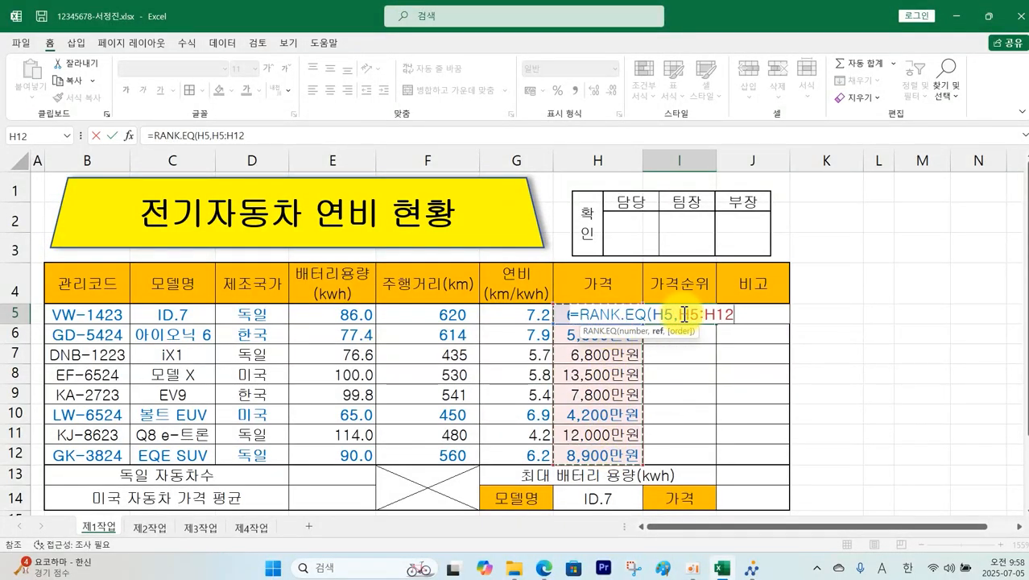
{"action": "left_click_drag", "start_coordinate": [682, 313], "coordinate": [720, 313]}
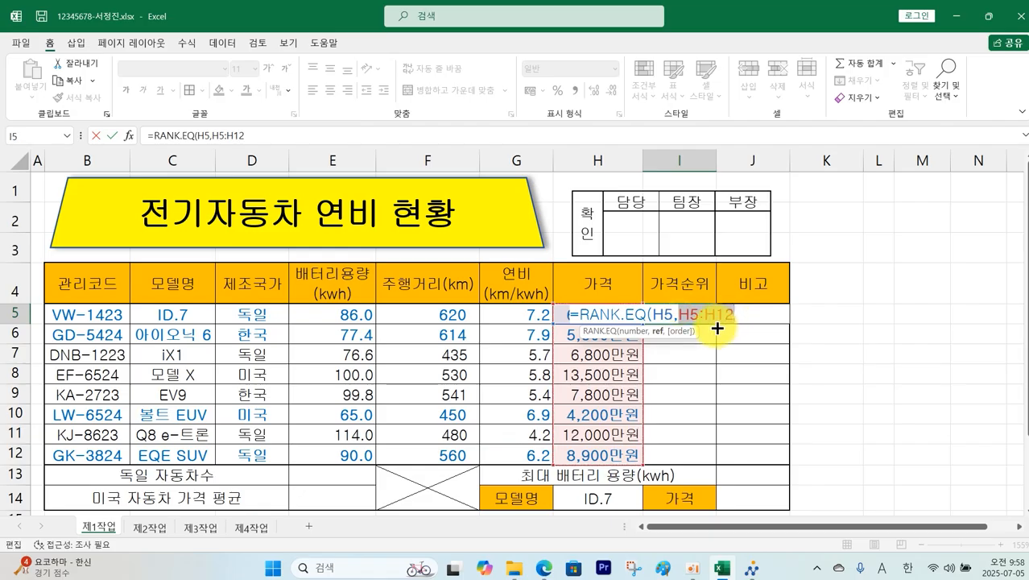
{"action": "key", "text": "F4"}
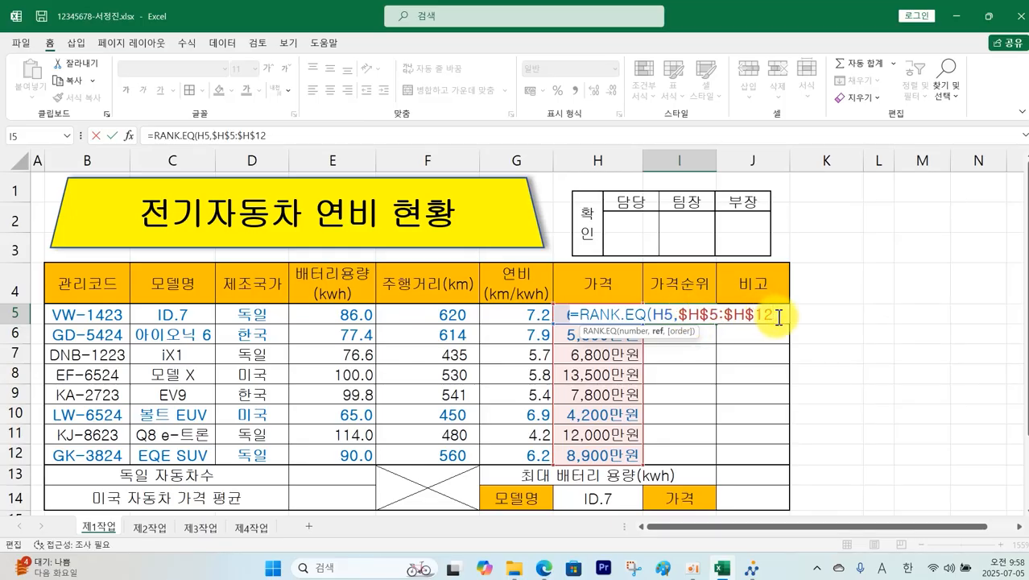
{"action": "type", "text": ")"}
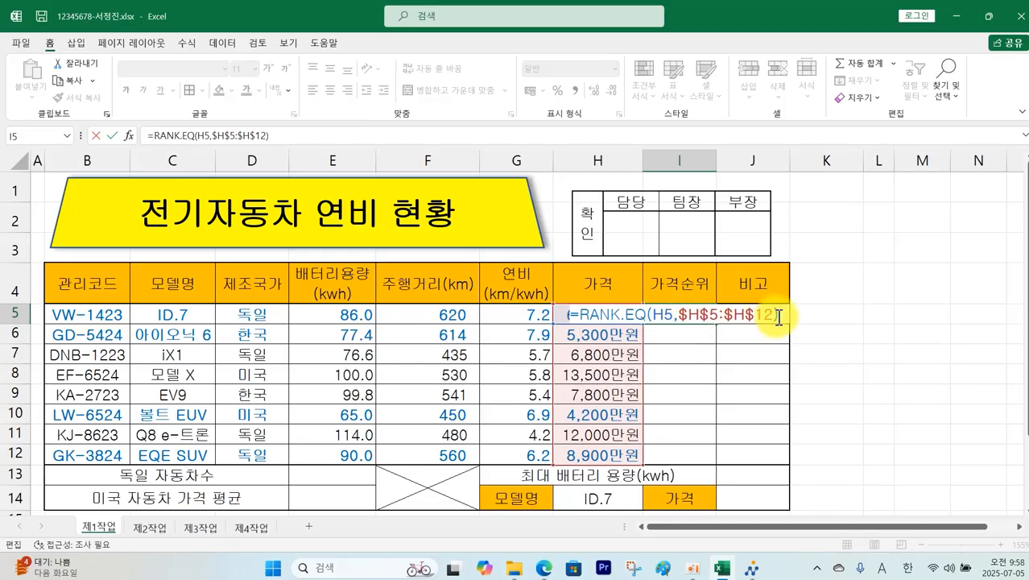
{"action": "key", "text": "Return"}
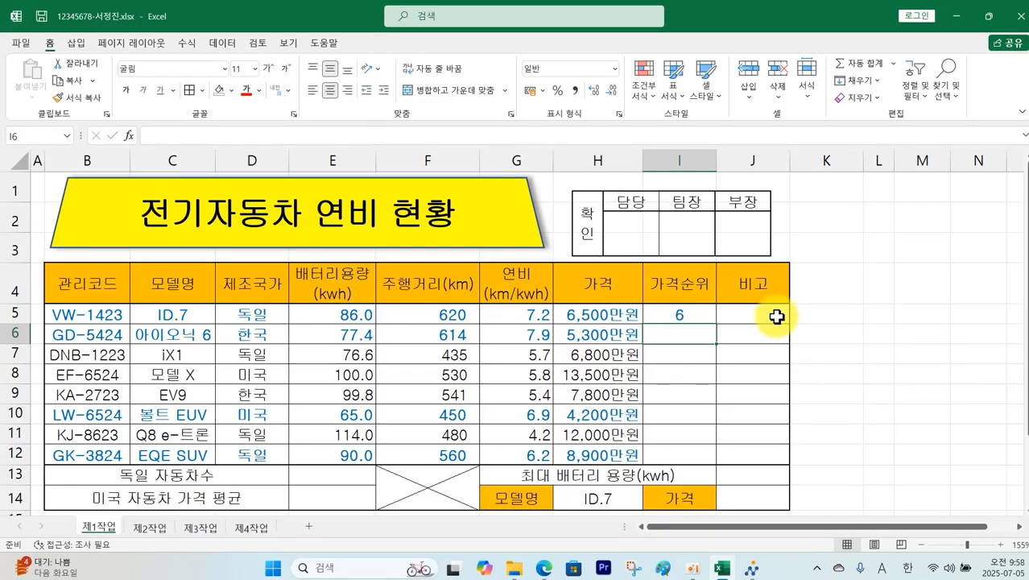
{"action": "left_click", "coordinate": [696, 316]}
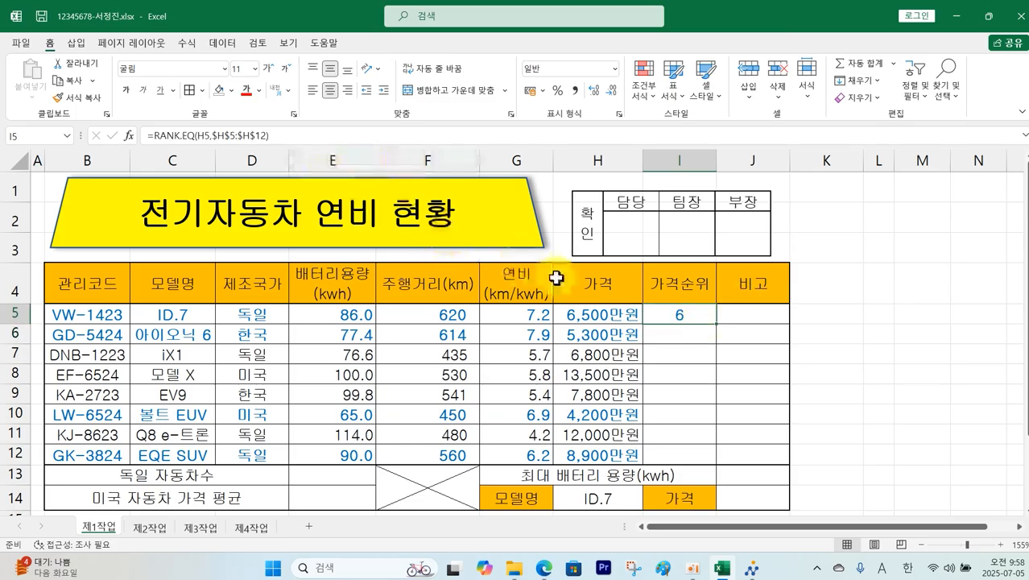
Step: Fill the plain RANK.EQ formula from I5 down to I12
{"action": "double_click", "coordinate": [670, 315]}
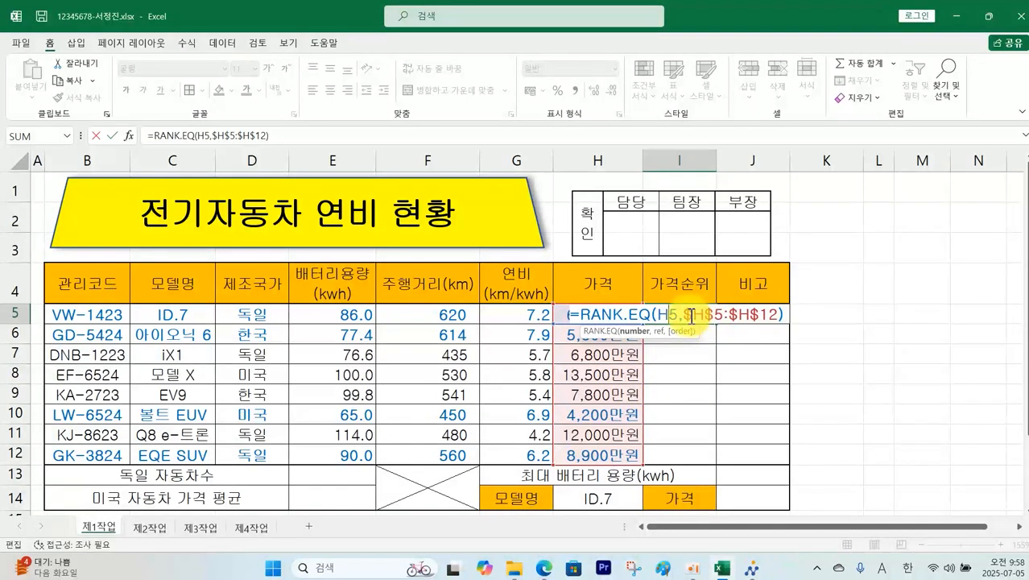
{"action": "left_click_drag", "start_coordinate": [685, 317], "coordinate": [771, 314]}
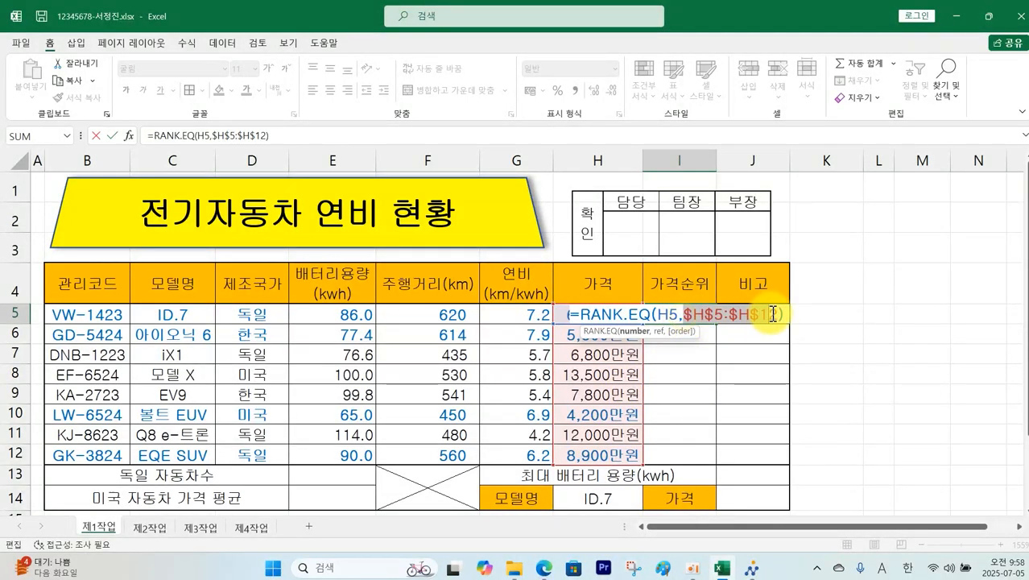
{"action": "key", "text": "ctrl+Return"}
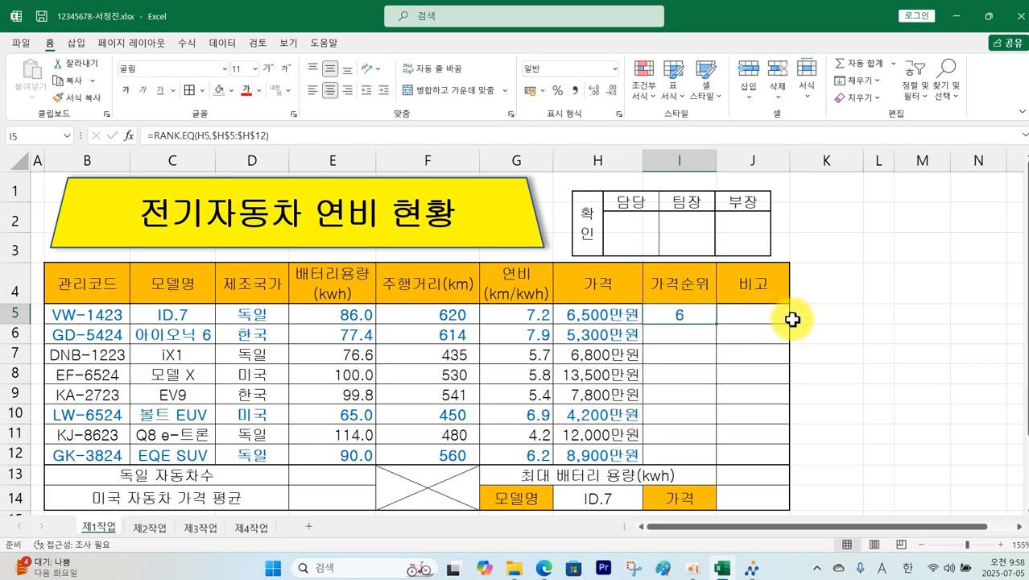
{"action": "left_click_drag", "start_coordinate": [718, 326], "coordinate": [700, 459]}
{"action": "left_click", "coordinate": [879, 374]}
{"action": "left_click", "coordinate": [699, 370]}
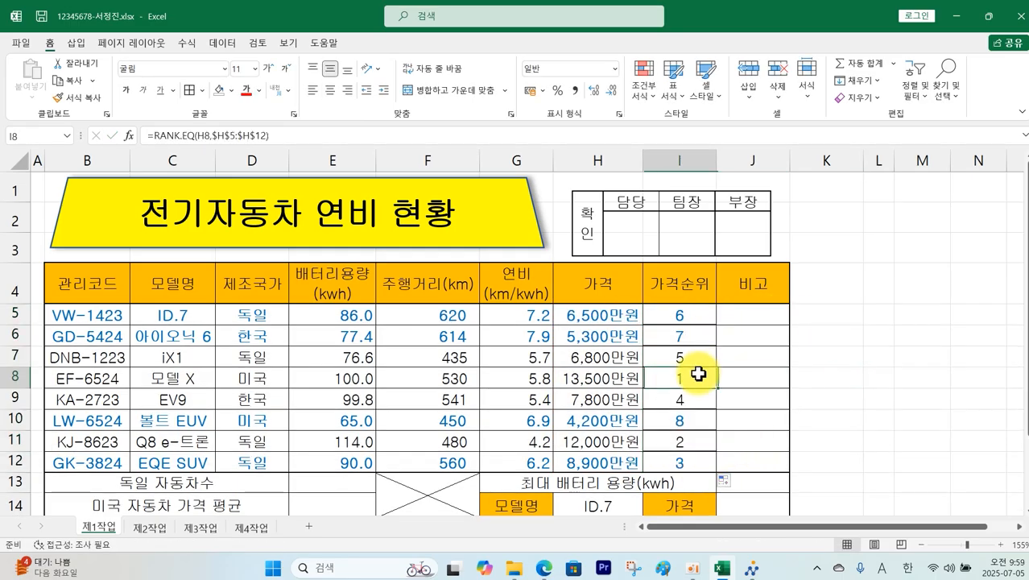
Step: Append &"위" to I5's rank formula and refill I5:I12, showing 6위, 7위, 5위, 1위, etc
{"action": "left_click", "coordinate": [685, 314]}
{"action": "double_click", "coordinate": [685, 314]}
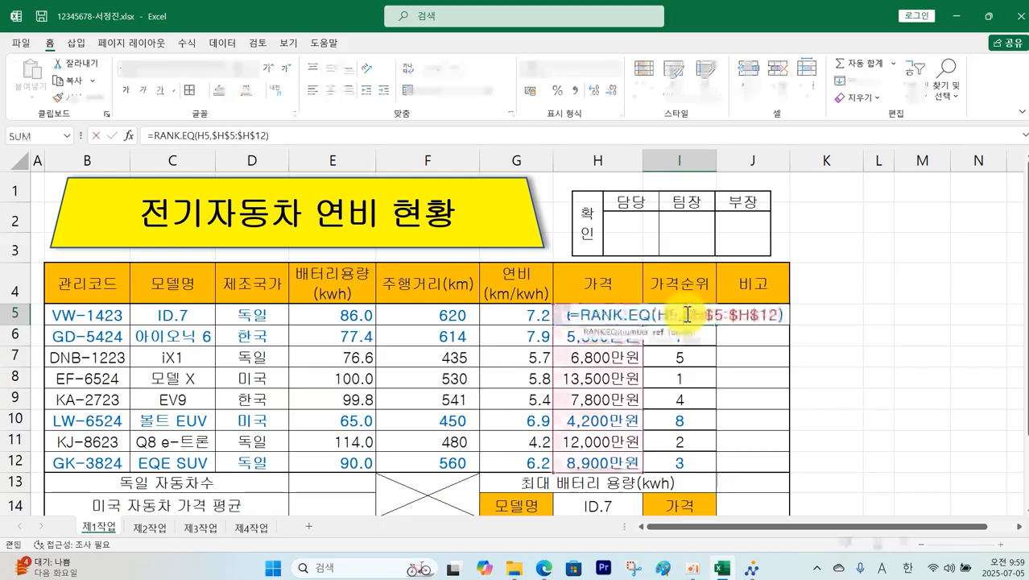
{"action": "left_click", "coordinate": [288, 135]}
{"action": "type", "text": "&\"위"}
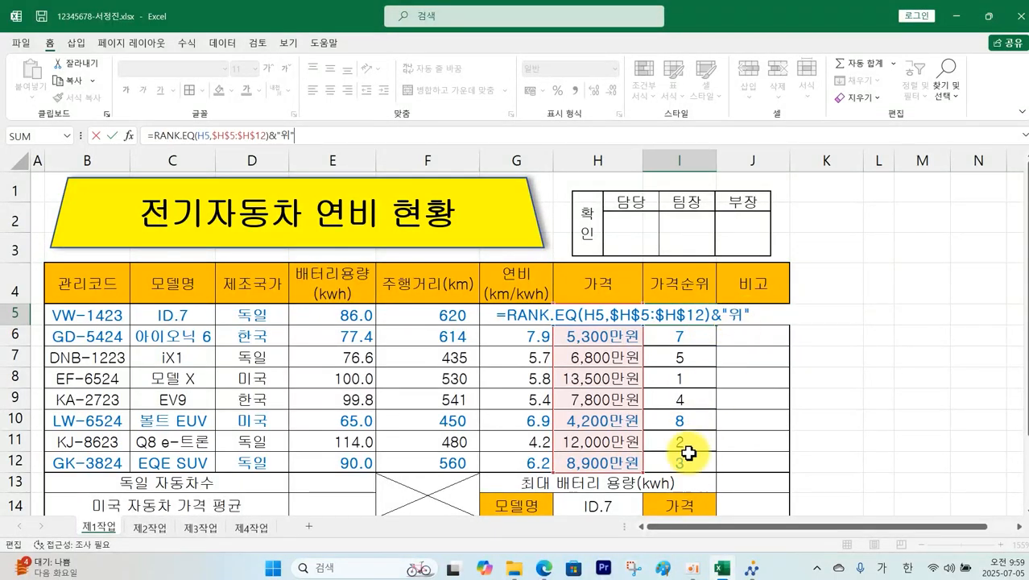
{"action": "key", "text": "Return"}
{"action": "left_click", "coordinate": [694, 316]}
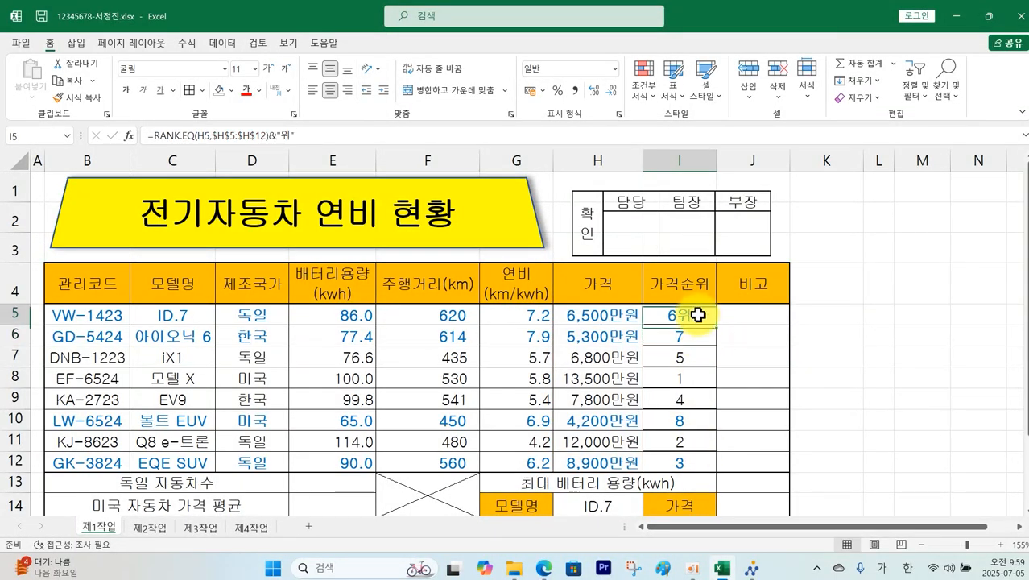
{"action": "left_click_drag", "start_coordinate": [715, 338], "coordinate": [715, 464]}
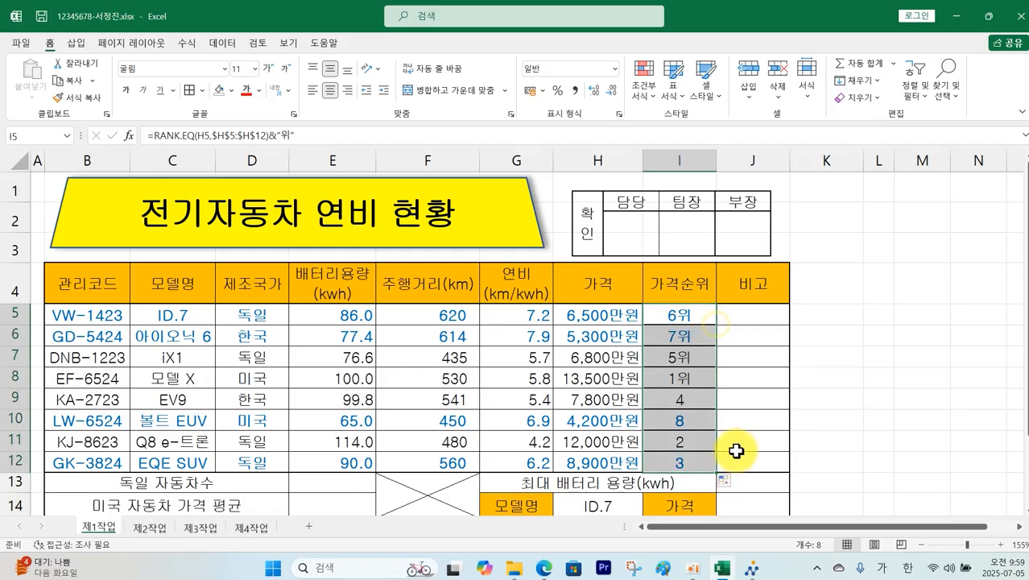
{"action": "left_click", "coordinate": [896, 390]}
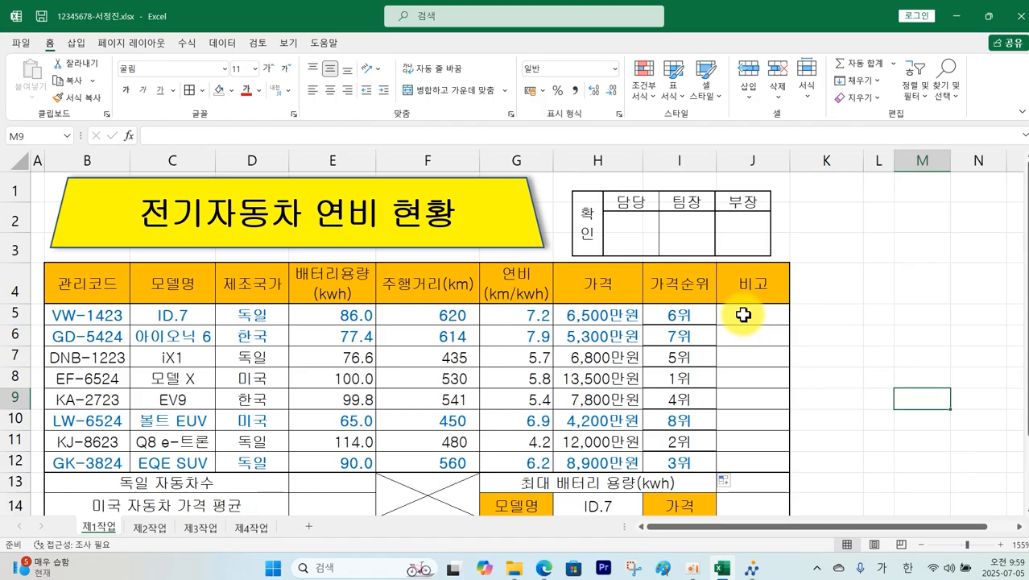
Step: Annotate the PDF's 비고 rule: show 2024년형 when 관리코드 ends in 24, using IF and RIGHT
{"action": "left_click", "coordinate": [721, 571]}
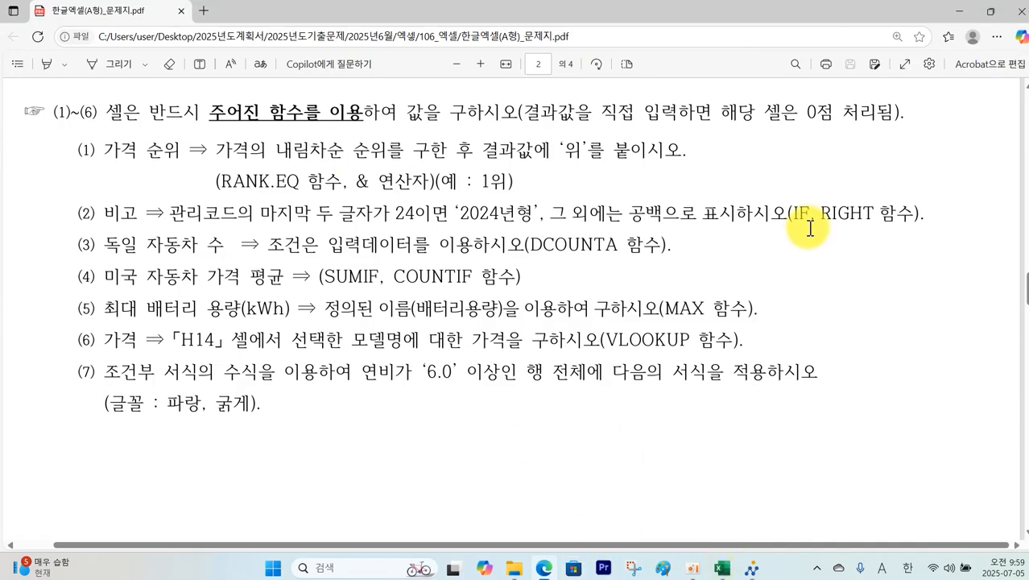
{"action": "mouse_move", "coordinate": [864, 219]}
{"action": "left_mouse_down"}
{"action": "mouse_move", "coordinate": [805, 222]}
{"action": "mouse_move", "coordinate": [858, 248]}
{"action": "mouse_move", "coordinate": [846, 258]}
{"action": "mouse_move", "coordinate": [847, 223]}
{"action": "mouse_move", "coordinate": [851, 284]}
{"action": "left_mouse_up"}
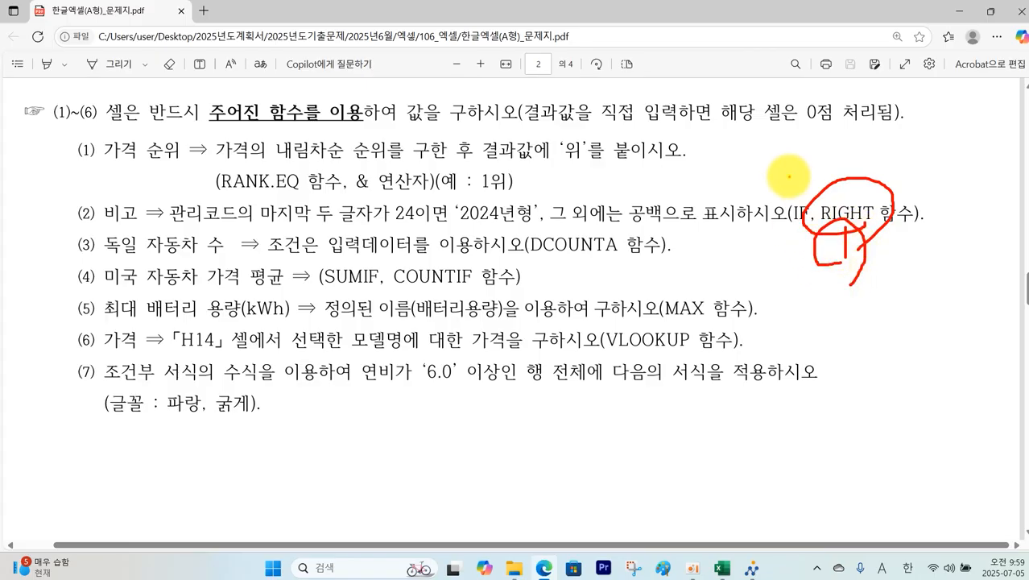
{"action": "mouse_move", "coordinate": [791, 177]}
{"action": "left_mouse_down"}
{"action": "mouse_move", "coordinate": [806, 191]}
{"action": "mouse_move", "coordinate": [769, 170]}
{"action": "mouse_move", "coordinate": [809, 200]}
{"action": "left_mouse_up"}
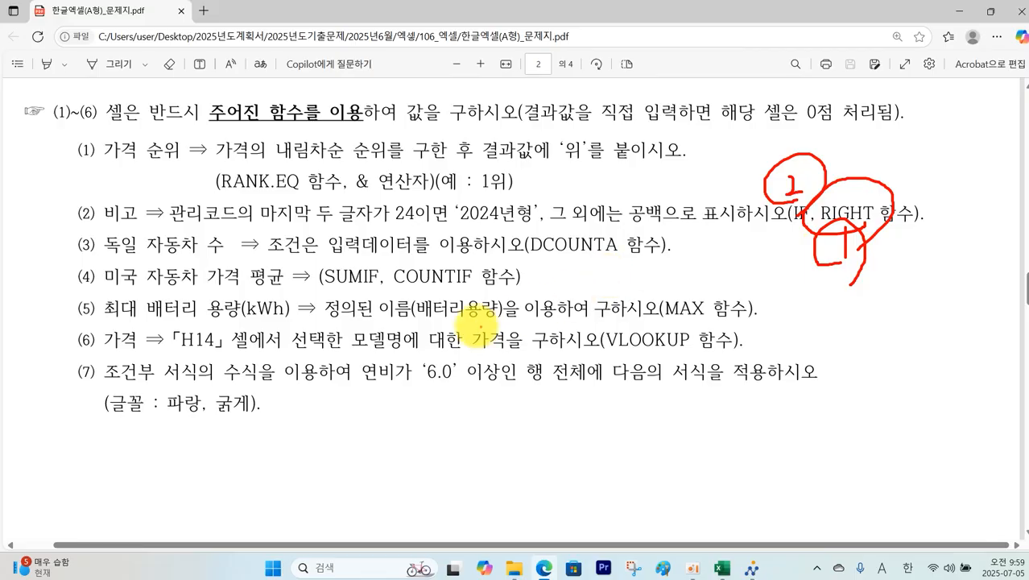
{"action": "mouse_move", "coordinate": [341, 282]}
{"action": "left_mouse_down"}
{"action": "mouse_move", "coordinate": [368, 268]}
{"action": "mouse_move", "coordinate": [444, 263]}
{"action": "left_mouse_up"}
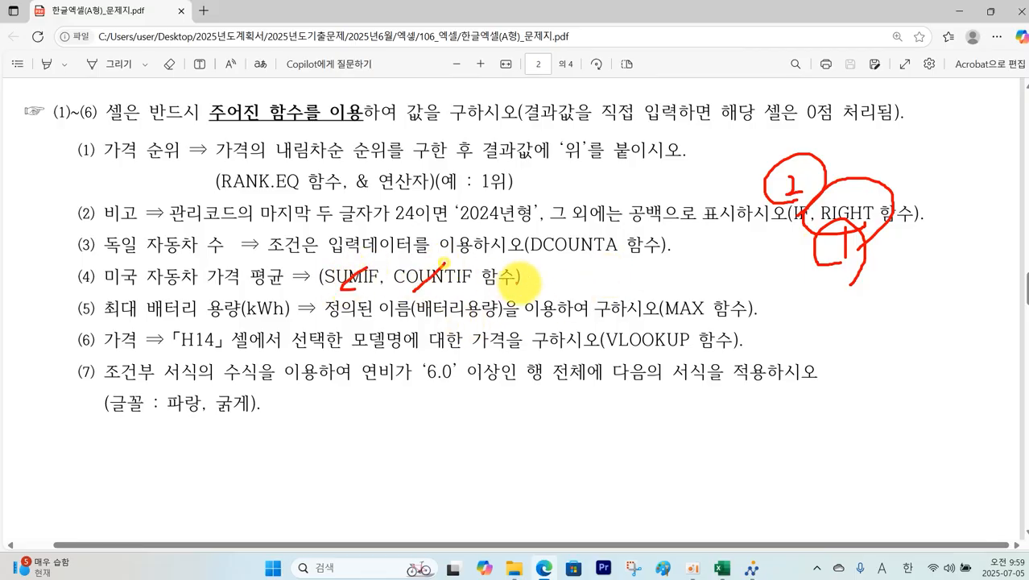
{"action": "key", "text": "Escape"}
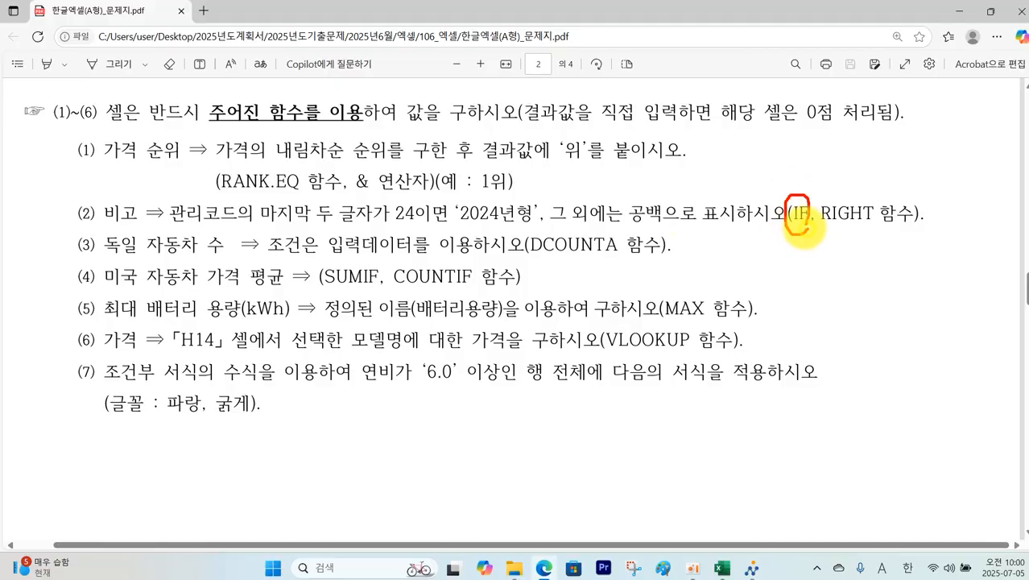
Step: Fill J5:J12 with =RIGHT(B5,2), then begin wrapping J5's formula in IF(
{"action": "left_click", "coordinate": [722, 568]}
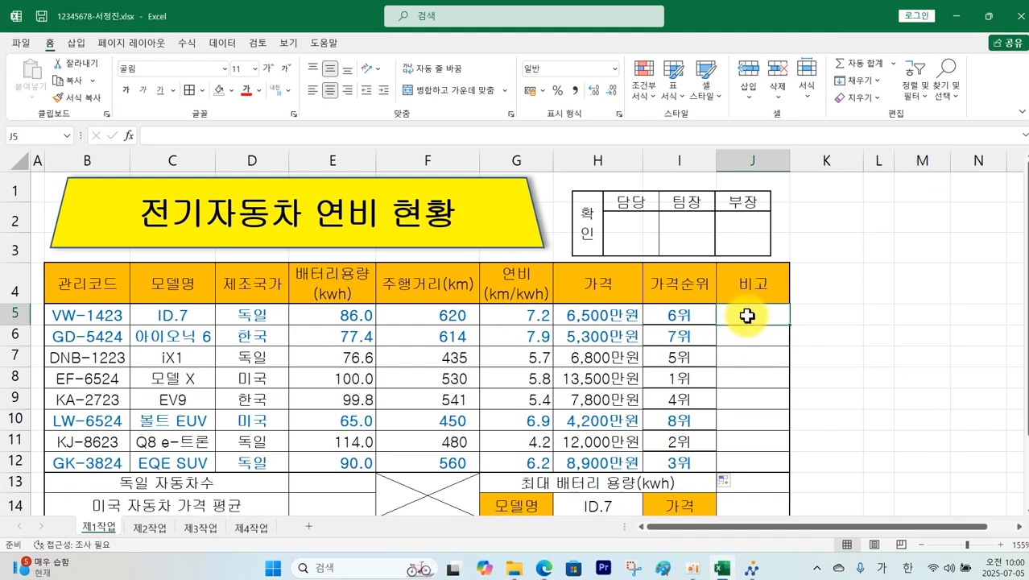
{"action": "type", "text": "=R"}
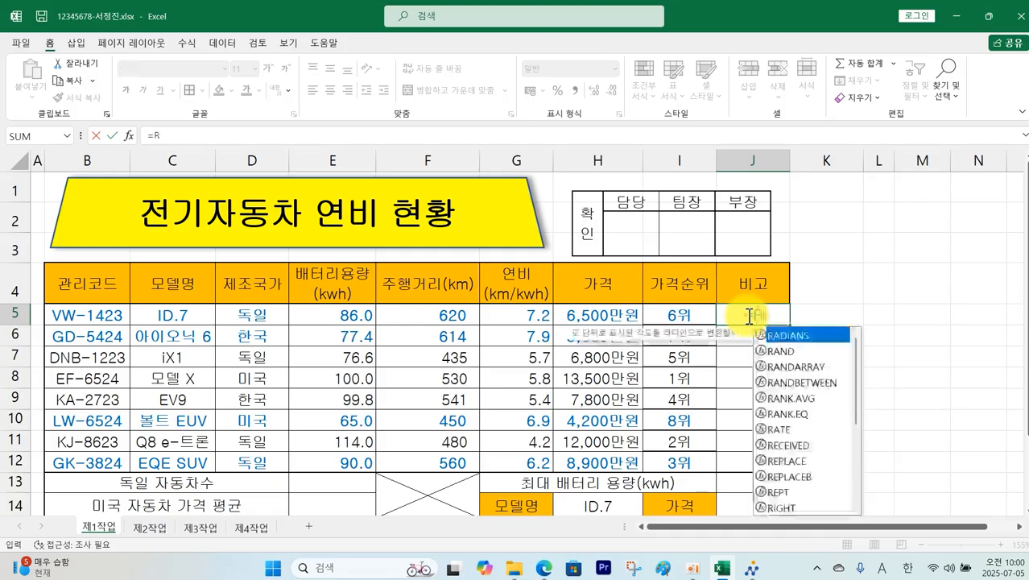
{"action": "type", "text": "IGH"}
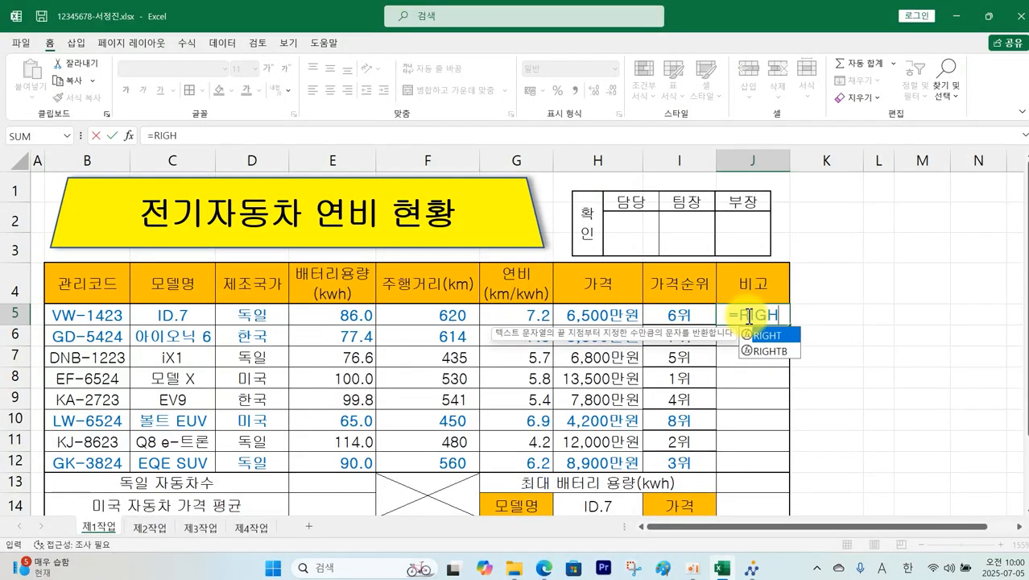
{"action": "double_click", "coordinate": [775, 335]}
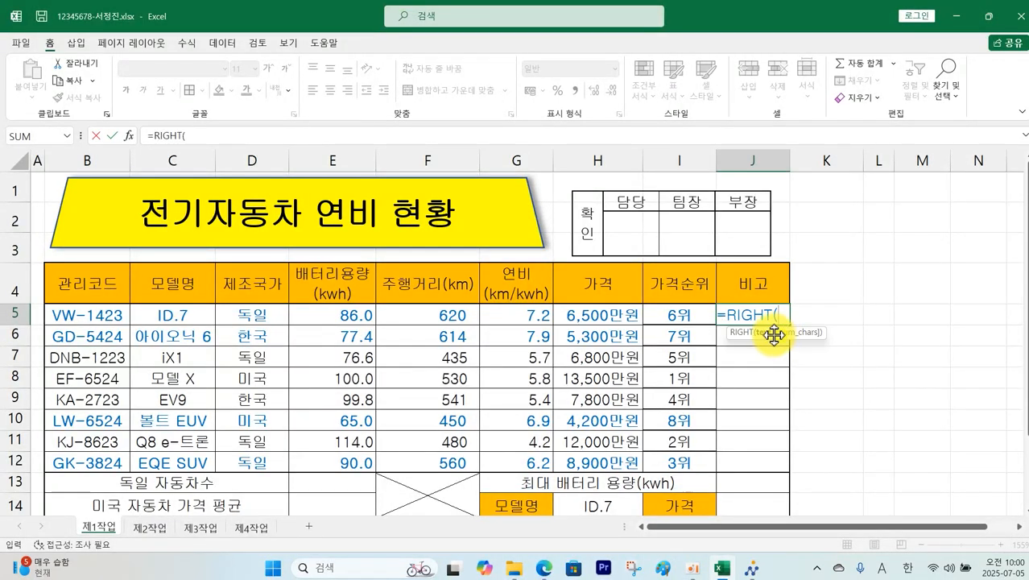
{"action": "left_click", "coordinate": [117, 315]}
{"action": "type", "text": ",2"}
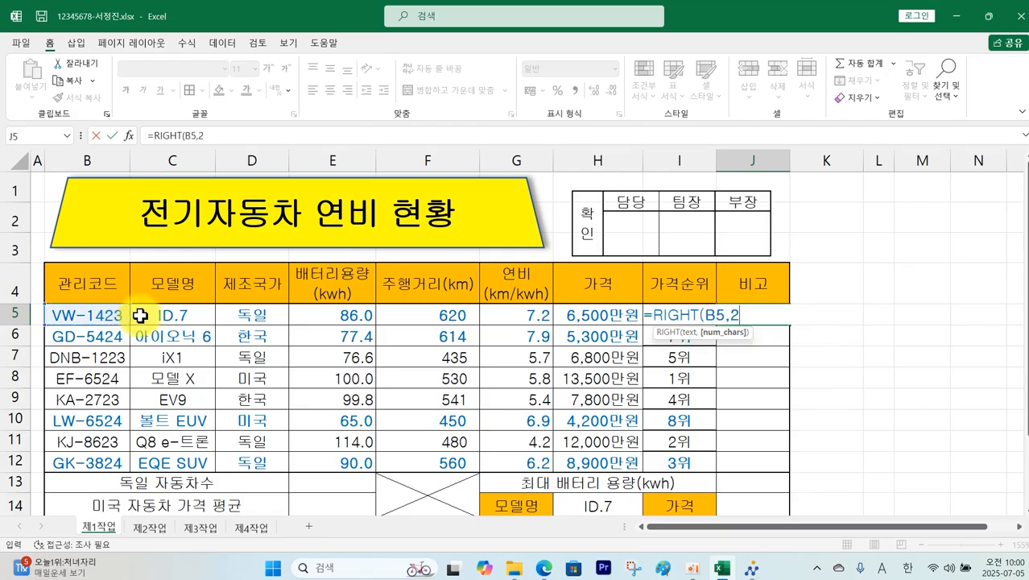
{"action": "key", "text": "Return"}
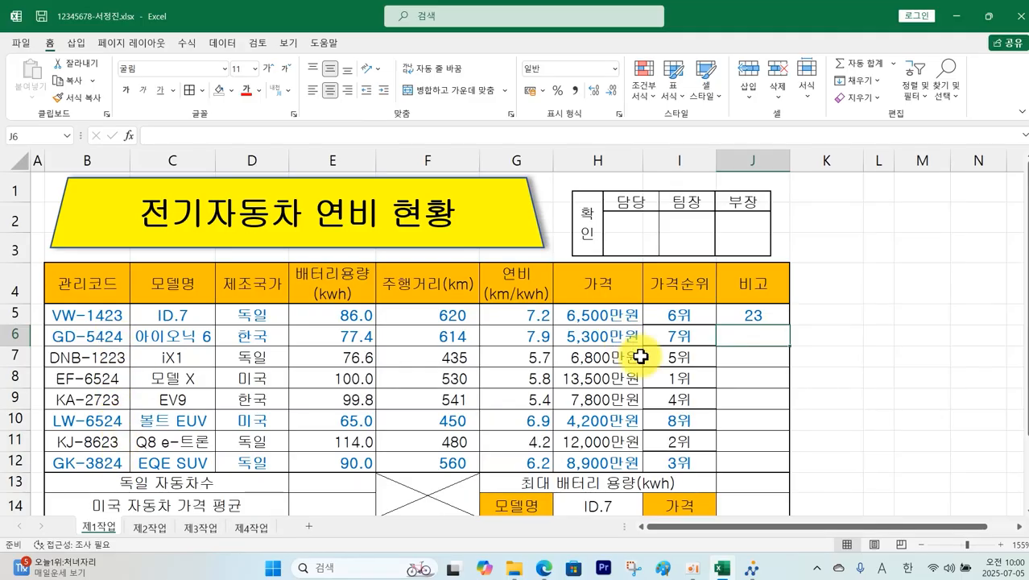
{"action": "left_click", "coordinate": [742, 320]}
{"action": "left_click_drag", "start_coordinate": [791, 325], "coordinate": [771, 464]}
{"action": "left_click", "coordinate": [761, 308]}
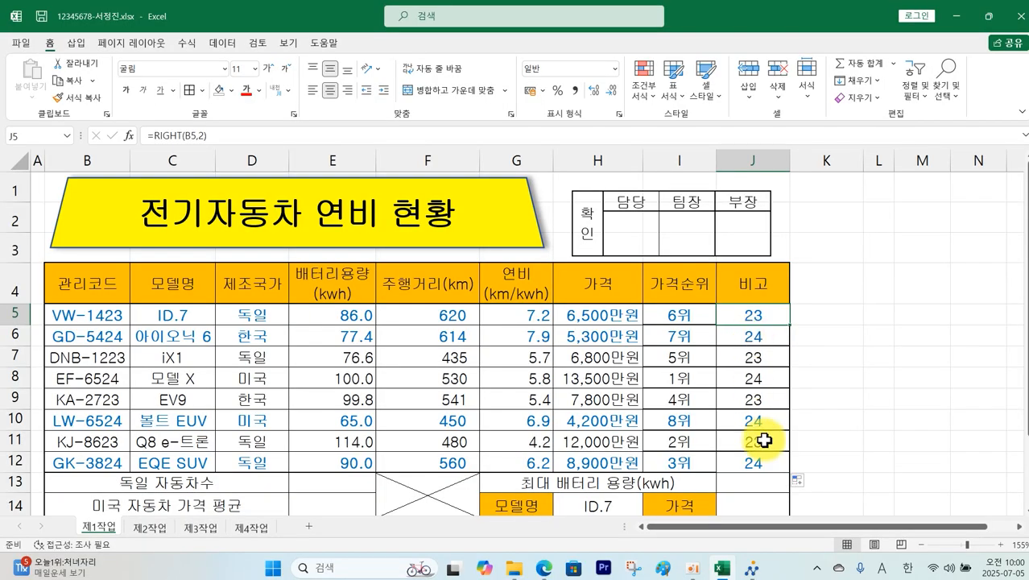
{"action": "double_click", "coordinate": [756, 314]}
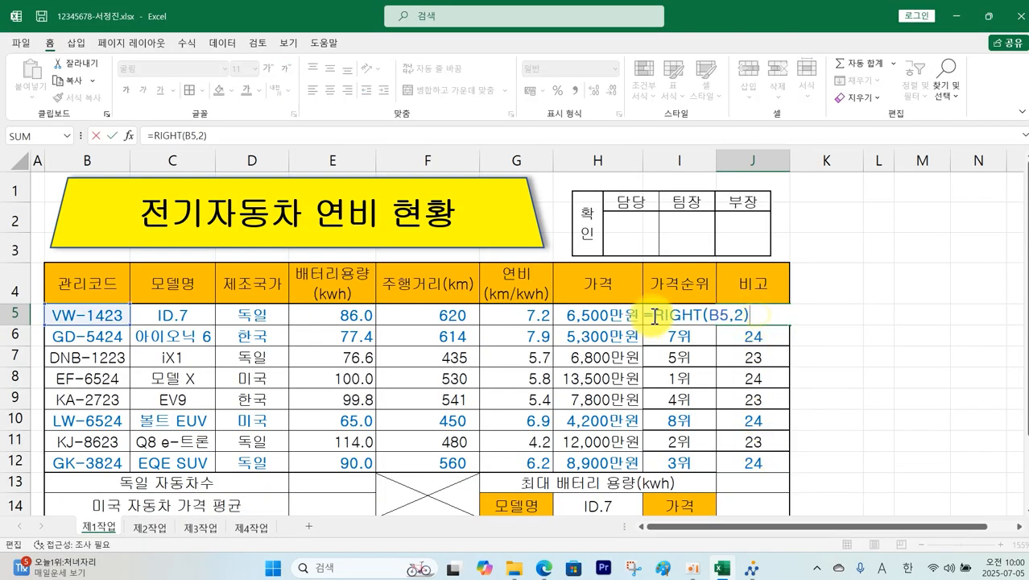
{"action": "type", "text": "IF("}
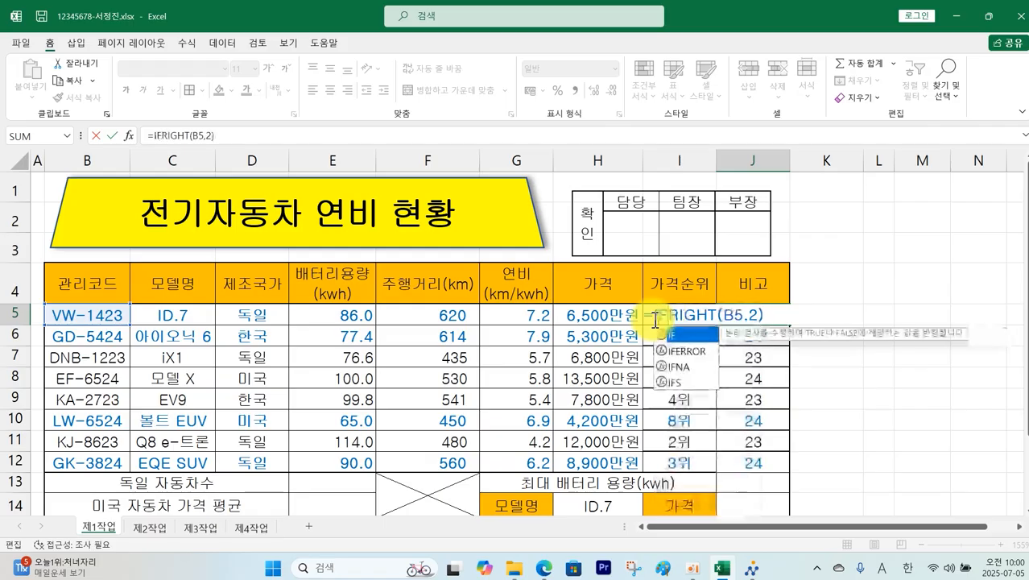
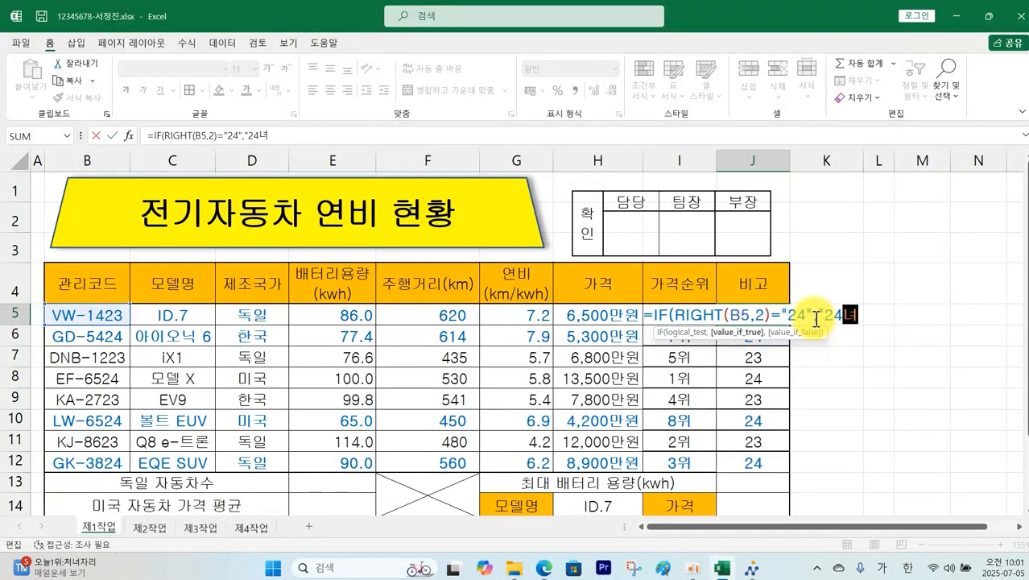
Step: Complete =IF(RIGHT(B5,2)="24","24년형","") in J5, fill it down to J12, then select B5:J12
{"action": "type", "text": "년혀"}
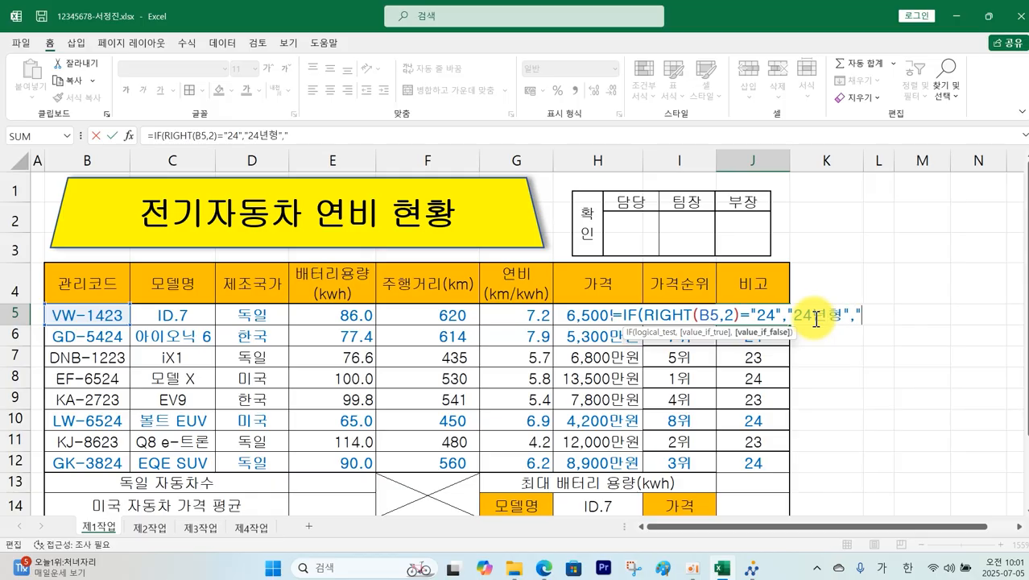
{"action": "type", "text": "\",\"\")"}
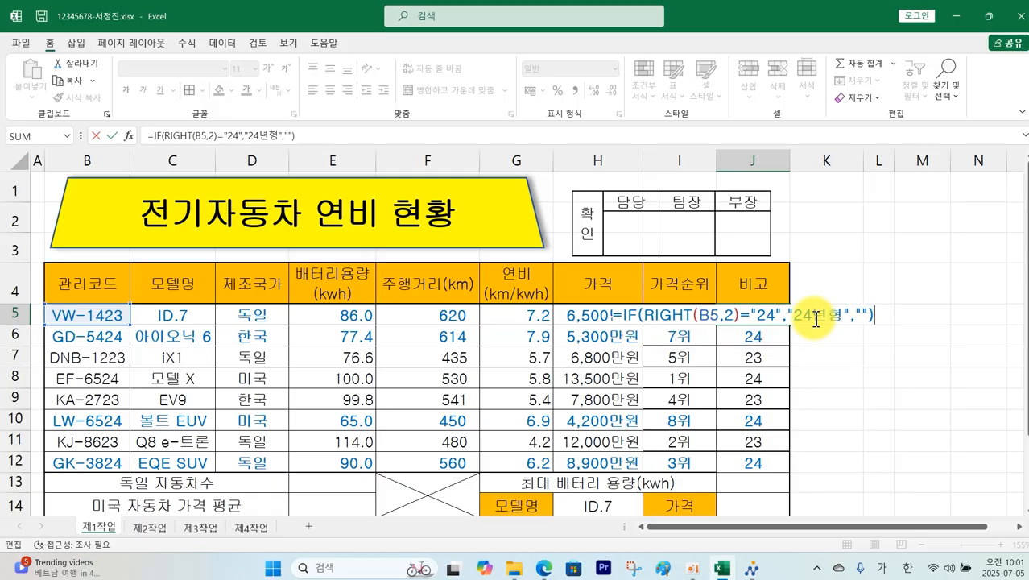
{"action": "key", "text": "Return"}
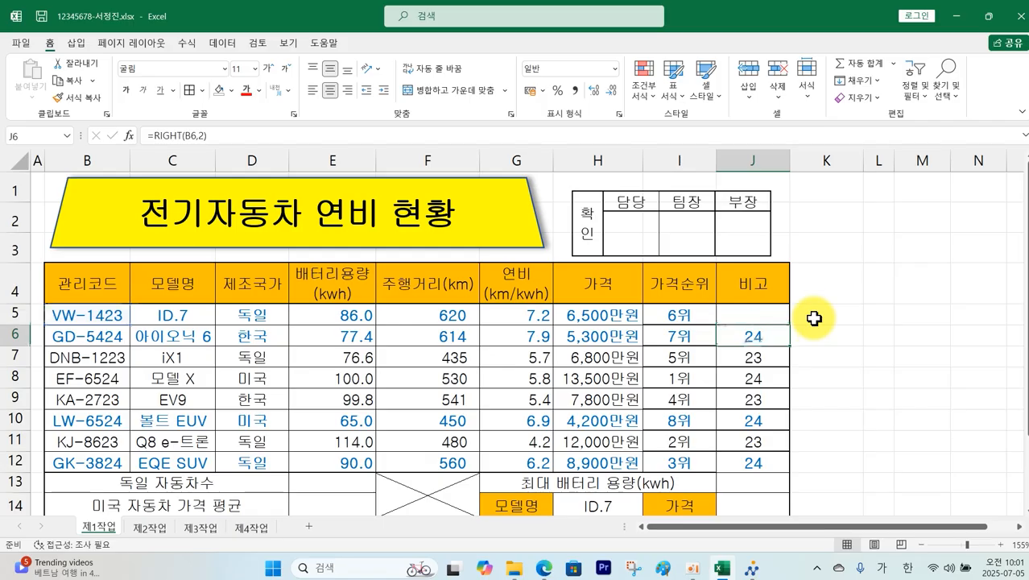
{"action": "left_click", "coordinate": [737, 313]}
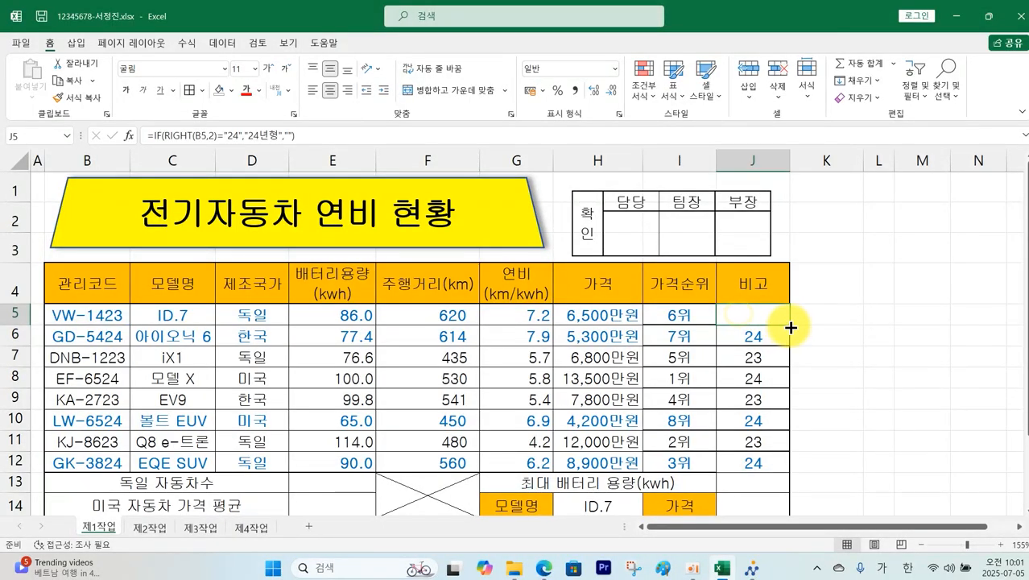
{"action": "left_click_drag", "start_coordinate": [791, 327], "coordinate": [776, 475]}
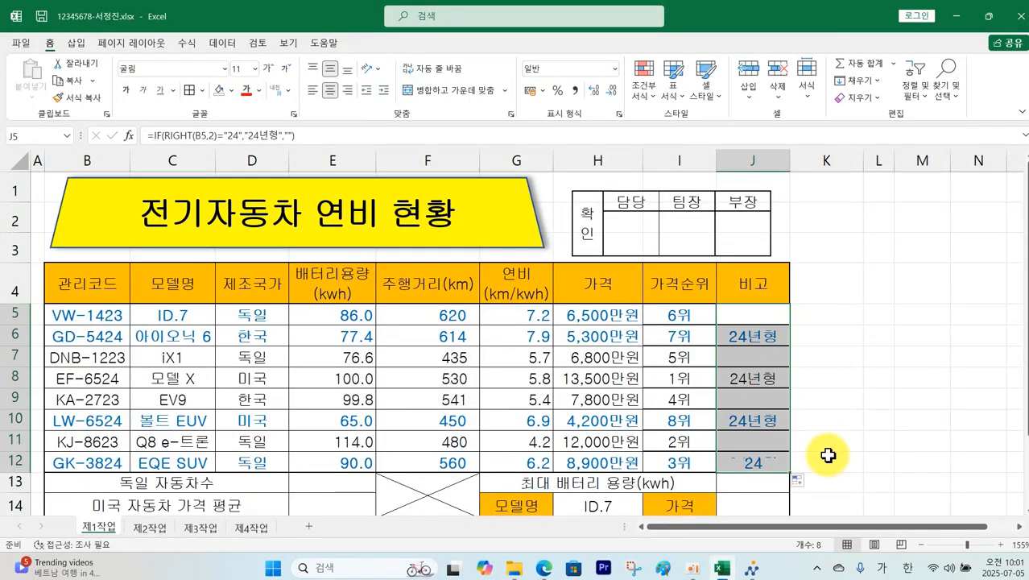
{"action": "left_click", "coordinate": [872, 435]}
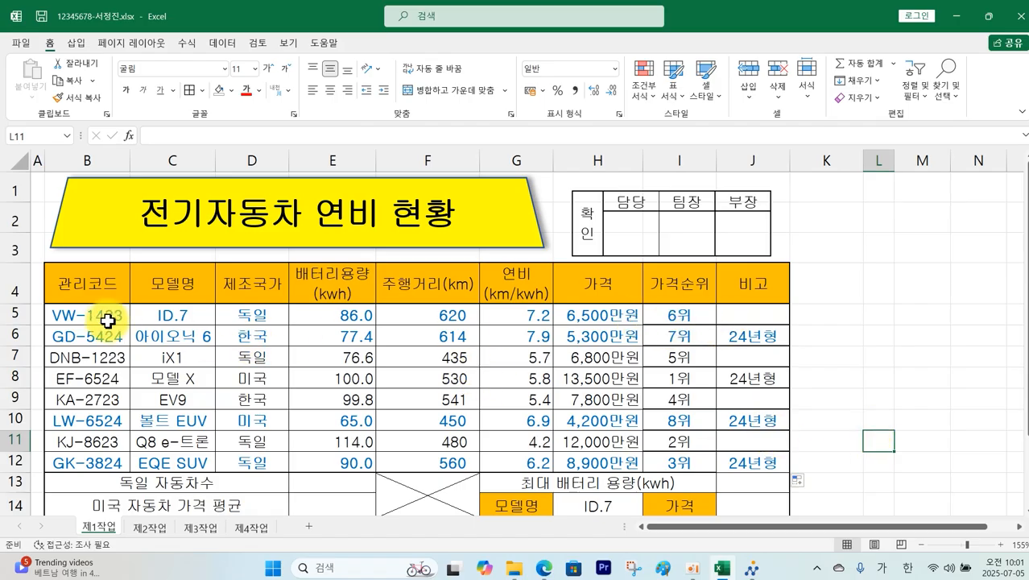
{"action": "left_click_drag", "start_coordinate": [107, 315], "coordinate": [734, 455]}
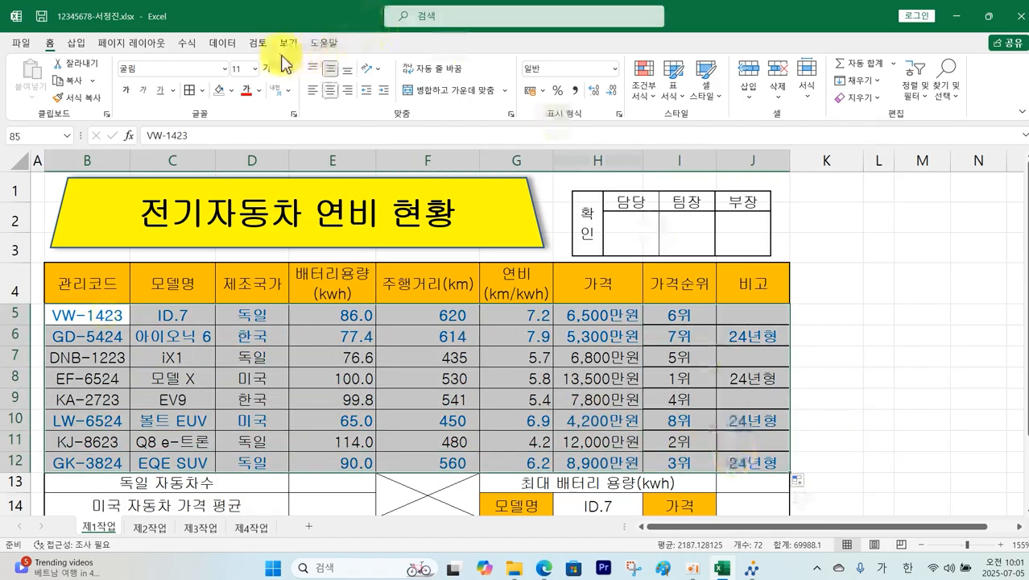
Step: Apply All Borders and then Thick Outside Borders to B5:J12
{"action": "left_click", "coordinate": [205, 91]}
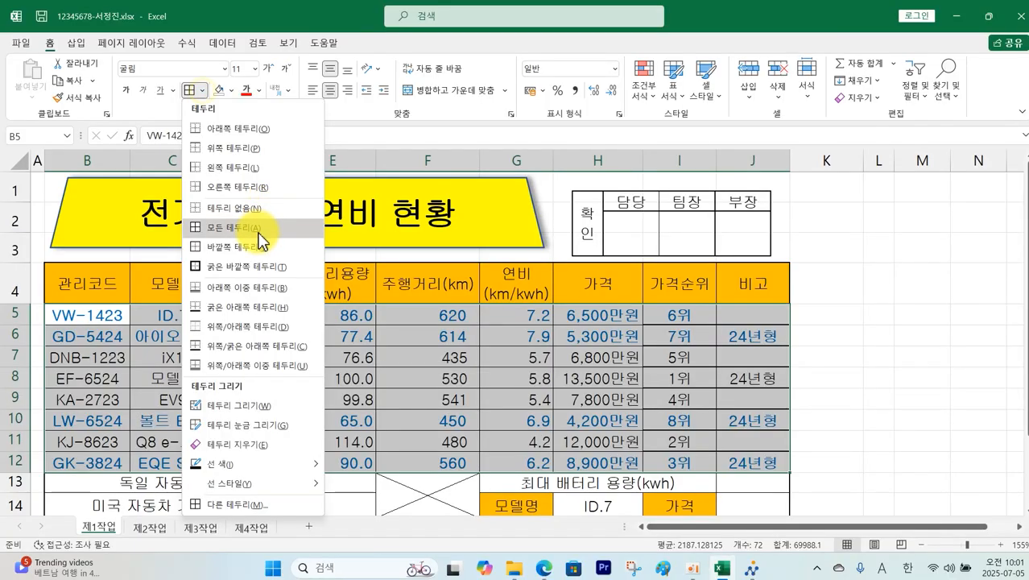
{"action": "left_click", "coordinate": [258, 227]}
{"action": "left_click", "coordinate": [202, 92]}
{"action": "left_click", "coordinate": [246, 266]}
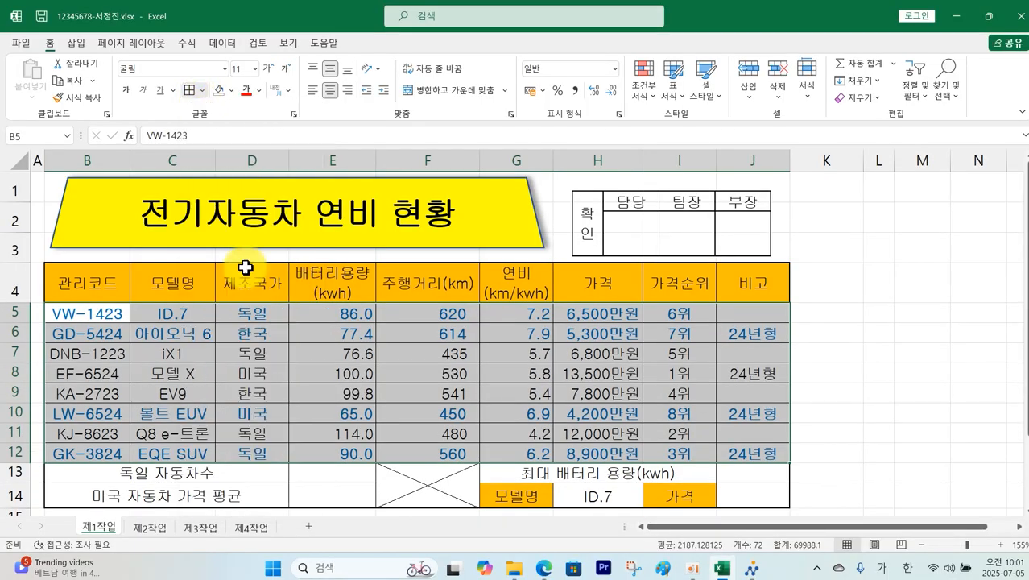
{"action": "left_click", "coordinate": [844, 309]}
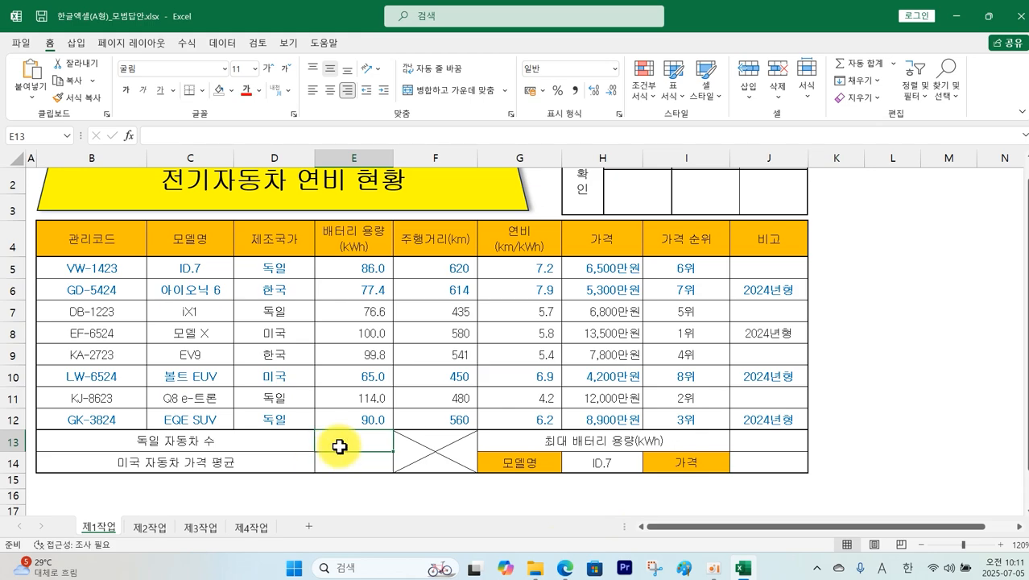
{"action": "left_click", "coordinate": [567, 568]}
{"action": "scroll", "coordinate": [368, 288], "scroll_direction": "up", "scroll_amount": 1}
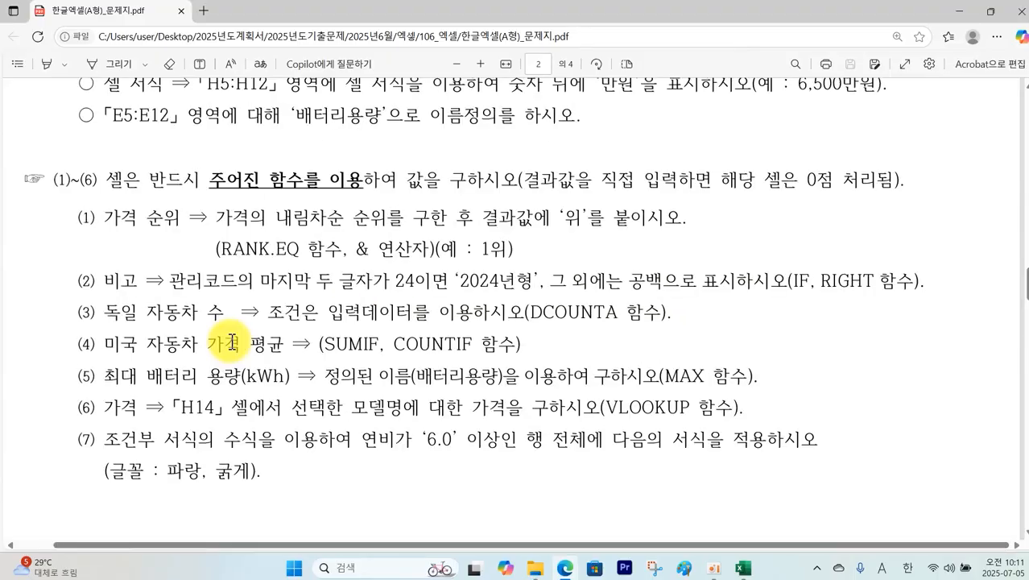
{"action": "mouse_move", "coordinate": [153, 321]}
{"action": "left_mouse_down"}
{"action": "mouse_move", "coordinate": [89, 328]}
{"action": "mouse_move", "coordinate": [130, 291]}
{"action": "left_mouse_up"}
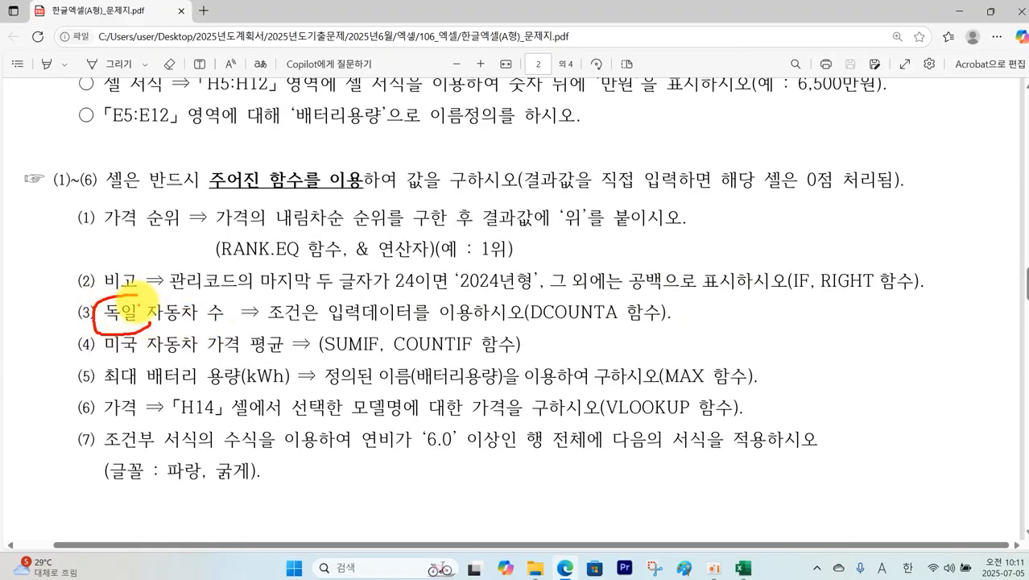
{"action": "left_click_drag", "start_coordinate": [130, 292], "coordinate": [139, 332]}
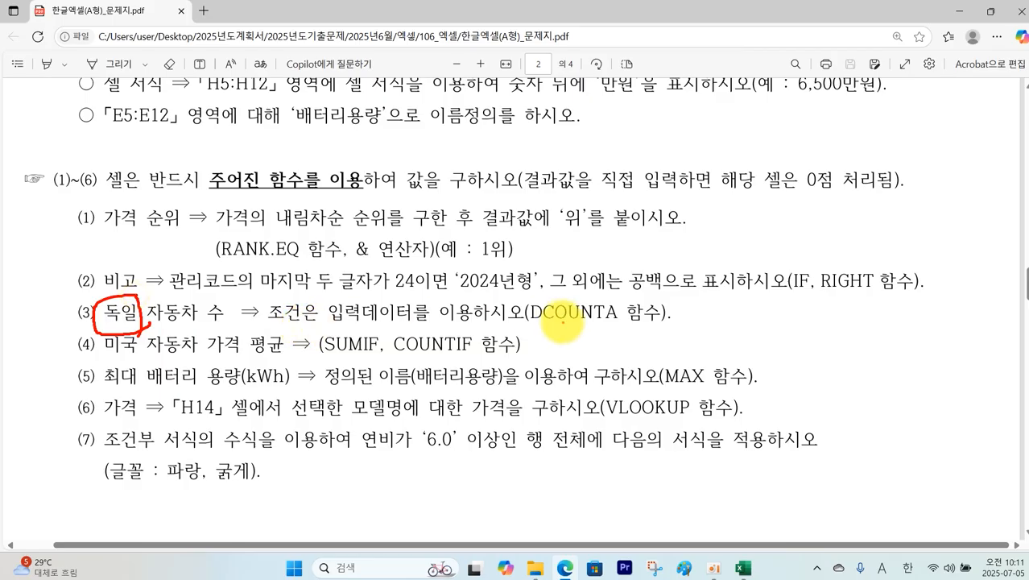
{"action": "left_click_drag", "start_coordinate": [531, 321], "coordinate": [644, 320]}
{"action": "mouse_move", "coordinate": [535, 326]}
{"action": "left_mouse_down"}
{"action": "mouse_move", "coordinate": [528, 295]}
{"action": "mouse_move", "coordinate": [538, 332]}
{"action": "left_mouse_up"}
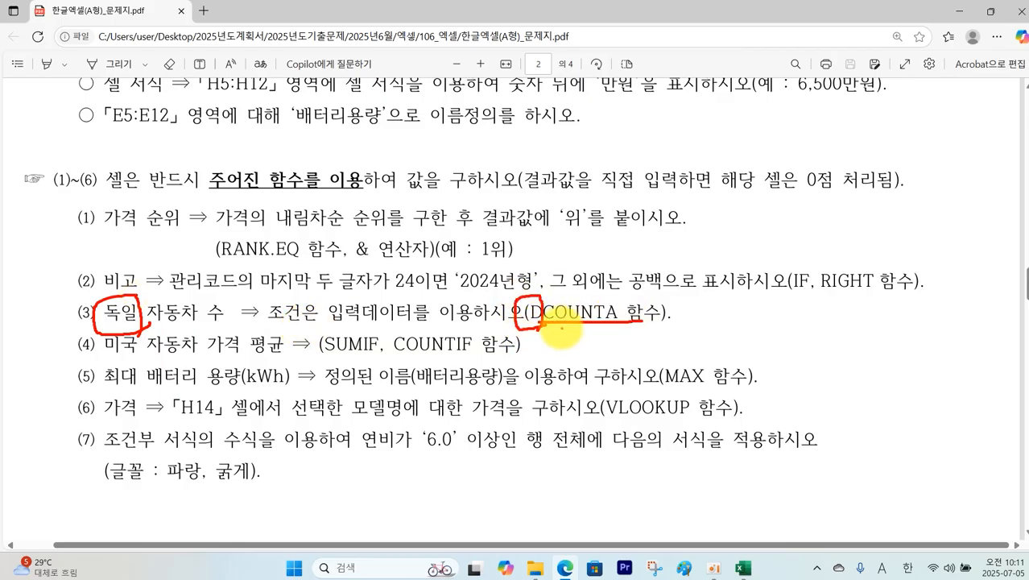
{"action": "key", "text": "Escape"}
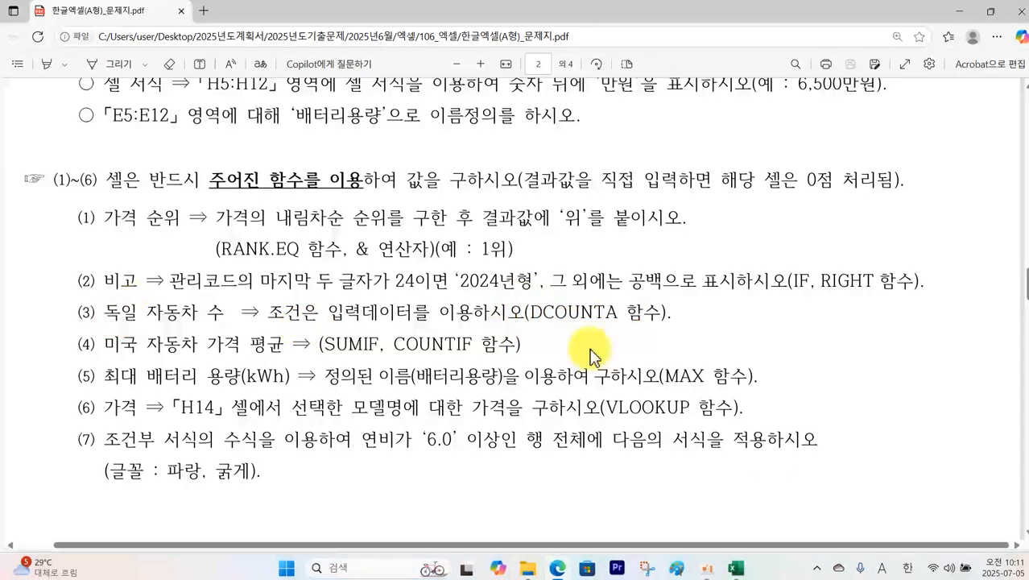
{"action": "left_click", "coordinate": [747, 567]}
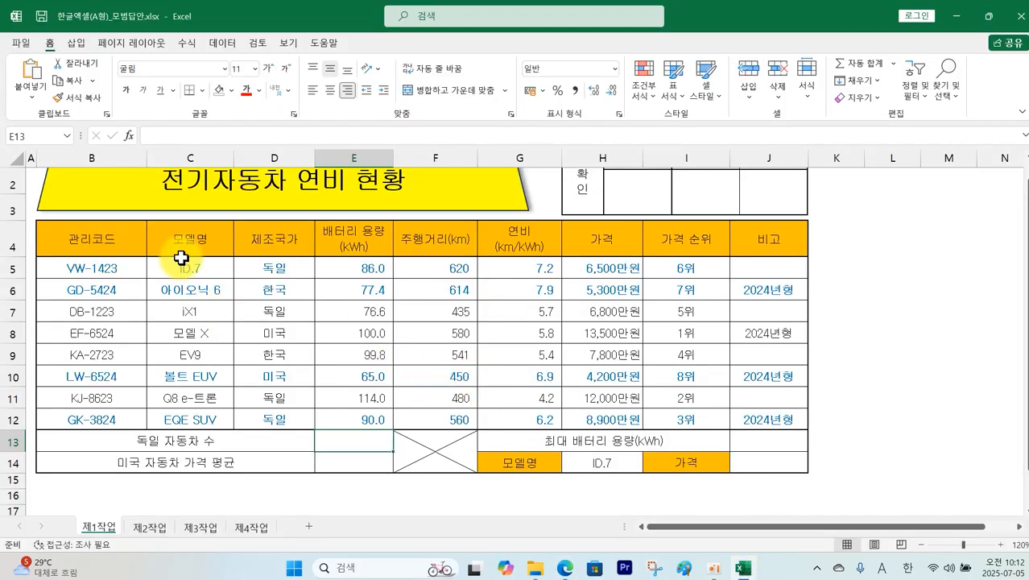
Step: Highlight the 제조국가 criteria cells D4:D5 in red and mark out the B4:H12 database range
{"action": "left_click", "coordinate": [339, 436]}
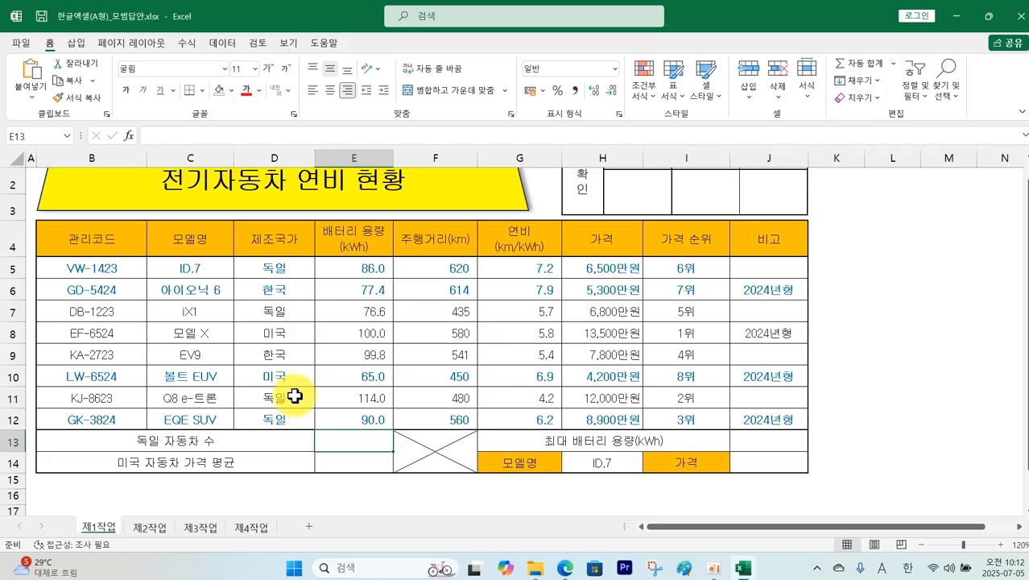
{"action": "left_click_drag", "start_coordinate": [283, 239], "coordinate": [280, 264]}
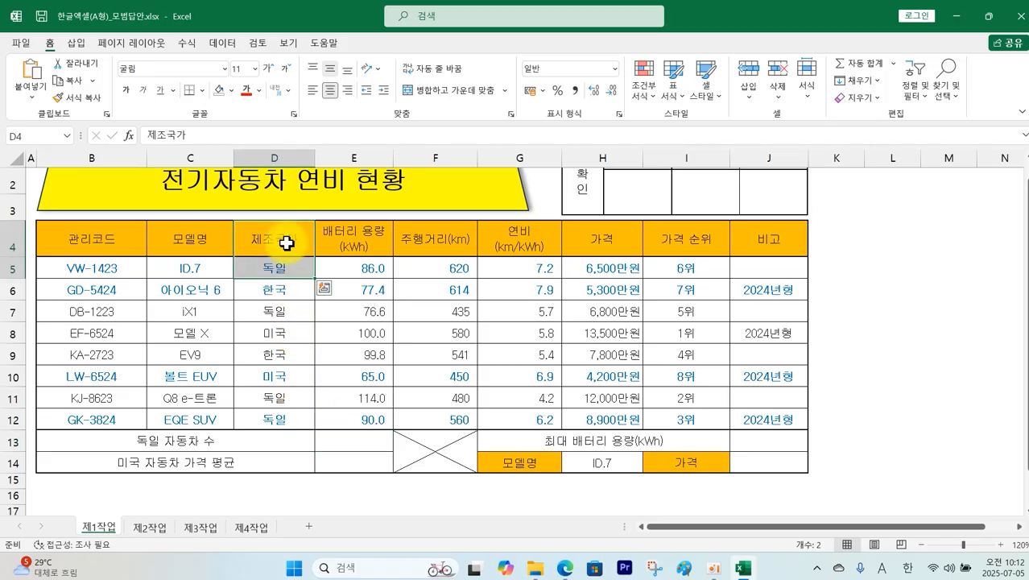
{"action": "left_click", "coordinate": [232, 91]}
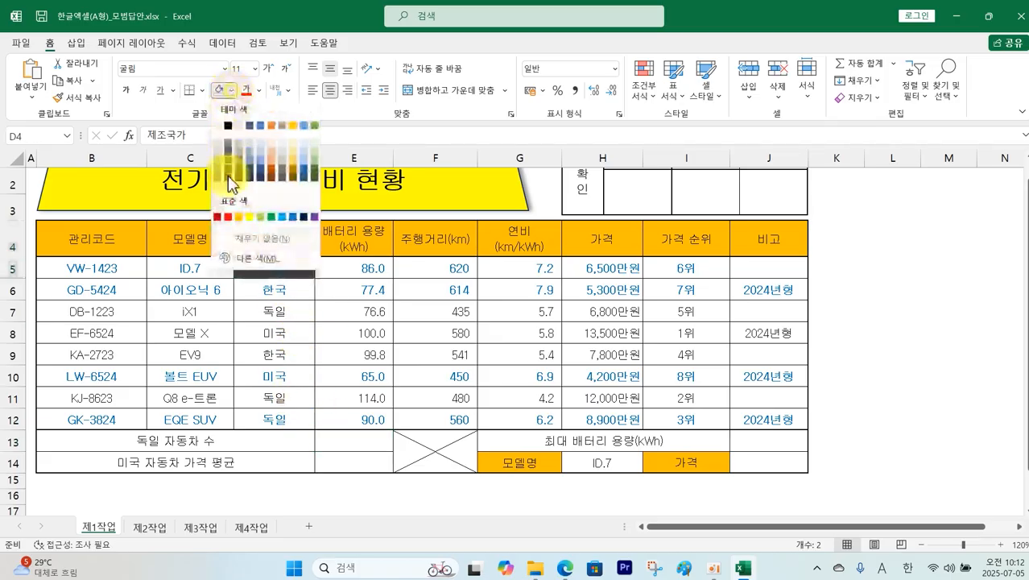
{"action": "left_click", "coordinate": [229, 206]}
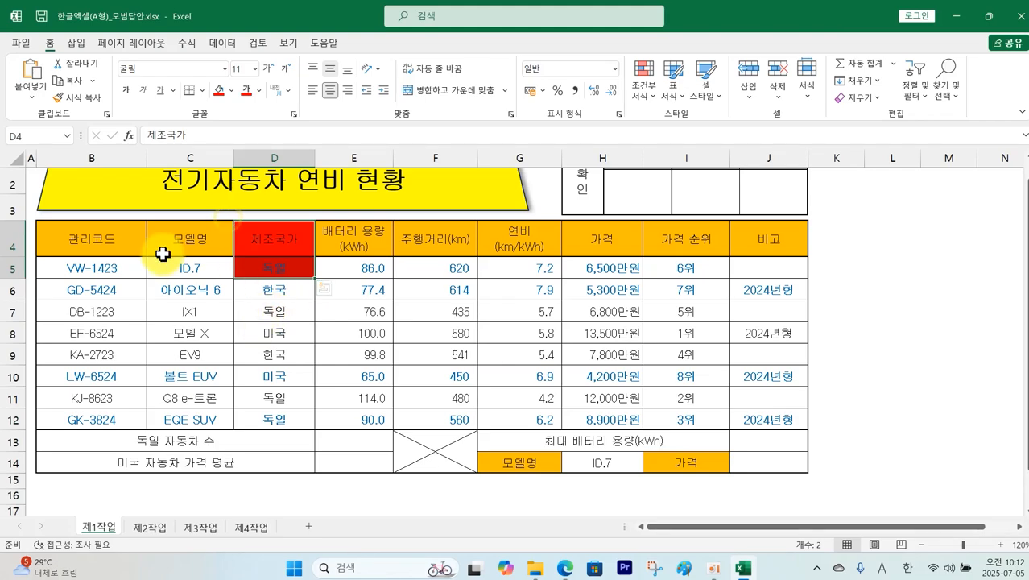
{"action": "left_click", "coordinate": [89, 241]}
{"action": "left_click_drag", "start_coordinate": [90, 240], "coordinate": [585, 412]}
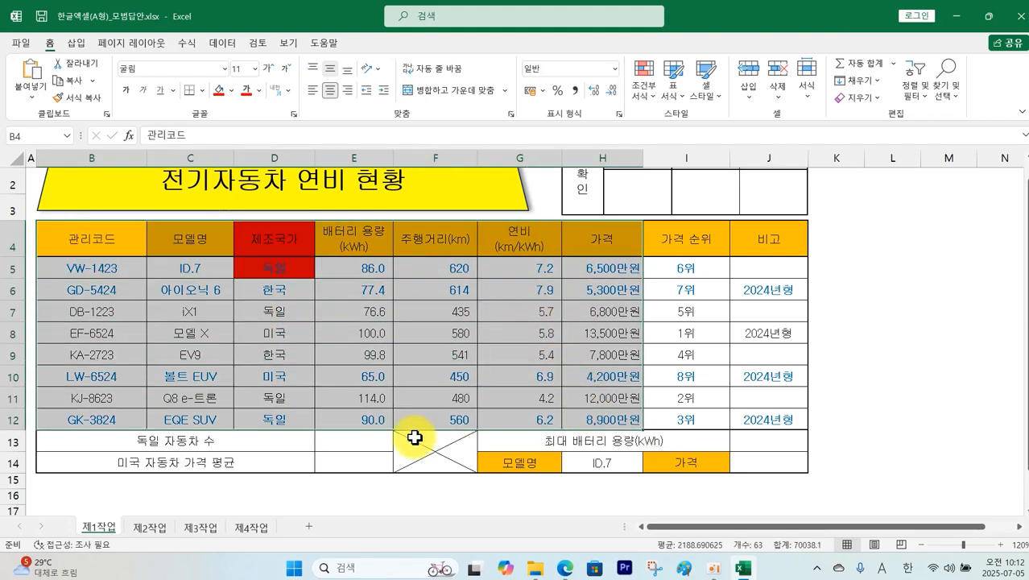
Step: Enter =DCOUNTA(B4:H12,3,D4:D5) in E13 to count German cars, giving 4
{"action": "left_click", "coordinate": [373, 441]}
{"action": "type", "text": "="}
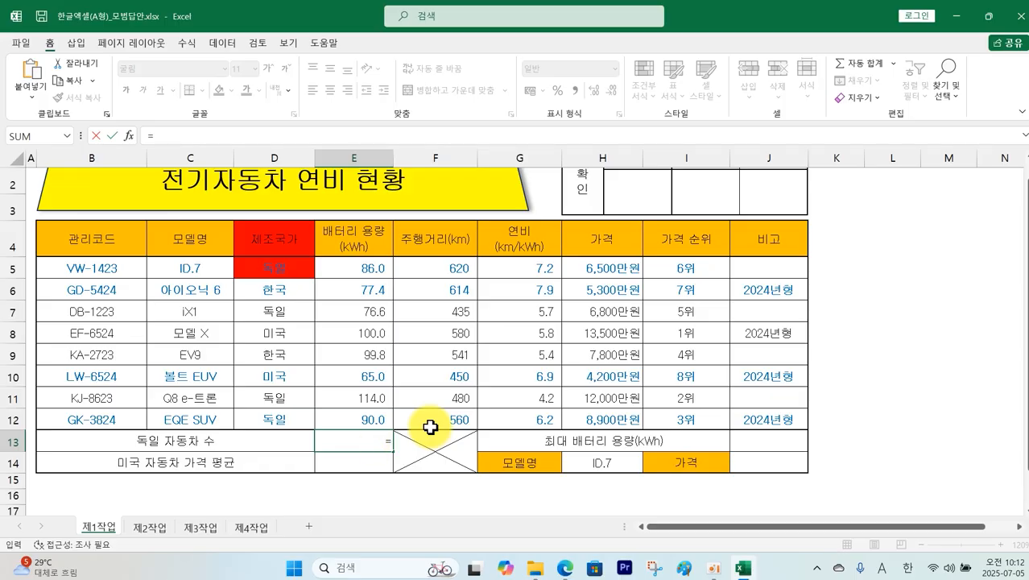
{"action": "type", "text": "DCA"}
{"action": "key", "text": "BackSpace"}
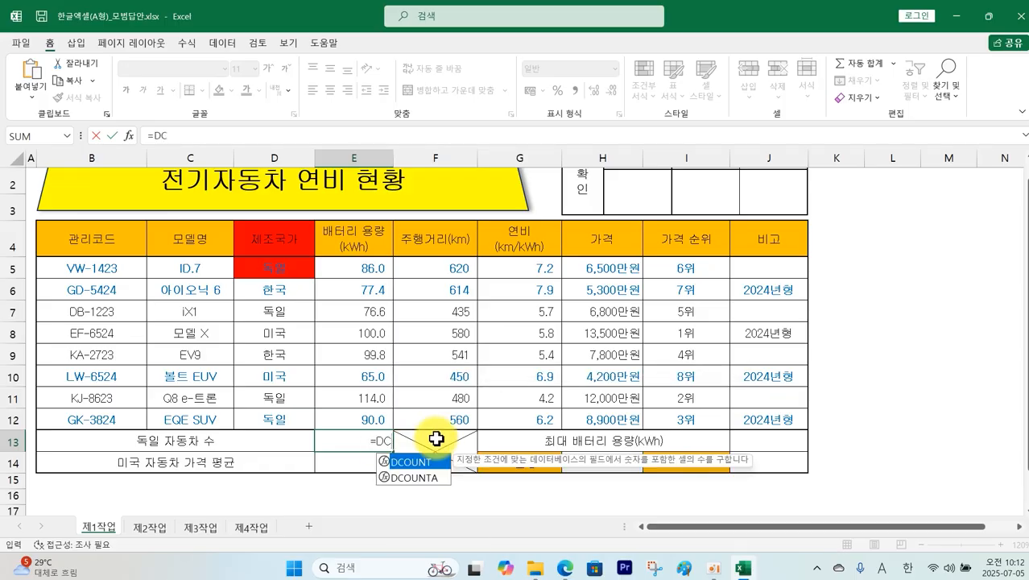
{"action": "double_click", "coordinate": [417, 477]}
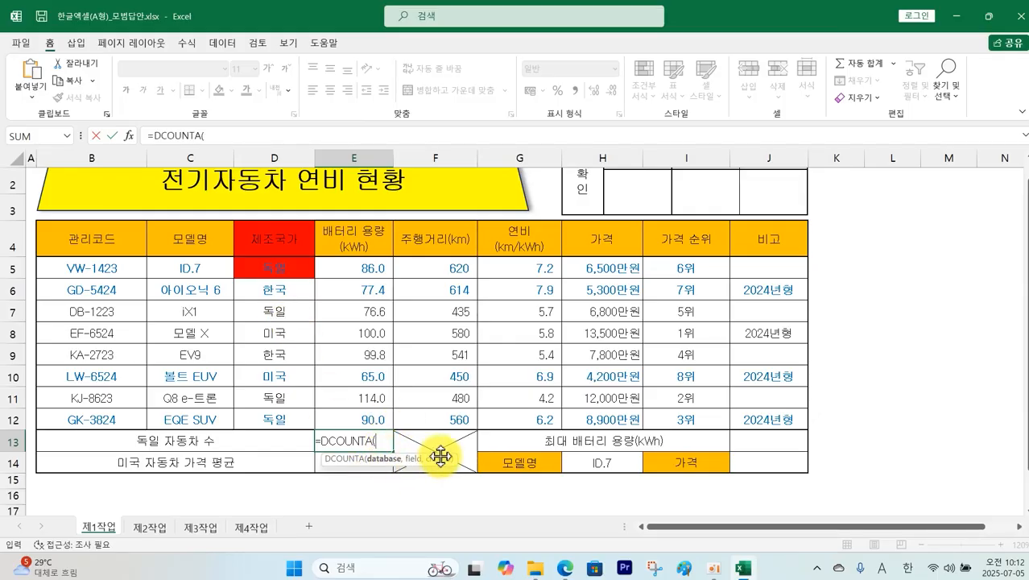
{"action": "left_click_drag", "start_coordinate": [102, 245], "coordinate": [568, 411]}
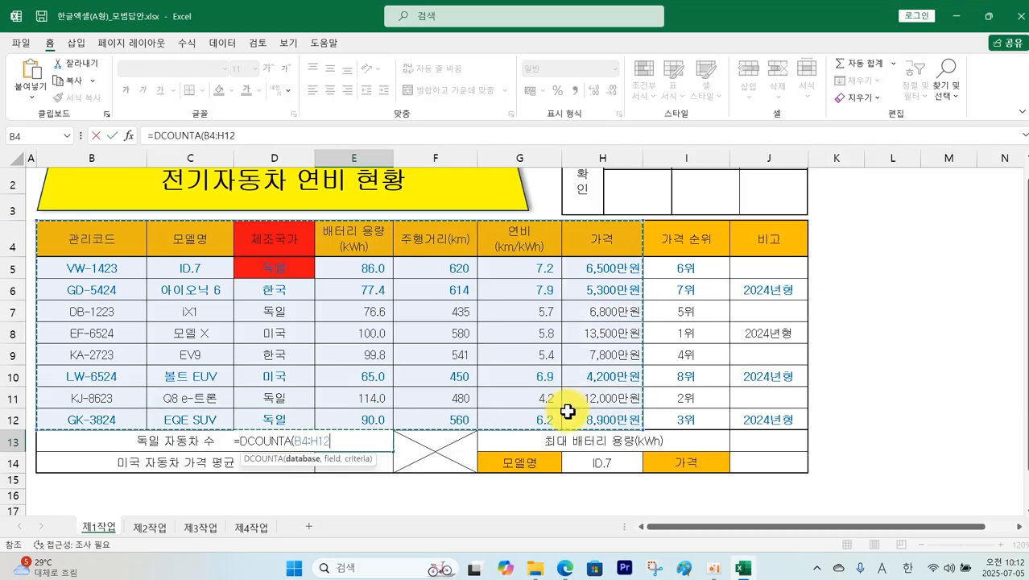
{"action": "type", "text": ",3,D4"}
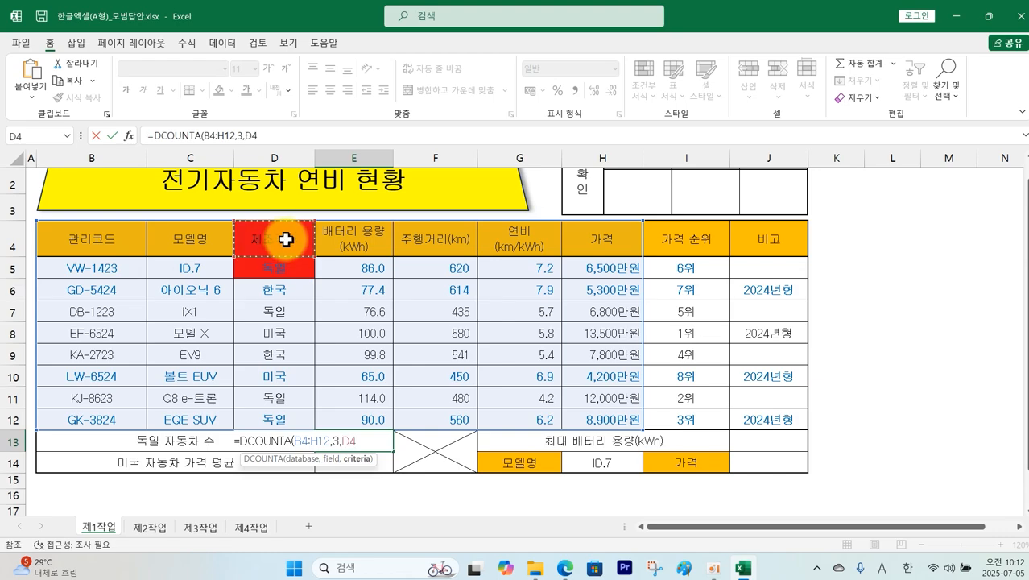
{"action": "left_click_drag", "start_coordinate": [286, 239], "coordinate": [298, 278]}
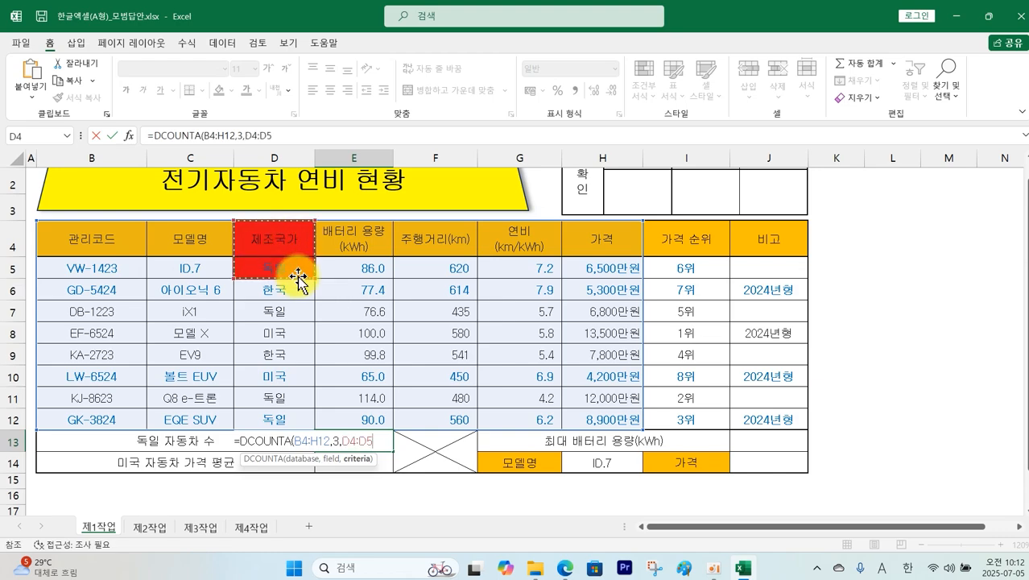
{"action": "type", "text": ")"}
{"action": "key", "text": "Return"}
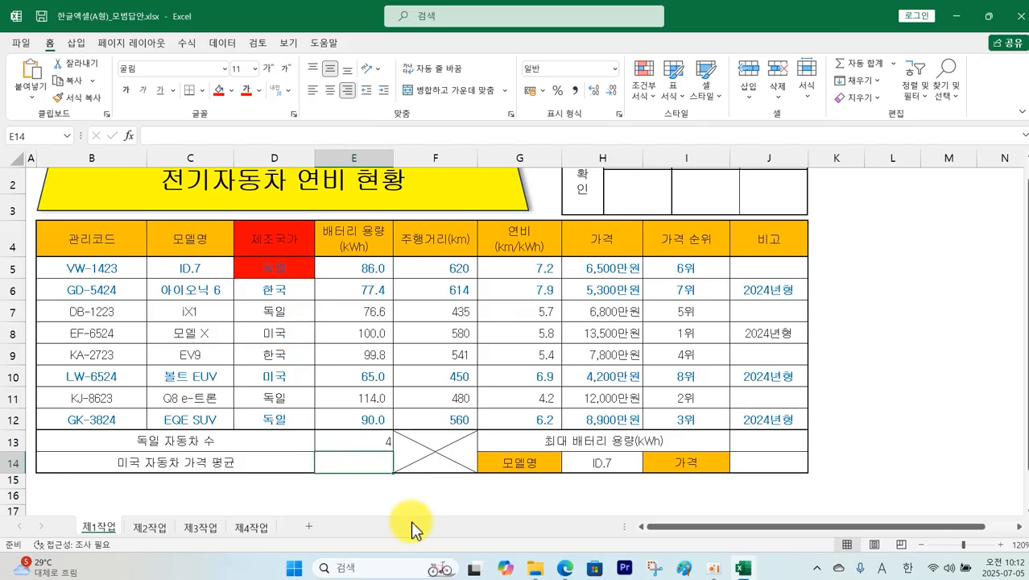
Step: Check the PDF problem sheet, then return to the Excel workbook
{"action": "mouse_move", "coordinate": [565, 569]}
{"action": "left_click", "coordinate": [570, 516]}
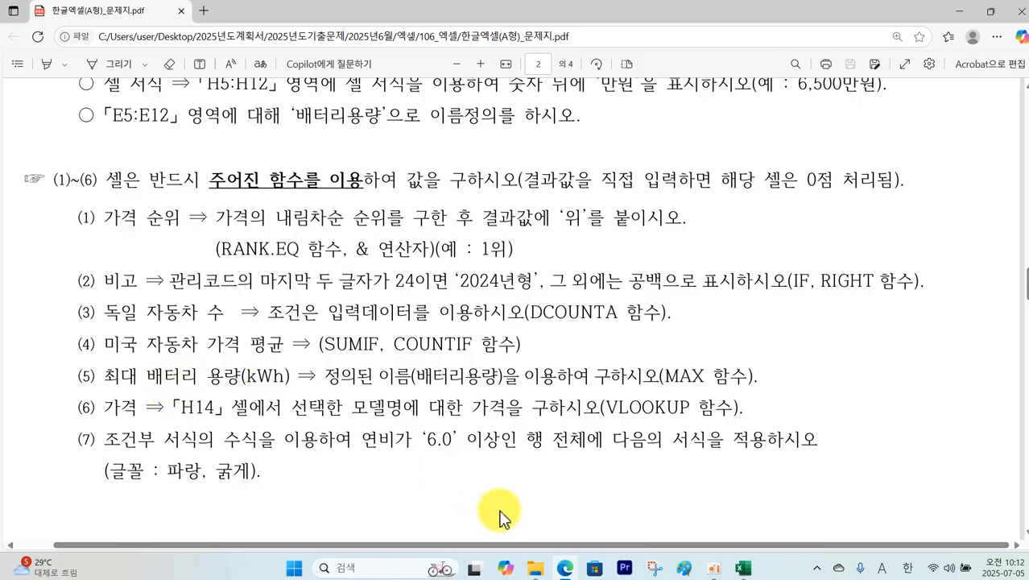
{"action": "left_click", "coordinate": [742, 570]}
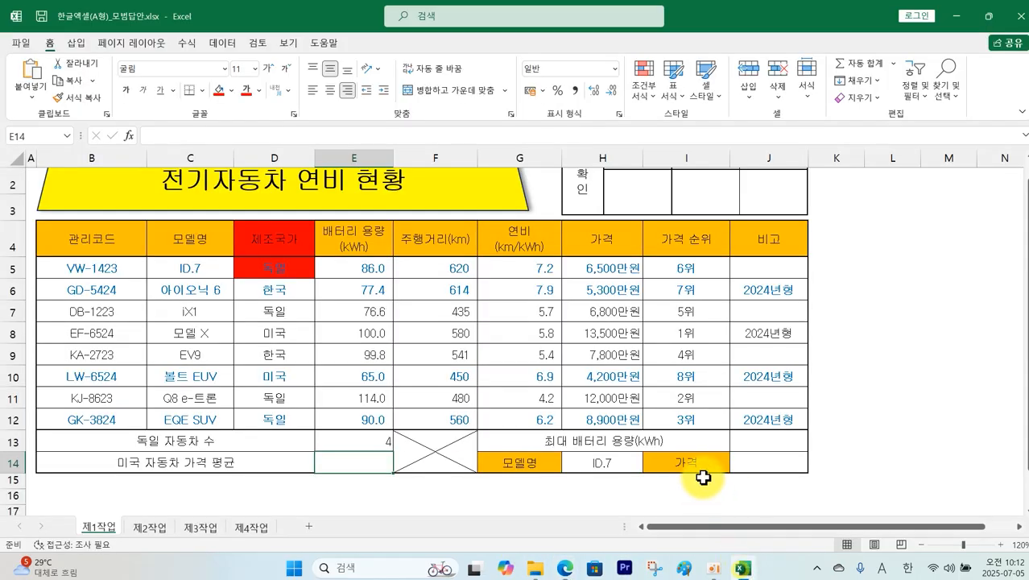
Step: Enter =MAX(배터리용량) over E5:E12 in J13, returning 114
{"action": "left_click", "coordinate": [757, 440]}
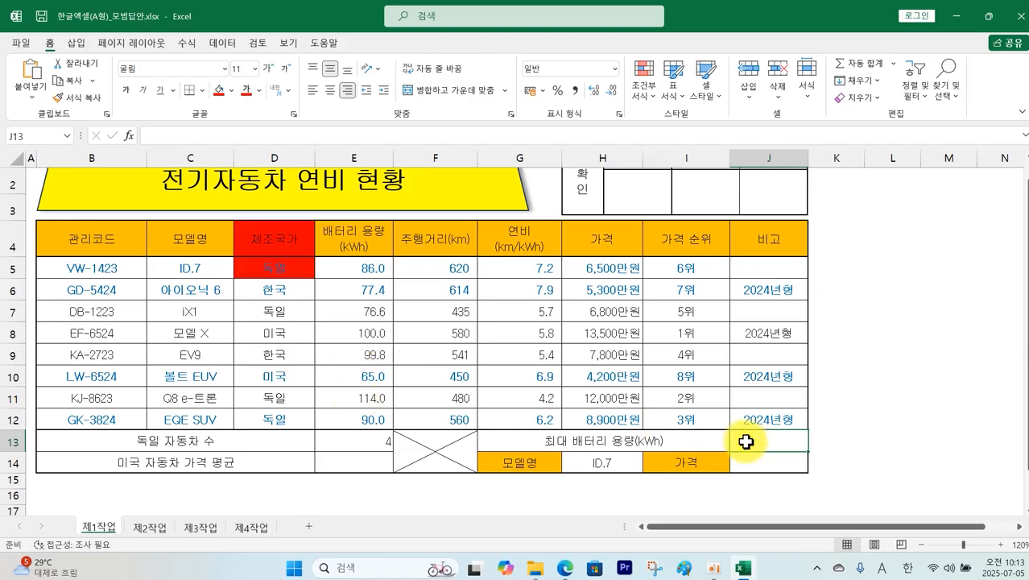
{"action": "type", "text": "=MAX"}
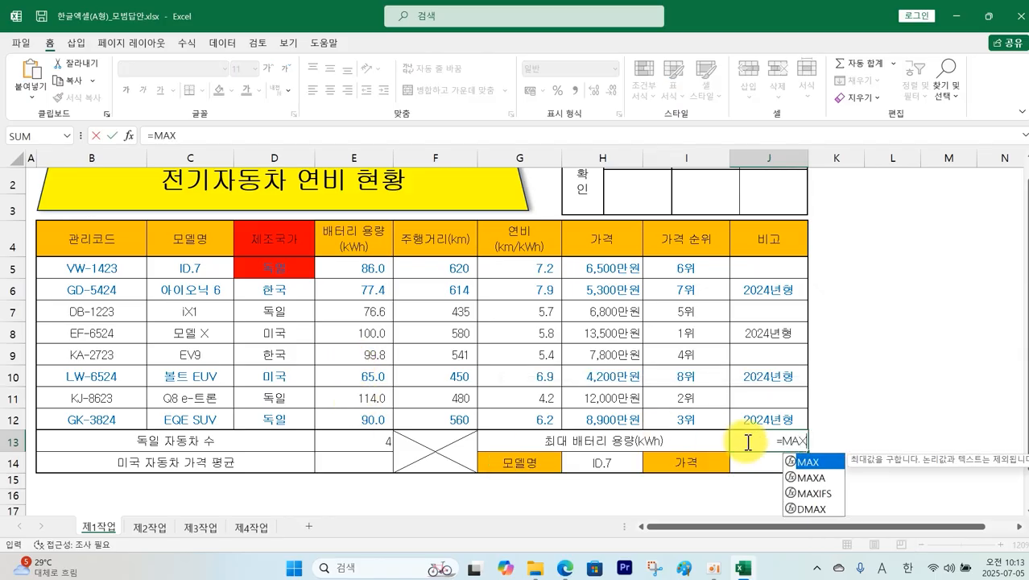
{"action": "double_click", "coordinate": [817, 467]}
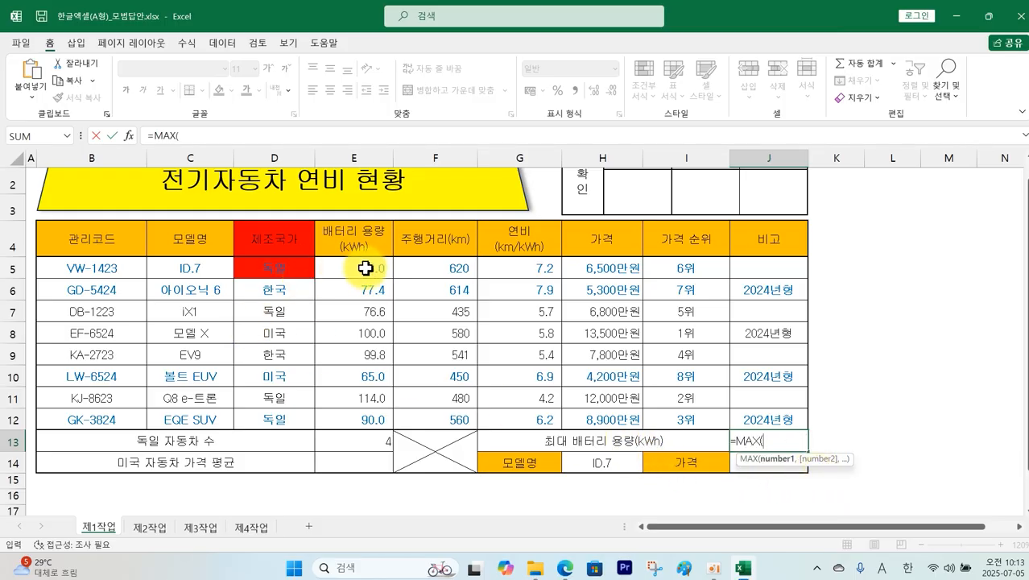
{"action": "left_click_drag", "start_coordinate": [365, 268], "coordinate": [367, 413]}
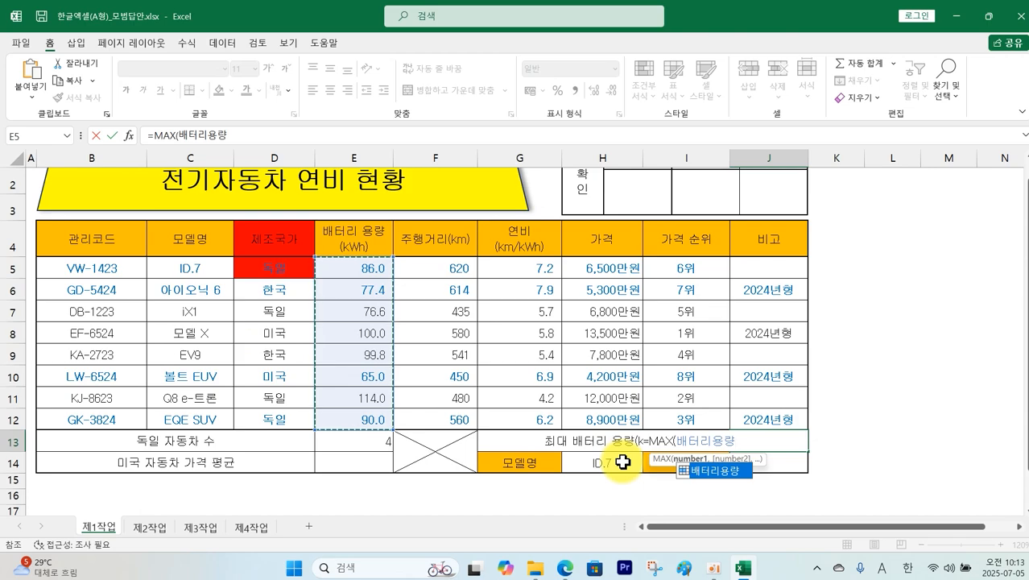
{"action": "key", "text": "Return"}
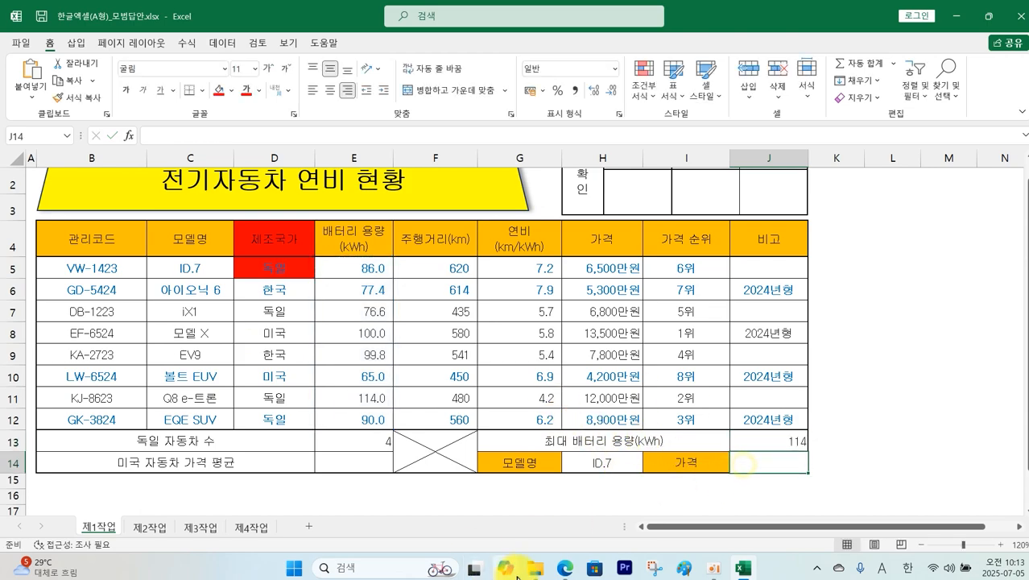
{"action": "left_click", "coordinate": [565, 568]}
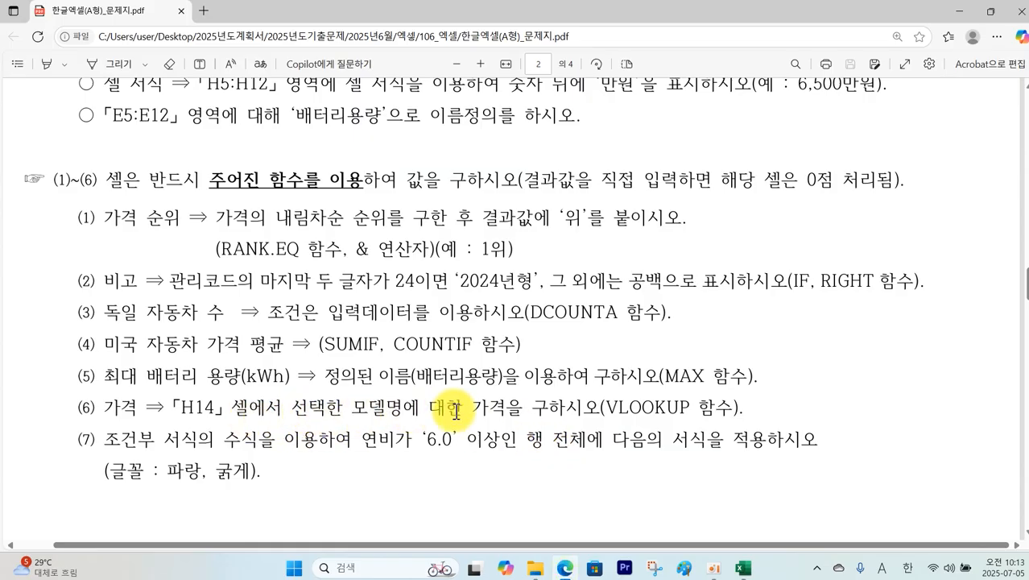
Step: Back in Excel, annotate ID.7 in C5 and column B's codes, then clear the marks
{"action": "left_click", "coordinate": [741, 569]}
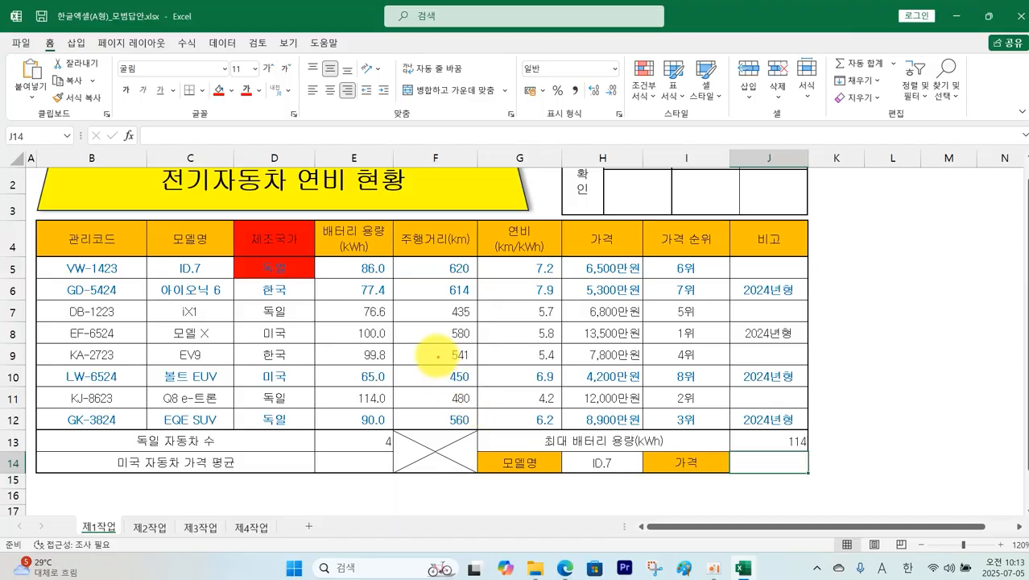
{"action": "mouse_move", "coordinate": [207, 272]}
{"action": "left_mouse_down"}
{"action": "mouse_move", "coordinate": [174, 278]}
{"action": "mouse_move", "coordinate": [200, 256]}
{"action": "mouse_move", "coordinate": [209, 281]}
{"action": "left_mouse_up"}
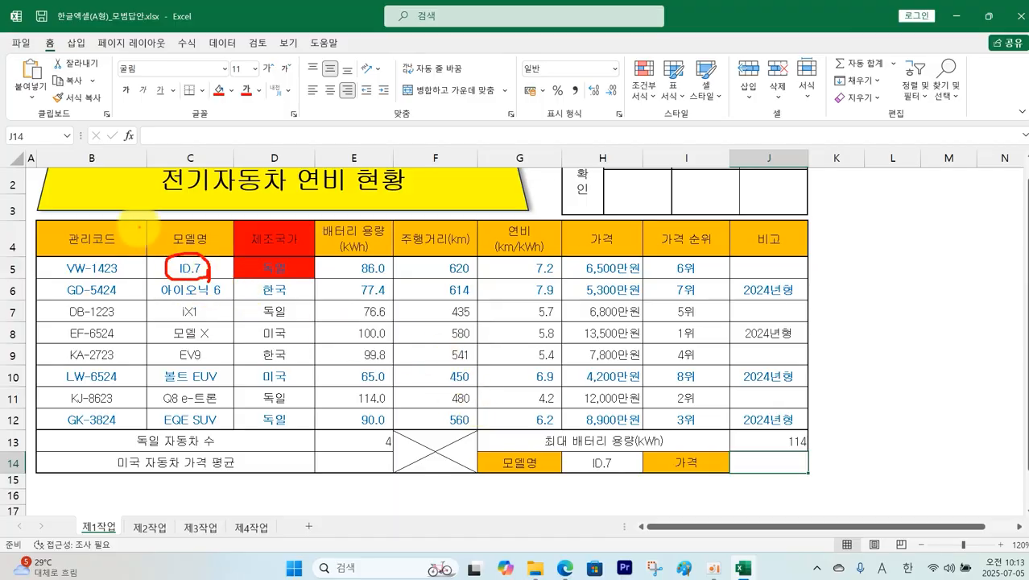
{"action": "left_click_drag", "start_coordinate": [145, 226], "coordinate": [29, 451]}
{"action": "left_click_drag", "start_coordinate": [37, 228], "coordinate": [127, 419]}
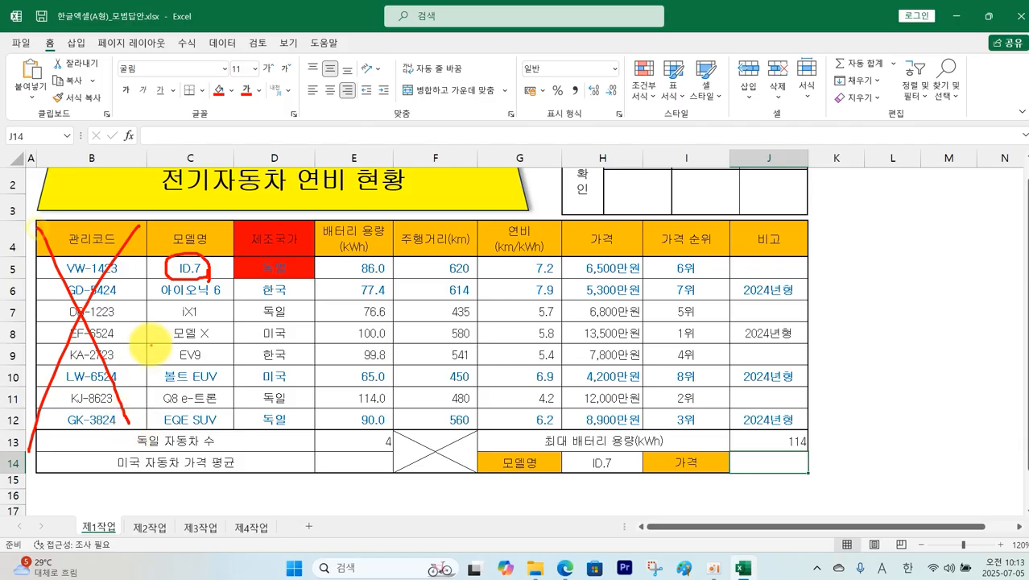
{"action": "key", "text": "Escape"}
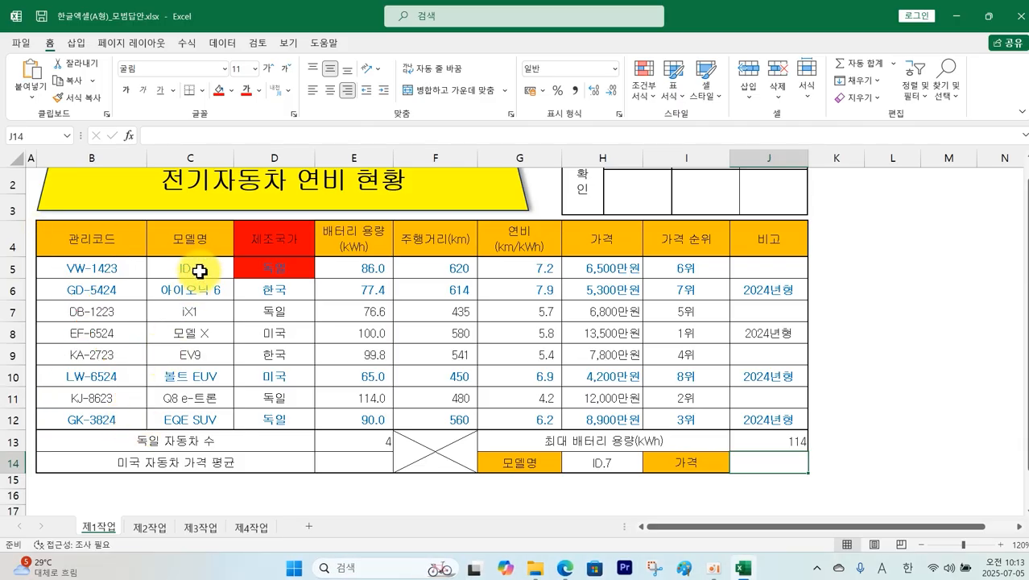
Step: Start a VLOOKUP in J14 with H14 as lookup value over the C5:H12 table
{"action": "left_click", "coordinate": [749, 461]}
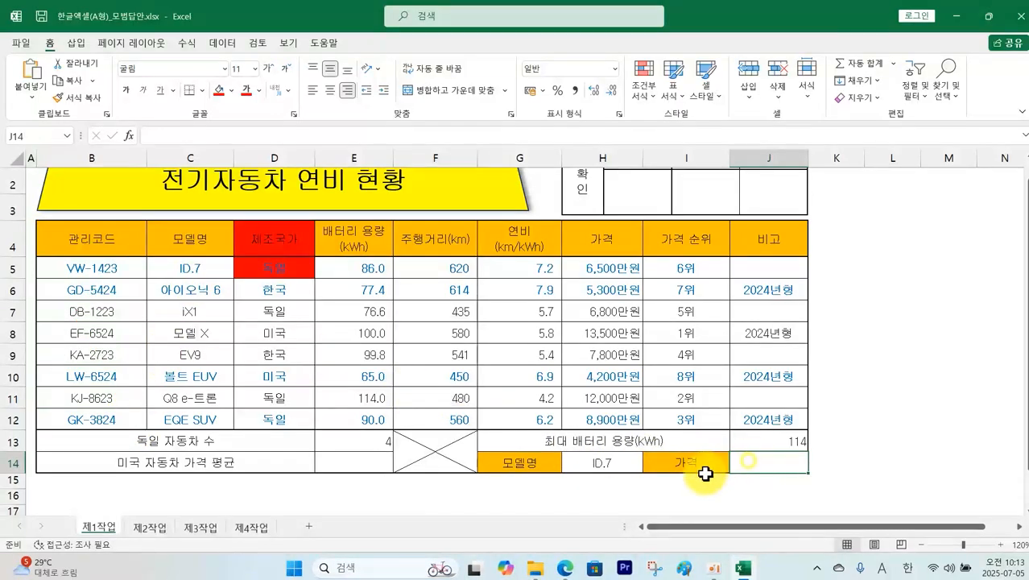
{"action": "type", "text": "="}
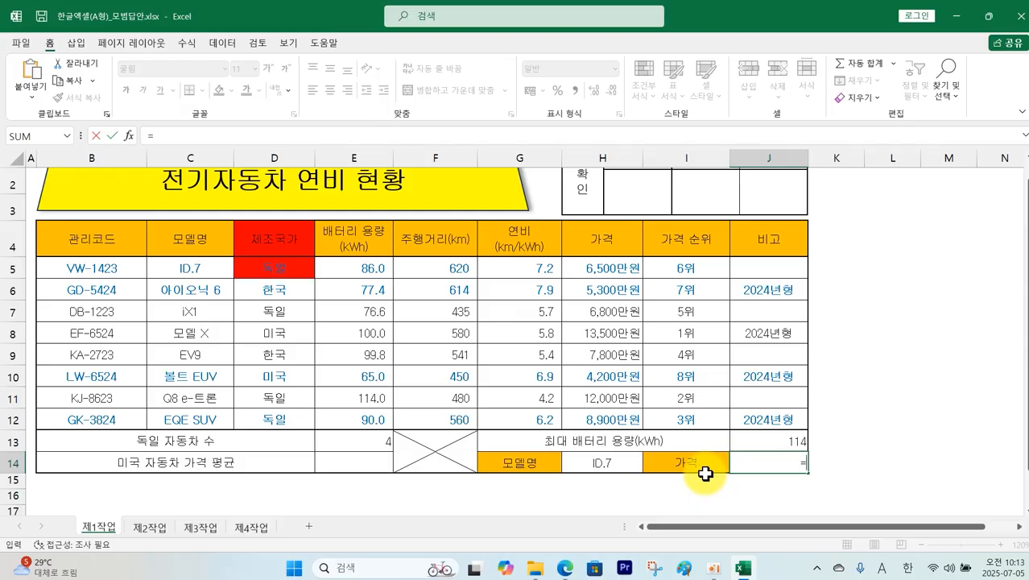
{"action": "type", "text": "VL"}
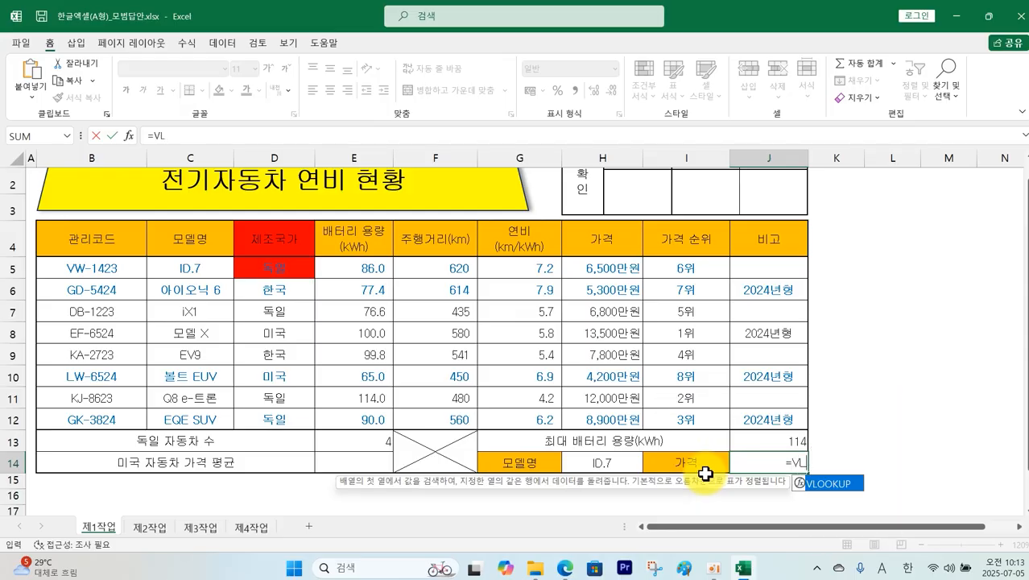
{"action": "double_click", "coordinate": [827, 486]}
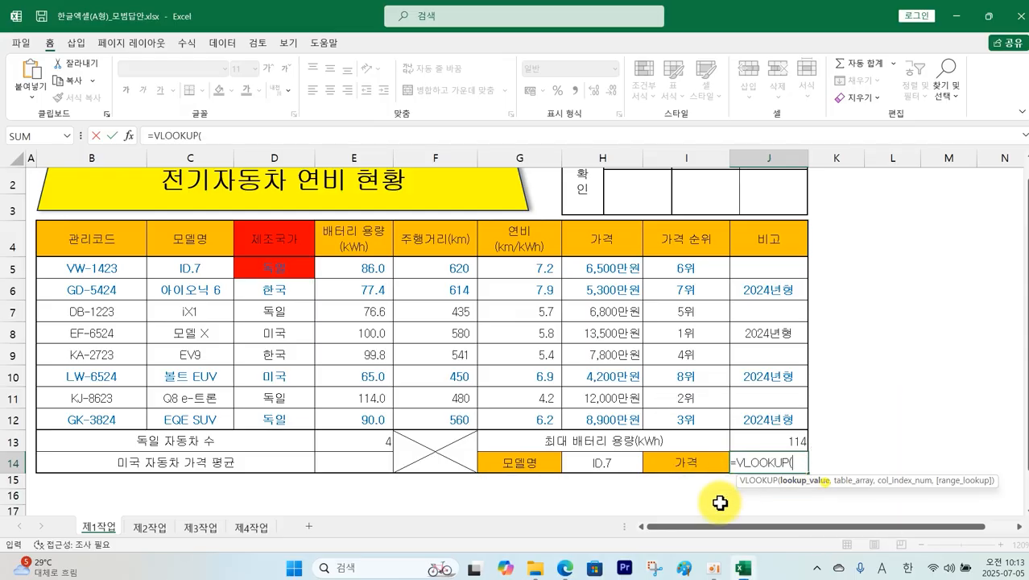
{"action": "left_click", "coordinate": [617, 465]}
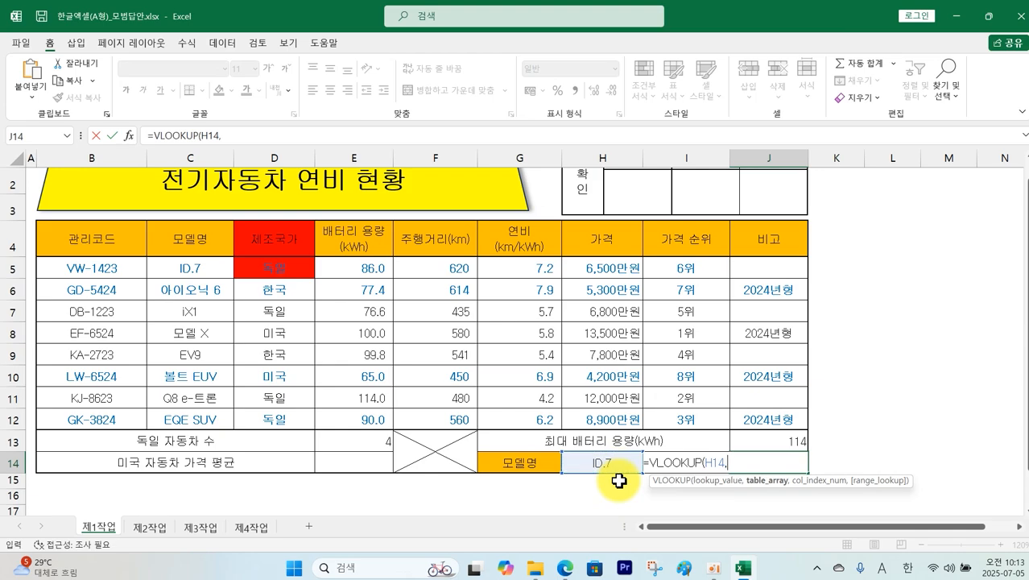
{"action": "type", "text": ","}
{"action": "left_click_drag", "start_coordinate": [193, 269], "coordinate": [588, 412]}
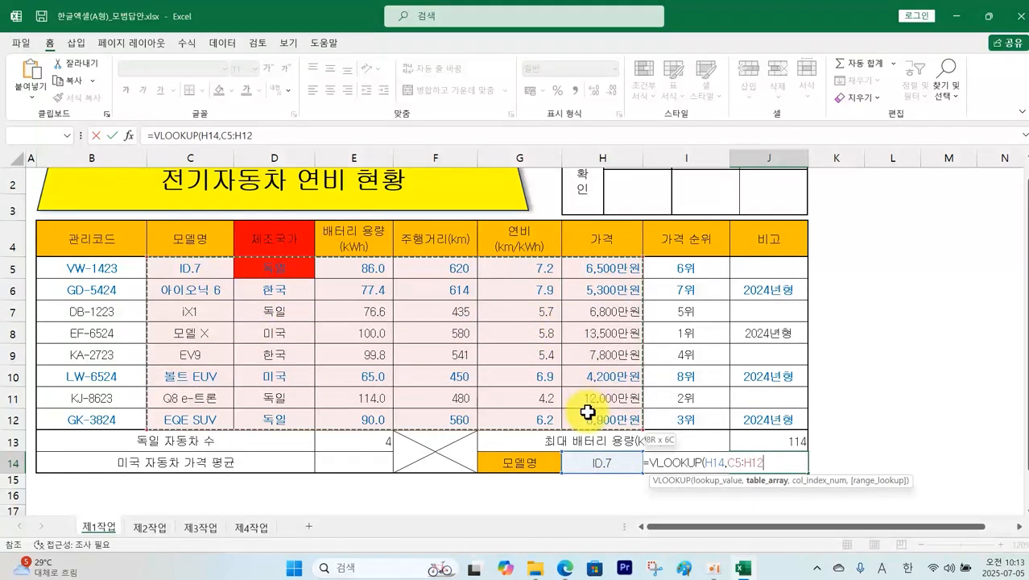
{"action": "type", "text": ","}
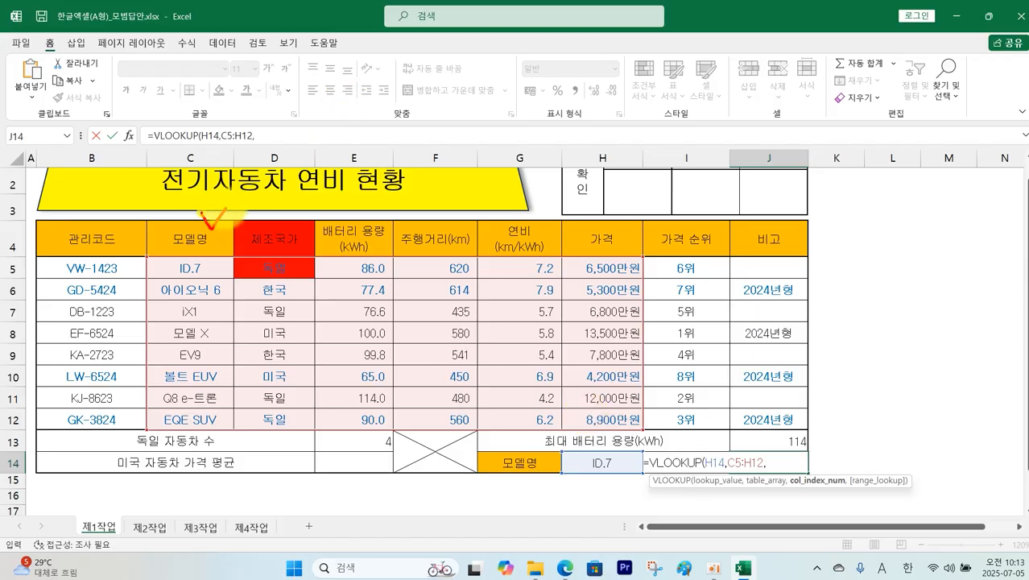
Step: Count the columns through 가격 and finish the VLOOKUP with column 6, exact match, showing 6500
{"action": "left_click_drag", "start_coordinate": [269, 212], "coordinate": [305, 201]}
{"action": "left_click_drag", "start_coordinate": [367, 215], "coordinate": [391, 214]}
{"action": "mouse_move", "coordinate": [419, 214]}
{"action": "left_mouse_down"}
{"action": "mouse_move", "coordinate": [555, 195]}
{"action": "mouse_move", "coordinate": [595, 211]}
{"action": "left_mouse_up"}
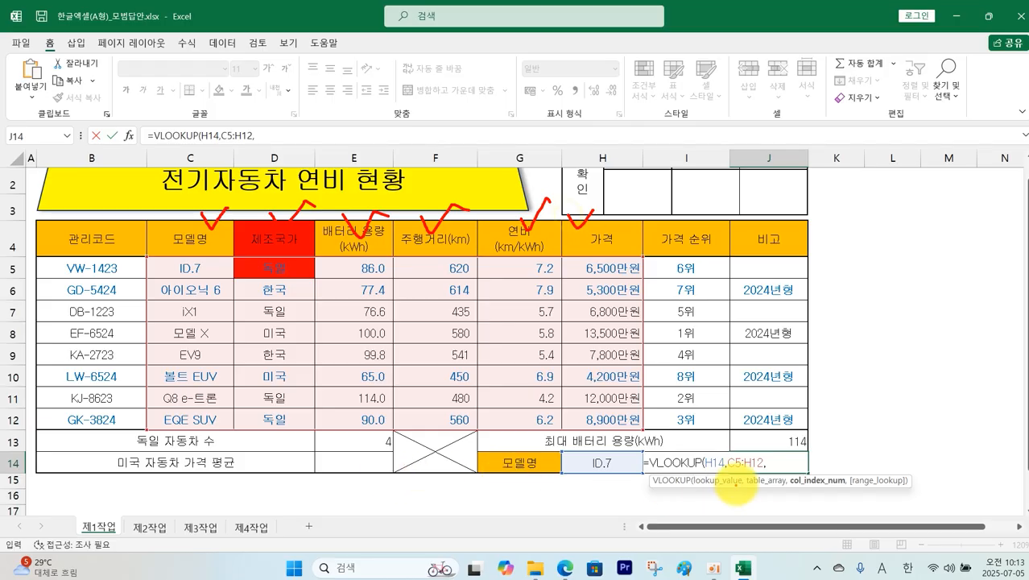
{"action": "key", "text": "Escape"}
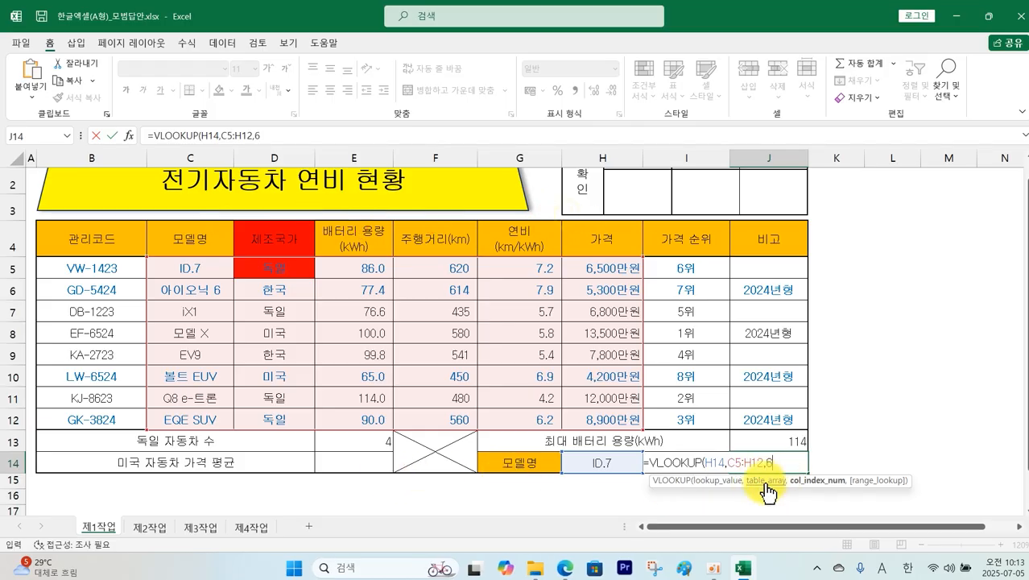
{"action": "type", "text": ",0)"}
{"action": "key", "text": "Return"}
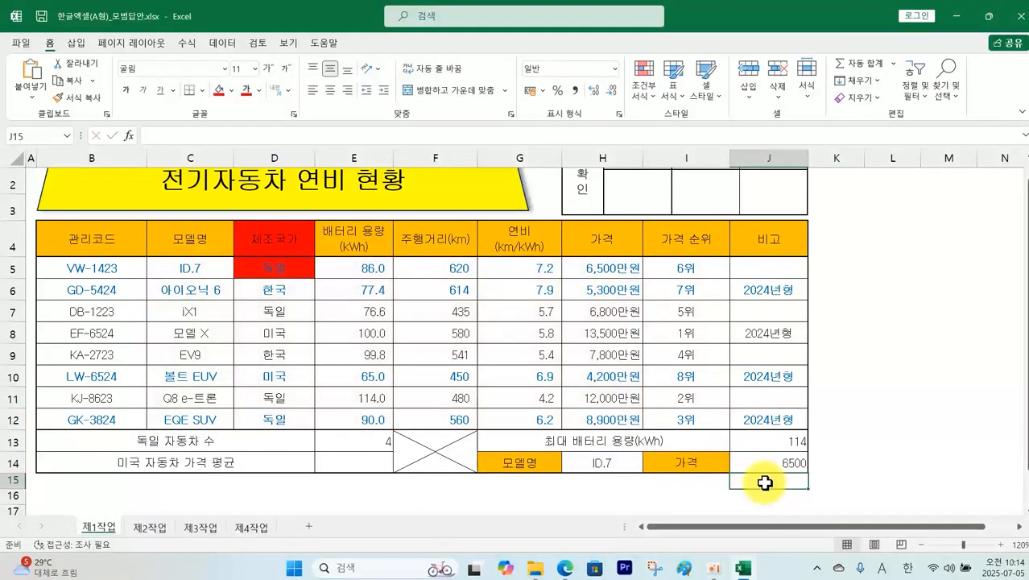
Step: Set D4:D5 to No Fill and move to an empty cell off the table
{"action": "left_click", "coordinate": [268, 242]}
{"action": "left_click", "coordinate": [231, 90]}
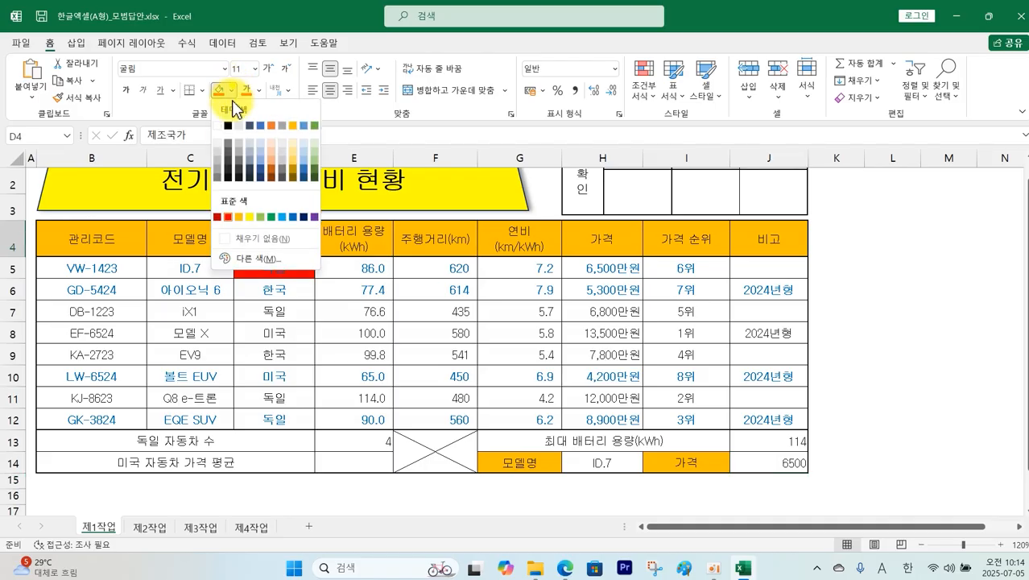
{"action": "left_click", "coordinate": [244, 238]}
{"action": "left_click", "coordinate": [860, 307]}
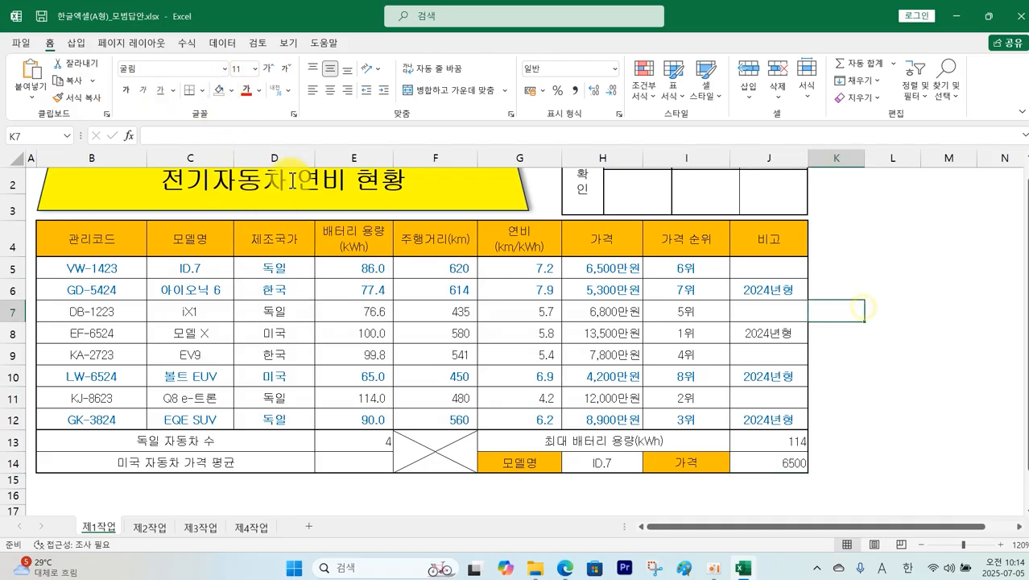
{"action": "scroll", "coordinate": [447, 224], "scroll_direction": "up", "scroll_amount": 1}
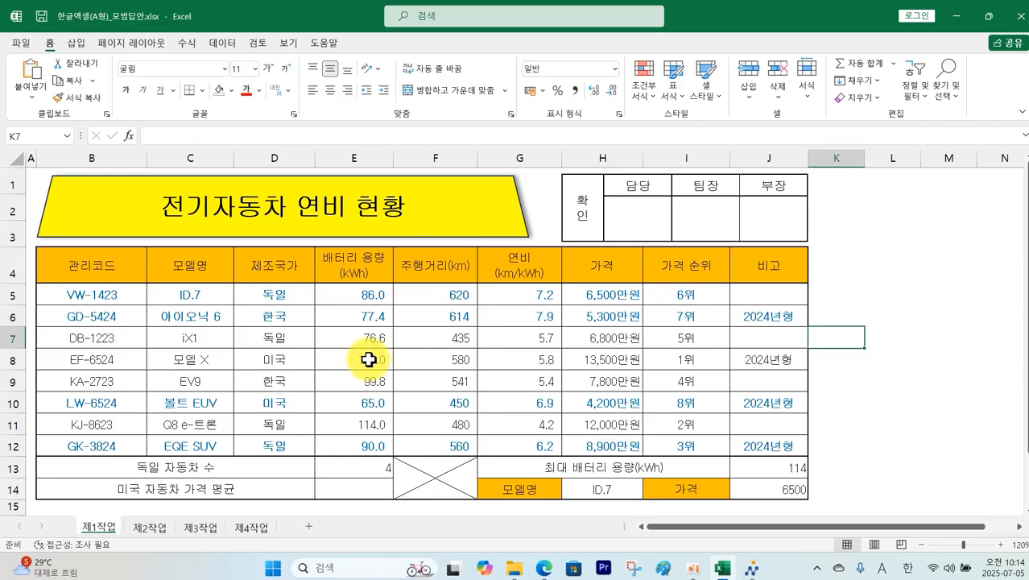
Step: Turn off gridlines on the 제1작업, 제2작업 and 제3작업 sheets
{"action": "left_click", "coordinate": [295, 45]}
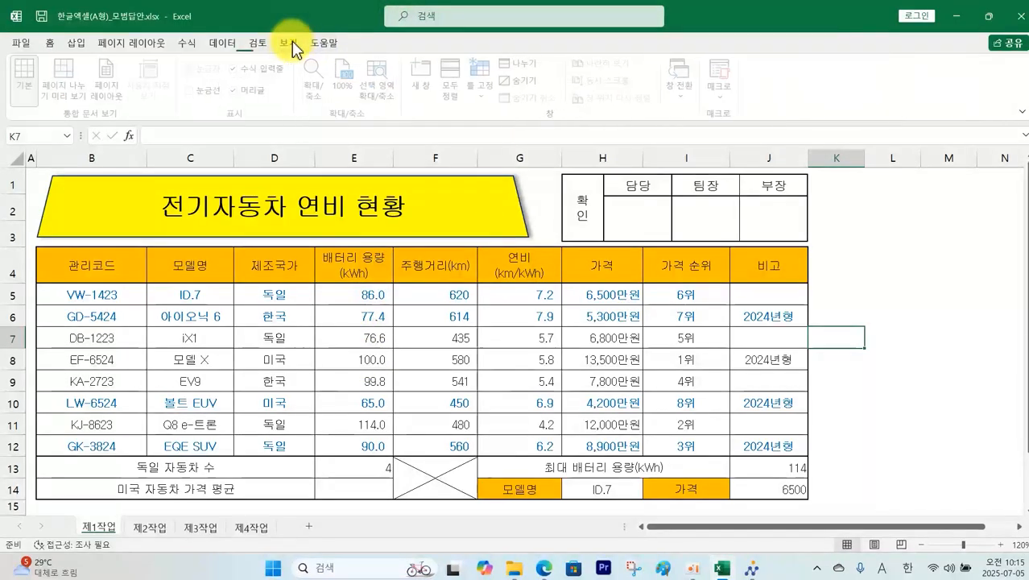
{"action": "left_click", "coordinate": [214, 92]}
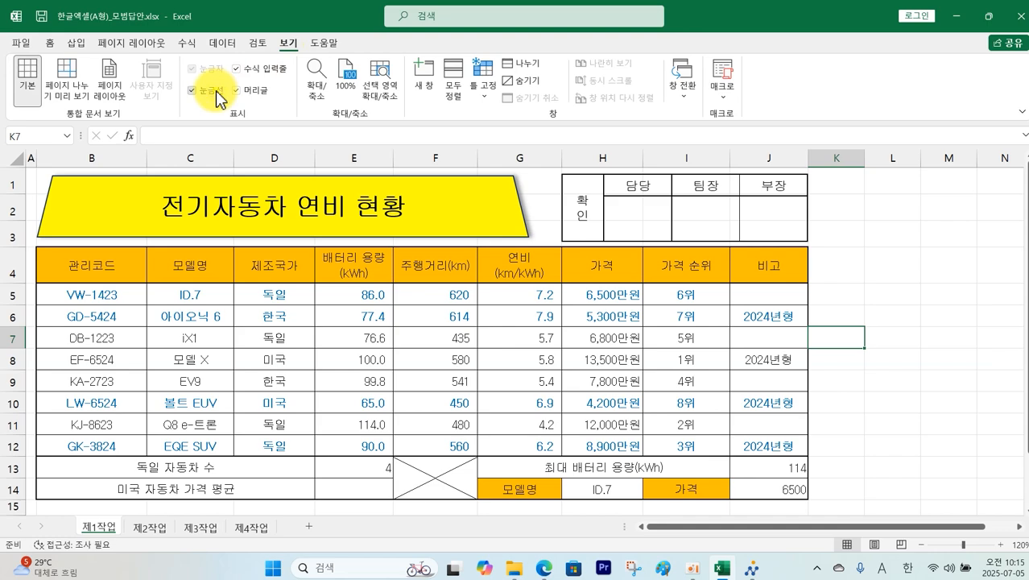
{"action": "left_click", "coordinate": [216, 94]}
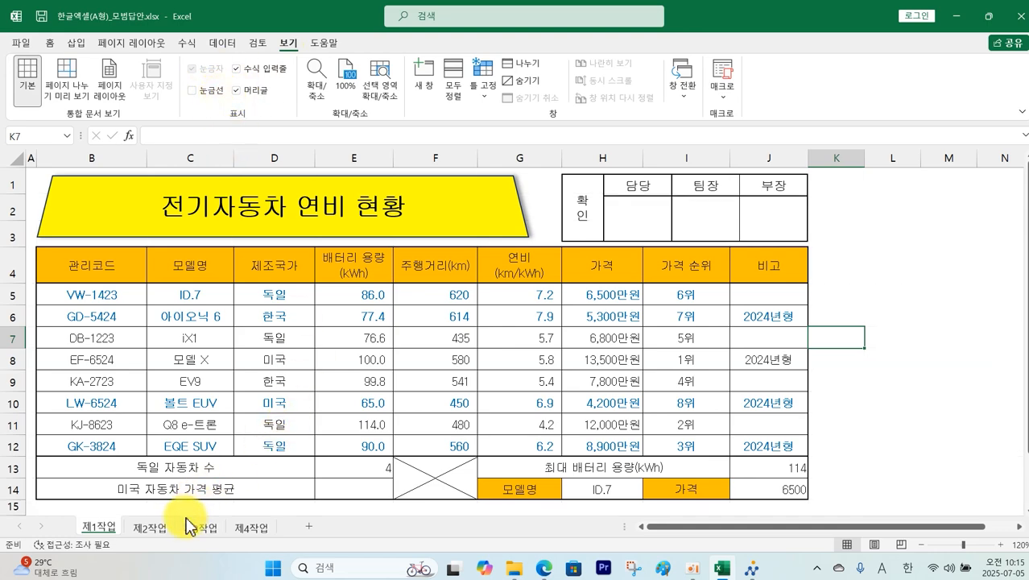
{"action": "left_click", "coordinate": [149, 528]}
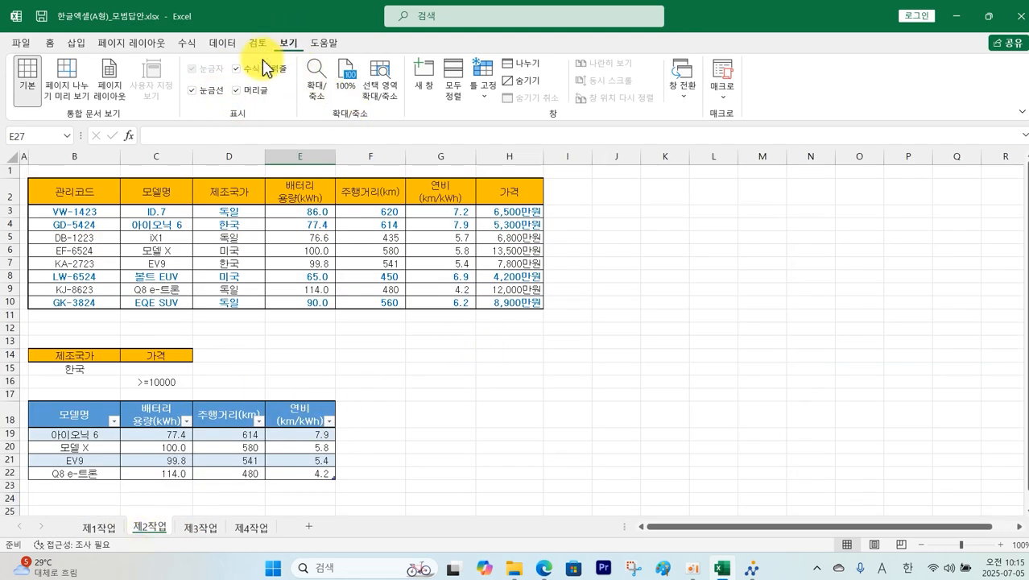
{"action": "left_click", "coordinate": [211, 90]}
{"action": "left_click", "coordinate": [205, 527]}
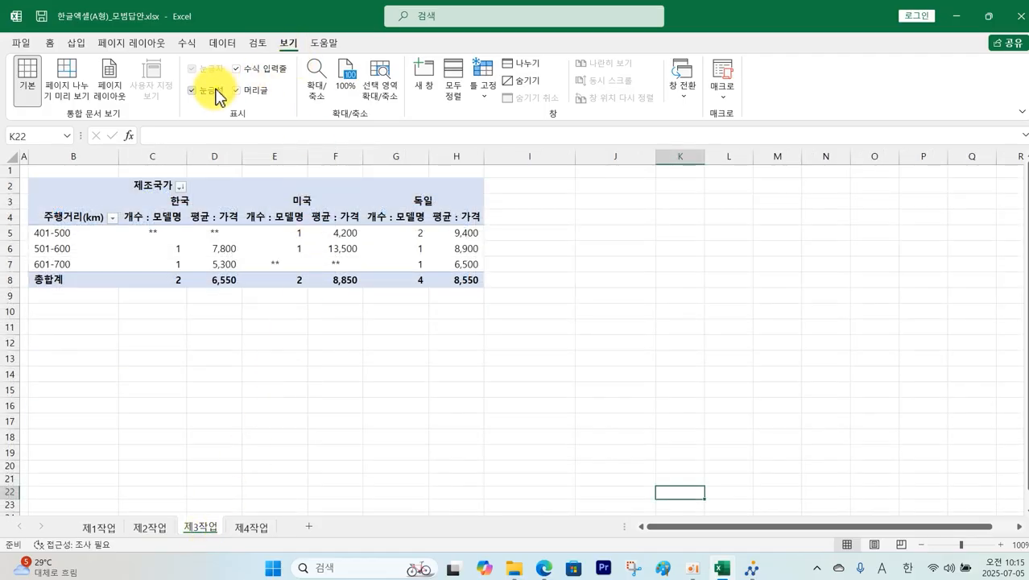
{"action": "left_click", "coordinate": [214, 92]}
Step: Review sheets 제1작업 through 제4작업, ending back on 제1작업
{"action": "left_click", "coordinate": [251, 528]}
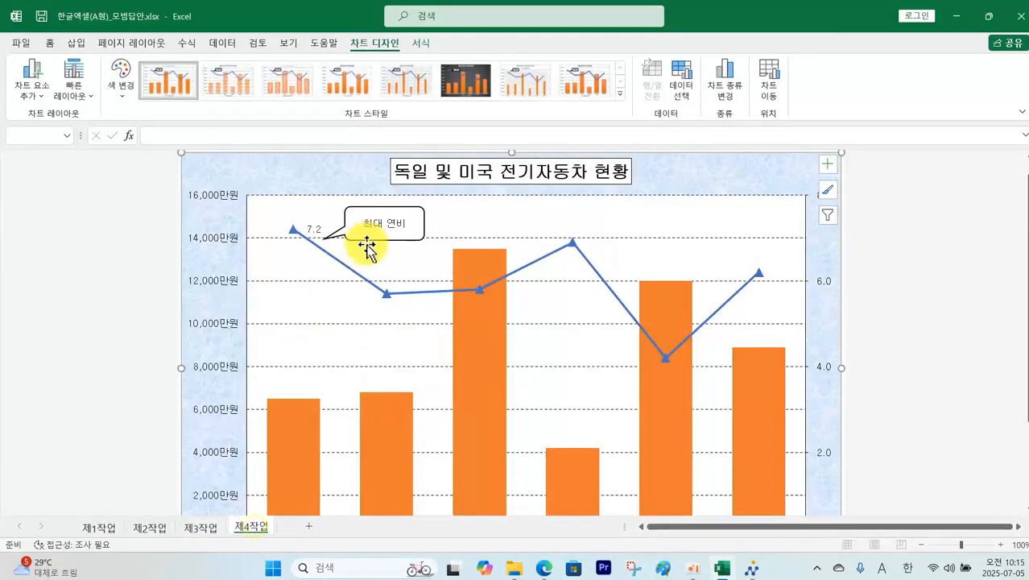
{"action": "left_click", "coordinate": [97, 528]}
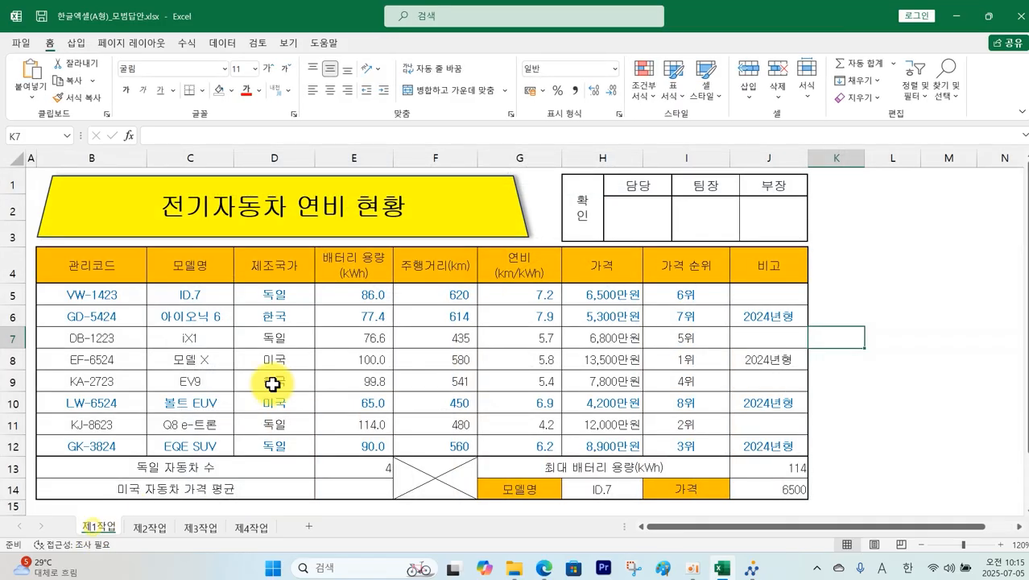
{"action": "left_click", "coordinate": [157, 530]}
{"action": "left_click", "coordinate": [199, 531]}
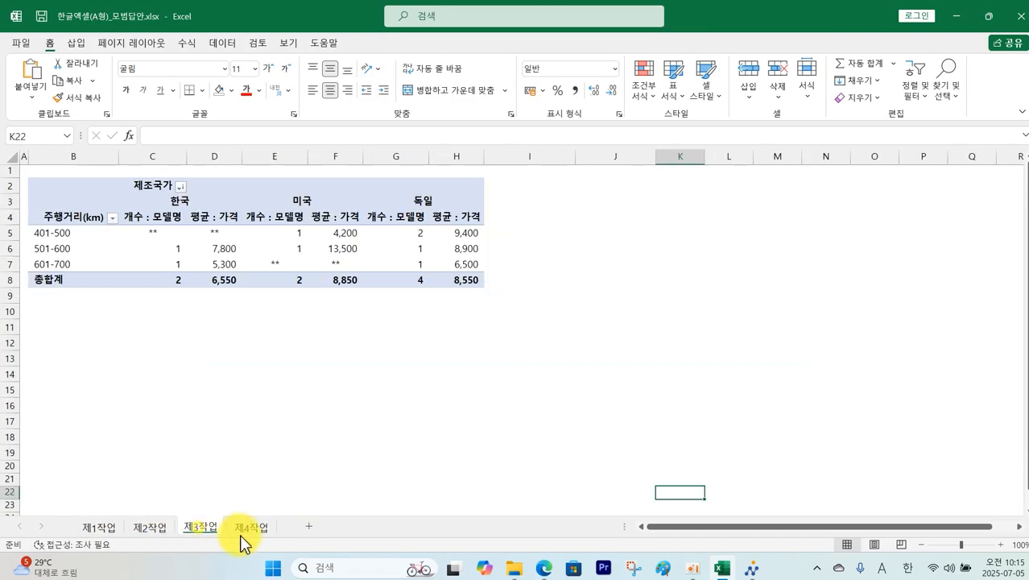
{"action": "left_click", "coordinate": [251, 530]}
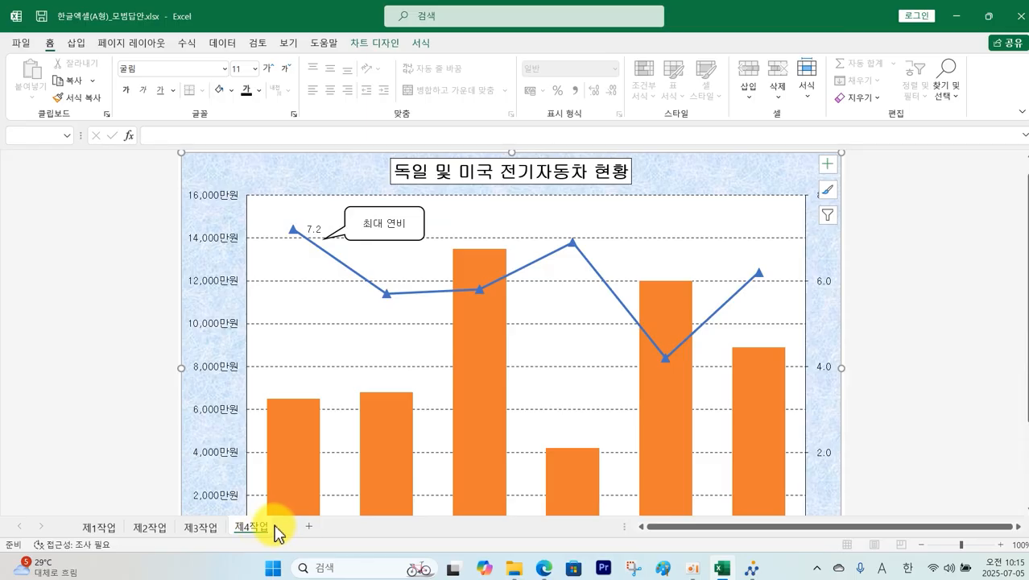
{"action": "left_click", "coordinate": [104, 534]}
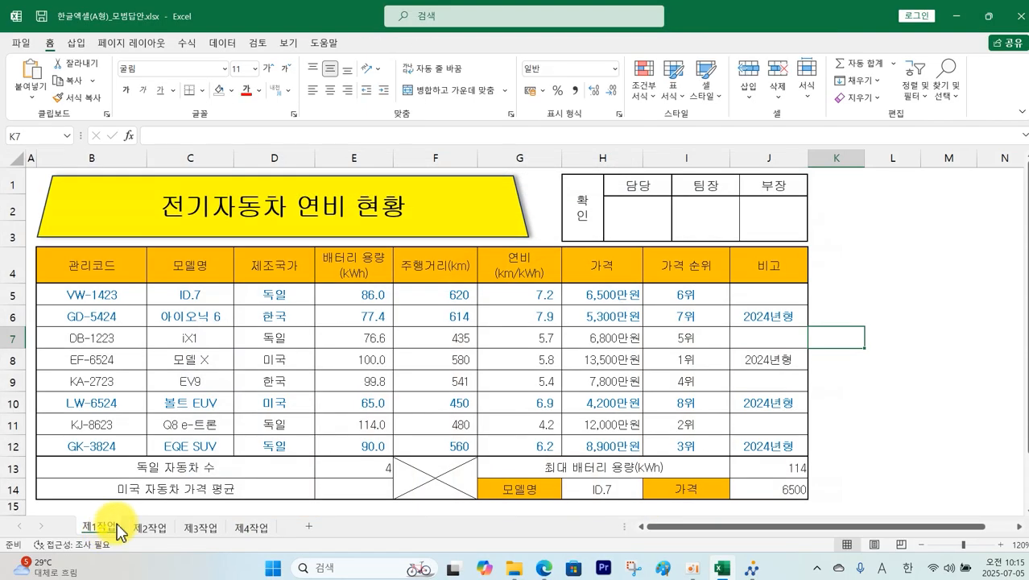
Step: Save the workbook and transmit the answer file via 답안 전송, closing the confirmation dialogs
{"action": "left_click", "coordinate": [40, 16]}
{"action": "left_click", "coordinate": [751, 570]}
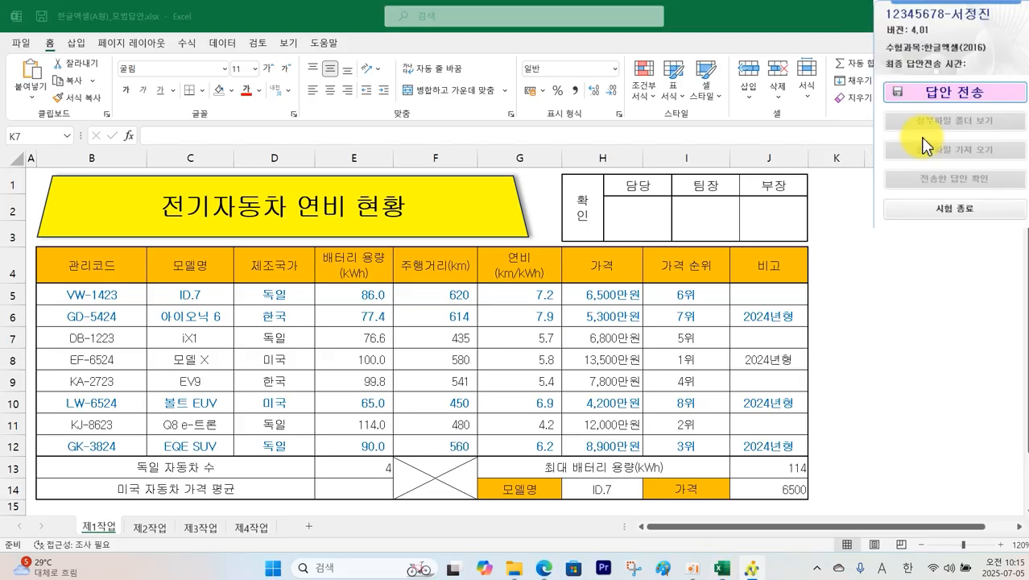
{"action": "left_click", "coordinate": [929, 93]}
{"action": "left_click", "coordinate": [506, 329]}
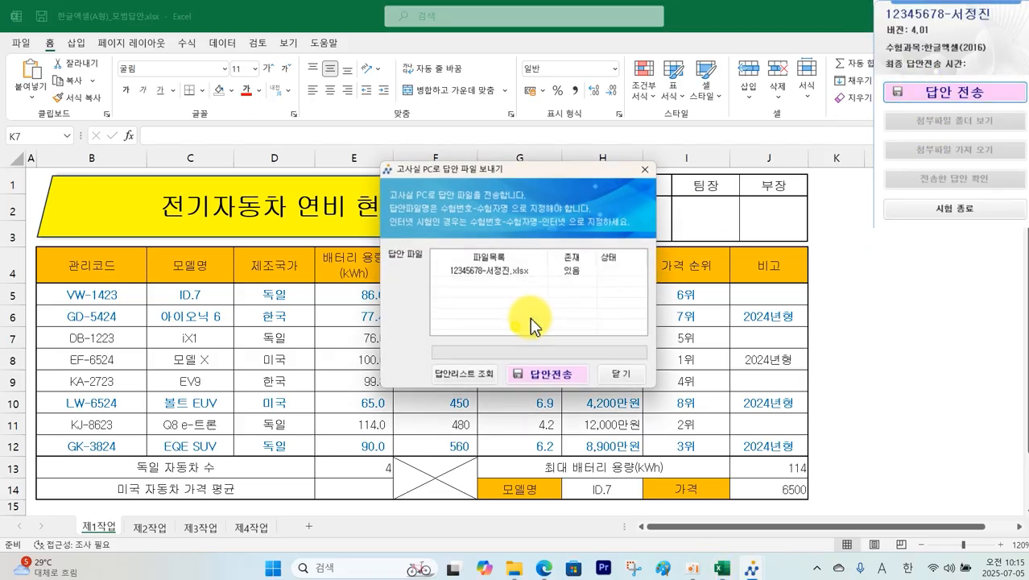
{"action": "left_click", "coordinate": [561, 378]}
{"action": "left_click", "coordinate": [556, 326]}
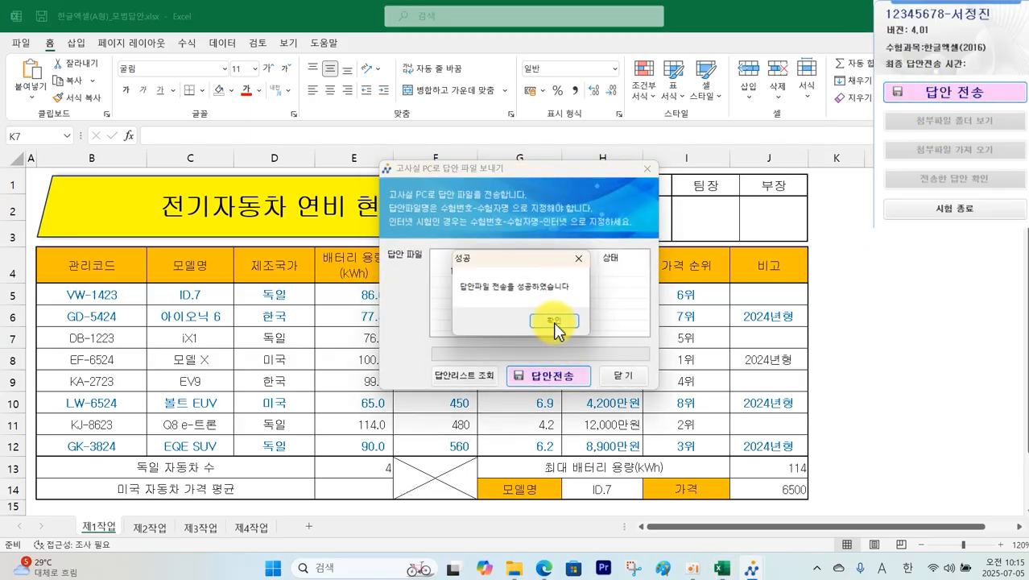
{"action": "left_click", "coordinate": [622, 377]}
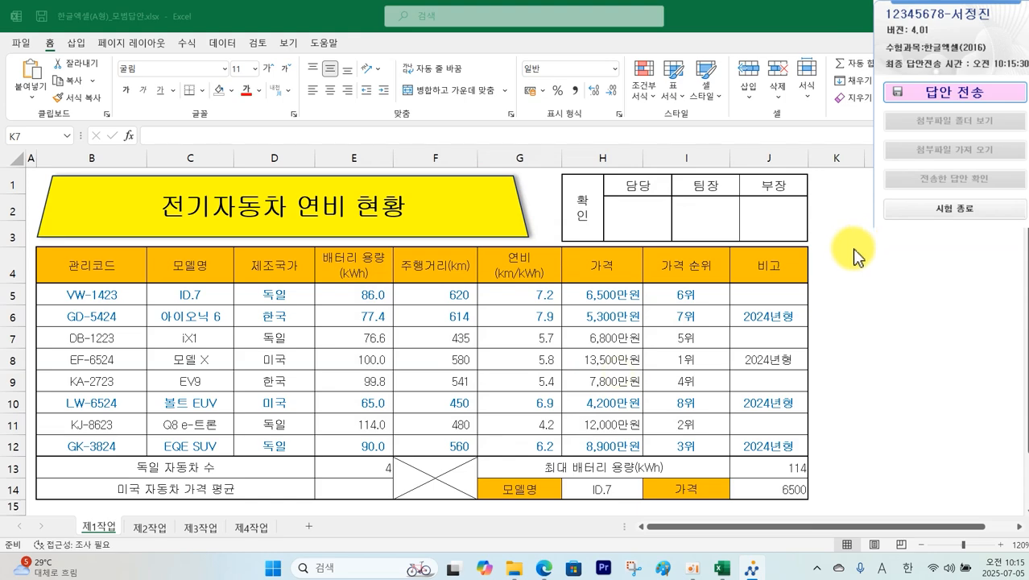